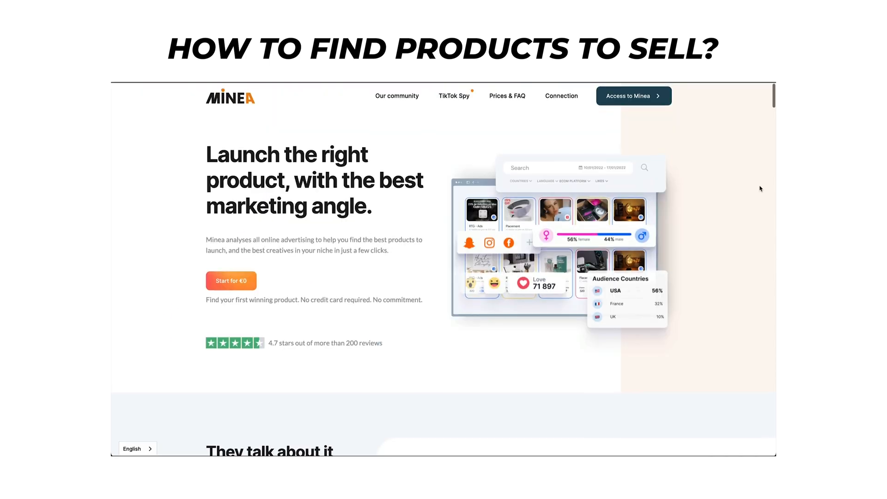
# Open the Spring Sale 50% OFF Enchanted Lunar Lamp ad and scroll to its engagement stats.
pyautogui.scroll(-5, 761, 189)
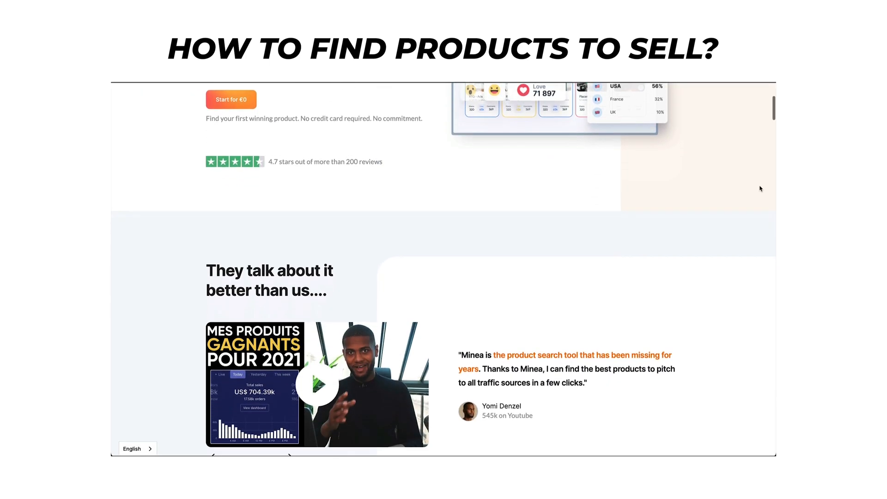
pyautogui.scroll(-8, 760, 189)
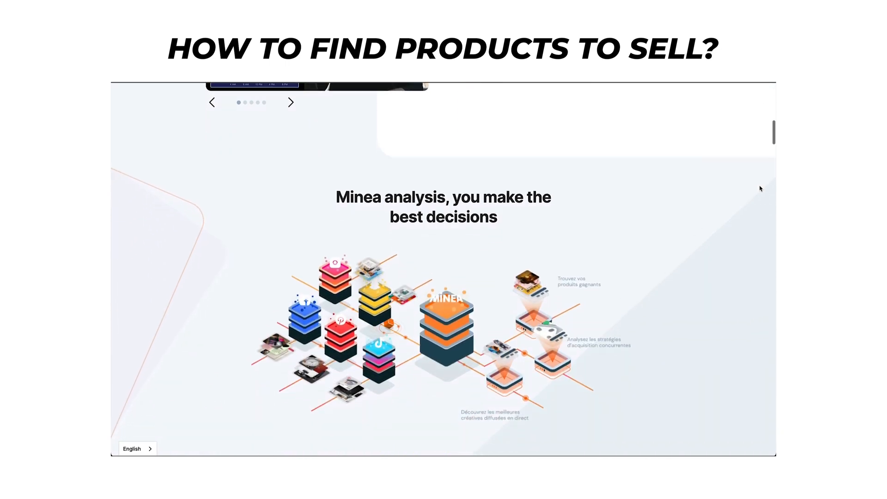
pyautogui.scroll(-8, 760, 189)
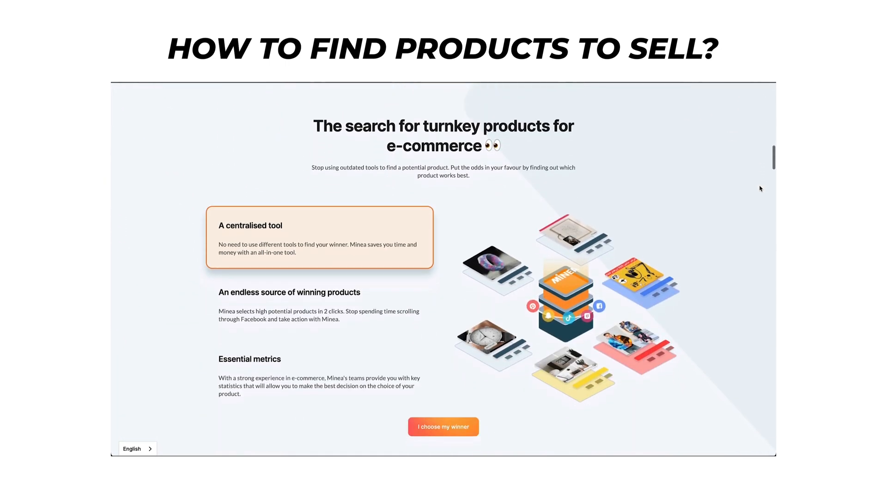
pyautogui.scroll(-3, 760, 189)
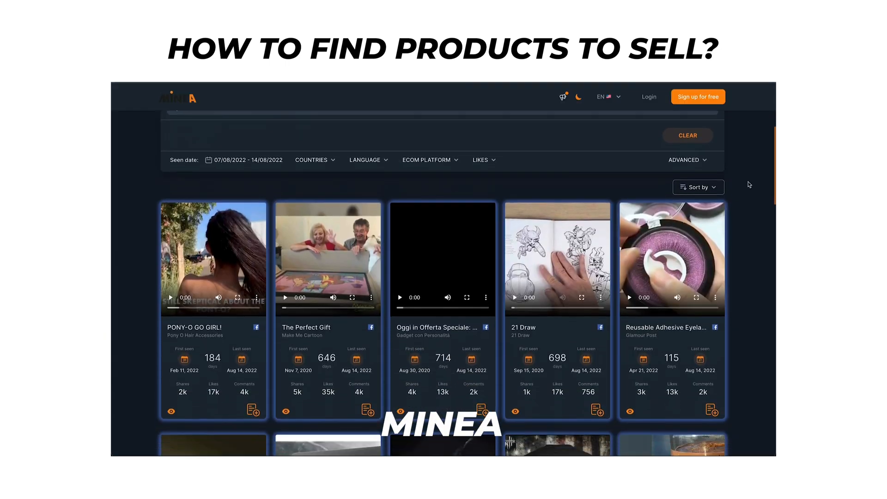
pyautogui.scroll(-5, 748, 185)
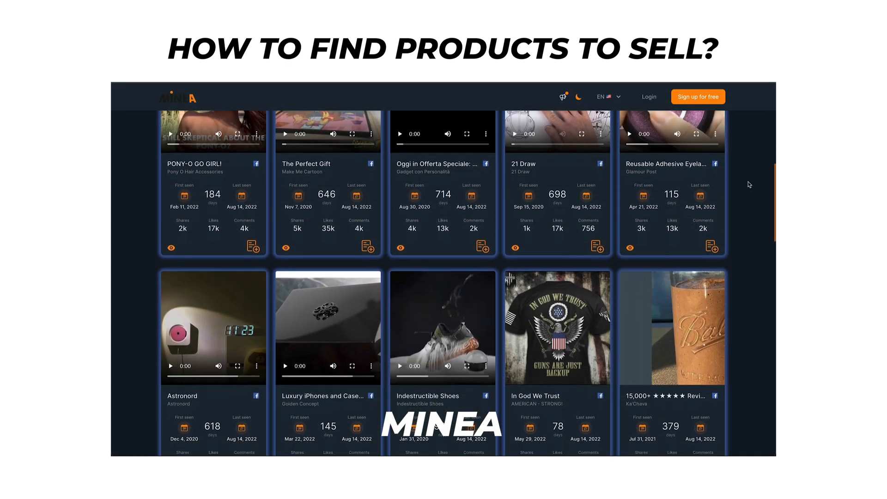
pyautogui.scroll(-8, 749, 184)
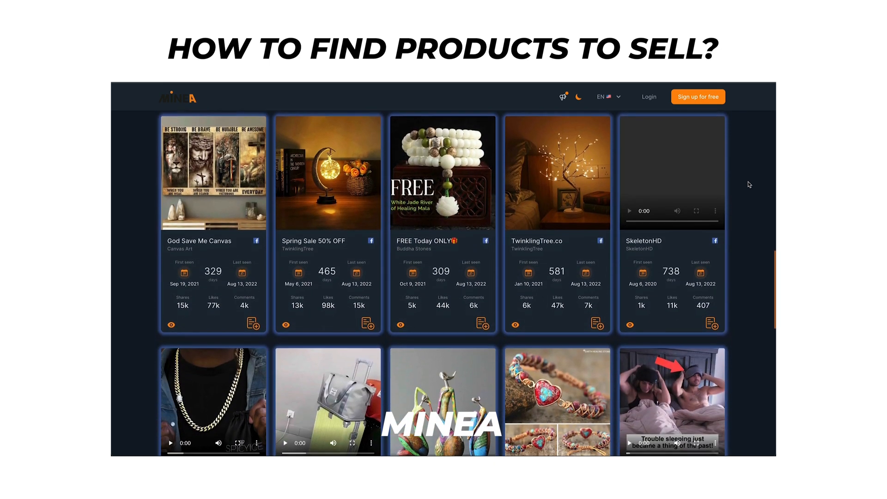
pyautogui.click(341, 241)
pyautogui.scroll(-5, 745, 198)
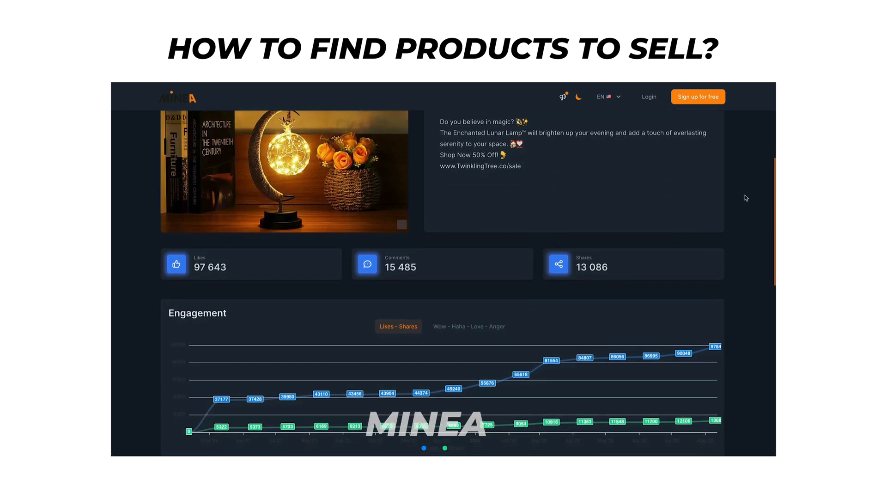
pyautogui.scroll(-3, 745, 198)
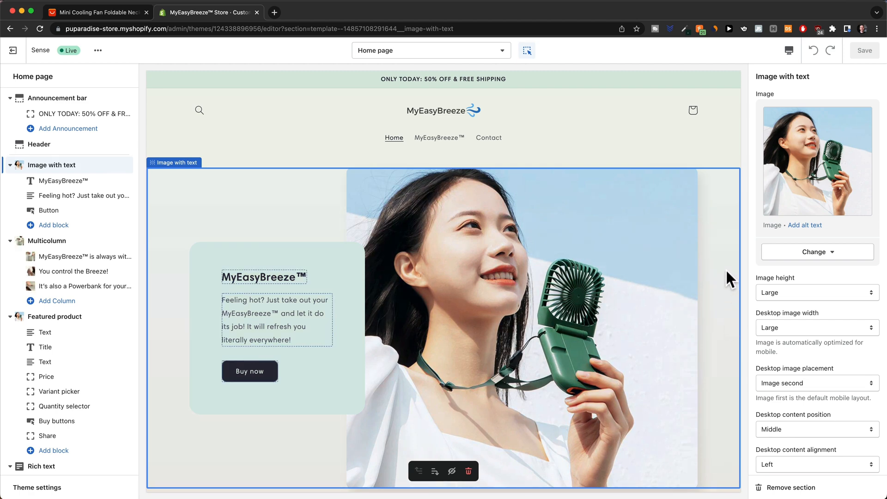
# Scroll the home page preview to the Multicolumn section, then switch to the AliExpress fan listing.
pyautogui.scroll(-5, 728, 254)
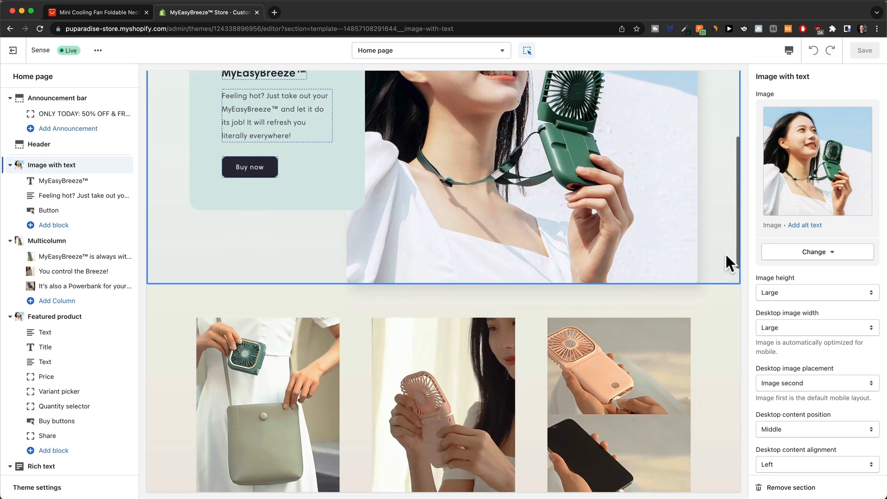
pyautogui.scroll(-4, 725, 253)
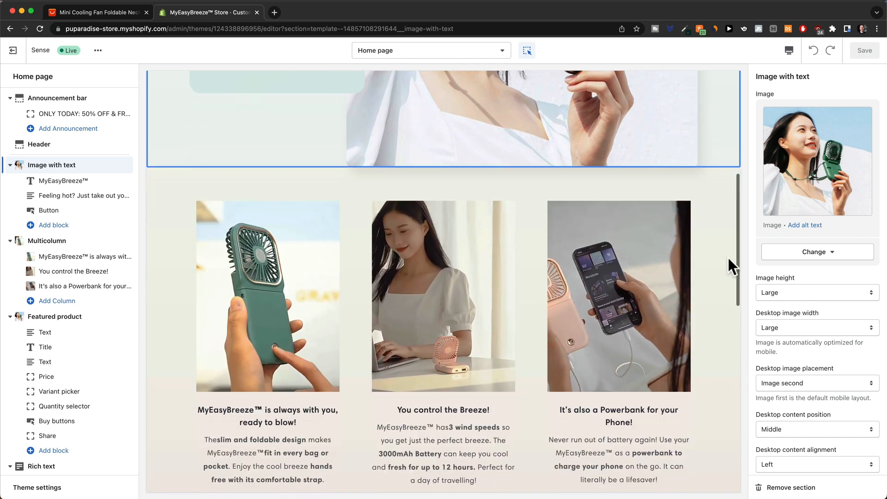
pyautogui.click(67, 11)
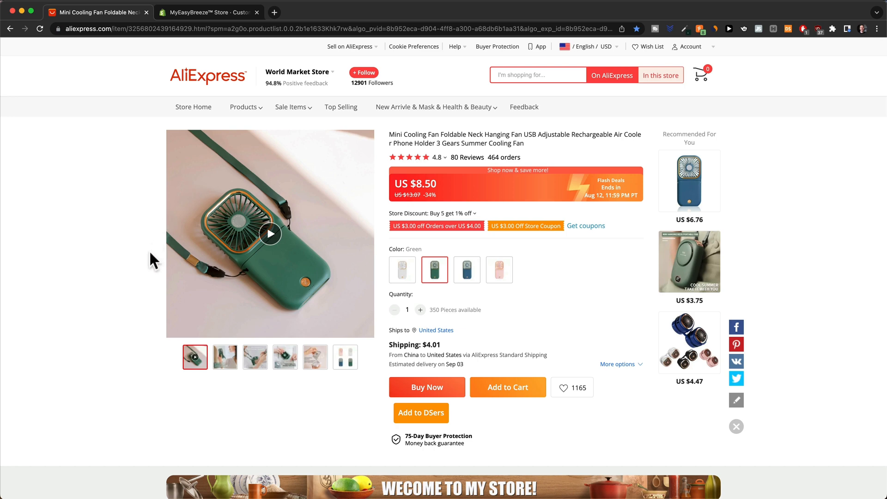
# Play the green Mini Cooling Fan's product video on the AliExpress listing.
pyautogui.click(196, 258)
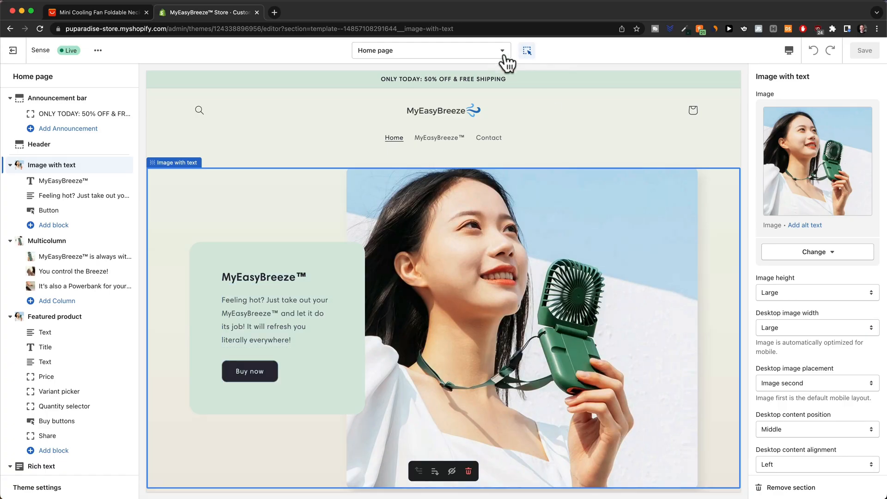
# Load the Products > Default product template and preview the Mini Cooling Fan page on mobile.
pyautogui.click(501, 51)
pyautogui.click(430, 134)
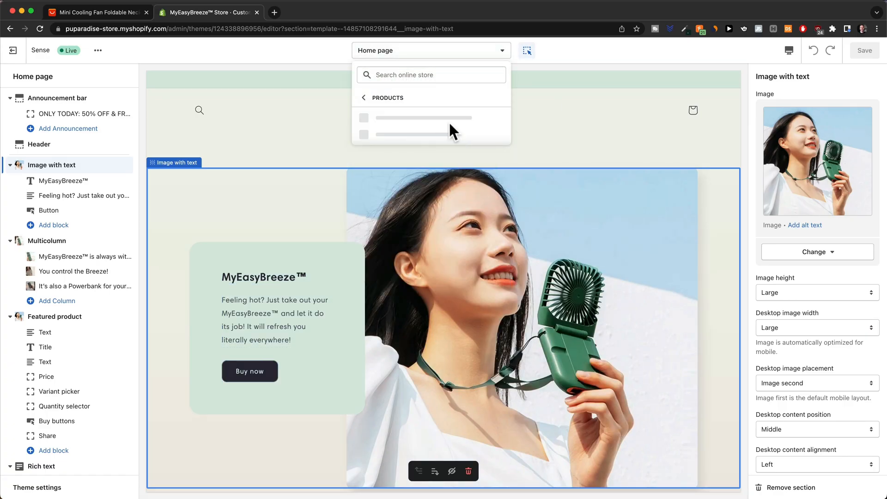
pyautogui.click(409, 118)
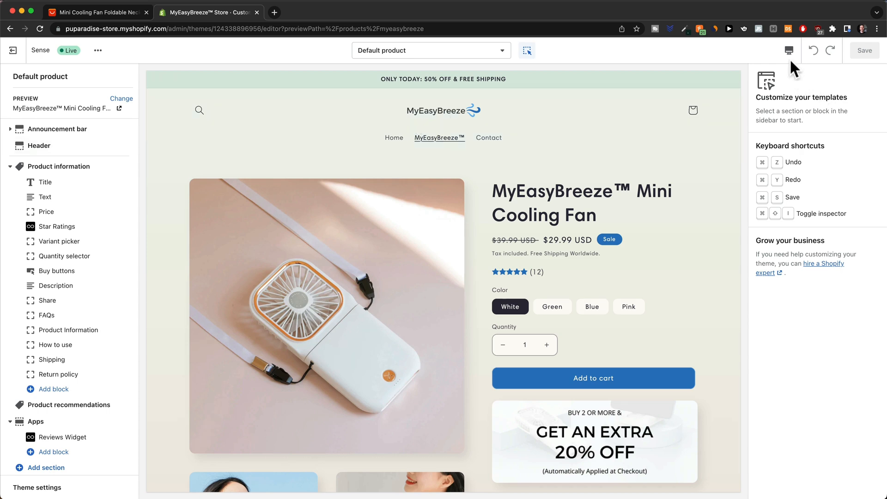
pyautogui.click(798, 76)
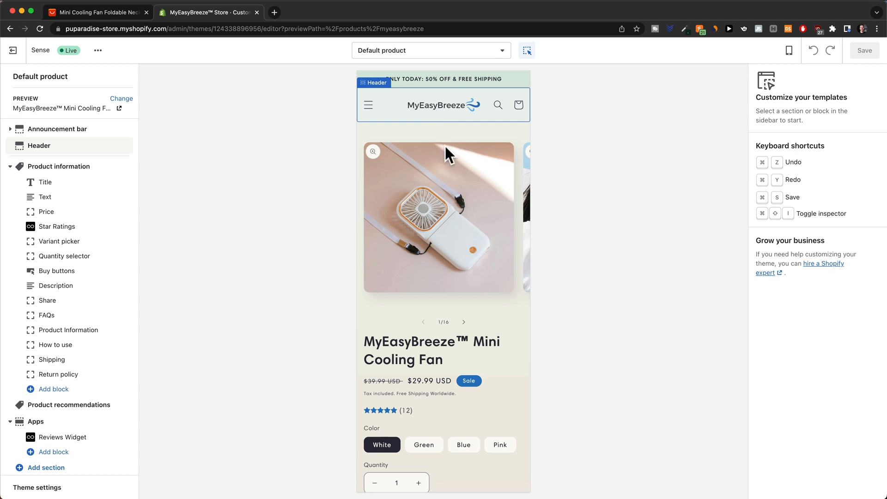
# Select the Product information section and page through the product gallery images.
pyautogui.scroll(-2, 455, 175)
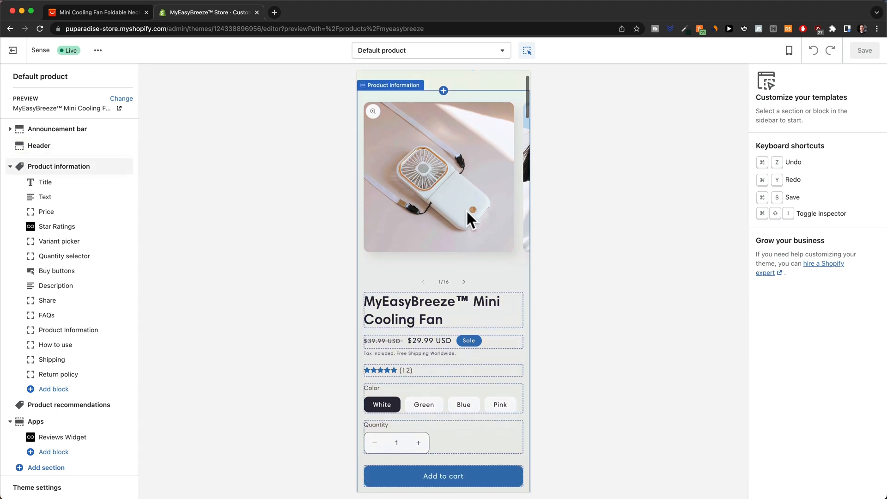
pyautogui.click(464, 278)
pyautogui.click(464, 278)
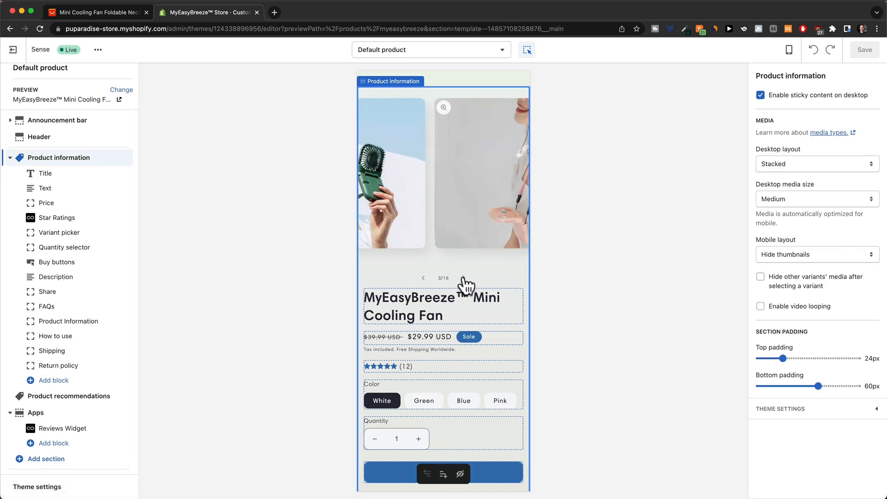
pyautogui.click(463, 278)
# Preview the Green and Blue colour variants in the Variant picker block.
pyautogui.scroll(-3, 467, 259)
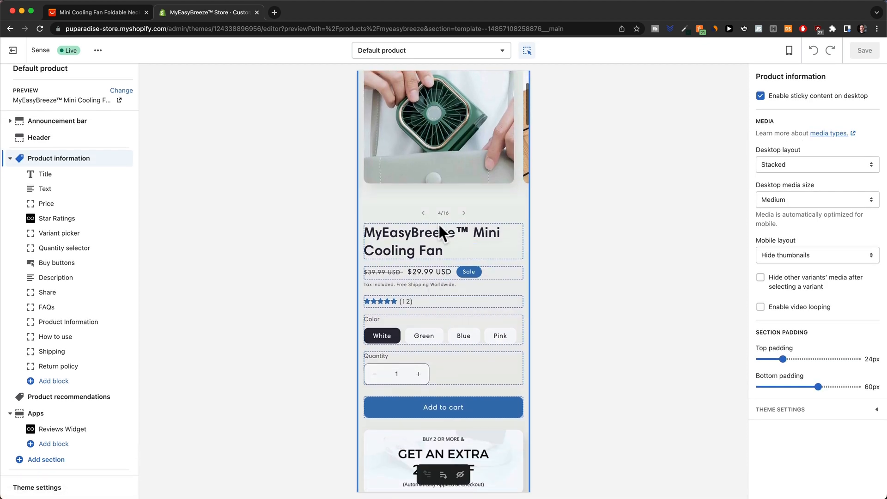
pyautogui.scroll(-3, 448, 240)
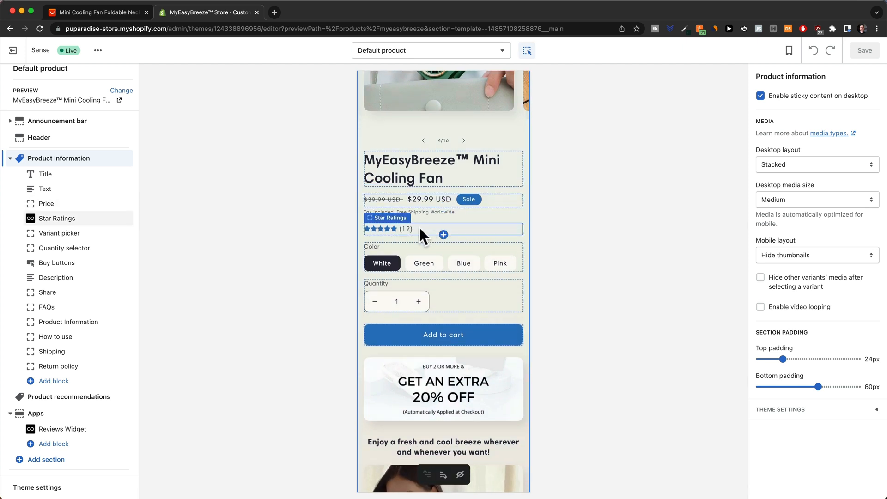
pyautogui.scroll(-1, 418, 225)
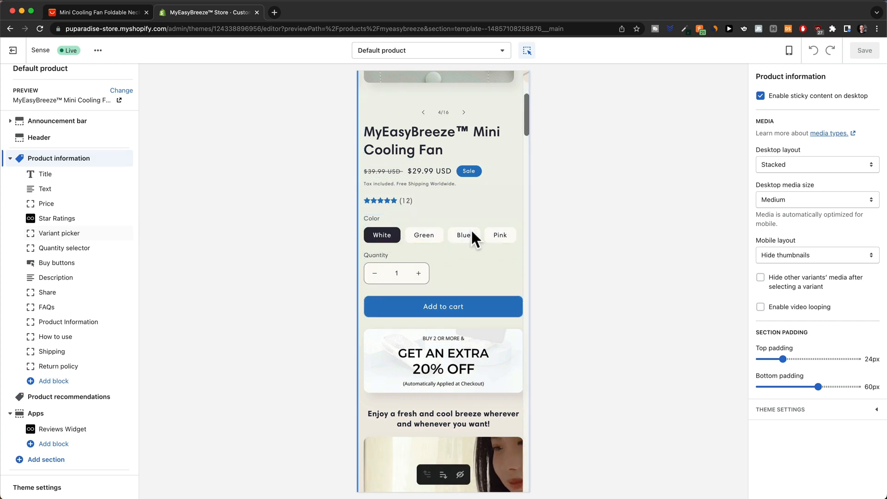
pyautogui.click(430, 236)
pyautogui.click(429, 236)
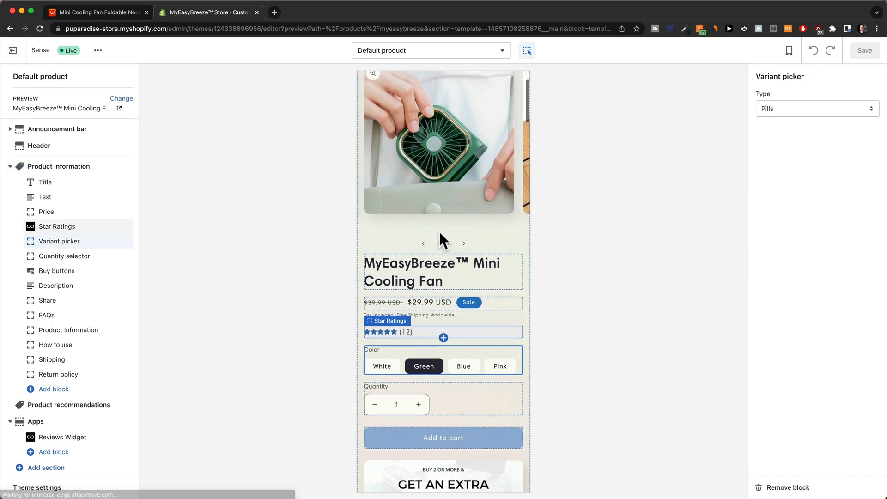
pyautogui.click(454, 407)
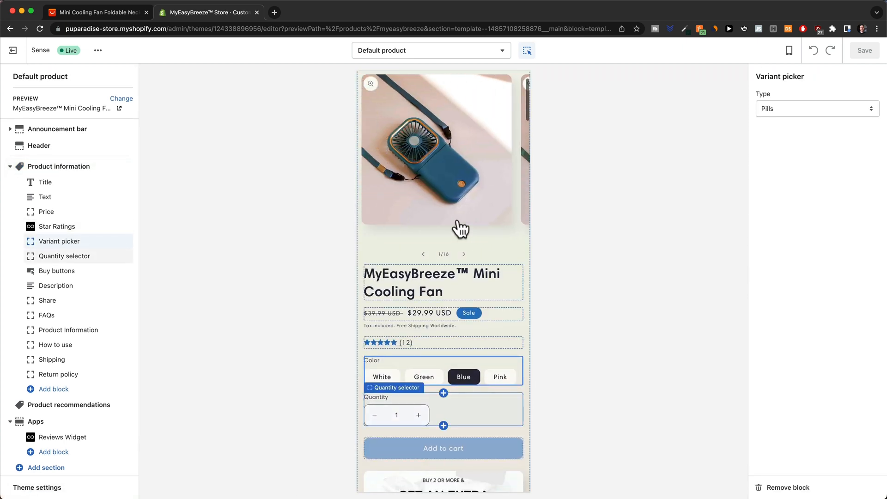
# Scroll down to the collapsible rows and open the FAQs row's settings.
pyautogui.scroll(-5, 481, 334)
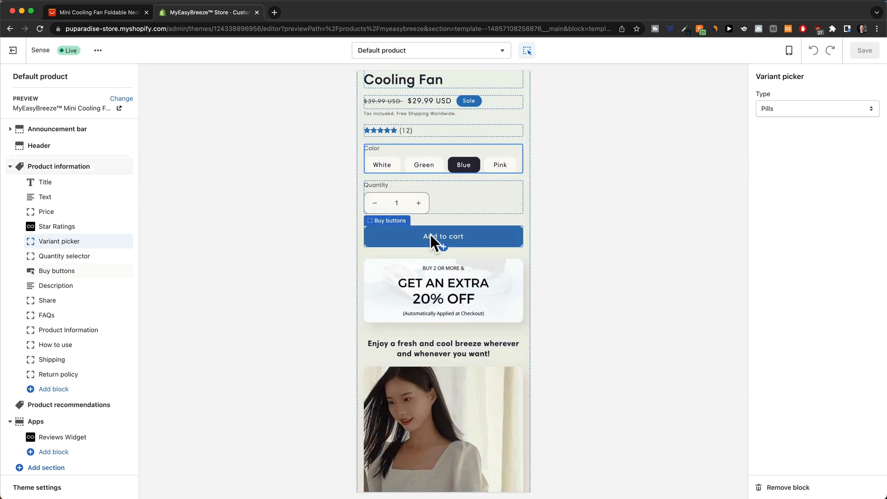
pyautogui.scroll(-3, 477, 235)
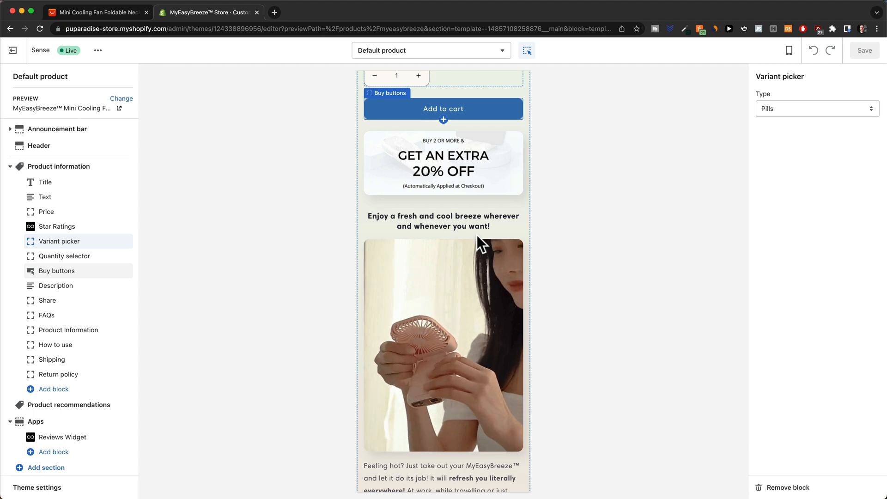
pyautogui.scroll(-4, 476, 233)
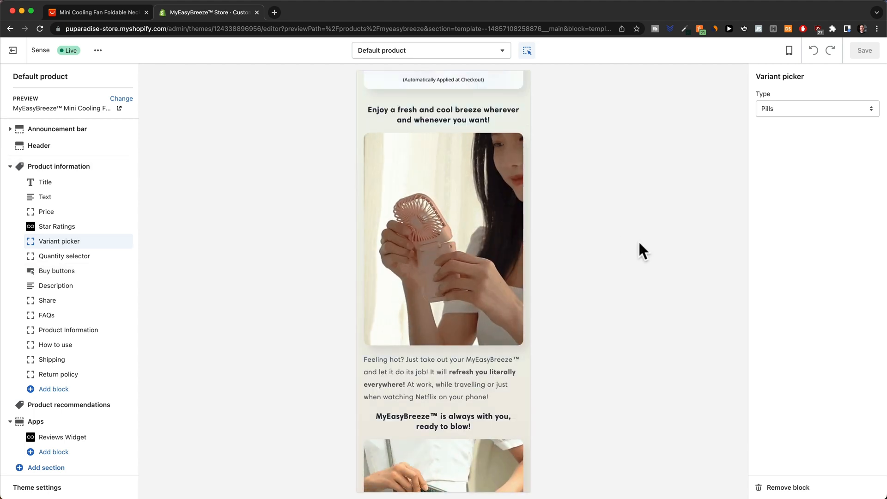
pyautogui.scroll(-1, 455, 220)
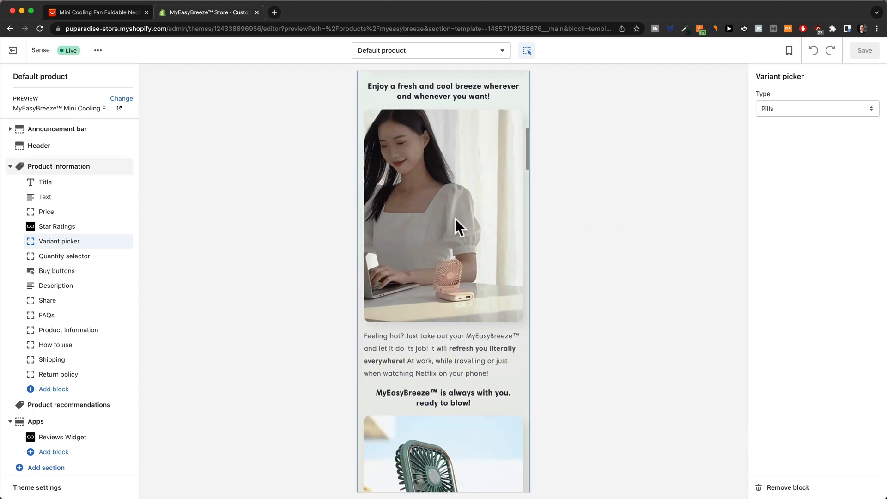
pyautogui.scroll(1, 456, 220)
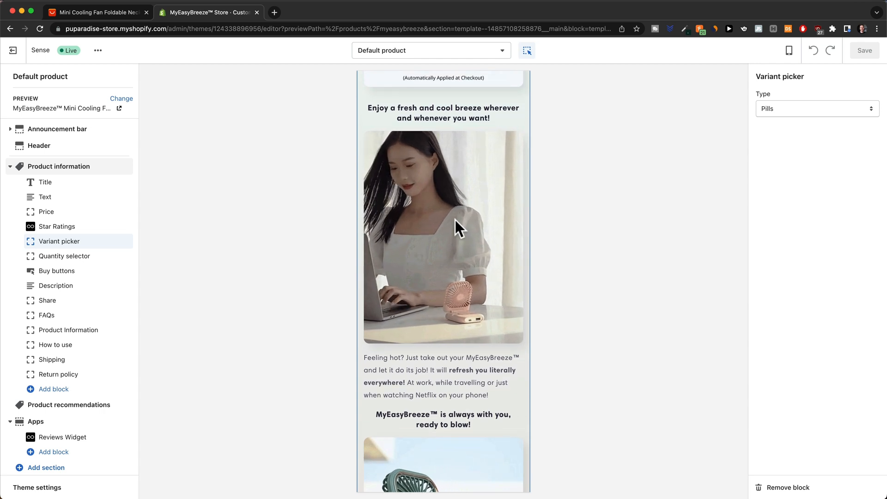
pyautogui.scroll(-8, 455, 221)
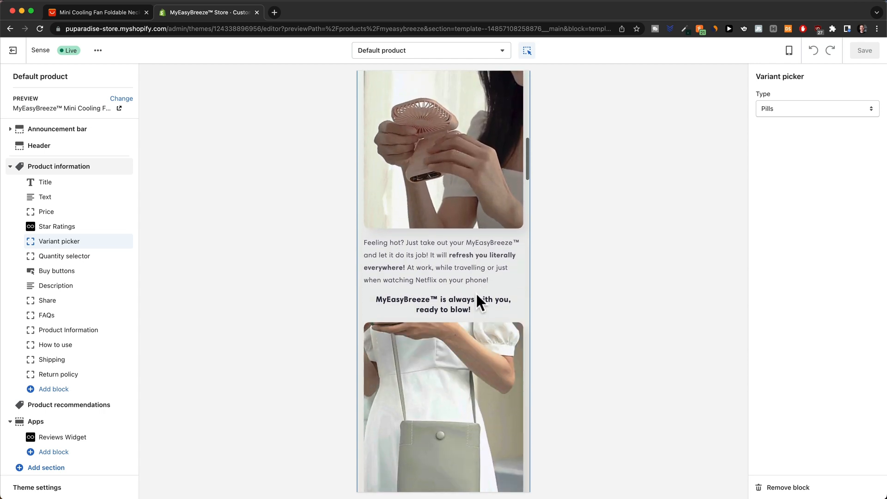
pyautogui.scroll(-7, 456, 256)
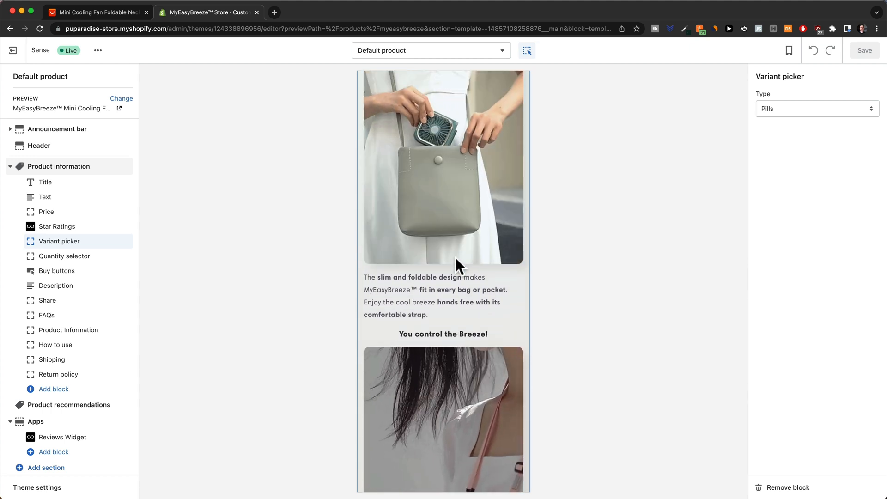
pyautogui.scroll(-3, 455, 256)
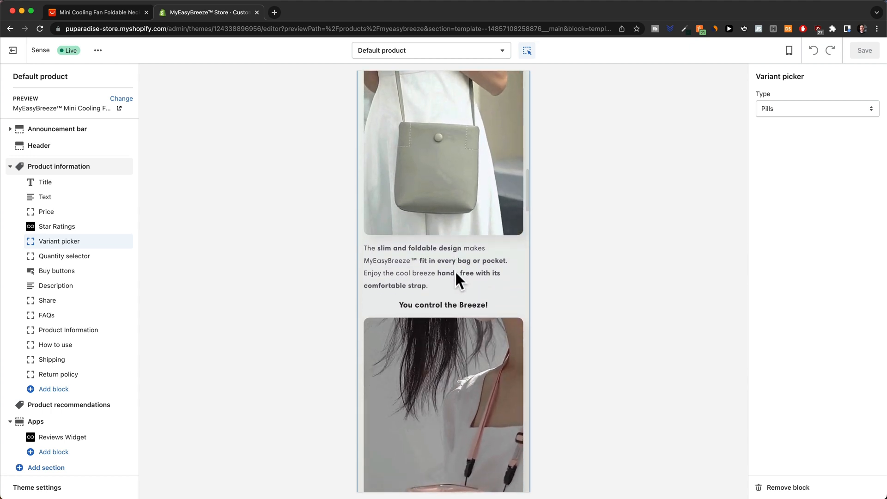
pyautogui.scroll(-10, 451, 236)
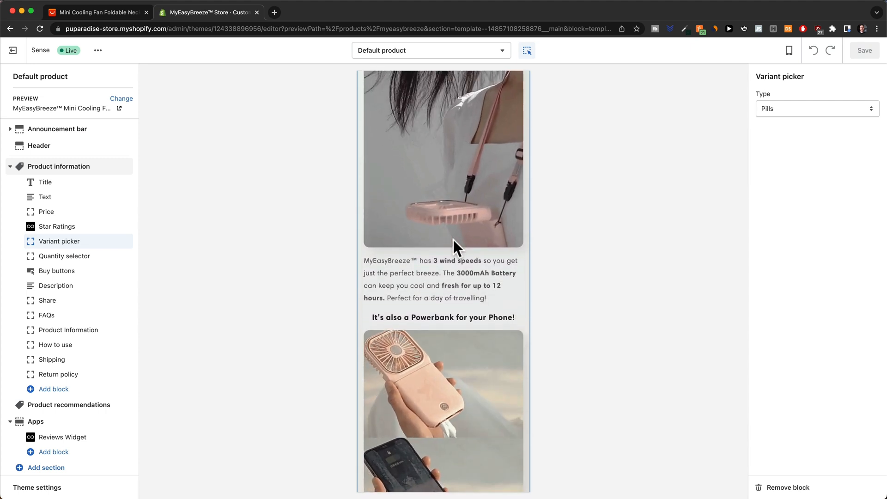
pyautogui.scroll(-2, 453, 240)
pyautogui.scroll(-1, 453, 238)
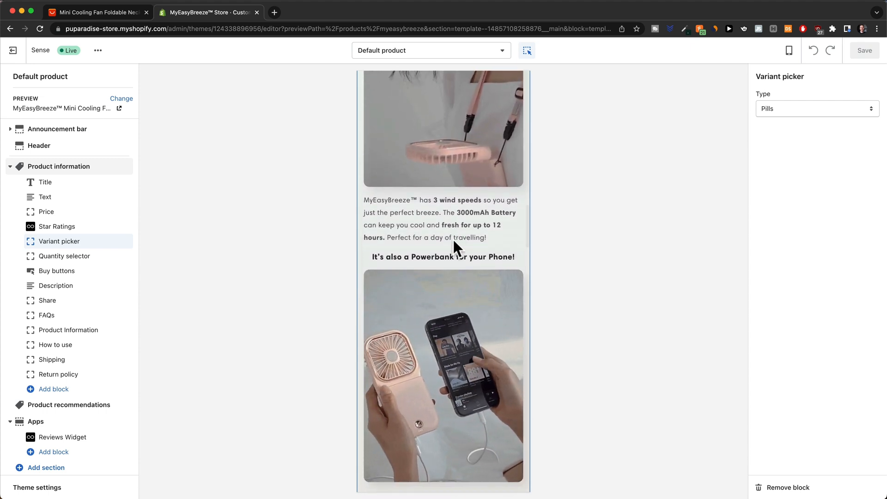
pyautogui.scroll(-1, 453, 238)
pyautogui.scroll(-14, 453, 239)
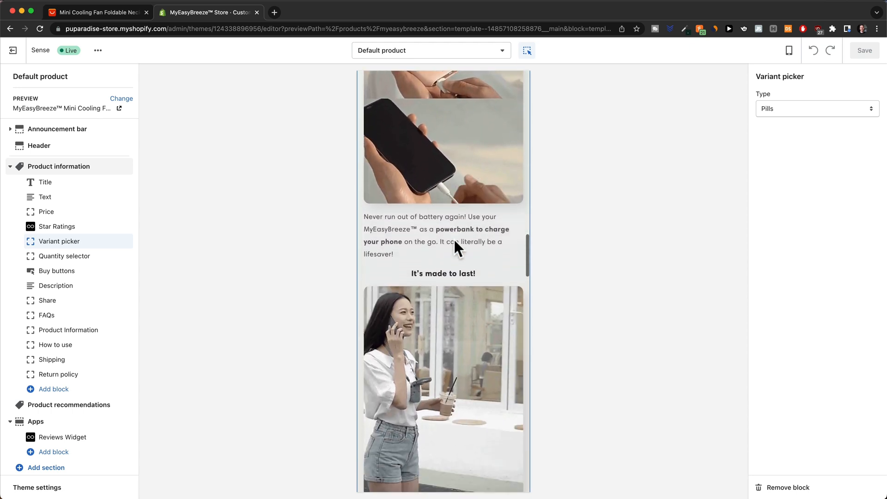
pyautogui.scroll(-20, 470, 202)
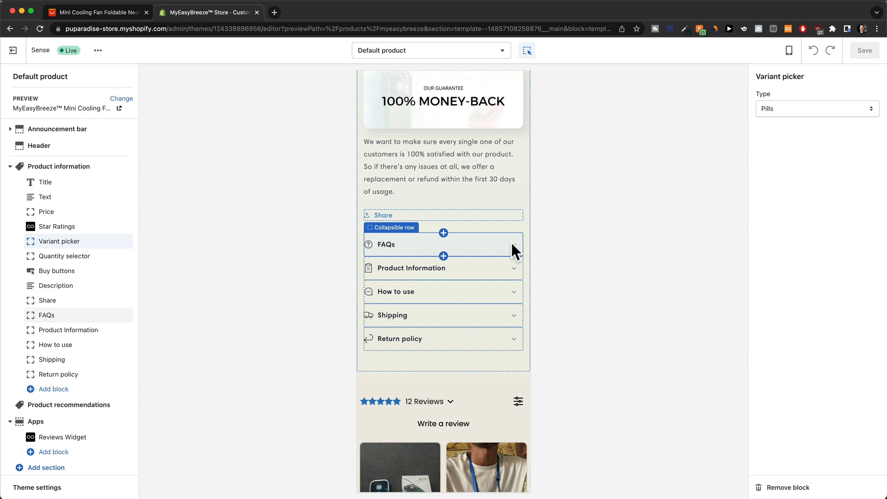
pyautogui.scroll(-1, 495, 262)
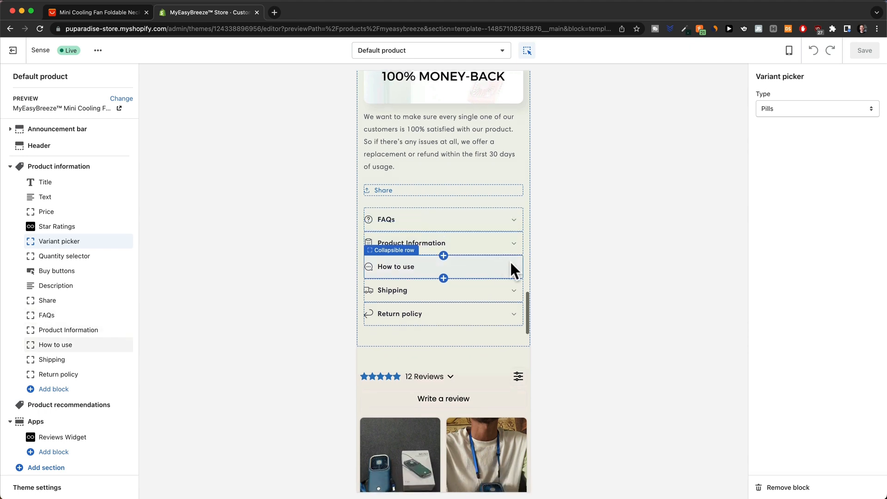
pyautogui.scroll(-2, 511, 264)
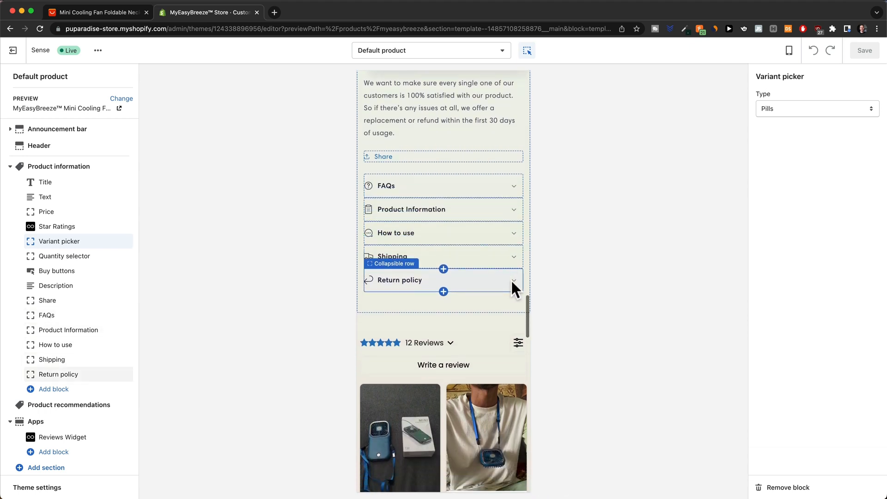
pyautogui.click(513, 190)
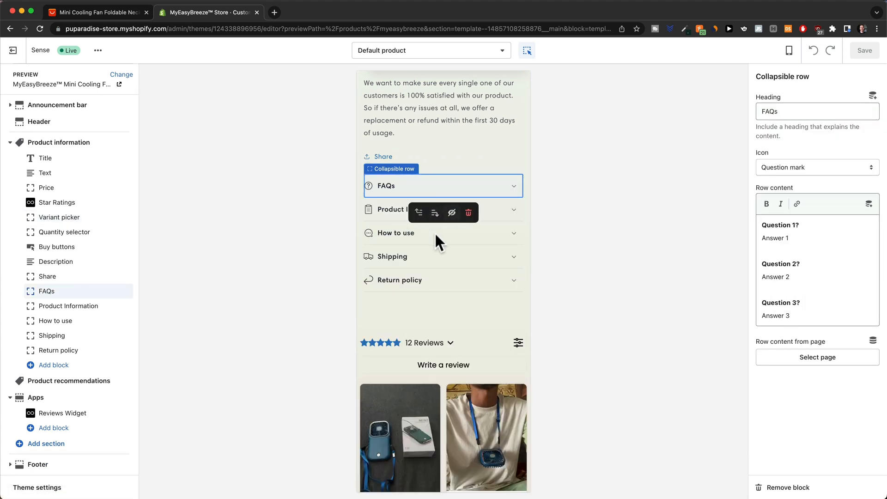
# Scroll through the Reviews Widget's 12 customer reviews on the product page.
pyautogui.scroll(-5, 471, 262)
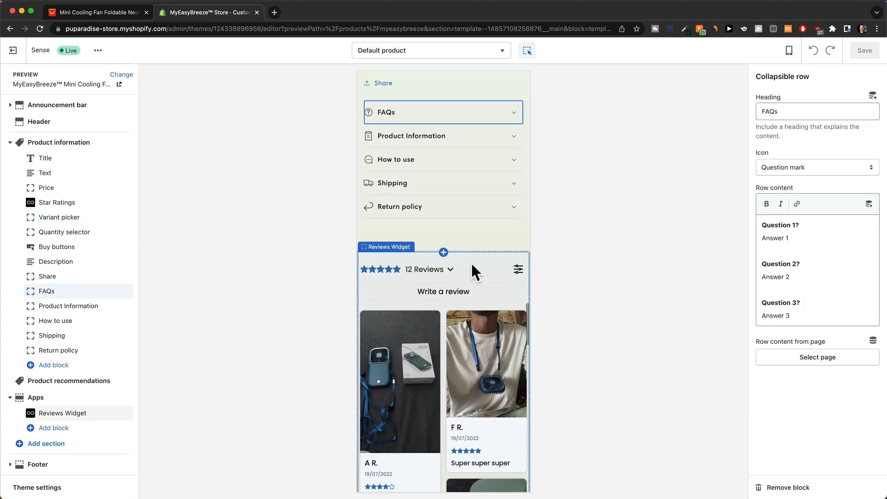
pyautogui.scroll(-2, 473, 247)
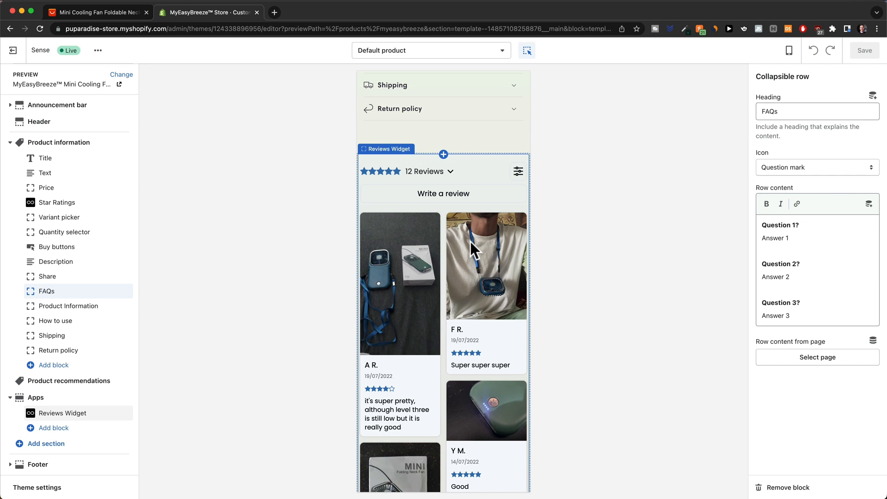
pyautogui.scroll(-2, 473, 242)
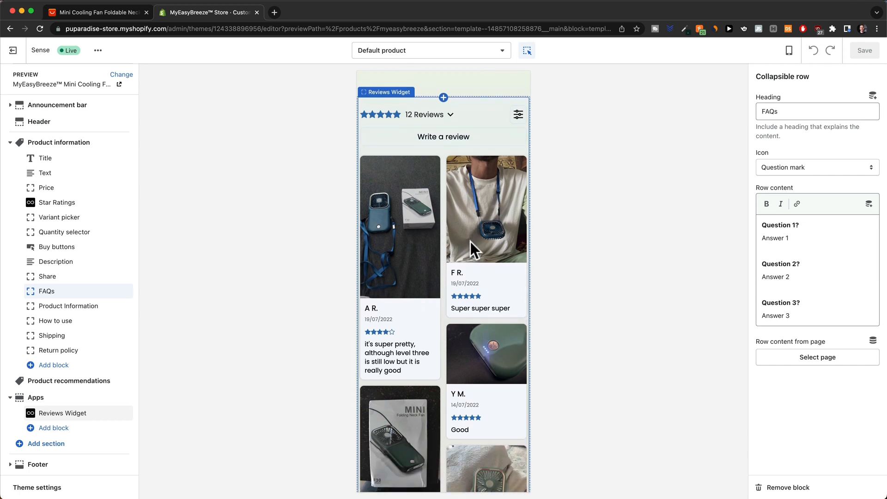
pyautogui.scroll(-9, 471, 241)
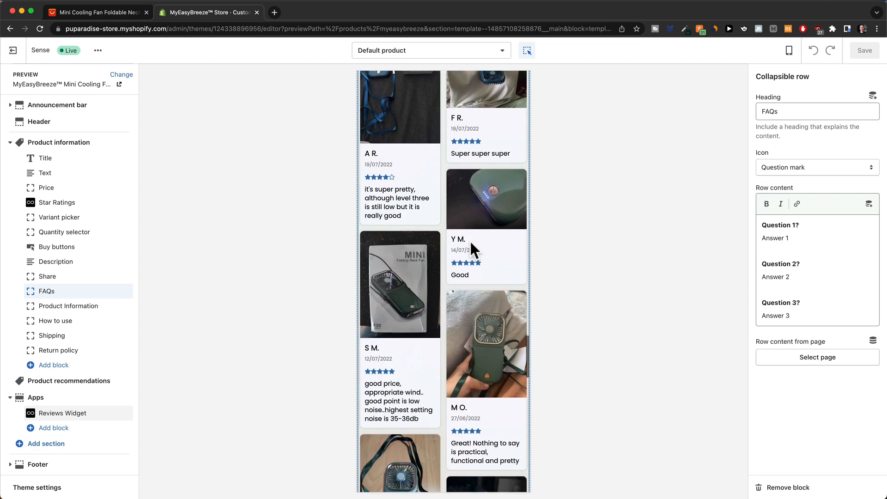
pyautogui.scroll(-12, 470, 278)
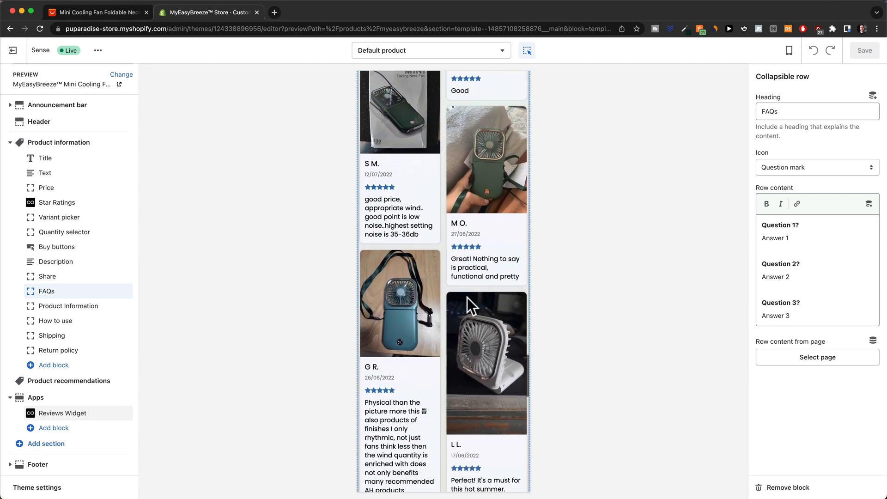
pyautogui.scroll(-20, 489, 278)
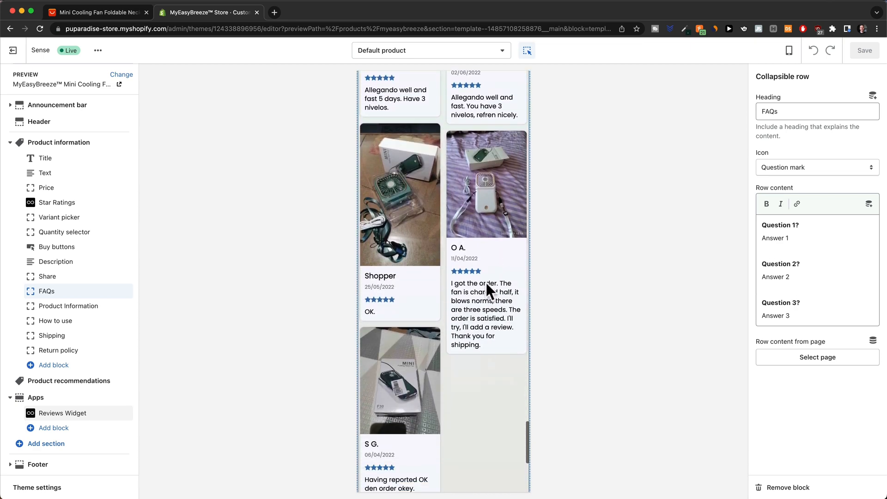
pyautogui.scroll(20, 491, 283)
# Switch the product page preview to desktop width.
pyautogui.click(789, 50)
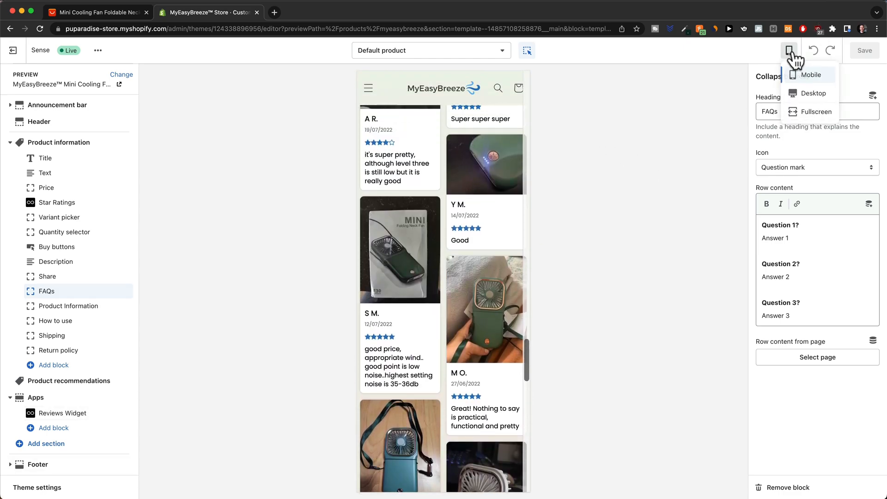
pyautogui.click(809, 93)
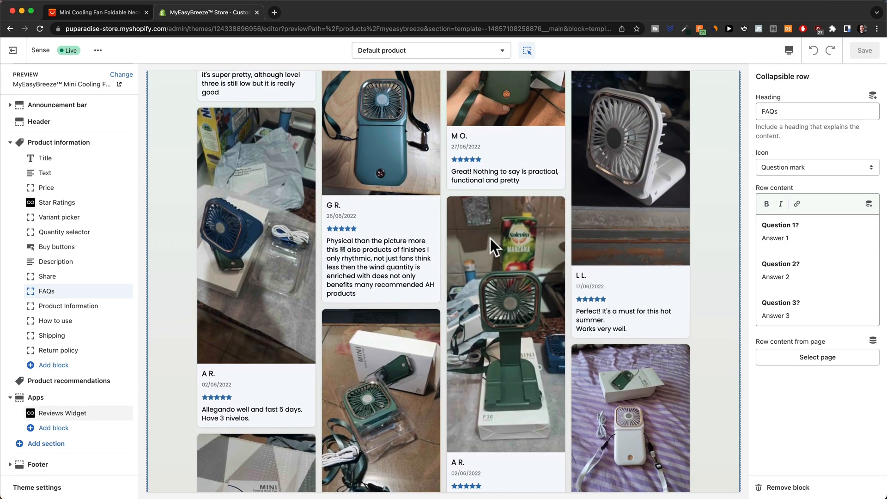
pyautogui.scroll(20, 490, 238)
pyautogui.scroll(10, 493, 240)
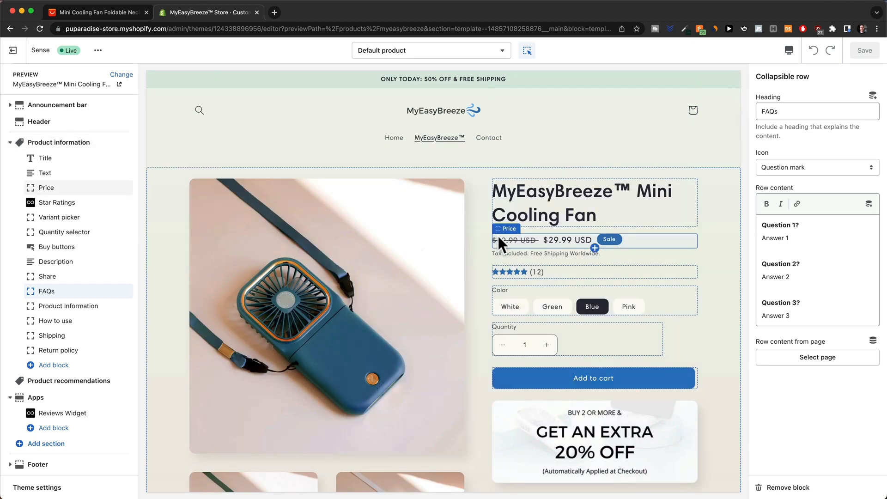
# Scroll through the desktop product page and bring up the store templates list.
pyautogui.scroll(-6, 498, 235)
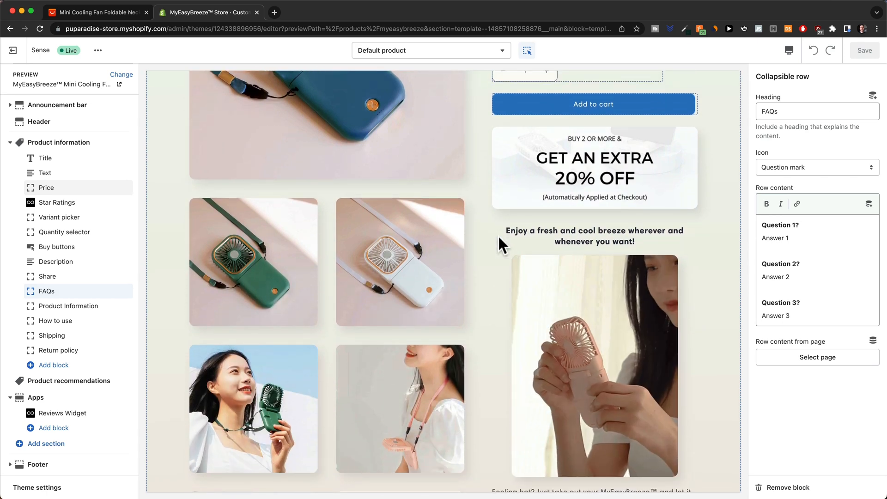
pyautogui.scroll(-4, 498, 234)
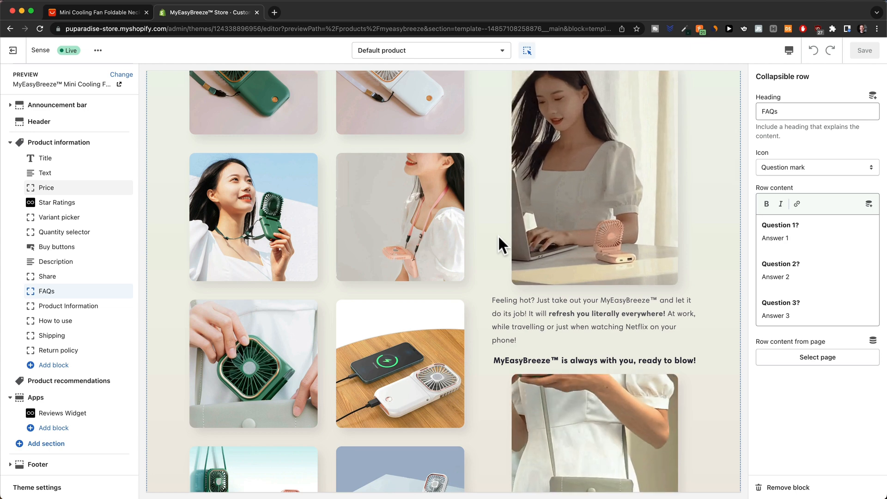
pyautogui.scroll(-6, 497, 234)
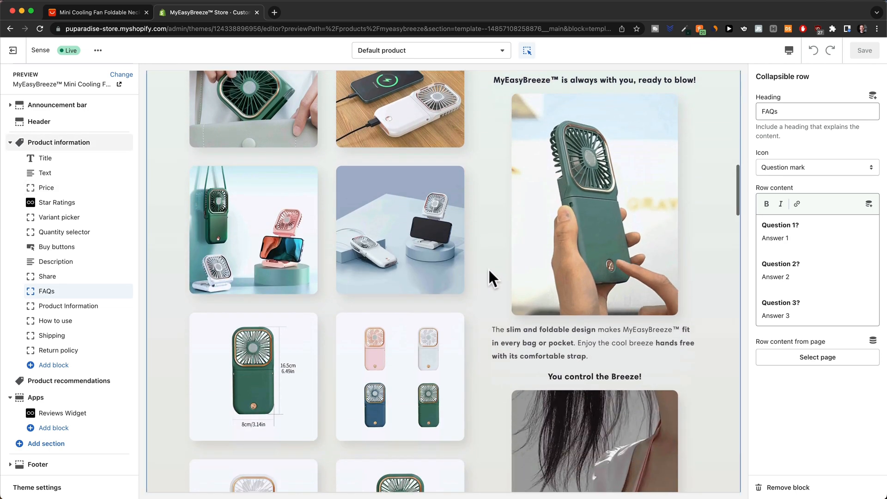
pyautogui.scroll(-17, 489, 270)
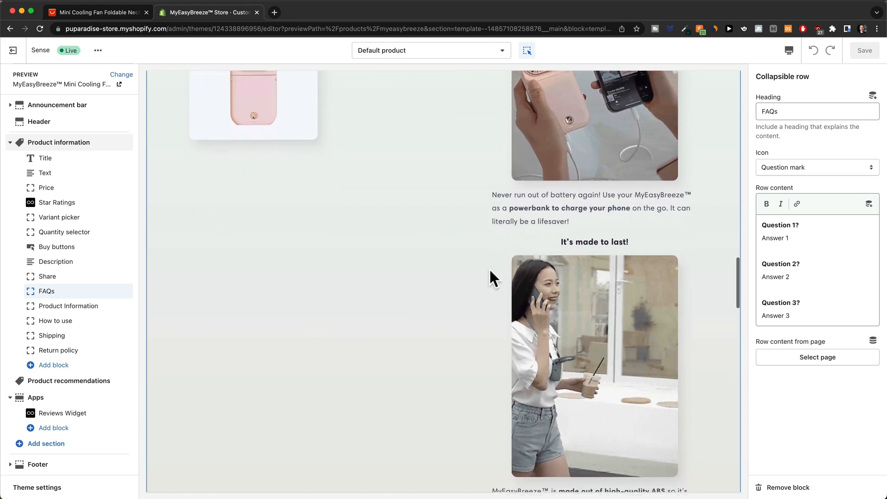
pyautogui.scroll(20, 489, 268)
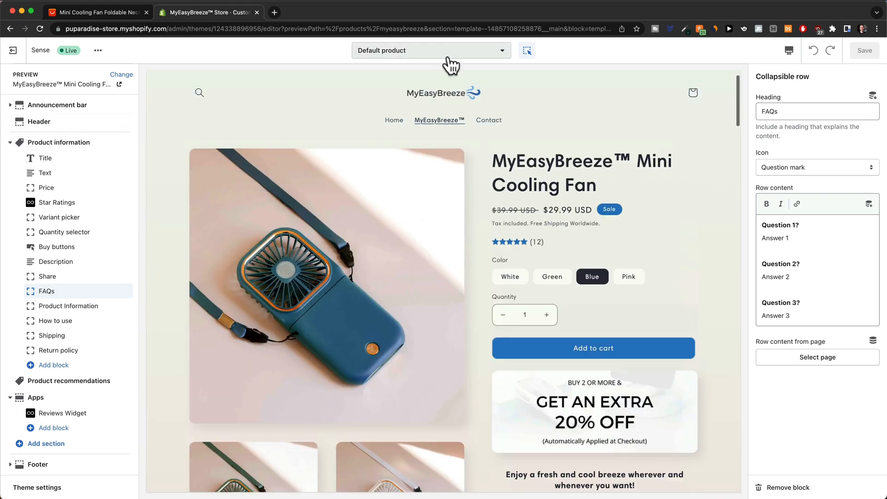
pyautogui.click(445, 53)
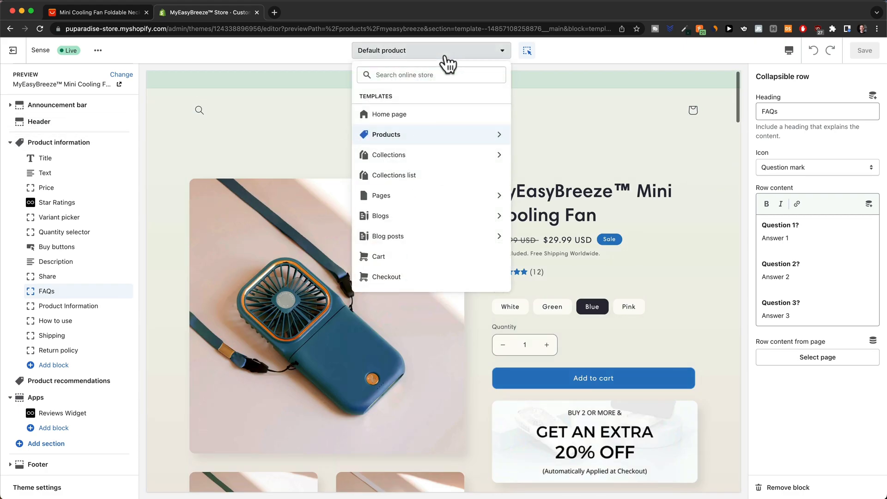
pyautogui.click(422, 114)
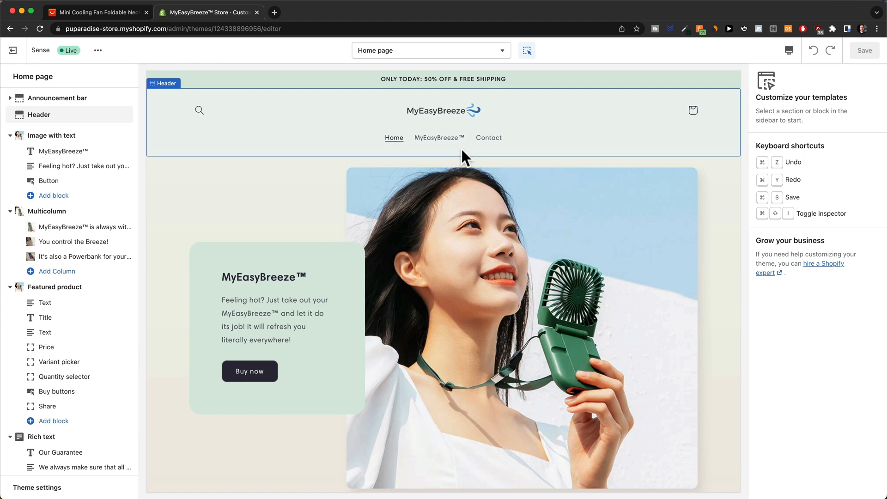
pyautogui.scroll(-3, 733, 230)
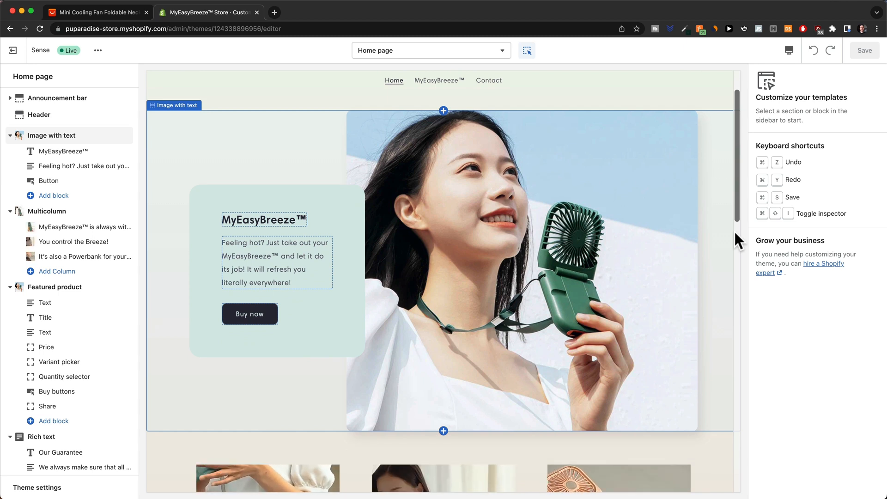
pyautogui.scroll(2, 713, 222)
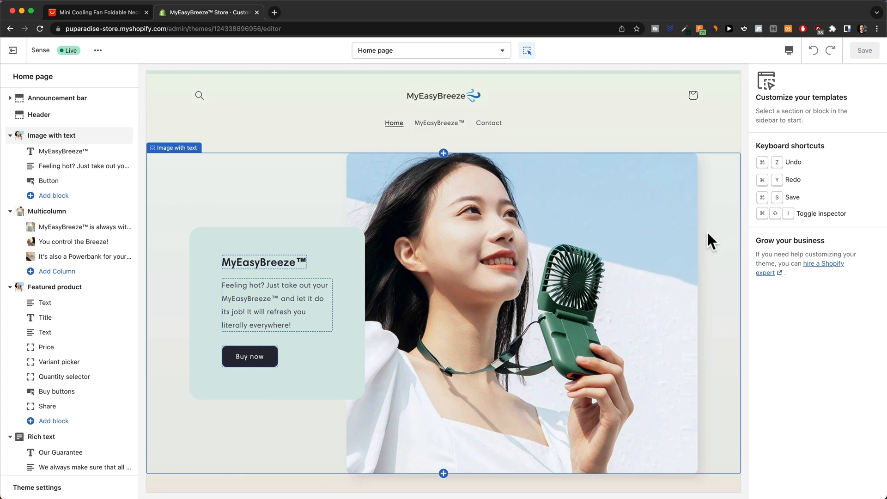
pyautogui.scroll(-1, 704, 228)
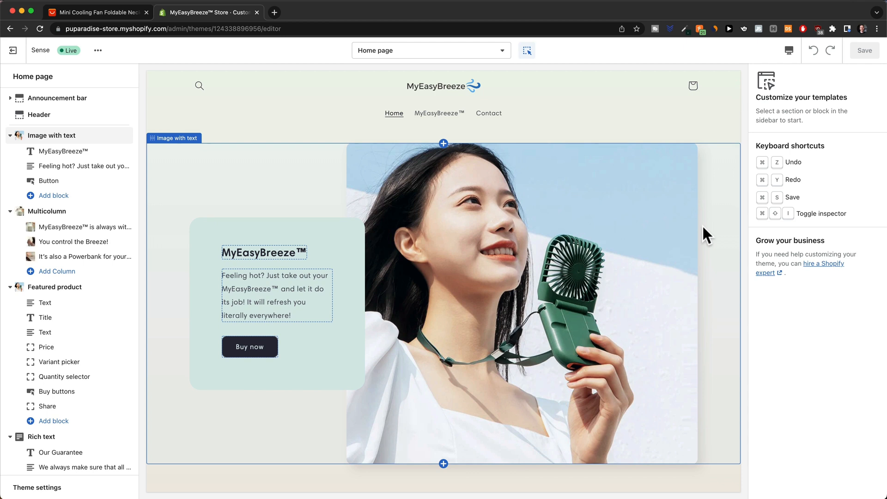
pyautogui.scroll(-2, 703, 227)
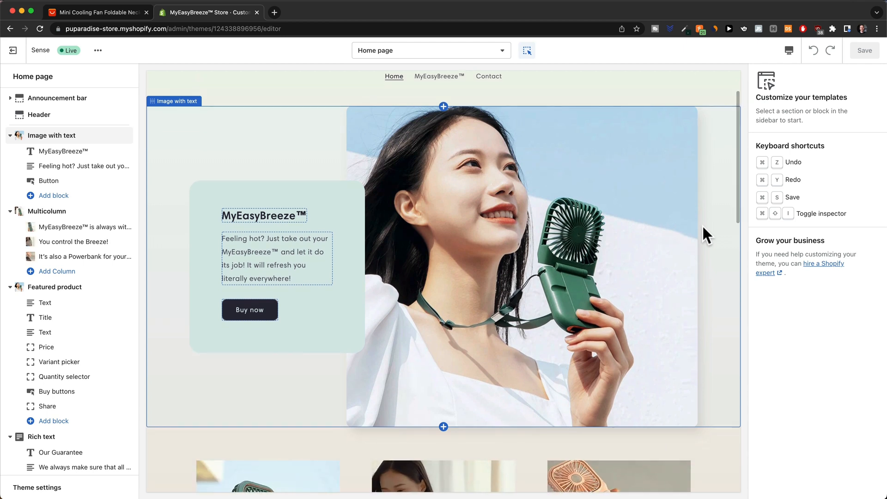
pyautogui.scroll(2, 703, 226)
pyautogui.scroll(1, 702, 225)
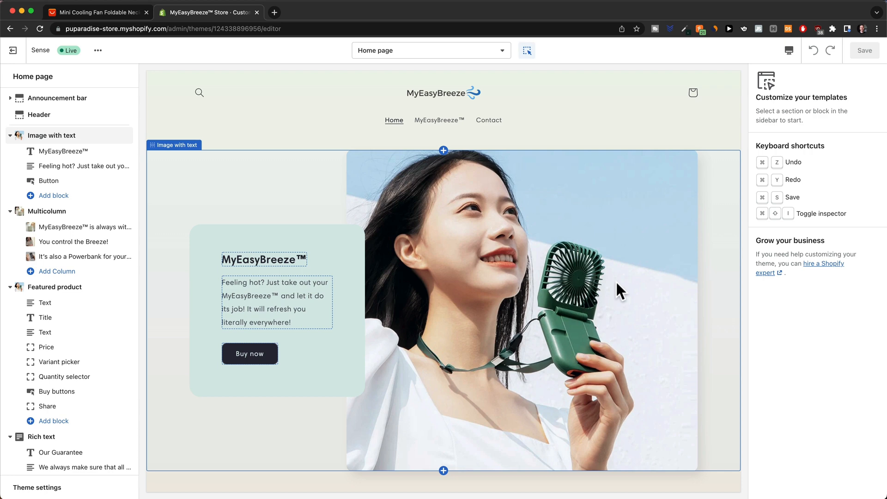
pyautogui.scroll(-5, 617, 291)
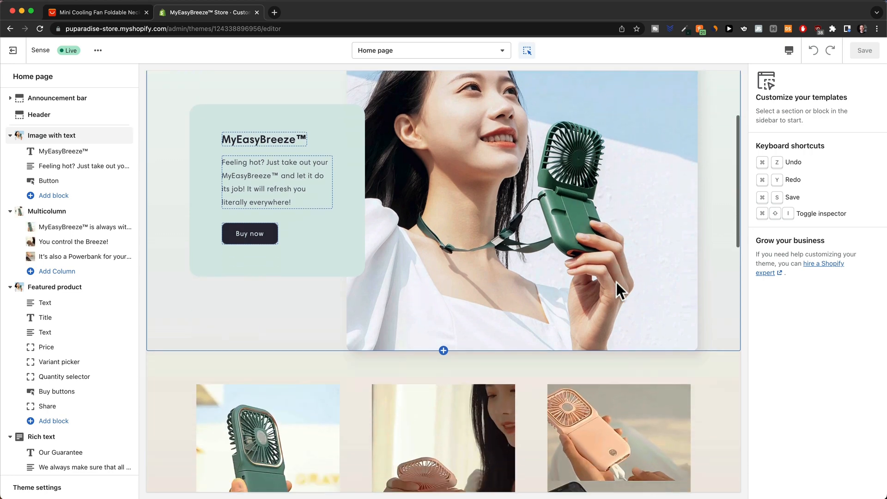
pyautogui.scroll(-7, 630, 271)
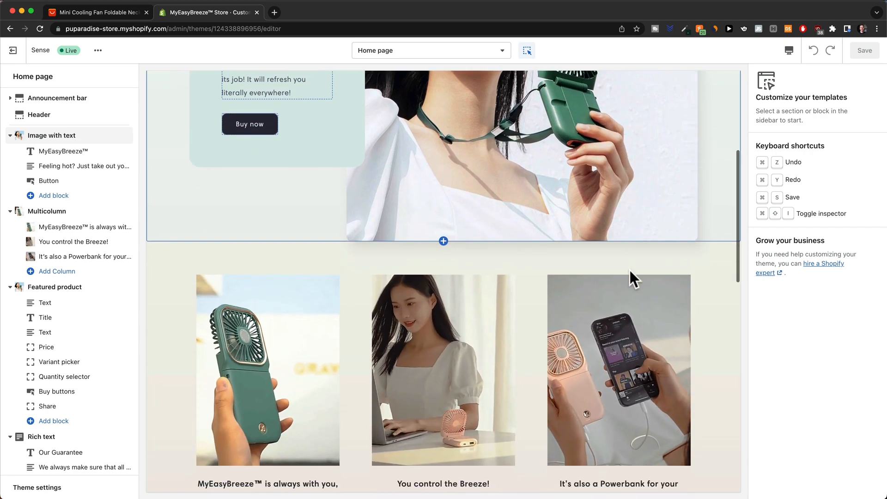
pyautogui.scroll(2, 638, 257)
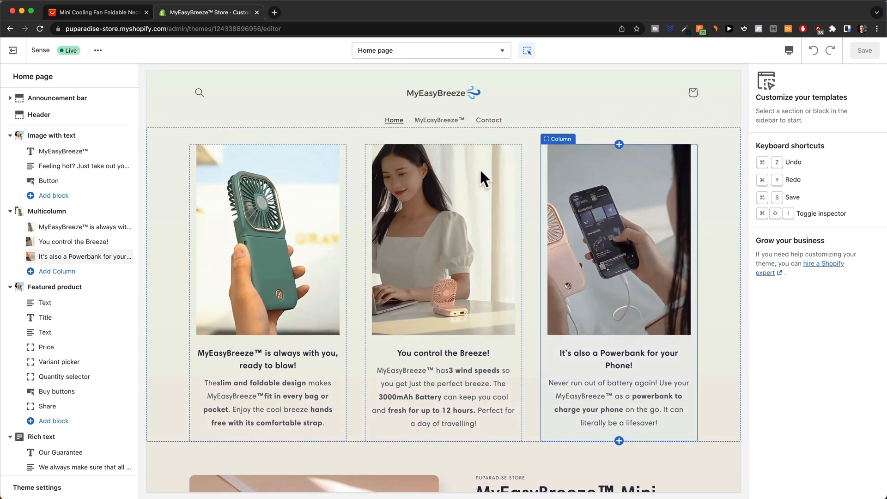
pyautogui.scroll(-3, 375, 287)
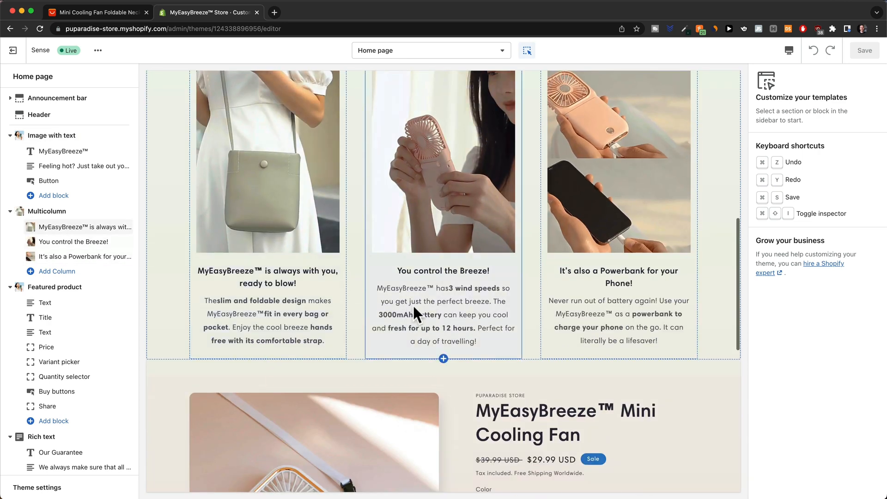
pyautogui.scroll(-5, 478, 296)
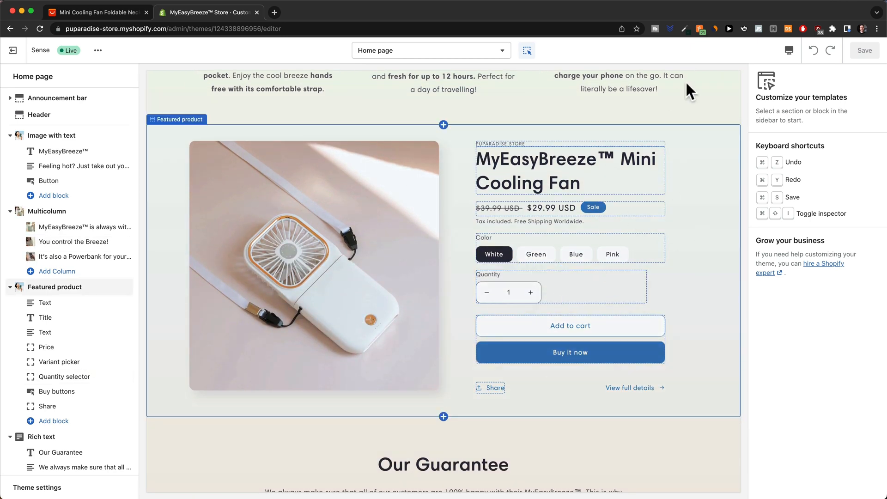
# Switch the store preview to mobile layout and scroll down toward the footer.
pyautogui.click(789, 52)
pyautogui.click(795, 79)
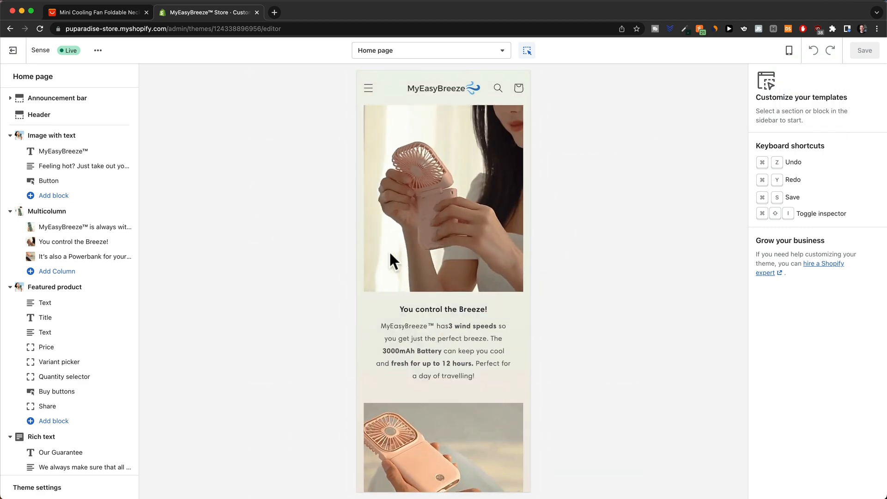
pyautogui.scroll(-5, 440, 245)
pyautogui.scroll(-10, 448, 246)
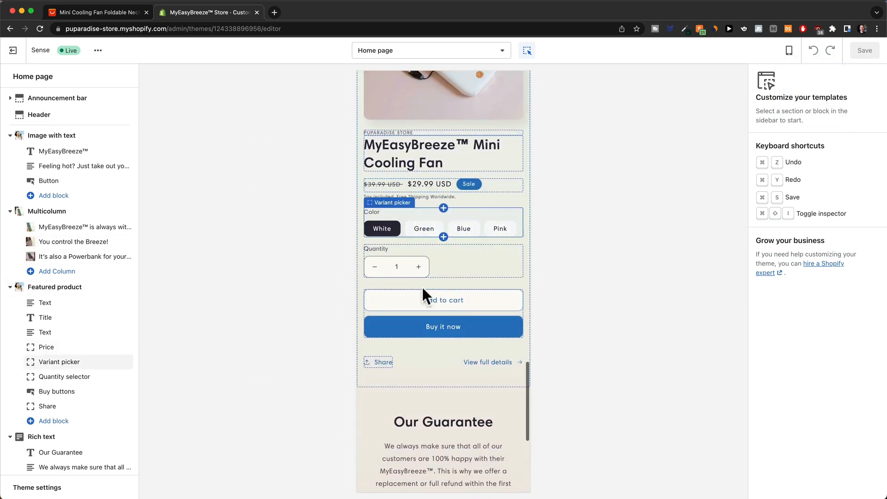
pyautogui.scroll(-8, 481, 250)
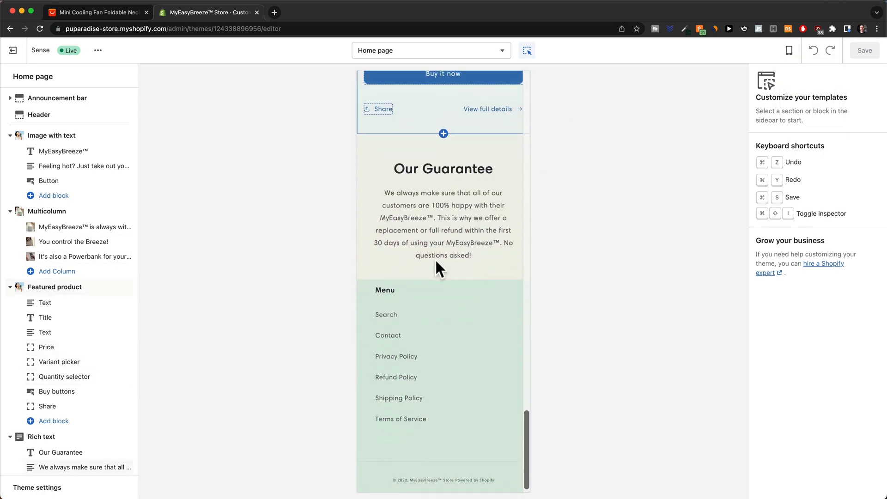
# Open the Contact page from the header's menu drawer in the mobile preview.
pyautogui.scroll(1, 461, 296)
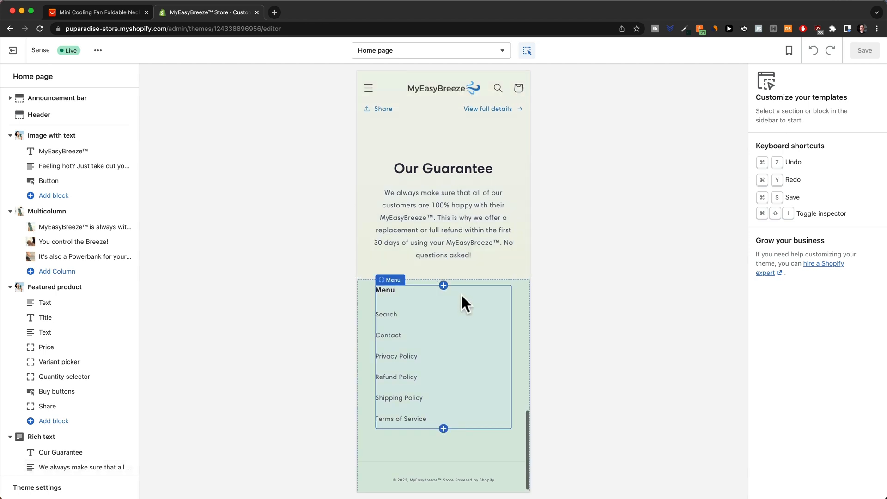
pyautogui.scroll(-1, 465, 359)
pyautogui.scroll(1, 455, 295)
pyautogui.scroll(-1, 435, 415)
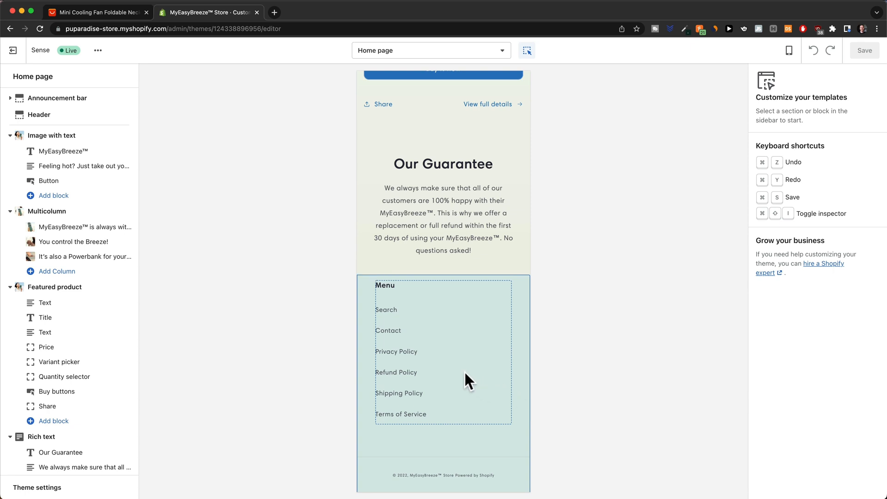
pyautogui.scroll(5, 464, 370)
pyautogui.click(369, 89)
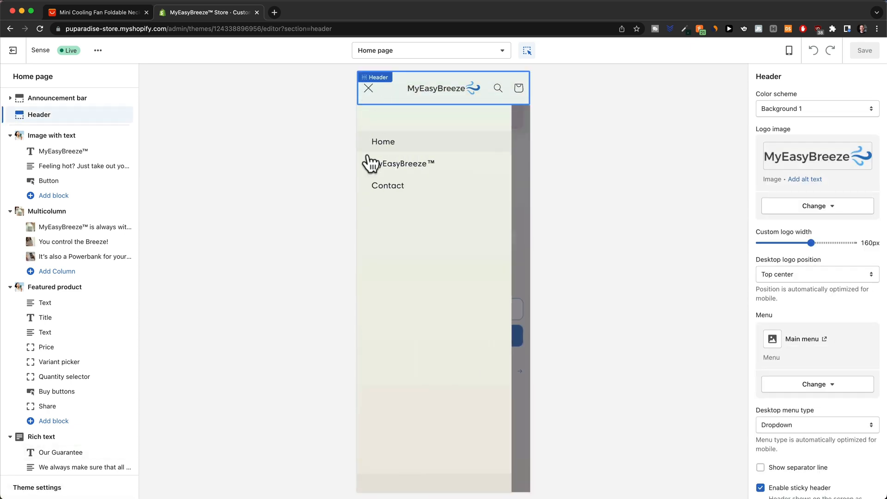
pyautogui.click(392, 187)
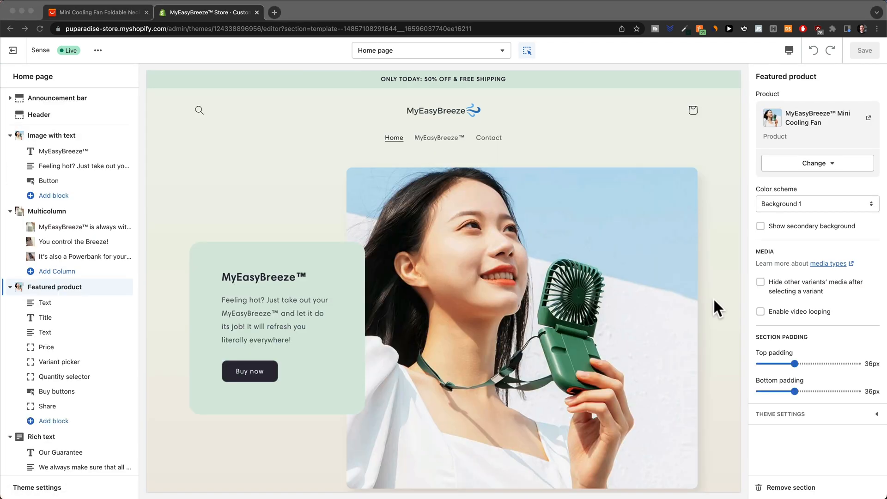
# Scroll through the Shopify 14-day free trial referral page.
pyautogui.scroll(-5, 714, 300)
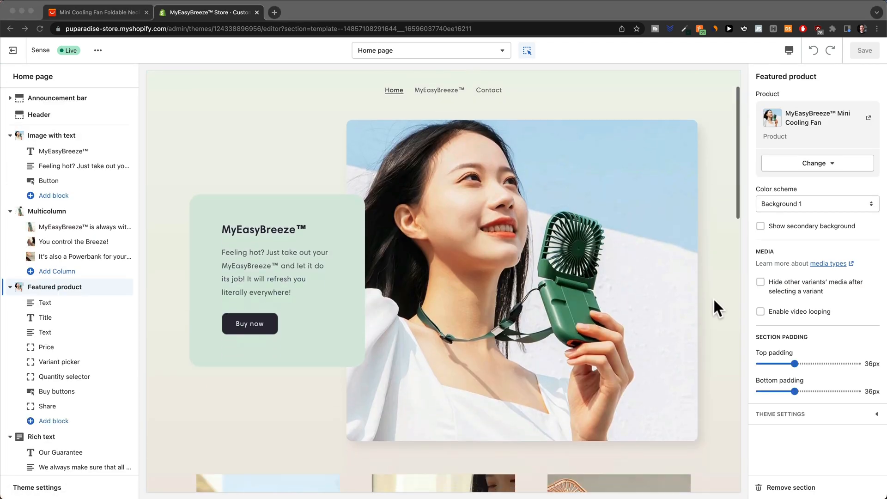
pyautogui.scroll(-10, 713, 312)
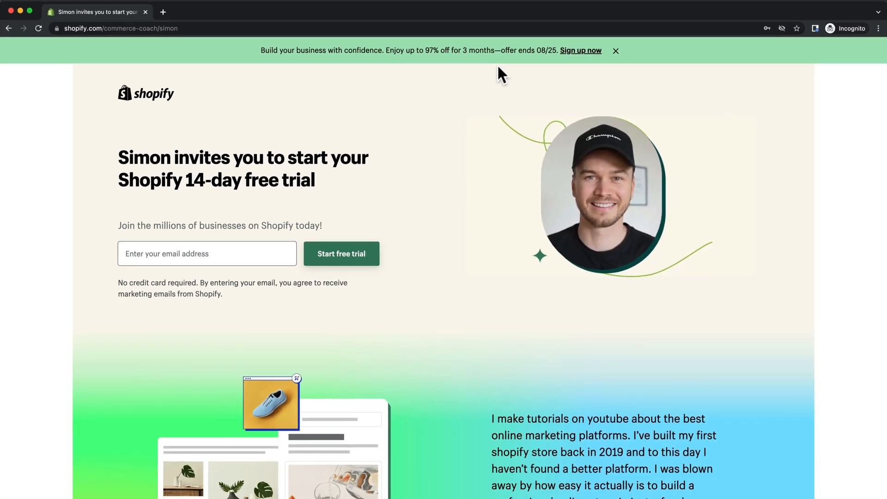
# Enter the sign-up email address and start the Shopify 14-day free trial.
pyautogui.click(207, 253)
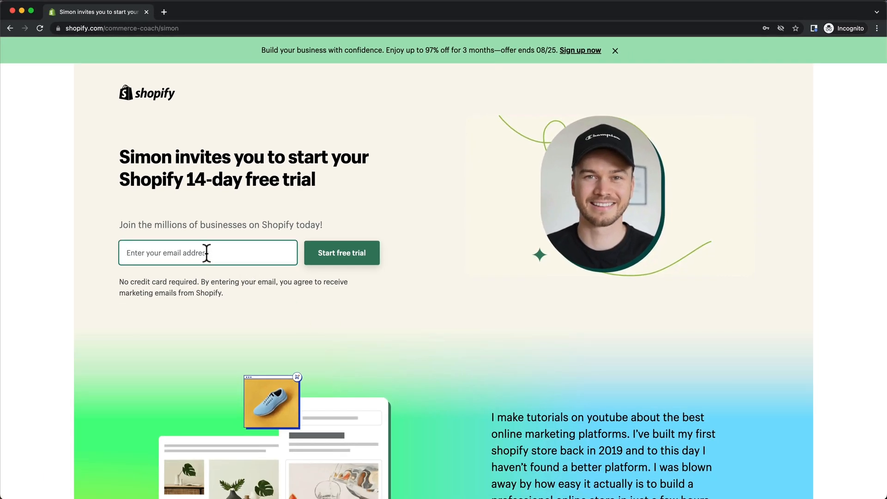
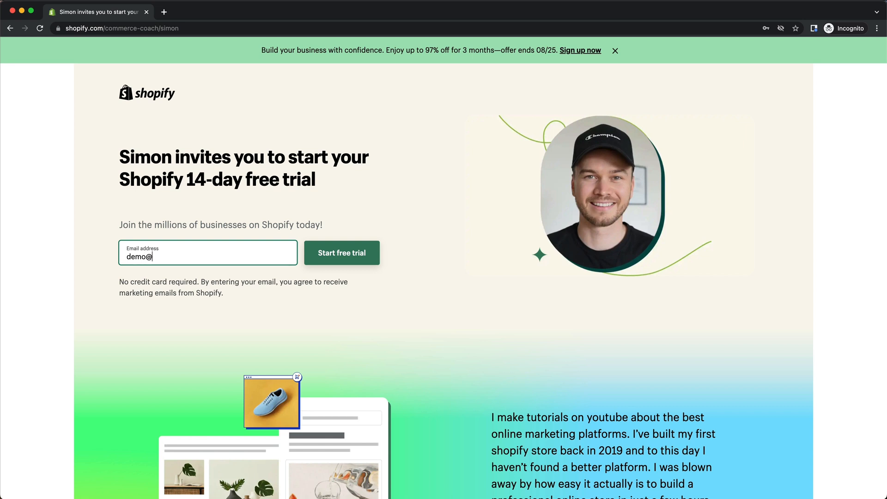
pyautogui.click(319, 258)
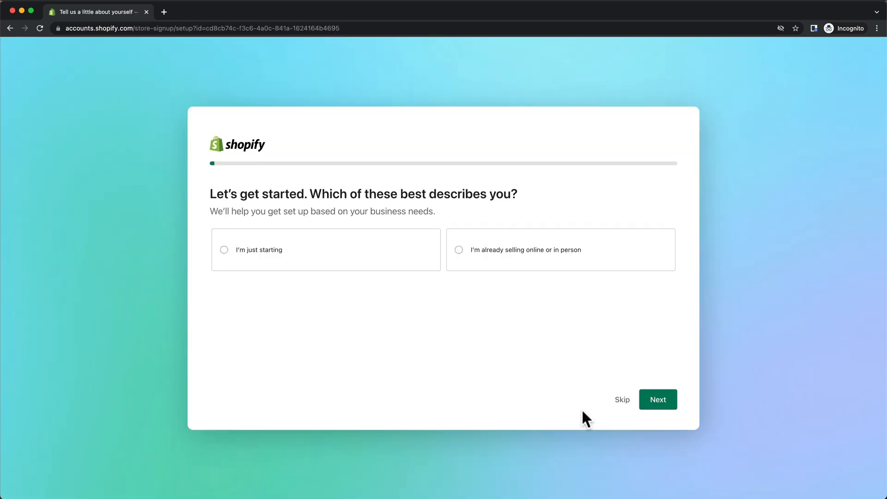
# Skip the three onboarding questions, keep United States as location, and enter the store admin.
pyautogui.click(619, 402)
pyautogui.click(619, 401)
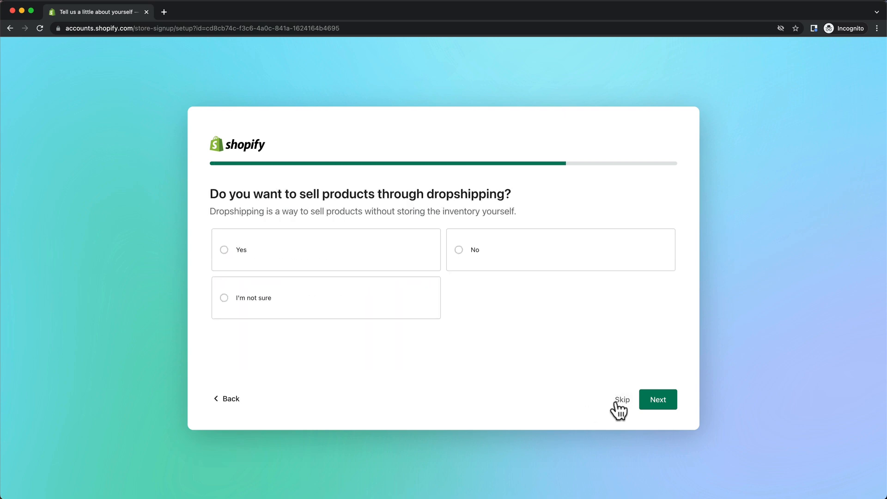
pyautogui.click(619, 401)
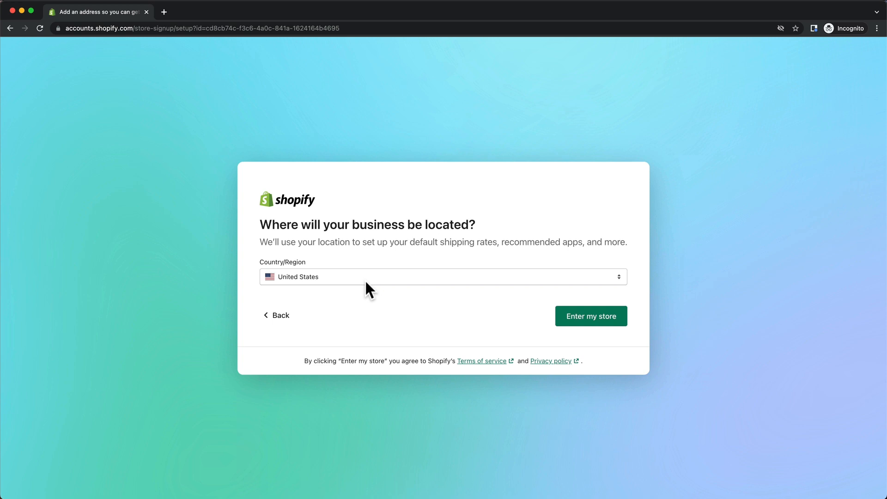
pyautogui.click(586, 323)
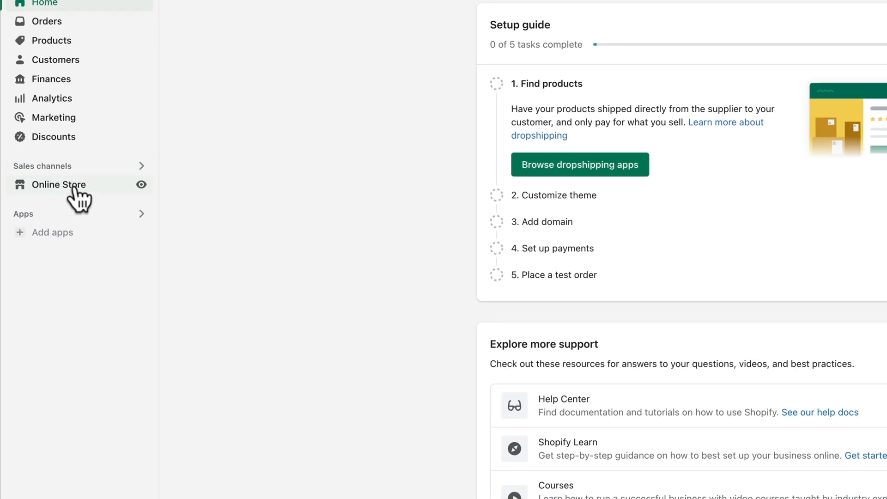
# Go to Online Store themes, showing Dawn 6.0.2 as current, and scroll to the theme library.
pyautogui.click(74, 185)
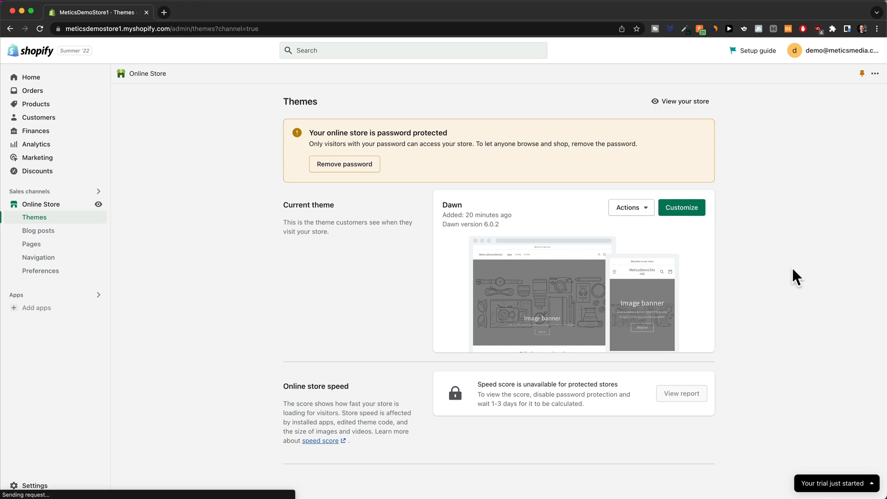
pyautogui.scroll(-5, 800, 283)
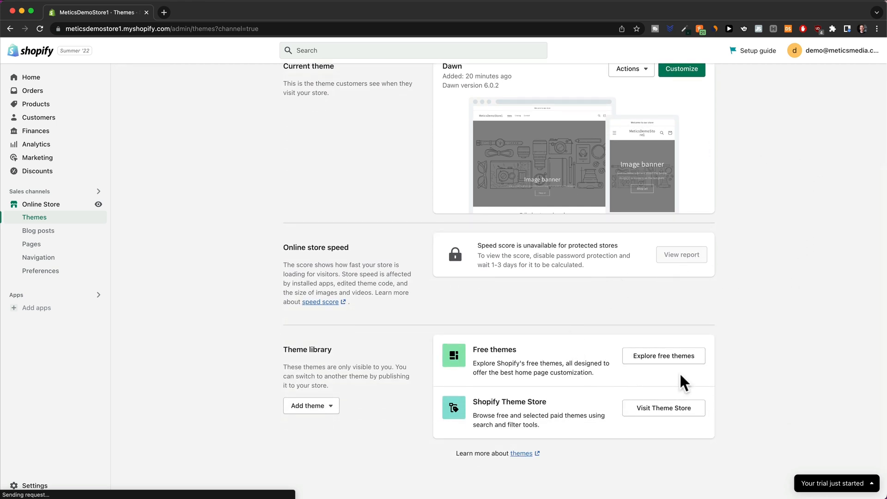
# Browse the free themes and add Sense to the theme library.
pyautogui.click(669, 358)
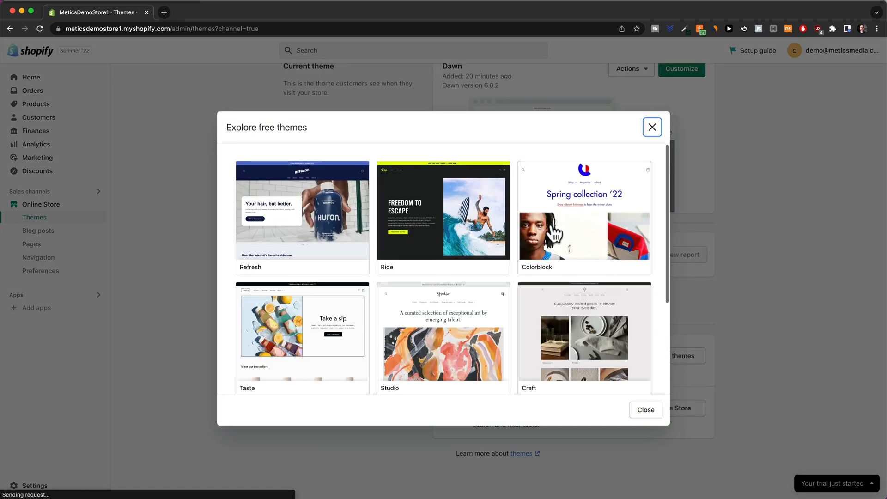
pyautogui.scroll(-3, 555, 234)
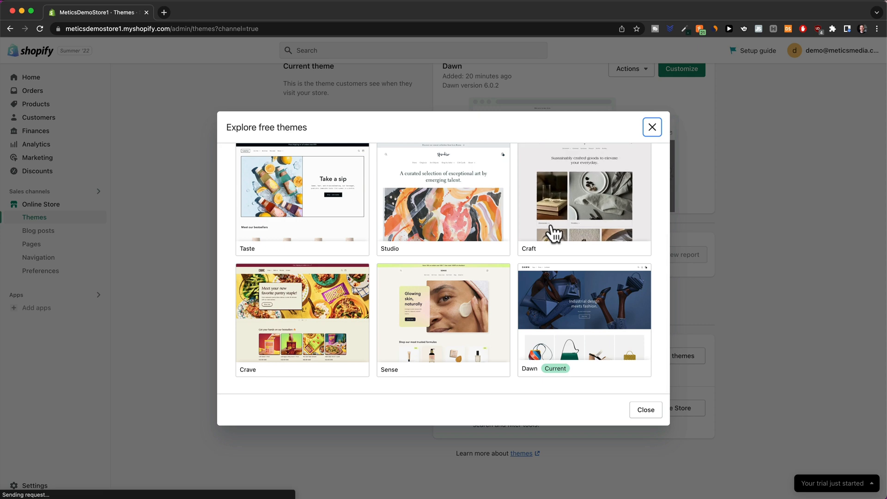
pyautogui.click(459, 322)
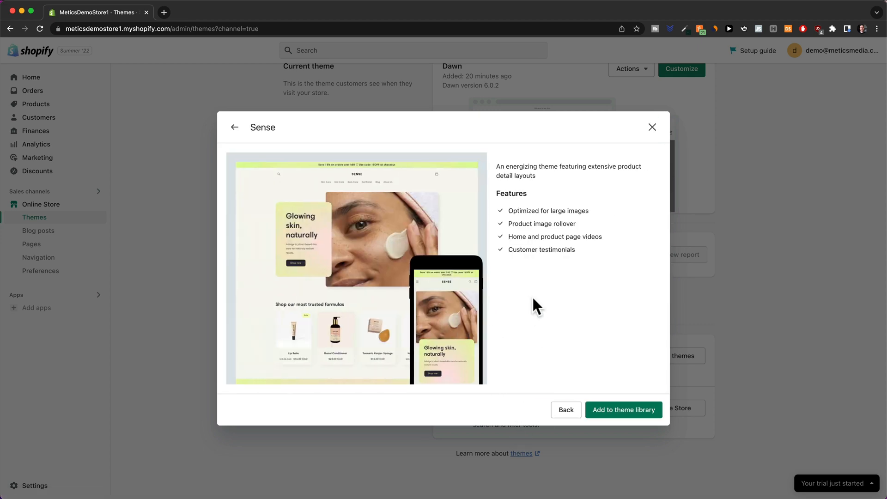
pyautogui.click(621, 410)
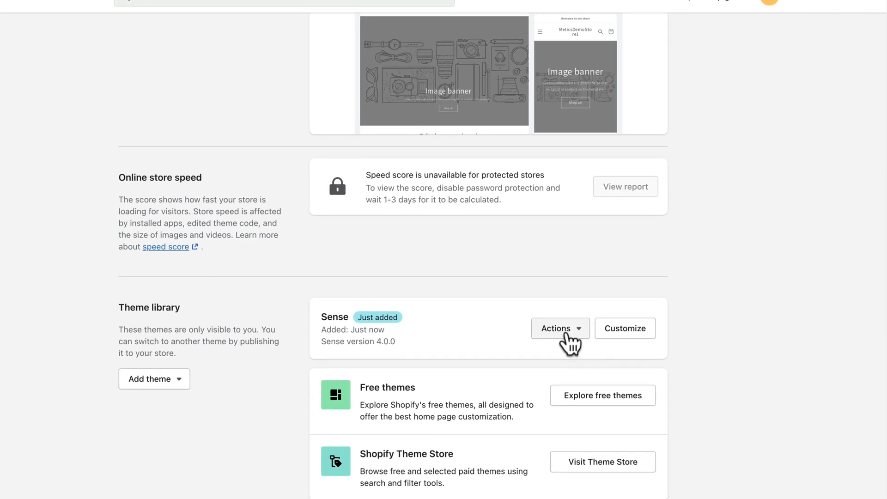
# Publish Sense 4.0.0 as the current theme in place of Dawn, and highlight its name.
pyautogui.click(632, 315)
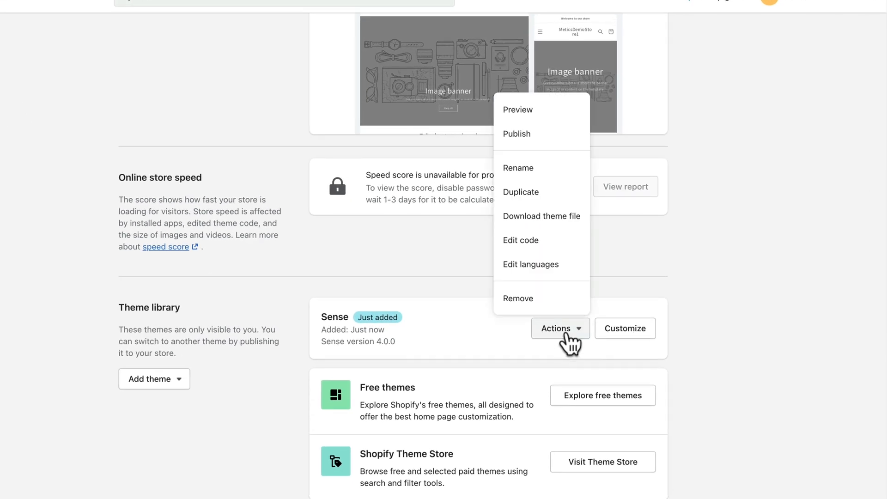
pyautogui.click(522, 133)
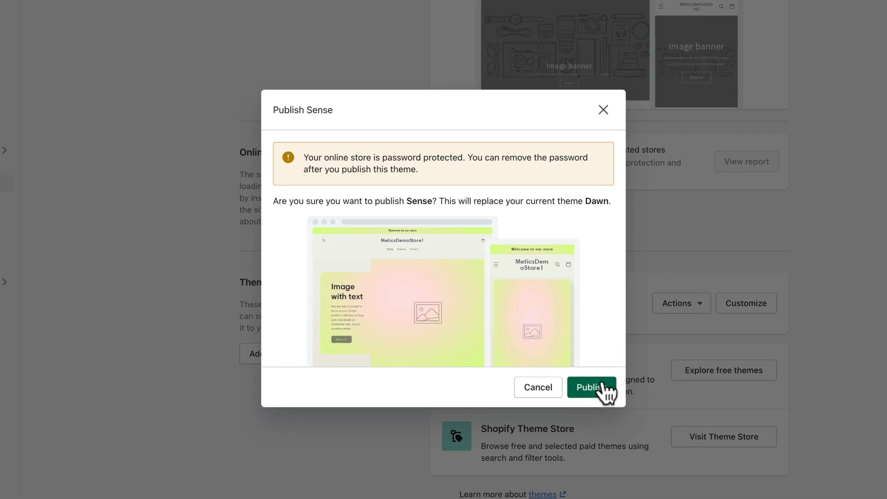
pyautogui.click(601, 387)
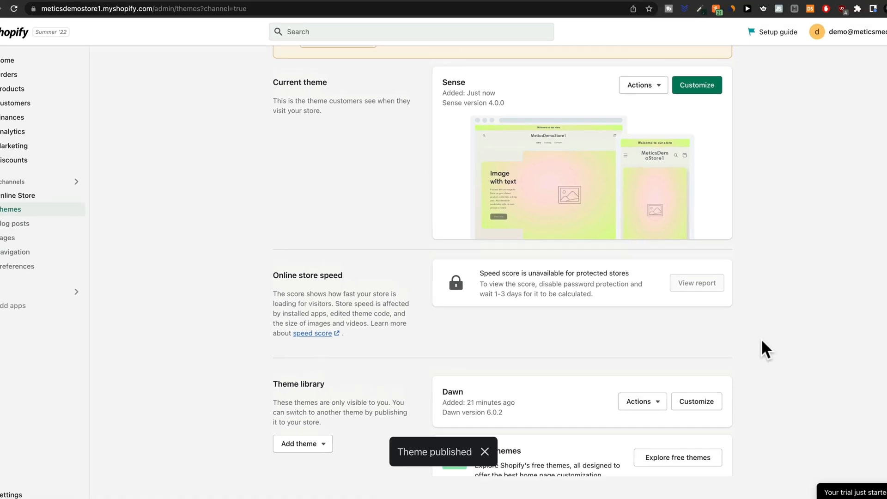
pyautogui.scroll(3, 761, 338)
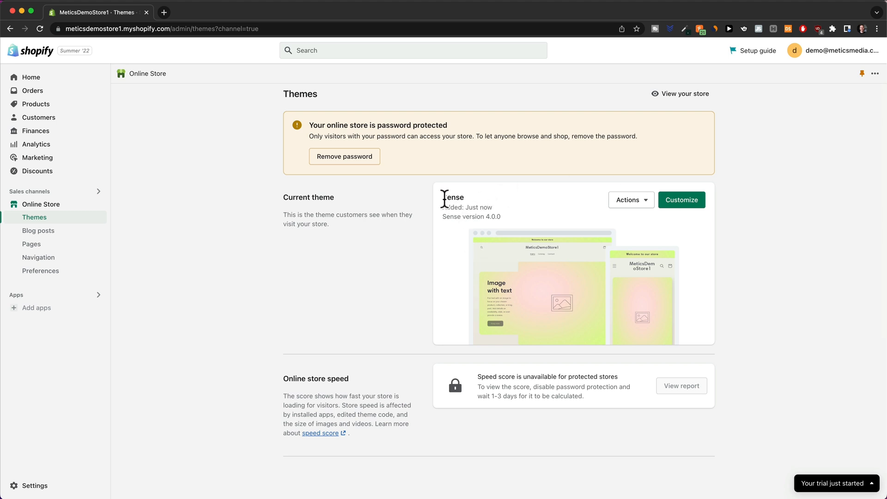
pyautogui.moveTo(442, 198); pyautogui.dragTo(466, 198)
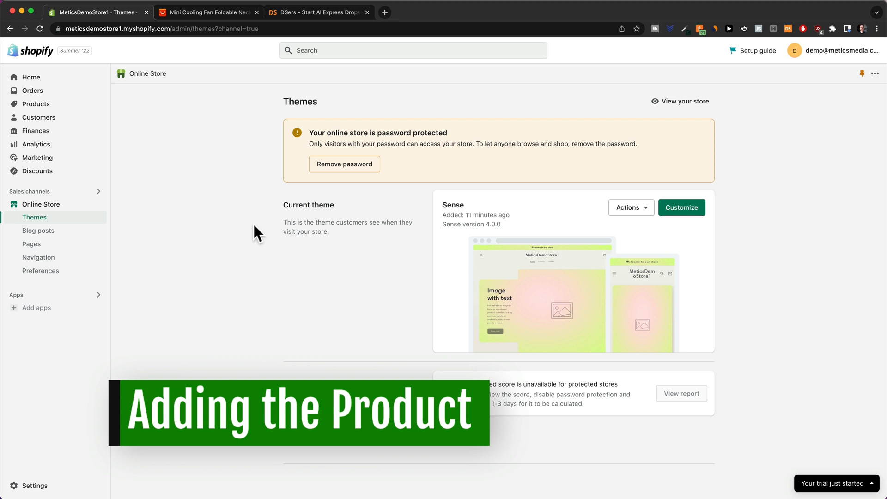
# Look over the Mini Cooling Fan AliExpress listing, then switch to the DSers homepage tab.
pyautogui.click(199, 12)
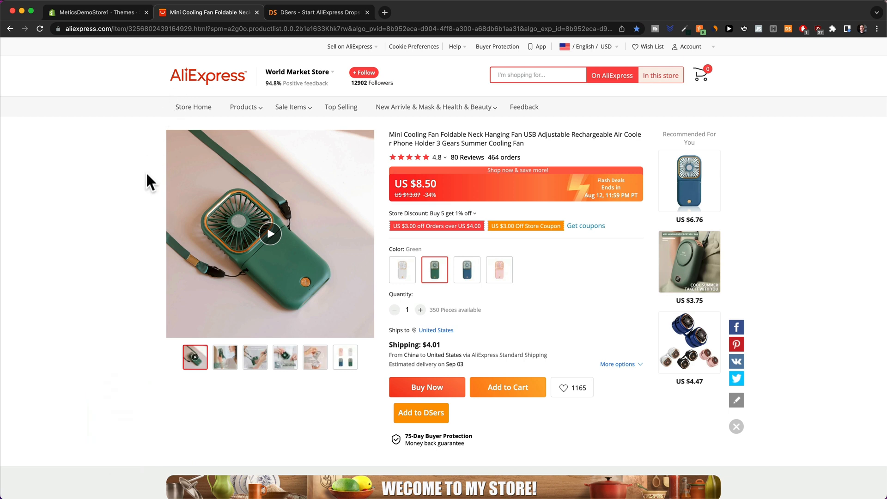
pyautogui.click(300, 12)
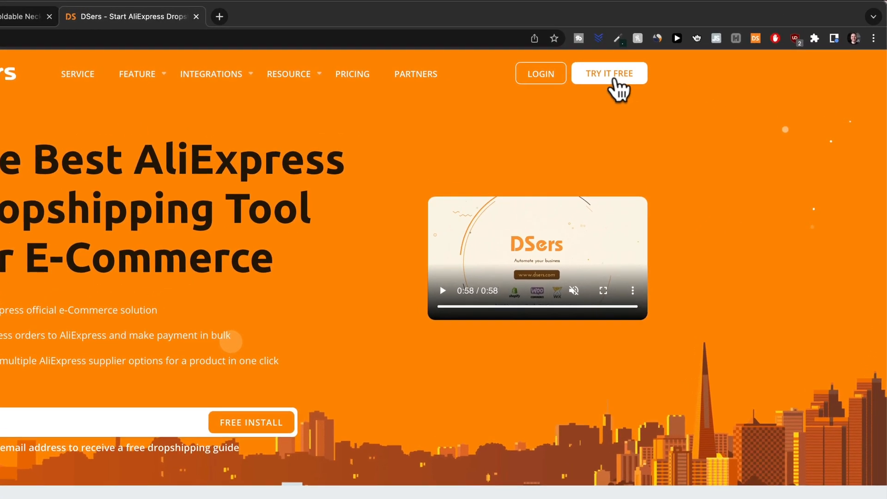
# Create a free DSers account with an e-mail address and pick Shopify under Link Your Store.
pyautogui.click(682, 57)
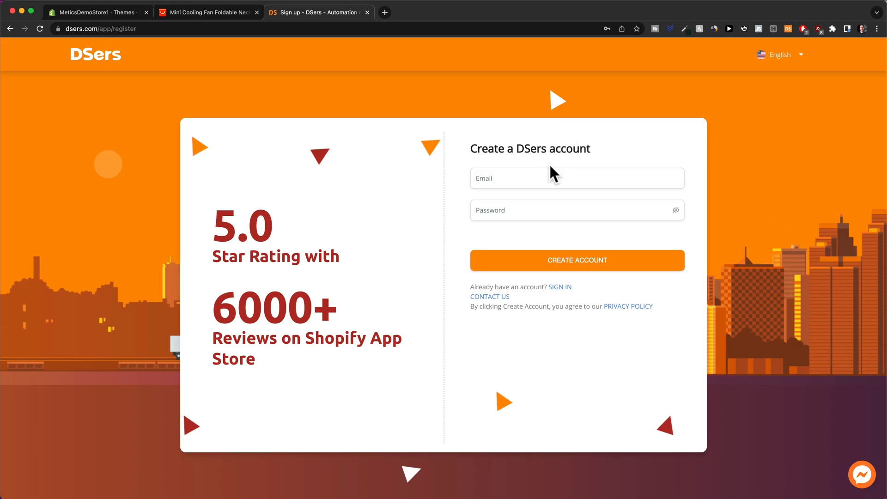
pyautogui.click(541, 180)
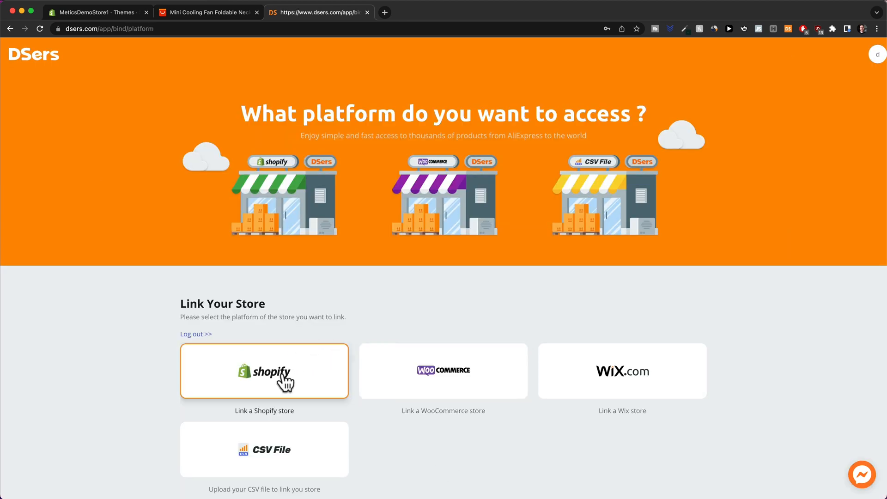
pyautogui.click(296, 381)
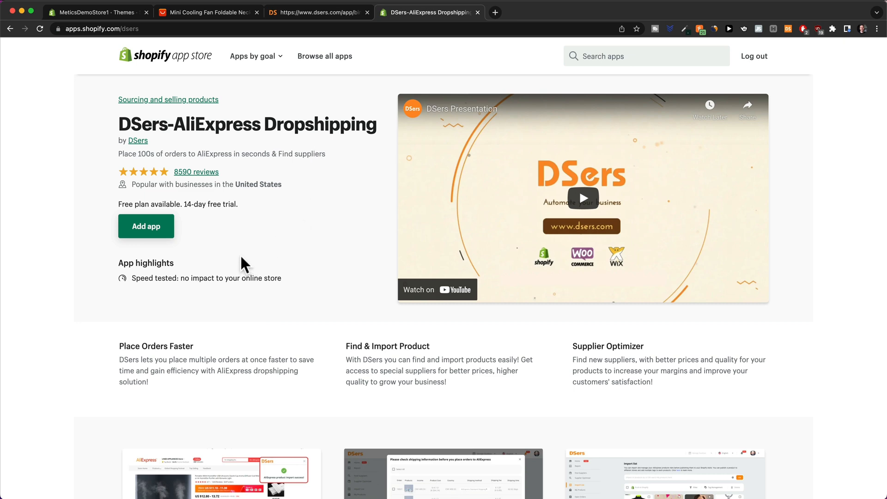
# Add the DSers-AliExpress Dropshipping app, confirm binding it to the DSers account, and install it.
pyautogui.click(155, 236)
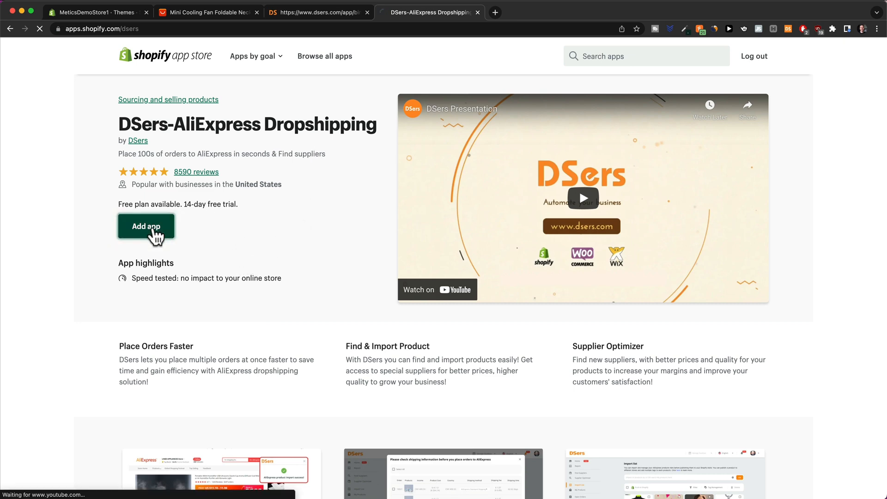
pyautogui.moveTo(348, 202); pyautogui.dragTo(515, 206)
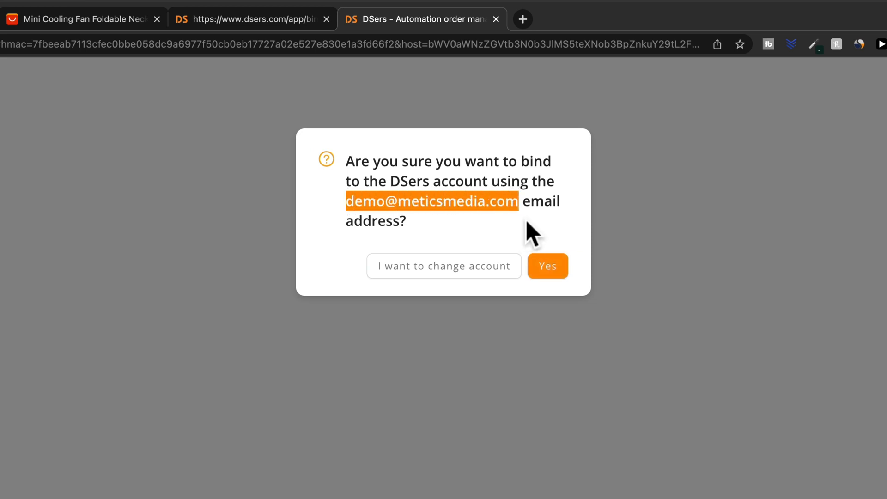
pyautogui.click(526, 221)
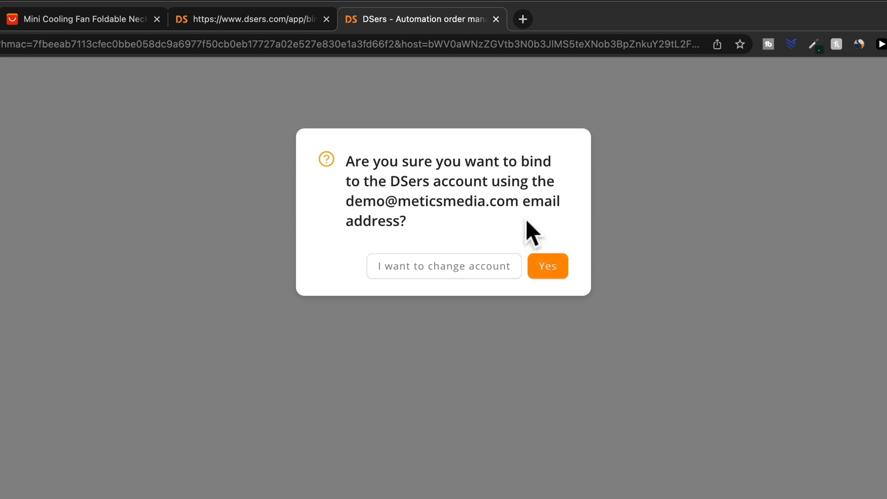
pyautogui.click(550, 268)
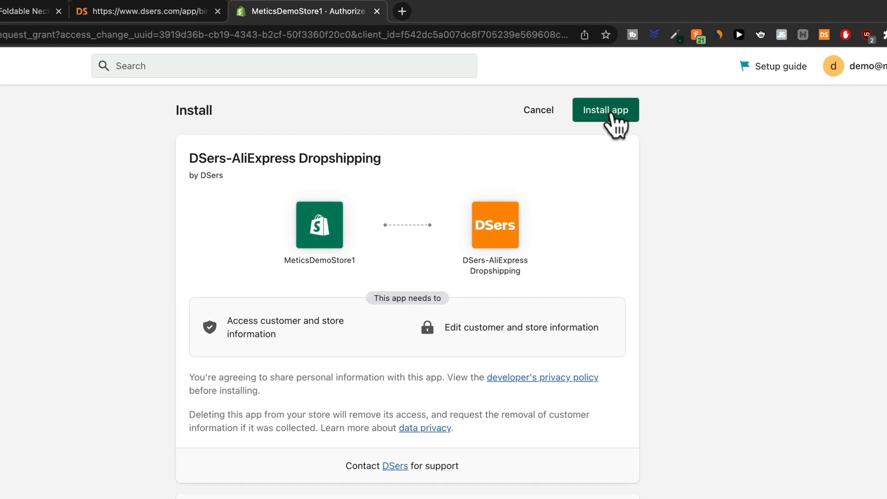
pyautogui.click(609, 116)
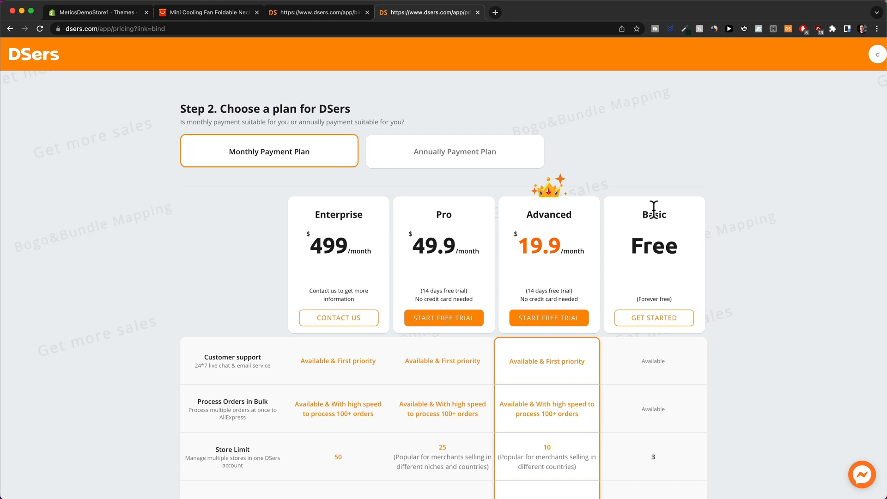
# Choose the free Basic plan and authorize DSers to access the AliExpress account.
pyautogui.click(661, 321)
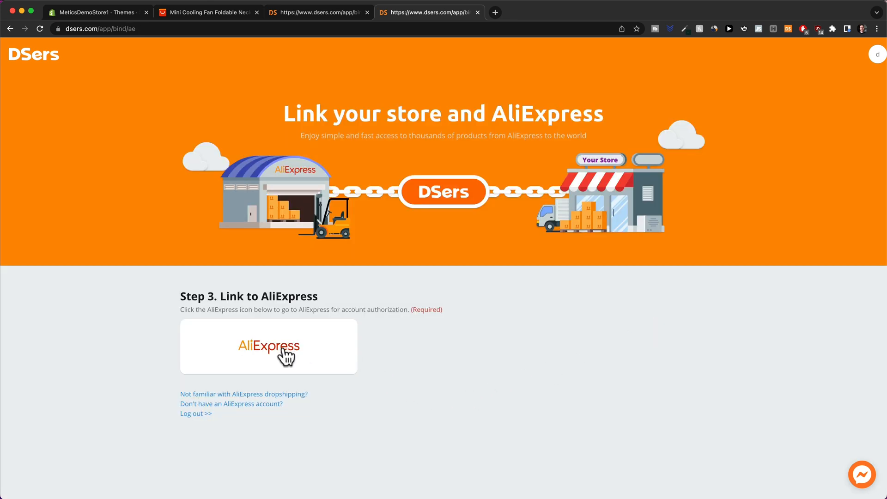
pyautogui.click(287, 357)
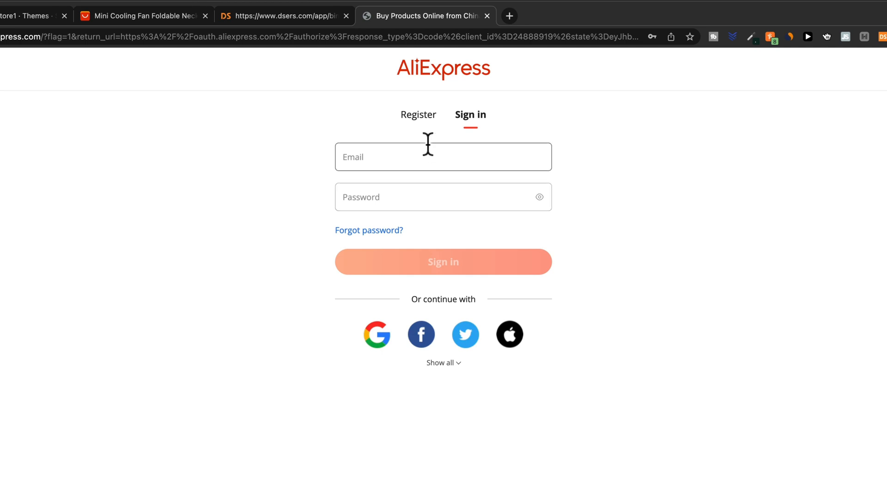
pyautogui.click(417, 123)
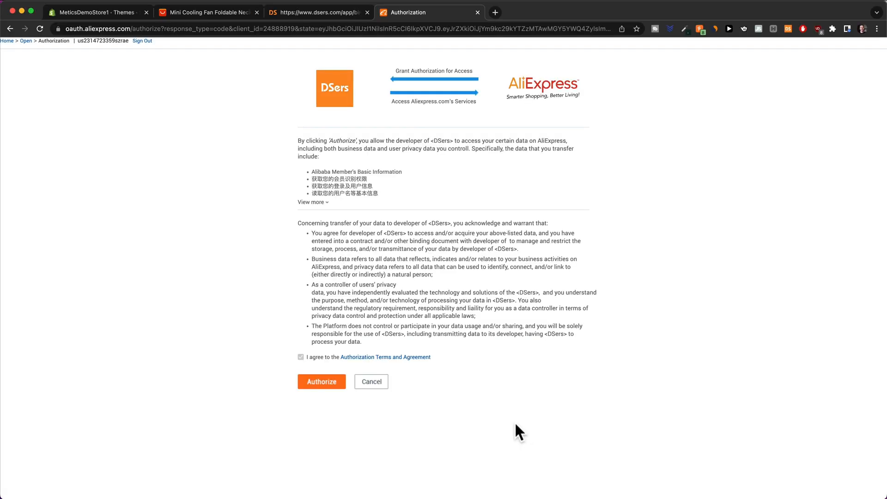
pyautogui.click(329, 387)
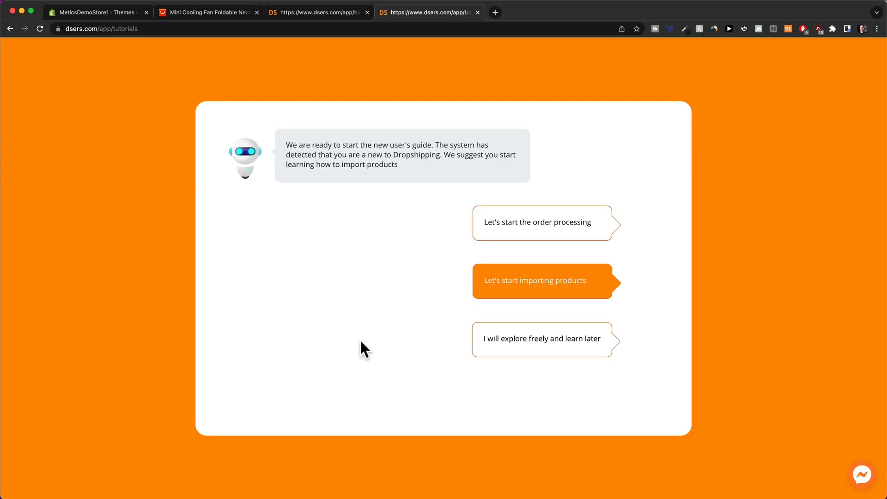
# Finish the product-import tutorial, then go Home and open the DSers Chrome extension page.
pyautogui.click(542, 288)
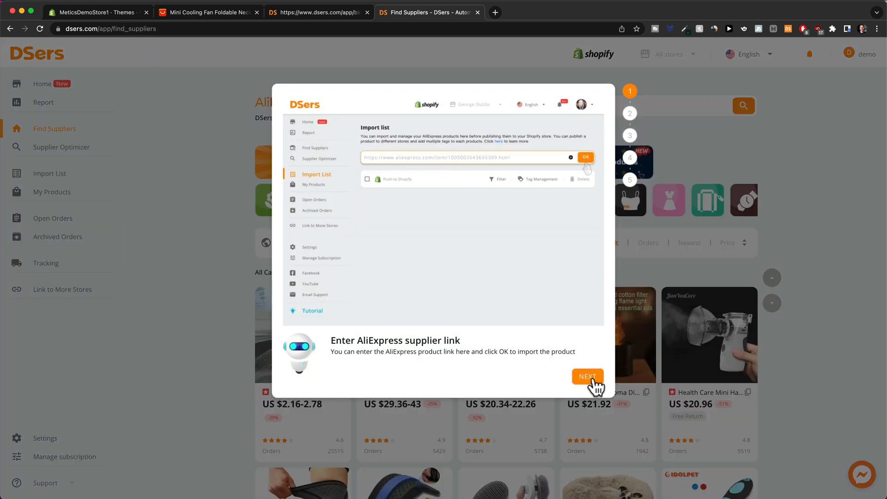
pyautogui.click(594, 382)
pyautogui.click(592, 386)
pyautogui.click(591, 386)
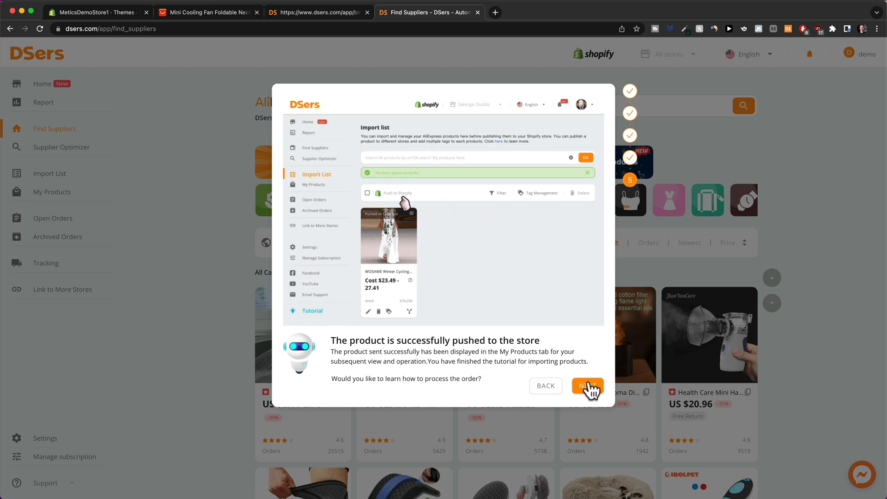
pyautogui.click(589, 386)
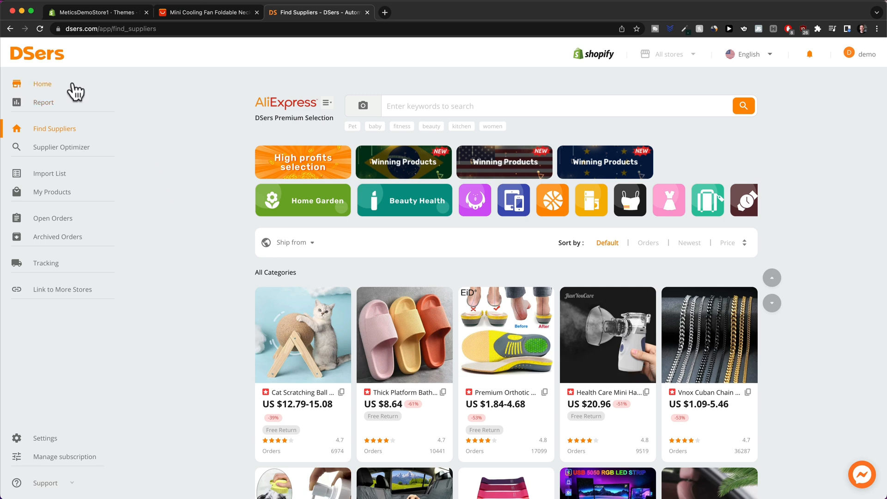
pyautogui.click(55, 88)
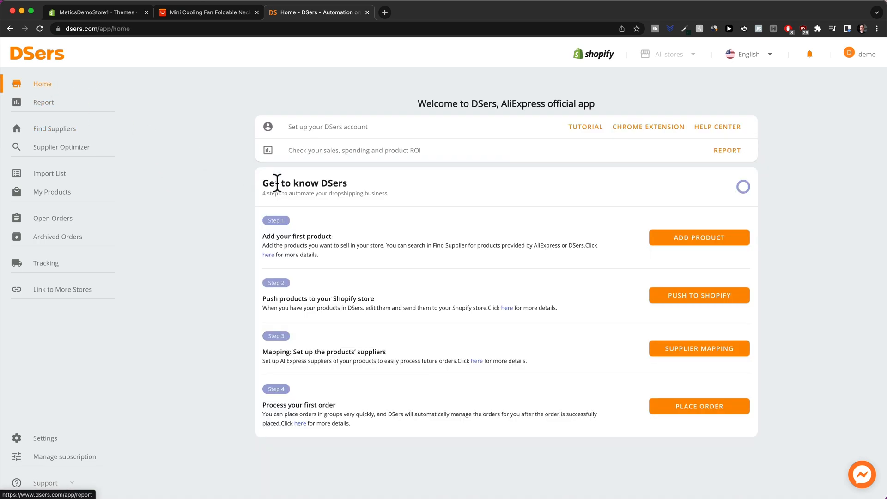
pyautogui.click(652, 131)
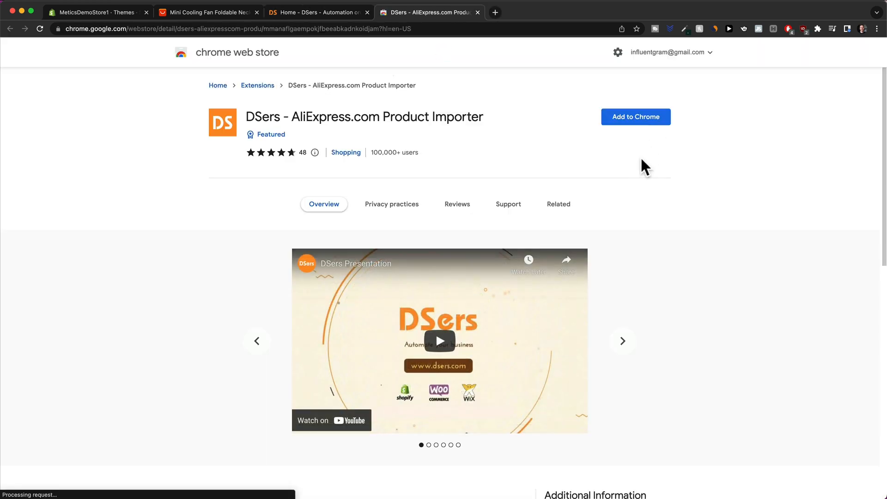
# Add the DSers AliExpress.com Product Importer extension to Chrome.
pyautogui.click(634, 119)
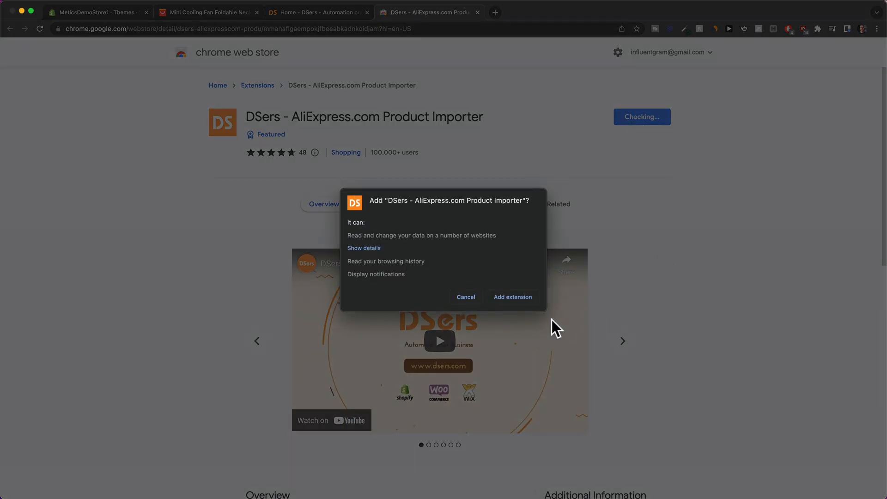
pyautogui.click(503, 298)
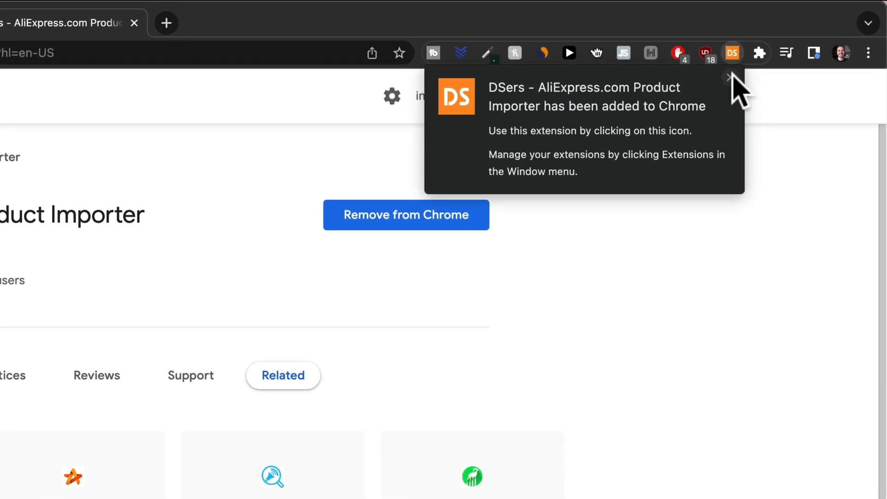
pyautogui.click(730, 76)
# Pin the DSers extension to the toolbar and use it to open dsers.com for login.
pyautogui.click(760, 55)
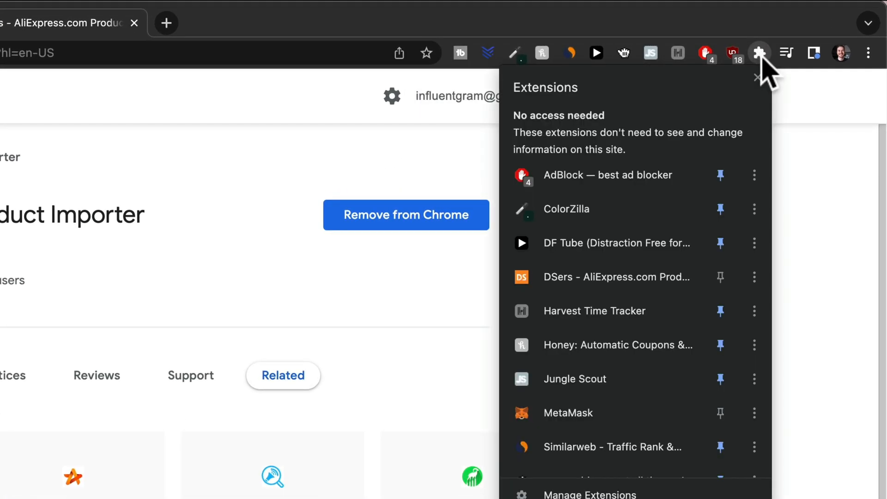
pyautogui.click(720, 277)
pyautogui.click(819, 237)
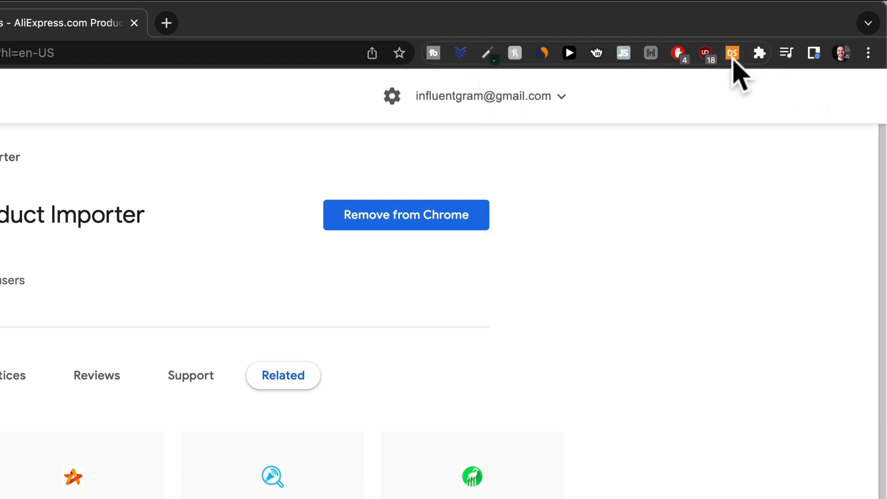
pyautogui.click(733, 53)
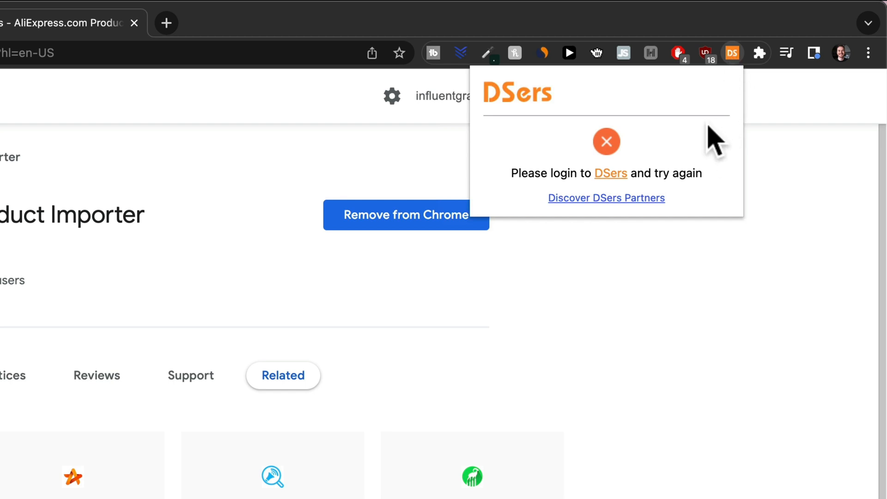
pyautogui.click(621, 172)
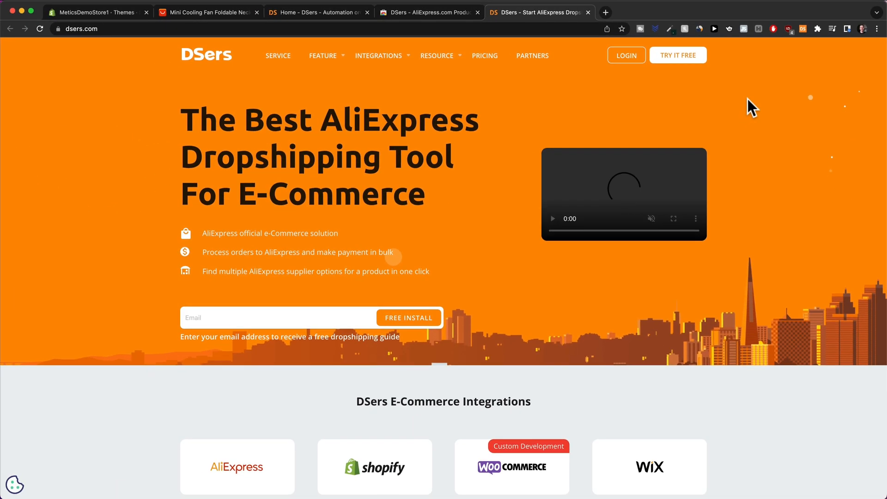
# Log in on dsers.com, then return to the Mini Cooling Fan AliExpress tab.
pyautogui.click(623, 56)
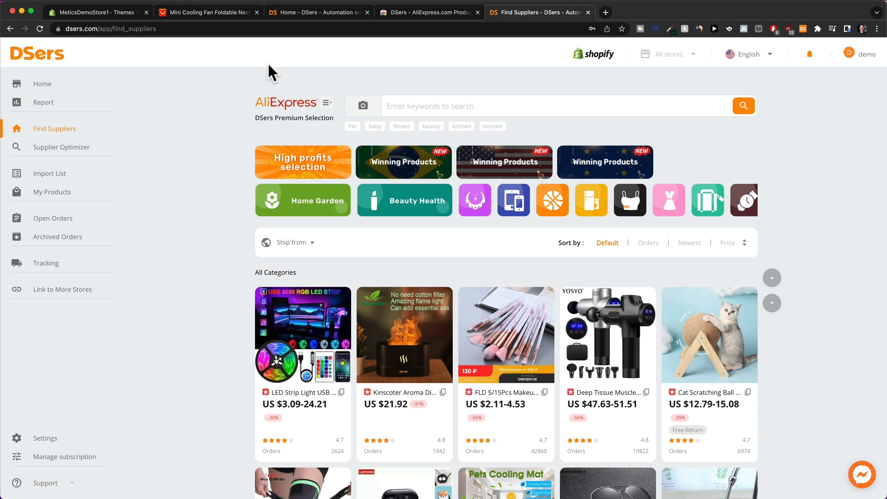
pyautogui.click(212, 13)
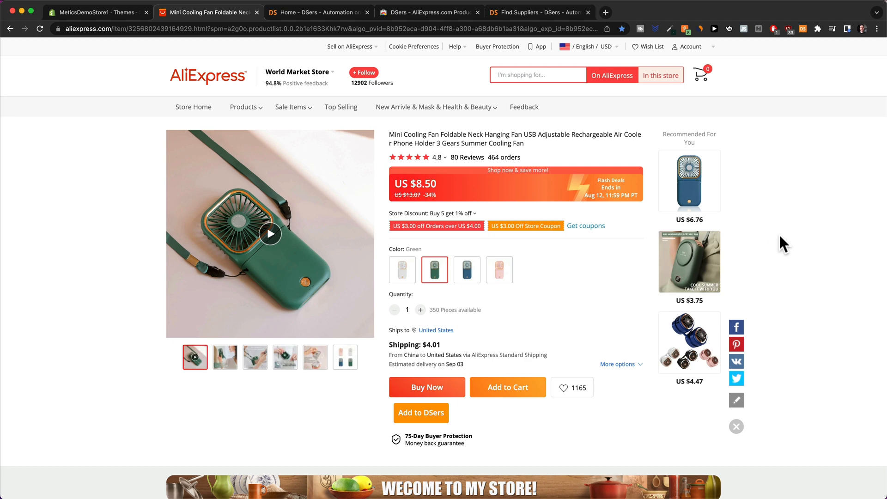
# Set the DSers extension to all shipping methods, United States and USD, and update settings.
pyautogui.click(804, 27)
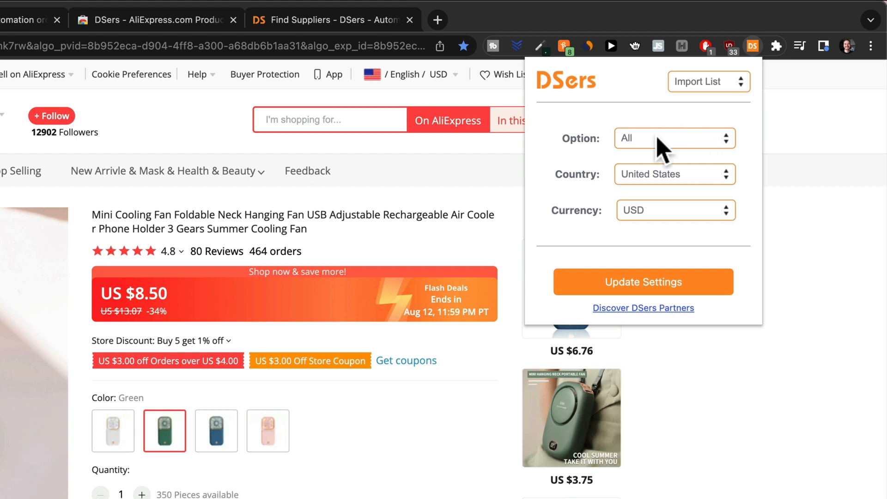
pyautogui.click(687, 139)
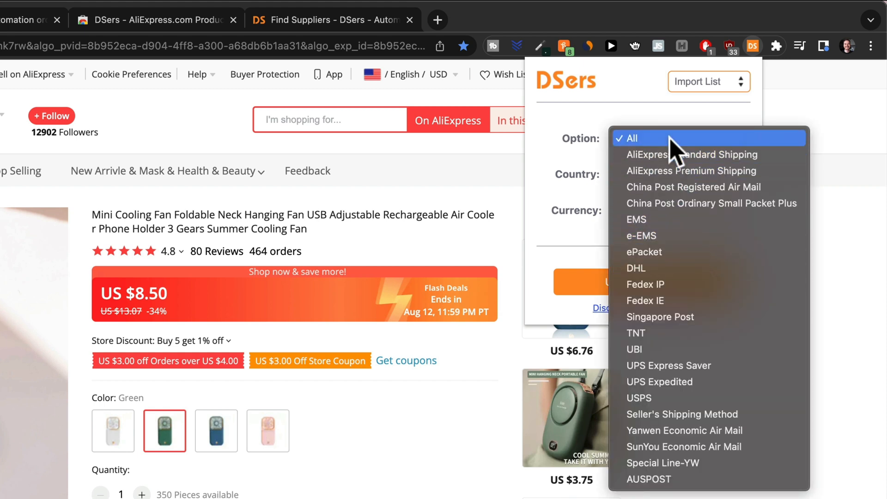
pyautogui.click(670, 138)
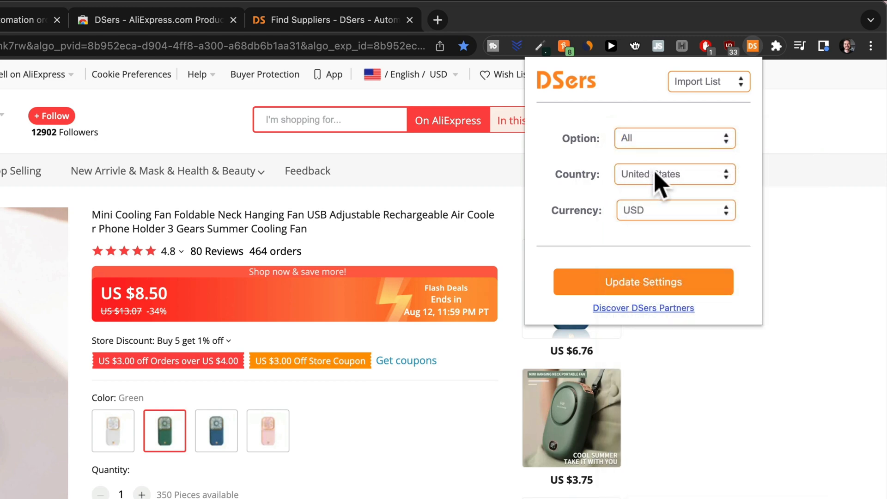
pyautogui.click(711, 185)
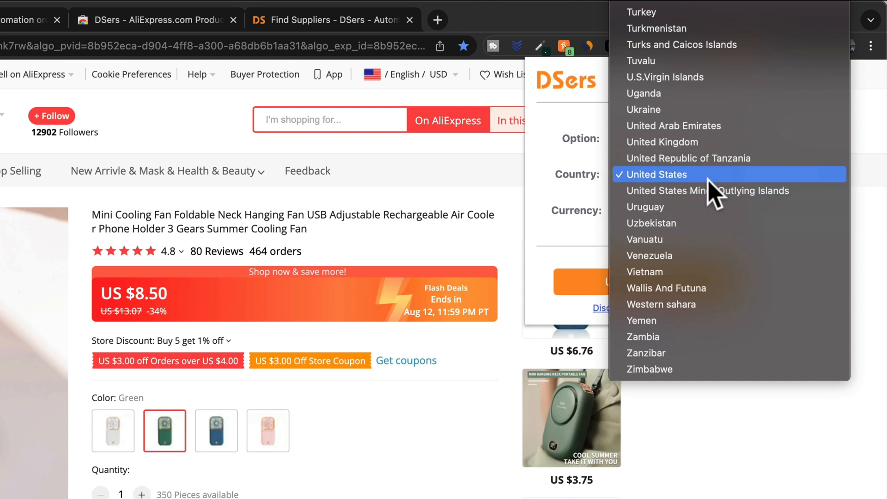
pyautogui.click(701, 143)
pyautogui.click(647, 209)
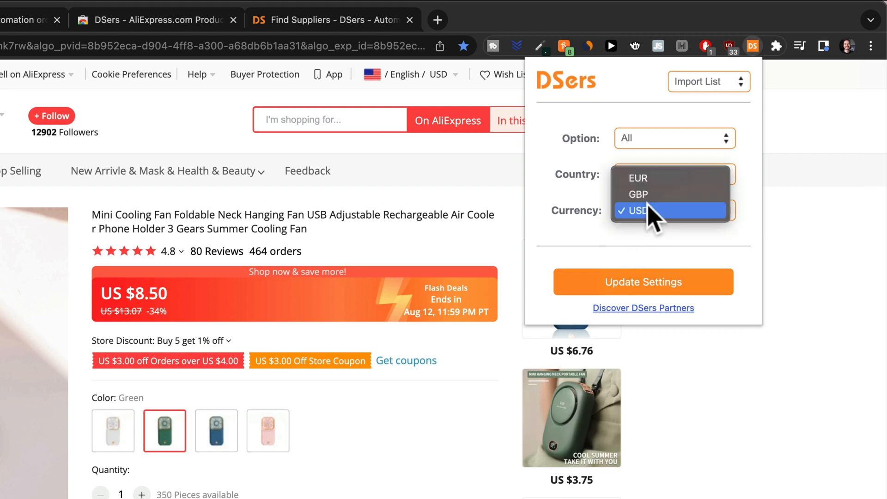
pyautogui.click(646, 194)
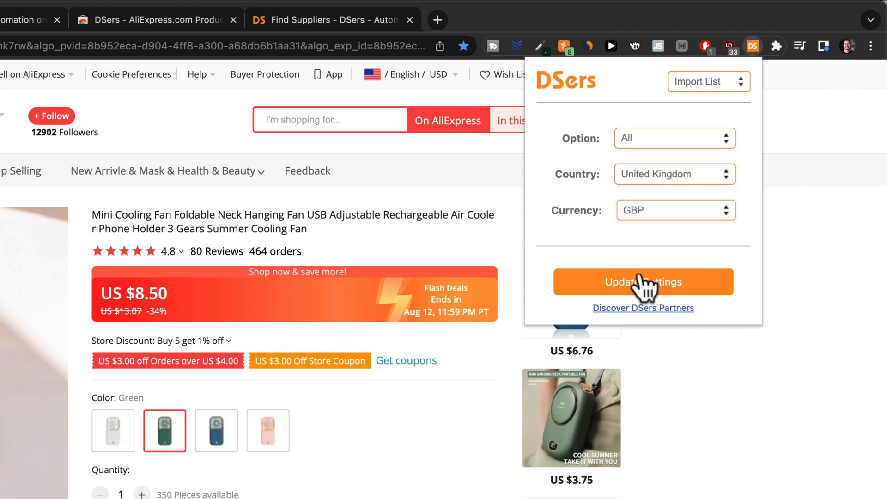
pyautogui.click(649, 213)
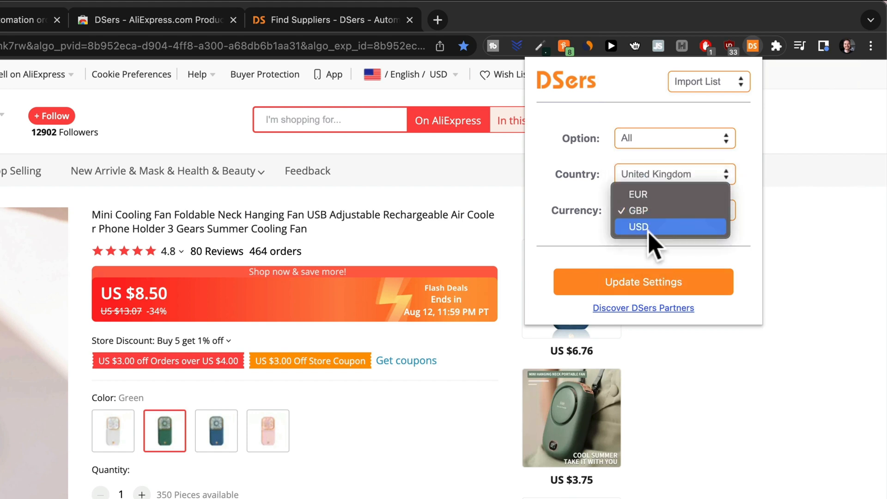
pyautogui.click(647, 227)
pyautogui.click(653, 174)
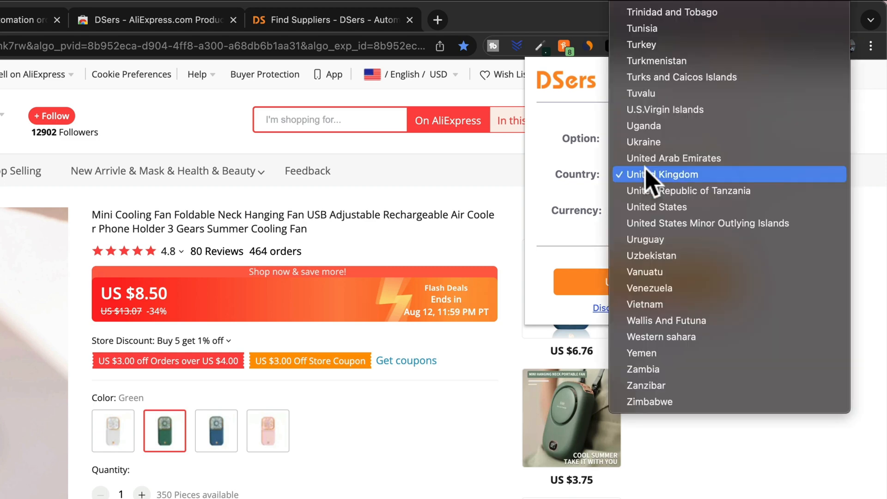
pyautogui.click(663, 206)
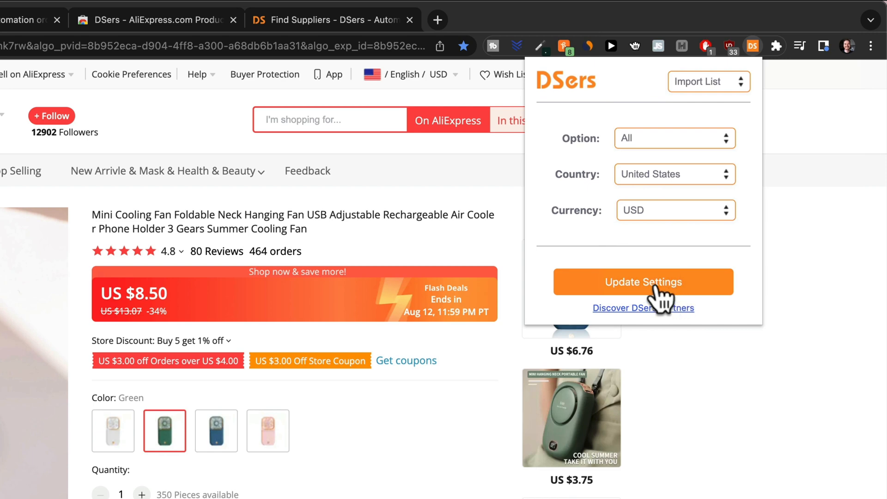
pyautogui.click(660, 298)
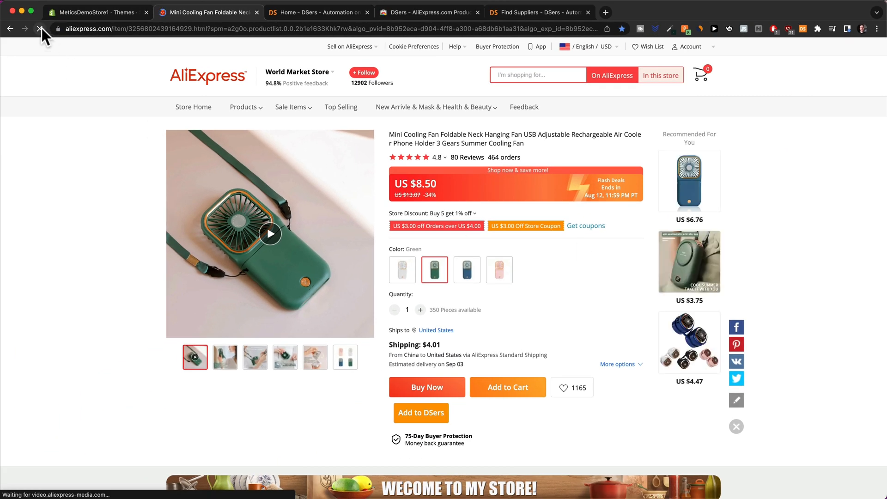
# Reload the AliExpress page, add the Mini Cooling Fan to DSers, and return to DSers home.
pyautogui.click(91, 28)
pyautogui.press('Return')
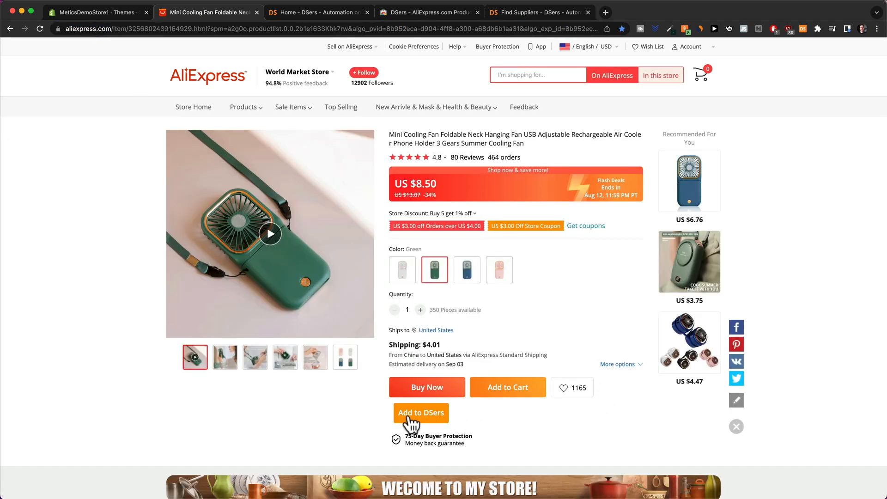
pyautogui.click(422, 413)
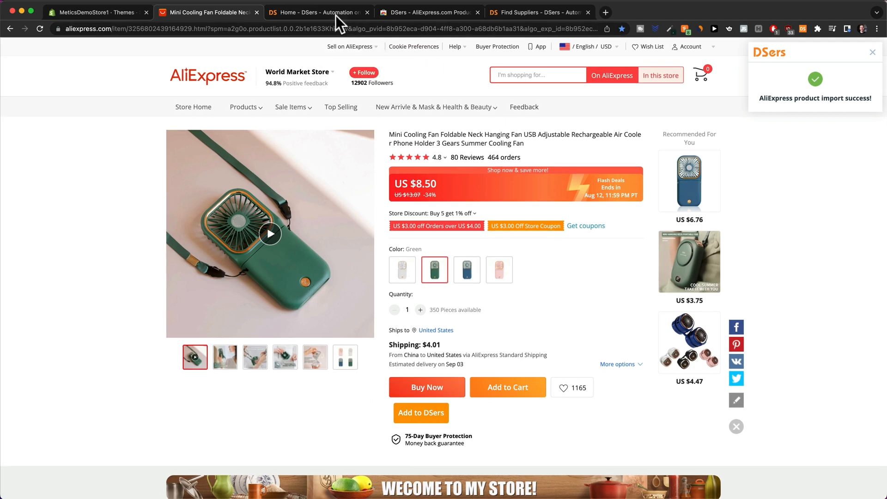
pyautogui.click(324, 13)
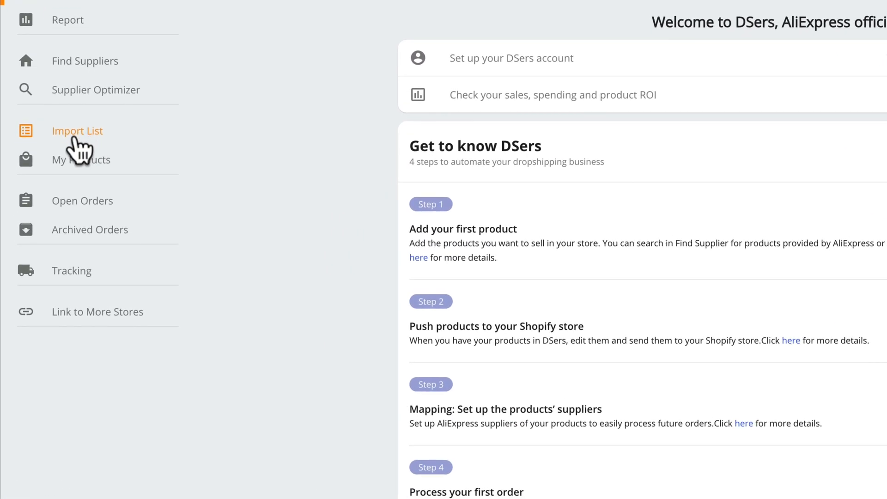
# Edit the fan from the Import List and review its Variants, Description and Images tabs.
pyautogui.click(79, 135)
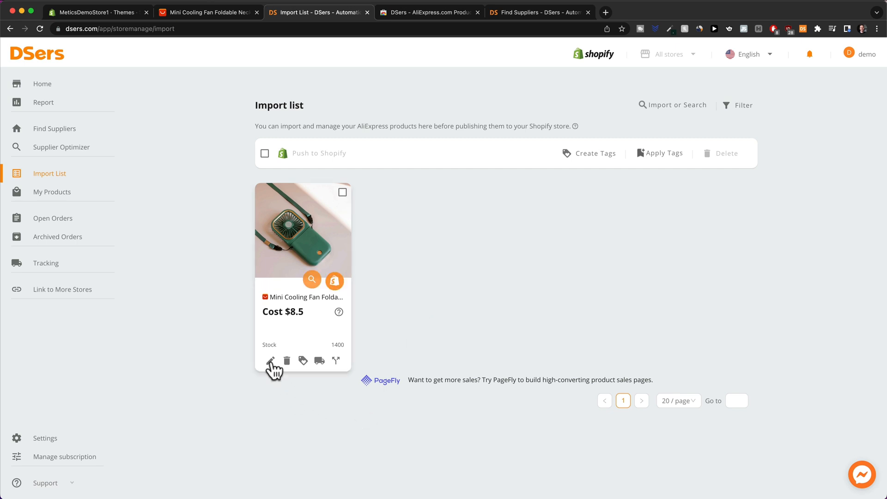
pyautogui.click(269, 359)
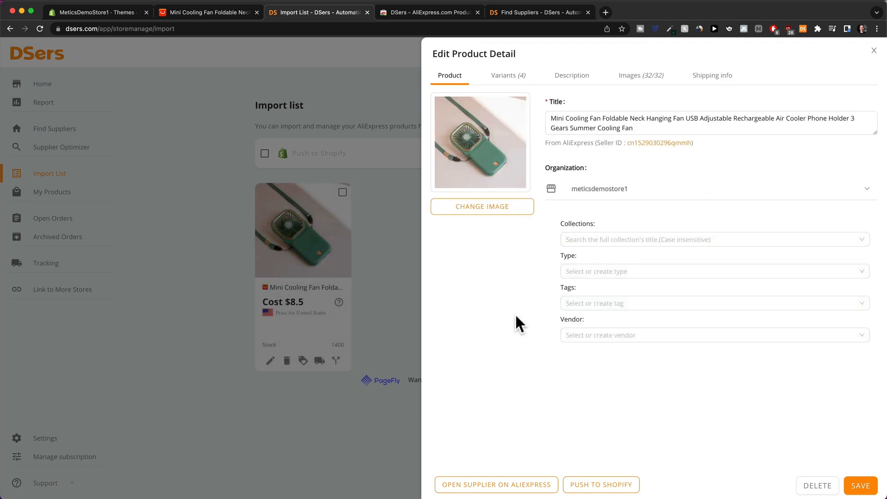
pyautogui.click(513, 79)
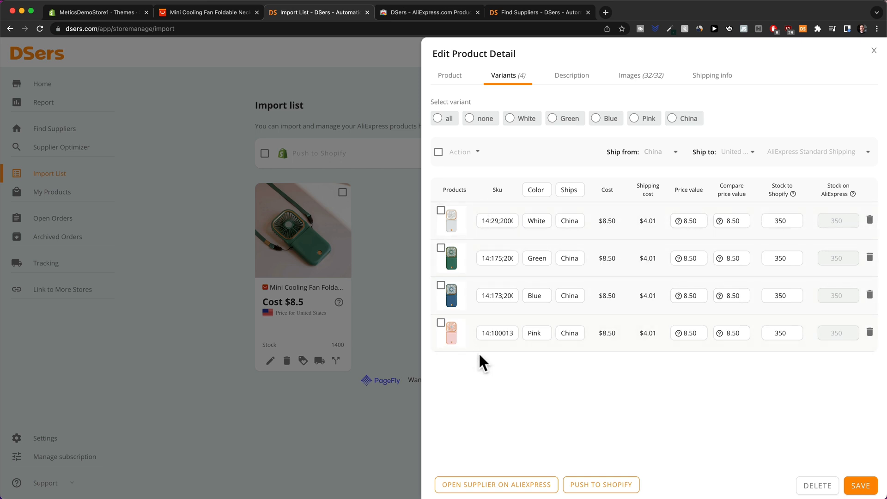
pyautogui.click(573, 78)
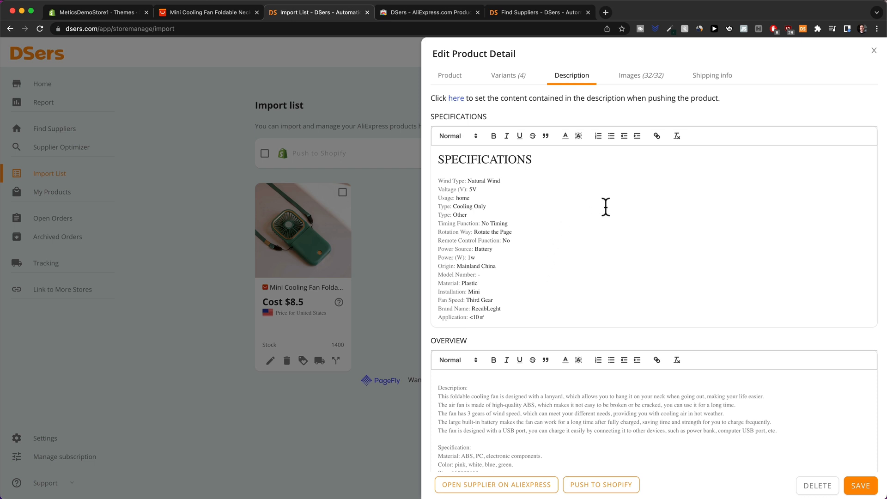
pyautogui.click(639, 77)
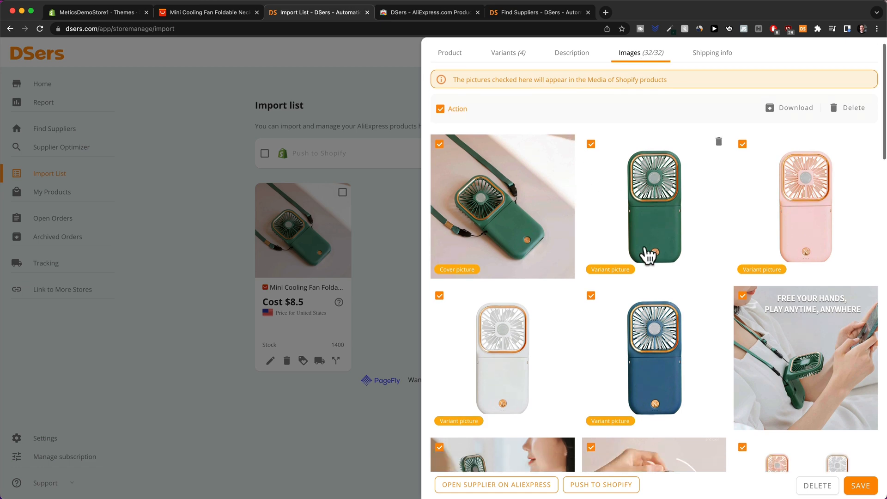
pyautogui.scroll(-4, 647, 254)
pyautogui.scroll(4, 646, 254)
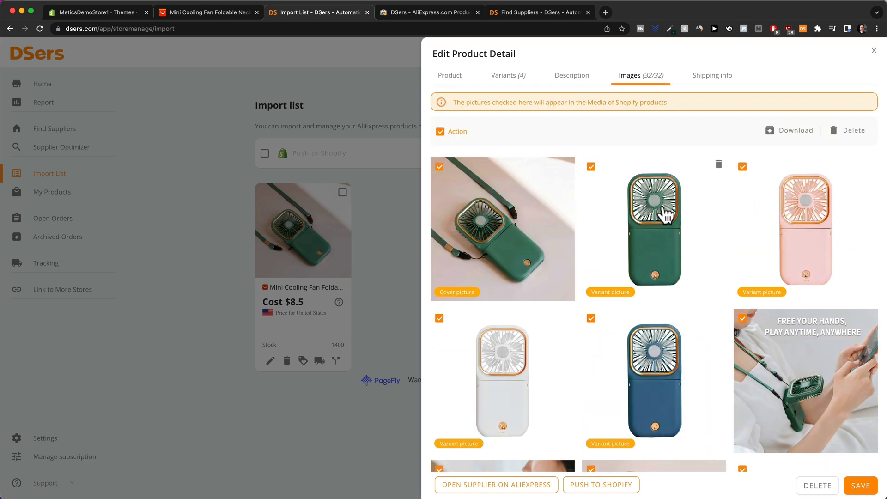
# Review the fan's Shipping info with Ship to set to United States, then save.
pyautogui.click(712, 79)
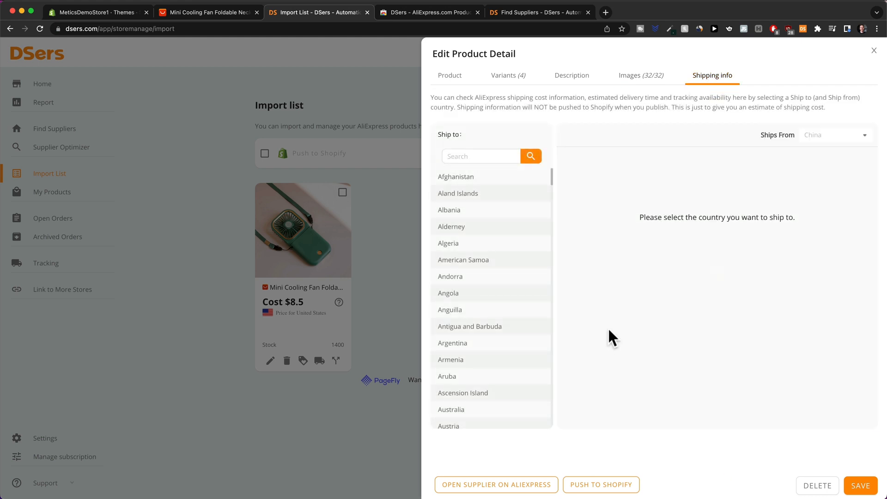
pyautogui.click(483, 158)
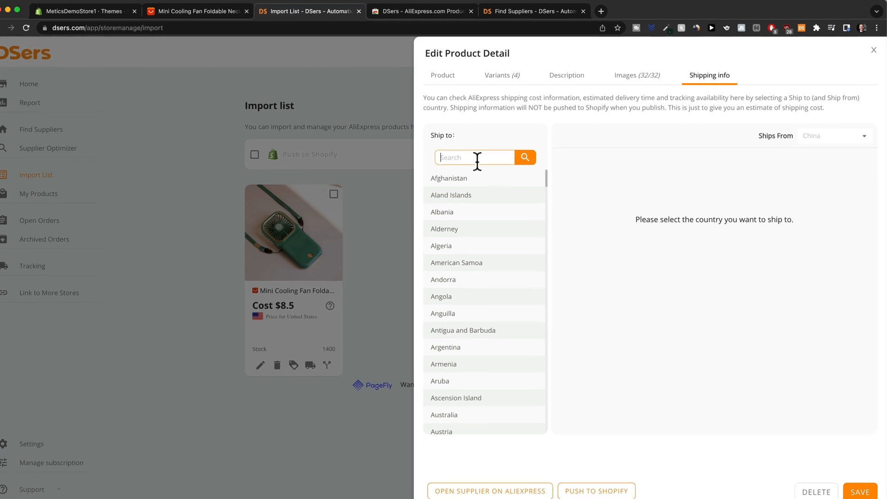
pyautogui.write('united s')
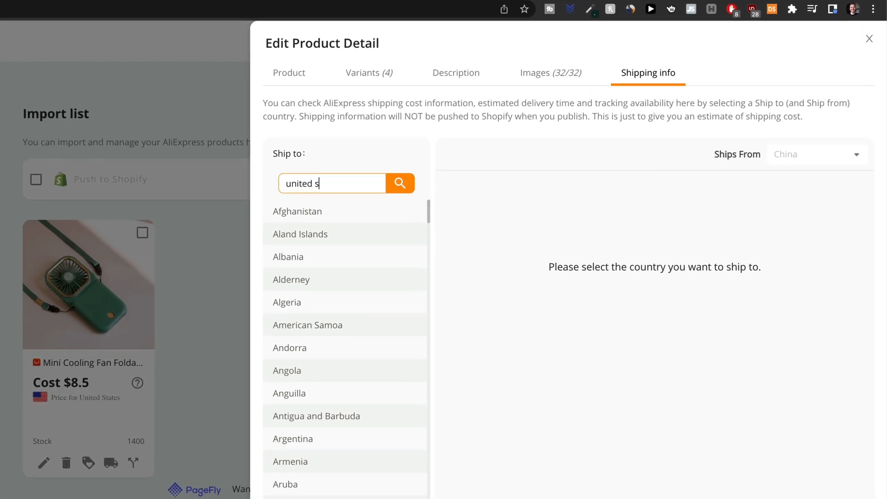
pyautogui.write('tates')
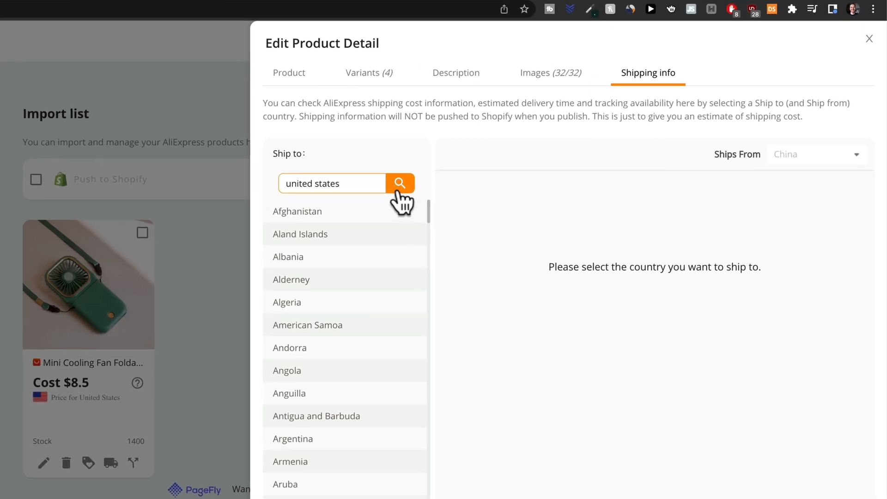
pyautogui.click(397, 190)
pyautogui.click(353, 214)
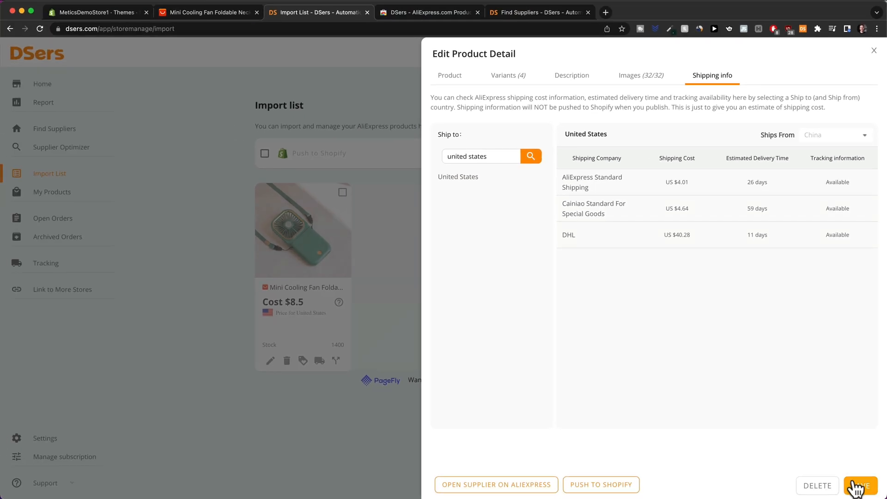
pyautogui.click(856, 486)
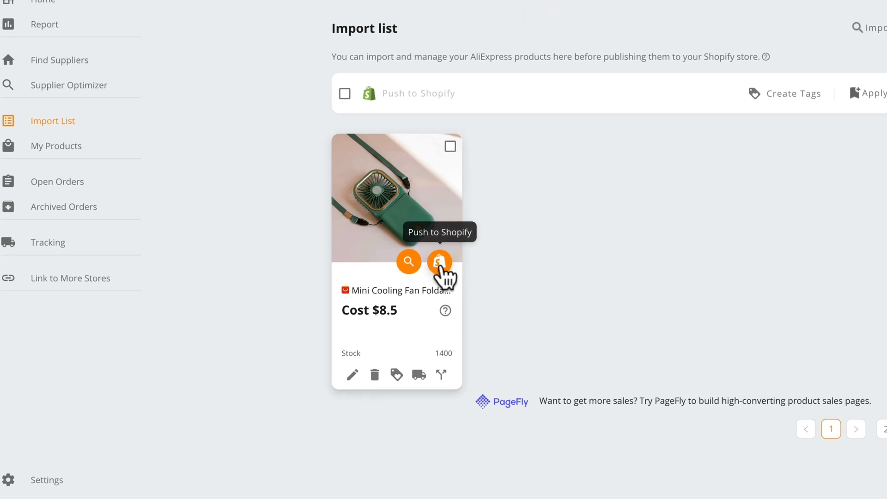
# Push the fan to Shopify with 'Also publish to Online Store' ticked, then go to Shopify admin.
pyautogui.click(439, 264)
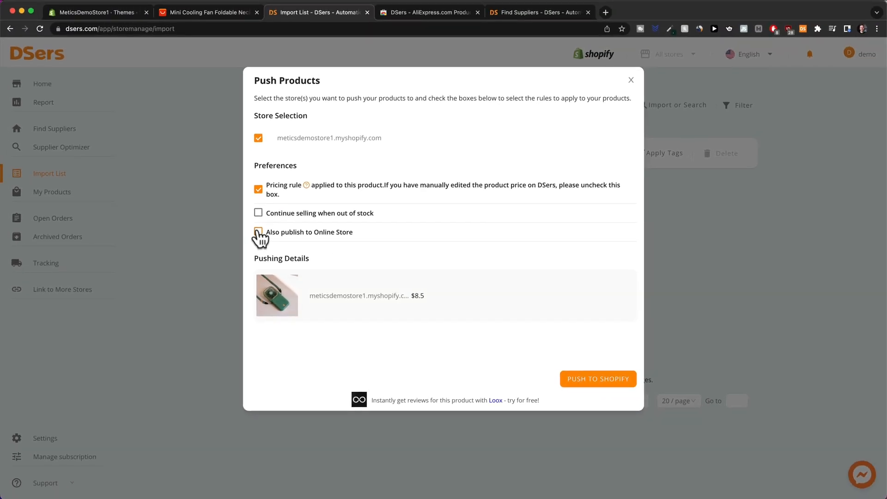
pyautogui.click(258, 231)
pyautogui.click(589, 379)
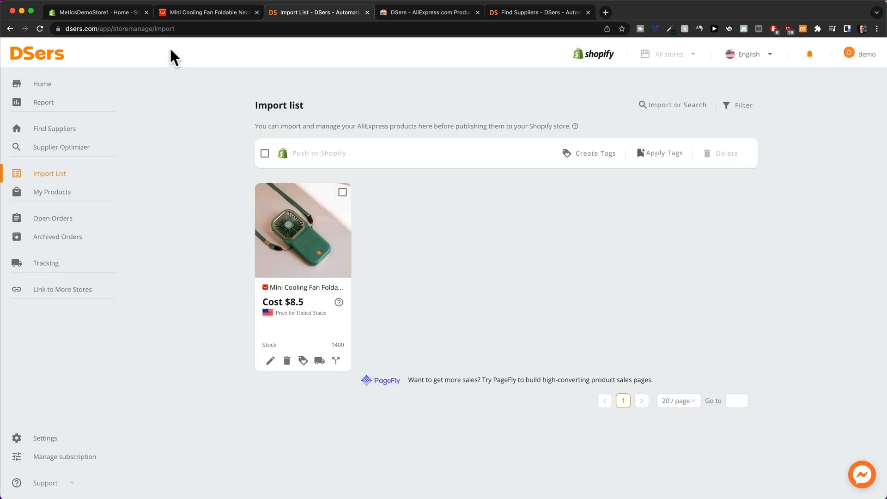
pyautogui.click(111, 13)
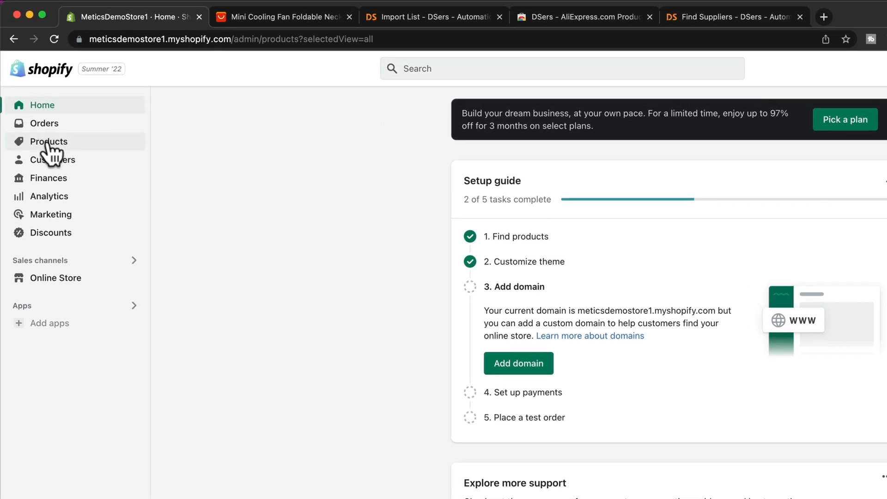
# Open Products to see the Mini Cooling Fan listed Active with 1,400 in stock.
pyautogui.click(46, 105)
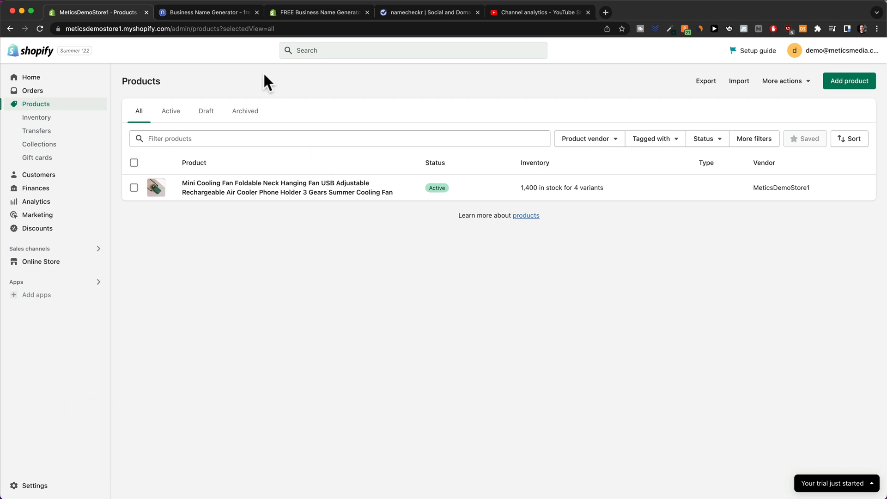
# Generate Namelix name ideas for the keyword 'fresh' with medium randomness and browse them.
pyautogui.click(201, 12)
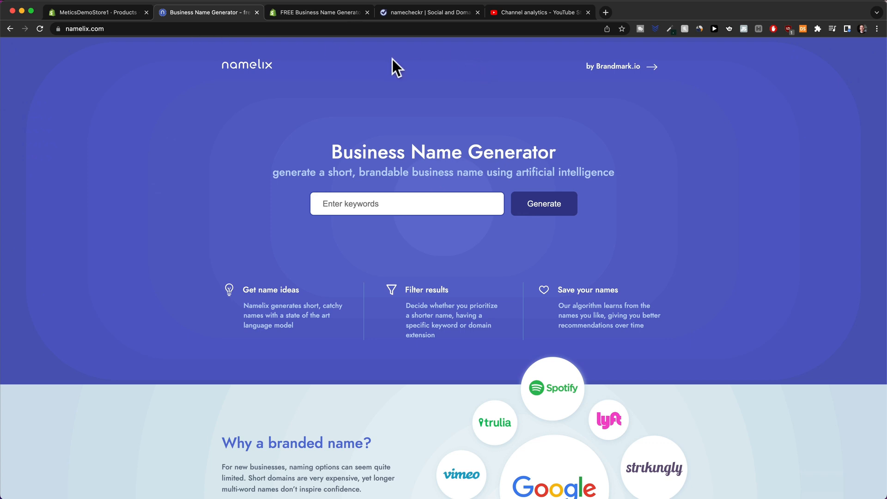
pyautogui.click(401, 210)
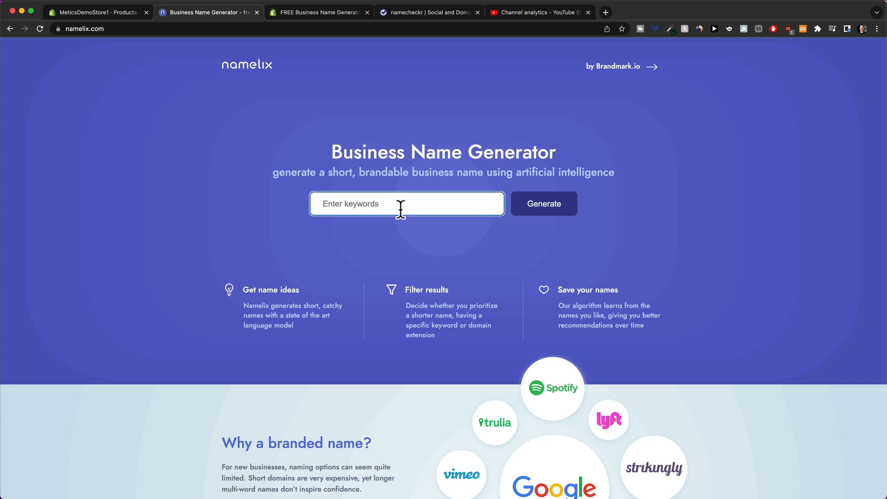
pyautogui.write('fres')
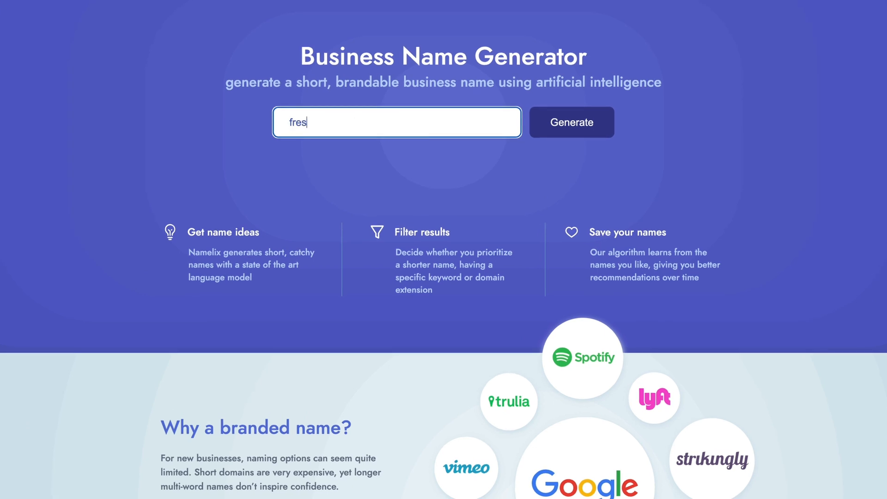
pyautogui.write('h')
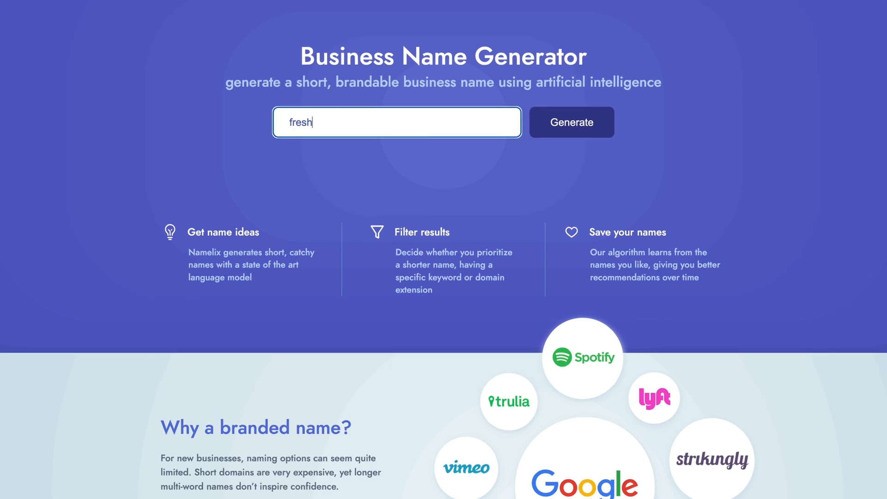
pyautogui.click(569, 129)
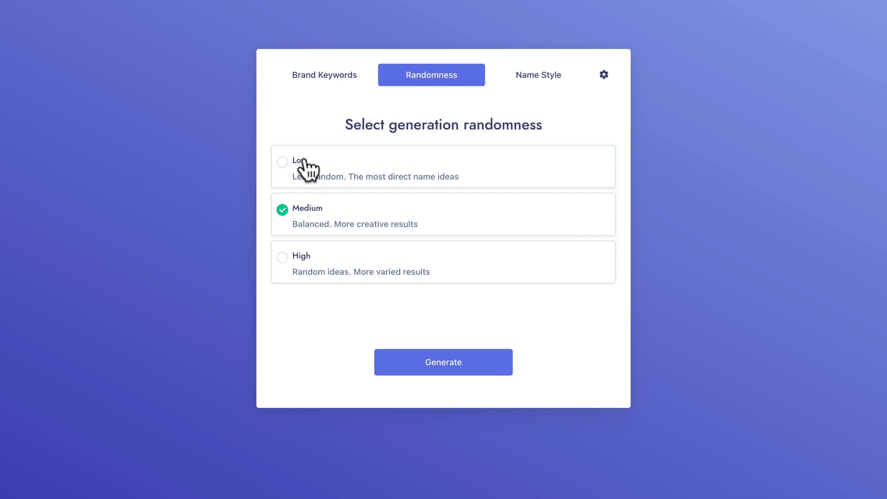
pyautogui.click(432, 365)
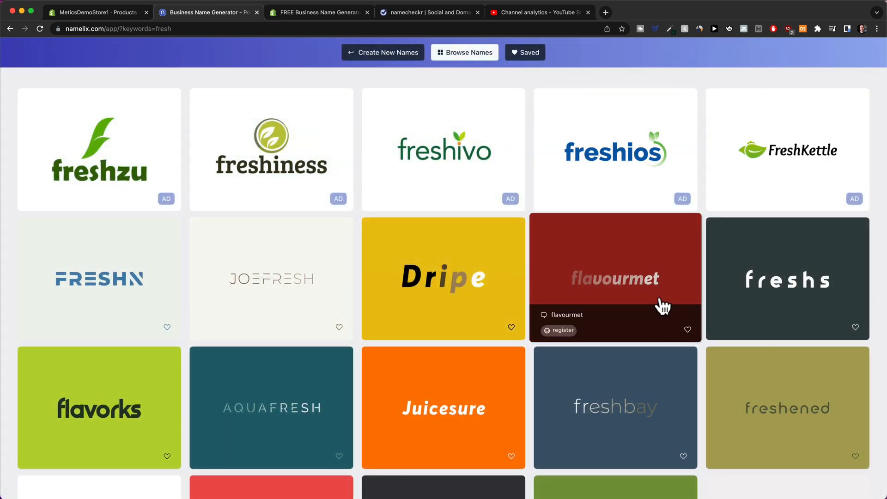
pyautogui.scroll(-3, 363, 390)
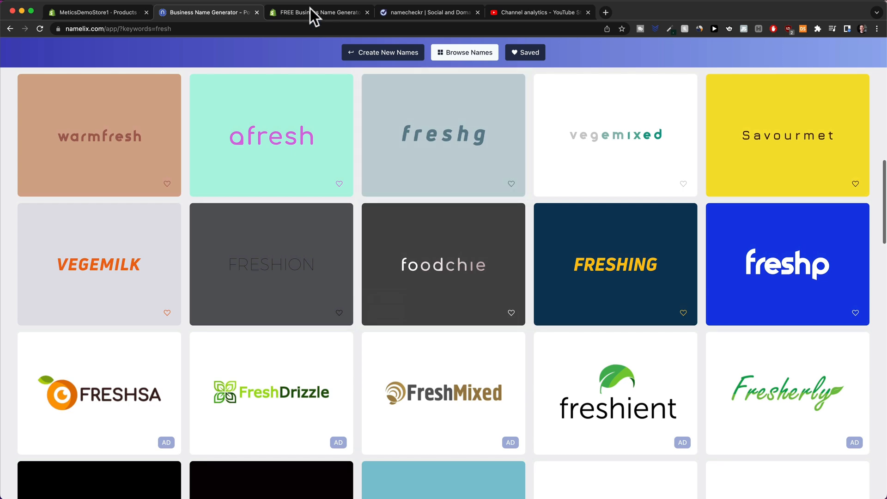
pyautogui.click(311, 11)
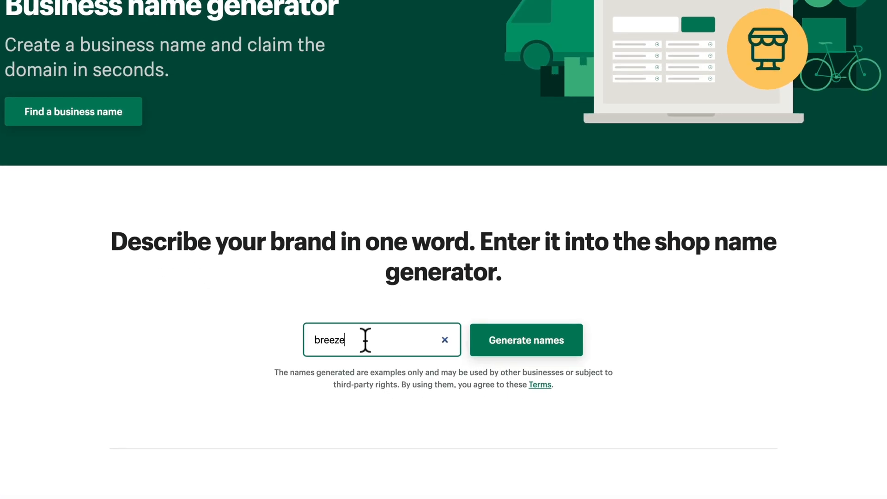
# Generate Shopify business names for 'breeze' and scroll through the 100 results.
pyautogui.moveTo(385, 382); pyautogui.dragTo(342, 381)
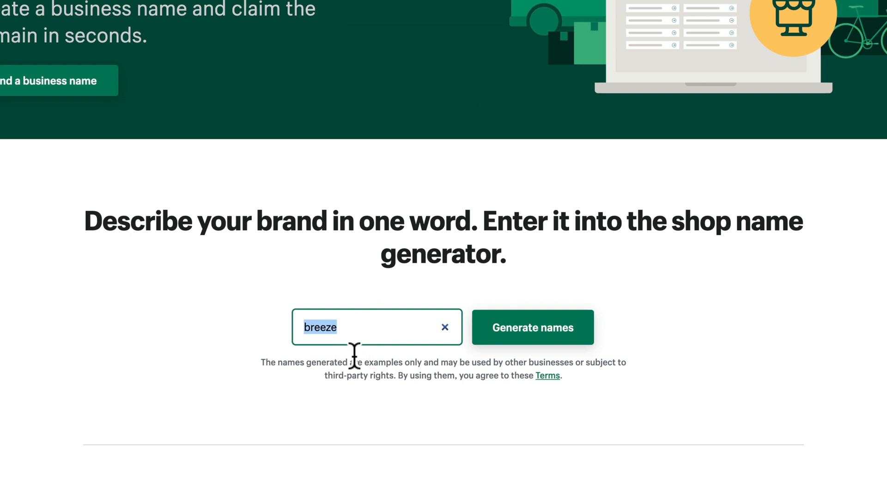
pyautogui.click(217, 325)
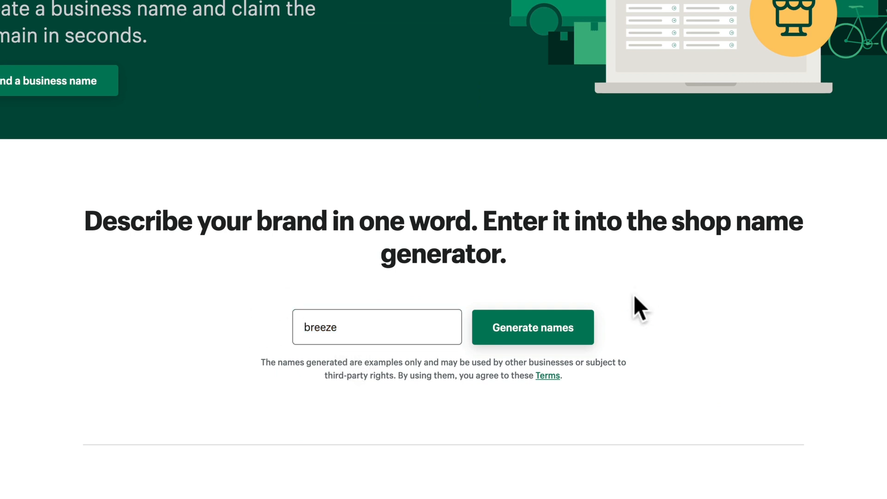
pyautogui.click(541, 337)
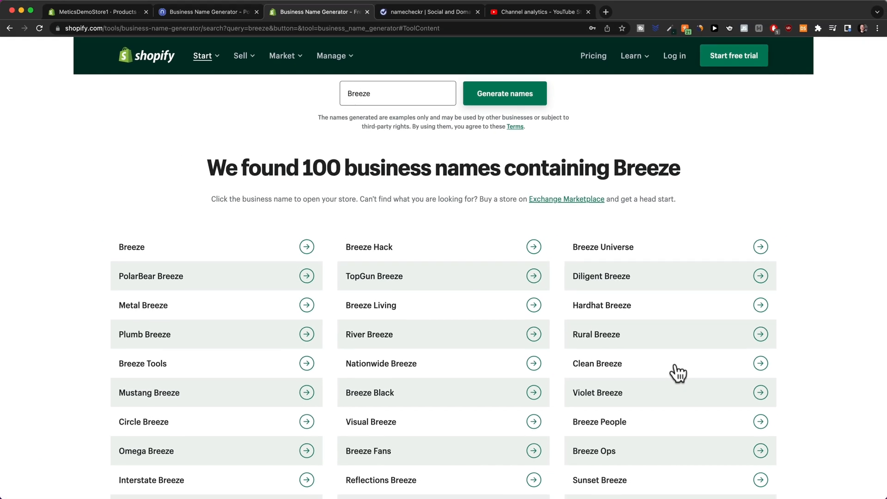
pyautogui.scroll(-3, 549, 252)
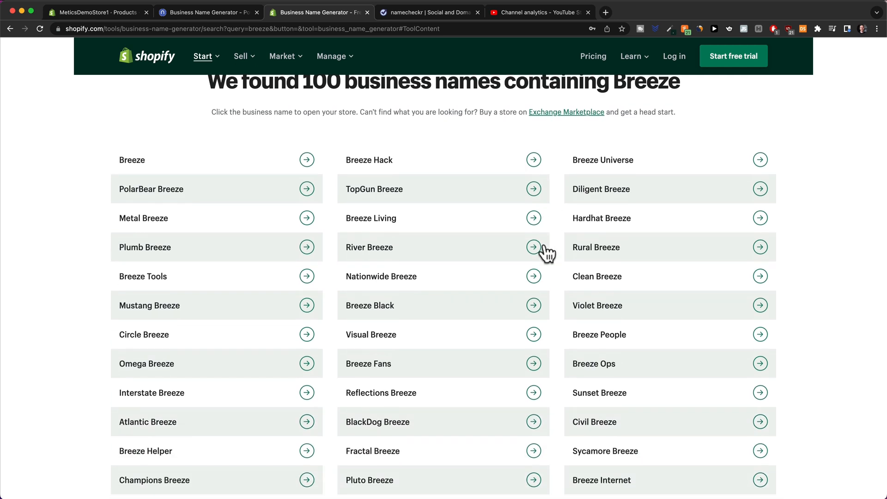
pyautogui.scroll(-5, 432, 296)
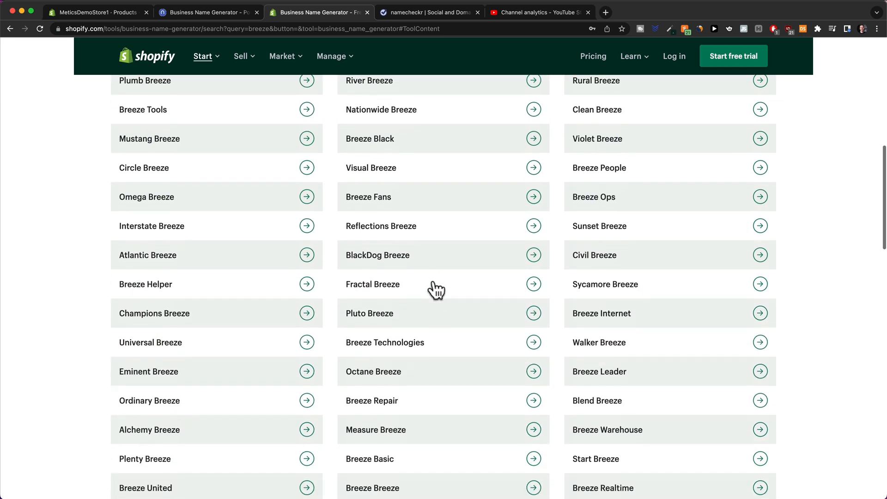
pyautogui.scroll(-4, 472, 382)
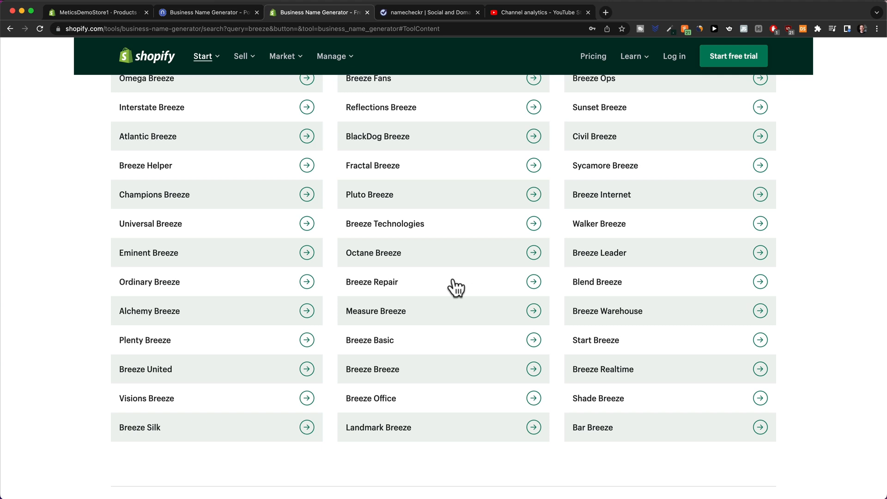
# Check 'myeasybreeze' availability across domains and social sites in Namecheckr.
pyautogui.click(421, 13)
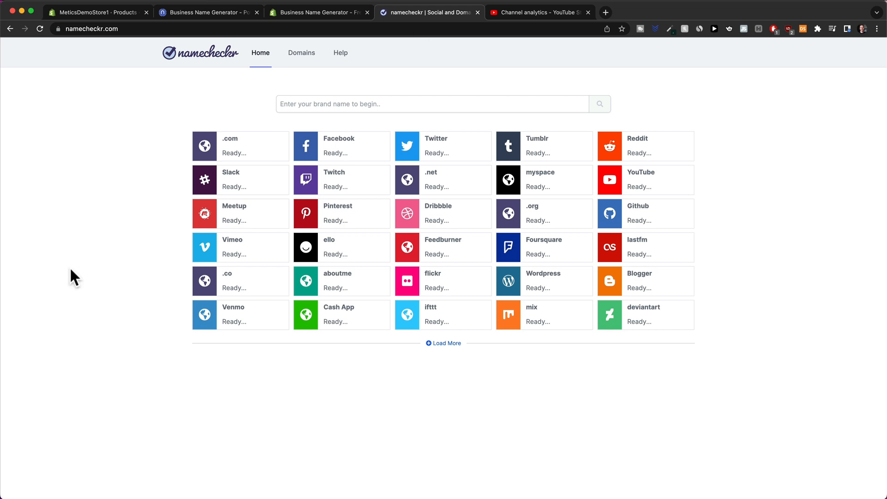
pyautogui.click(299, 104)
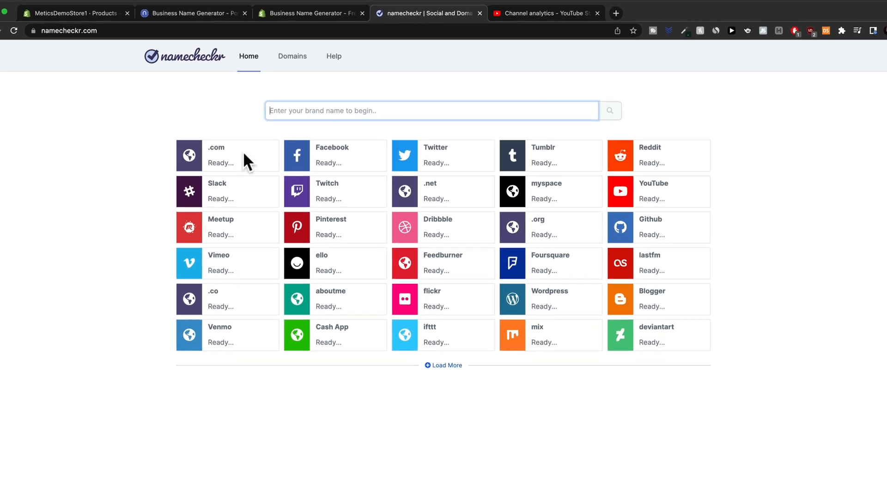
pyautogui.write('my')
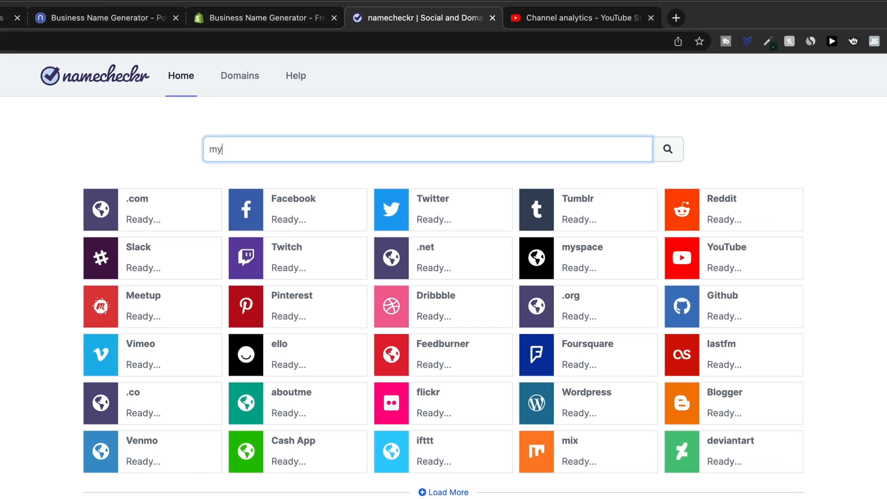
pyautogui.write('easybreeze')
pyautogui.press('Return')
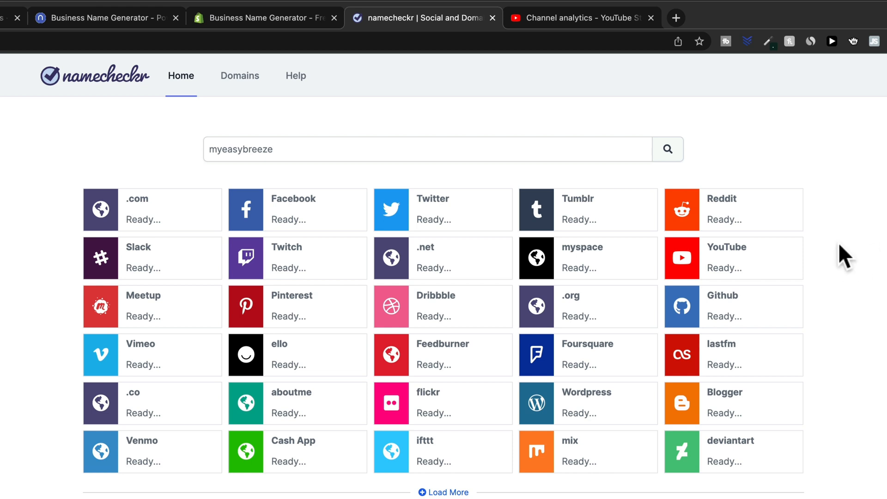
pyautogui.click(668, 151)
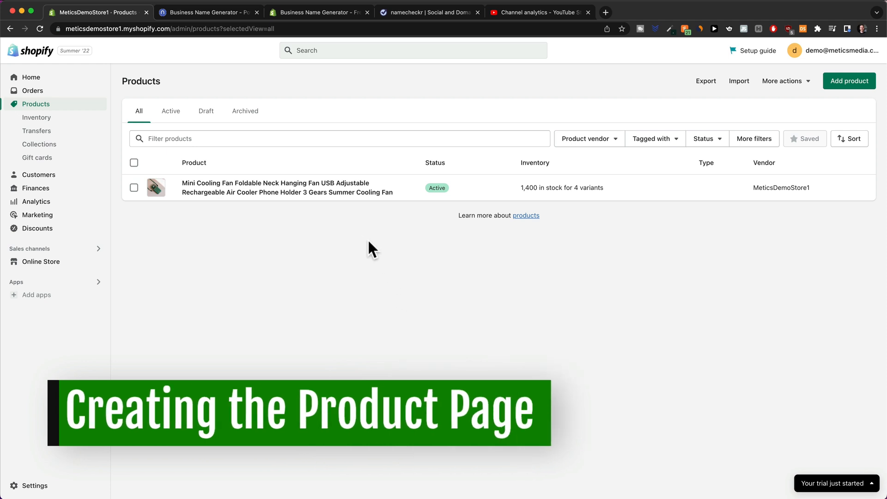
# Open the cooling fan product and clear its old title and description.
pyautogui.click(250, 194)
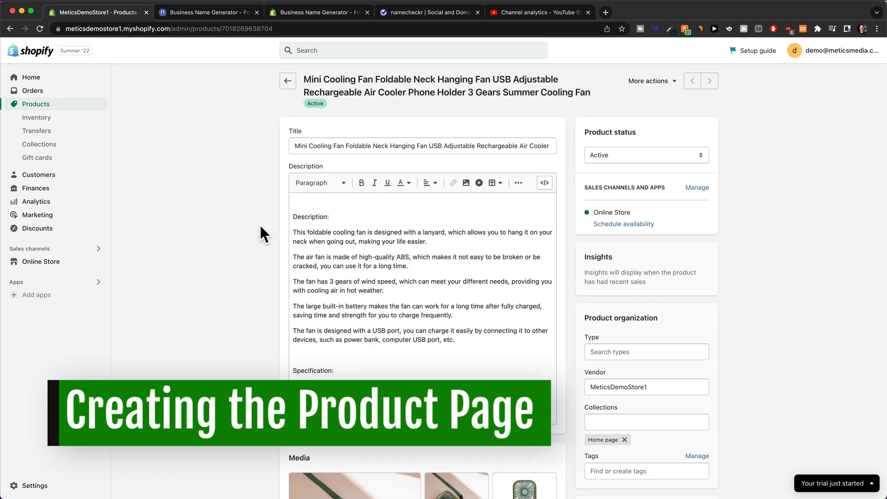
pyautogui.tripleClick(372, 147)
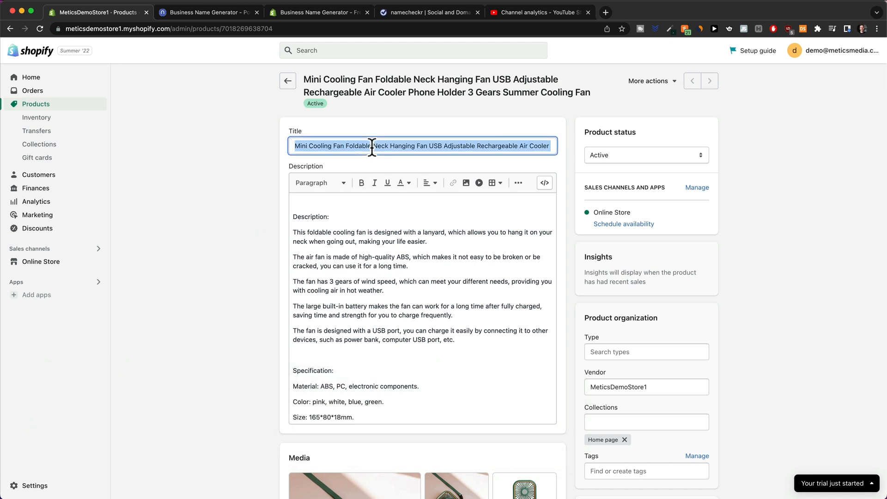
pyautogui.press('BackSpace')
pyautogui.moveTo(361, 257); pyautogui.dragTo(360, 259)
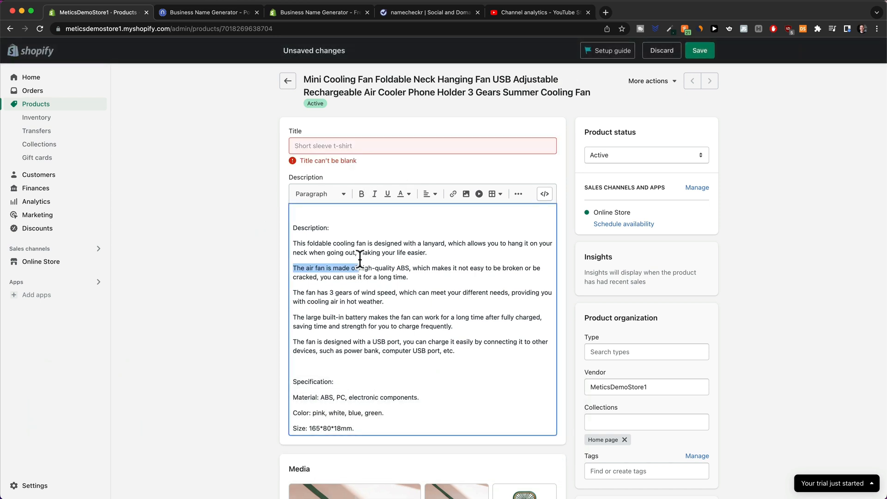
pyautogui.press('super+a')
pyautogui.press('BackSpace')
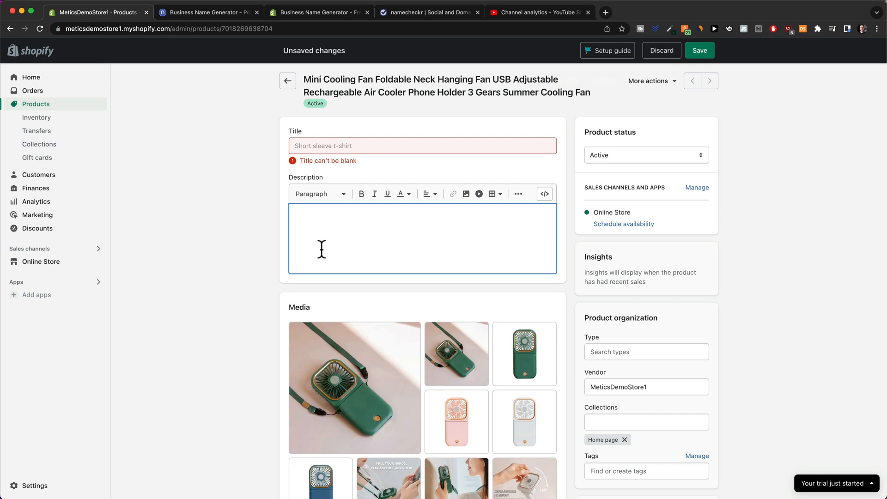
# Enter the new title 'MyEasyBreeze™ Mini Cooling Fan', pasting the ™ symbol from fsymbols.
pyautogui.click(340, 147)
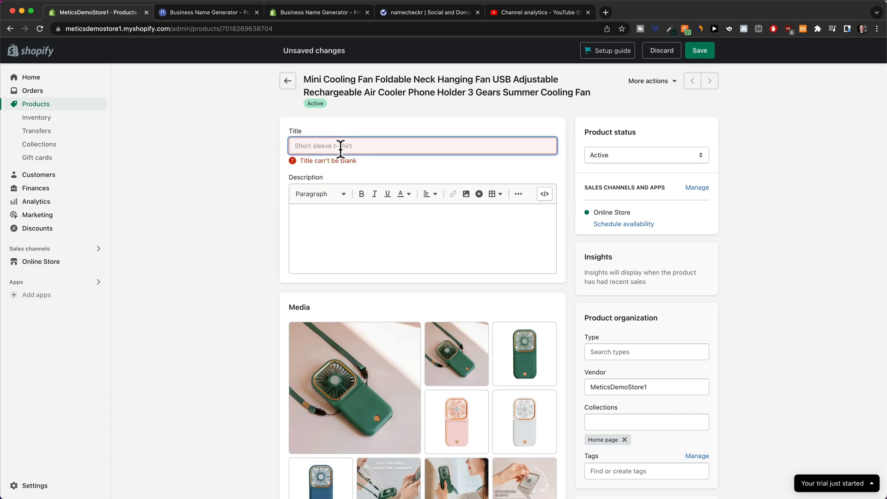
pyautogui.write('MyEa')
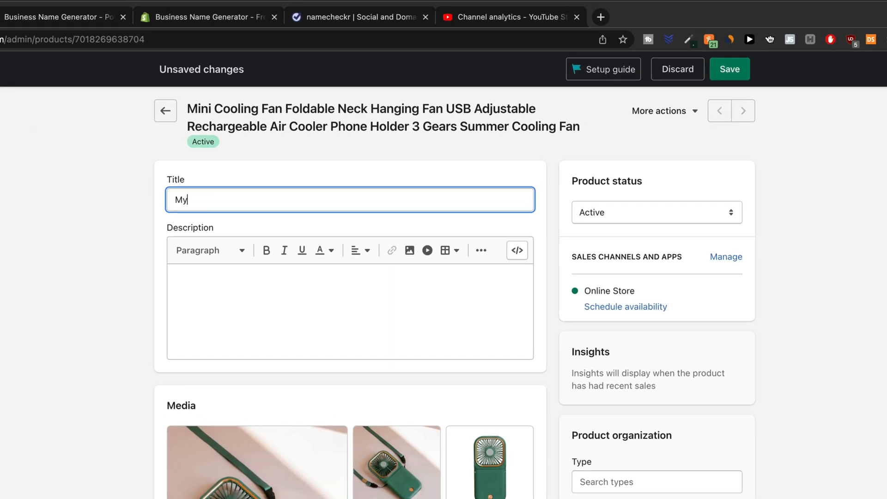
pyautogui.write('syBreeze')
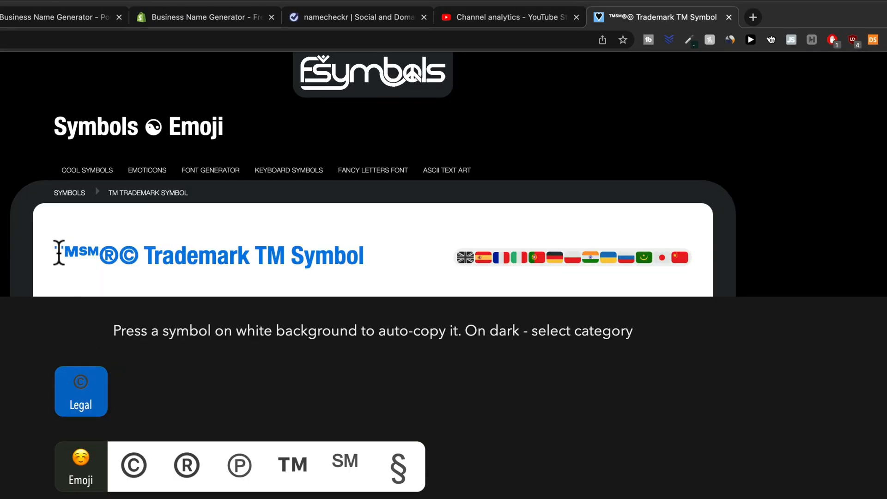
pyautogui.moveTo(56, 252); pyautogui.dragTo(81, 256)
pyautogui.press('super+c')
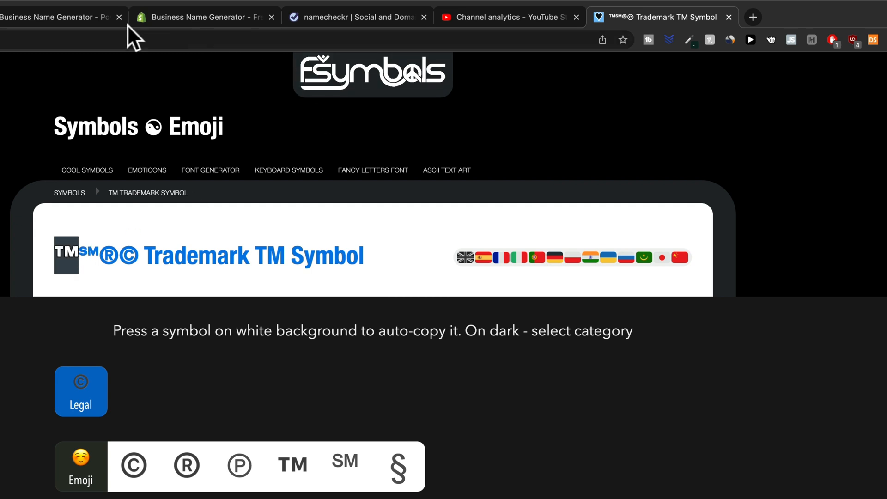
pyautogui.click(1, 17)
pyautogui.press('super+v')
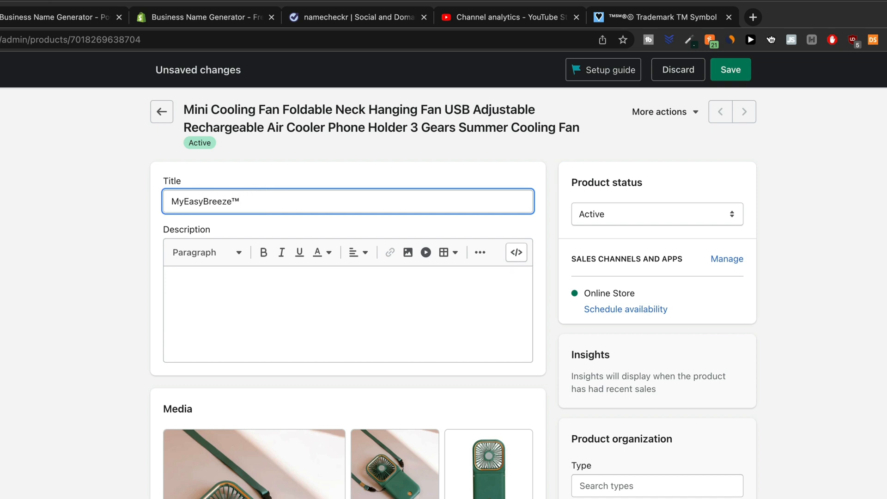
pyautogui.write('Mini Cooling Fan')
pyautogui.hotkey('shift', 'alt', 'Left')
pyautogui.hotkey('shift', 'alt', 'Left')
pyautogui.hotkey('shift', 'alt', 'Left')
pyautogui.click(237, 297)
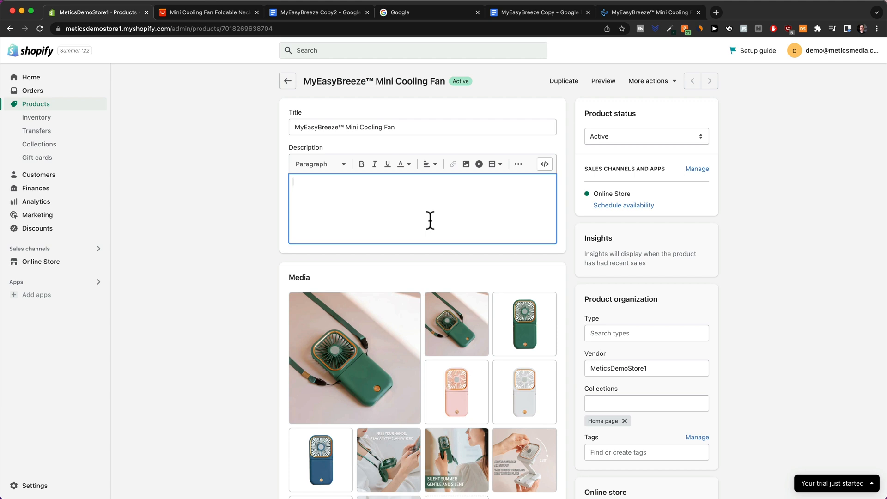
pyautogui.click(636, 14)
pyautogui.scroll(-2, 647, 219)
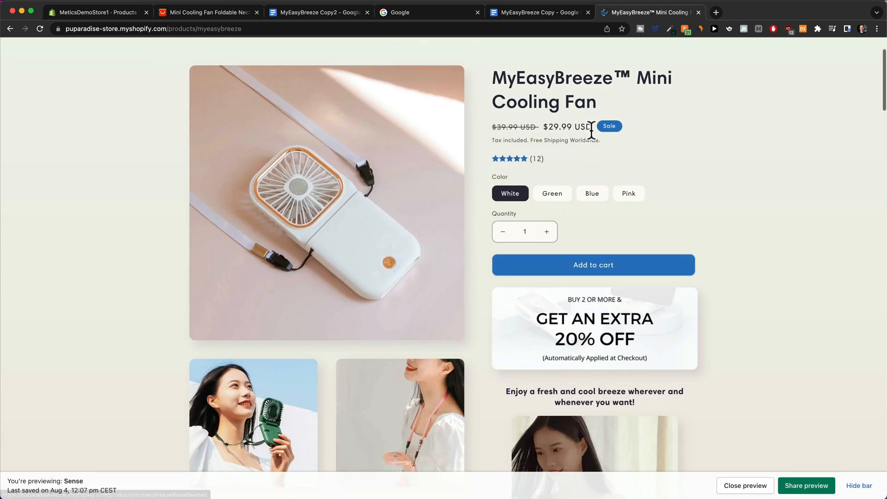
pyautogui.scroll(-1, 671, 210)
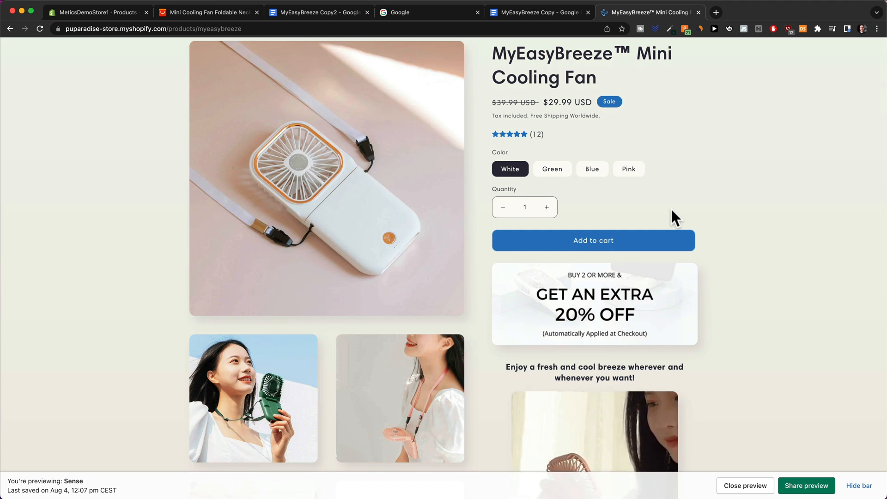
pyautogui.scroll(-2, 658, 213)
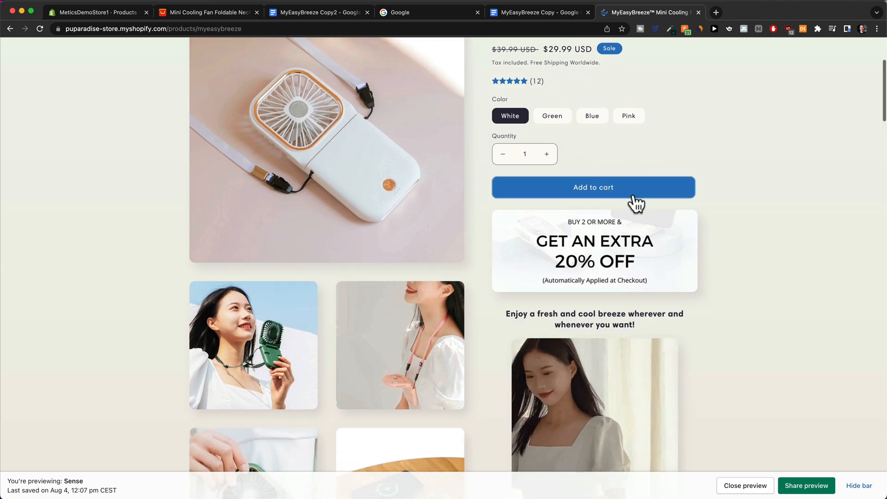
pyautogui.scroll(-2, 635, 203)
pyautogui.scroll(-1, 587, 266)
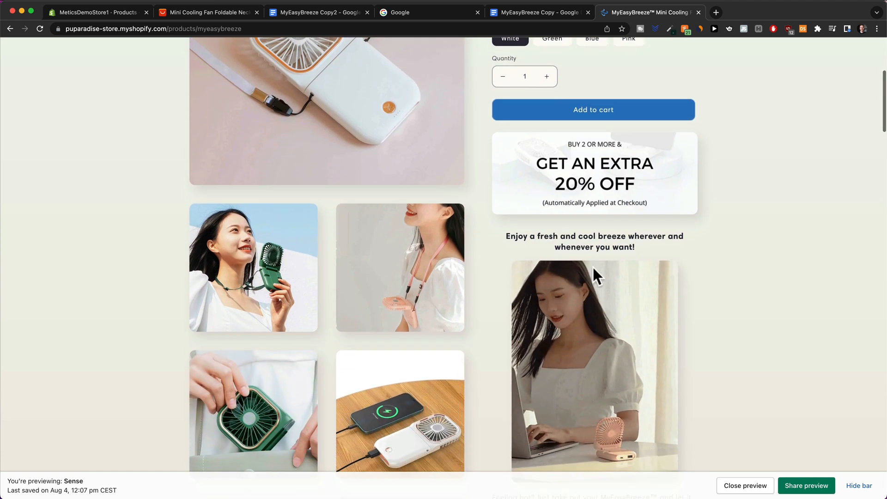
pyautogui.scroll(-2, 703, 224)
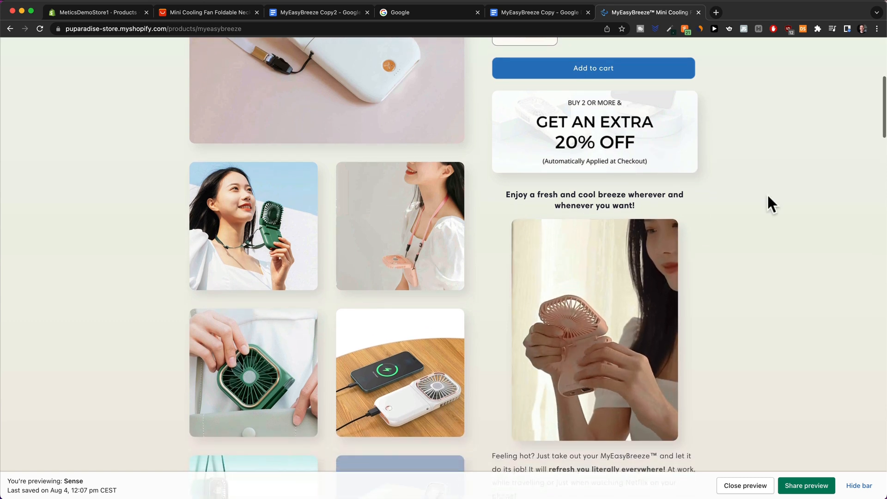
pyautogui.scroll(-2, 786, 236)
pyautogui.scroll(-1, 614, 262)
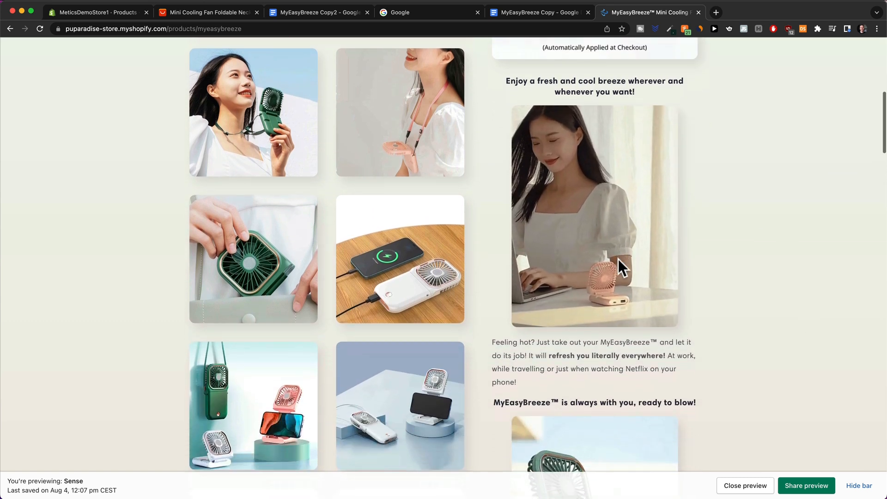
pyautogui.scroll(-7, 618, 258)
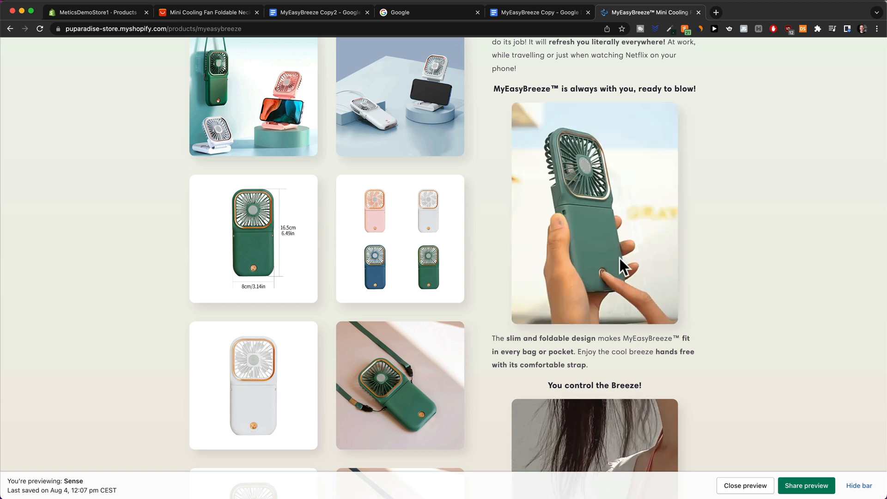
pyautogui.scroll(-5, 620, 259)
pyautogui.scroll(-1, 620, 259)
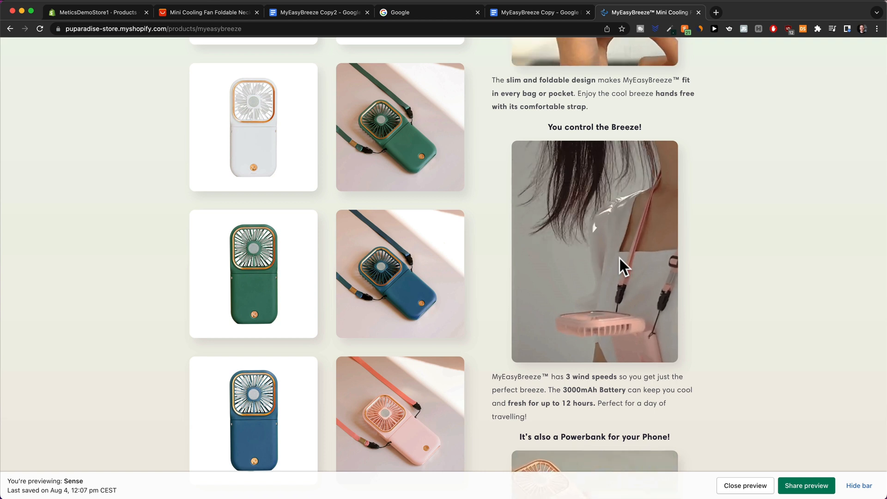
pyautogui.scroll(-5, 620, 264)
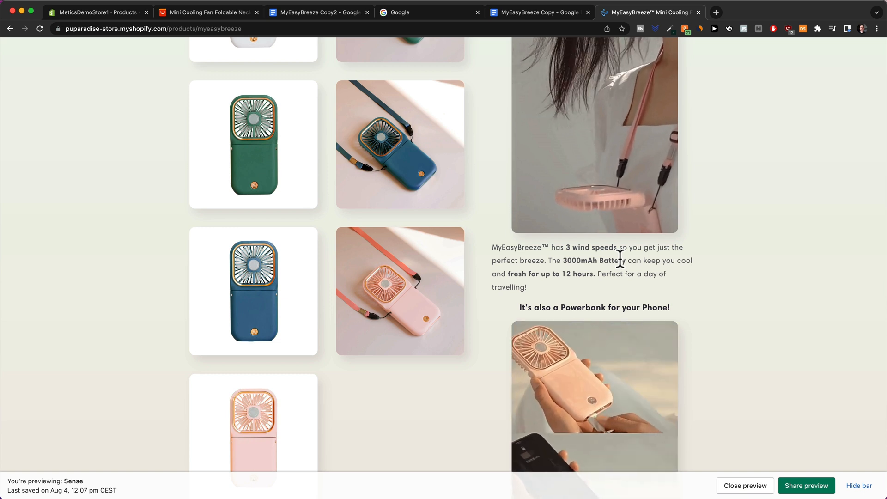
pyautogui.scroll(-2, 620, 258)
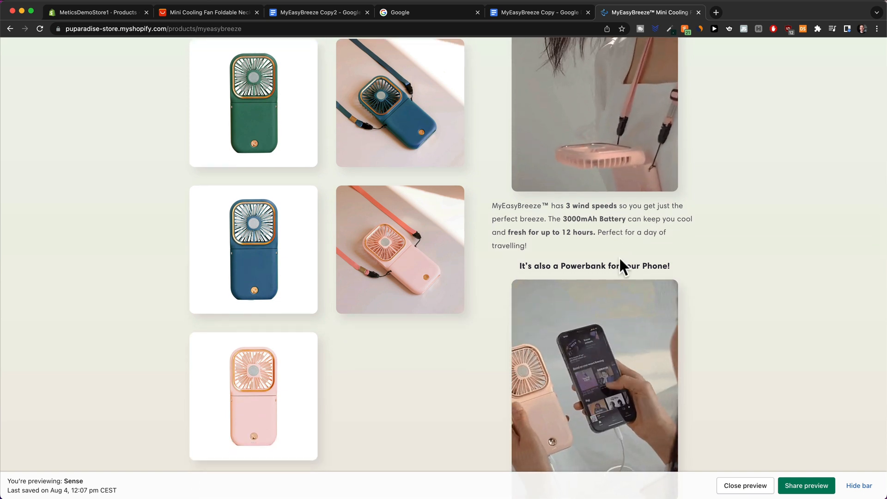
pyautogui.scroll(3, 619, 257)
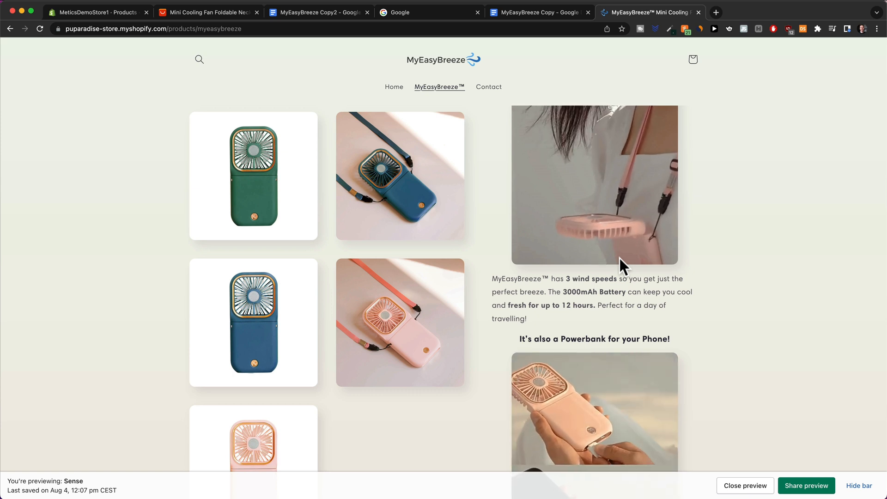
pyautogui.scroll(-1, 619, 258)
pyautogui.scroll(-2, 619, 258)
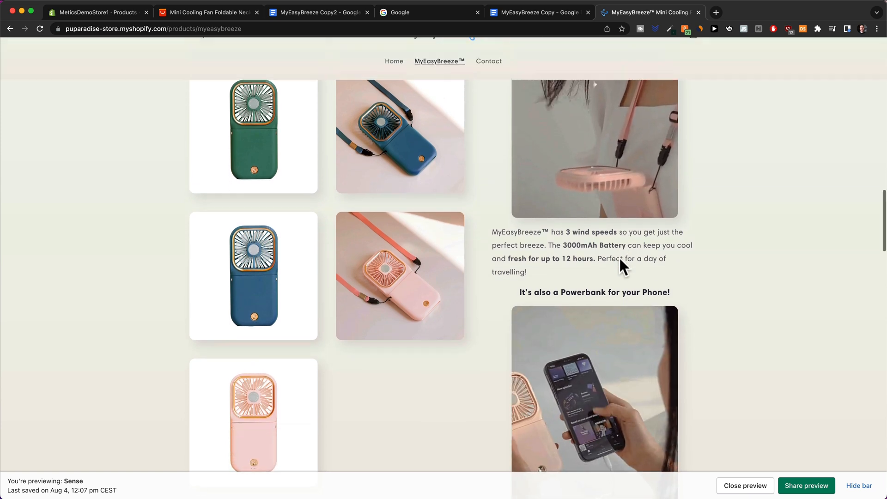
pyautogui.scroll(-2, 619, 258)
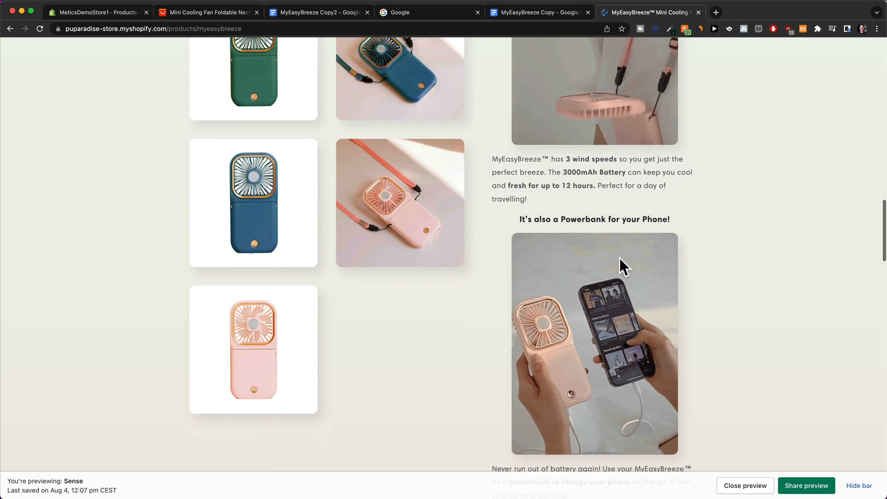
pyautogui.scroll(-6, 619, 259)
pyautogui.scroll(15, 619, 267)
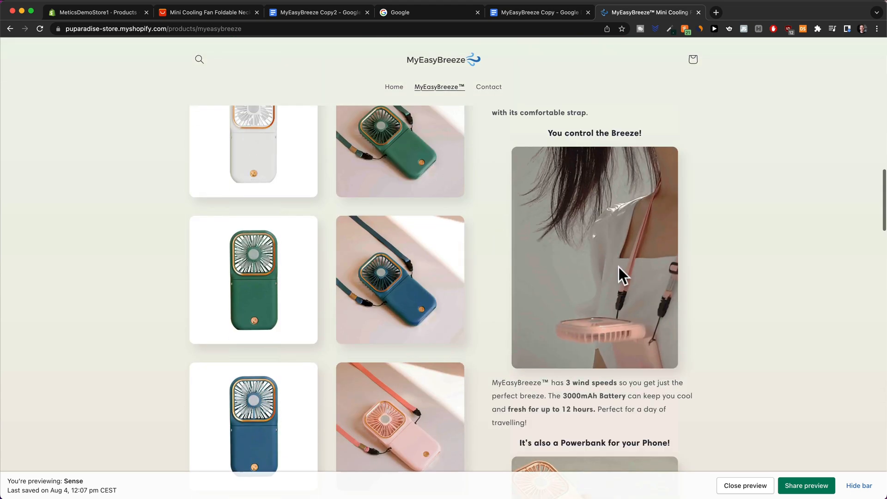
pyautogui.scroll(8, 620, 274)
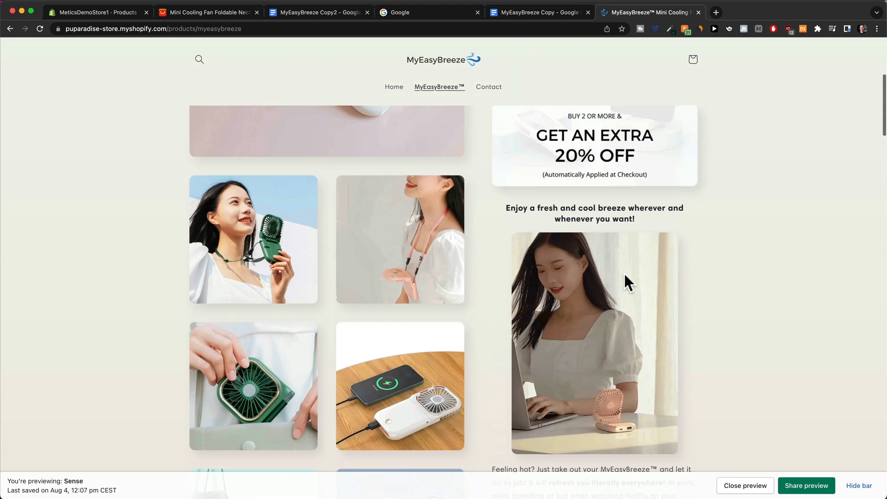
# Move through the Shopify admin and MyEasyBreeze Copy2 doc to the AliExpress fan listing.
pyautogui.click(101, 13)
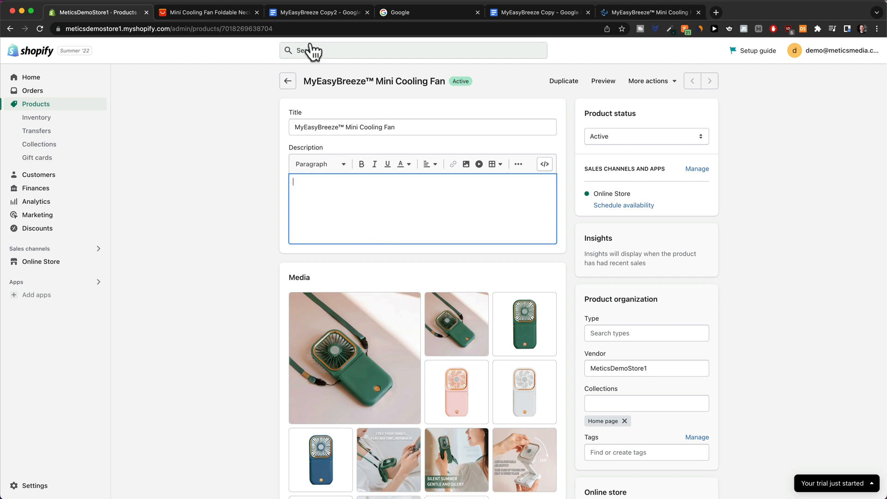
pyautogui.click(297, 14)
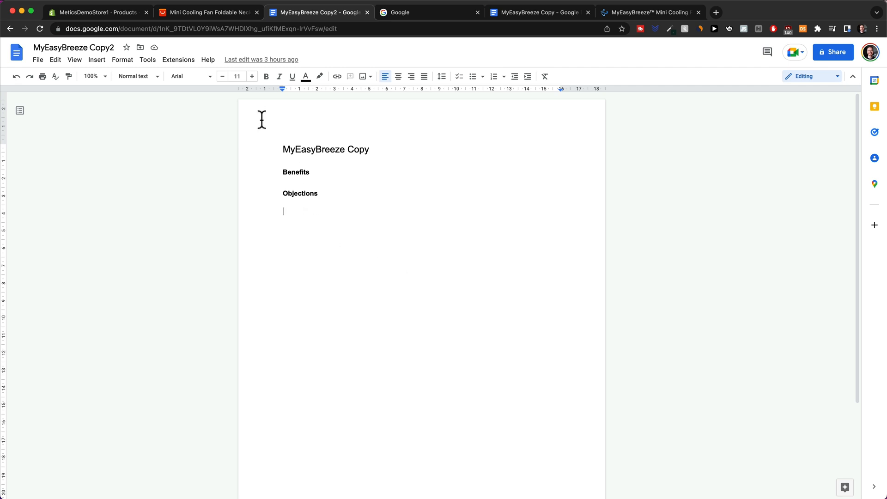
pyautogui.click(212, 15)
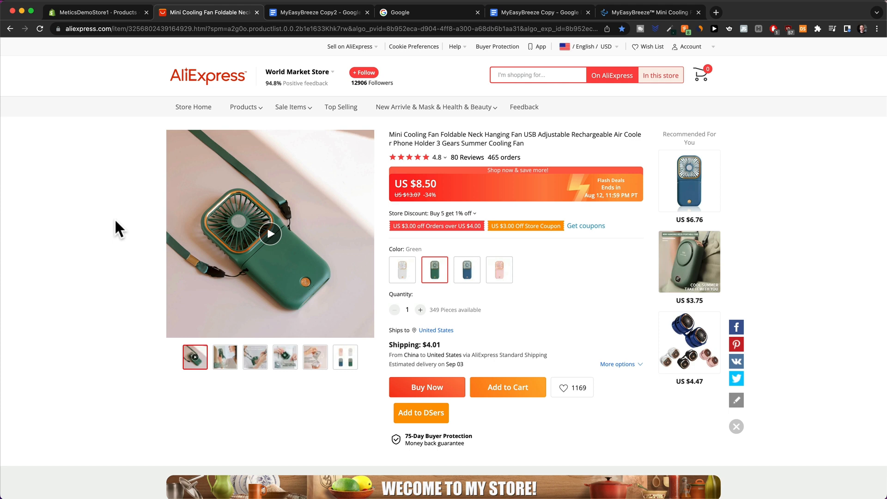
pyautogui.scroll(-12, 501, 273)
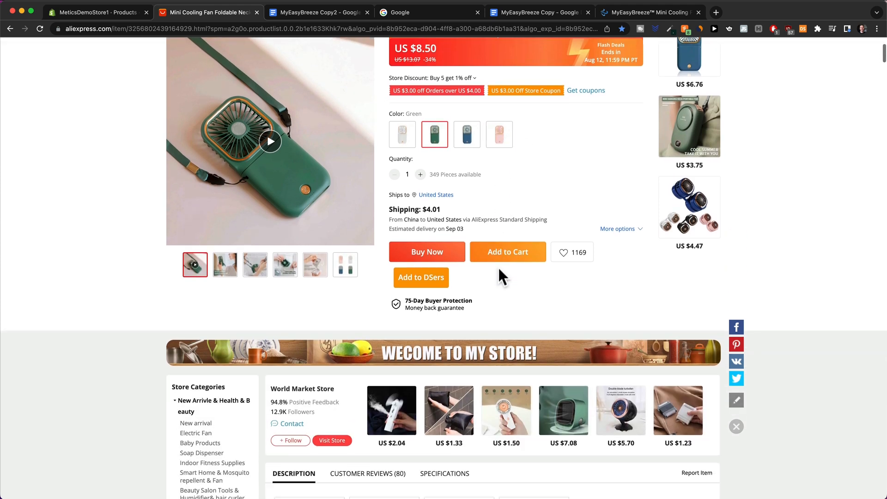
pyautogui.scroll(-5, 499, 261)
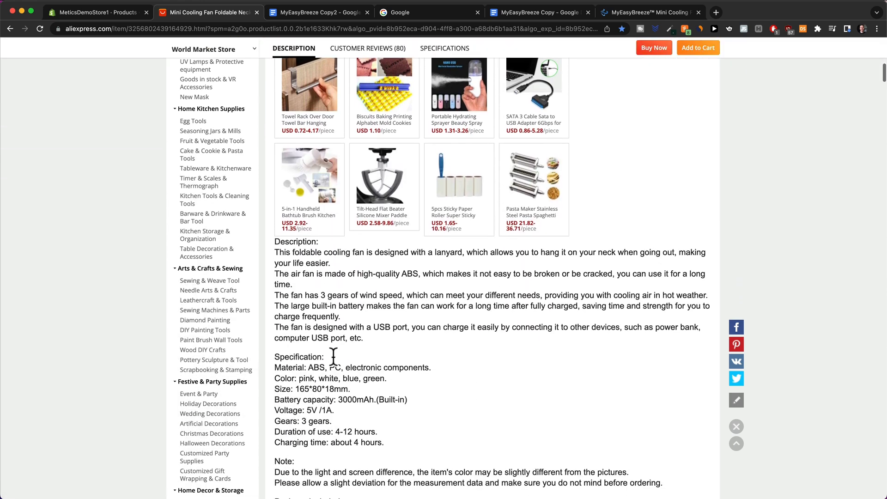
pyautogui.scroll(-2, 395, 338)
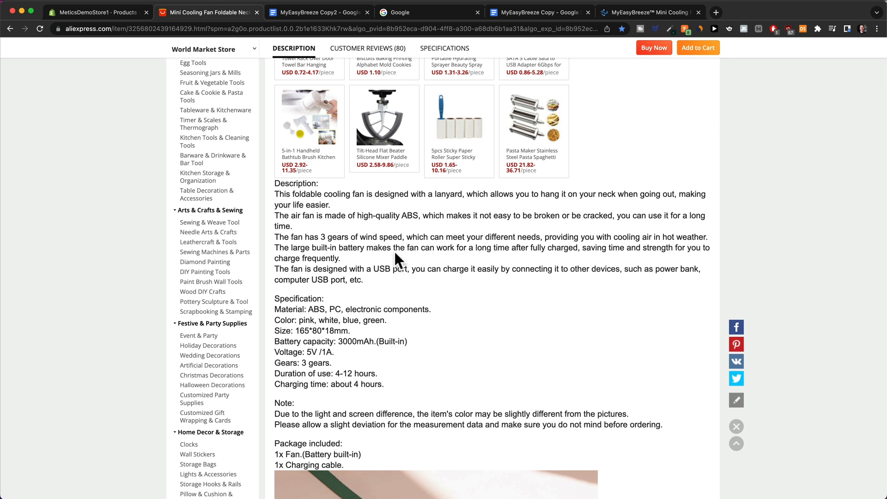
pyautogui.moveTo(358, 216); pyautogui.dragTo(413, 216)
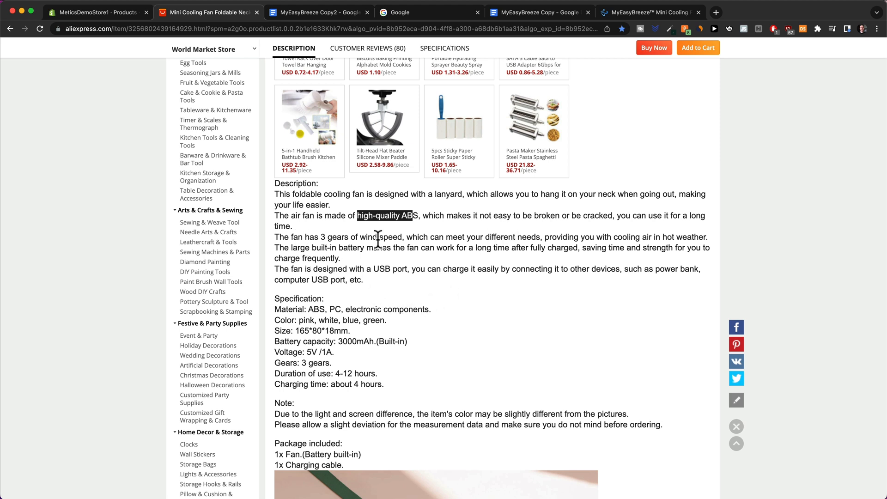
pyautogui.click(523, 310)
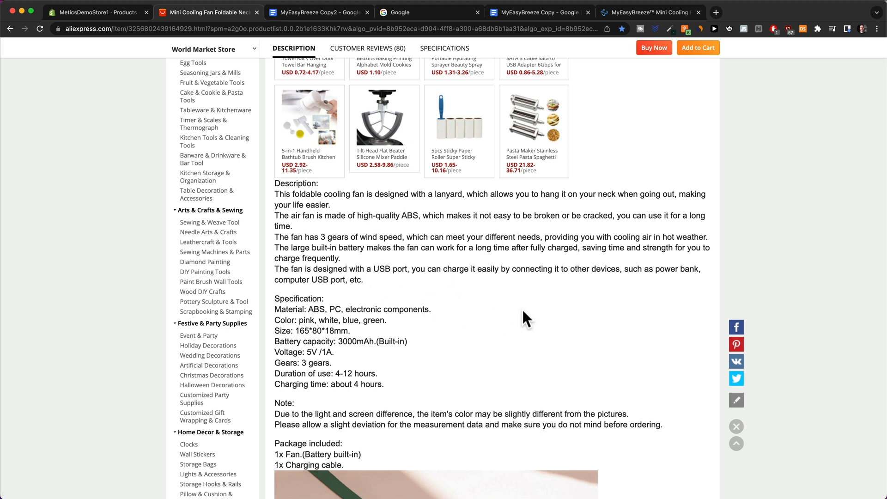
pyautogui.scroll(5, 523, 311)
pyautogui.scroll(1, 567, 318)
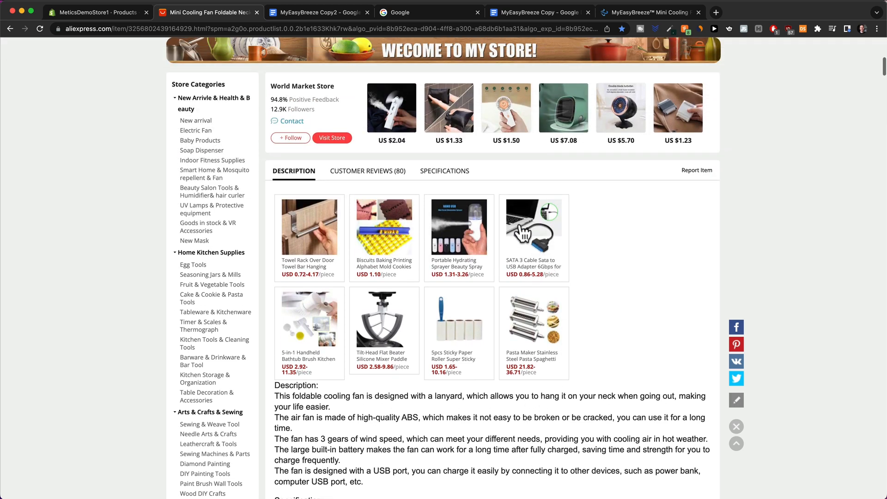
# Show the fan listing's customer reviews (80 reviews, 4.8/5 average) and scroll through them.
pyautogui.click(368, 173)
pyautogui.scroll(-4, 474, 199)
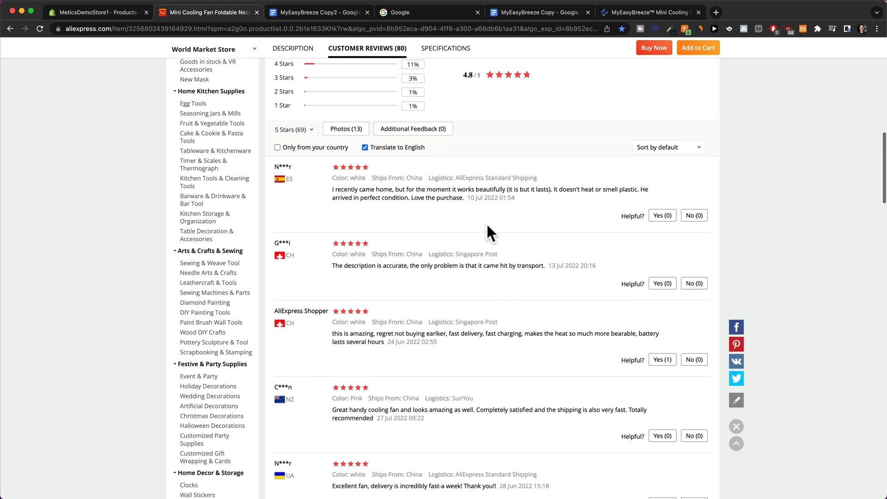
pyautogui.scroll(3, 489, 225)
pyautogui.scroll(3, 490, 225)
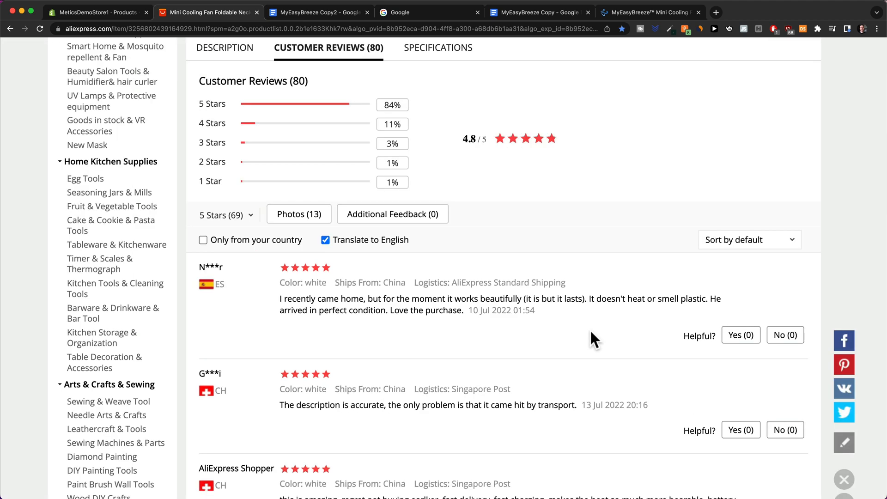
pyautogui.scroll(-2, 589, 328)
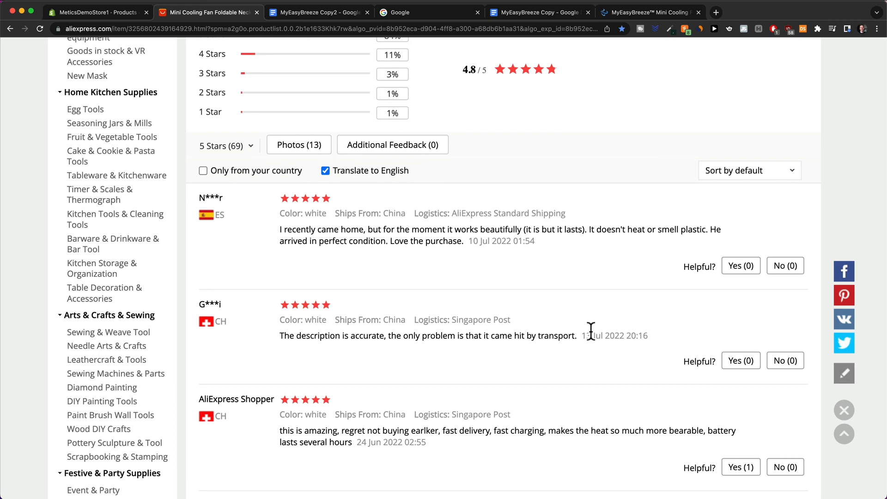
pyautogui.scroll(-2, 590, 331)
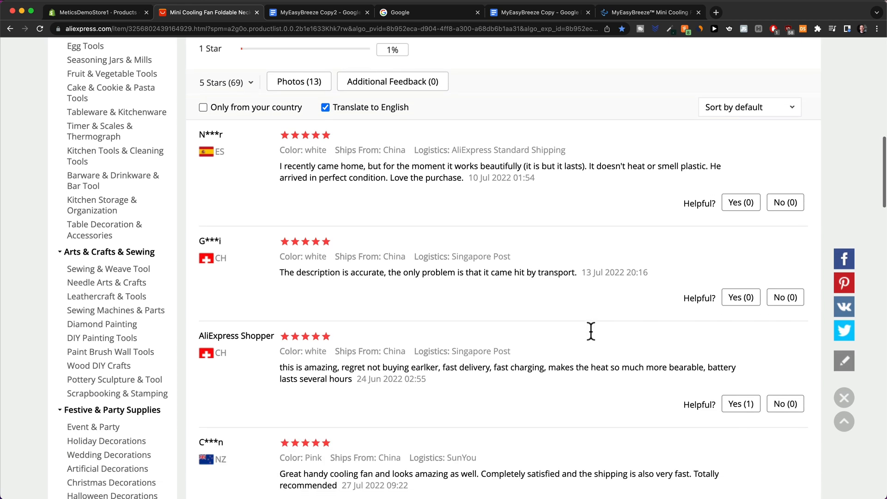
pyautogui.scroll(-3, 589, 329)
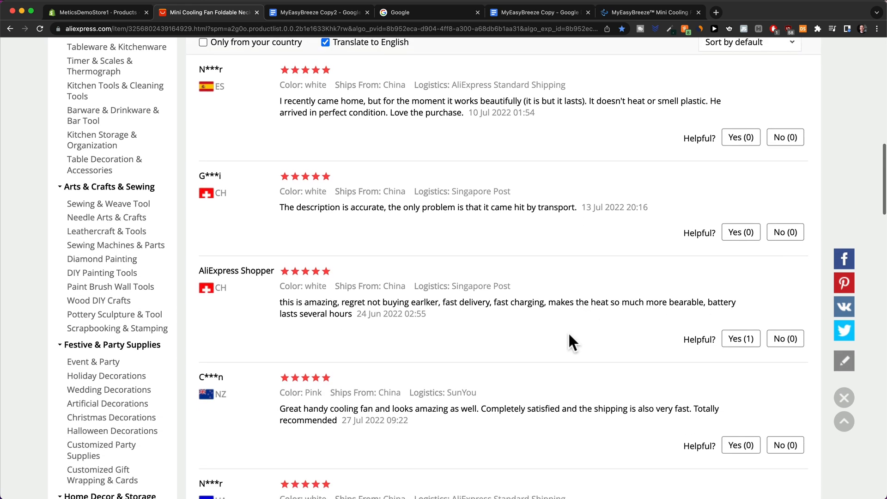
# Highlight reviewers' praise for 'fast charging' and 'battery lasts several hours'.
pyautogui.moveTo(492, 277); pyautogui.dragTo(740, 278)
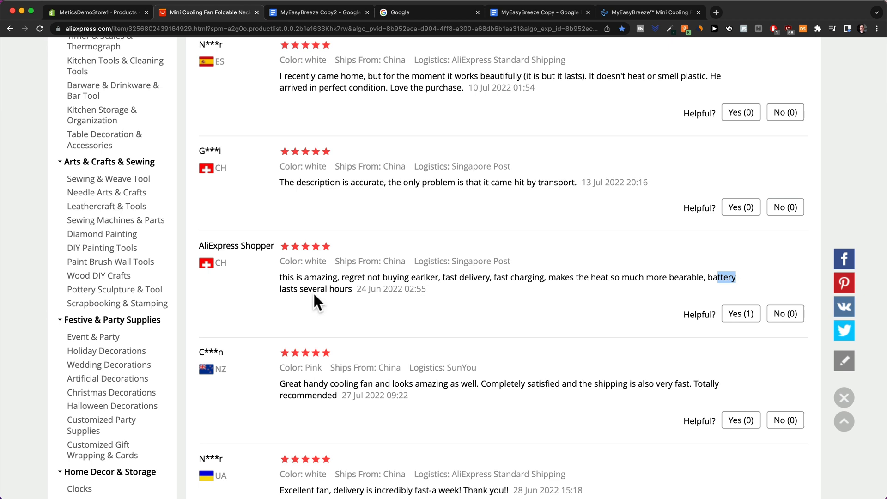
pyautogui.moveTo(286, 288); pyautogui.dragTo(431, 286)
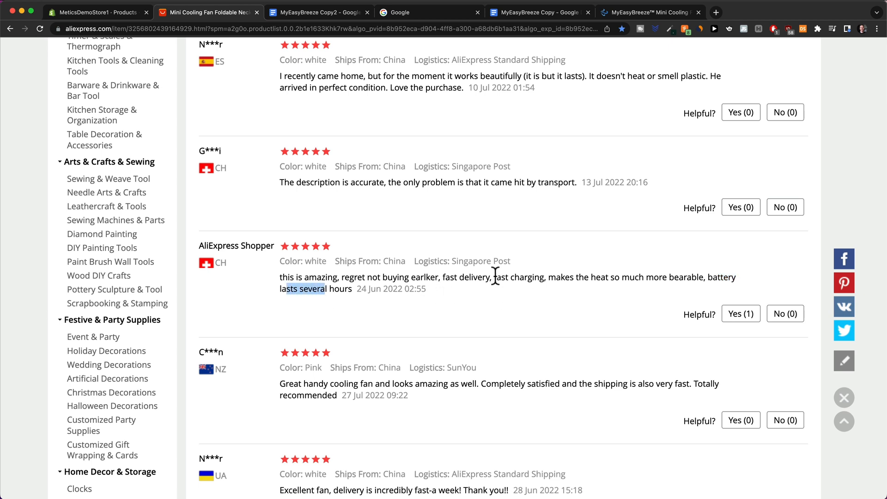
pyautogui.moveTo(493, 277); pyautogui.dragTo(545, 277)
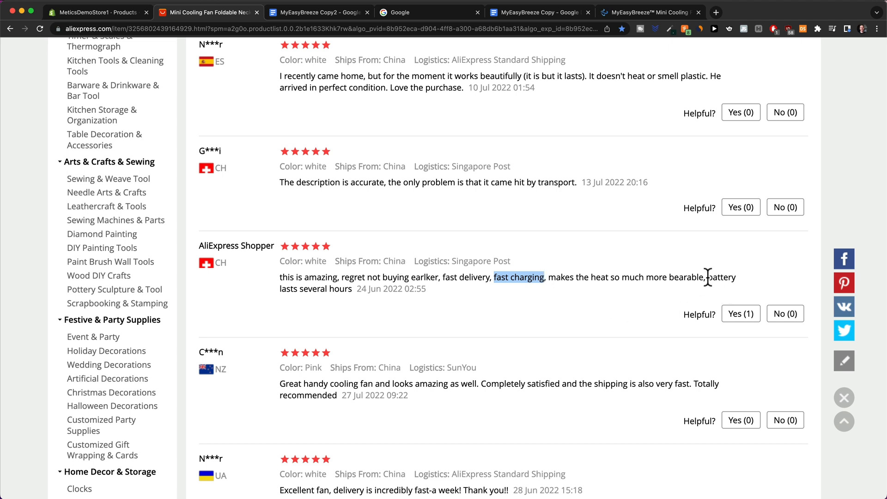
pyautogui.moveTo(708, 278); pyautogui.dragTo(354, 290)
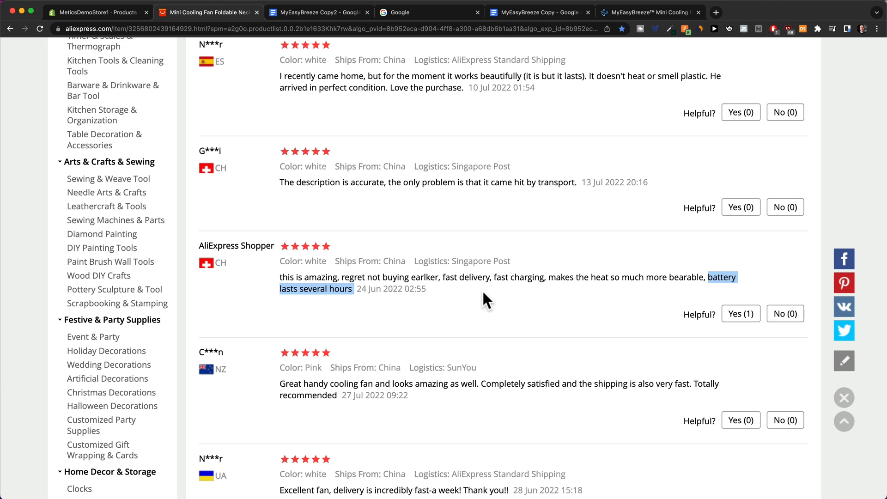
pyautogui.scroll(-2, 497, 395)
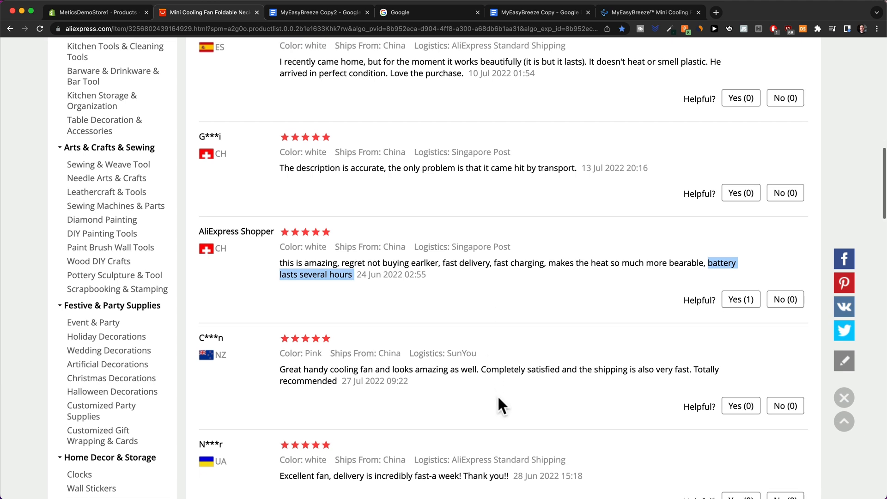
pyautogui.click(496, 393)
# Highlight the handy cooling fan praise and skim back over the reviews.
pyautogui.moveTo(286, 316); pyautogui.dragTo(483, 315)
pyautogui.click(490, 334)
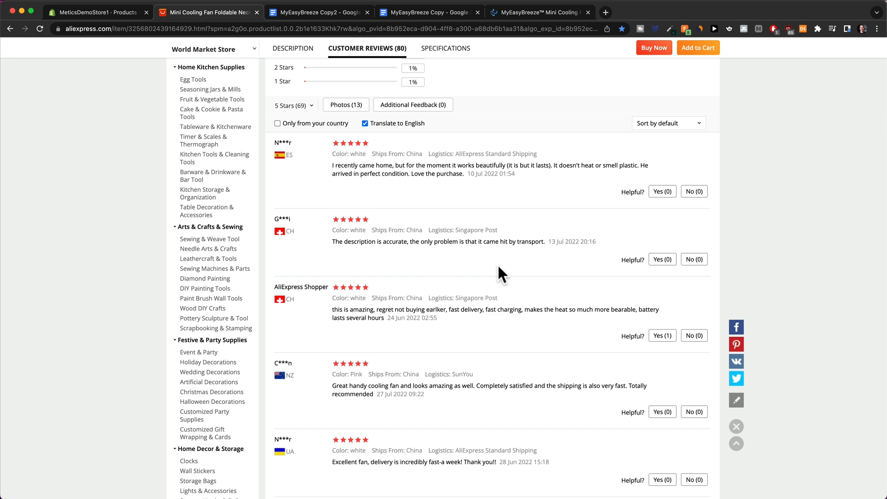
pyautogui.scroll(3, 497, 263)
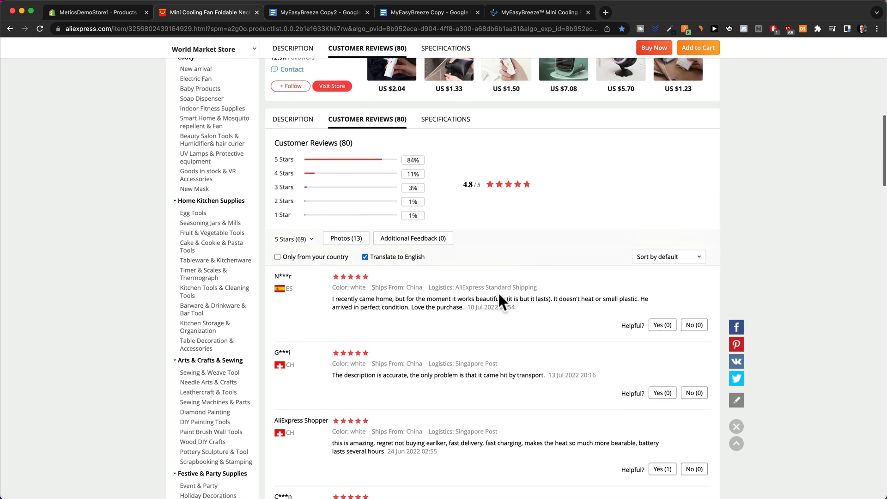
pyautogui.scroll(2, 500, 295)
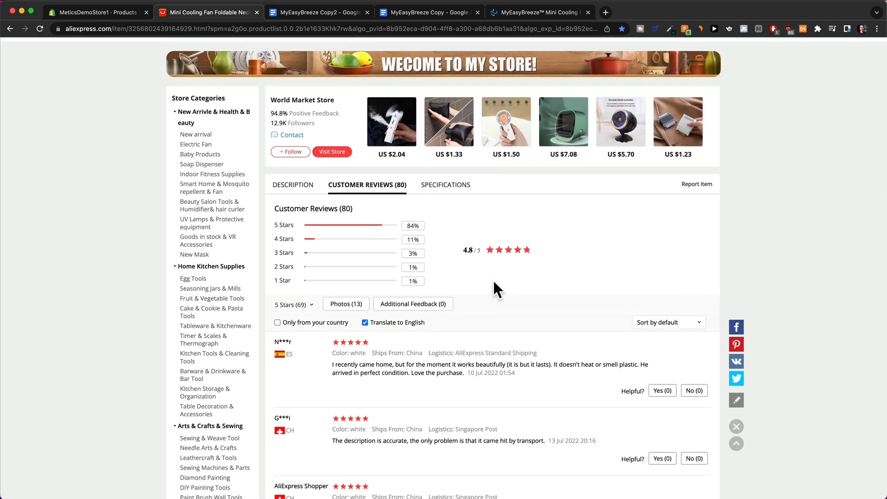
pyautogui.scroll(10, 492, 280)
pyautogui.scroll(-7, 493, 286)
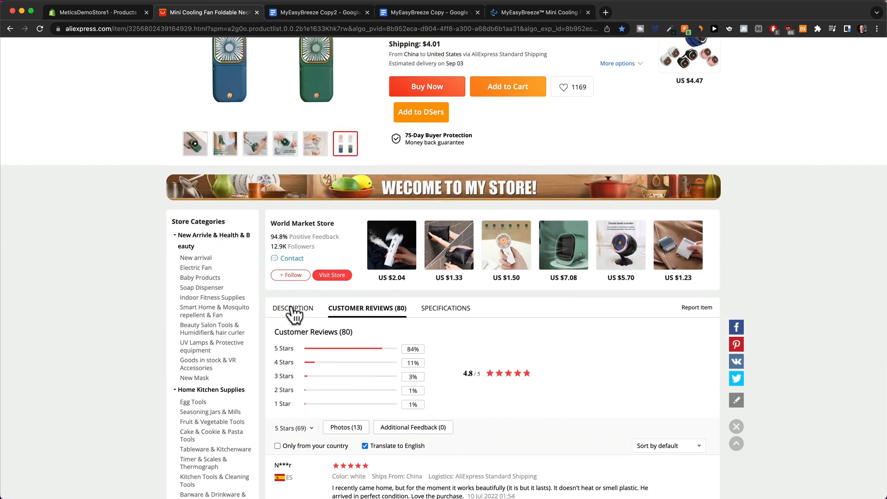
# Show the product description down to 'Package included', then open a new browser tab.
pyautogui.click(296, 307)
pyautogui.scroll(-2, 464, 287)
pyautogui.scroll(-12, 330, 234)
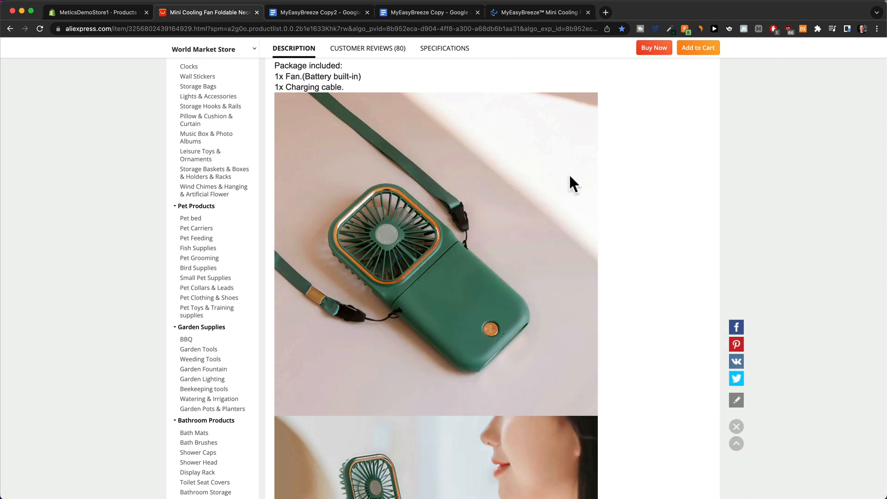
pyautogui.click(605, 13)
# Reverse-search the fan's product photo file with Google Images' Search by image.
pyautogui.write('google im')
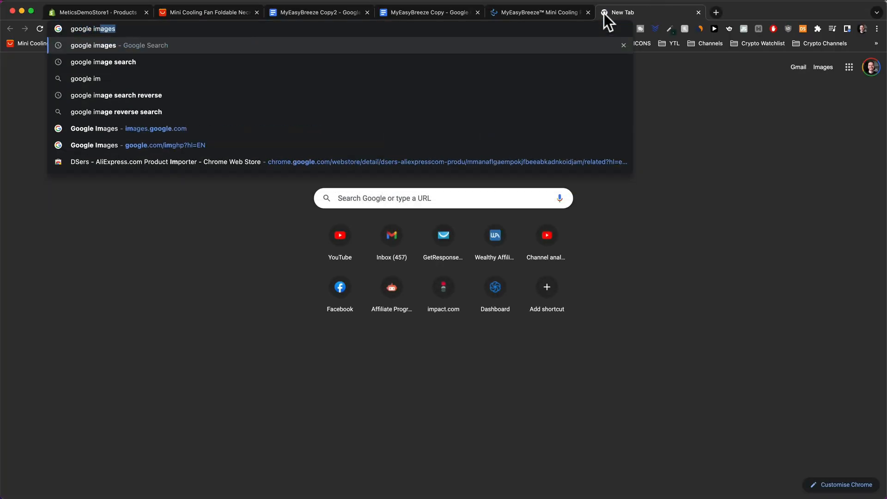
pyautogui.press('Return')
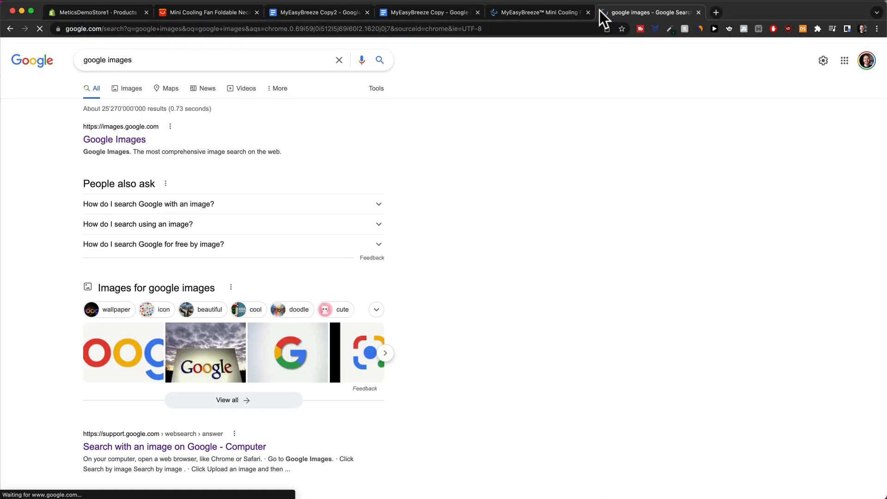
pyautogui.click(129, 144)
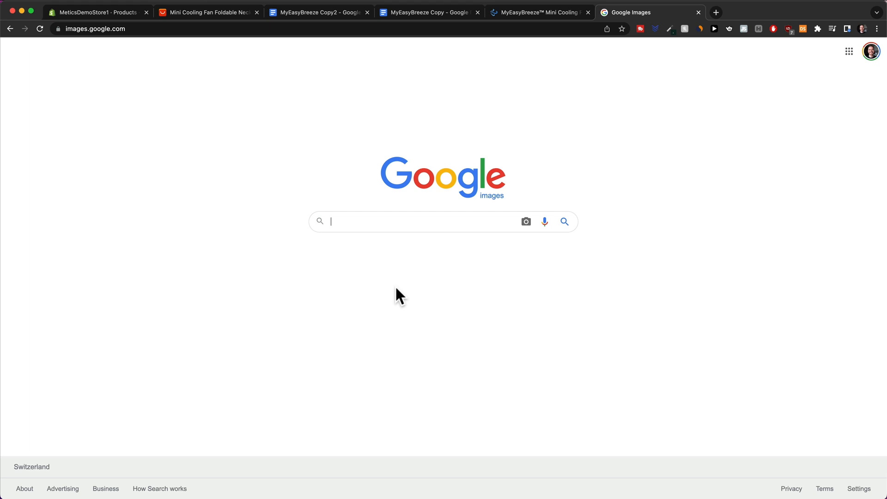
pyautogui.click(525, 221)
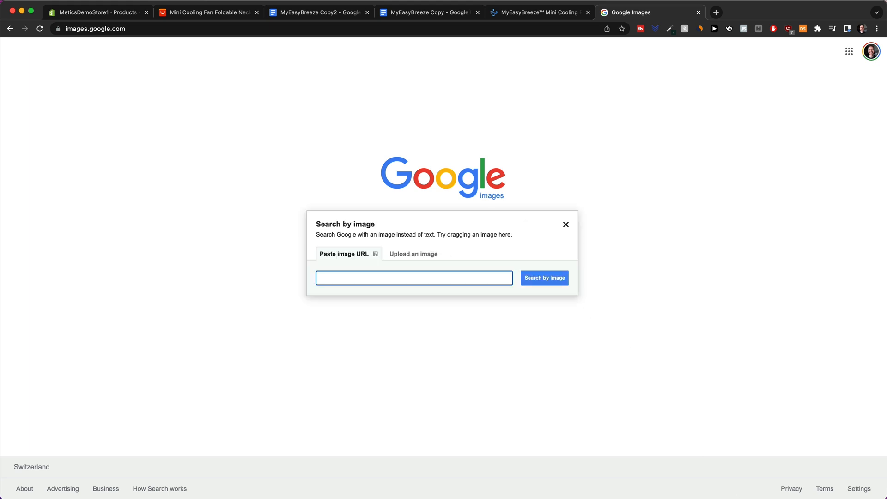
pyautogui.moveTo(767, 494); pyautogui.dragTo(429, 262)
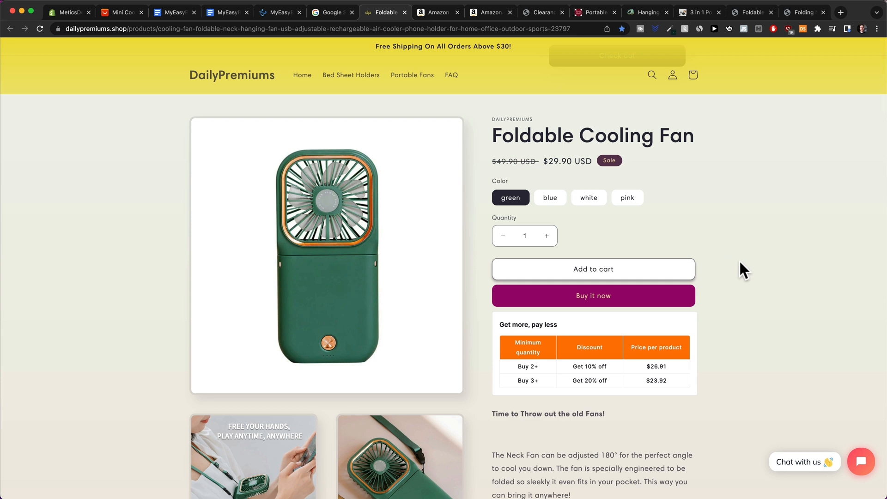
pyautogui.scroll(-4, 740, 262)
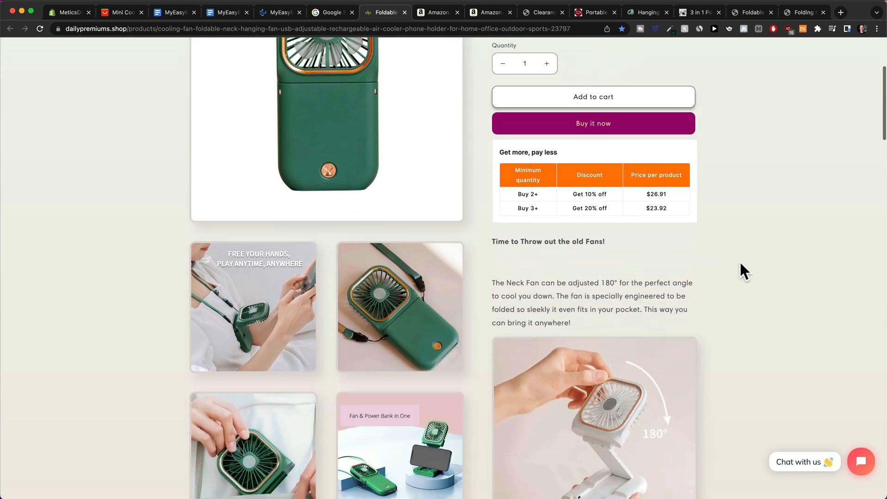
pyautogui.scroll(-1, 741, 264)
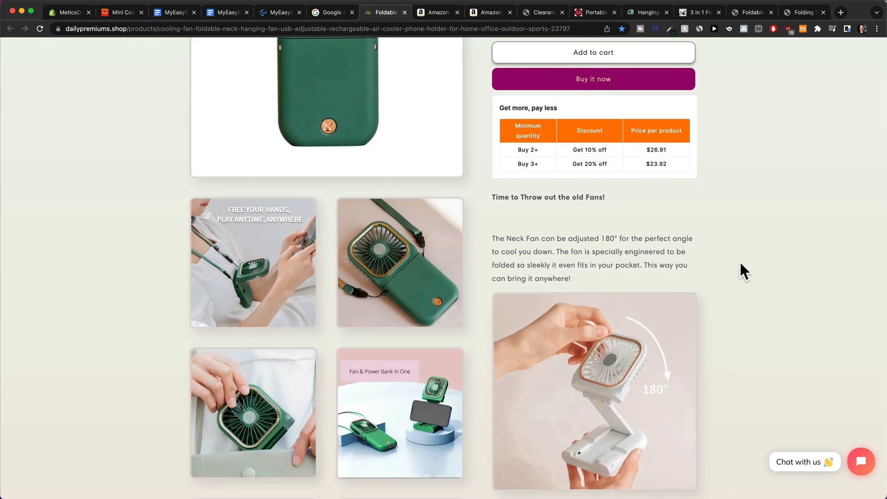
pyautogui.scroll(-5, 734, 274)
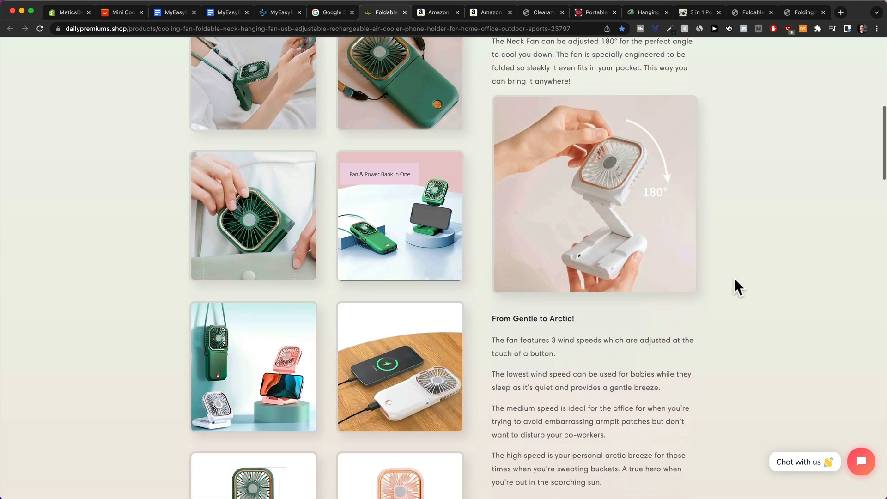
pyautogui.scroll(1, 537, 93)
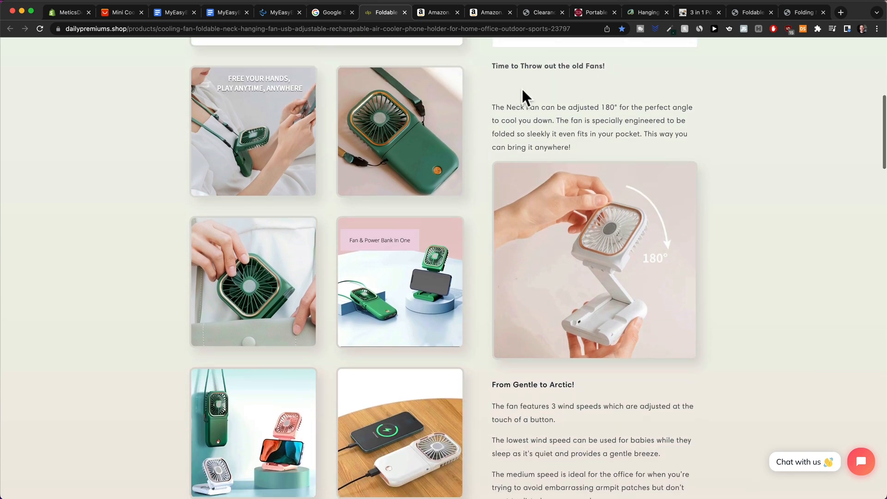
pyautogui.scroll(-3, 561, 193)
pyautogui.scroll(-5, 589, 219)
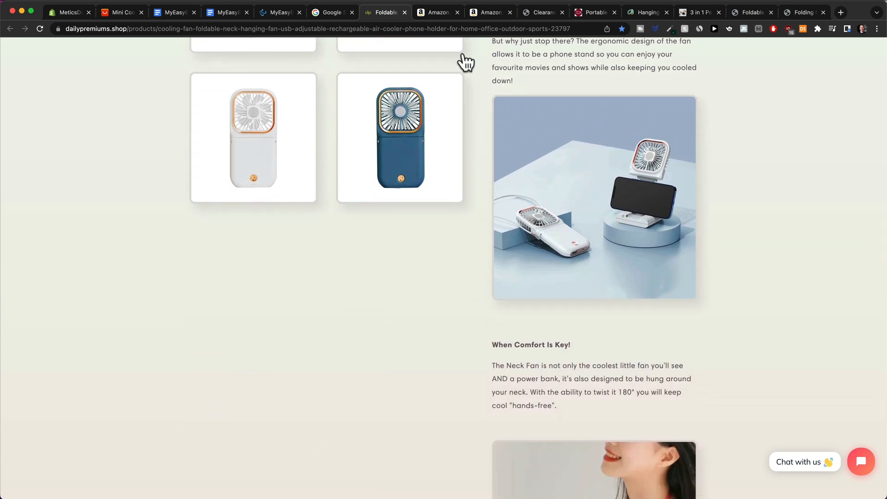
# Open the Amazon mini fan listing and highlight its About this item feature bullets.
pyautogui.click(439, 13)
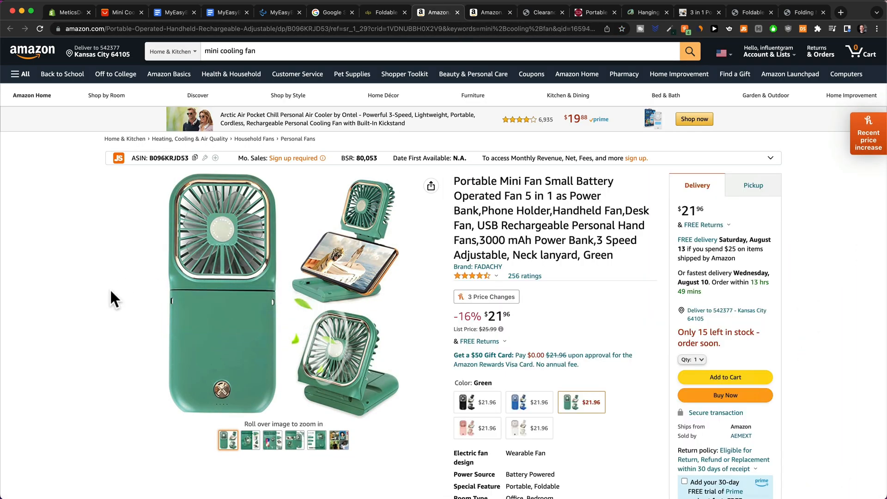
pyautogui.scroll(-8, 599, 251)
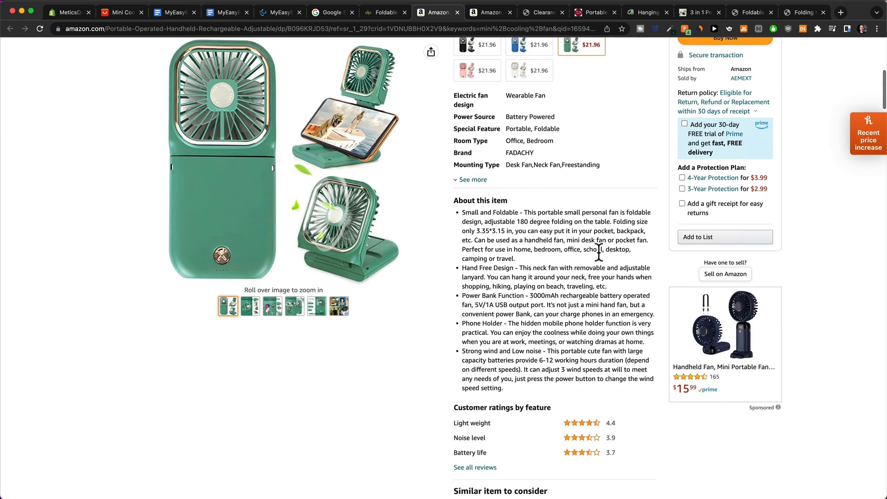
pyautogui.scroll(5, 511, 225)
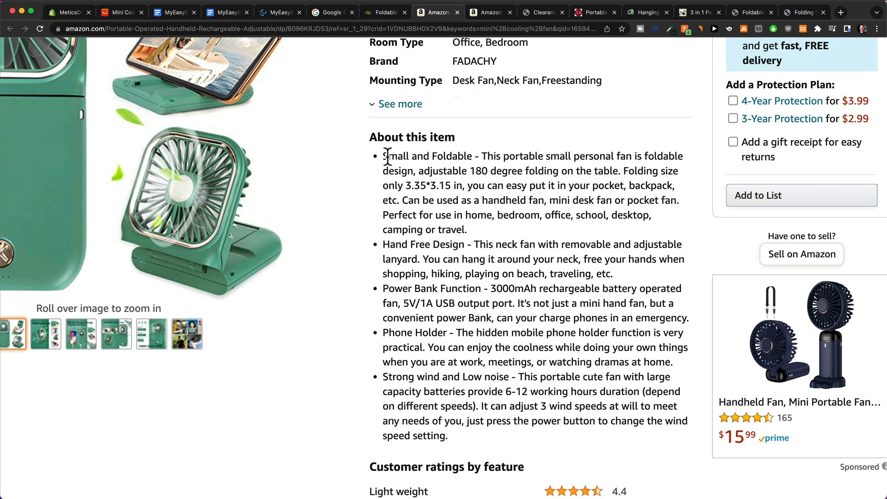
pyautogui.moveTo(388, 156); pyautogui.dragTo(553, 404)
pyautogui.click(537, 401)
# Jump to the listing's 256 ratings, then return to the MyEasyBreeze Copy2 document.
pyautogui.scroll(-5, 537, 401)
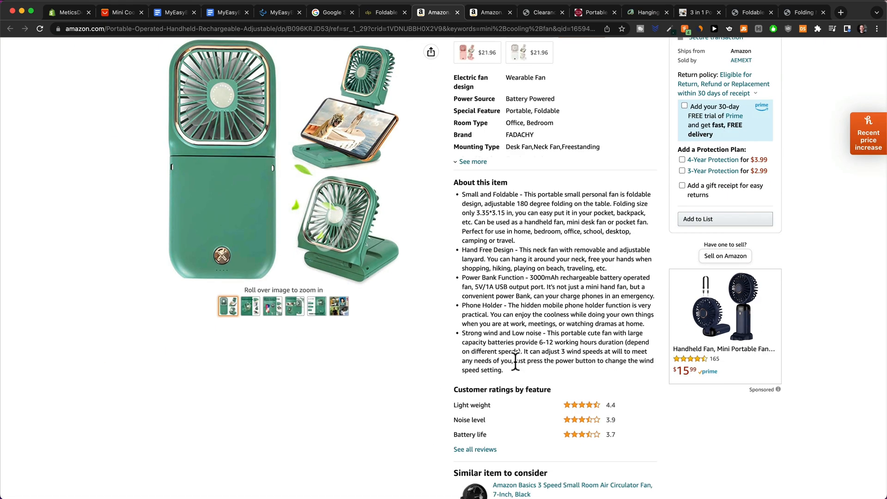
pyautogui.scroll(-8, 494, 304)
pyautogui.scroll(-15, 495, 307)
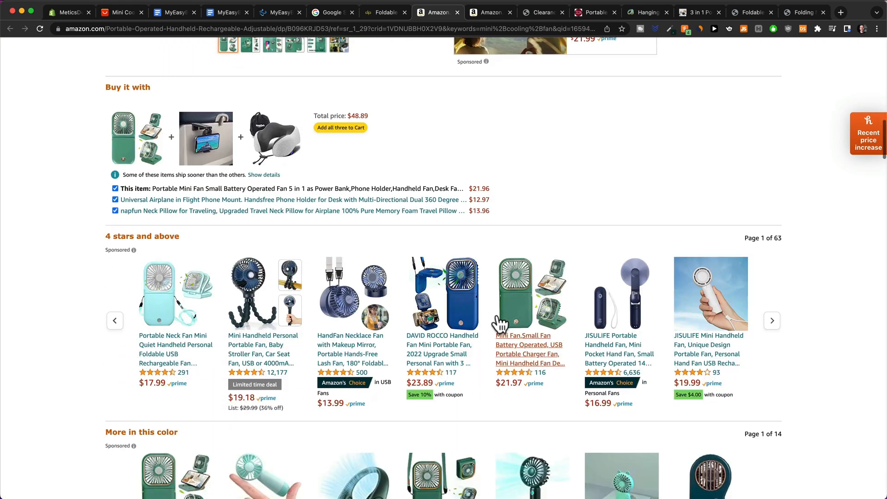
pyautogui.scroll(12, 472, 315)
pyautogui.scroll(15, 472, 319)
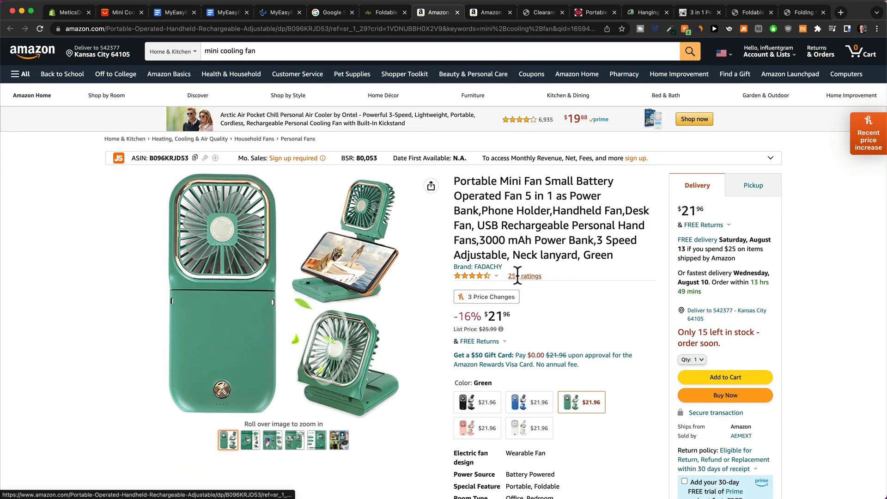
pyautogui.click(511, 277)
pyautogui.press('super+3')
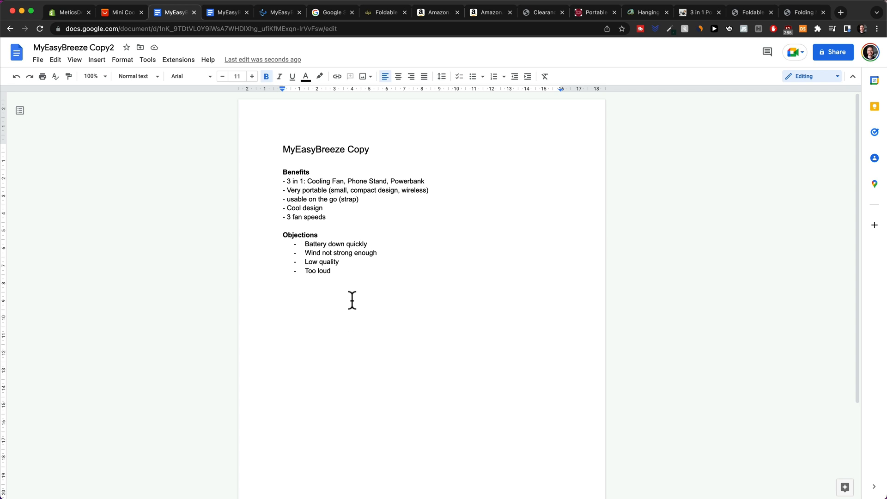
# Look over the Benefits and Objections lists and start a new line below 'Too loud'.
pyautogui.moveTo(349, 224); pyautogui.dragTo(296, 182)
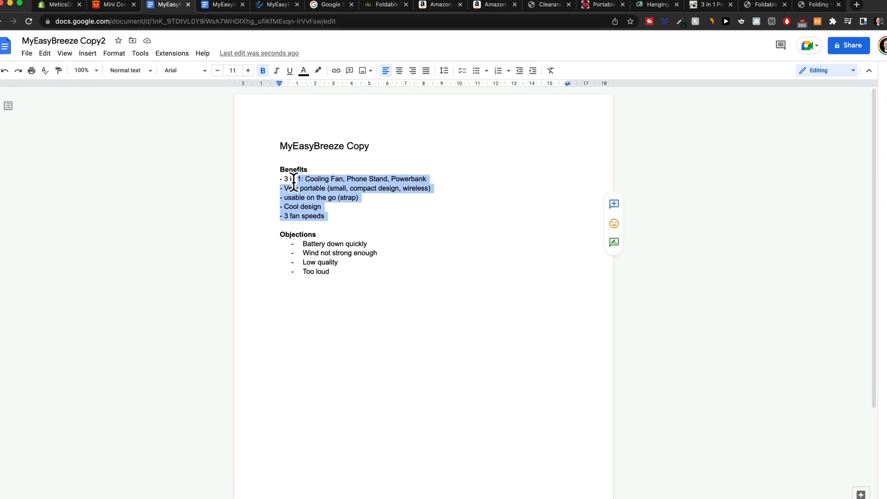
pyautogui.moveTo(348, 274); pyautogui.dragTo(307, 249)
pyautogui.click(374, 338)
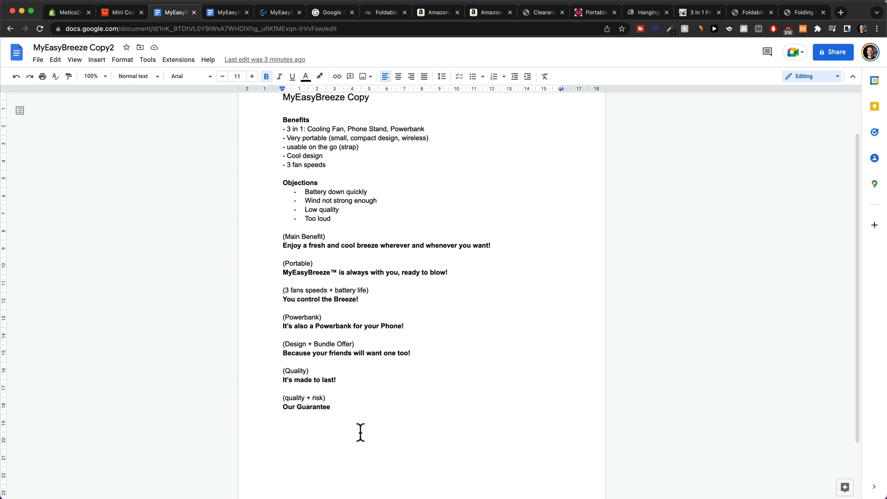
# Select the Main Benefit and Portable headlines, ending at the main benefit headline.
pyautogui.moveTo(283, 245); pyautogui.dragTo(357, 246)
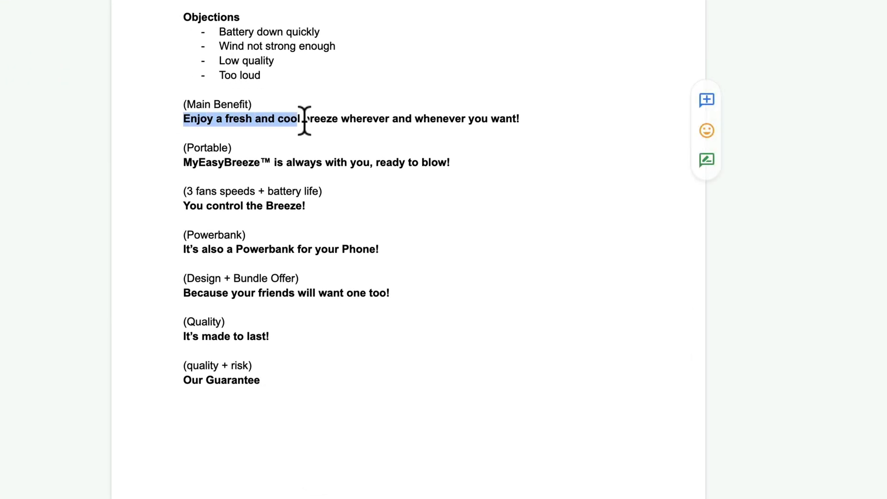
pyautogui.moveTo(304, 120); pyautogui.dragTo(522, 121)
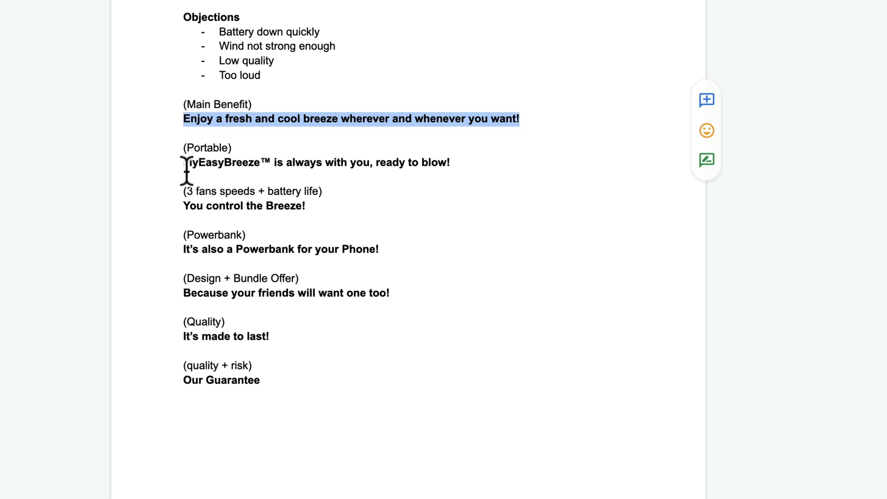
pyautogui.moveTo(183, 163); pyautogui.dragTo(472, 165)
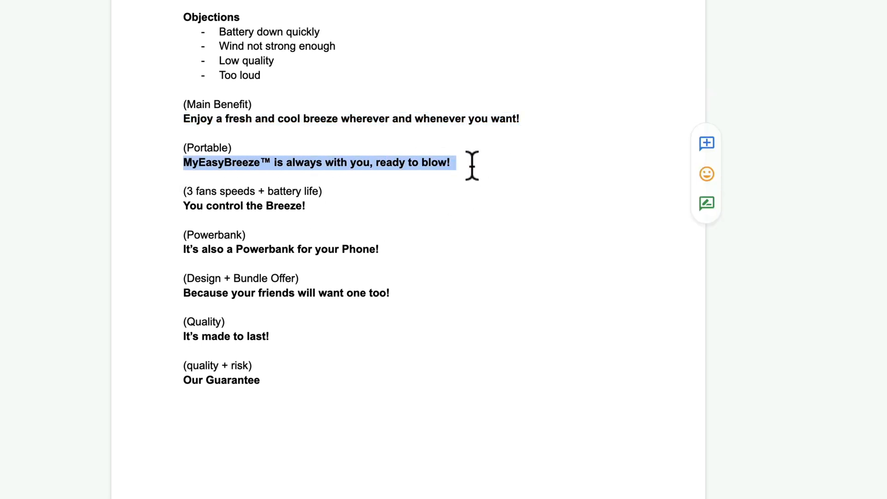
pyautogui.click(283, 149)
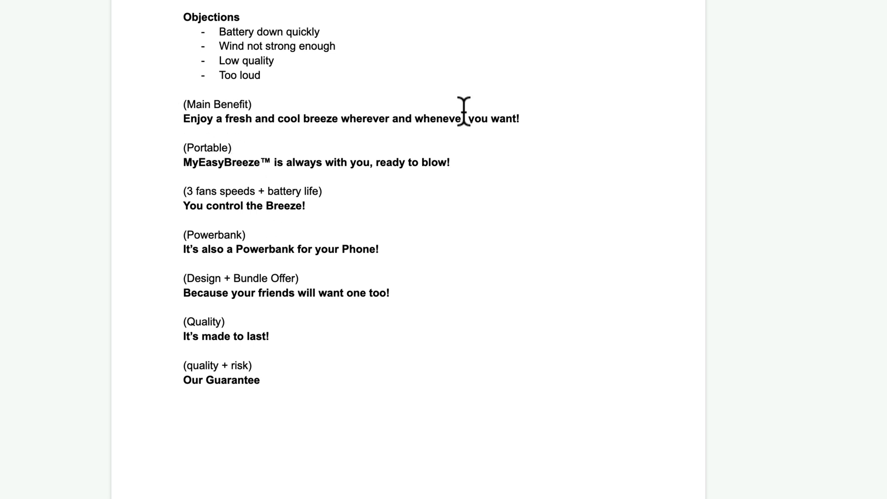
pyautogui.click(537, 122)
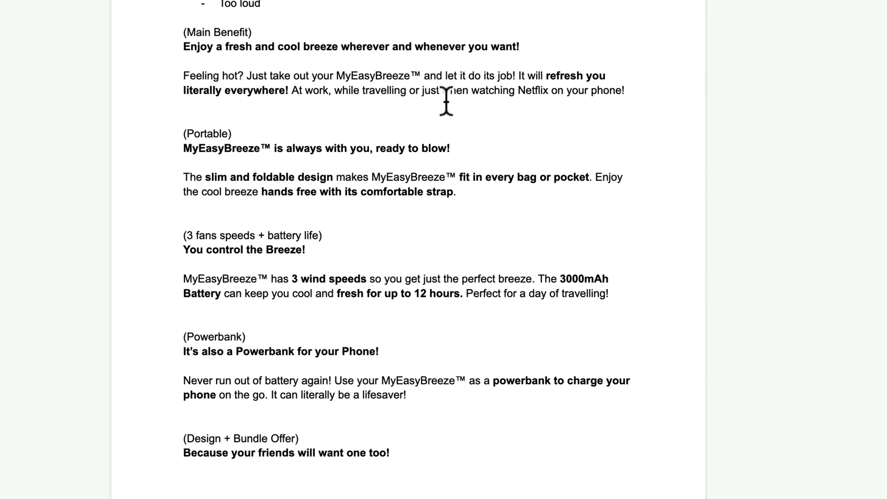
# Scroll through the body copy under the headlines, down to the Portable section.
pyautogui.scroll(-2, 552, 93)
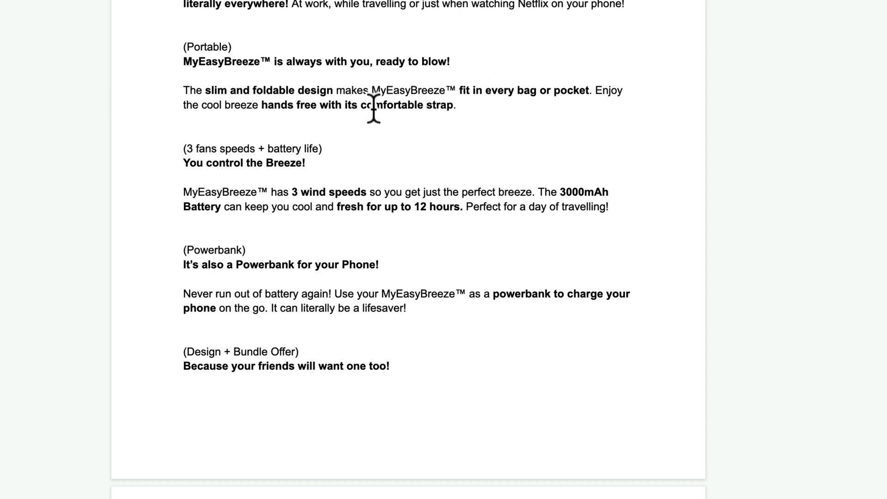
pyautogui.scroll(-2, 342, 194)
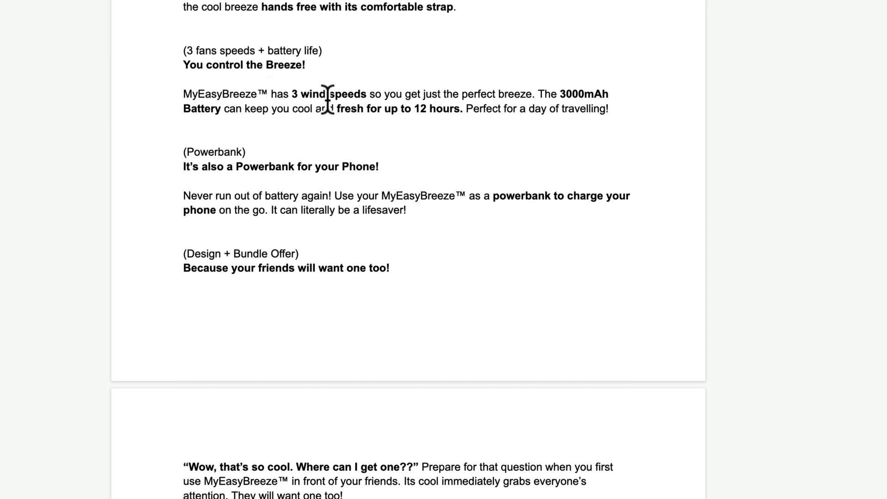
pyautogui.scroll(4, 326, 92)
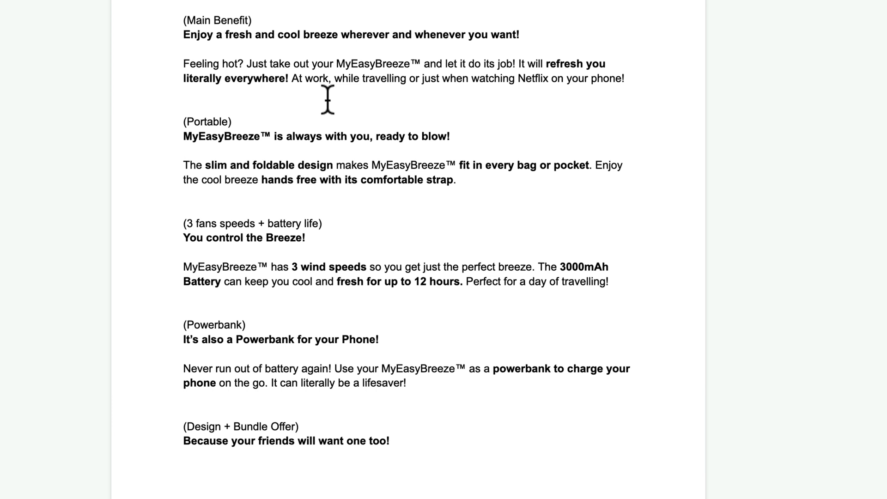
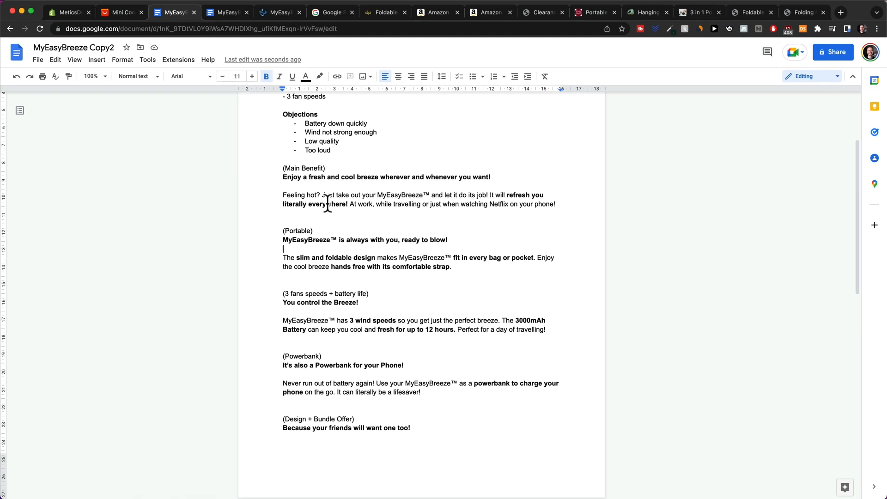
# Inspect the AliExpress fan listing's product image and open its 0:53 video source in a new tab.
pyautogui.click(128, 15)
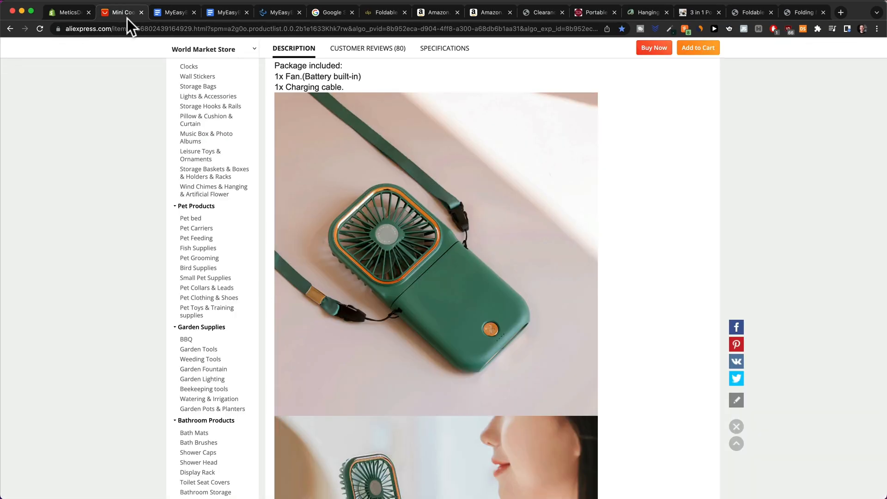
pyautogui.scroll(15, 411, 229)
pyautogui.scroll(1, 407, 230)
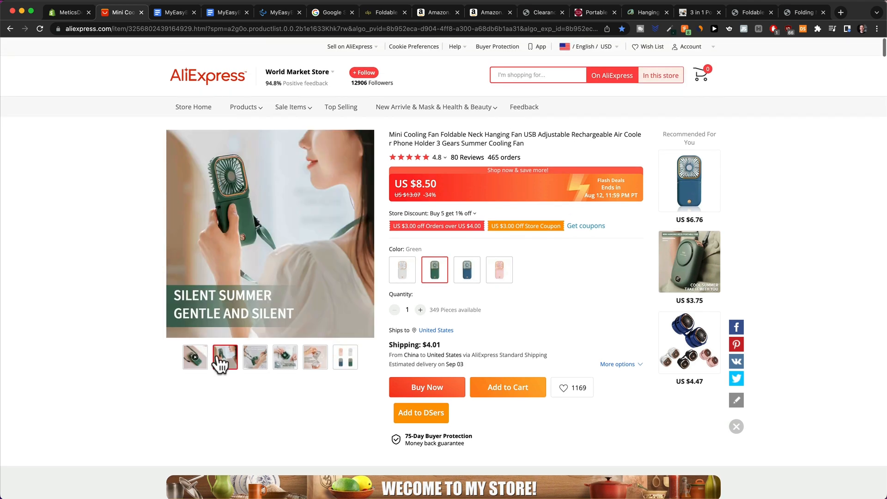
pyautogui.moveTo(191, 359)
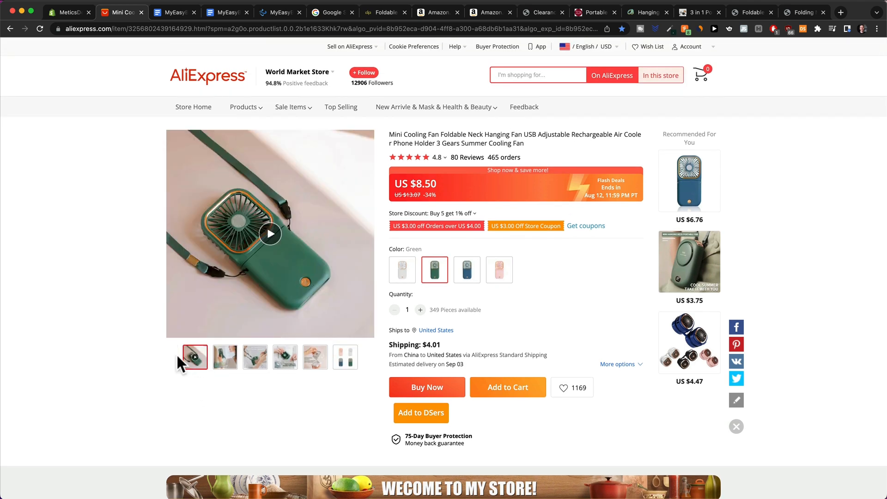
pyautogui.moveTo(224, 365)
pyautogui.rightClick(304, 273)
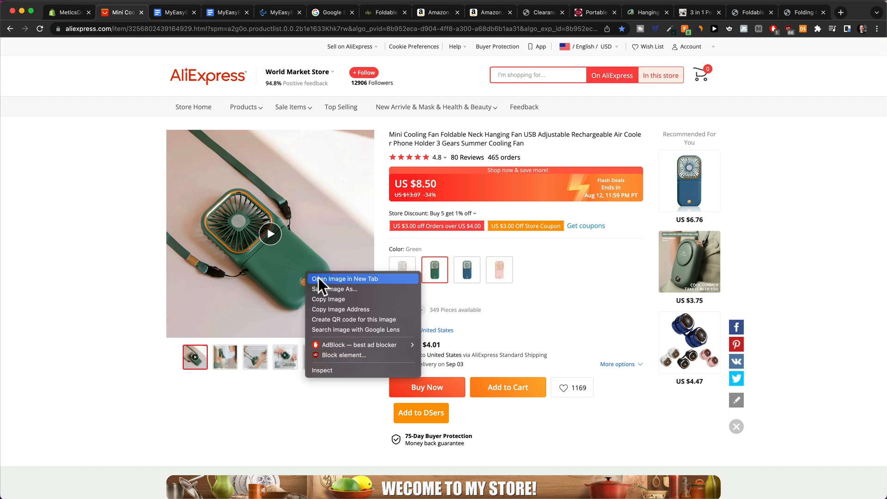
pyautogui.click(336, 369)
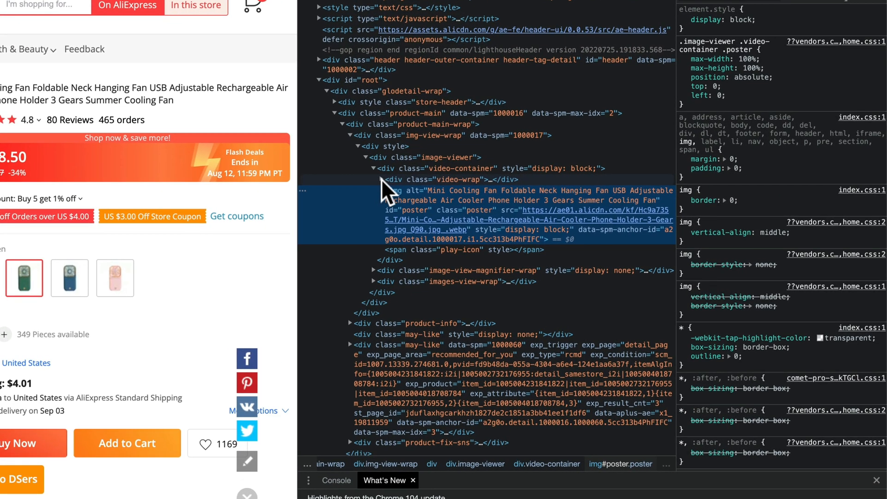
pyautogui.click(381, 180)
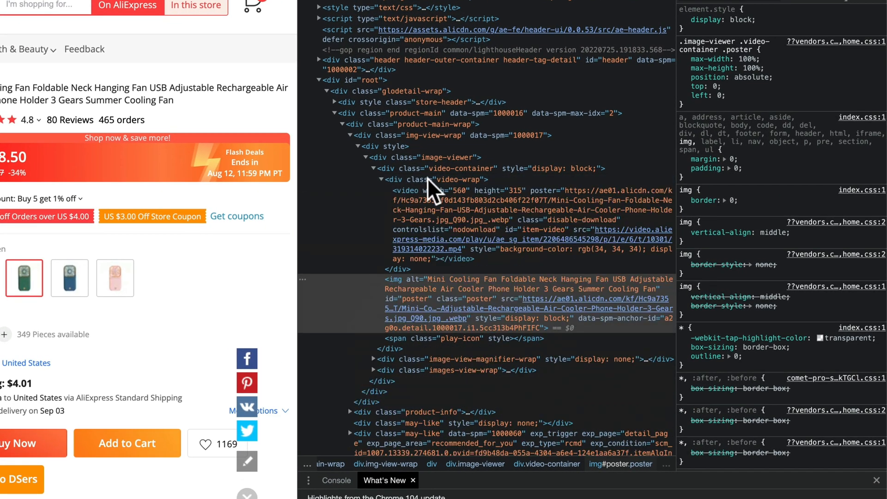
pyautogui.rightClick(571, 237)
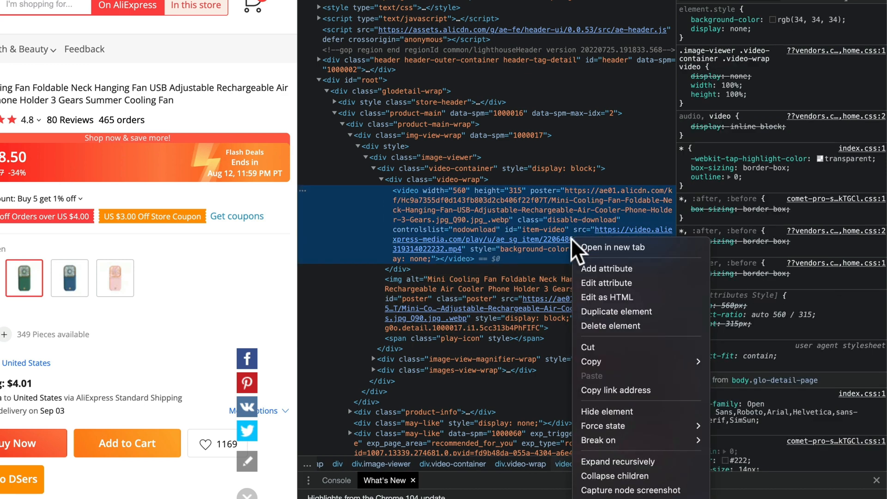
pyautogui.click(612, 249)
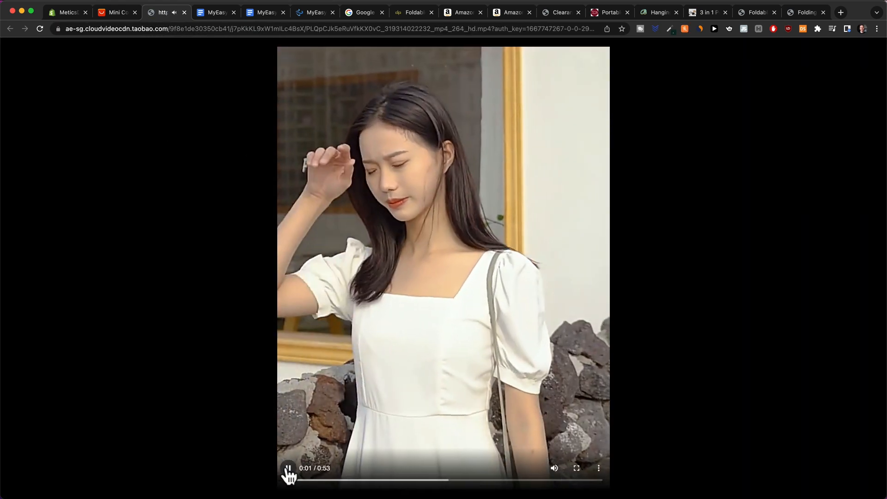
# Pause the product video and download it as an mp4.
pyautogui.click(288, 469)
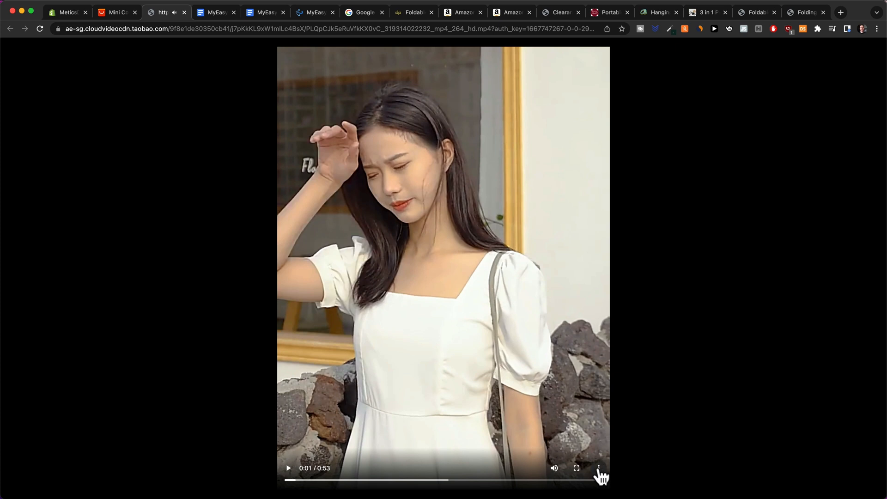
pyautogui.click(599, 469)
pyautogui.click(568, 424)
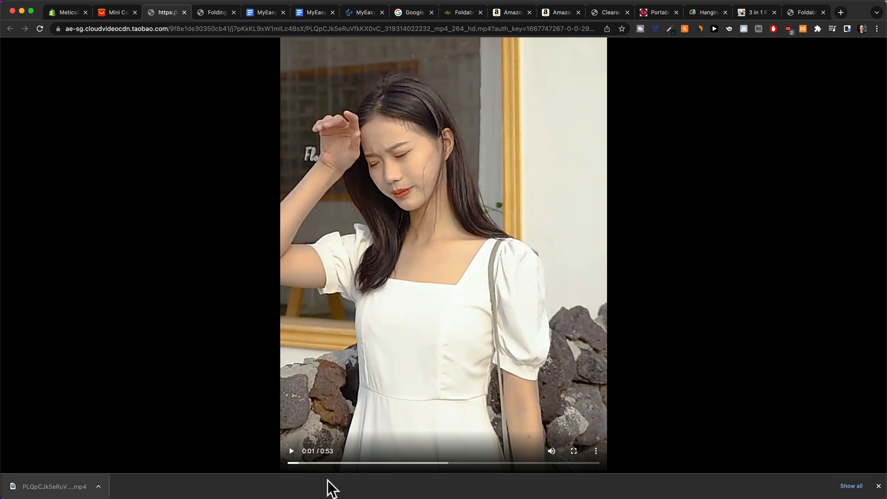
# Search the web for 'gif creator' and open Ezgif's Animated GIF Maker.
pyautogui.click(255, 28)
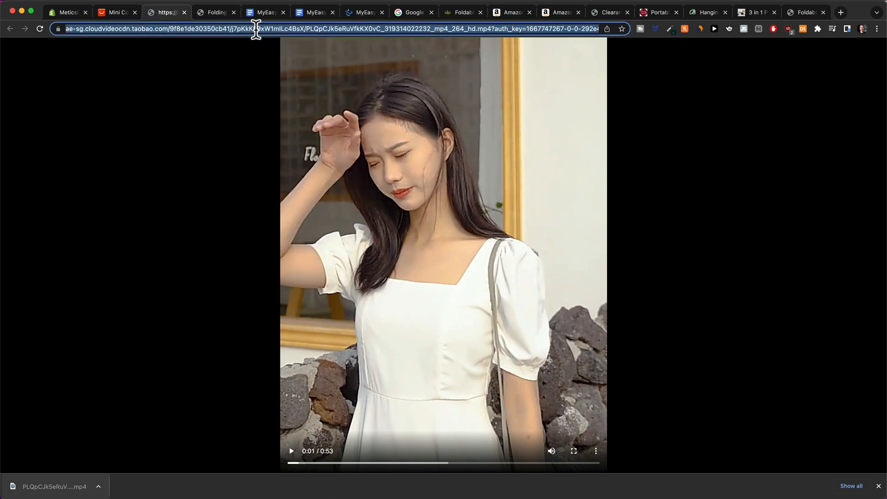
pyautogui.write('gif')
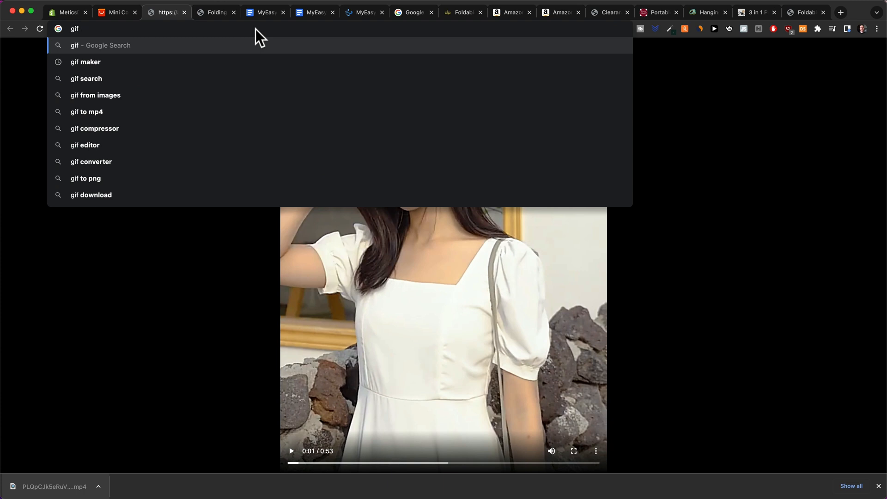
pyautogui.write(' creator')
pyautogui.press('Return')
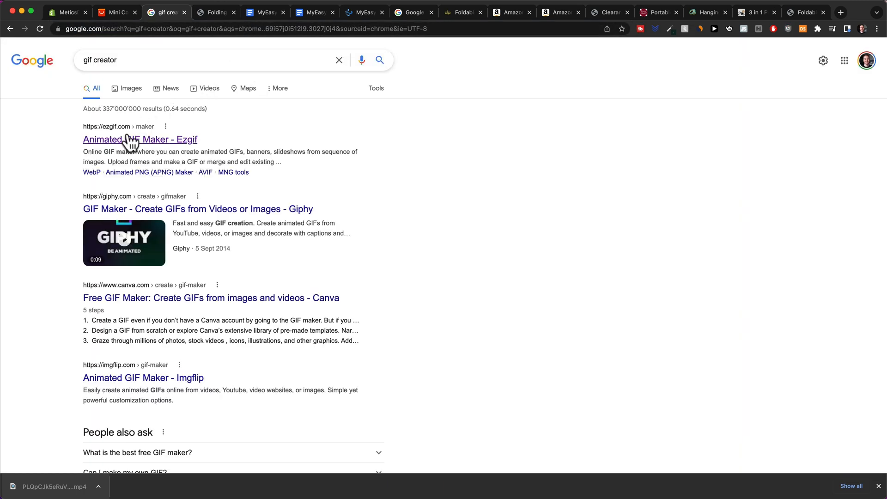
pyautogui.click(131, 139)
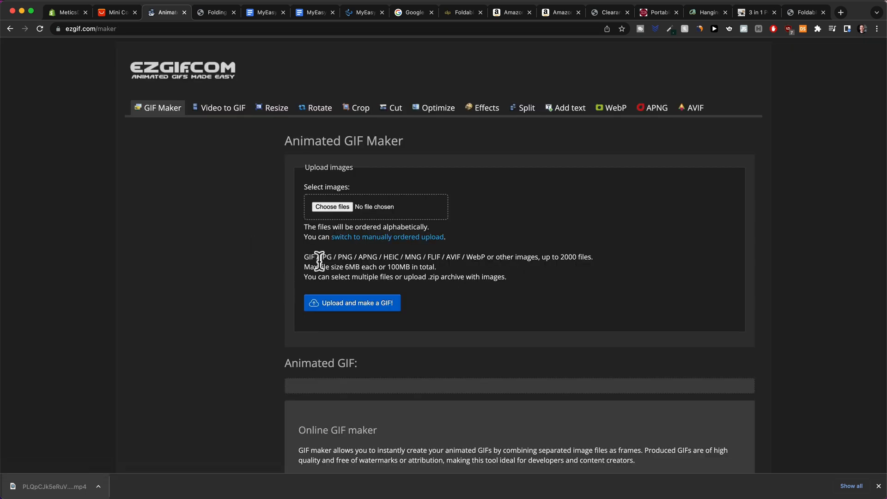
# Upload the downloaded product mp4 to Ezgif's Video to GIF converter and scrub through the muted preview.
pyautogui.moveTo(51, 487); pyautogui.dragTo(341, 197)
pyautogui.click(350, 305)
pyautogui.click(411, 282)
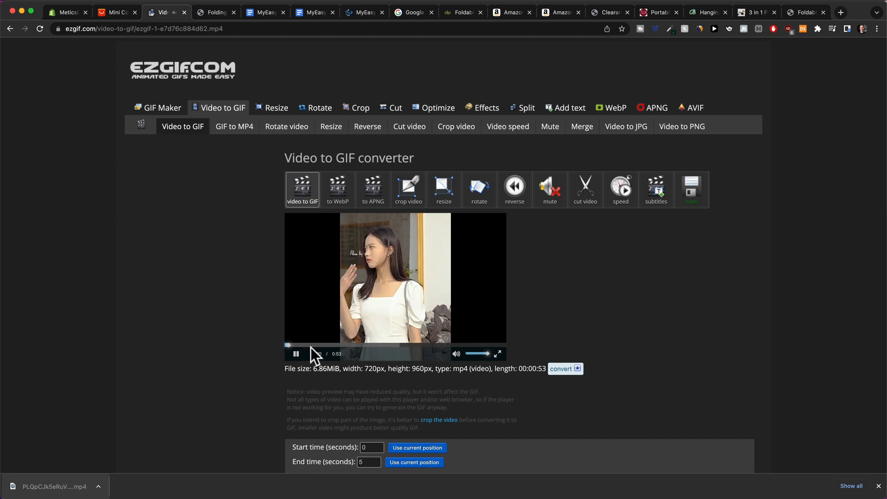
pyautogui.click(300, 355)
pyautogui.click(459, 354)
pyautogui.click(294, 355)
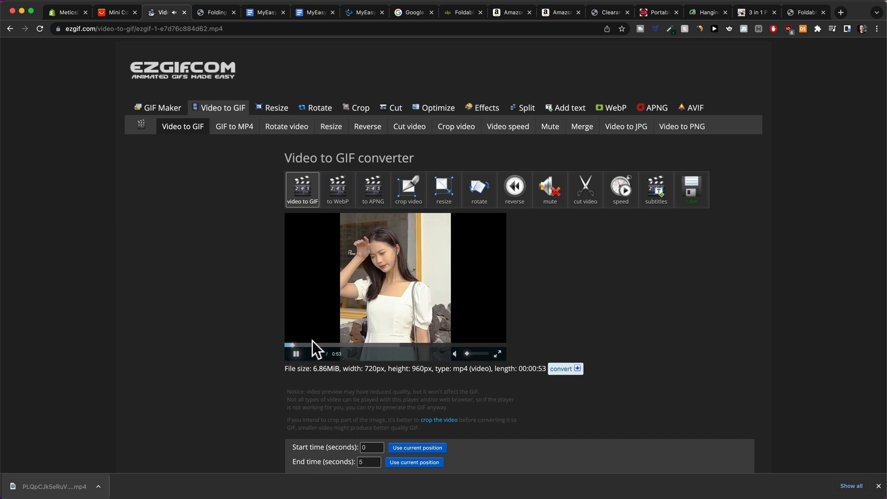
pyautogui.click(307, 345)
pyautogui.click(418, 345)
pyautogui.click(334, 345)
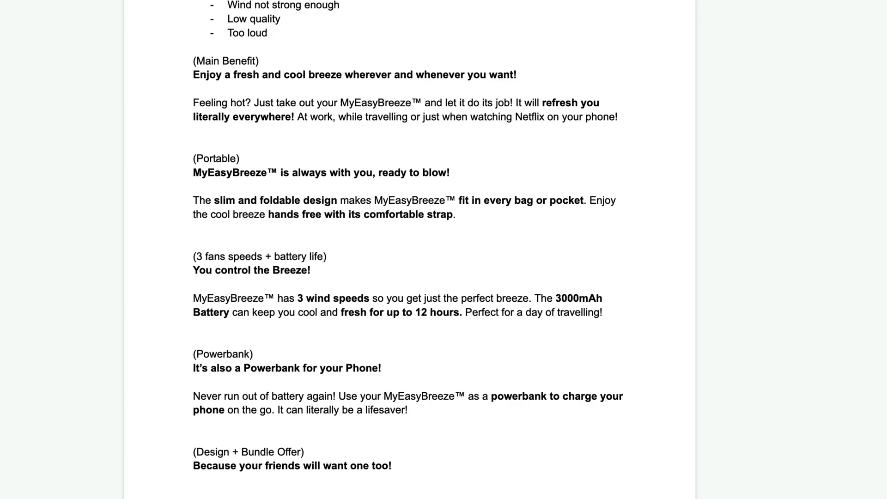
pyautogui.scroll(5, 226, 92)
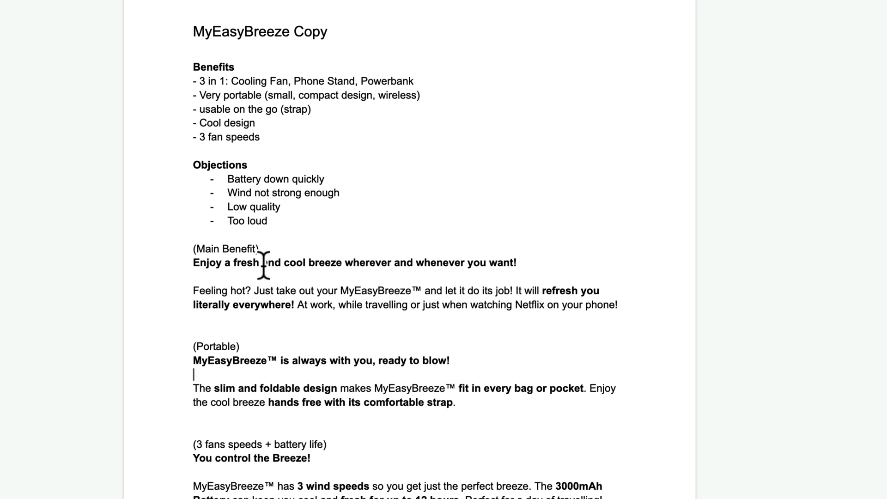
pyautogui.scroll(-1, 275, 317)
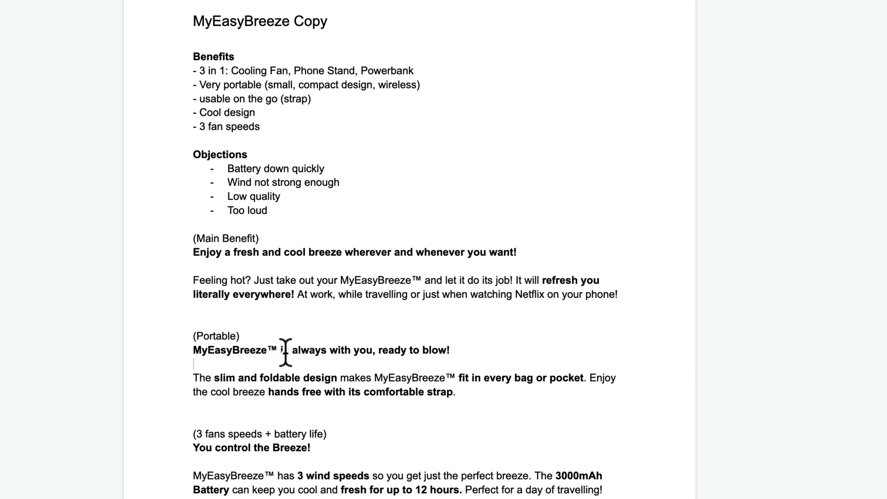
pyautogui.moveTo(285, 352); pyautogui.dragTo(430, 350)
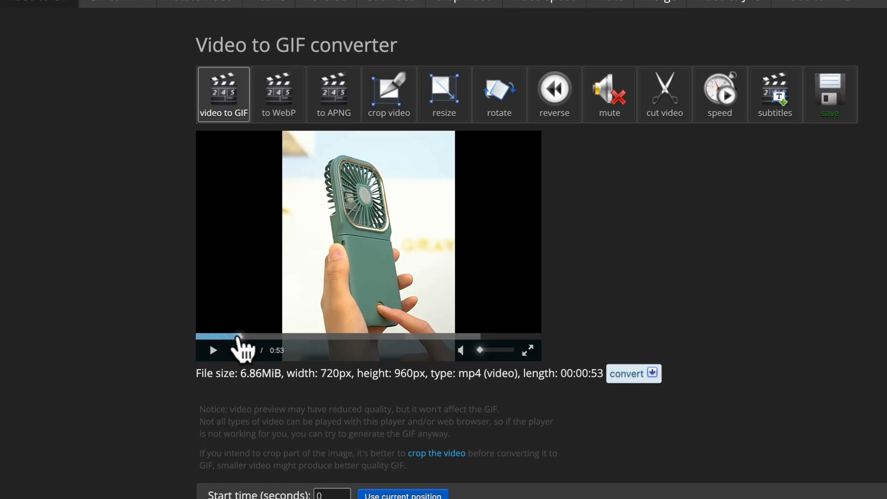
# Scrub the preview from the handbag scene to the handheld fan to pick the clip.
pyautogui.click(235, 336)
pyautogui.moveTo(236, 338); pyautogui.dragTo(220, 341)
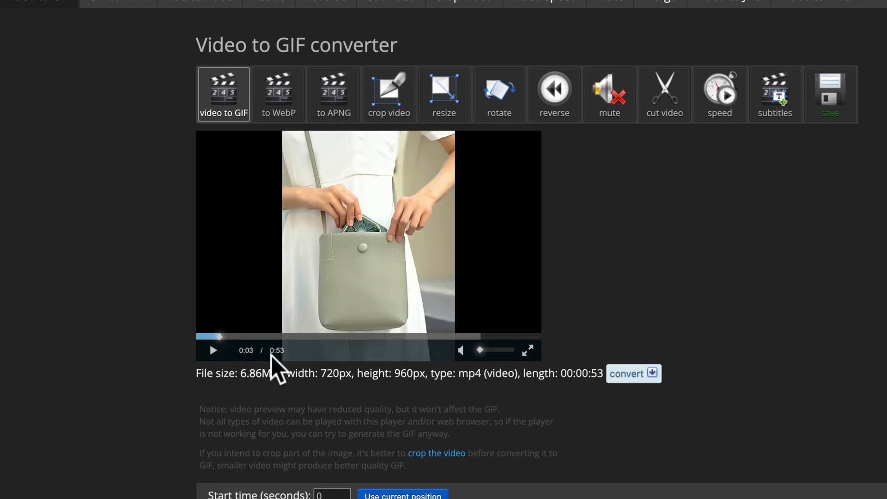
pyautogui.scroll(-2, 301, 379)
pyautogui.scroll(-1, 347, 390)
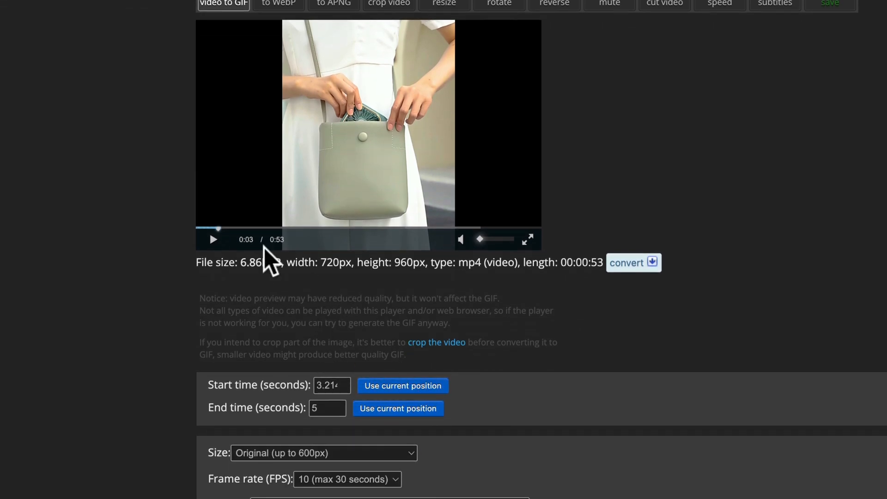
pyautogui.click(224, 227)
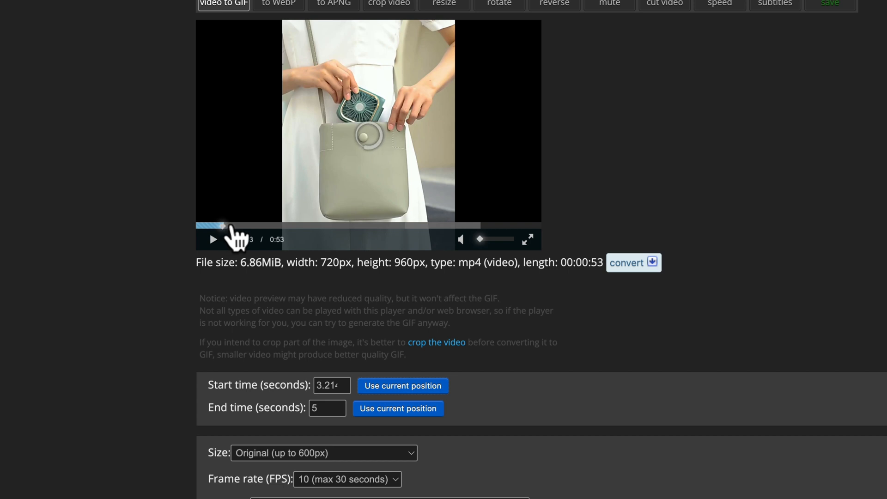
pyautogui.moveTo(231, 226); pyautogui.dragTo(250, 227)
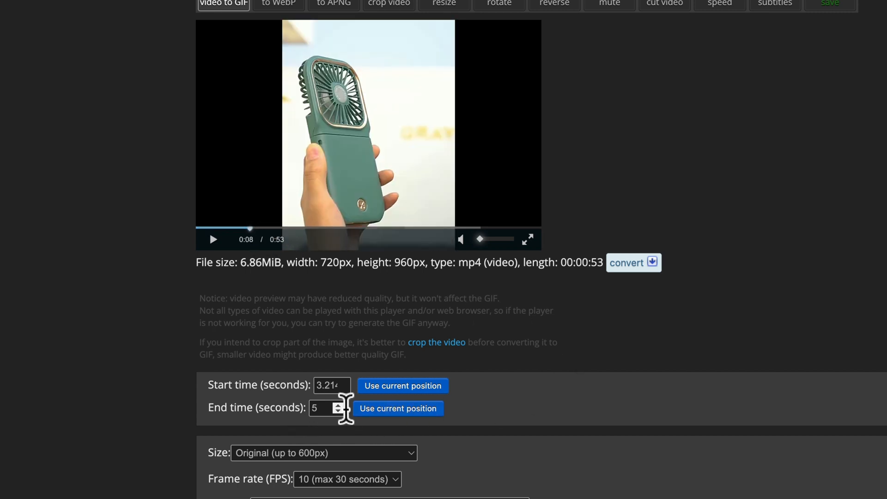
pyautogui.scroll(-5, 543, 377)
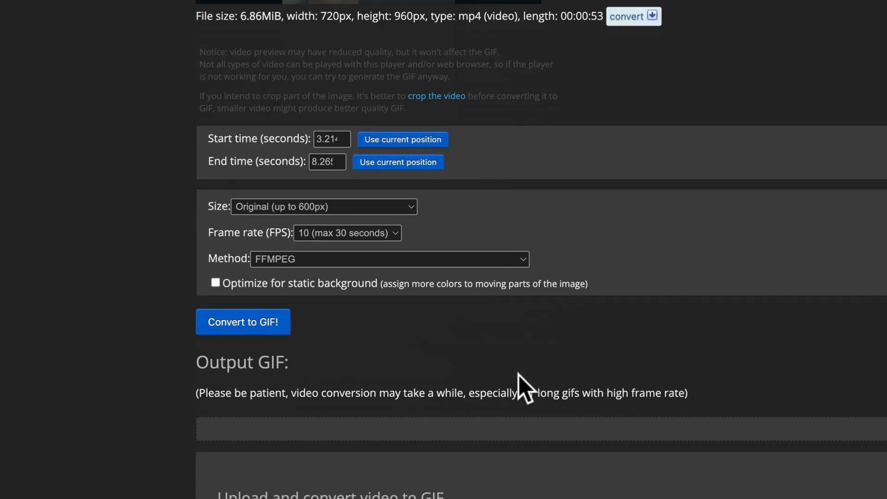
# Convert the roughly 3.2–8.3 s clip into a 600×800, 51-frame GIF and save it.
pyautogui.click(250, 325)
pyautogui.scroll(-4, 525, 360)
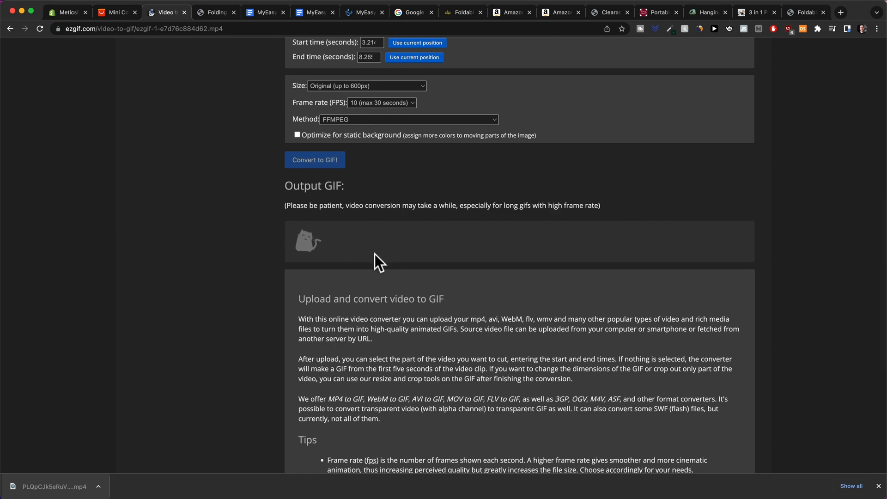
pyautogui.scroll(-4, 378, 253)
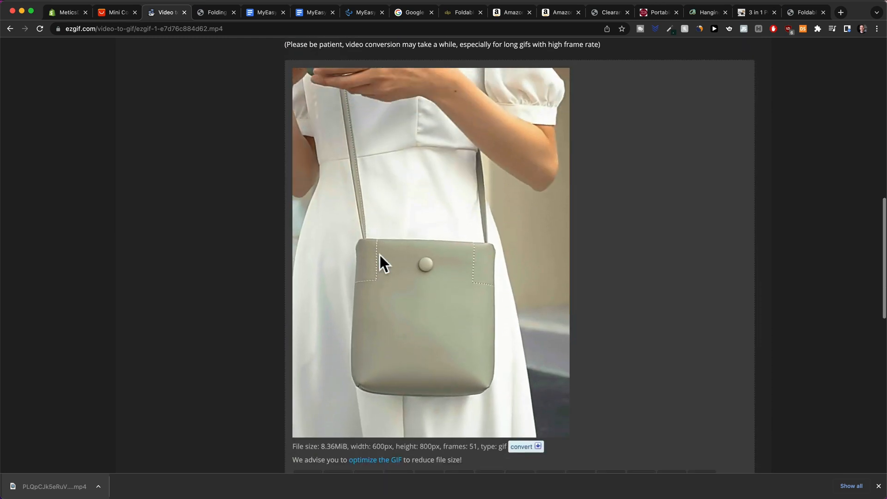
pyautogui.scroll(1, 460, 319)
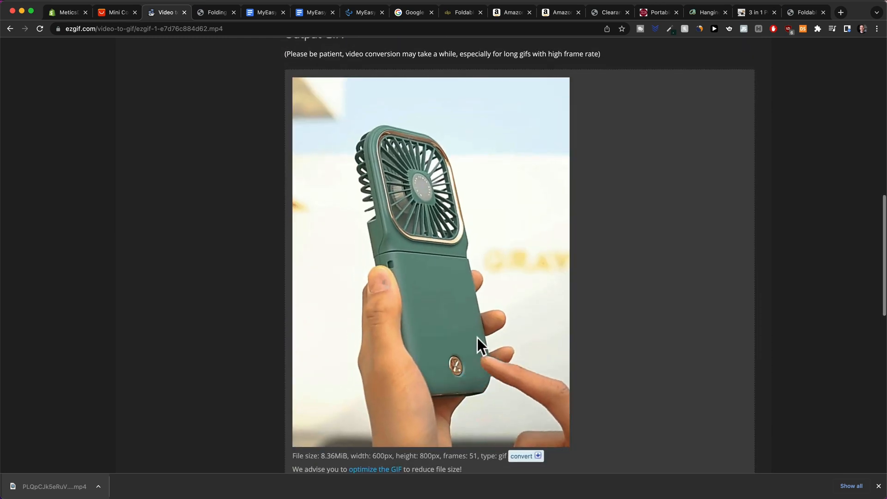
pyautogui.scroll(12, 478, 344)
pyautogui.click(689, 192)
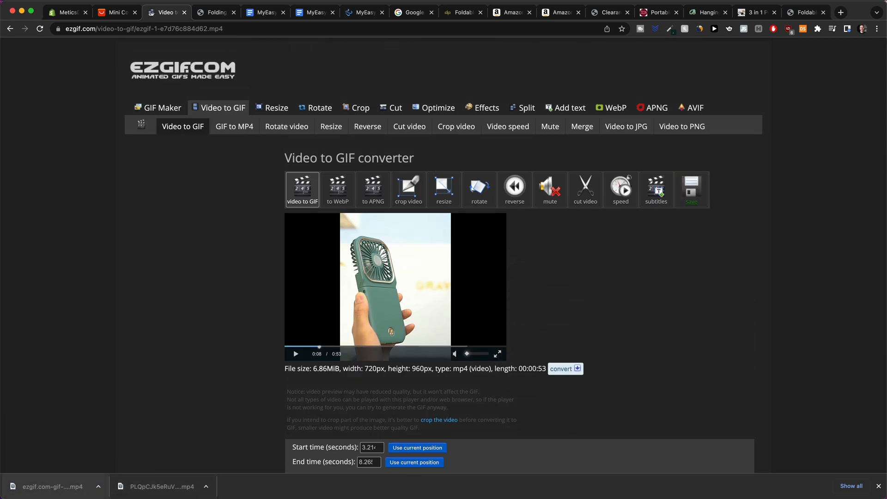
# Back in the MyEasyBreeze Copy2 doc, select the Main Benefit and Portable headlines.
pyautogui.click(255, 13)
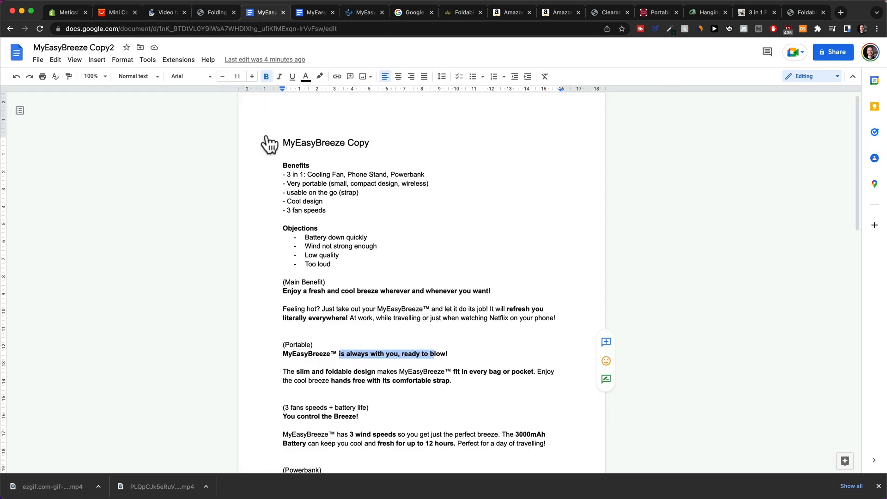
pyautogui.scroll(-3, 319, 338)
pyautogui.moveTo(285, 222); pyautogui.dragTo(488, 223)
pyautogui.moveTo(283, 286); pyautogui.dragTo(463, 287)
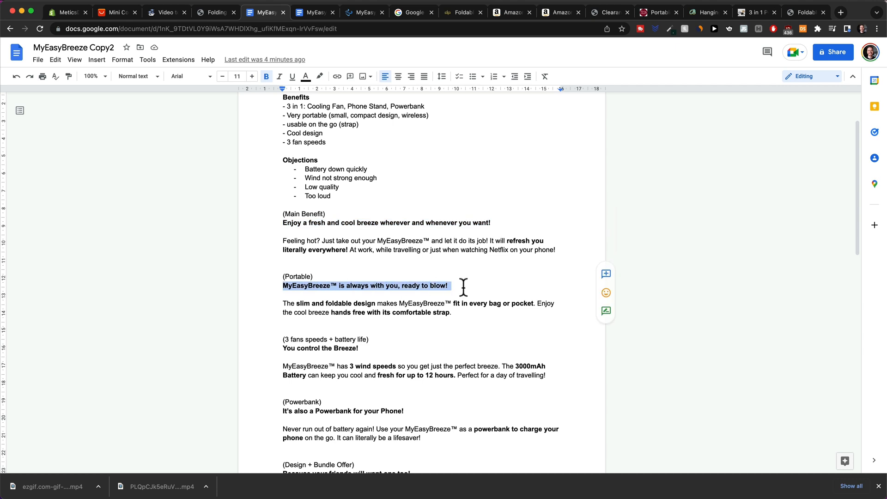
pyautogui.scroll(-3, 400, 284)
pyautogui.click(383, 290)
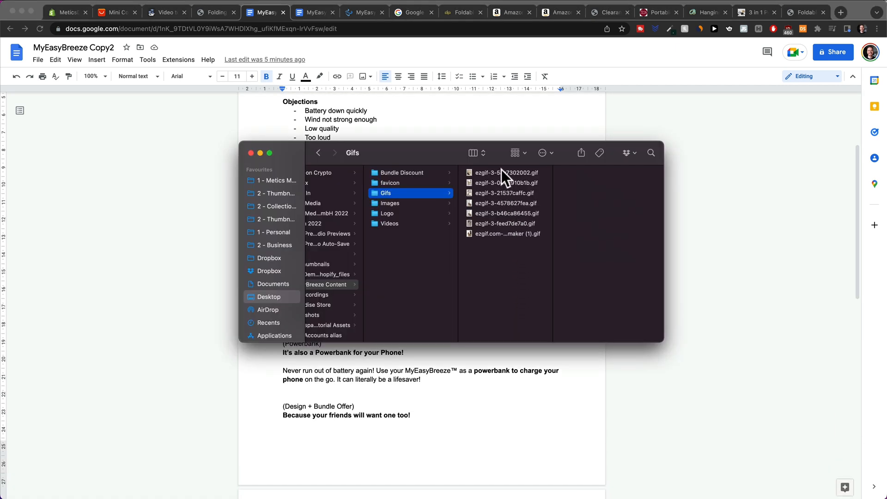
# Preview the fan GIFs and the stand and strap product images full size in Finder.
pyautogui.click(501, 170)
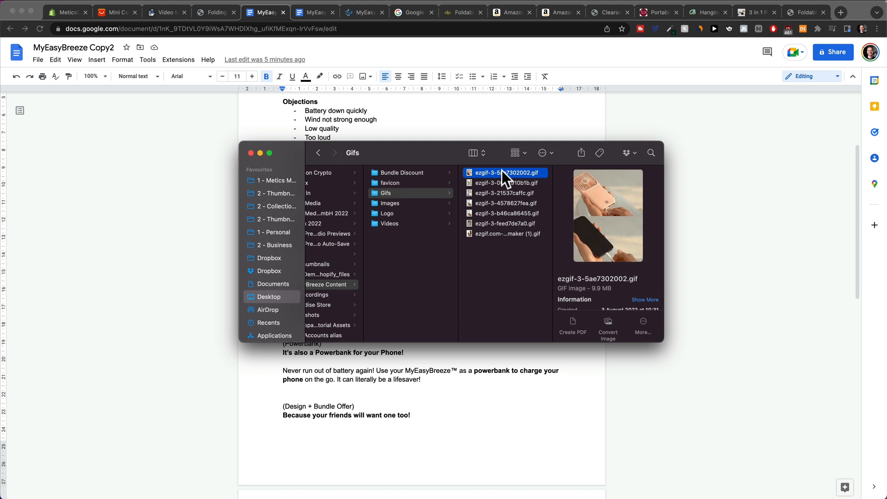
pyautogui.press('space')
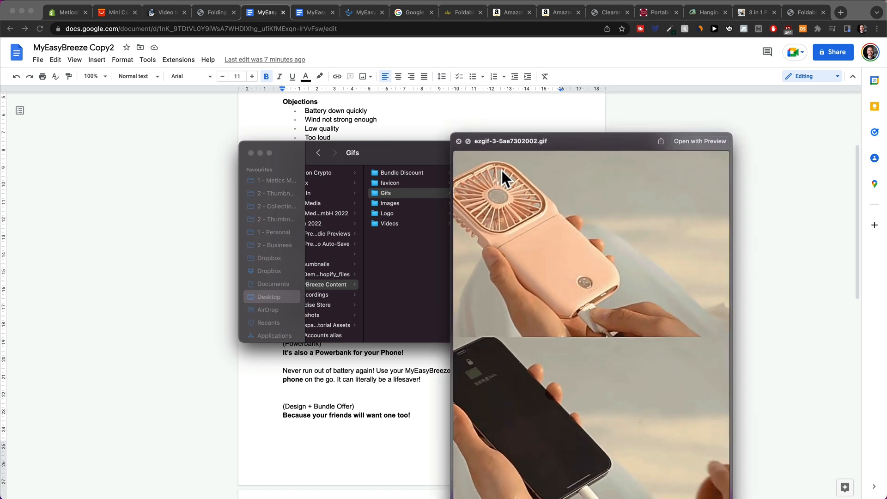
pyautogui.press('Down')
pyautogui.press('Down')
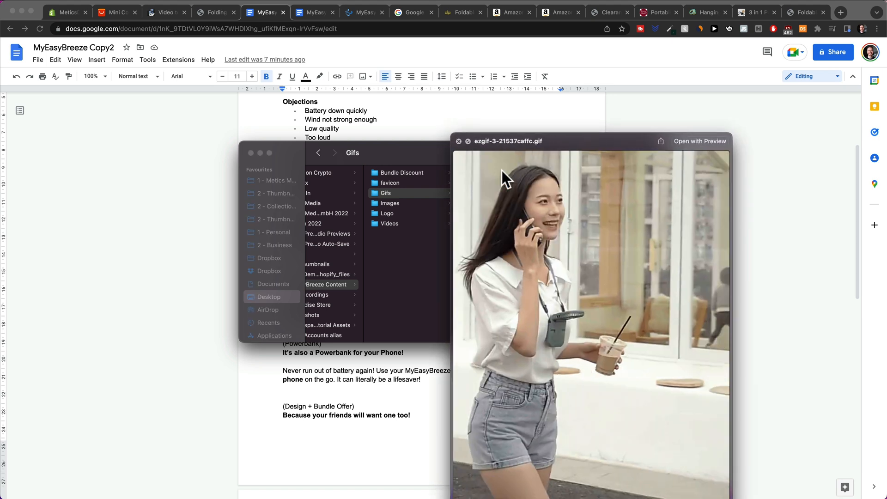
pyautogui.press('Down')
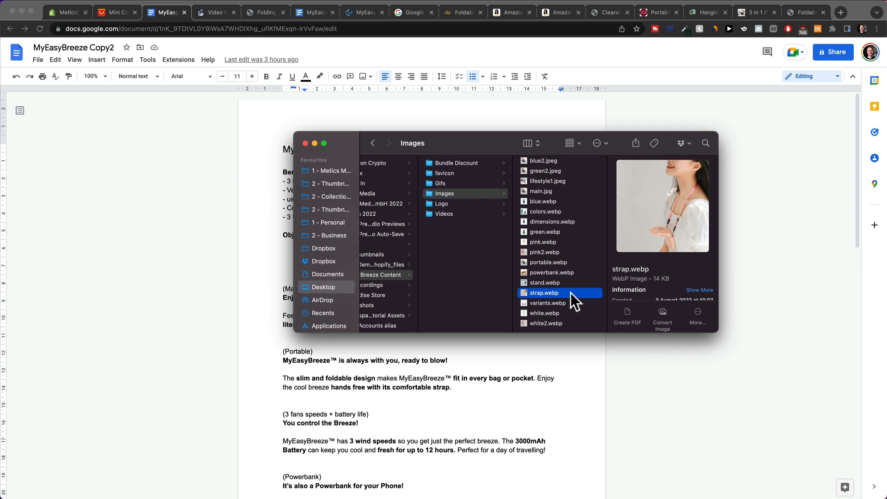
pyautogui.click(561, 281)
pyautogui.press('space')
pyautogui.press('Down')
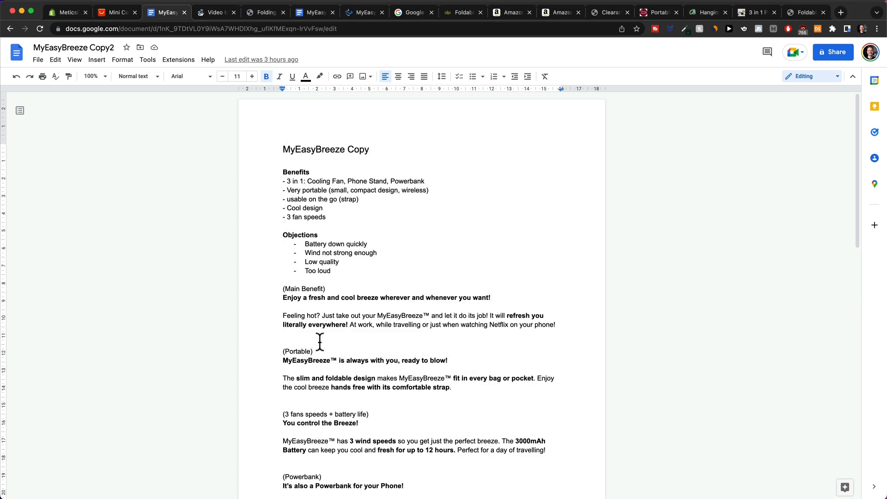
# Select the sales copy from Main Benefit through 'usage.' and bring up the Shopify product page.
pyautogui.scroll(-3, 319, 342)
pyautogui.moveTo(282, 174); pyautogui.dragTo(325, 409)
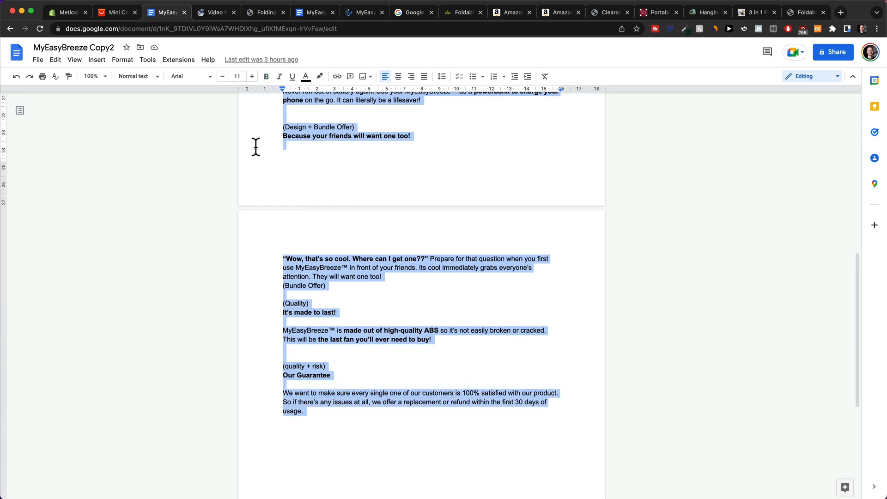
pyautogui.click(72, 9)
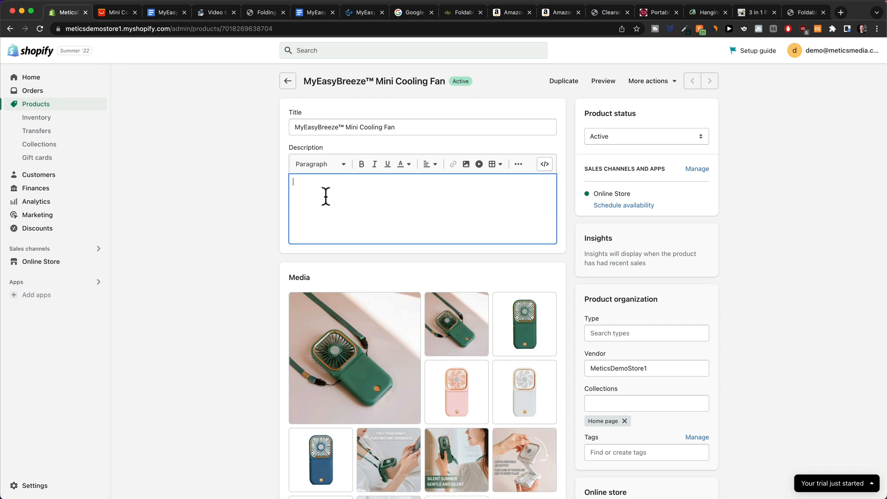
# Paste the fan sales copy into the empty Description and add a blank line under the first headline.
pyautogui.press('super+v')
pyautogui.scroll(4, 512, 188)
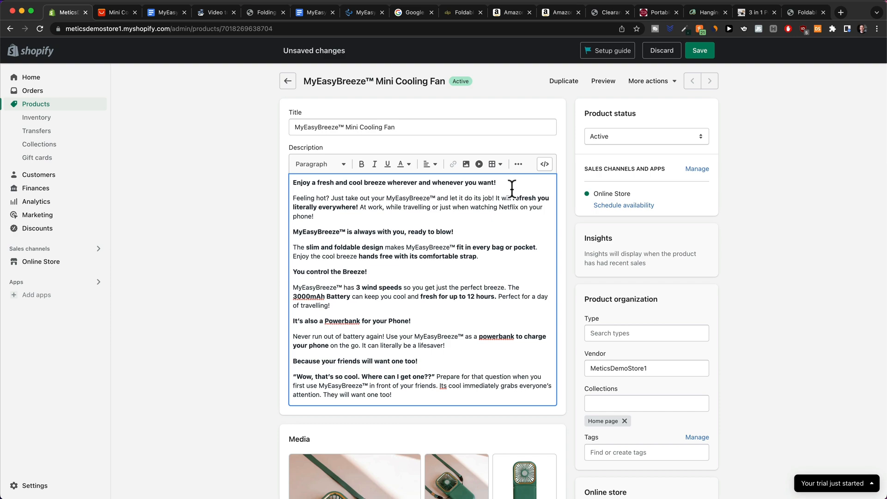
pyautogui.press('Return')
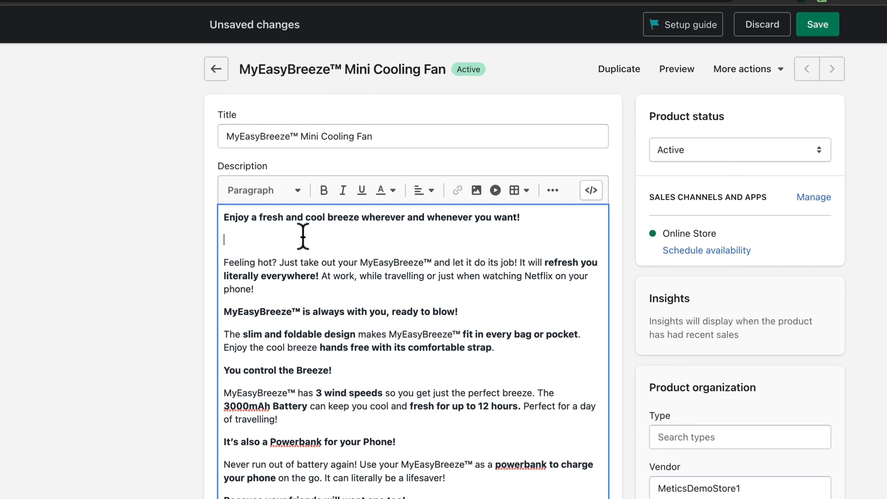
# Upload ezgif.com-gif-maker (1).gif from the Gifs folder and insert it under the opening headline.
pyautogui.click(476, 192)
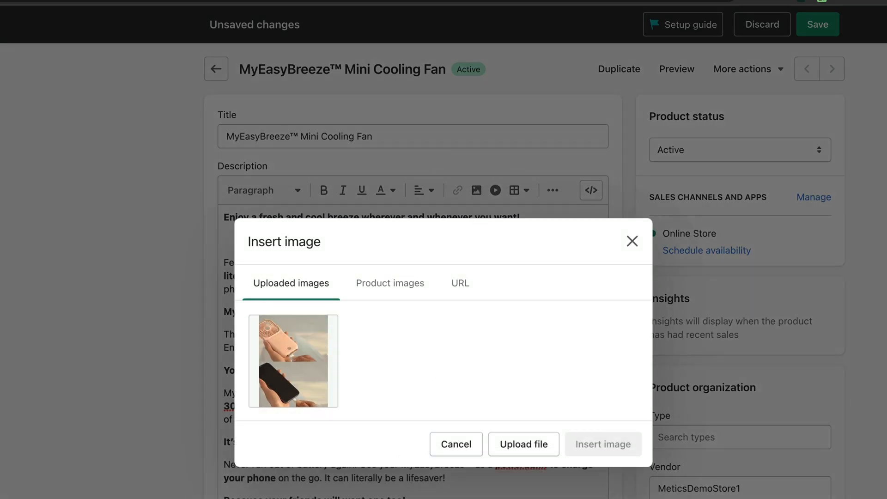
pyautogui.press('super+Tab')
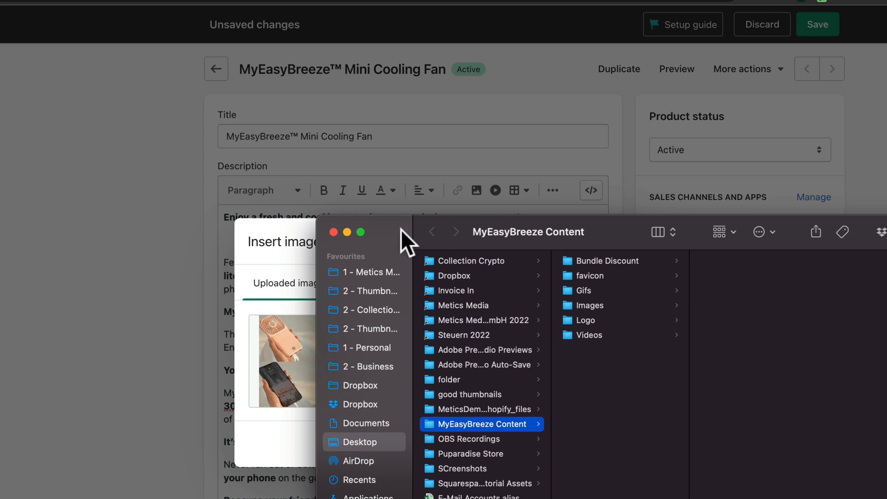
pyautogui.moveTo(401, 230); pyautogui.dragTo(18, 19)
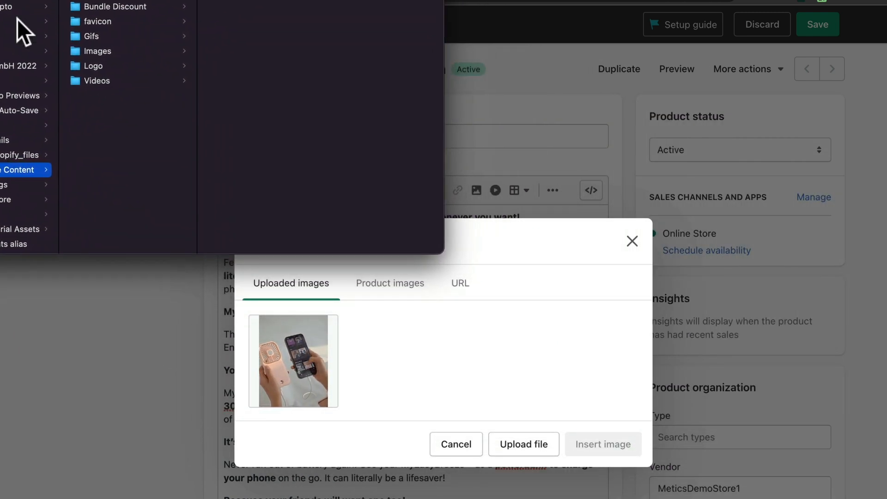
pyautogui.click(106, 35)
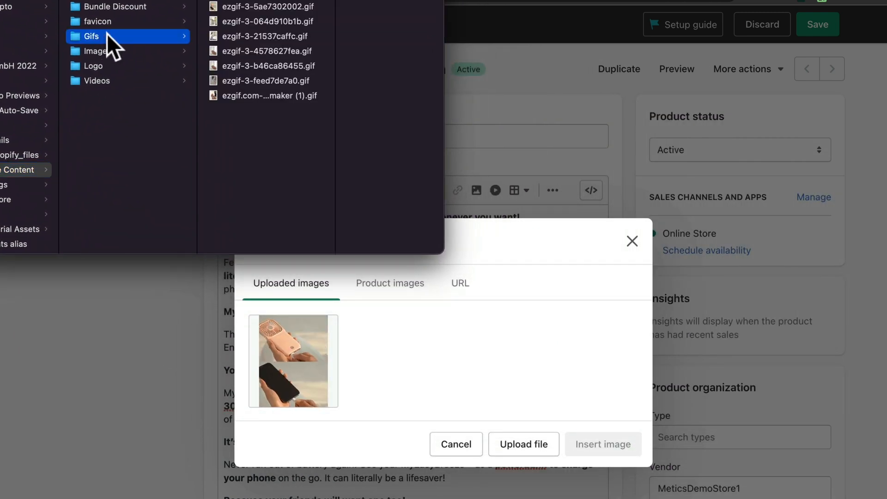
pyautogui.click(265, 97)
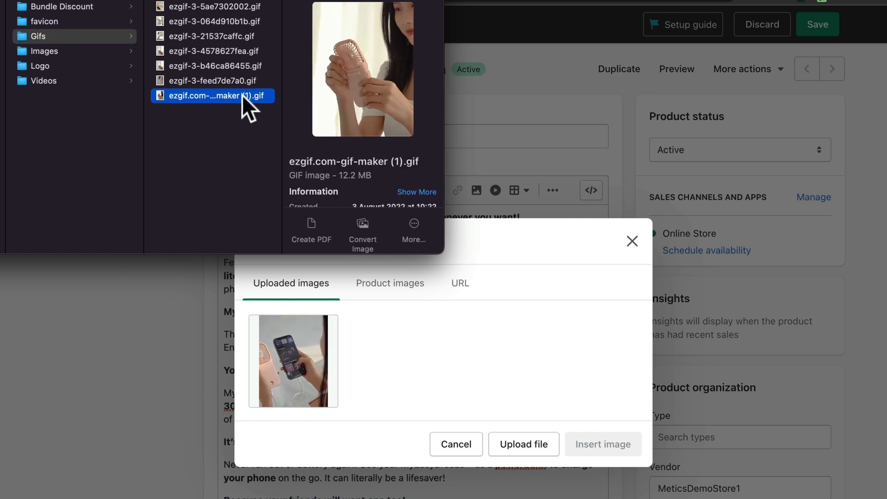
pyautogui.moveTo(244, 96); pyautogui.dragTo(419, 343)
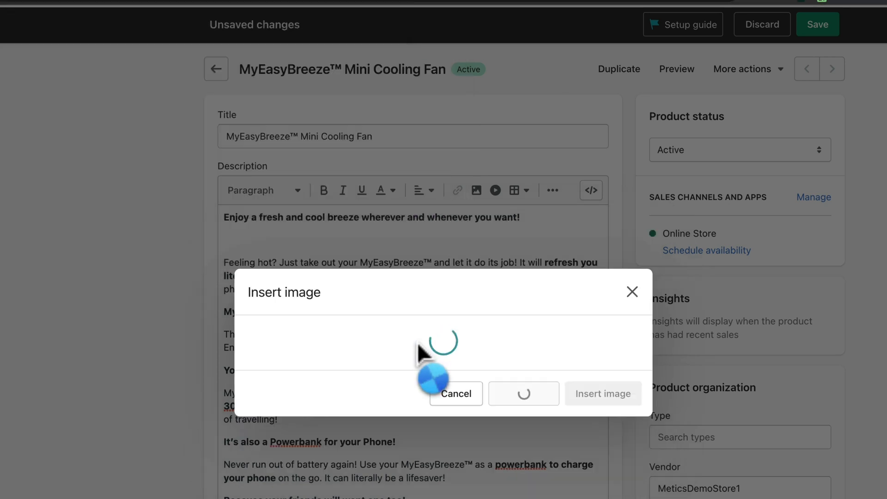
pyautogui.scroll(-3, 347, 244)
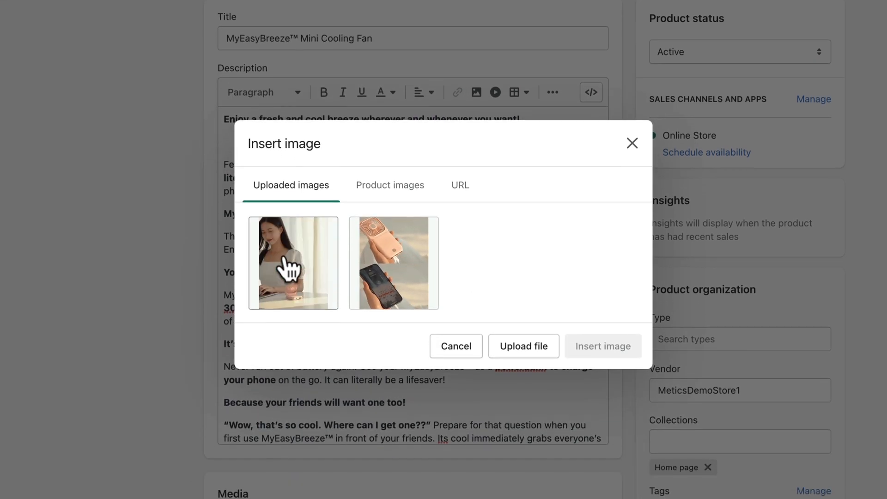
pyautogui.click(291, 213)
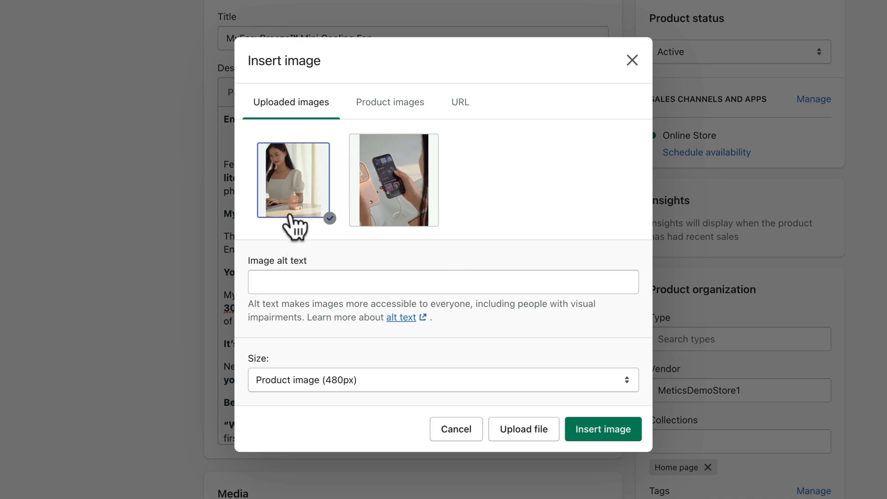
pyautogui.click(603, 429)
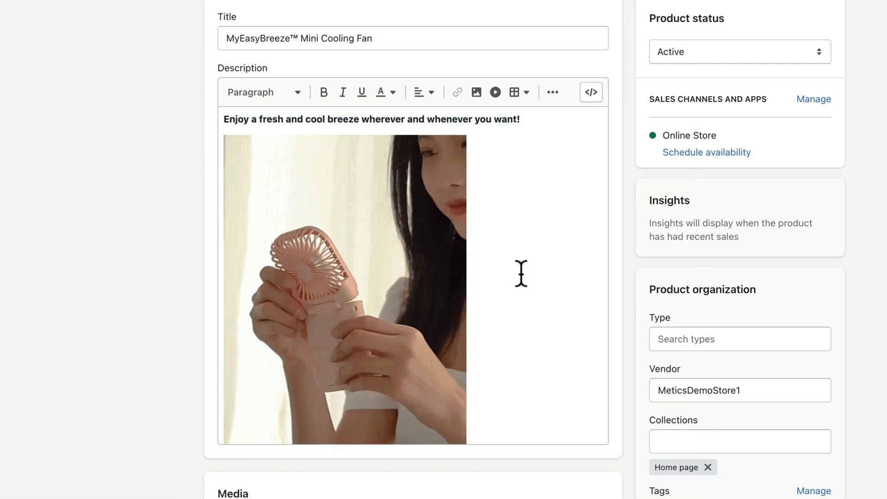
# Add a blank line after the 'ready to blow!' headline.
pyautogui.scroll(-5, 521, 273)
pyautogui.scroll(-2, 521, 272)
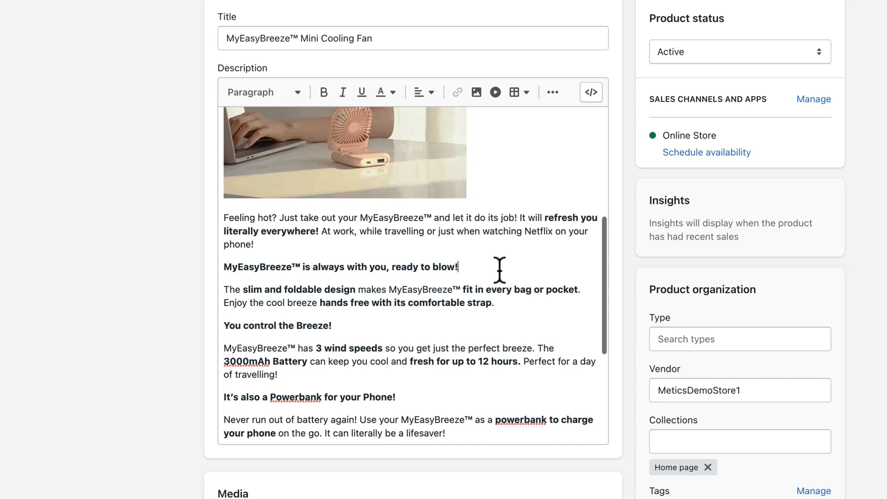
pyautogui.click(498, 273)
pyautogui.press('Return')
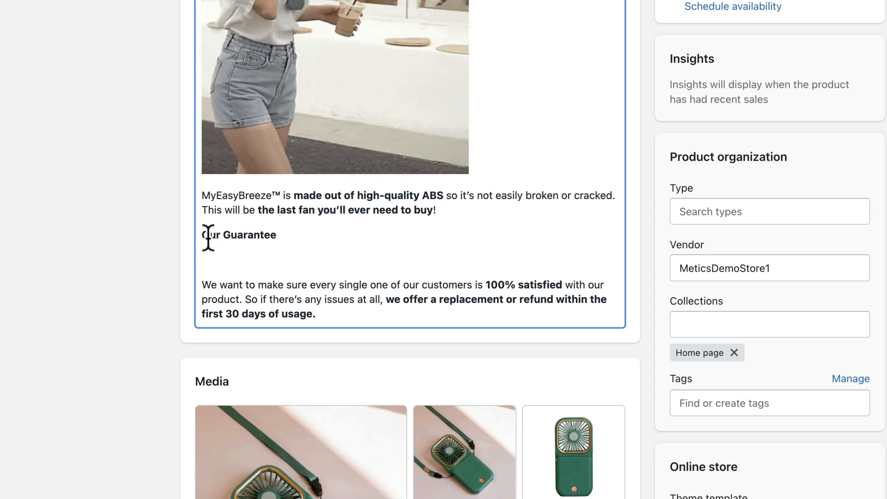
pyautogui.moveTo(204, 235); pyautogui.dragTo(336, 311)
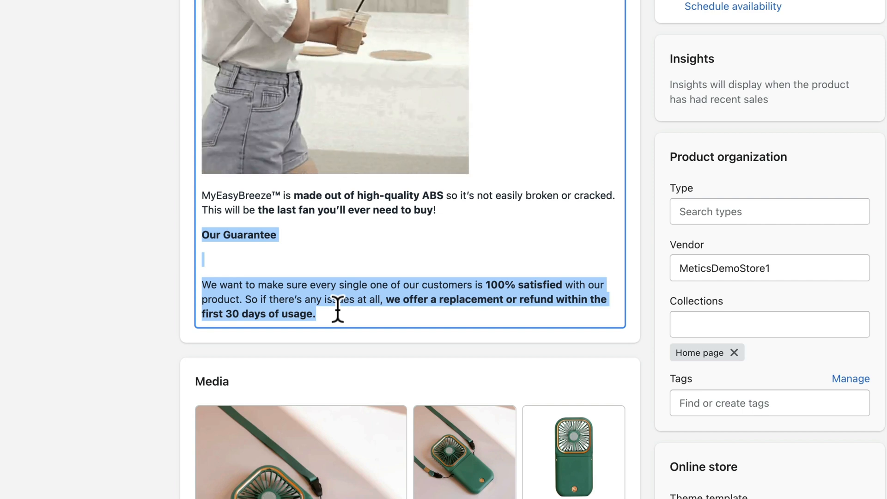
pyautogui.click(338, 309)
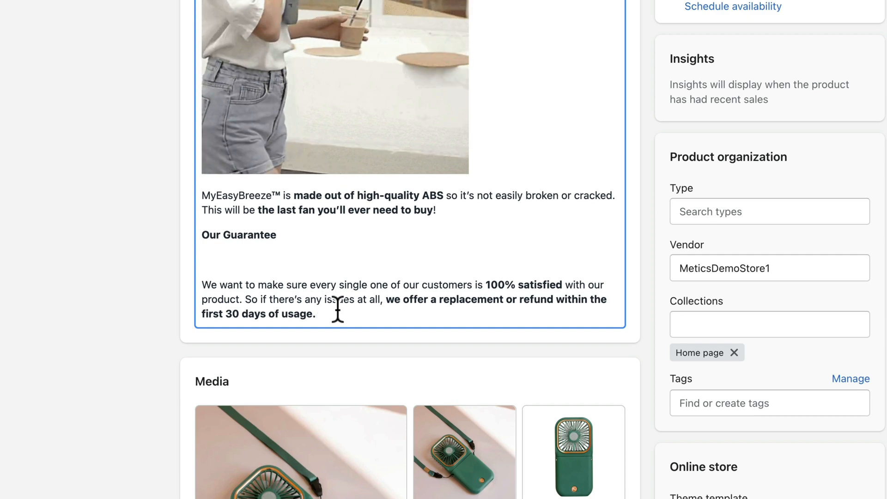
pyautogui.click(276, 259)
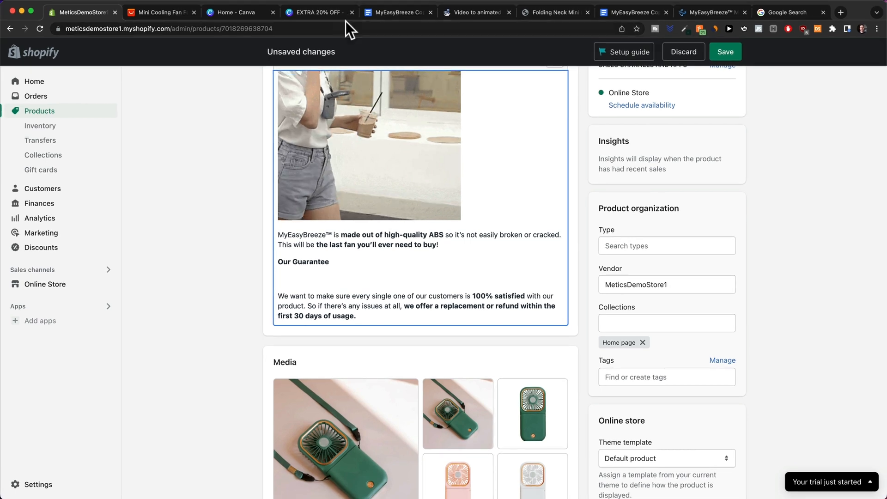
# View both pages of the Canva EXTRA 20% OFF design, then return to the Shopify product editor.
pyautogui.click(318, 13)
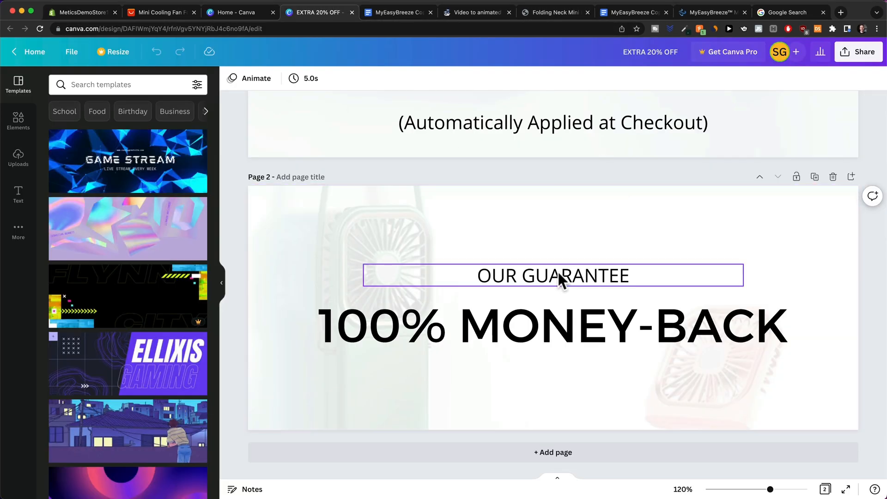
pyautogui.scroll(-5, 559, 274)
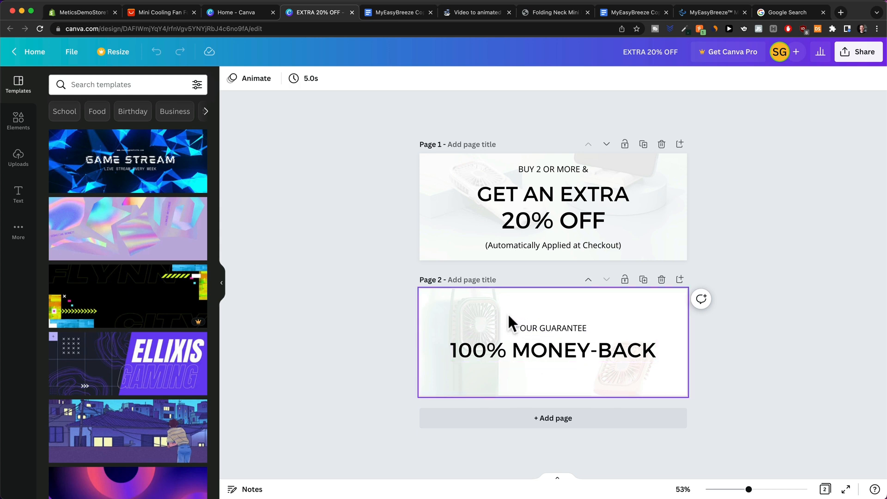
pyautogui.click(81, 13)
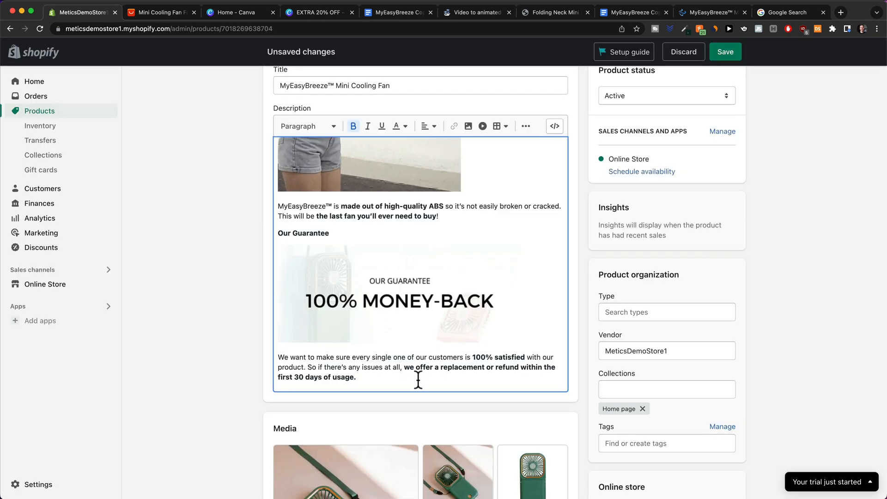
# Add a single blank line above the description's opening 'Enjoy' tagline, then switch to the Canva design.
pyautogui.scroll(15, 418, 380)
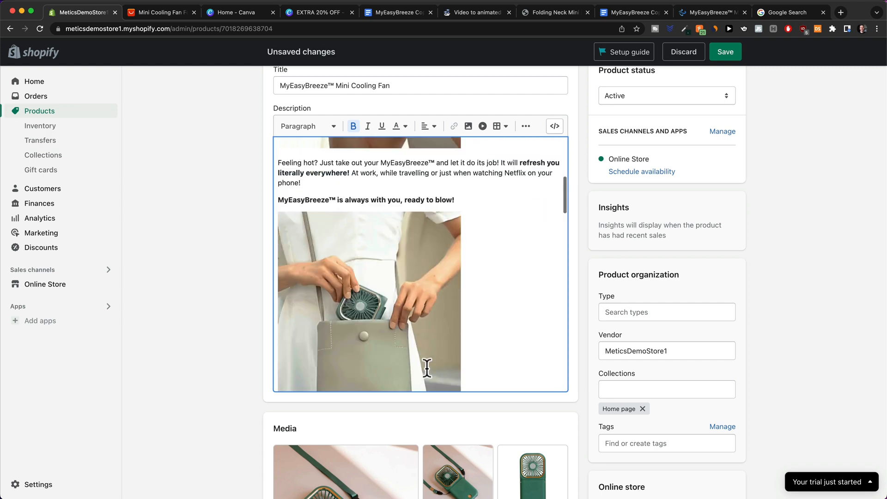
pyautogui.scroll(5, 427, 368)
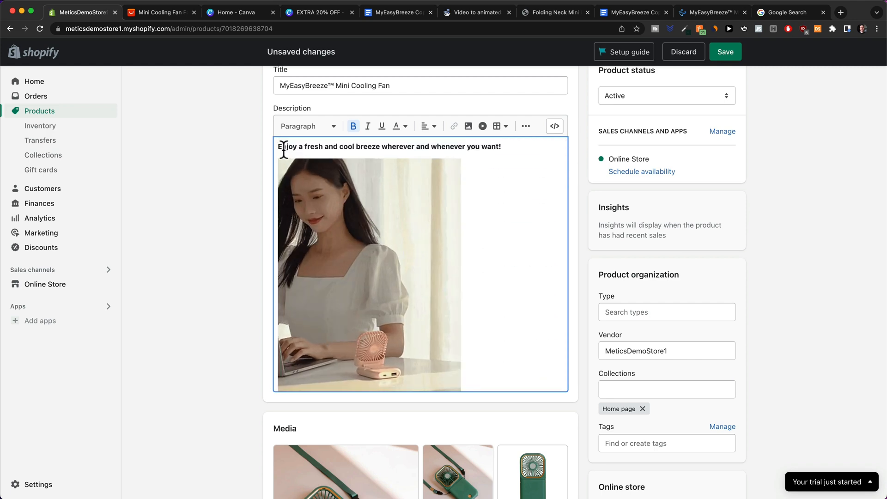
pyautogui.click(278, 147)
pyautogui.press('Return')
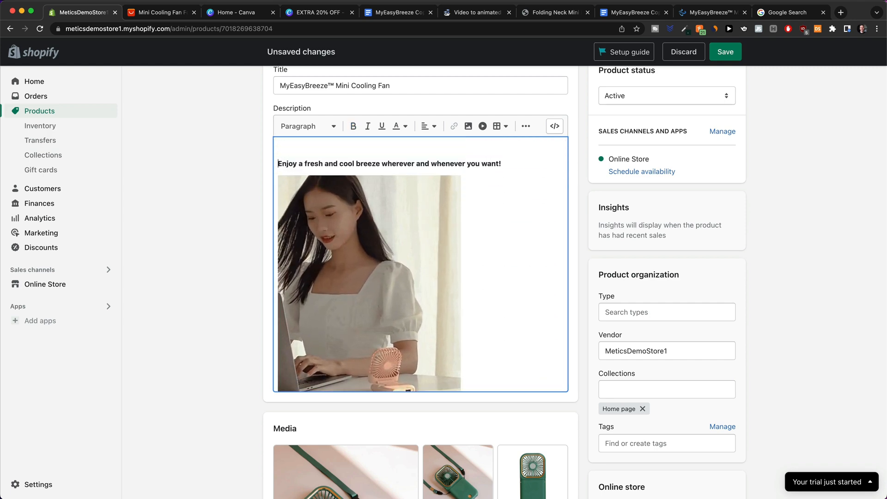
pyautogui.press('Return')
pyautogui.press('Up')
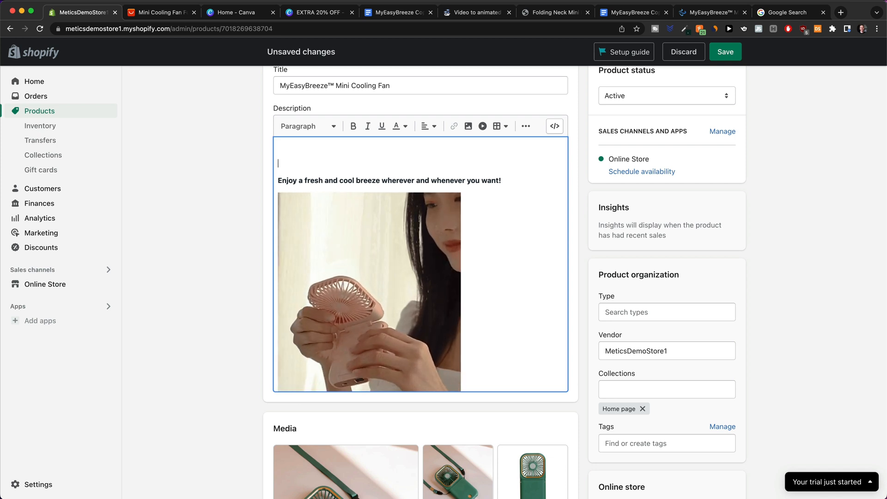
pyautogui.press('BackSpace')
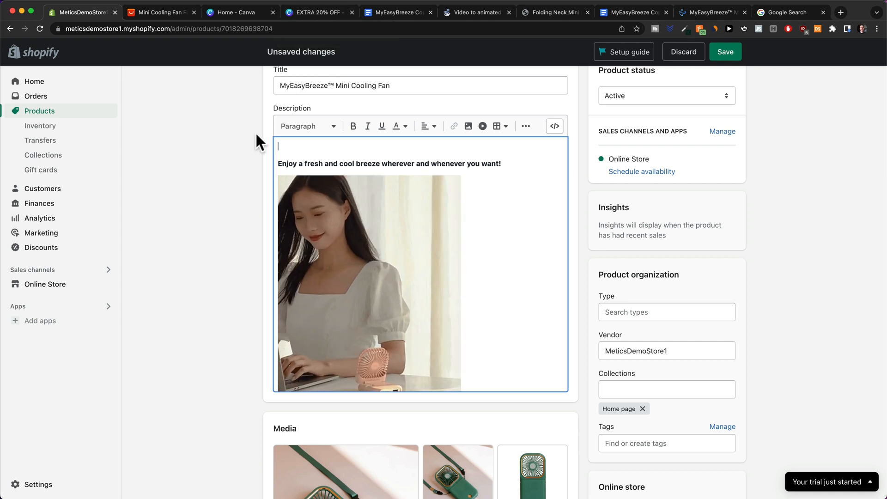
pyautogui.click(301, 11)
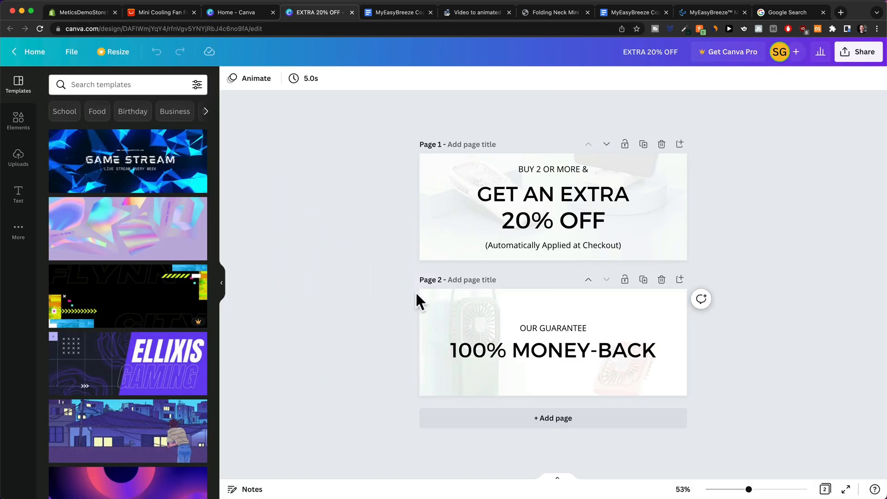
# Zoom into page 1 of the Canva design showing the BUY 2 OR MORE & GET AN EXTRA 20% OFF banner.
pyautogui.scroll(5, 578, 216)
pyautogui.scroll(3, 578, 217)
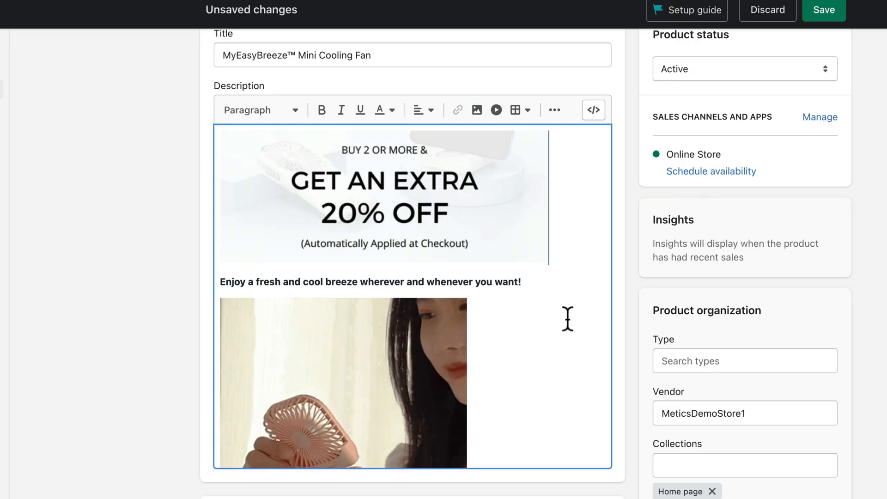
# Center the 20% OFF discount banner and the woman-with-fan GIF in the description.
pyautogui.click(404, 194)
pyautogui.click(424, 111)
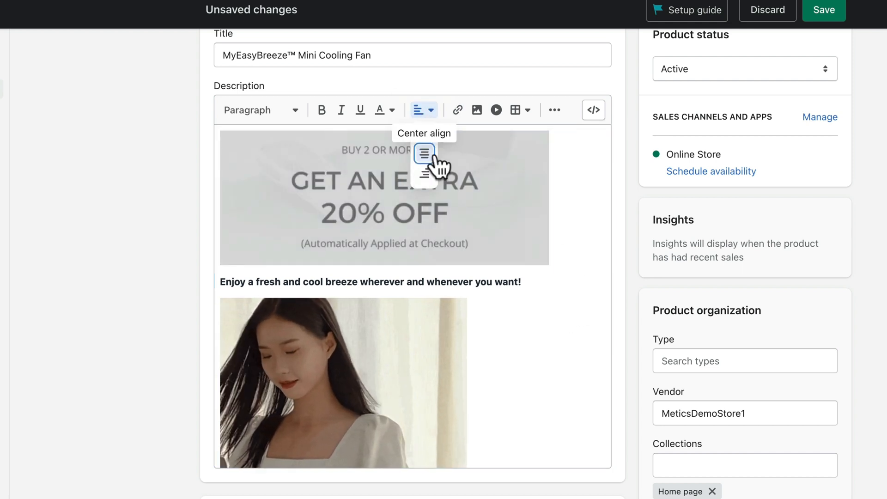
pyautogui.click(433, 157)
pyautogui.click(525, 373)
pyautogui.click(426, 113)
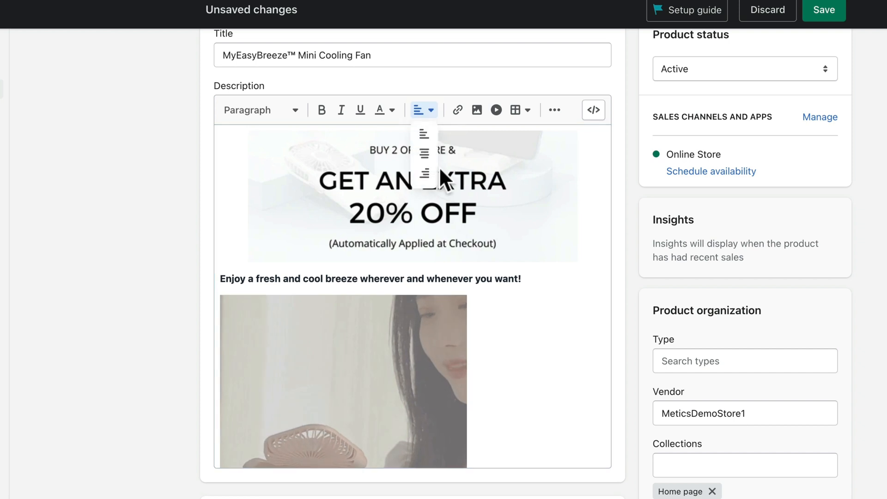
pyautogui.click(458, 165)
pyautogui.scroll(-3, 527, 318)
# Make the 'Enjoy a fresh and cool breeze…' tagline a centered Heading 3.
pyautogui.click(229, 206)
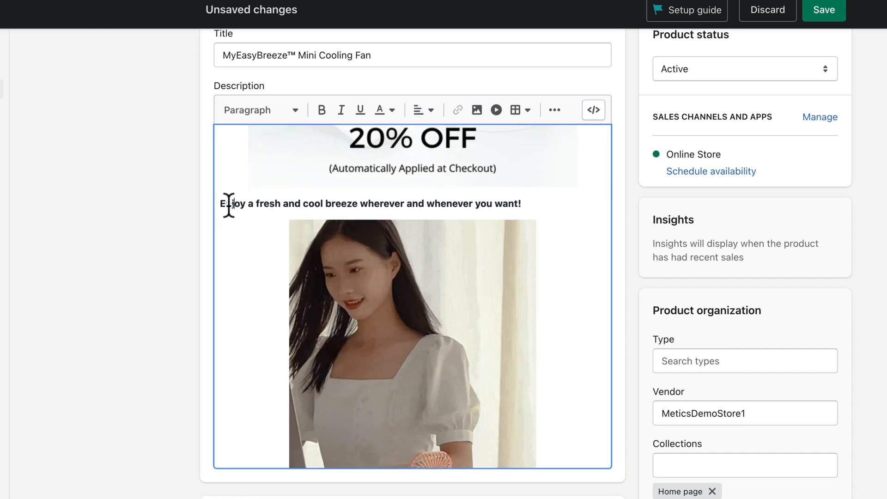
pyautogui.moveTo(220, 204); pyautogui.dragTo(527, 204)
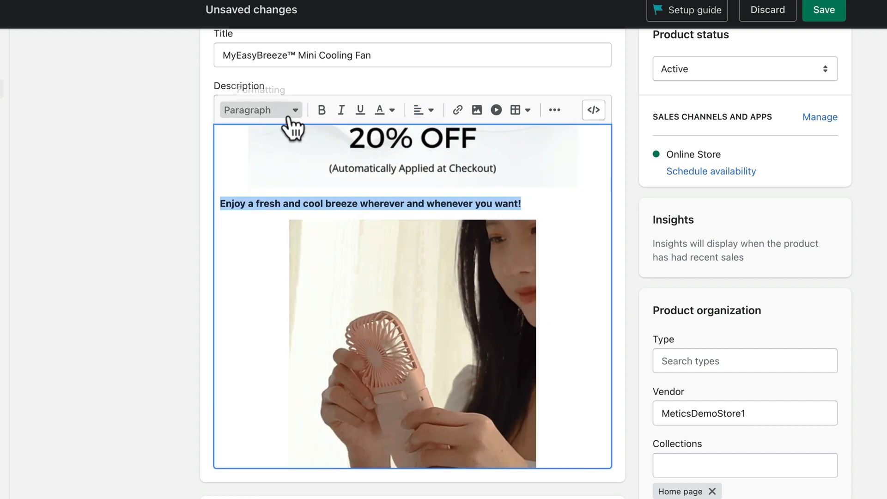
pyautogui.click(287, 119)
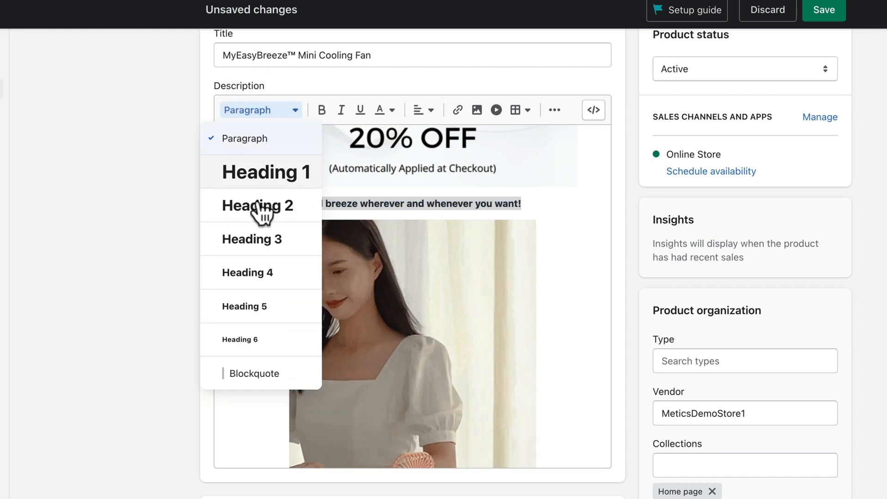
pyautogui.click(271, 240)
pyautogui.click(538, 203)
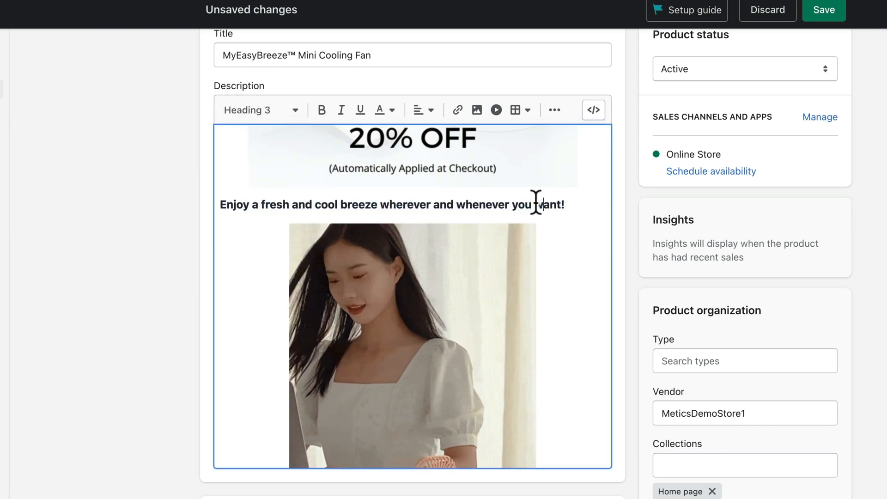
pyautogui.moveTo(582, 201); pyautogui.dragTo(226, 206)
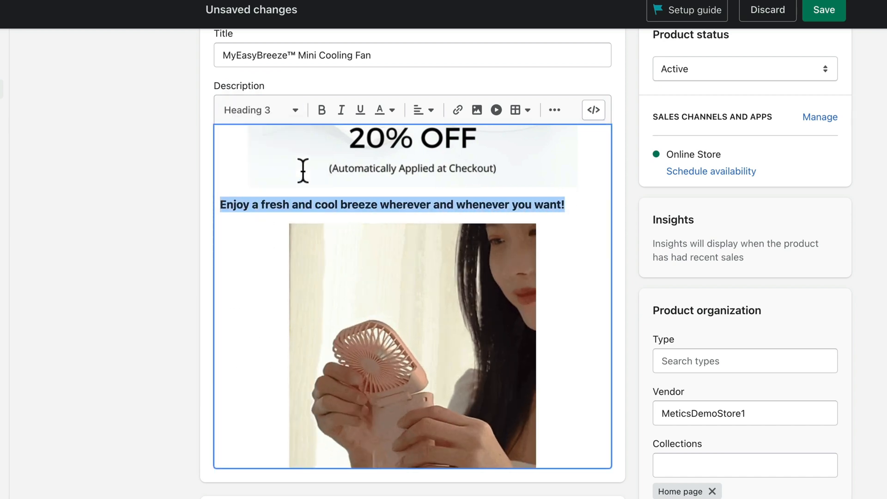
pyautogui.click(421, 110)
pyautogui.click(424, 154)
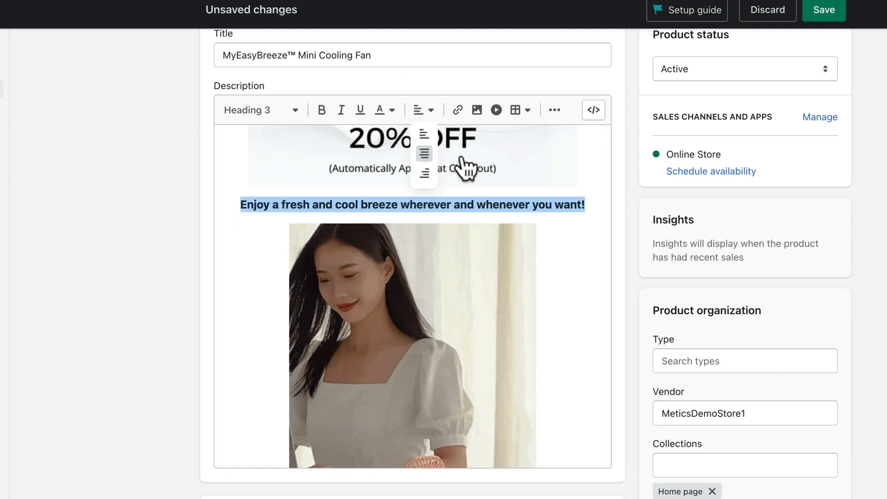
pyautogui.click(553, 219)
# Center the 'ready to blow' tagline and select the GIF below it.
pyautogui.scroll(-6, 550, 219)
pyautogui.scroll(2, 432, 198)
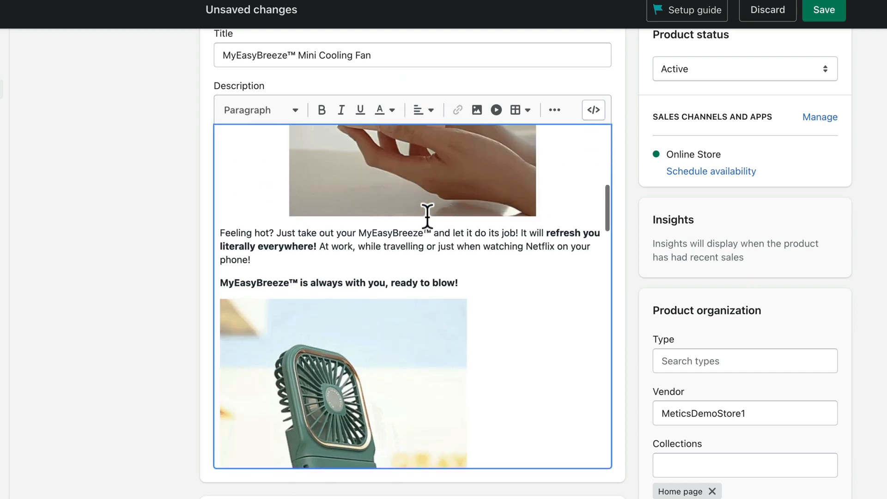
pyautogui.moveTo(471, 280); pyautogui.dragTo(228, 281)
pyautogui.click(421, 110)
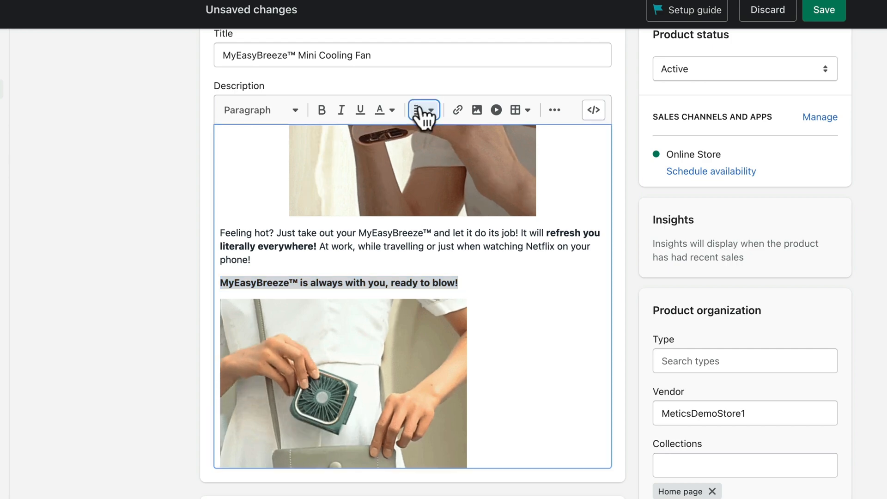
pyautogui.click(424, 153)
pyautogui.click(390, 362)
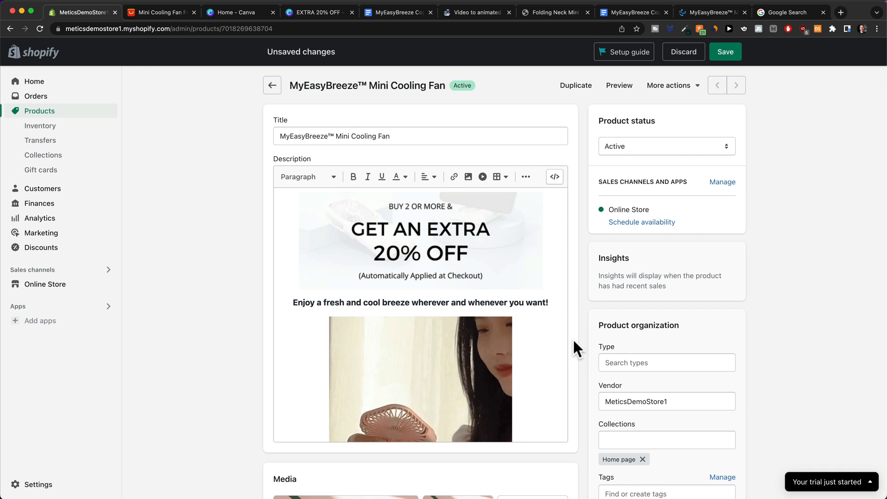
# Check the fan description's banners and GIFs, then save the product.
pyautogui.scroll(-3, 484, 315)
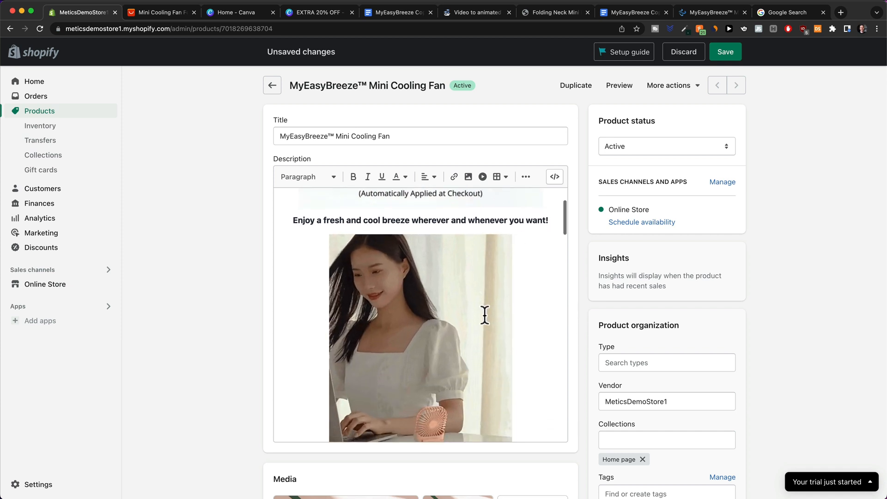
pyautogui.scroll(-15, 484, 315)
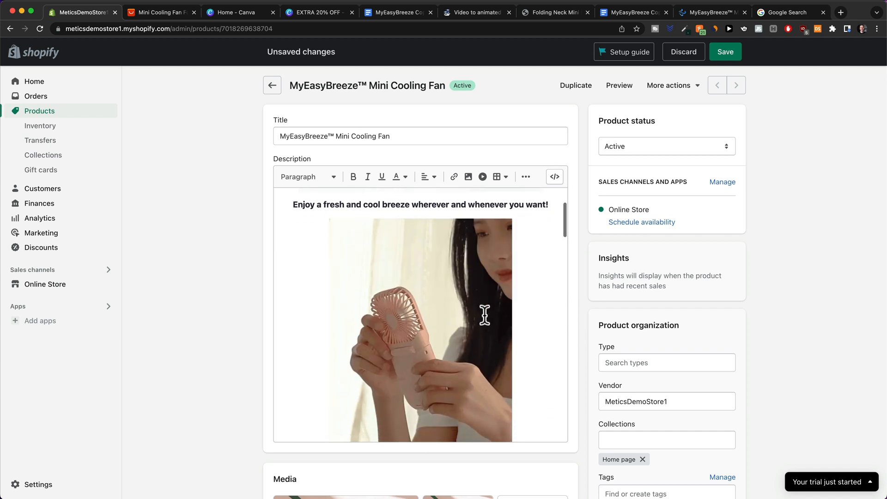
pyautogui.scroll(-10, 489, 316)
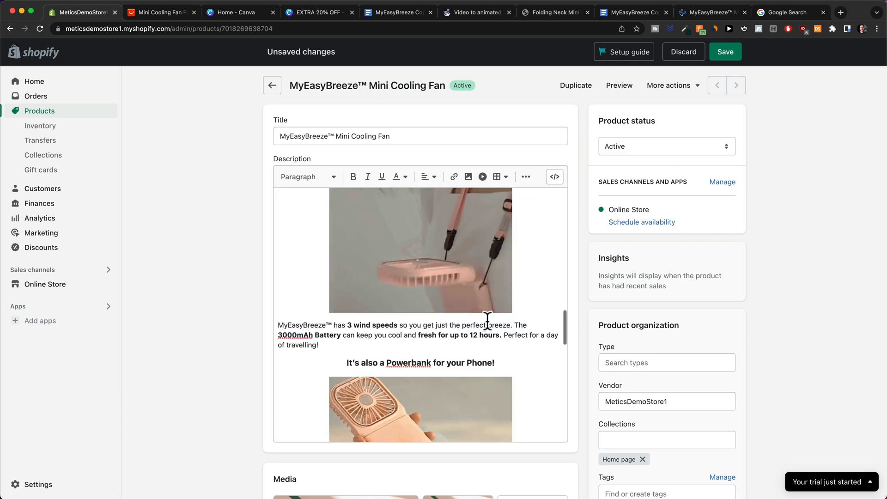
pyautogui.click(726, 53)
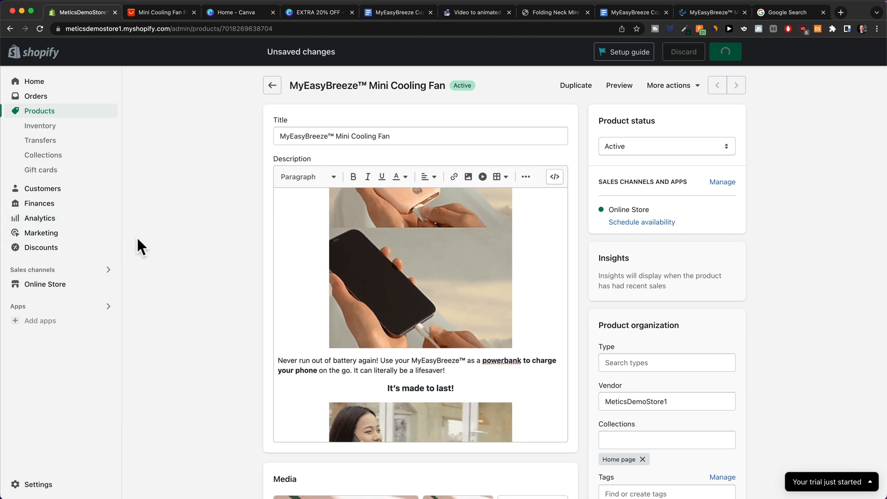
pyautogui.scroll(-2, 228, 275)
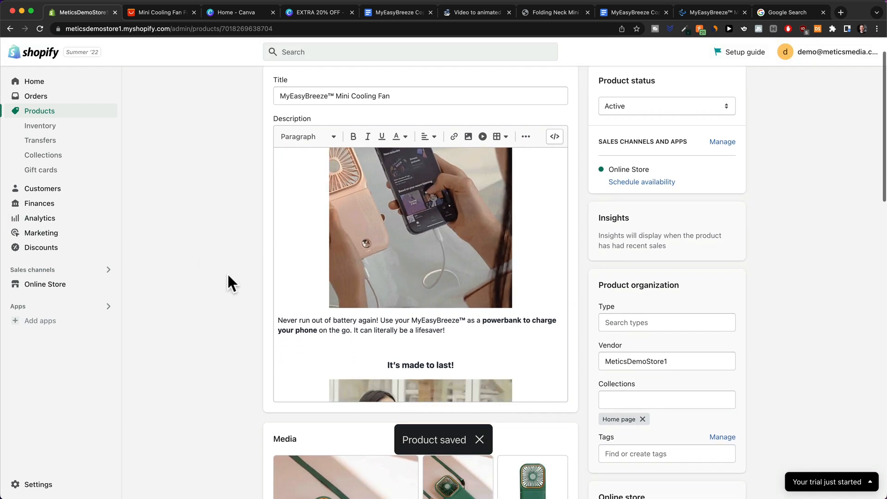
pyautogui.scroll(-5, 227, 276)
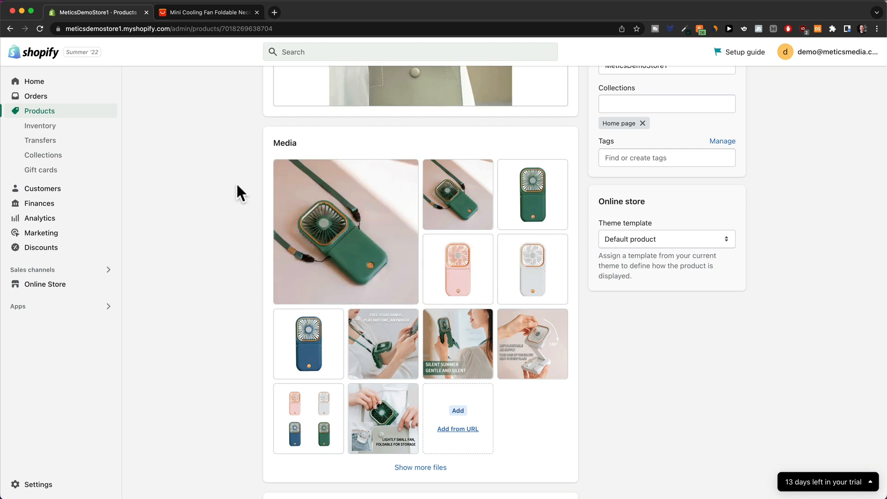
pyautogui.click(197, 16)
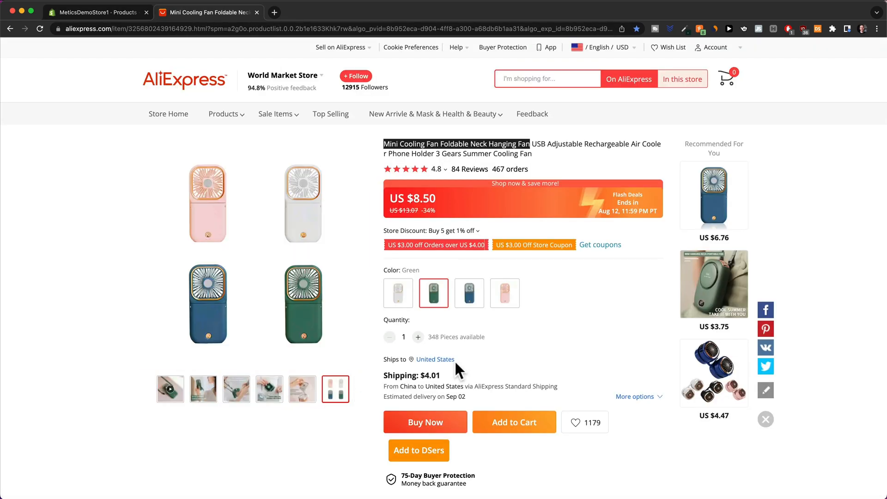
pyautogui.scroll(-15, 458, 365)
pyautogui.scroll(-10, 476, 353)
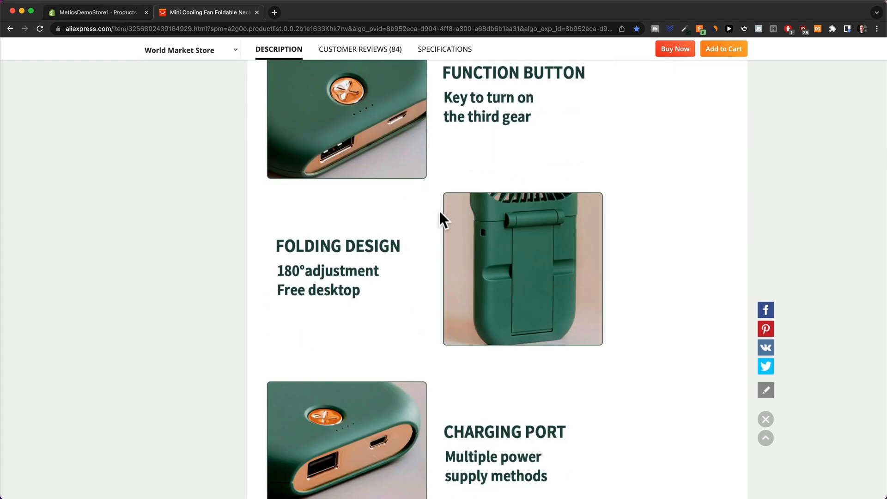
pyautogui.scroll(-14, 530, 351)
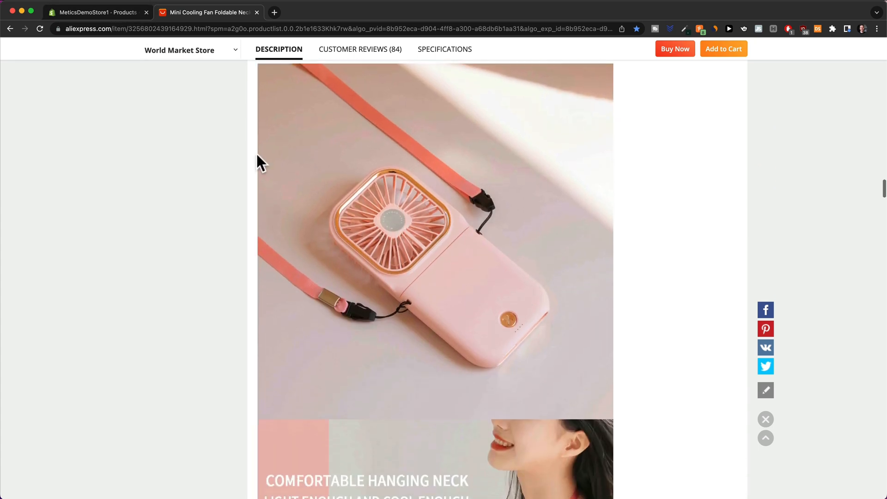
pyautogui.scroll(-8, 240, 158)
pyautogui.click(98, 13)
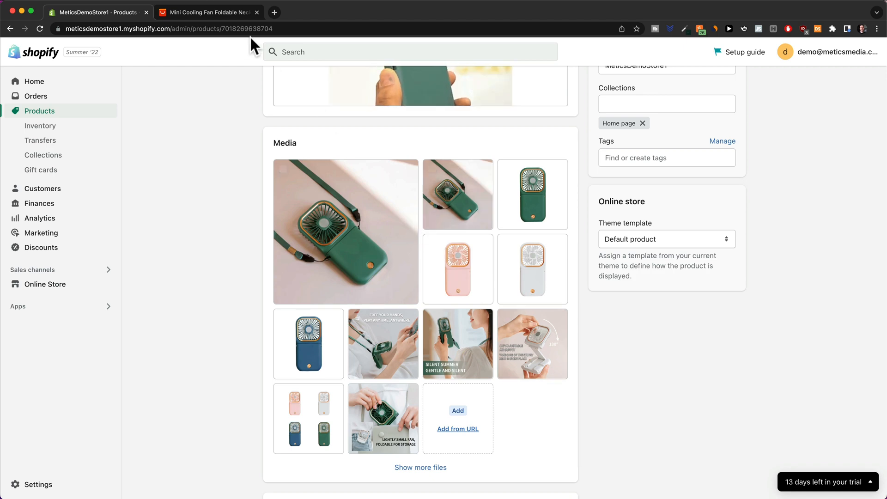
# In a new tab, reverse-search the fan product photo on Google Images.
pyautogui.click(273, 12)
pyautogui.write('google image')
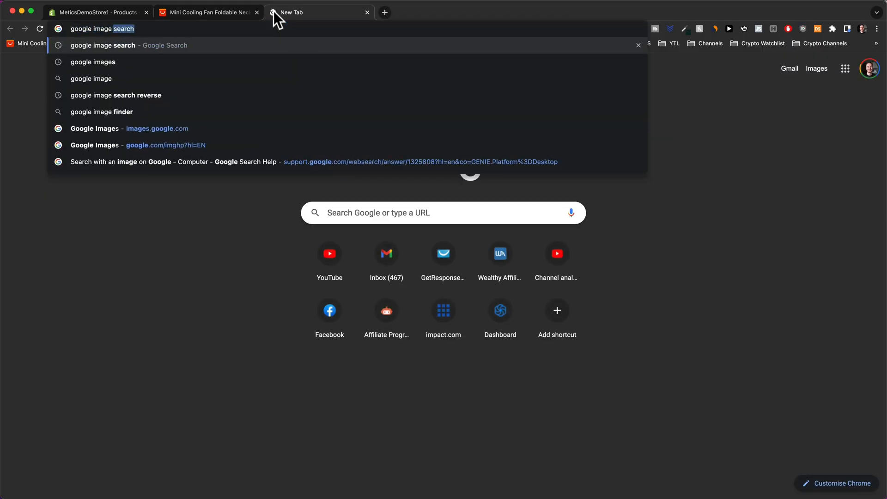
pyautogui.press('Return')
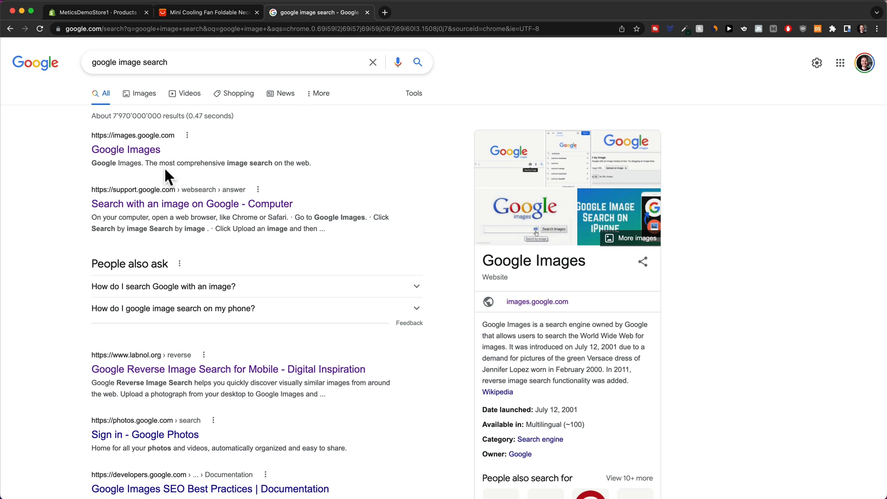
pyautogui.click(151, 152)
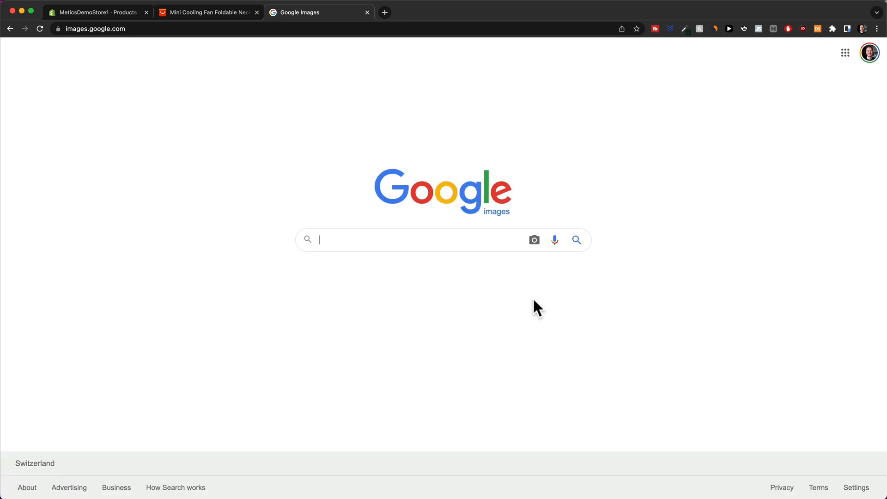
pyautogui.click(535, 241)
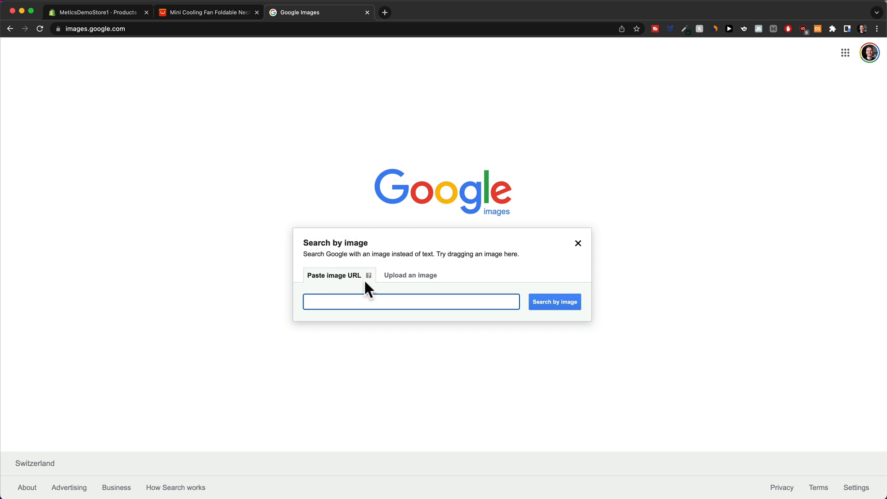
pyautogui.moveTo(545, 377); pyautogui.dragTo(440, 295)
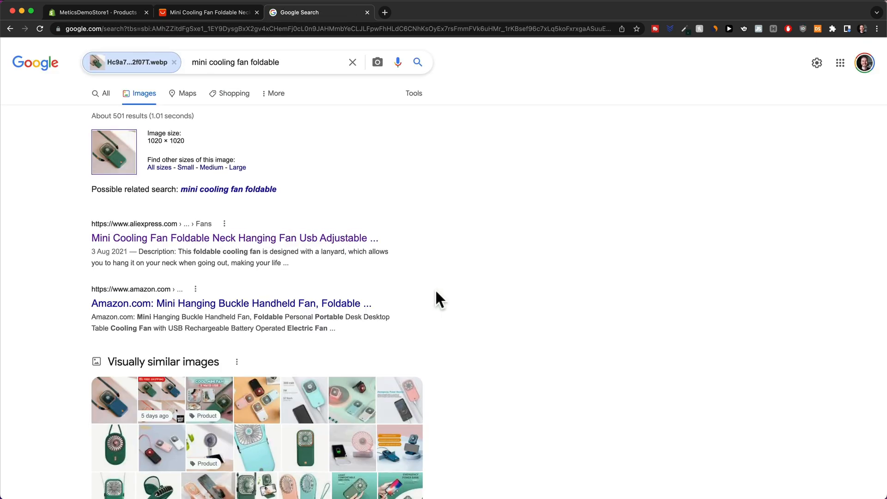
# Browse the visually similar mini cooling fan foldable images, then show all the fan's Shopify media.
pyautogui.scroll(-3, 439, 300)
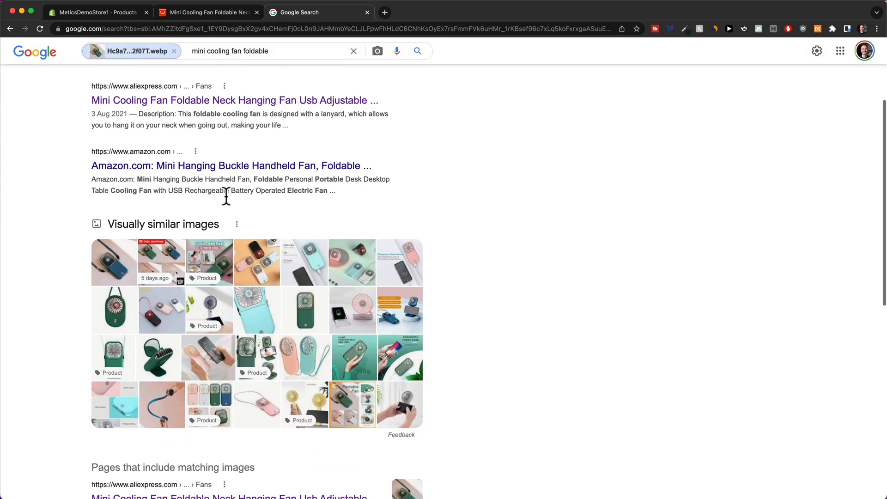
pyautogui.click(153, 225)
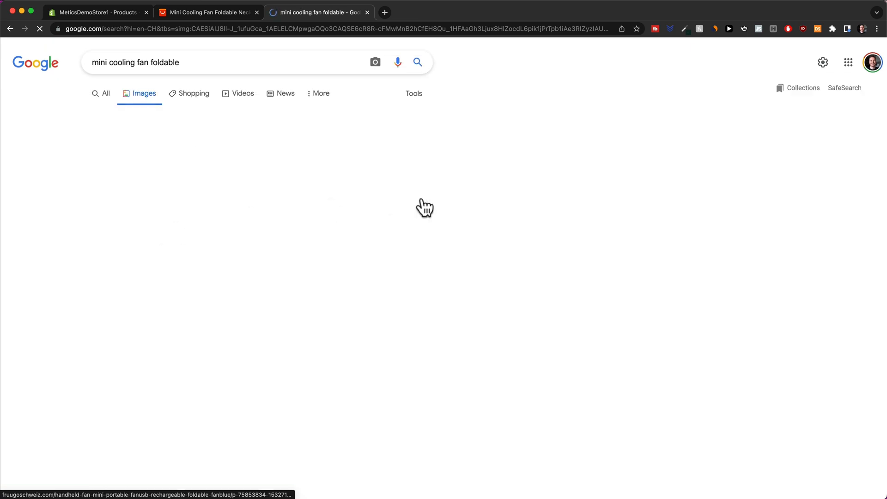
pyautogui.scroll(-4, 431, 208)
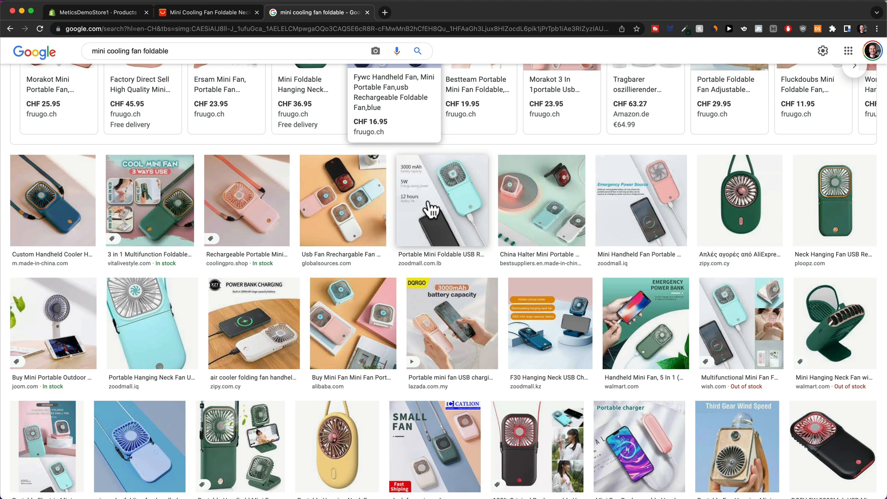
pyautogui.scroll(-1, 432, 210)
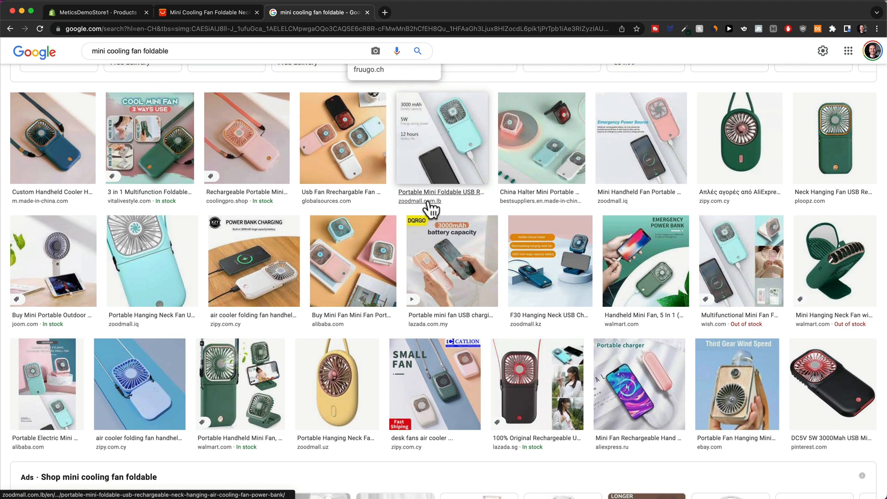
pyautogui.scroll(-2, 432, 210)
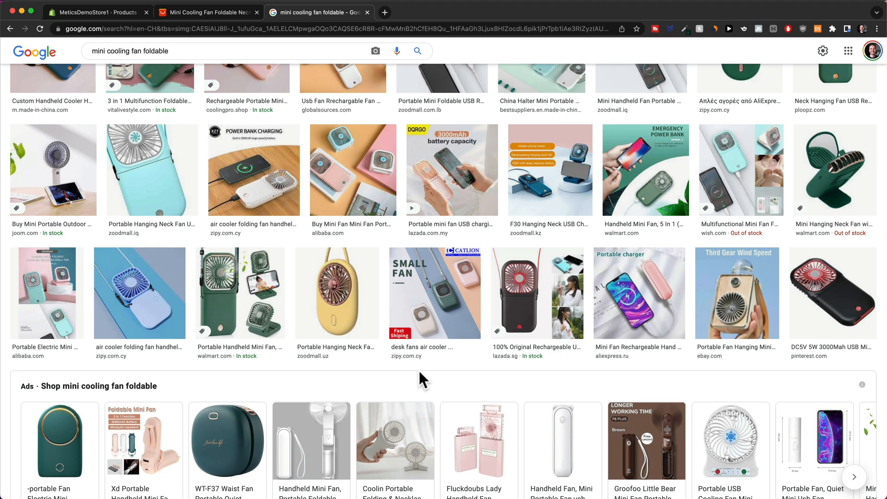
pyautogui.scroll(-4, 419, 373)
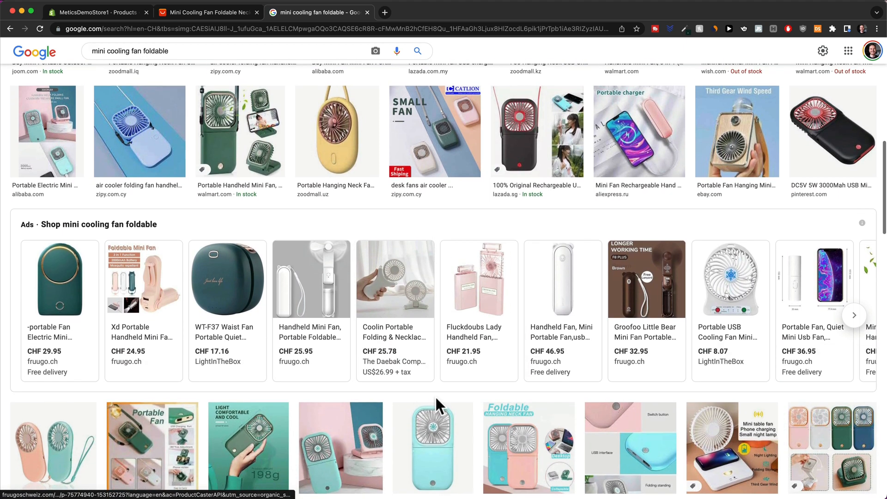
pyautogui.scroll(-5, 424, 390)
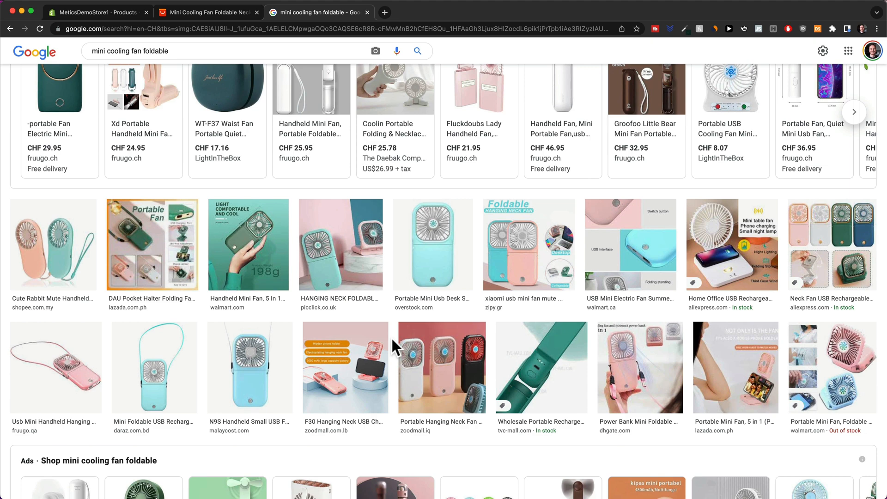
pyautogui.scroll(-7, 392, 340)
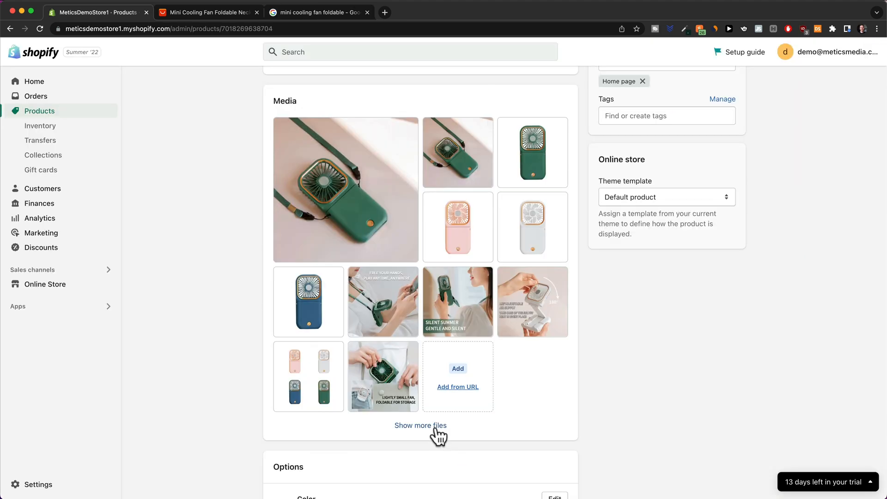
pyautogui.click(435, 428)
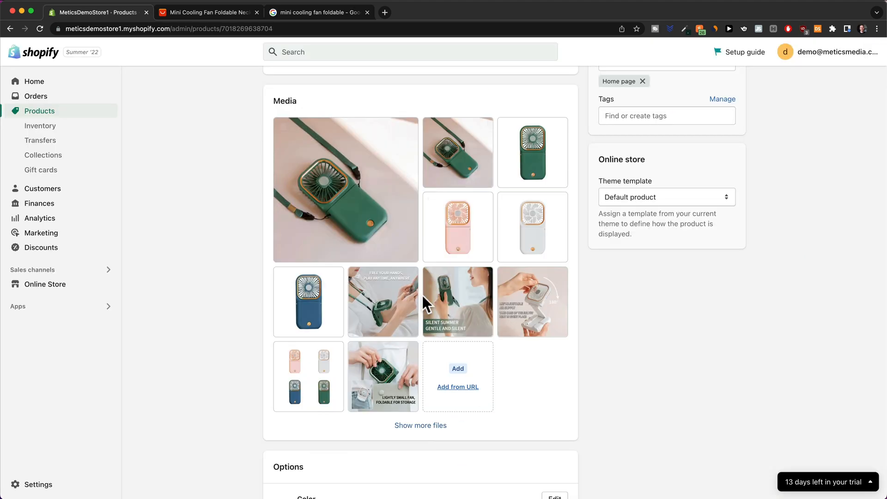
# Compare with the AliExpress listing and move the small-fan storage photo within the Media grid.
pyautogui.click(226, 14)
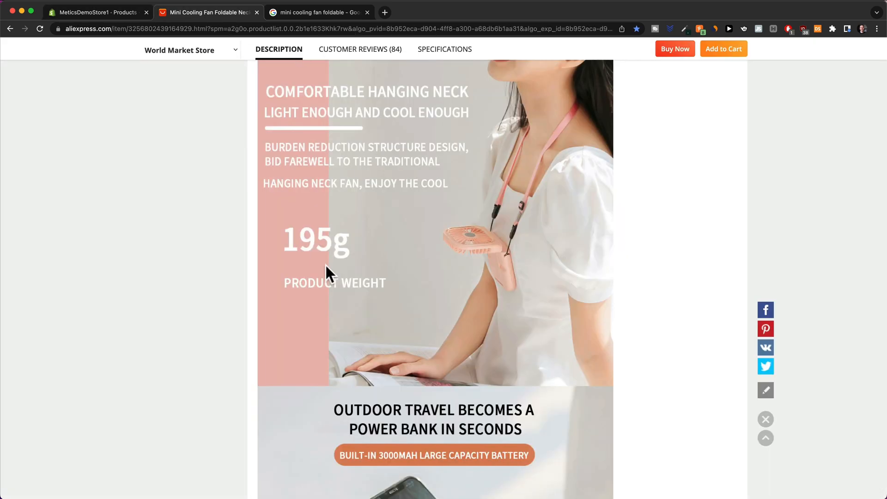
pyautogui.scroll(20, 329, 273)
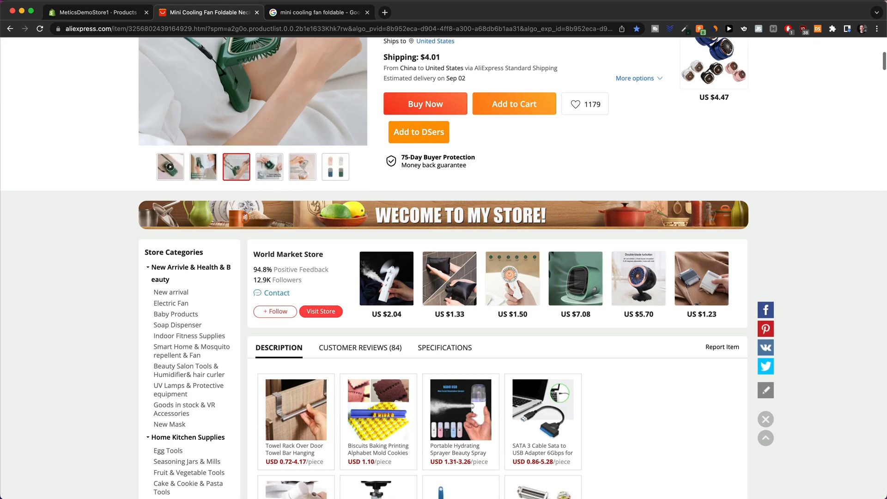
pyautogui.click(106, 13)
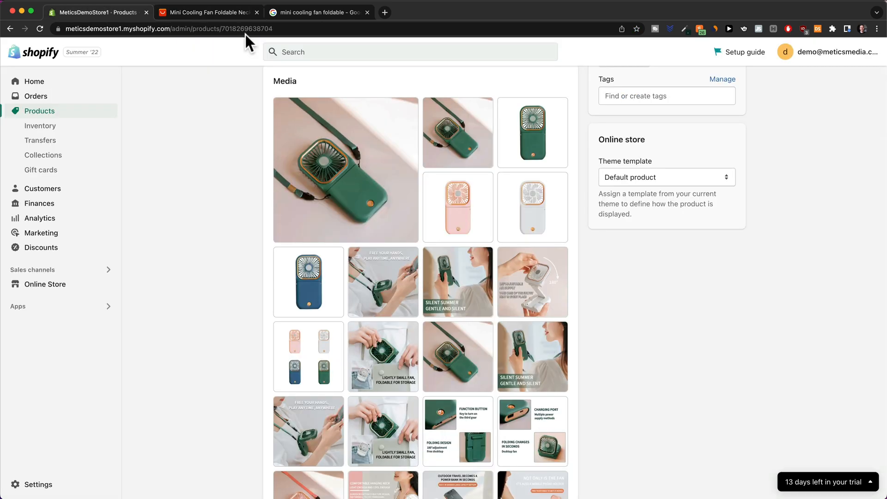
pyautogui.scroll(-1, 439, 249)
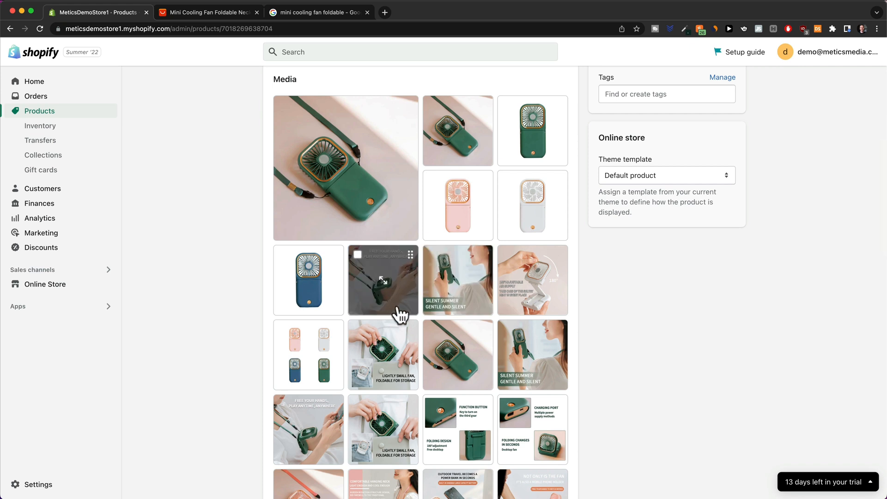
pyautogui.moveTo(392, 353); pyautogui.dragTo(411, 298)
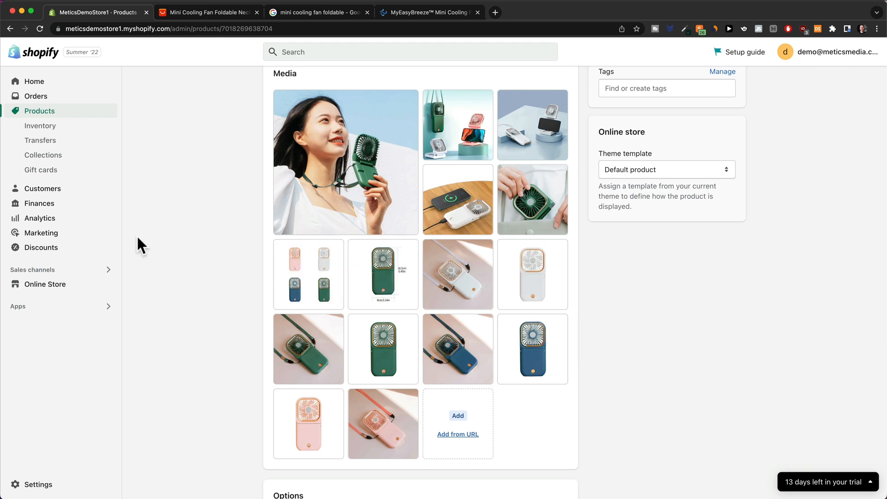
pyautogui.click(229, 13)
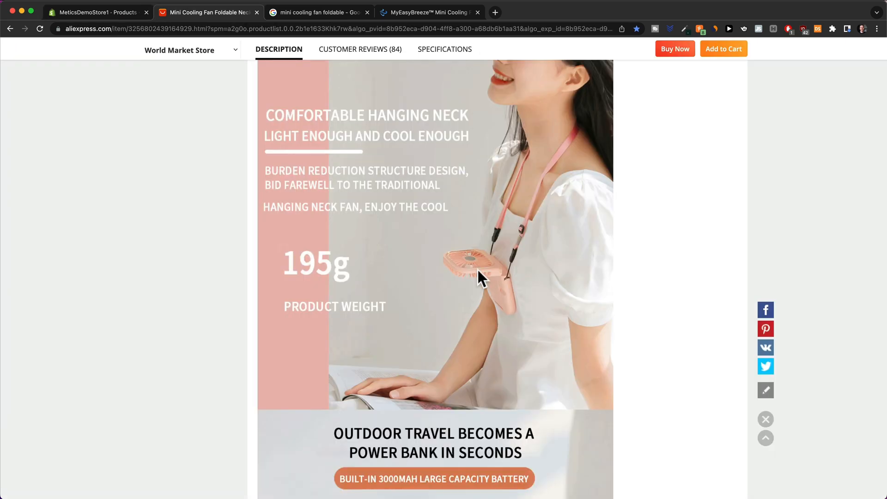
pyautogui.scroll(-2, 478, 270)
pyautogui.scroll(-10, 478, 276)
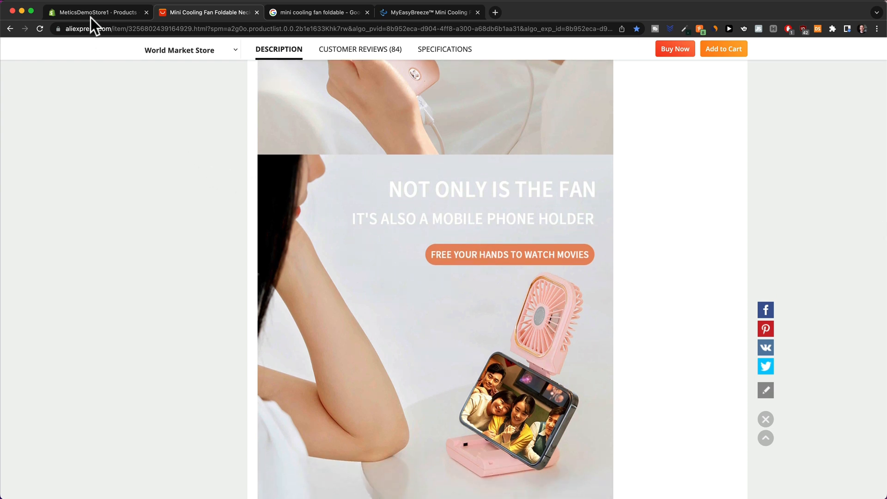
pyautogui.click(90, 15)
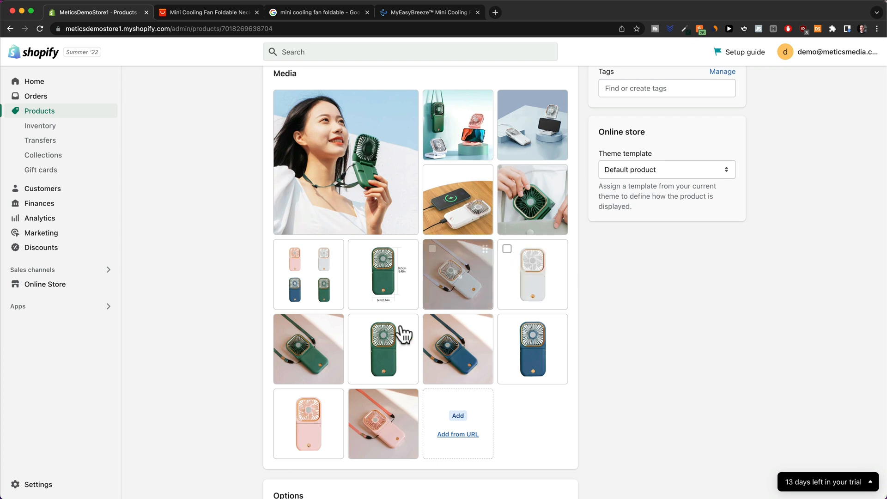
pyautogui.scroll(1, 600, 388)
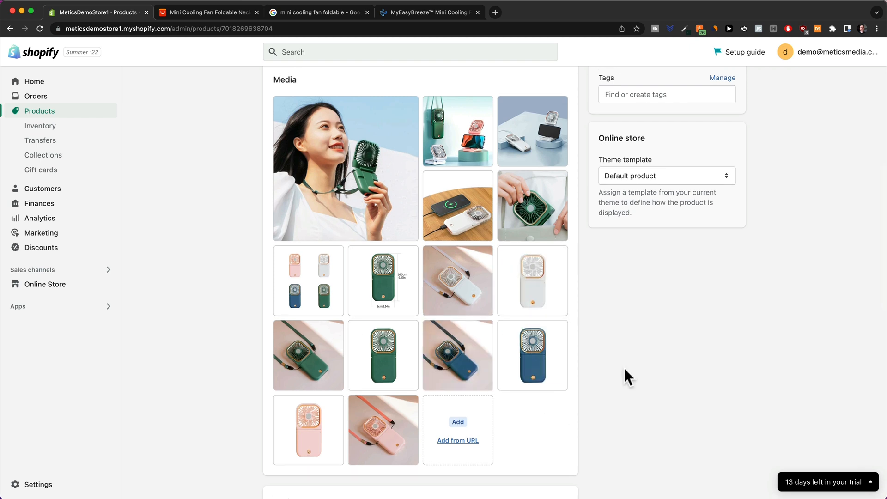
# Delete the Ships From option, leaving Color with White, Green, Blue and Pink.
pyautogui.scroll(-5, 624, 369)
pyautogui.scroll(-3, 623, 366)
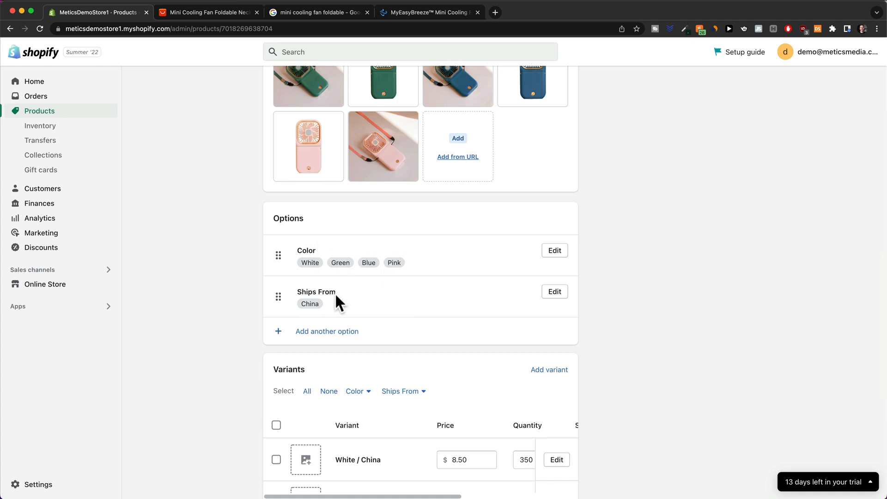
pyautogui.click(553, 292)
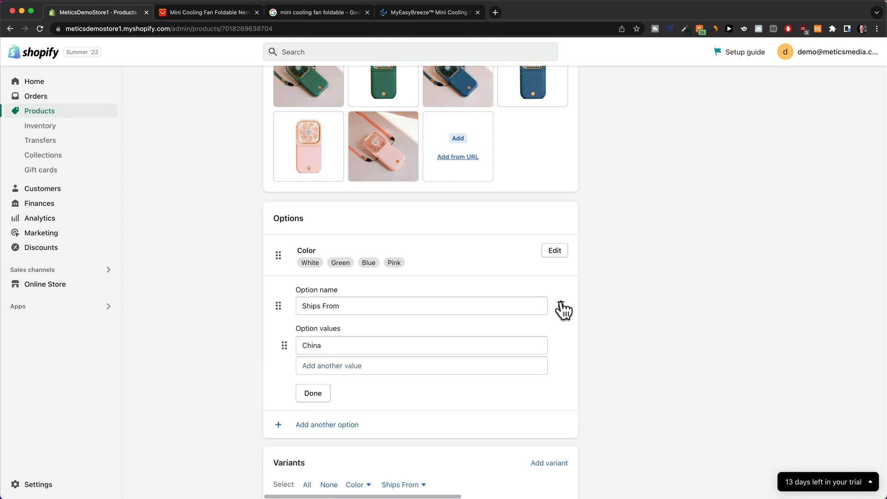
pyautogui.click(560, 306)
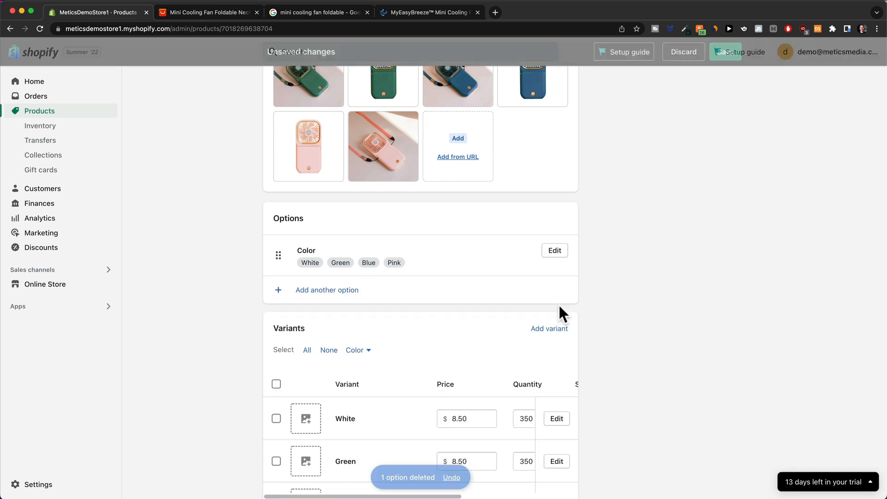
pyautogui.click(555, 251)
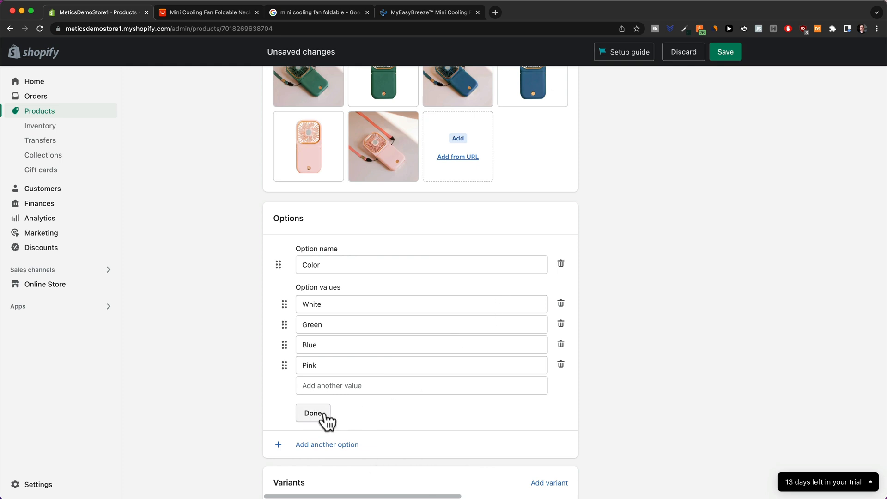
pyautogui.click(323, 415)
pyautogui.scroll(-5, 480, 292)
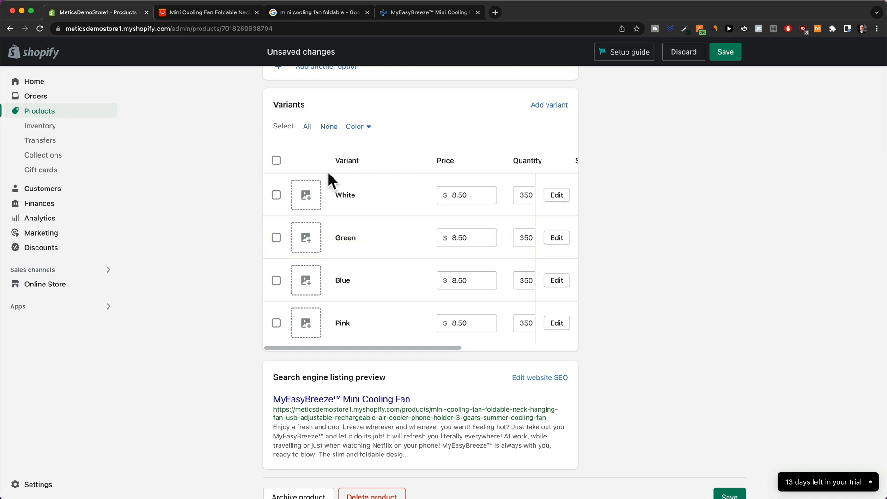
# Give White the white-fan-on-pink photo and Green the green fan photo, then open White's details.
pyautogui.click(305, 195)
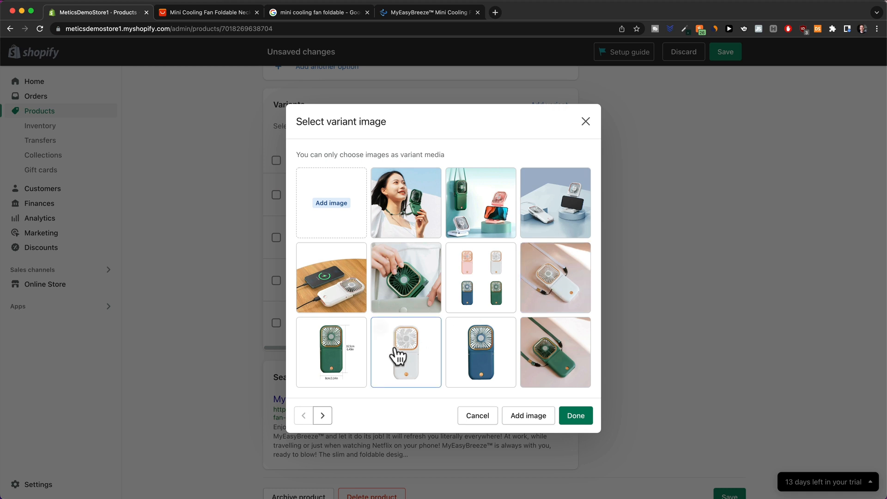
pyautogui.click(540, 280)
pyautogui.click(575, 417)
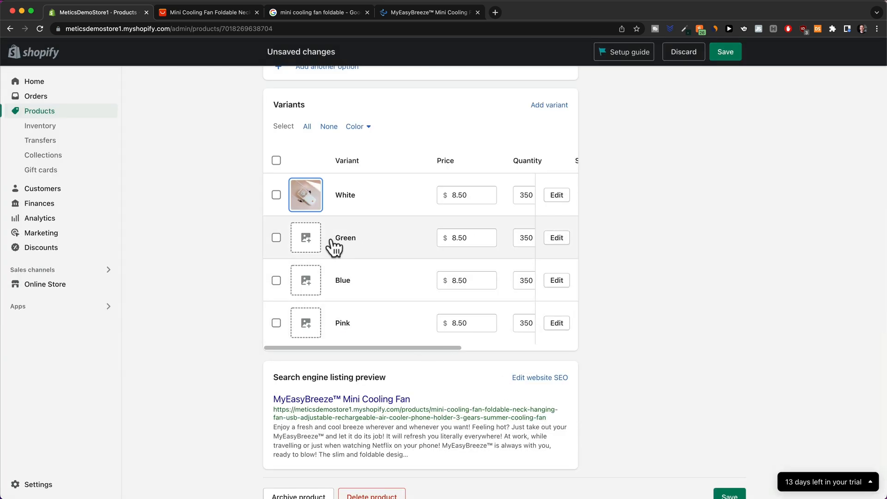
pyautogui.click(306, 238)
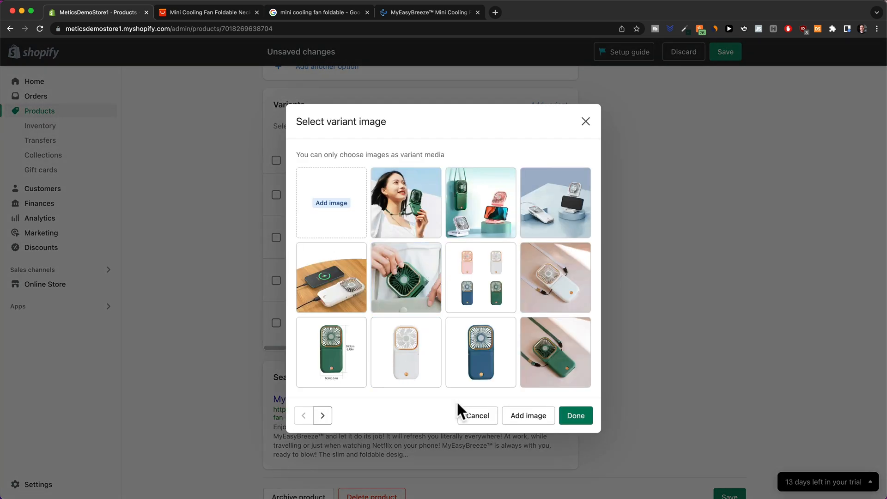
pyautogui.click(555, 355)
pyautogui.click(576, 415)
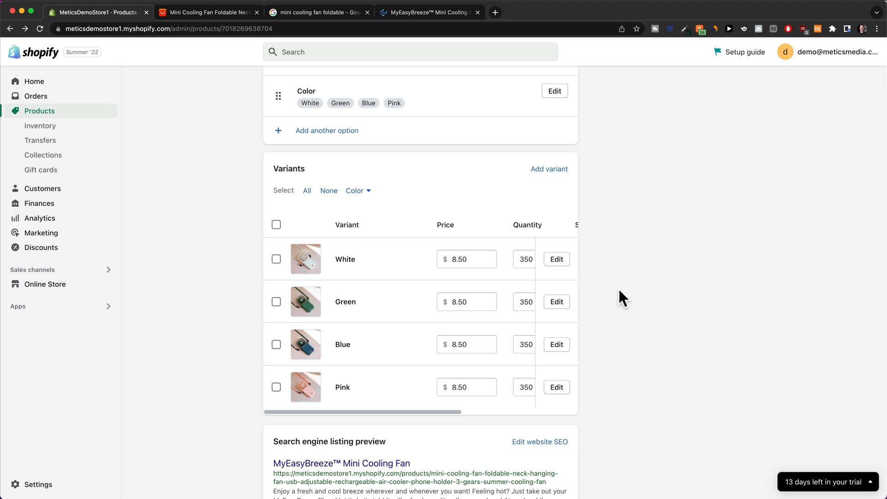
pyautogui.click(550, 262)
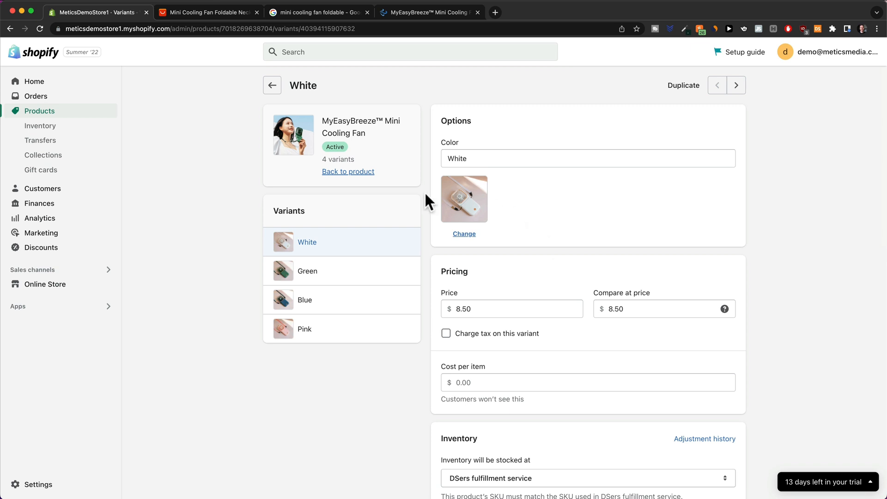
# Set the White variant to price 29.99 and compare-at price 59.99, and save.
pyautogui.scroll(-2, 512, 286)
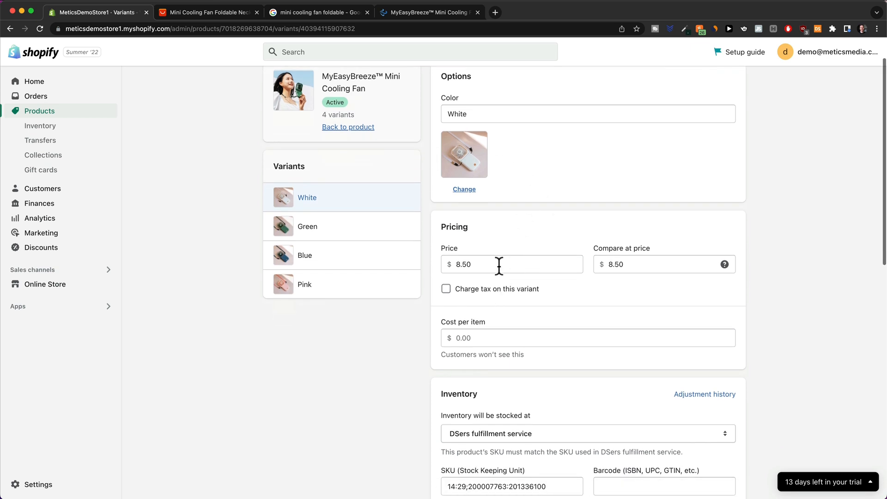
pyautogui.moveTo(499, 265); pyautogui.dragTo(456, 267)
pyautogui.write('29.99')
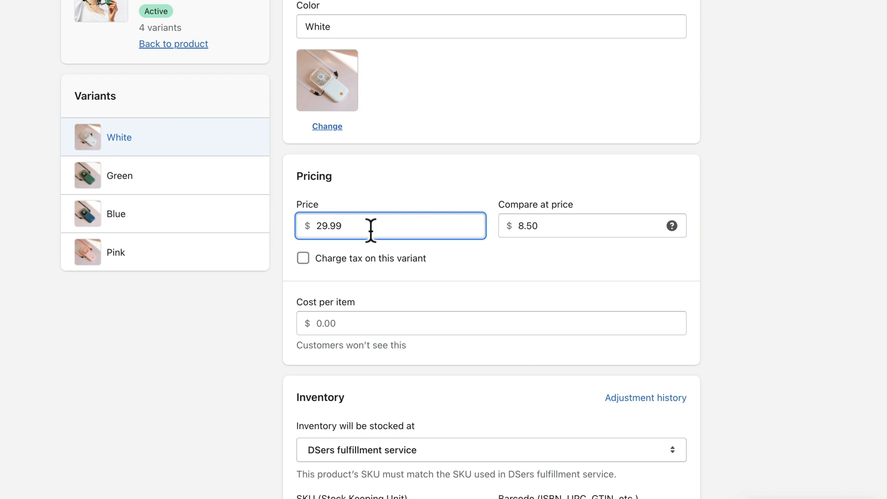
pyautogui.moveTo(544, 227); pyautogui.dragTo(511, 225)
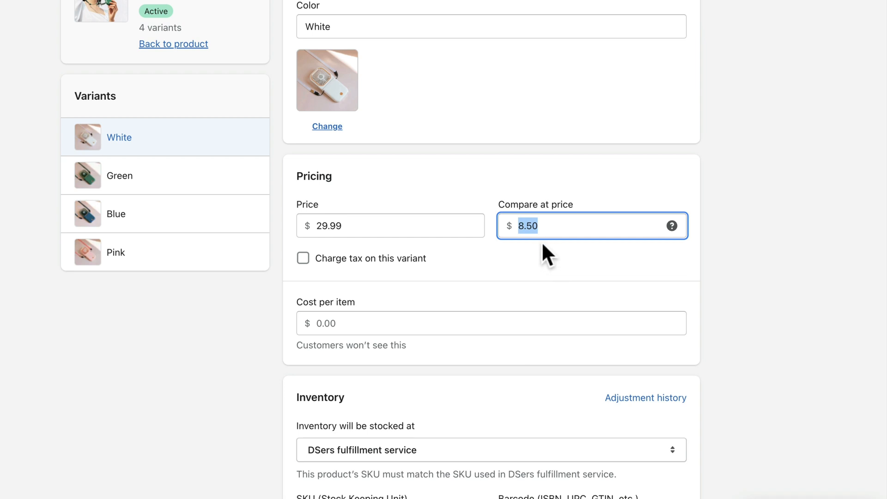
pyautogui.write('59.99')
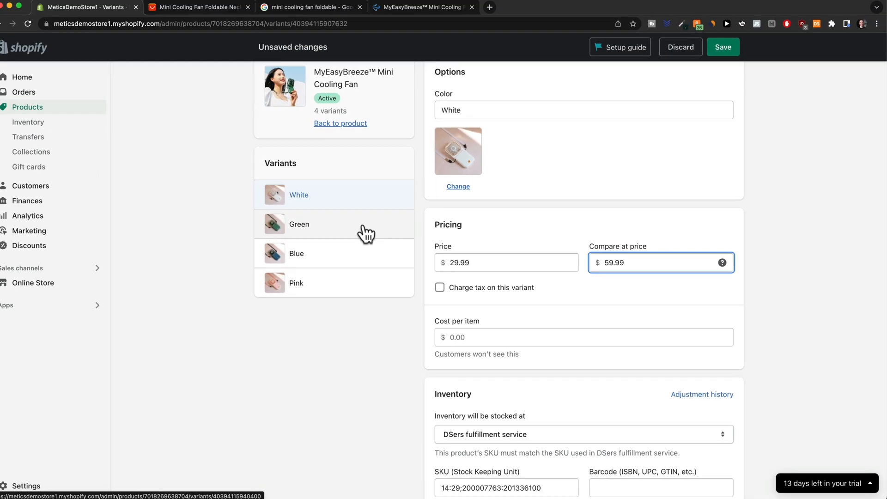
pyautogui.click(366, 233)
pyautogui.click(579, 232)
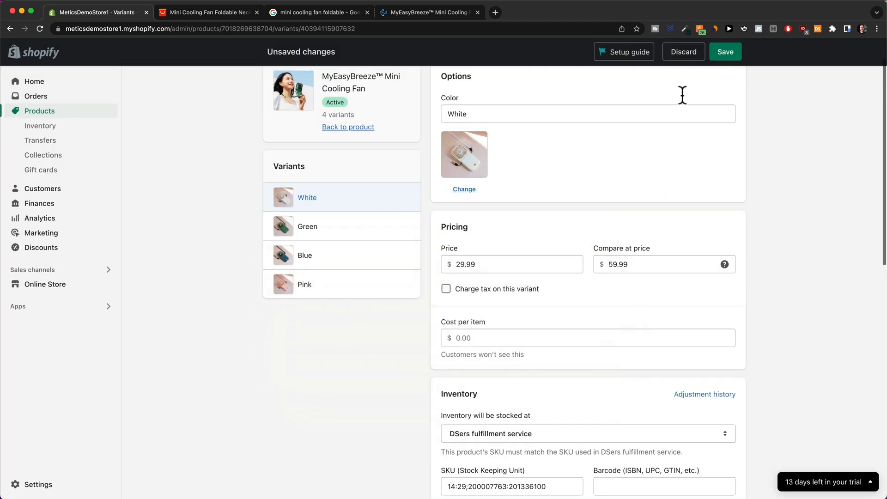
pyautogui.click(716, 56)
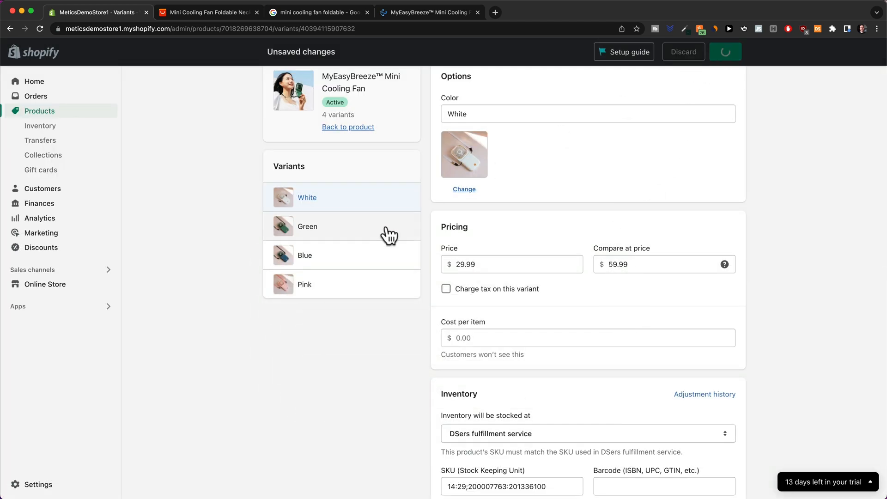
# Change the Green variant's price to 29.99 and return to the product page.
pyautogui.click(362, 238)
pyautogui.click(464, 308)
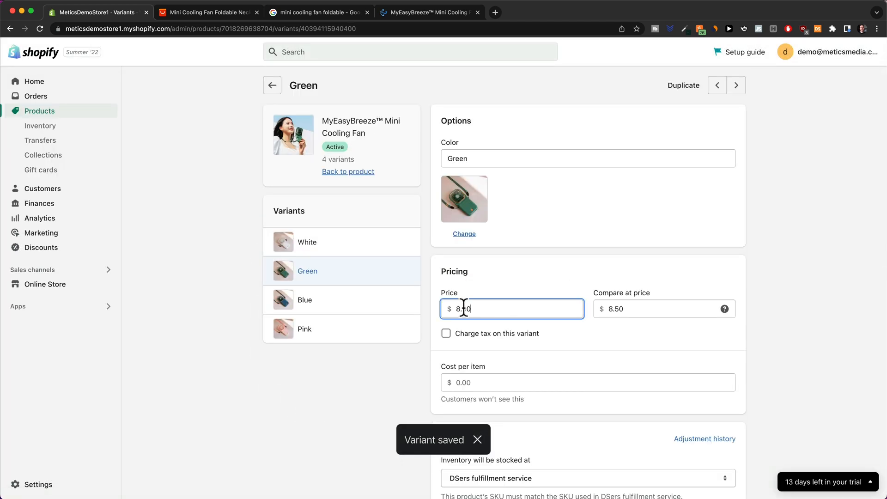
pyautogui.doubleClick(464, 307)
pyautogui.write('29.99')
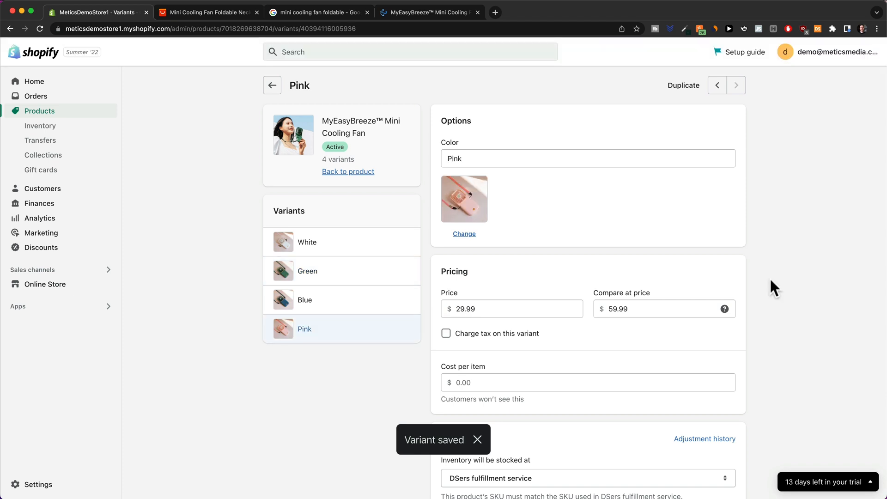
pyautogui.click(273, 88)
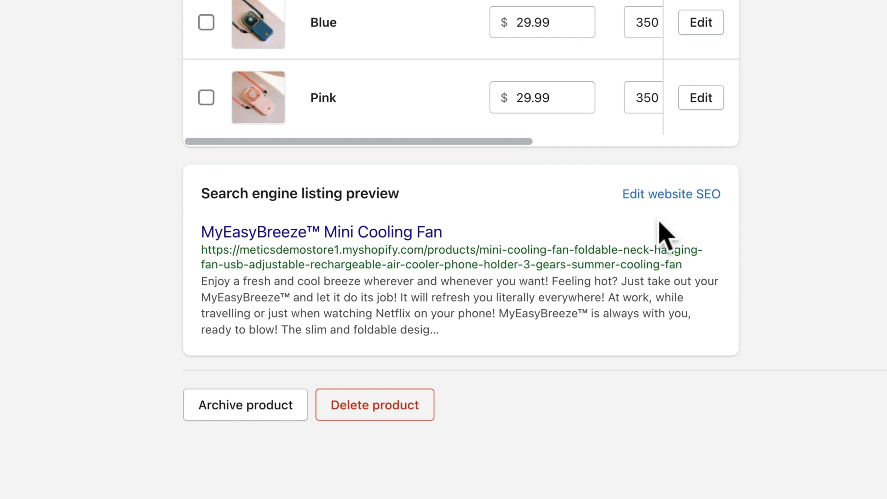
# In the search engine listing, replace the URL handle with myeasybreeze and save, keeping the meta description.
pyautogui.click(660, 195)
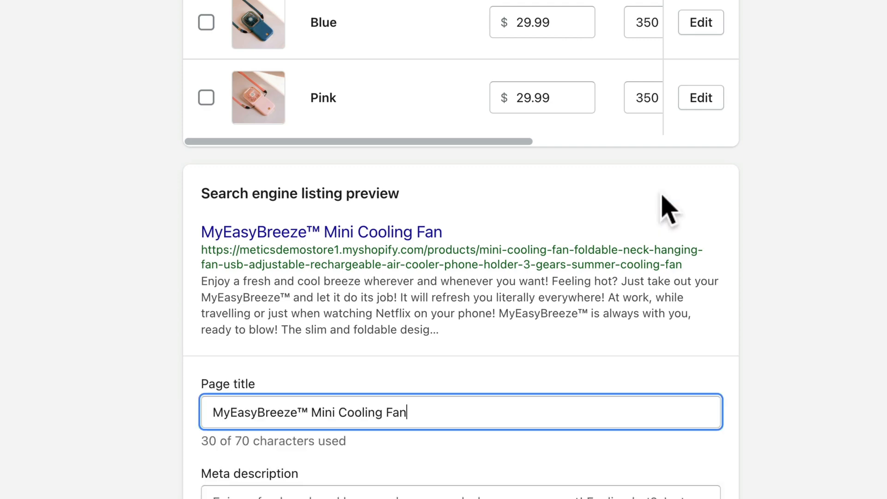
pyautogui.scroll(-6, 536, 272)
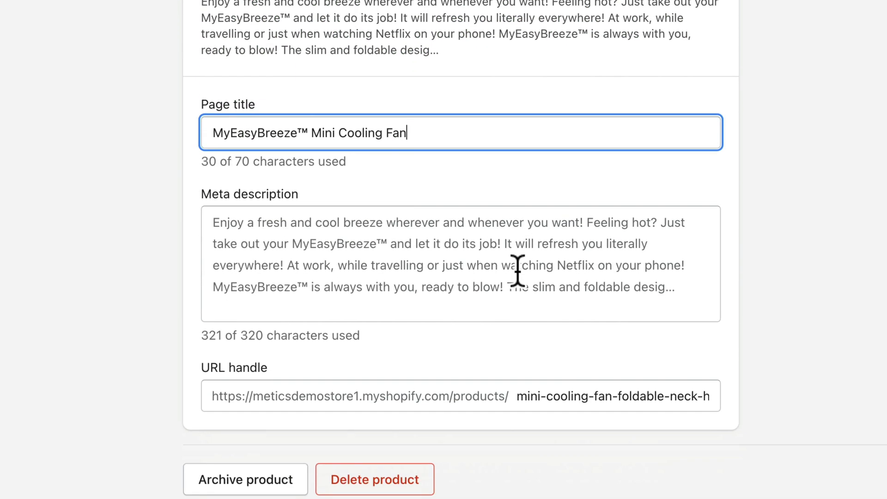
pyautogui.moveTo(213, 127); pyautogui.dragTo(420, 124)
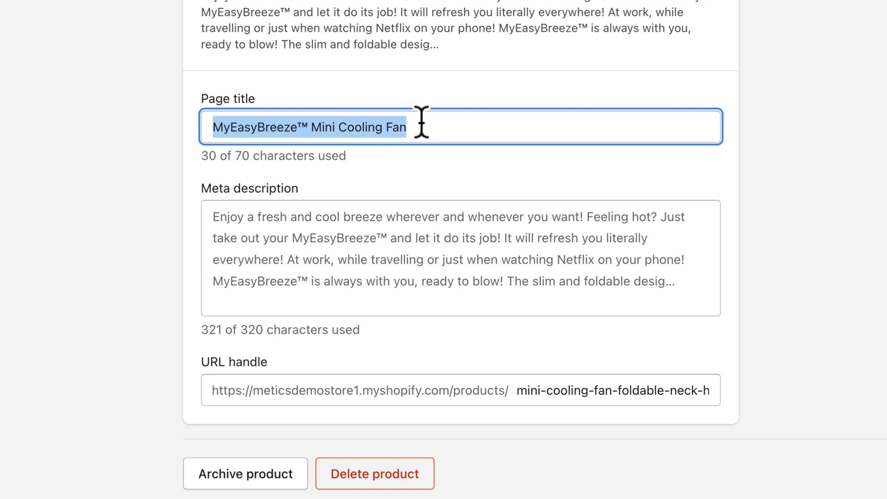
pyautogui.scroll(-2, 444, 137)
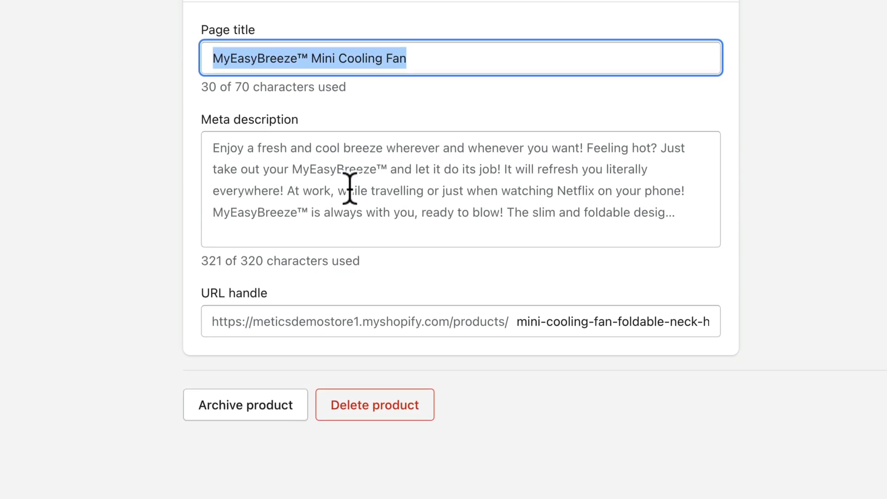
pyautogui.click(348, 186)
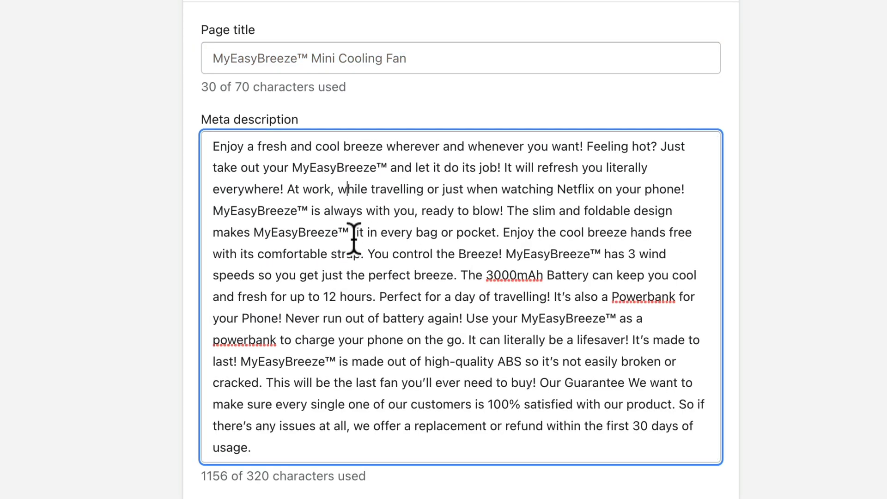
pyautogui.scroll(-3, 809, 286)
pyautogui.click(824, 272)
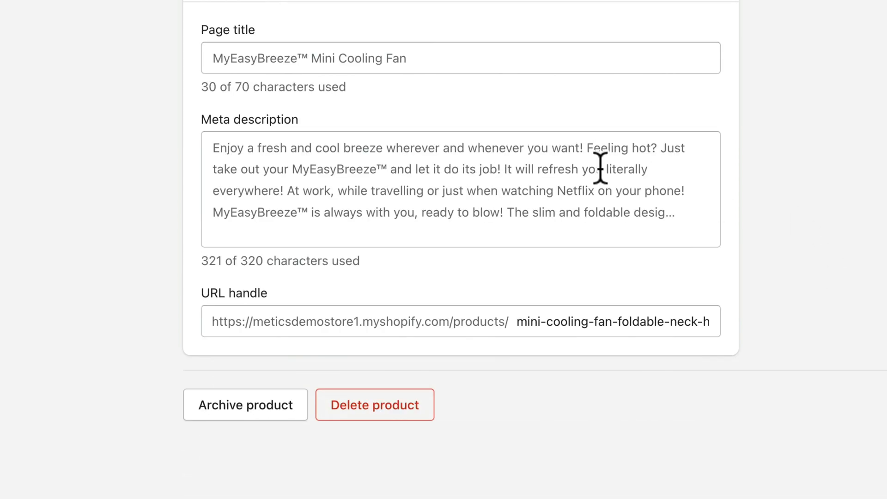
pyautogui.moveTo(515, 321); pyautogui.dragTo(840, 335)
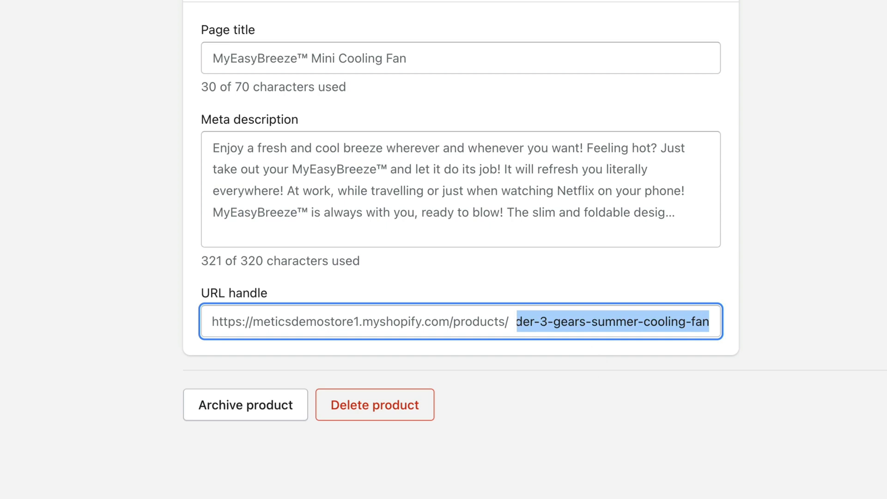
pyautogui.write('myeasybreeze')
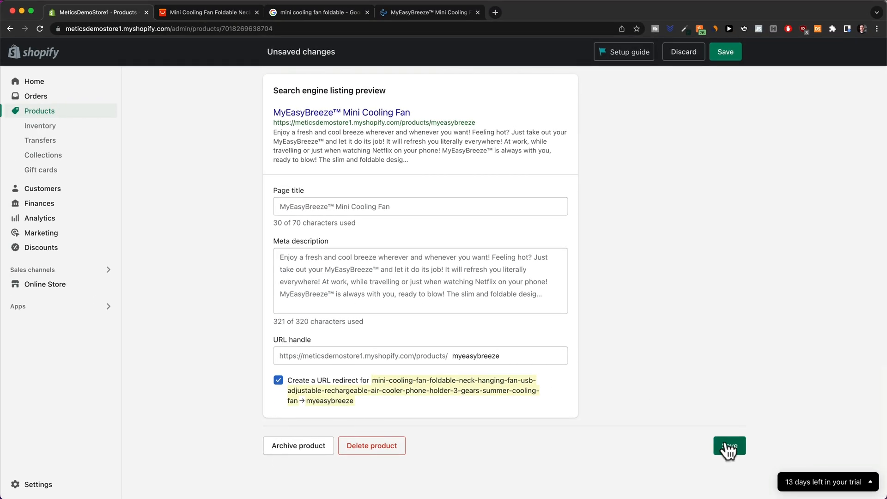
pyautogui.click(728, 446)
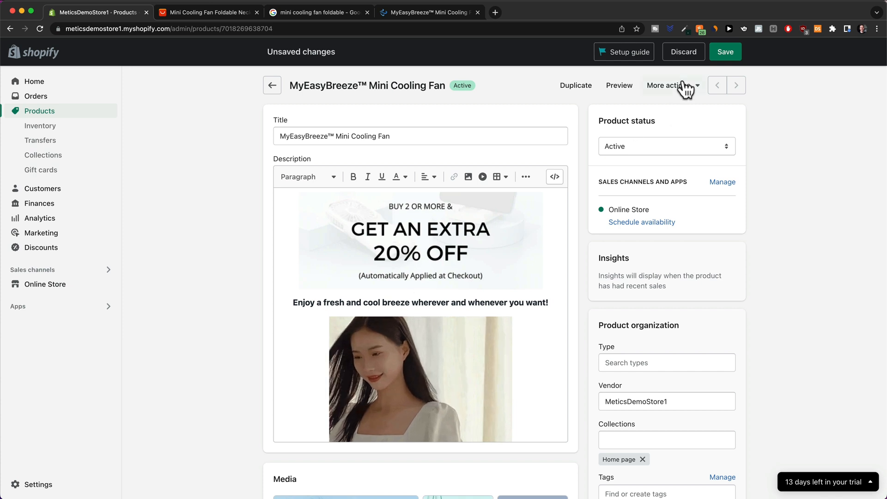
# Save the product changes and begin a new discount under Discounts.
pyautogui.click(727, 51)
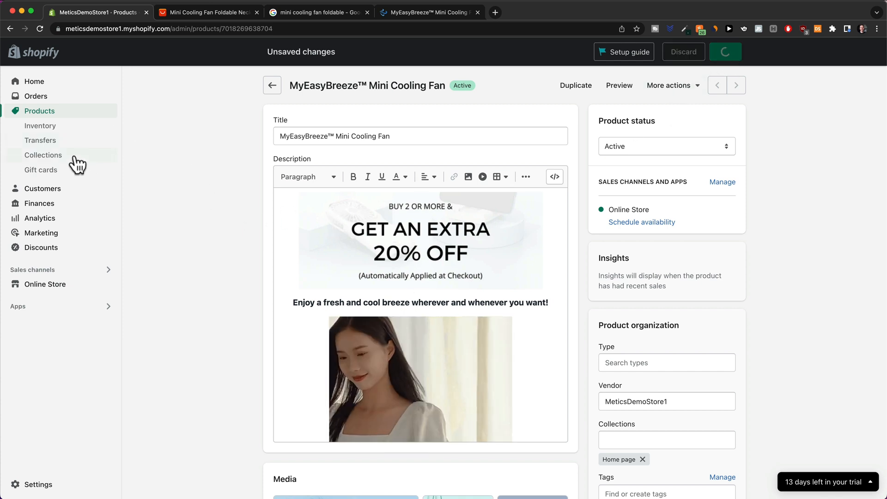
pyautogui.click(51, 254)
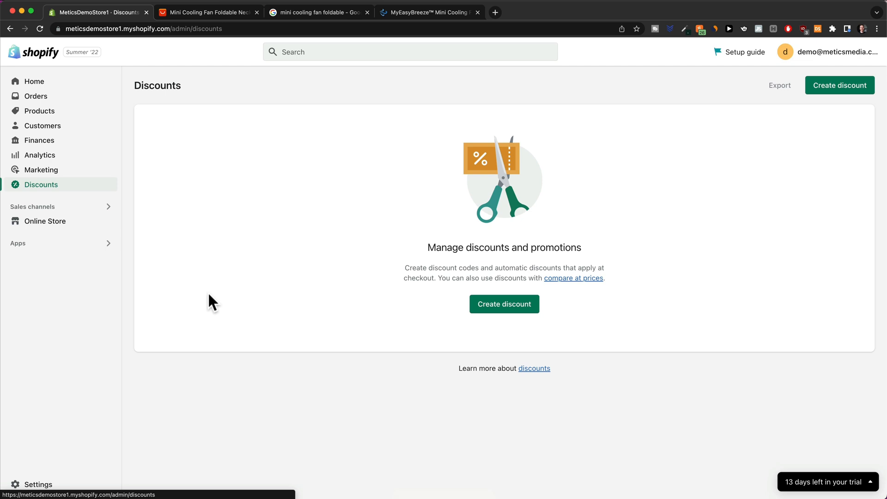
pyautogui.click(497, 309)
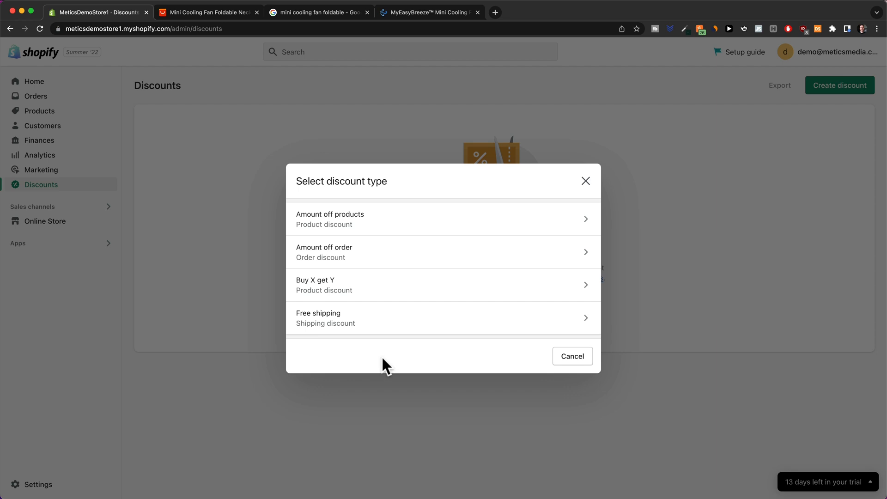
# Create an automatic amount-off-order discount titled Bundle Discount at 20%.
pyautogui.click(408, 255)
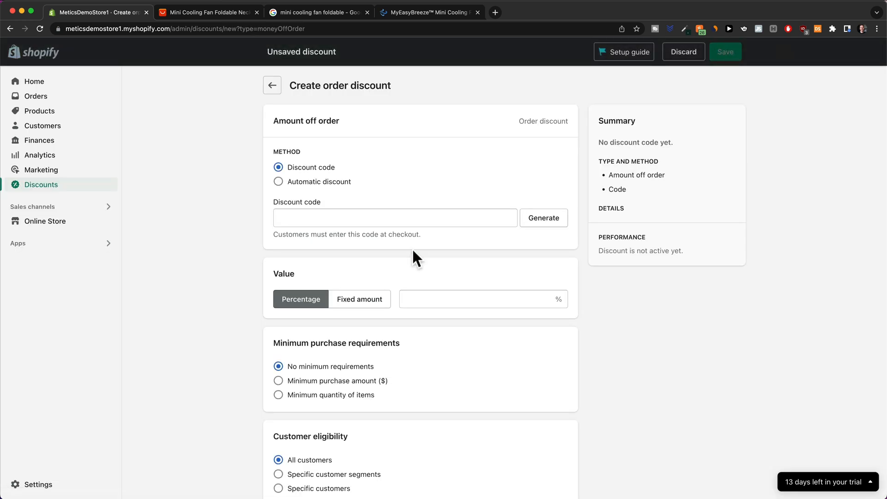
pyautogui.click(278, 182)
pyautogui.click(324, 218)
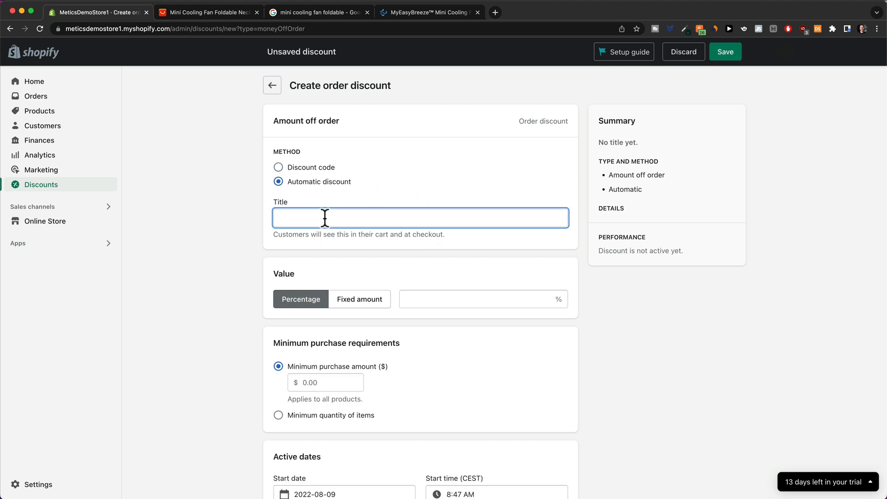
pyautogui.write('Bundle Discount')
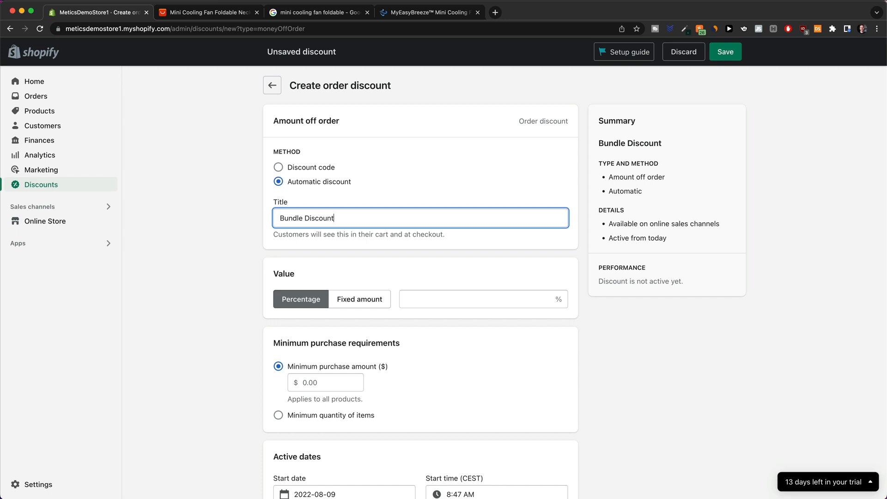
pyautogui.click(435, 298)
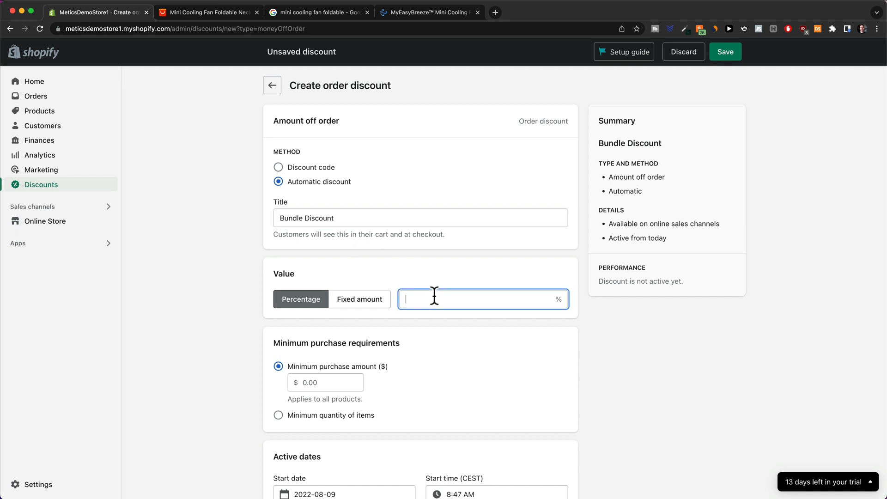
pyautogui.write('20')
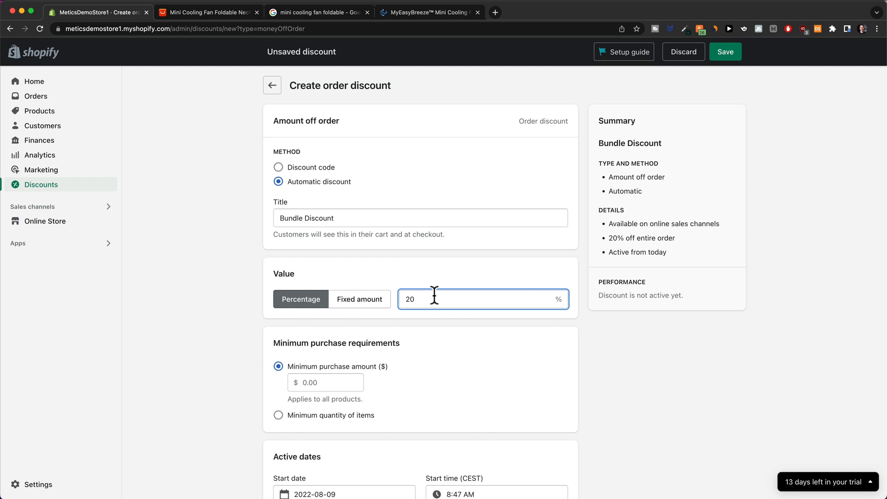
pyautogui.click(245, 339)
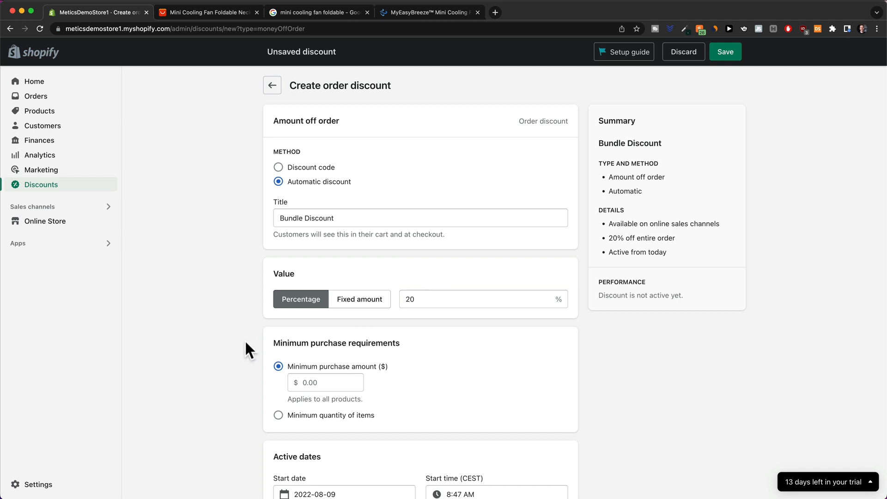
pyautogui.scroll(-5, 245, 332)
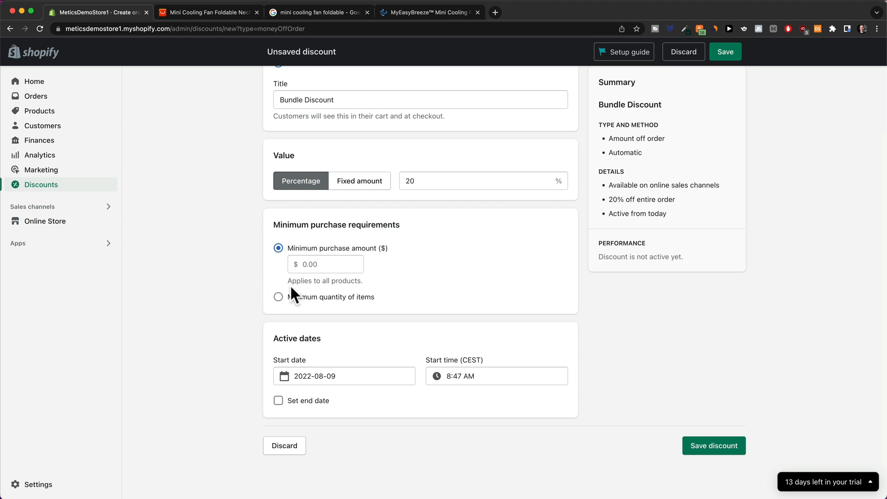
# Require a minimum quantity of 2 items and save the Bundle Discount.
pyautogui.click(278, 297)
pyautogui.click(309, 279)
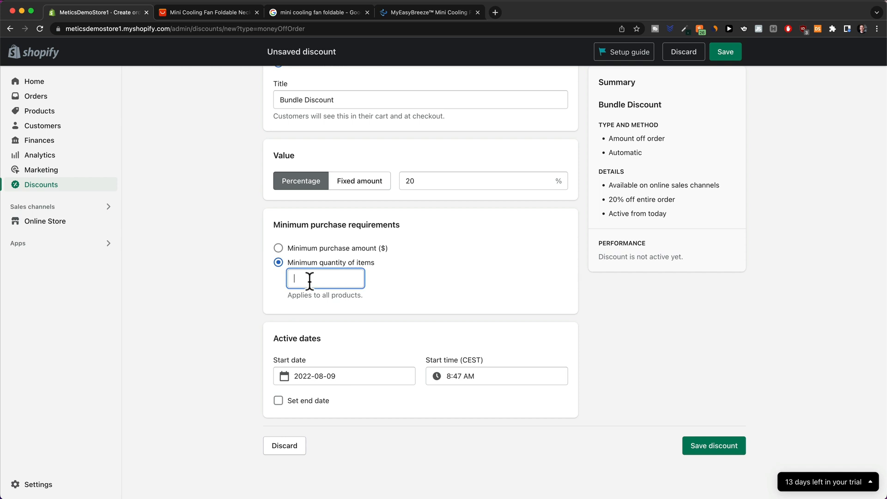
pyautogui.write('2')
pyautogui.click(241, 290)
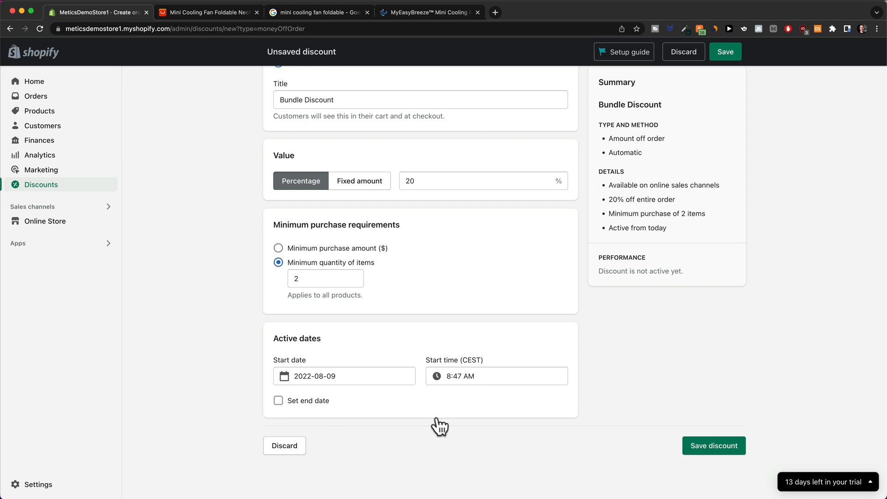
pyautogui.click(712, 447)
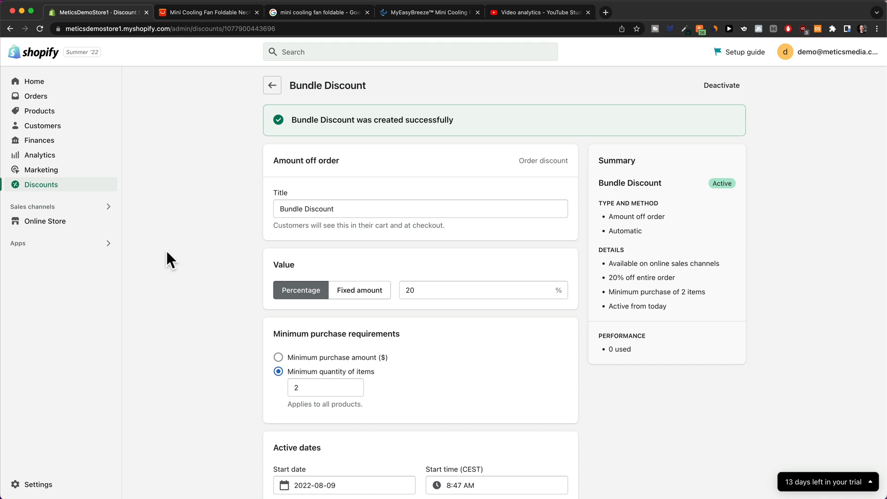
# Launch the Sense theme customizer from Online Store and list the Products page templates.
pyautogui.click(48, 223)
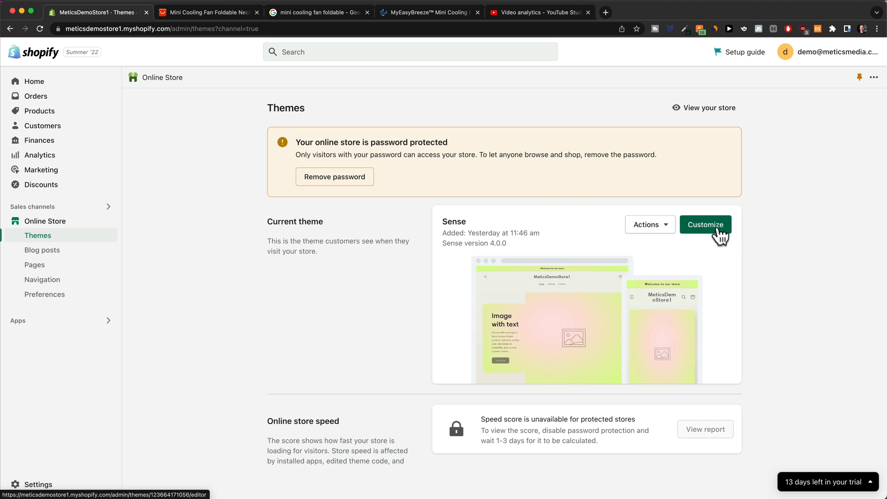
pyautogui.click(716, 225)
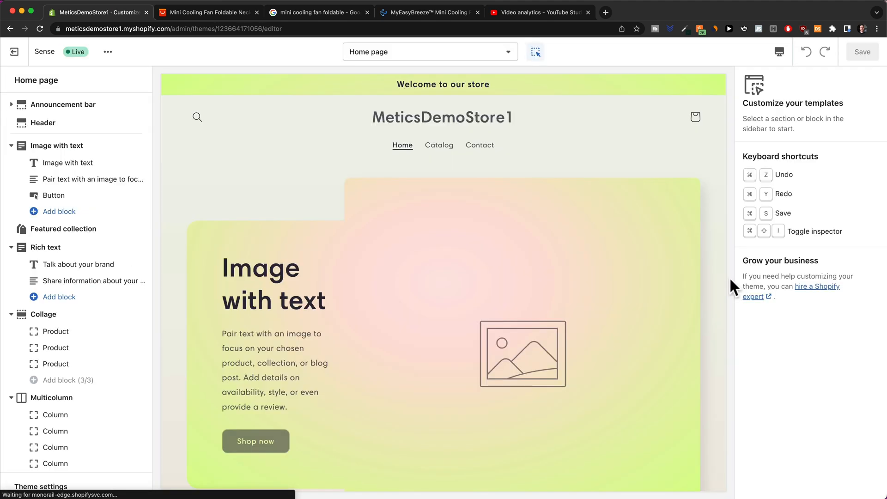
pyautogui.scroll(-10, 569, 227)
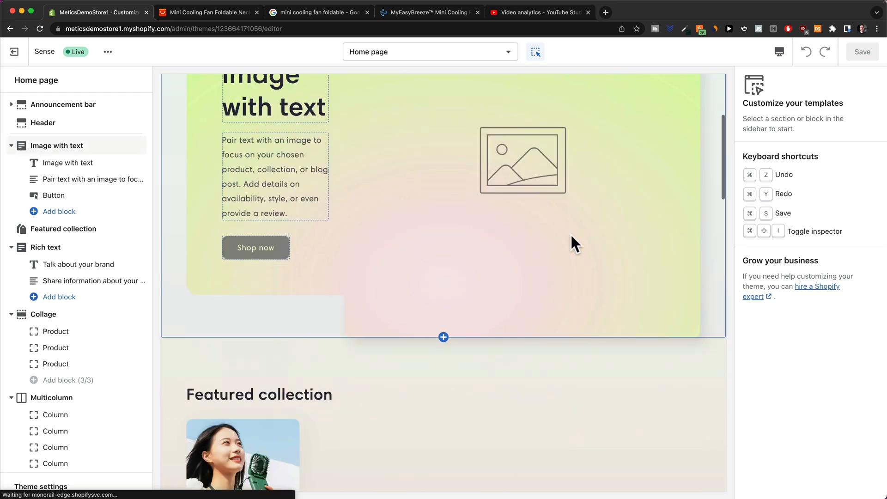
pyautogui.scroll(12, 570, 235)
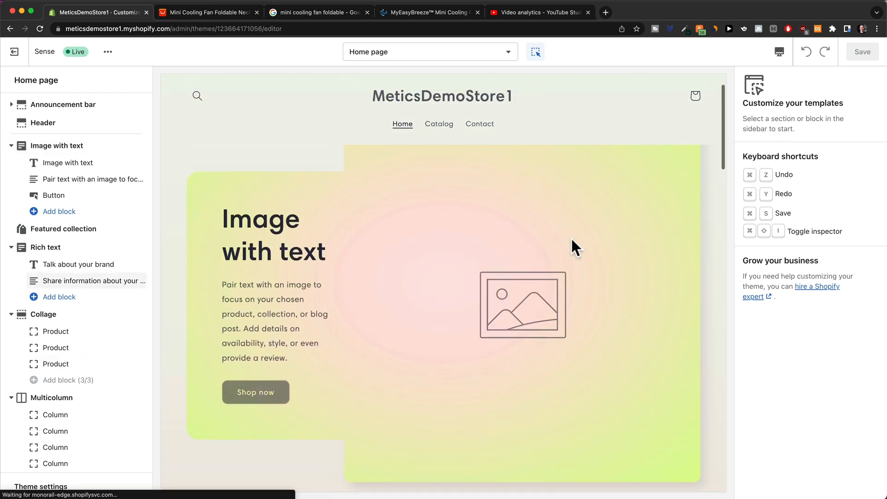
pyautogui.scroll(2, 570, 237)
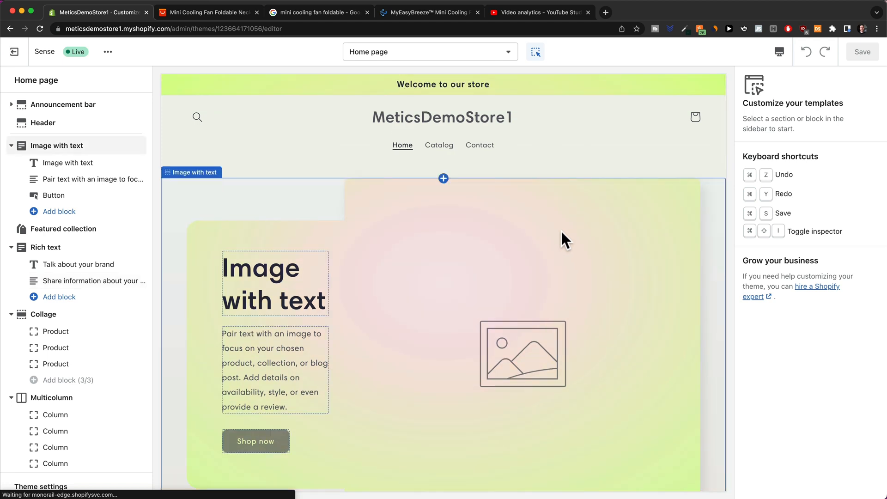
pyautogui.click(459, 59)
pyautogui.click(409, 144)
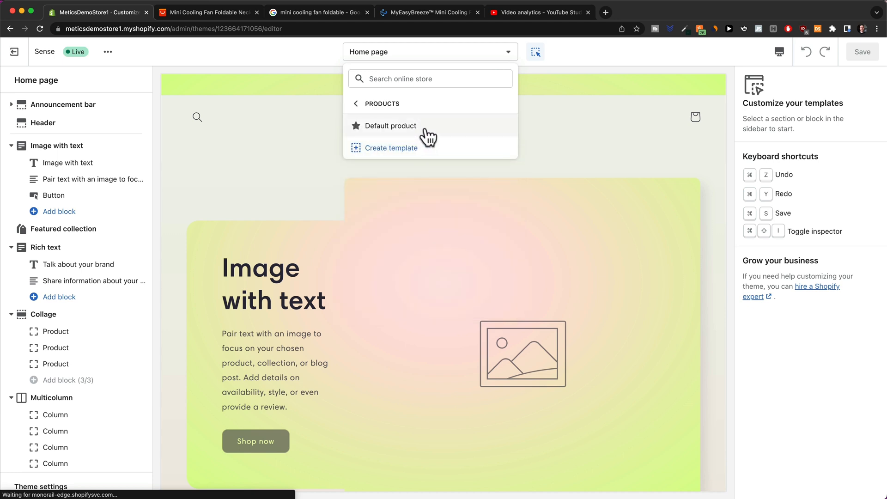
# Load the Default product template and scroll through the MyEasyBreeze™ Mini Cooling Fan preview.
pyautogui.click(424, 126)
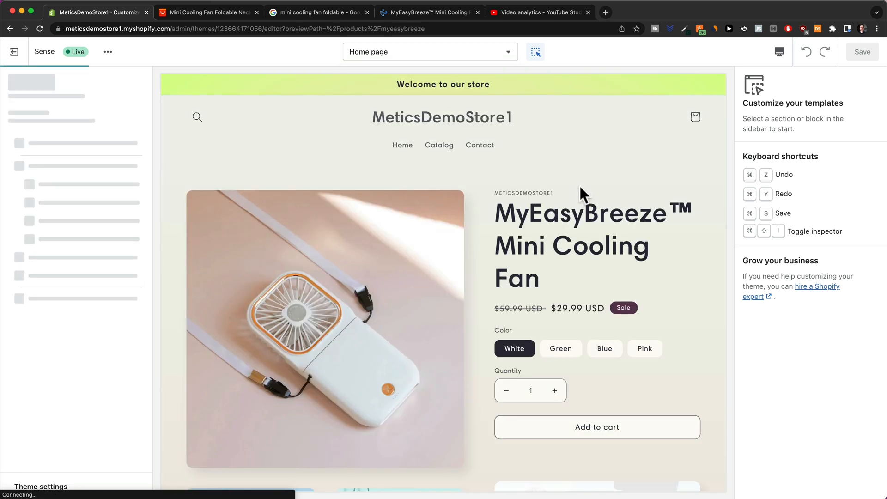
pyautogui.scroll(-3, 581, 186)
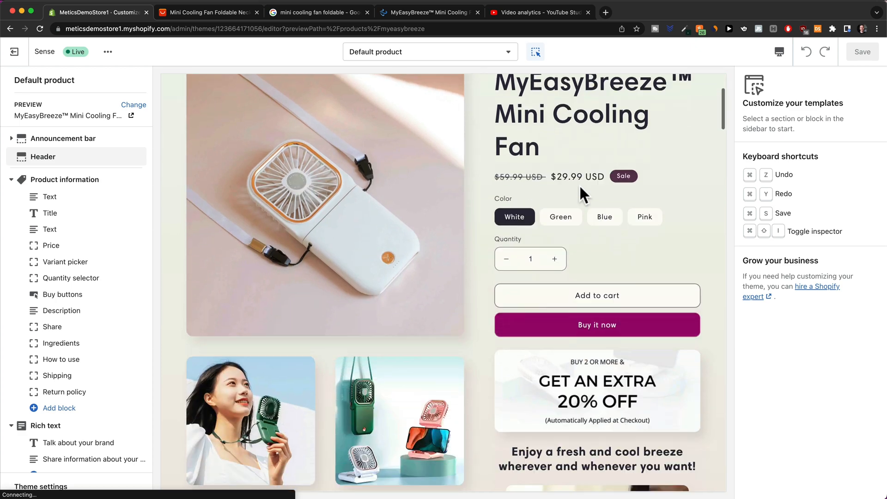
pyautogui.scroll(3, 580, 185)
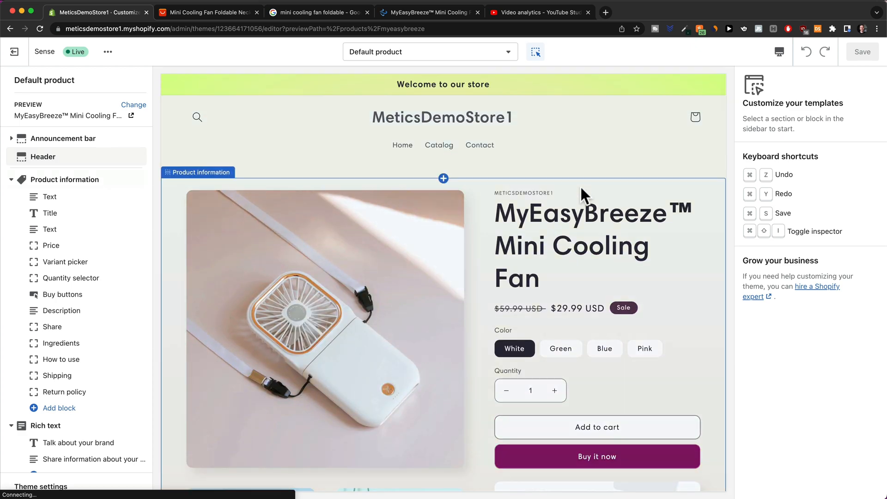
pyautogui.scroll(-1, 581, 186)
pyautogui.scroll(-10, 580, 186)
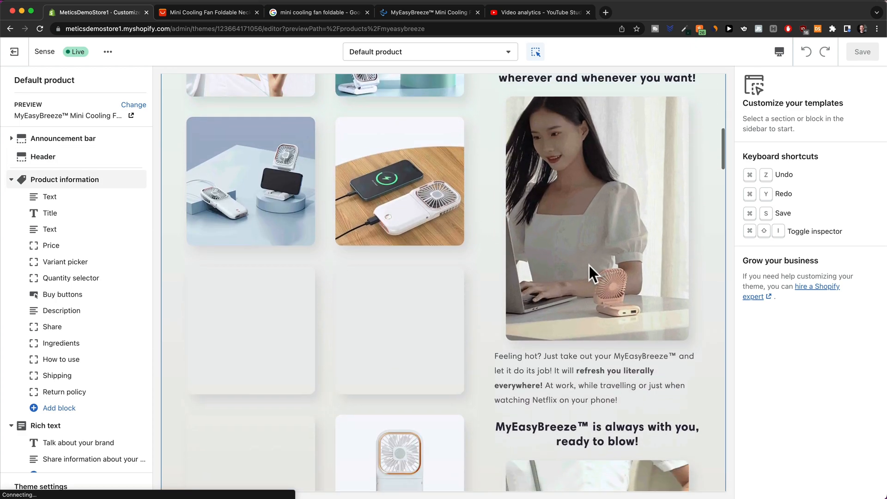
pyautogui.scroll(12, 610, 253)
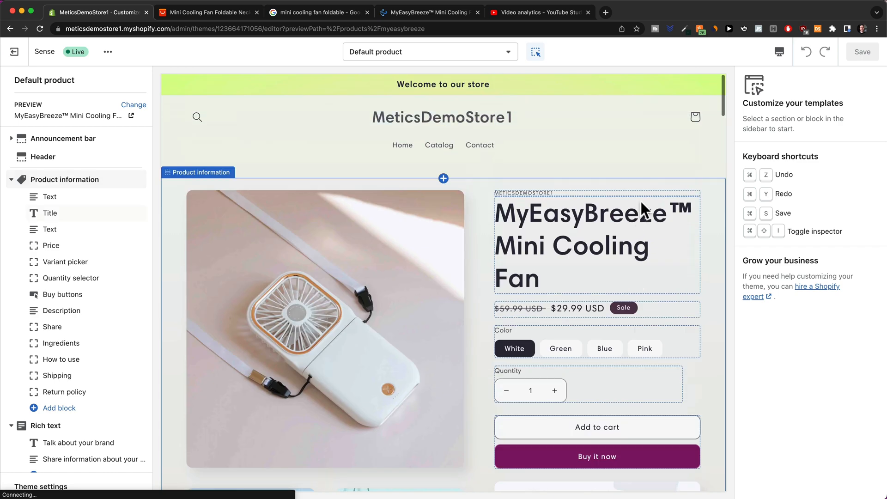
# Switch the preview to mobile view and scroll through the whole Default product page.
pyautogui.click(779, 53)
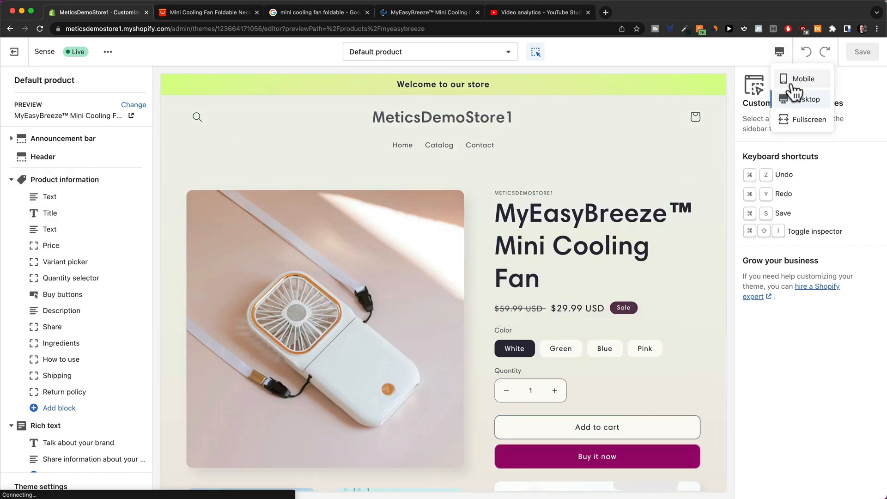
pyautogui.click(797, 81)
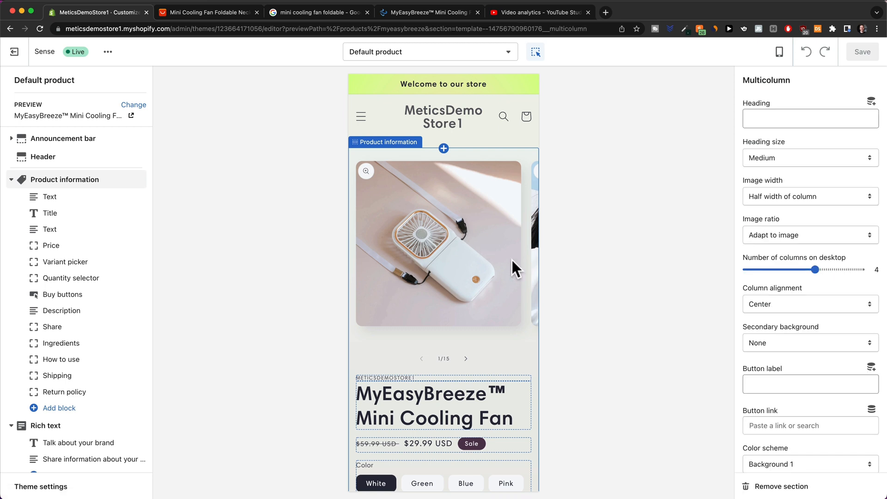
pyautogui.scroll(-2, 512, 259)
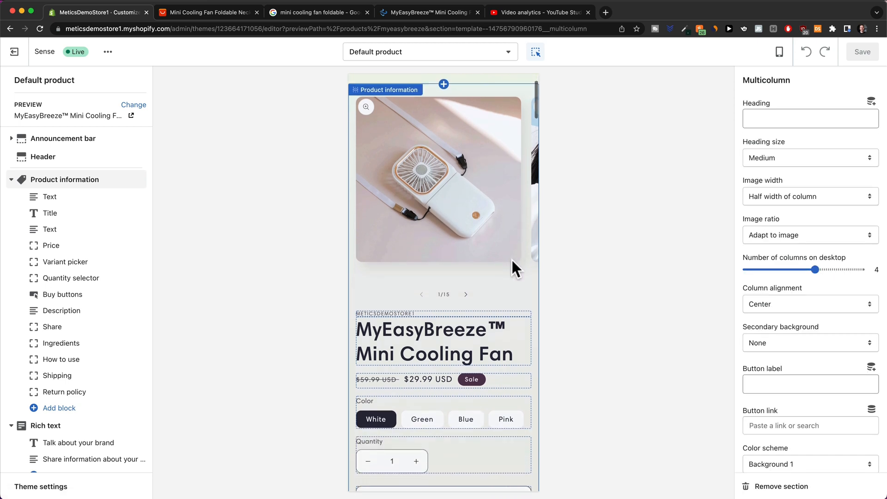
pyautogui.scroll(-5, 465, 171)
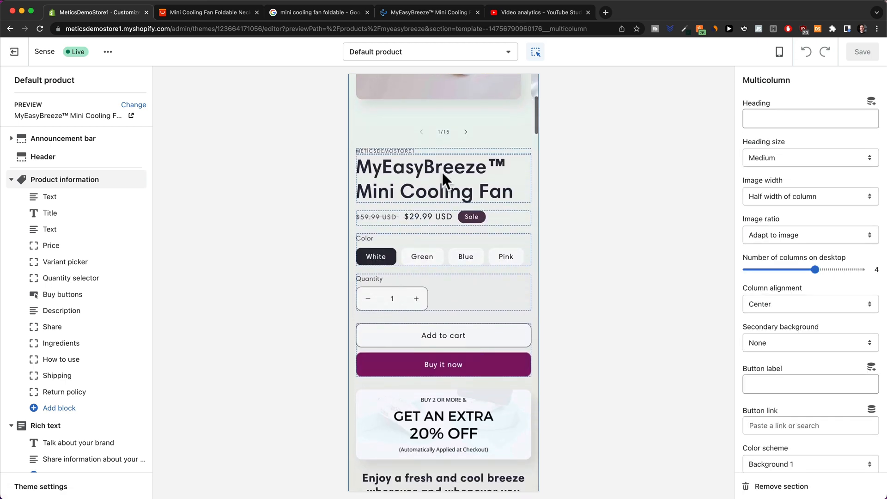
pyautogui.scroll(-1, 450, 187)
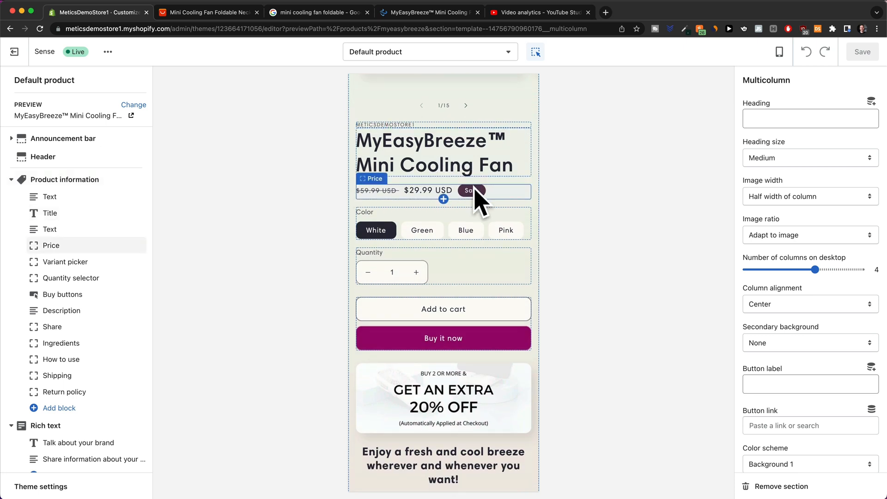
pyautogui.scroll(-2, 466, 187)
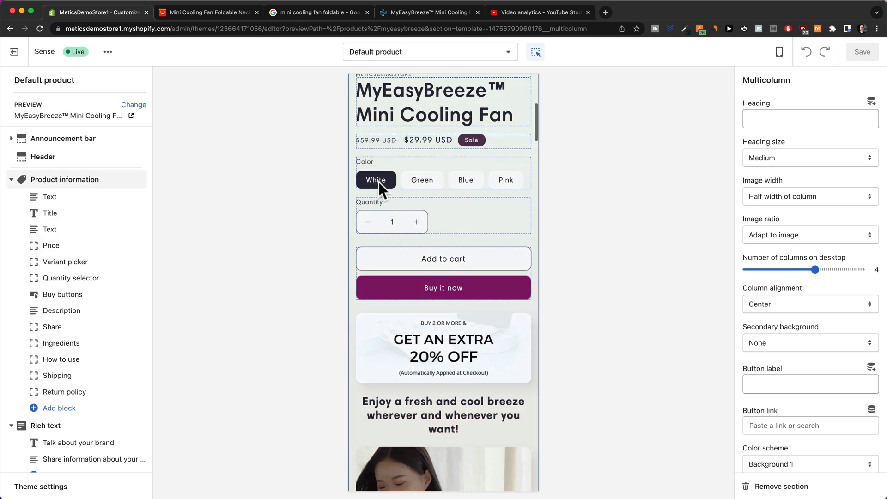
pyautogui.scroll(-3, 486, 190)
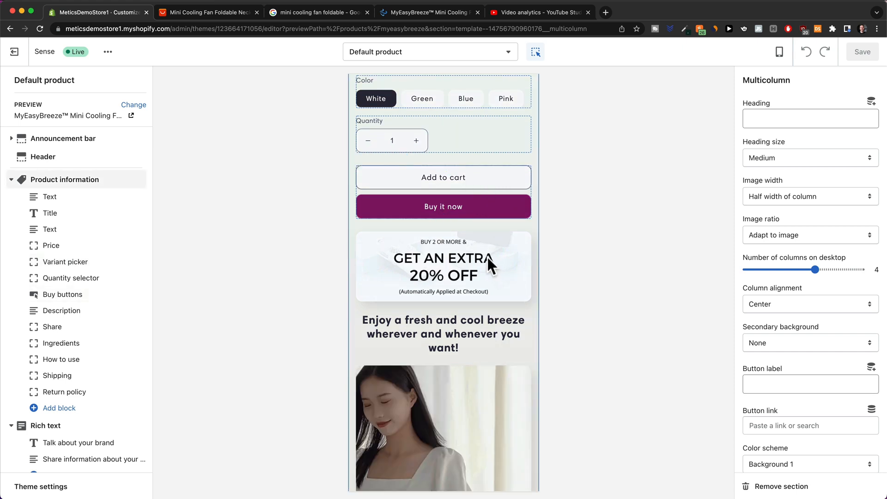
pyautogui.scroll(-4, 485, 254)
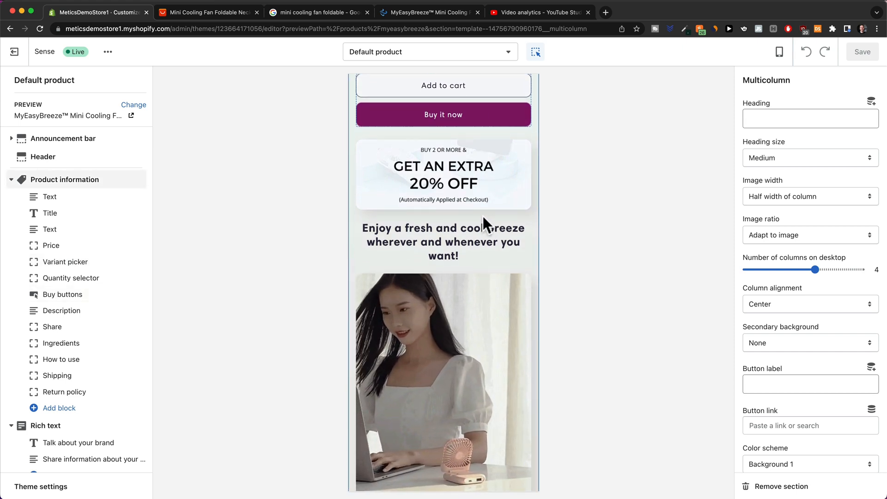
pyautogui.scroll(-1, 484, 215)
pyautogui.scroll(-15, 461, 253)
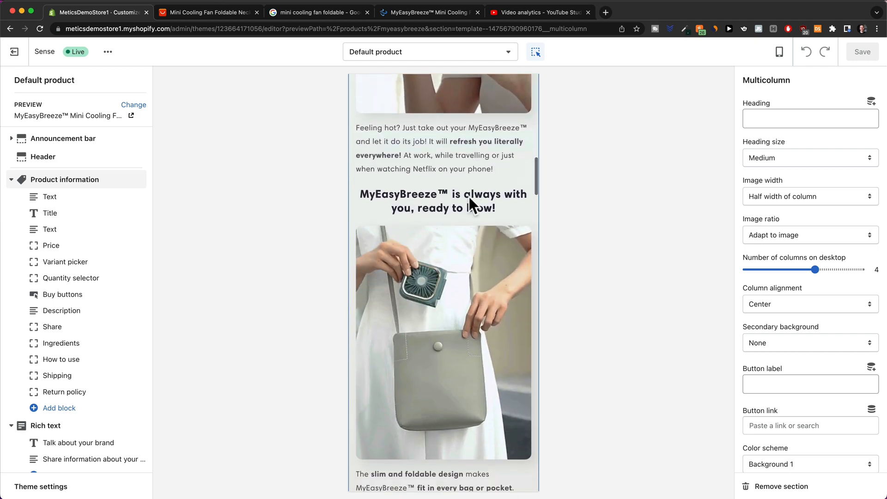
pyautogui.scroll(-15, 469, 195)
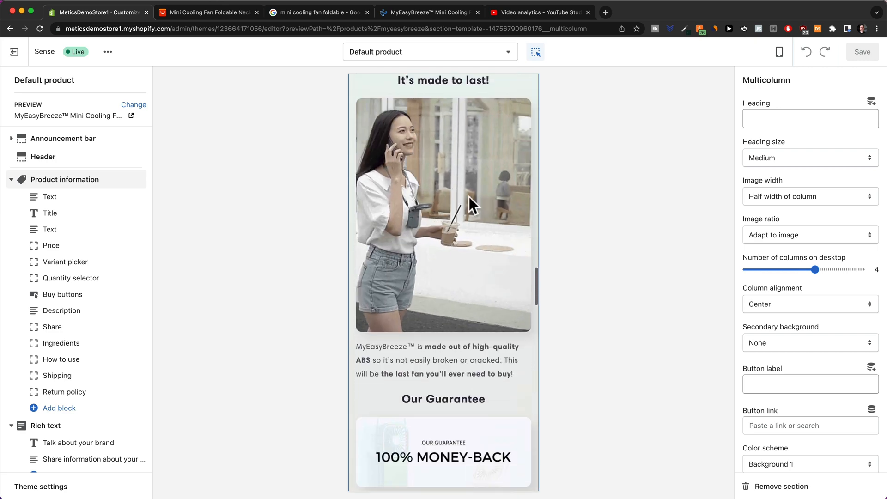
pyautogui.scroll(-6, 468, 198)
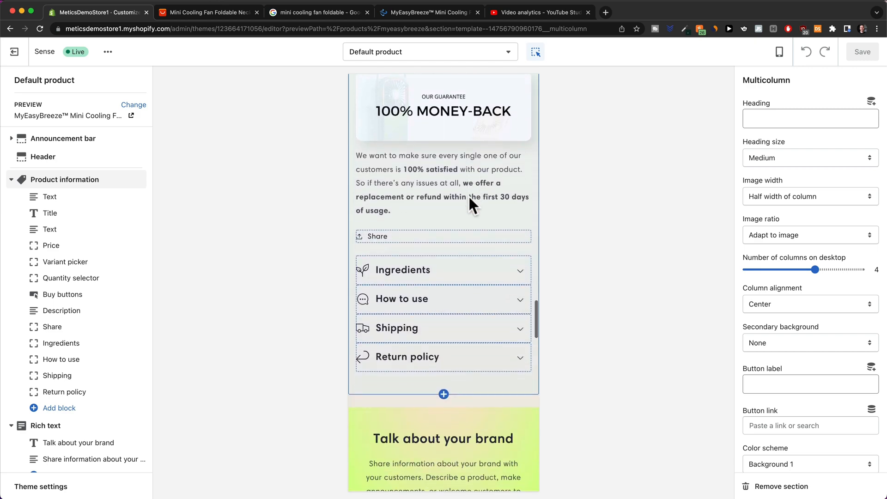
pyautogui.scroll(-7, 467, 194)
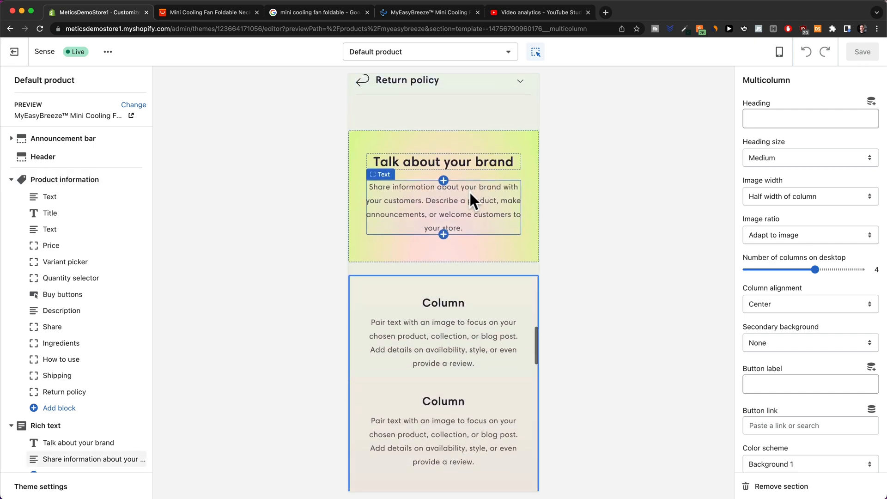
pyautogui.scroll(20, 448, 262)
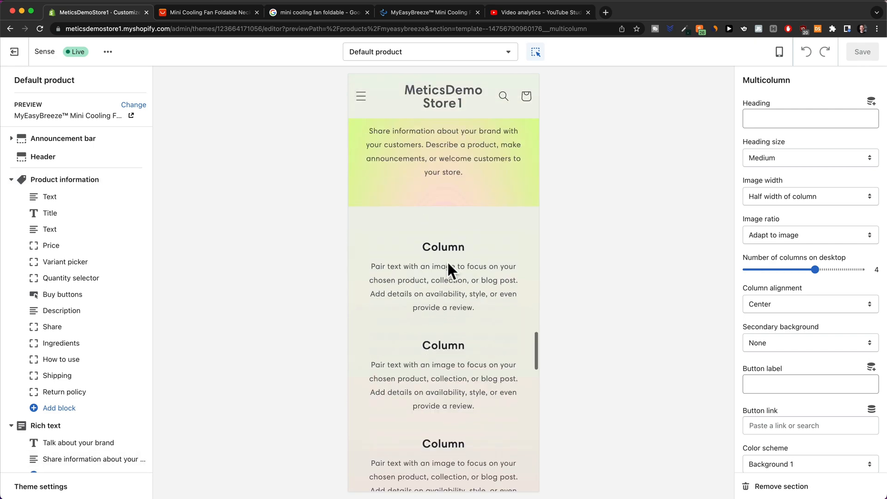
pyautogui.scroll(4, 448, 262)
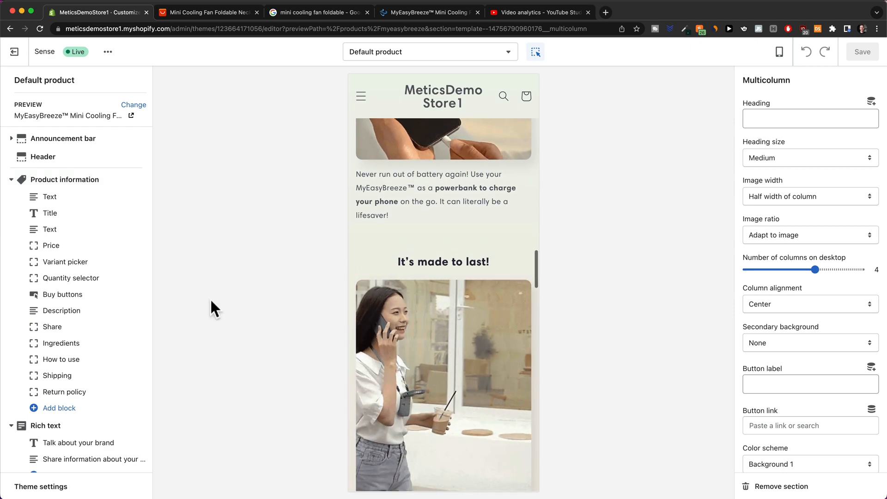
# Inspect the Product information, Rich text and Multicolumn section settings in turn.
pyautogui.click(59, 182)
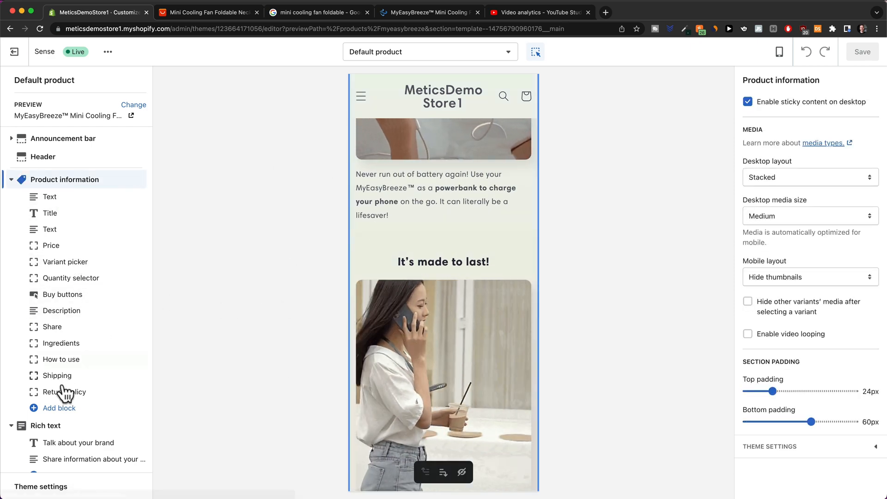
pyautogui.click(55, 425)
pyautogui.scroll(-5, 65, 386)
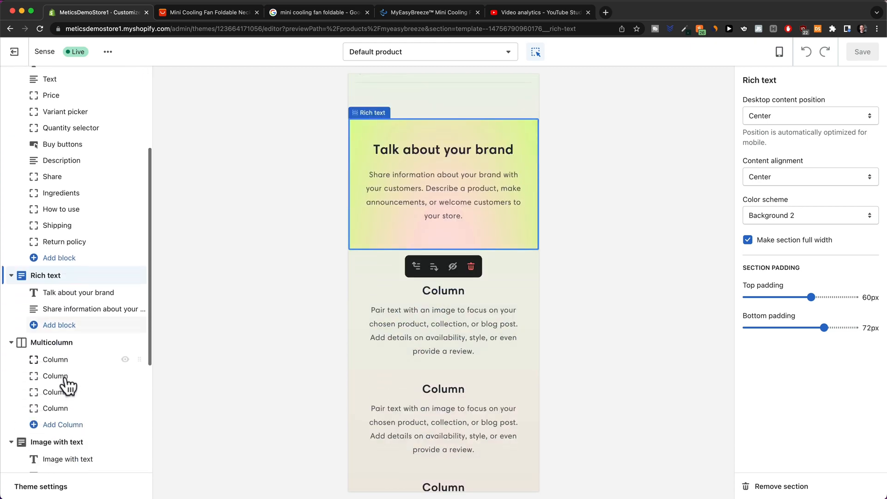
pyautogui.click(57, 255)
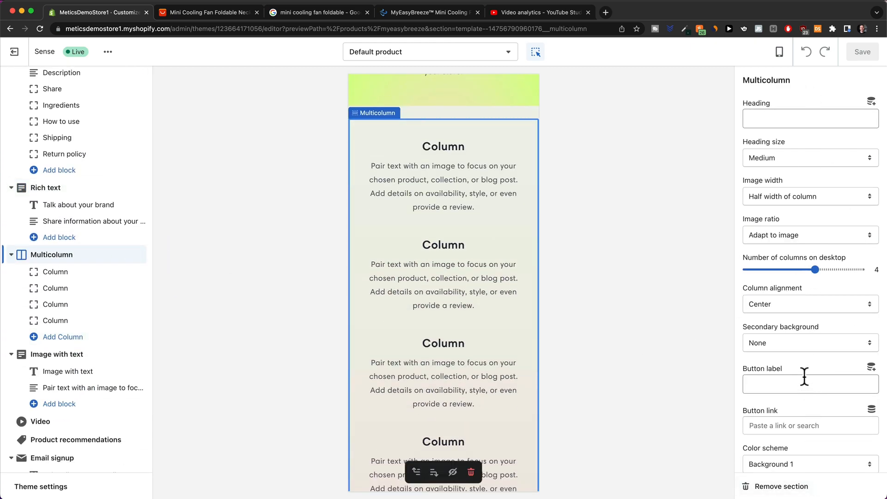
# Delete the 'Welcome to our store' announcement, then undo the deletion.
pyautogui.scroll(15, 459, 328)
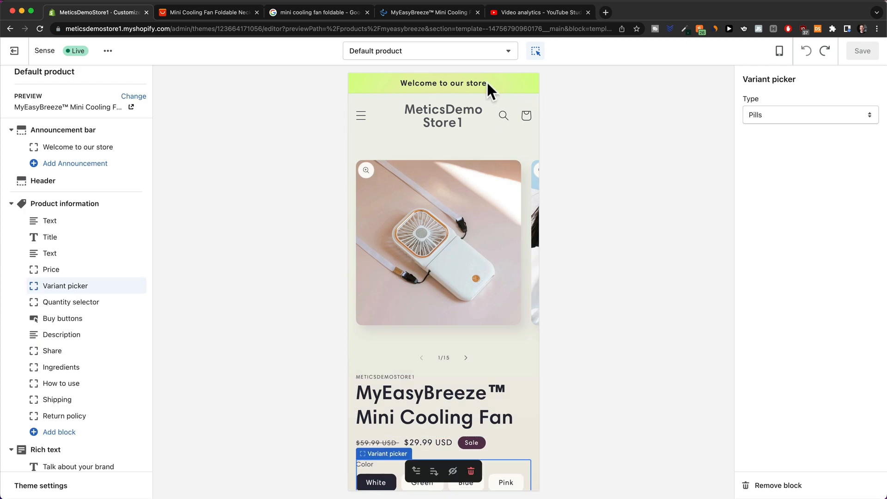
pyautogui.click(475, 85)
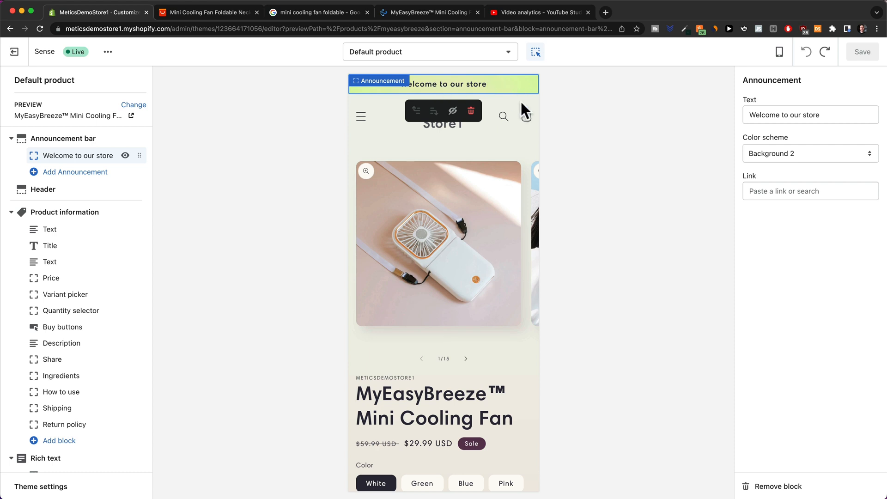
pyautogui.click(471, 111)
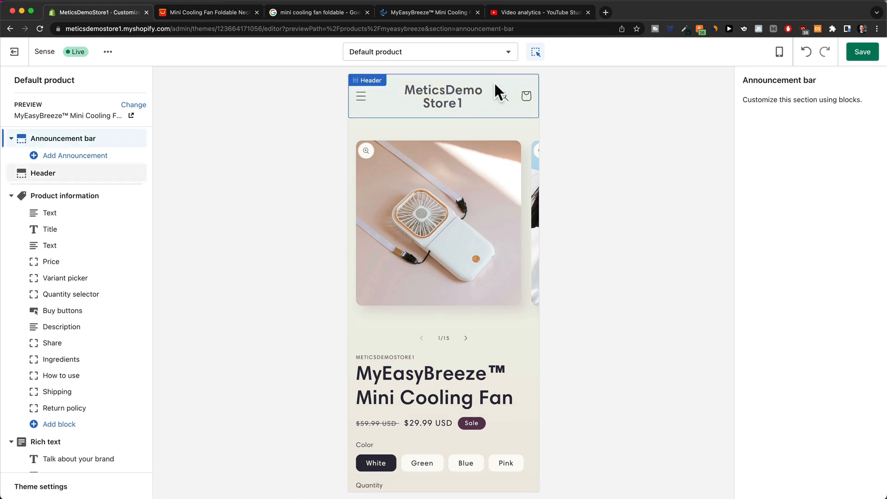
pyautogui.click(806, 52)
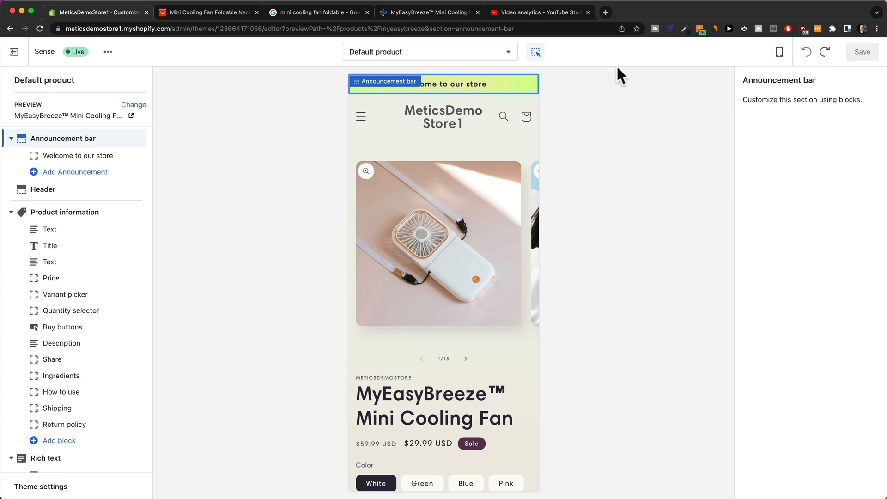
# Replace the announcement text with 'ONLY TODAY: 50% OFF & FREE SHIPPING'.
pyautogui.click(500, 82)
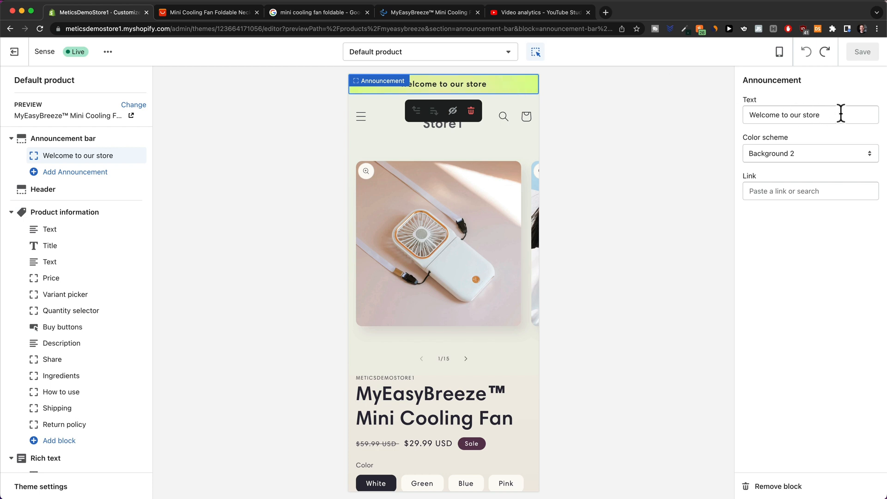
pyautogui.moveTo(841, 115); pyautogui.dragTo(734, 108)
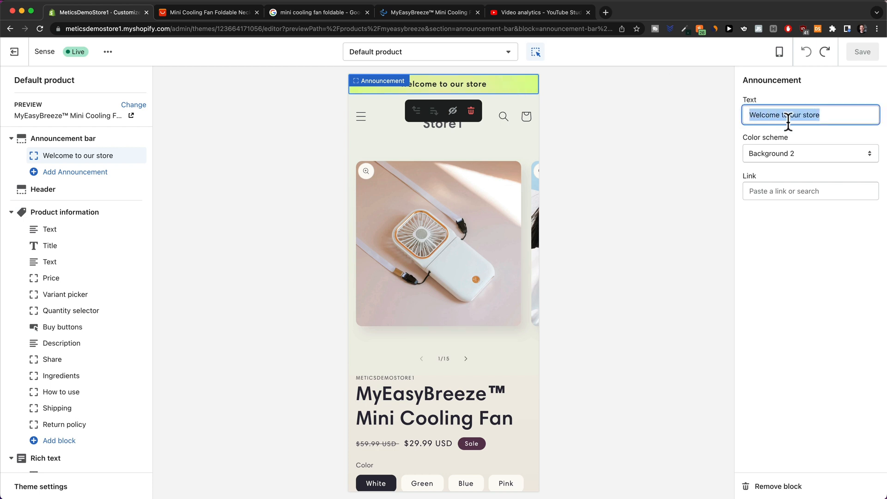
pyautogui.write('ONLY TODAY: 50% OFF & FREE SHIPPING')
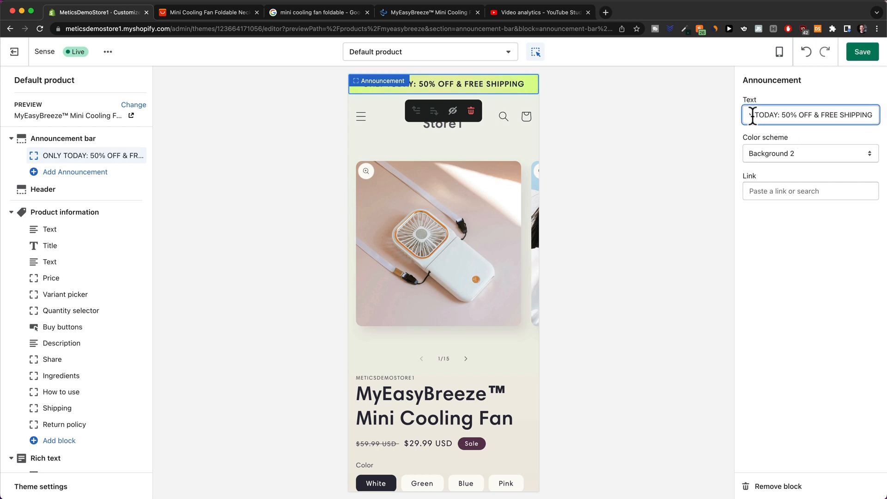
pyautogui.moveTo(754, 115); pyautogui.dragTo(728, 115)
pyautogui.moveTo(794, 114); pyautogui.dragTo(886, 116)
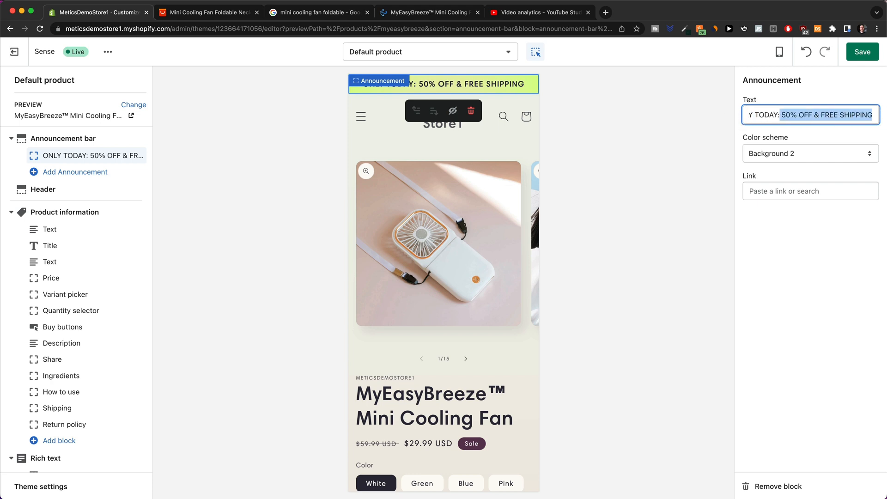
pyautogui.click(695, 134)
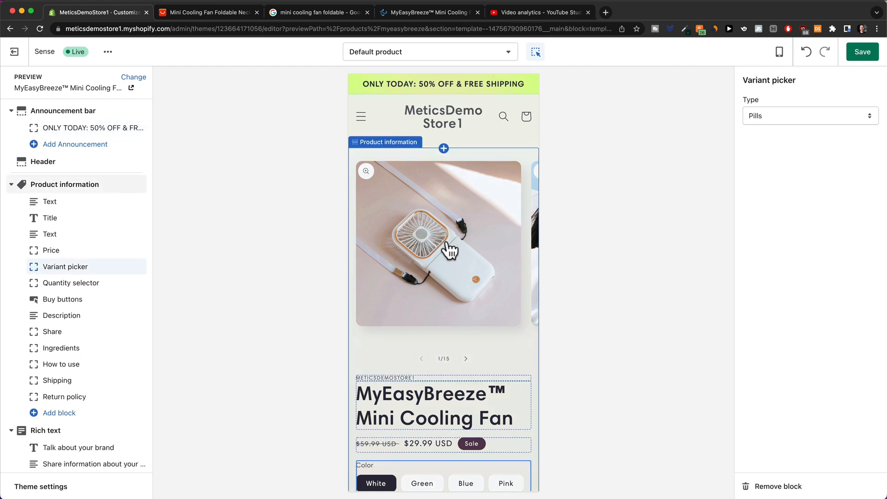
pyautogui.click(465, 359)
pyautogui.scroll(-2, 456, 351)
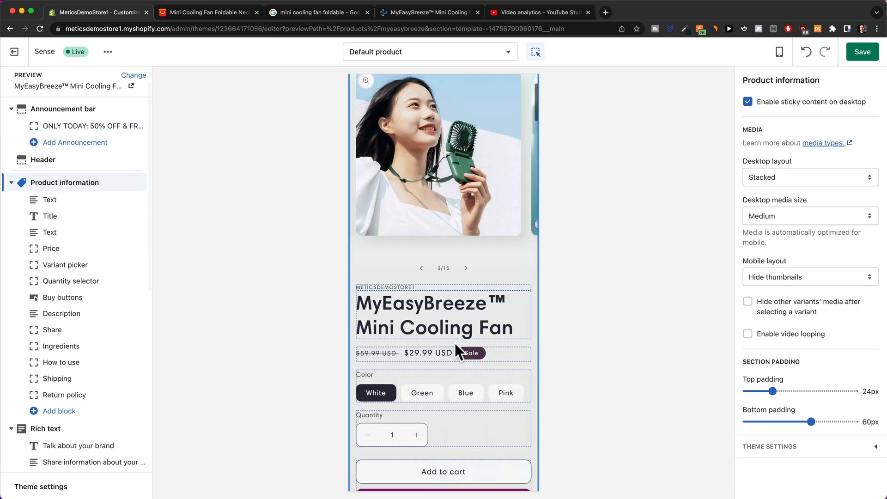
# Remove the store-name vendor line above the product title.
pyautogui.click(395, 271)
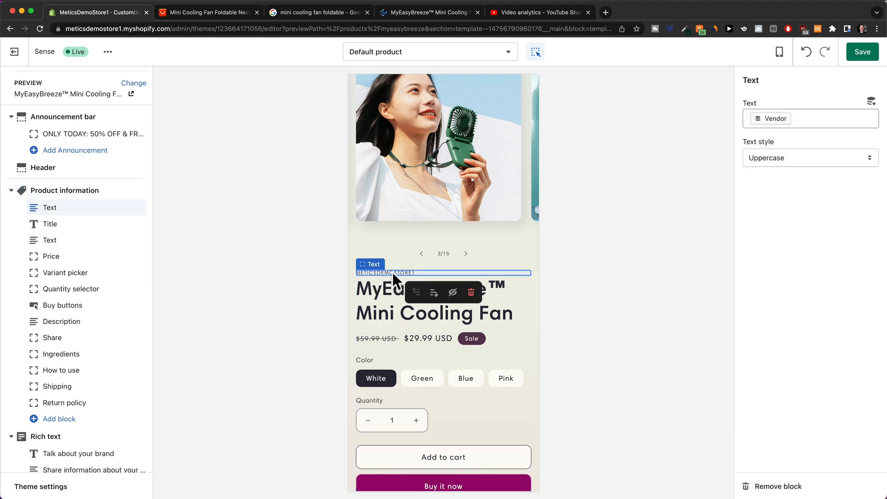
pyautogui.click(471, 292)
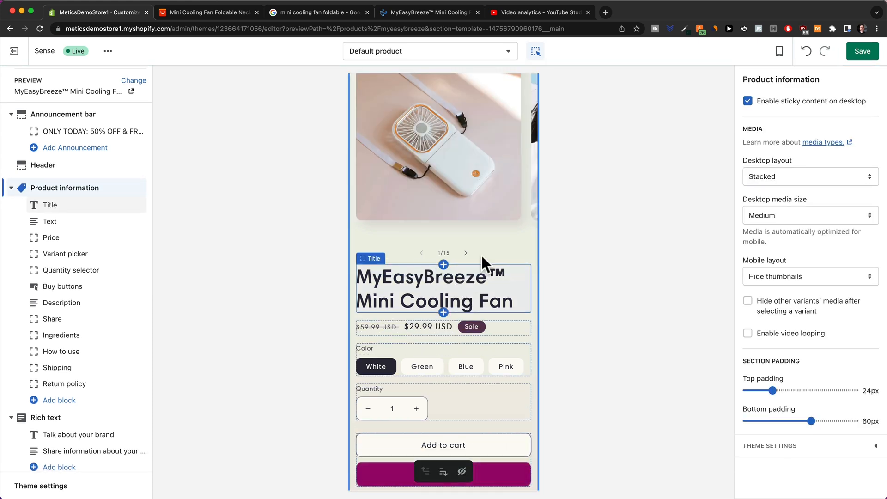
pyautogui.scroll(-4, 445, 242)
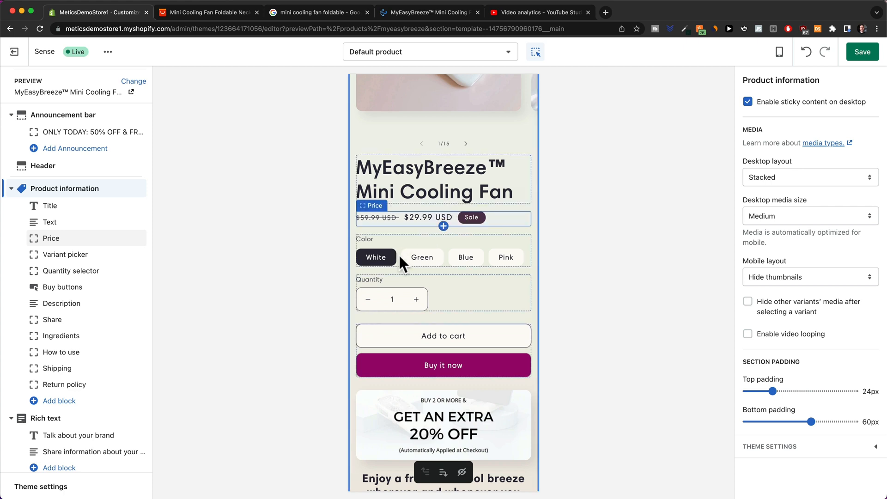
pyautogui.scroll(-3, 398, 250)
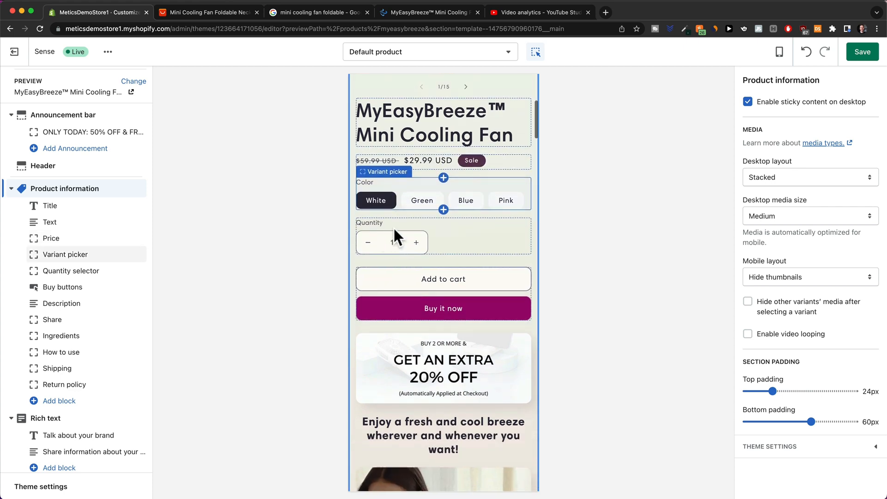
# Turn off dynamic checkout buttons so only Add to cart remains.
pyautogui.click(509, 291)
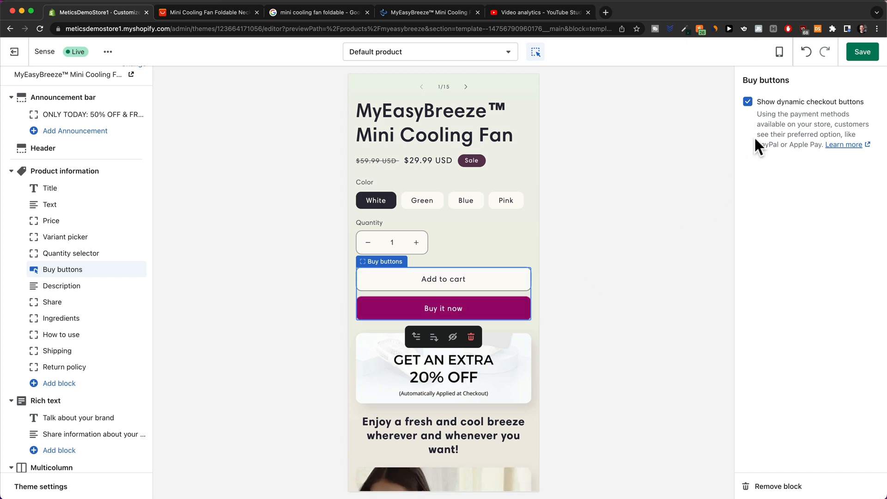
pyautogui.click(747, 102)
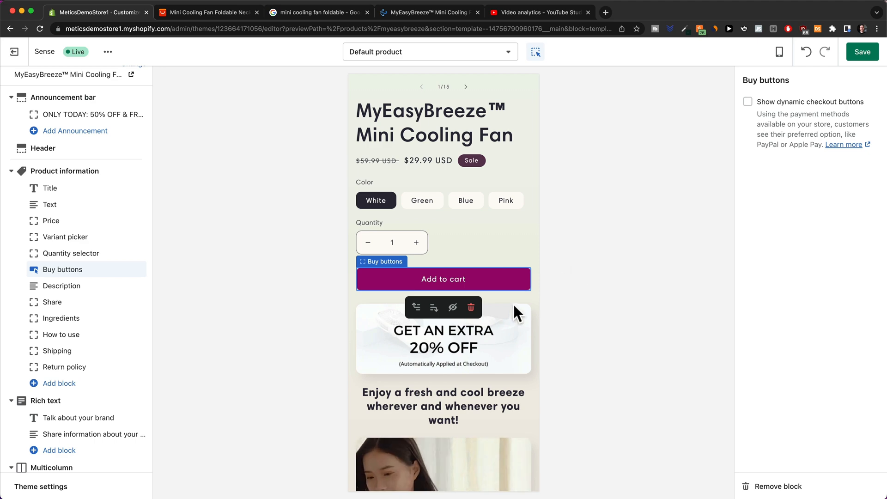
pyautogui.scroll(-5, 513, 300)
# Select the Product information section and bring up its Ingredients collapsible row.
pyautogui.click(501, 287)
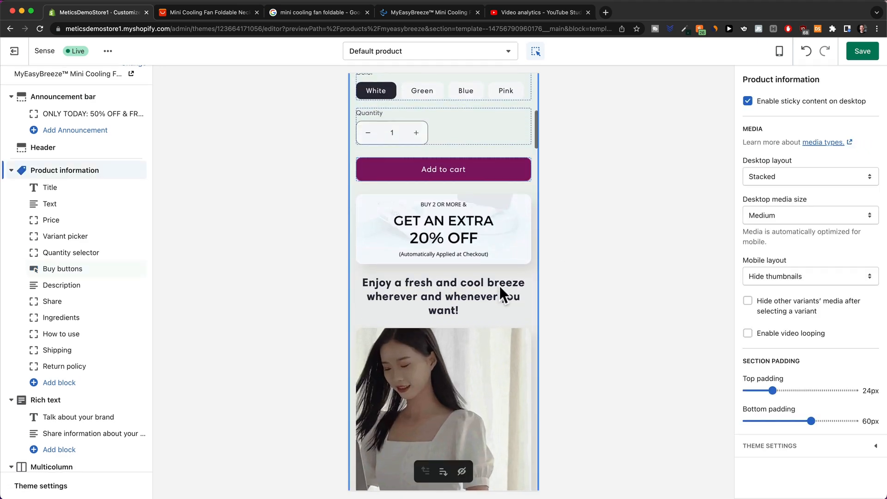
pyautogui.scroll(-10, 499, 285)
pyautogui.scroll(-20, 469, 204)
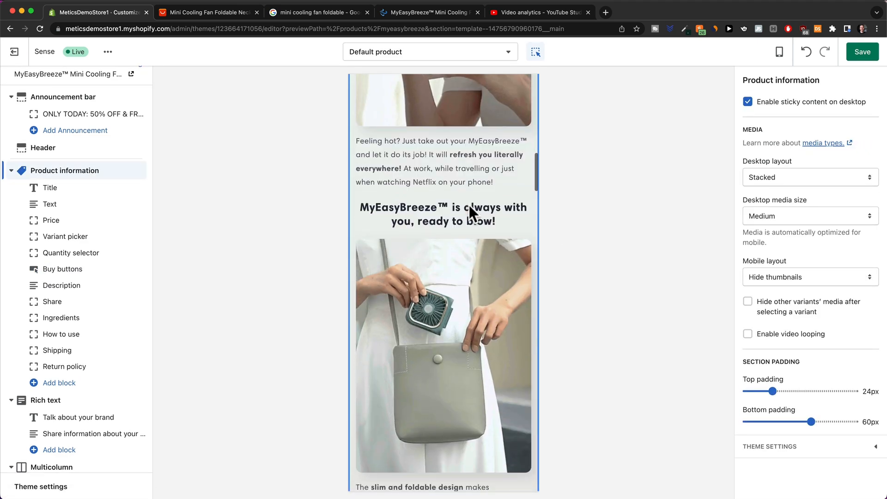
pyautogui.scroll(-20, 470, 204)
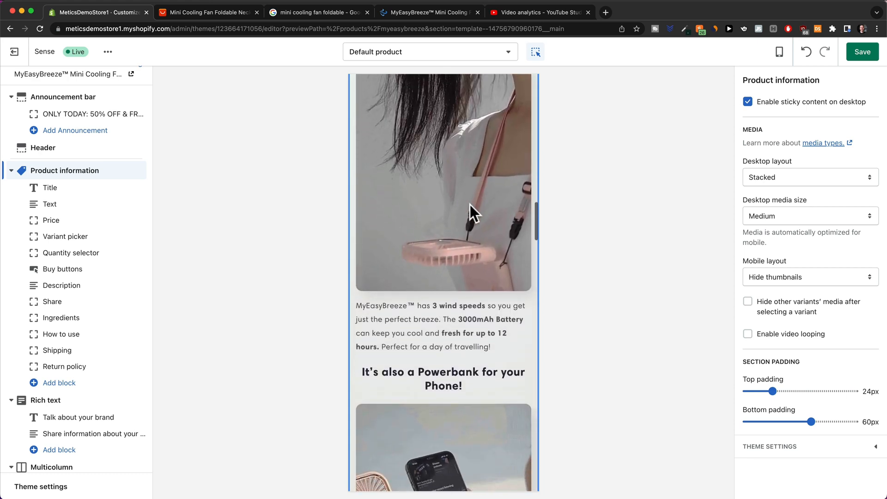
pyautogui.scroll(-4, 478, 284)
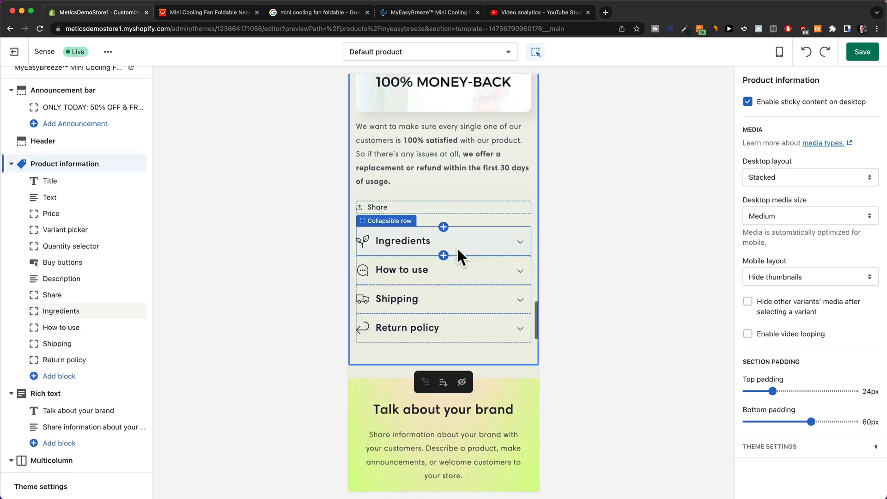
pyautogui.click(520, 243)
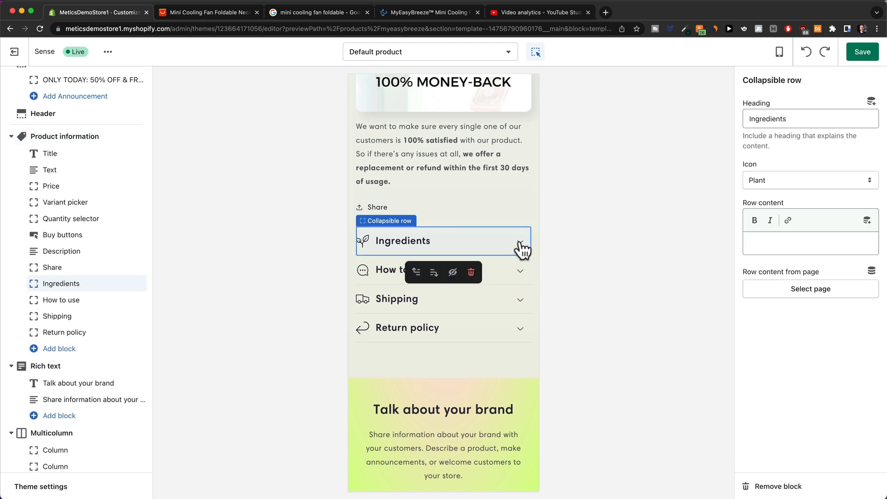
pyautogui.click(522, 250)
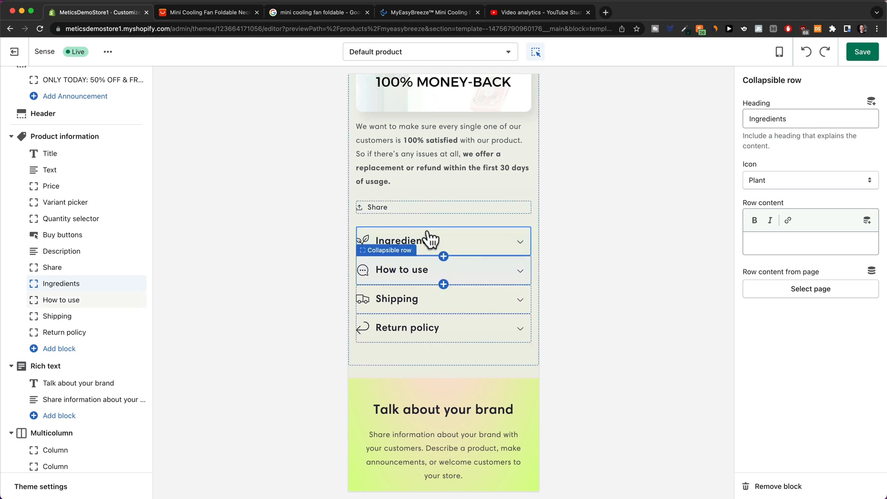
pyautogui.click(446, 249)
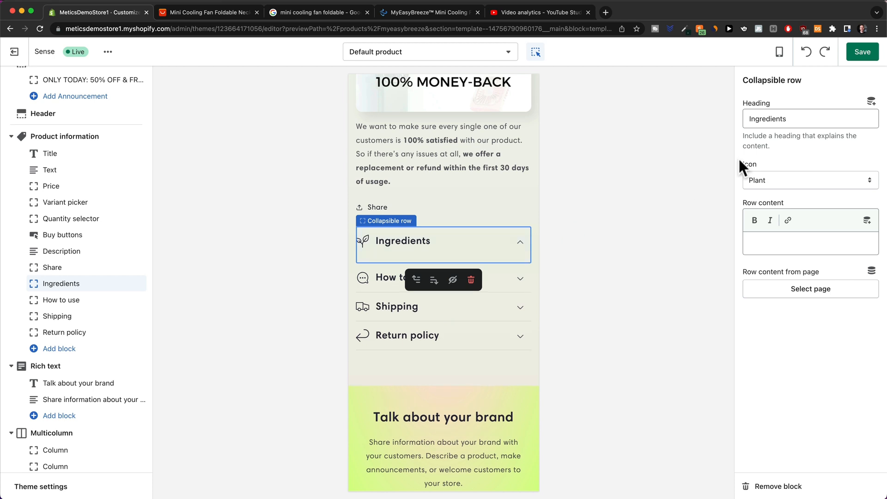
# Rename the Ingredients row to FAQ with a Question mark icon and 'Question 1 / Answer' content.
pyautogui.moveTo(795, 121); pyautogui.dragTo(729, 120)
pyautogui.write('FAQ')
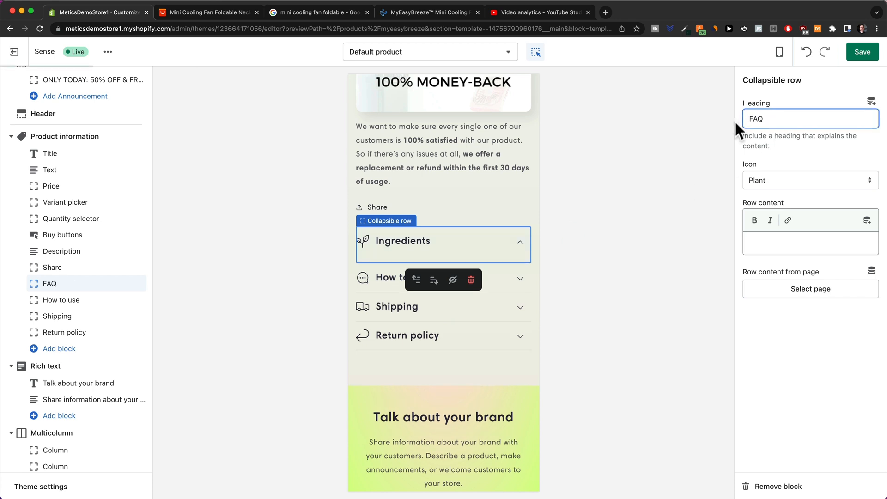
pyautogui.click(764, 178)
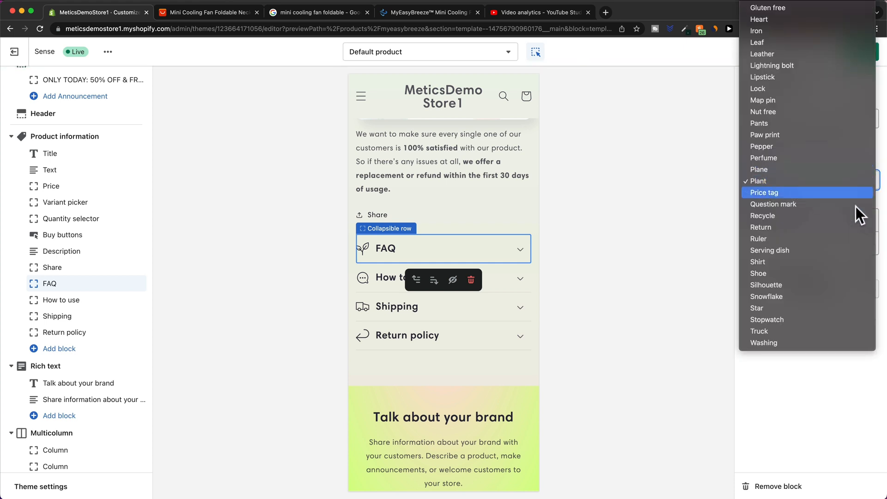
pyautogui.click(795, 204)
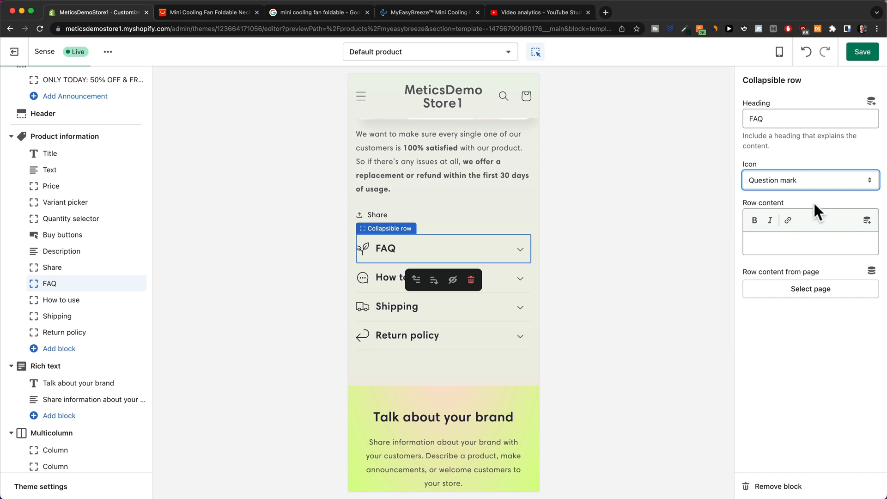
pyautogui.click(781, 242)
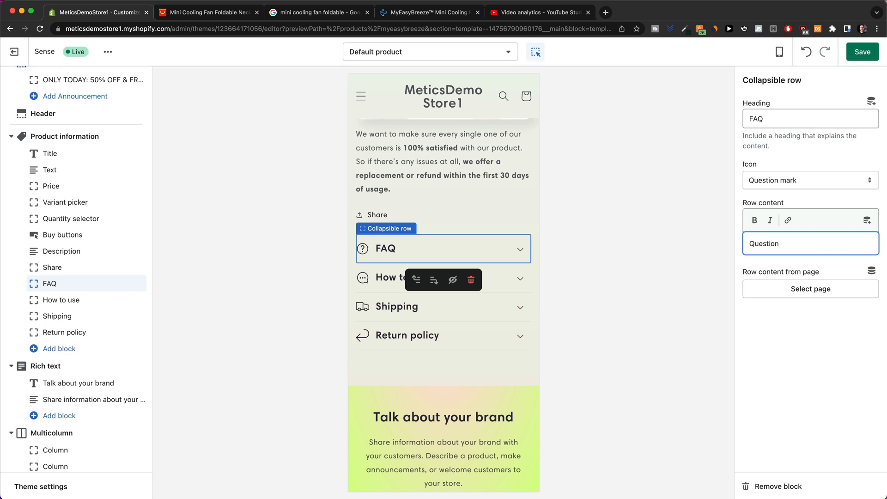
pyautogui.write('Question 1')
pyautogui.press('Return')
pyautogui.press('Return')
pyautogui.write('Answer')
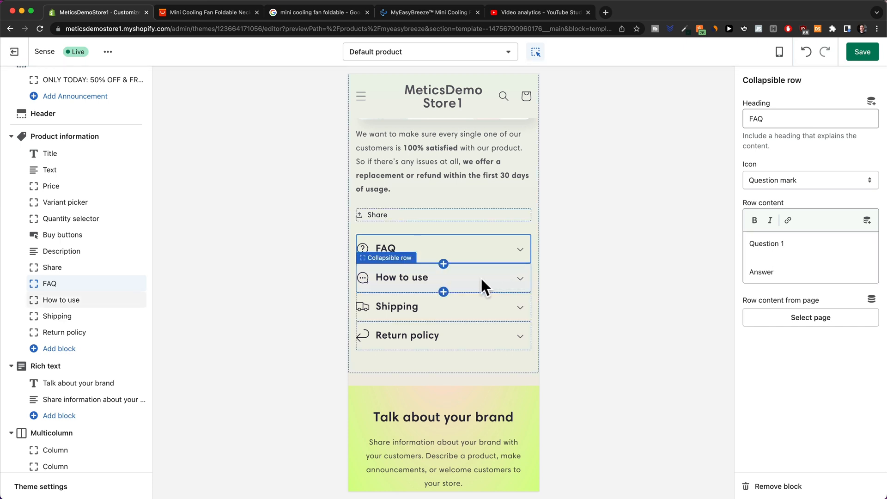
# Give the How to use row its content text, then bring up the Add block list.
pyautogui.click(445, 279)
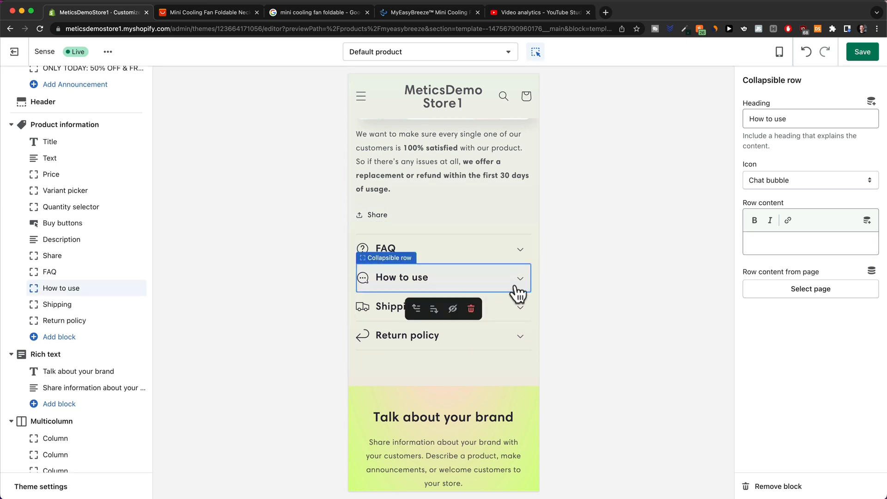
pyautogui.moveTo(802, 120); pyautogui.dragTo(702, 121)
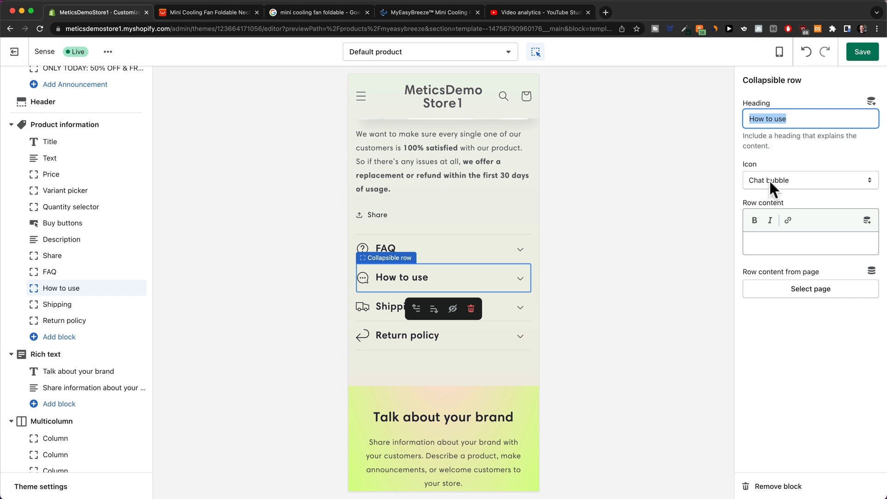
pyautogui.click(765, 240)
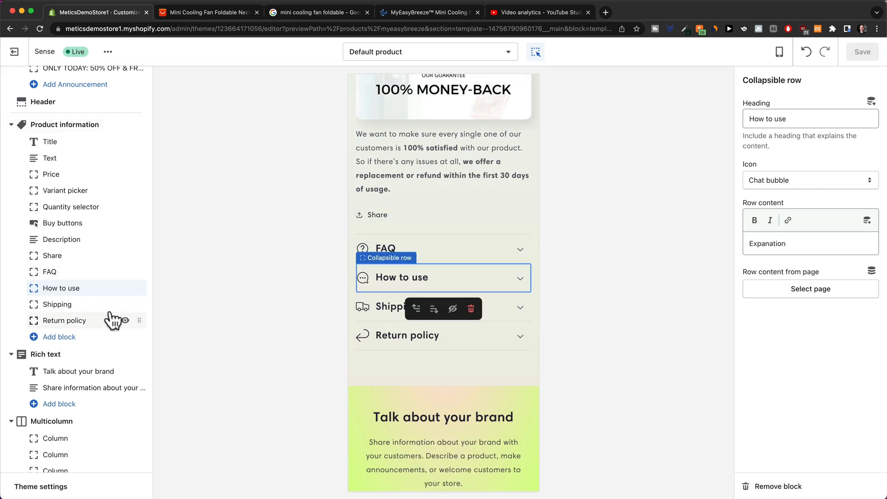
pyautogui.click(50, 337)
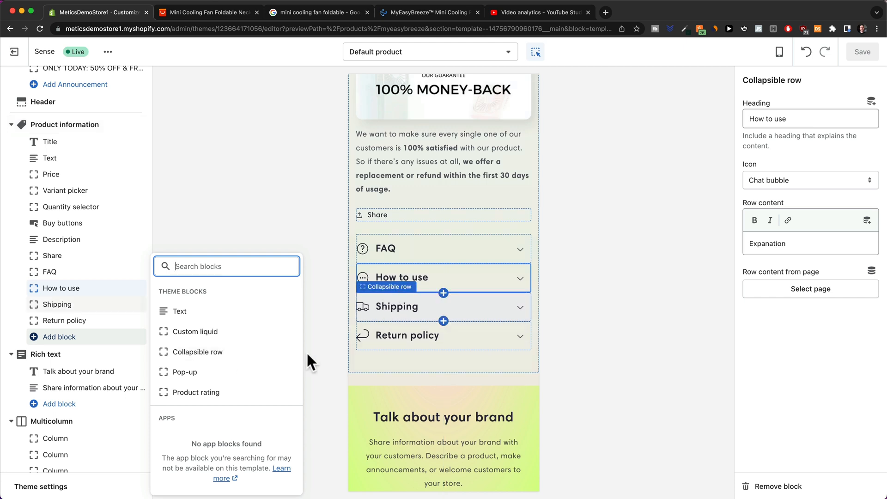
# Add a Product Information collapsible row with ruler icon and specs, placed directly beneath FAQ.
pyautogui.click(216, 353)
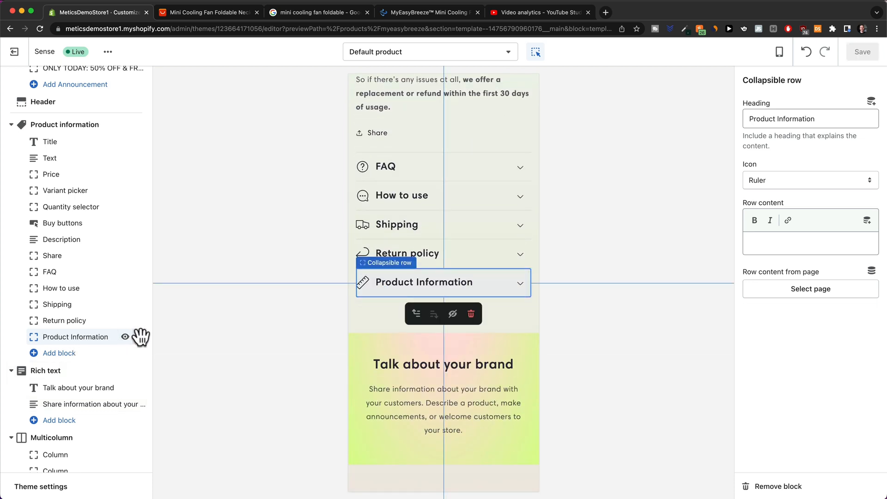
pyautogui.moveTo(139, 340); pyautogui.dragTo(115, 288)
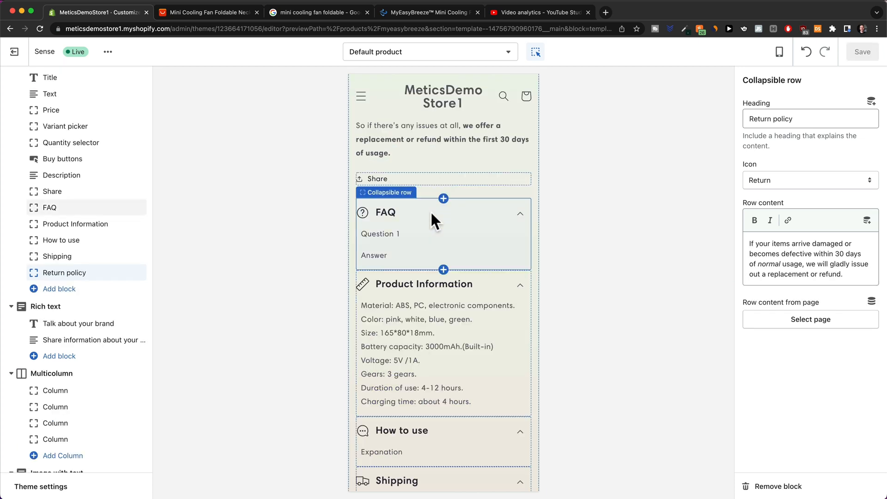
pyautogui.scroll(-2, 436, 216)
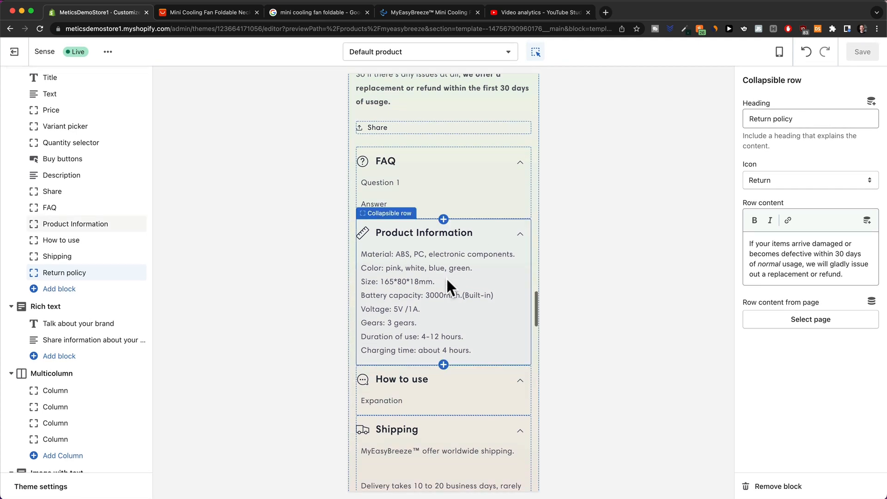
pyautogui.scroll(-2, 445, 276)
pyautogui.scroll(-5, 442, 268)
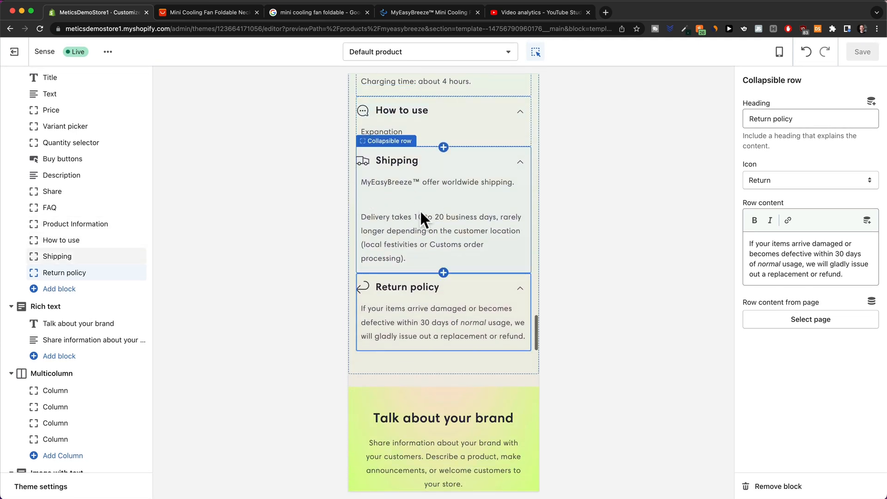
pyautogui.scroll(-2, 420, 203)
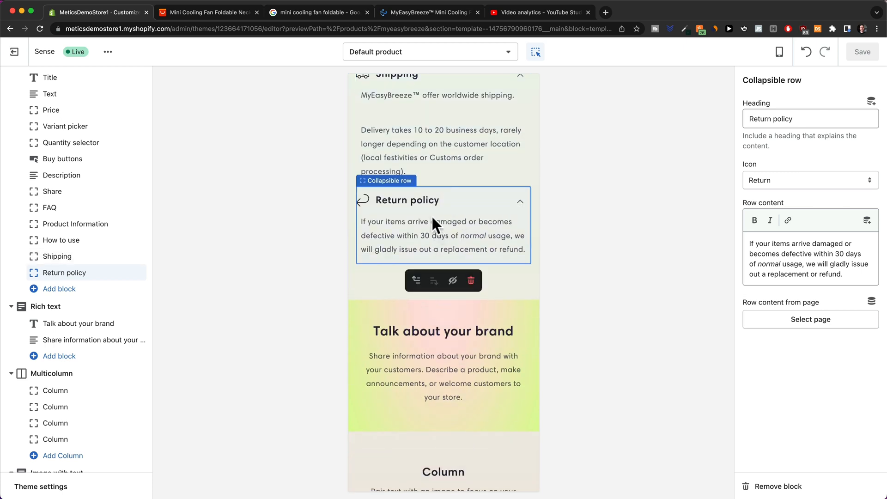
pyautogui.scroll(-2, 431, 215)
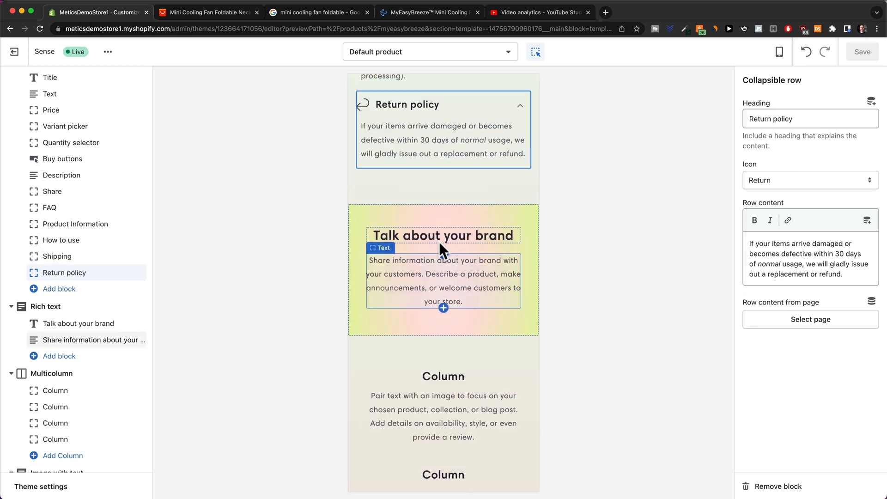
# Remove the Rich text, Multicolumn and Image with text sections from the product template.
pyautogui.click(350, 254)
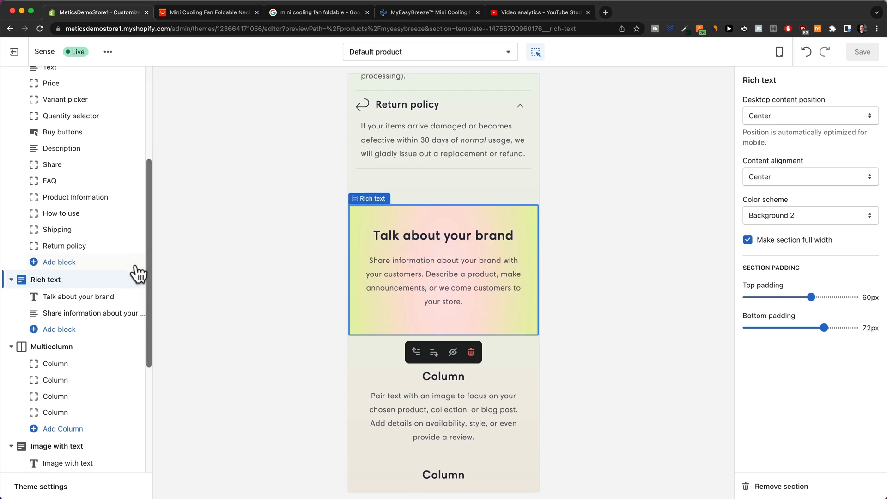
pyautogui.scroll(-1, 139, 275)
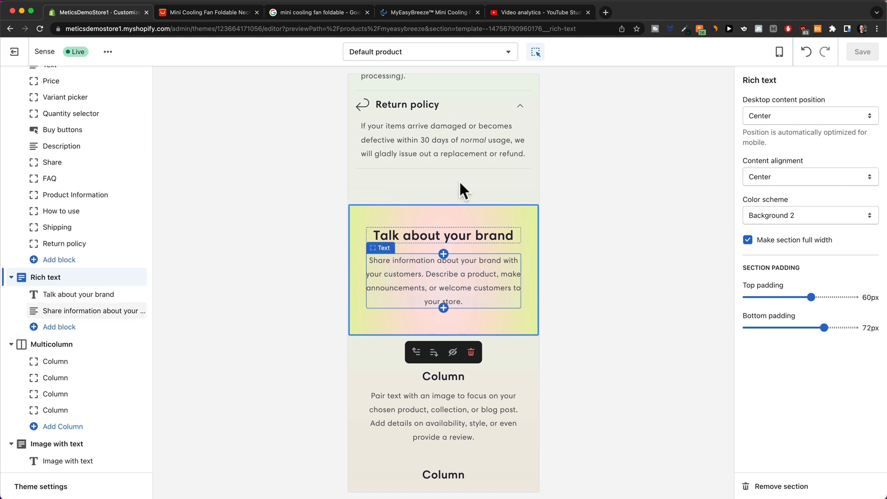
pyautogui.scroll(3, 459, 206)
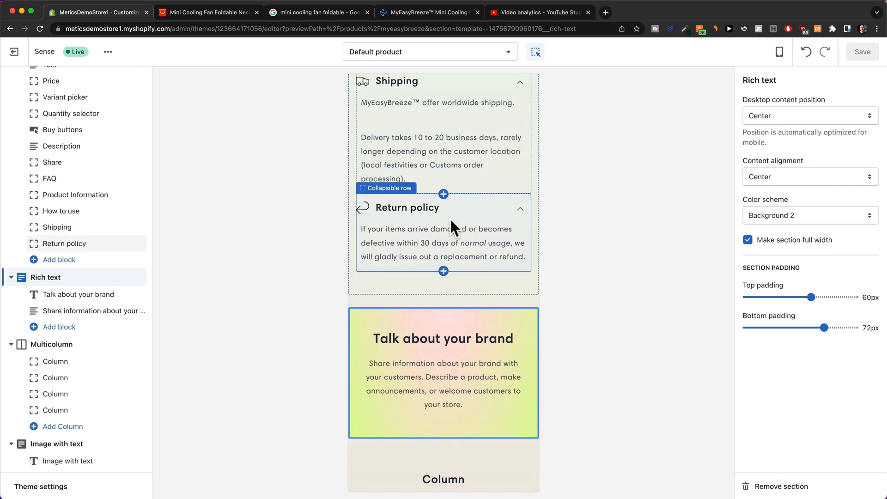
pyautogui.scroll(-2, 378, 348)
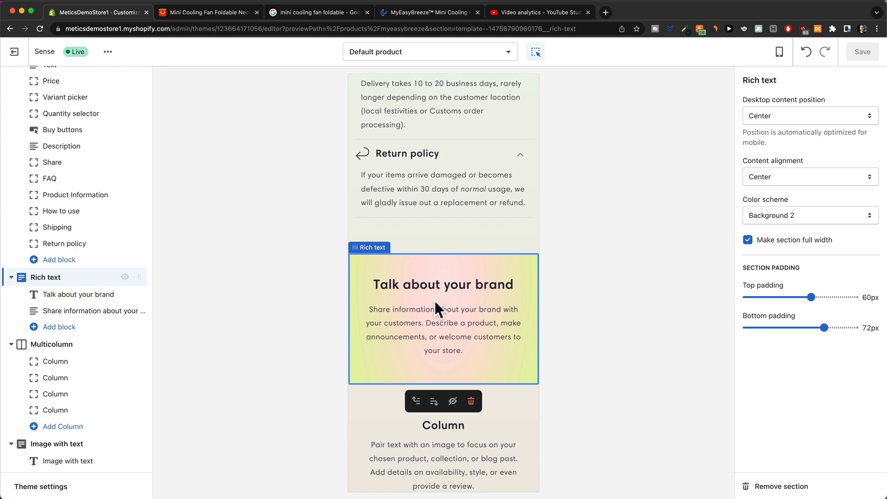
pyautogui.click(785, 473)
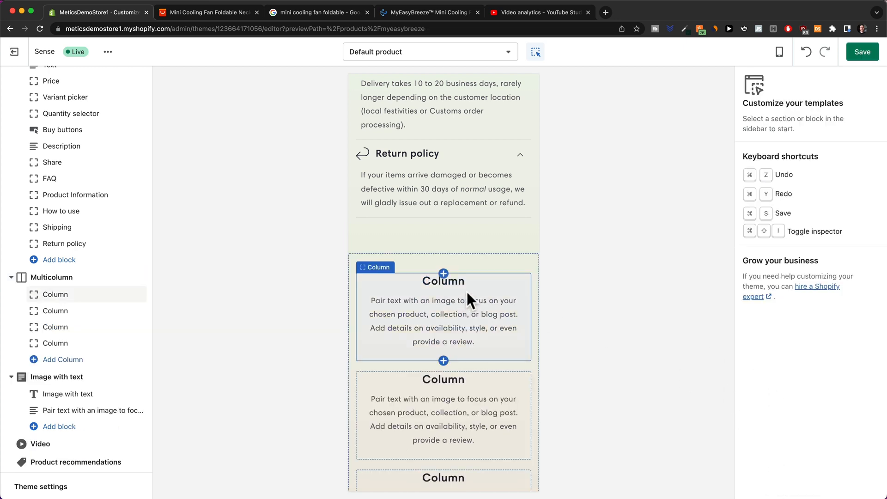
pyautogui.click(506, 262)
pyautogui.click(781, 483)
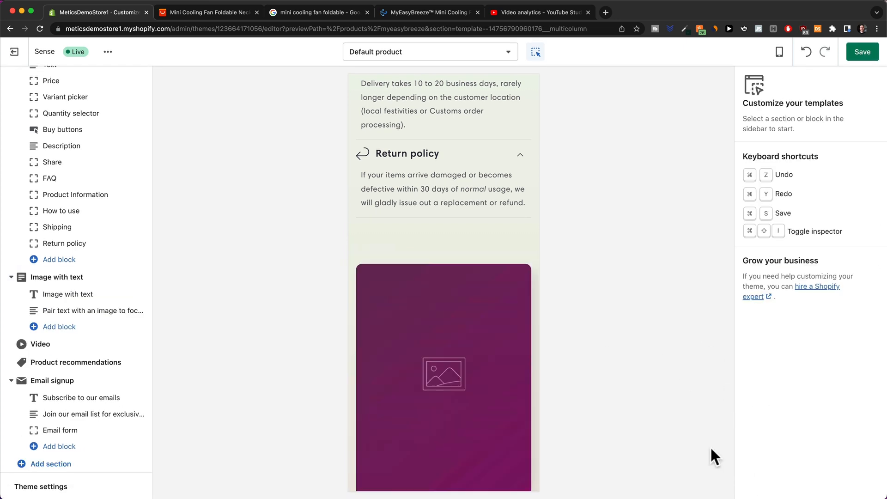
pyautogui.click(474, 257)
pyautogui.click(785, 484)
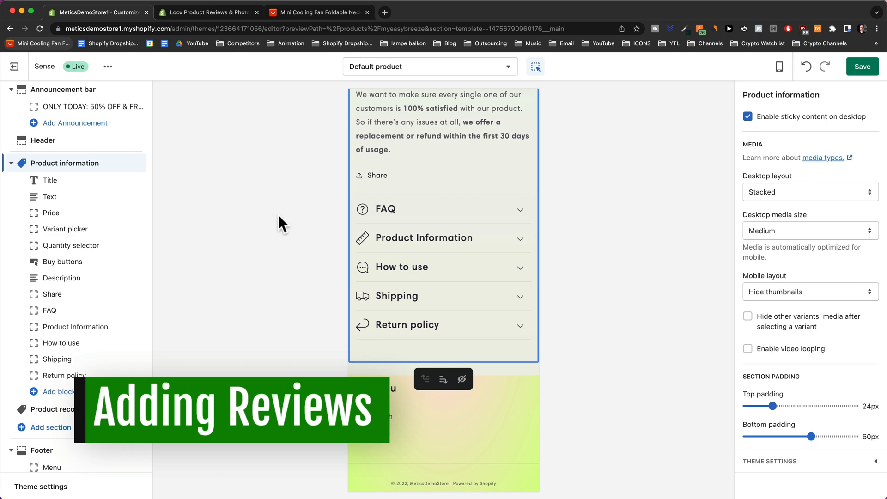
# On the AliExpress fan listing, open Customer Reviews (84) and scroll through the reviews.
pyautogui.click(308, 14)
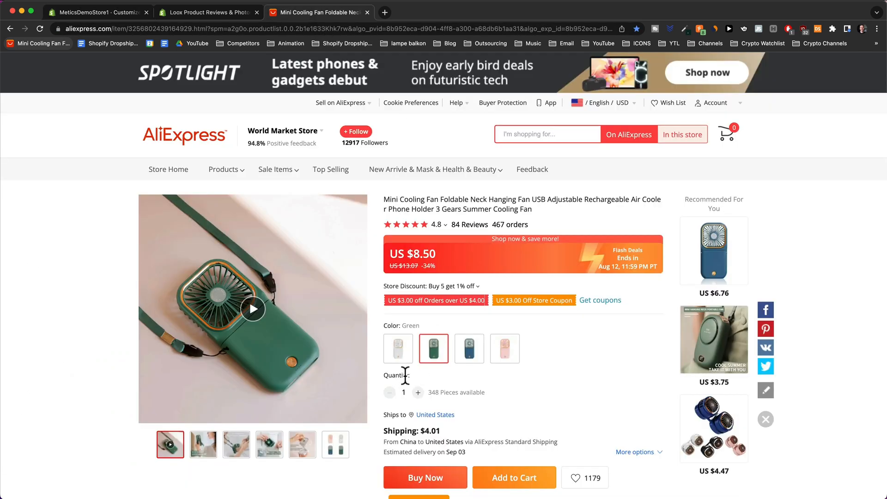
pyautogui.scroll(-10, 257, 198)
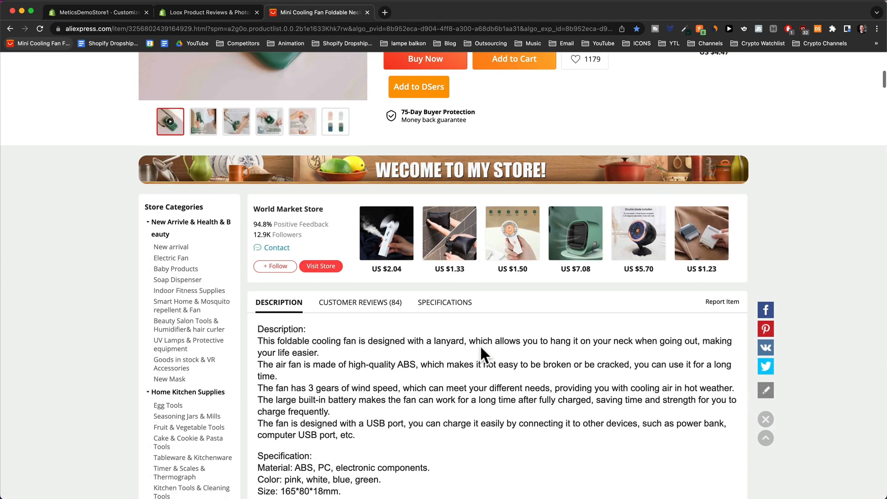
pyautogui.scroll(-3, 480, 345)
pyautogui.click(386, 157)
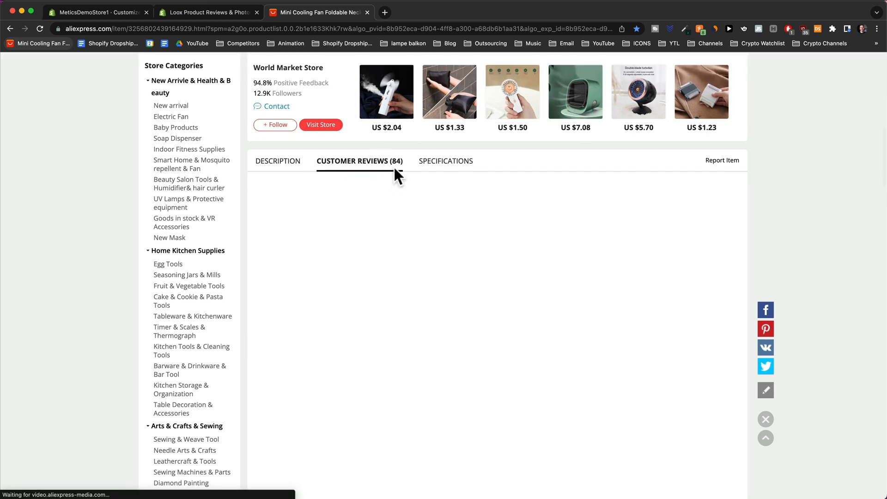
pyautogui.scroll(-3, 394, 165)
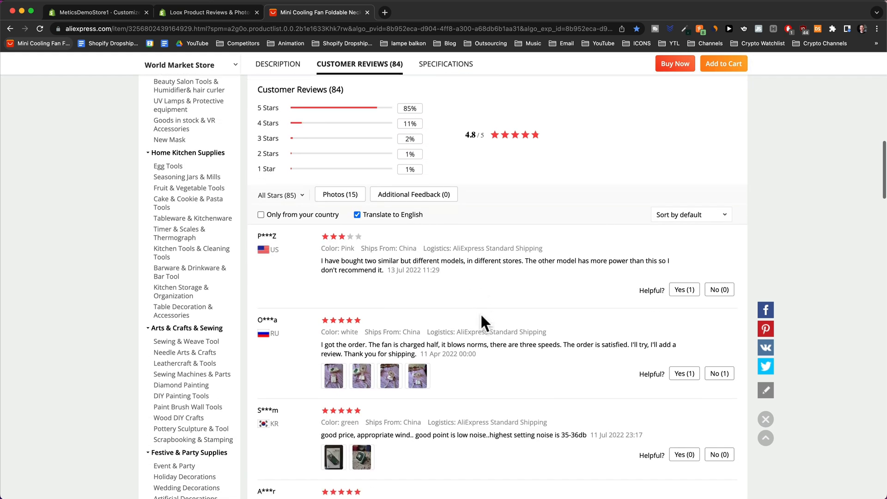
pyautogui.scroll(-10, 480, 313)
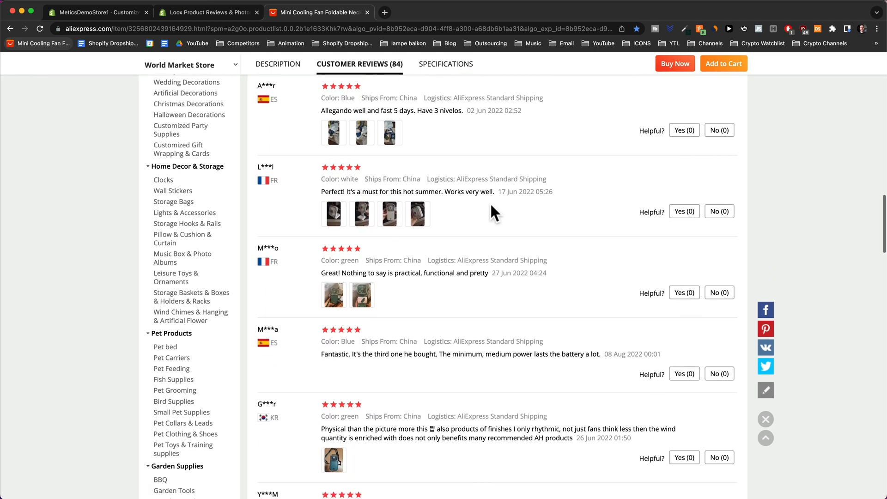
pyautogui.scroll(-5, 491, 213)
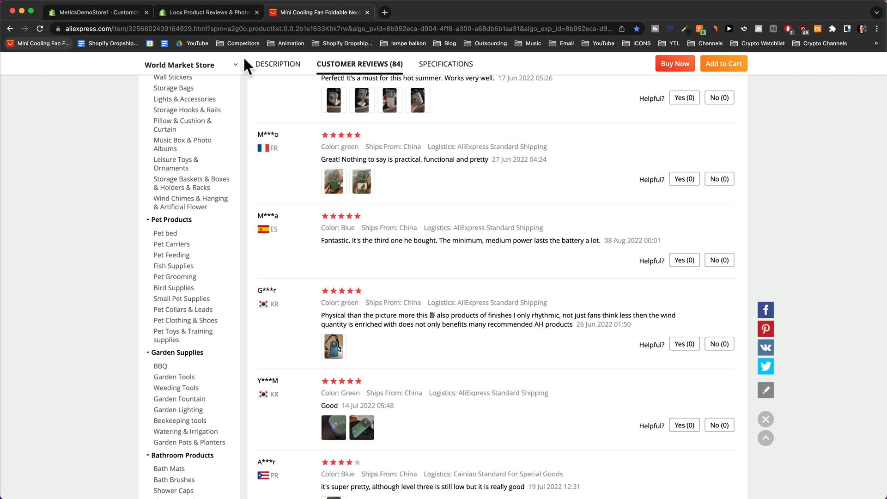
# Install Loox Product Reviews & Photos and reach its 14-day trial plans (Beginner, Growth, Unlimited).
pyautogui.click(215, 12)
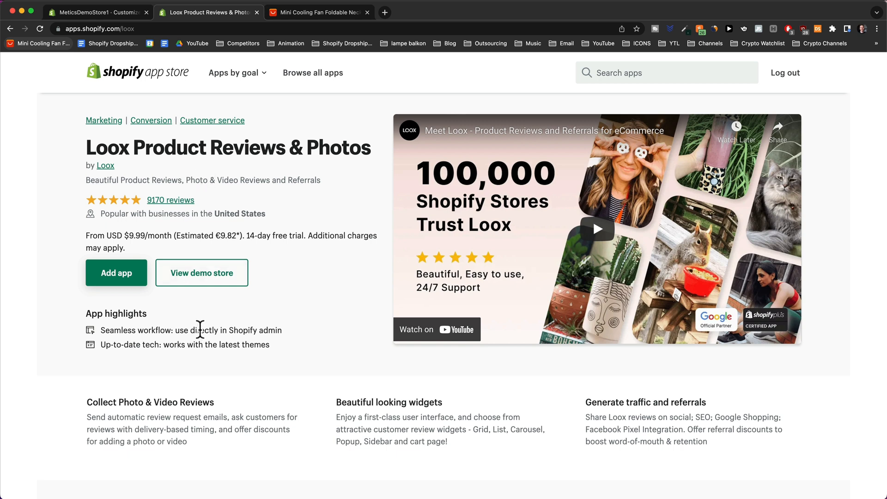
pyautogui.click(118, 272)
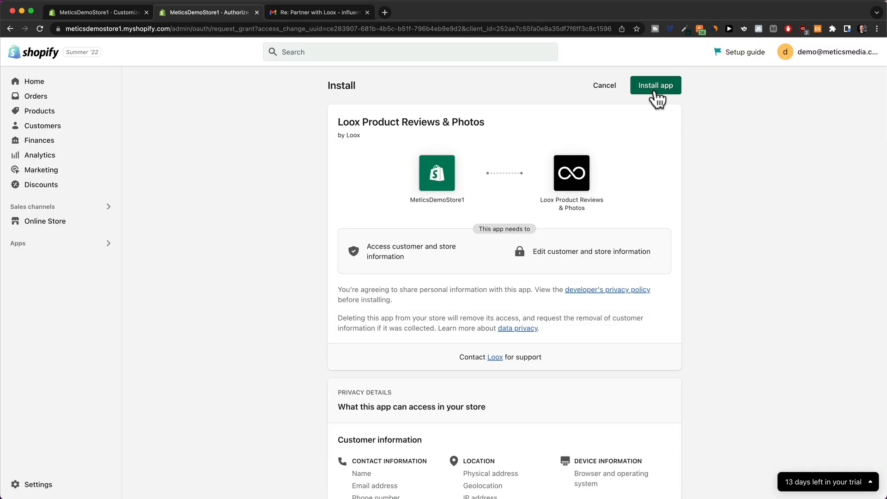
pyautogui.click(656, 87)
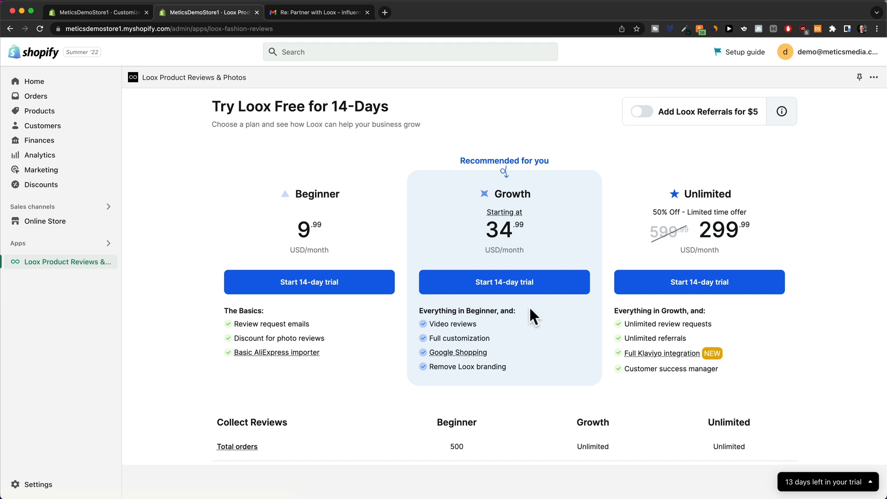
# Start the Loox Growth plan's 14-day trial, add a credit card and approve the subscription.
pyautogui.click(505, 289)
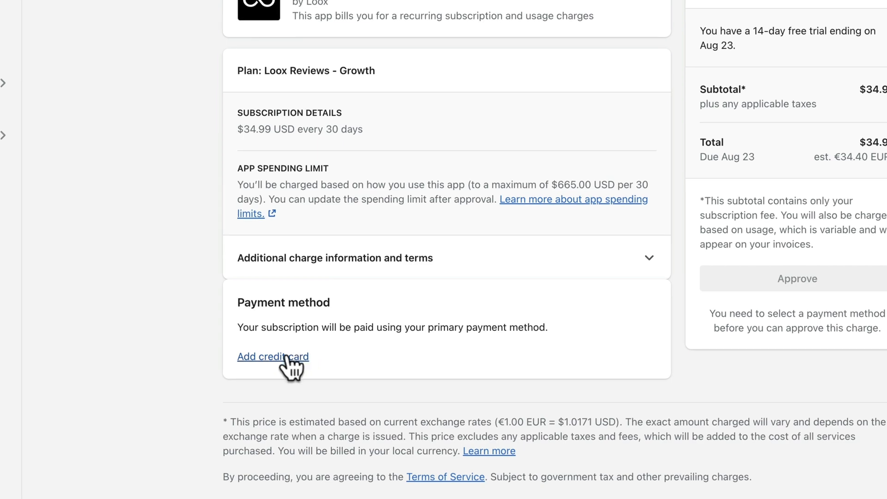
pyautogui.click(270, 360)
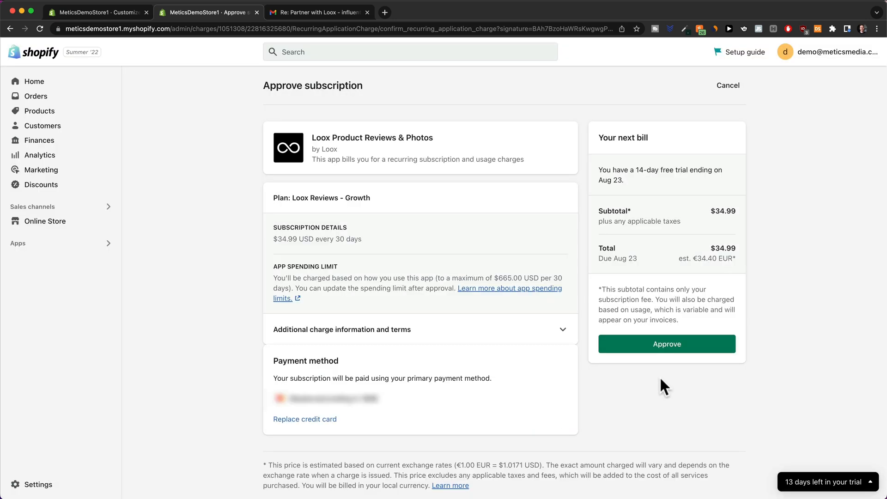
pyautogui.click(669, 352)
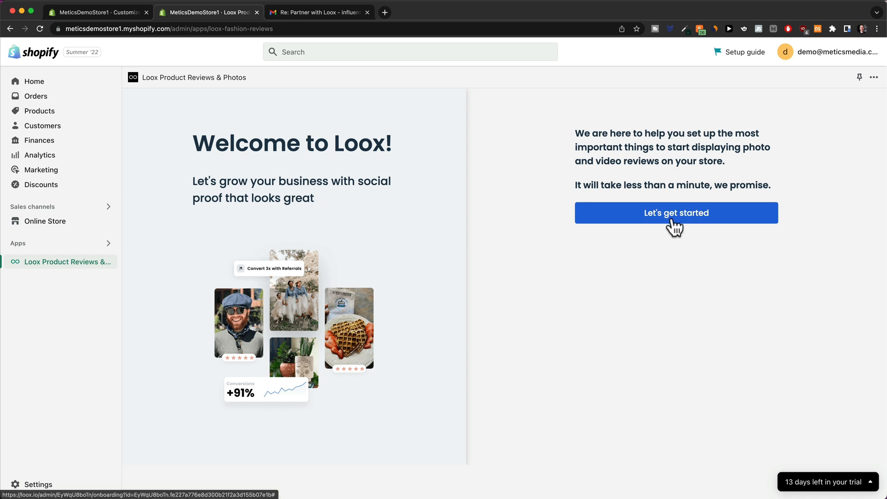
# Complete Loox onboarding, skipping the widget and discount steps, with review emails kept at 14 days.
pyautogui.click(673, 225)
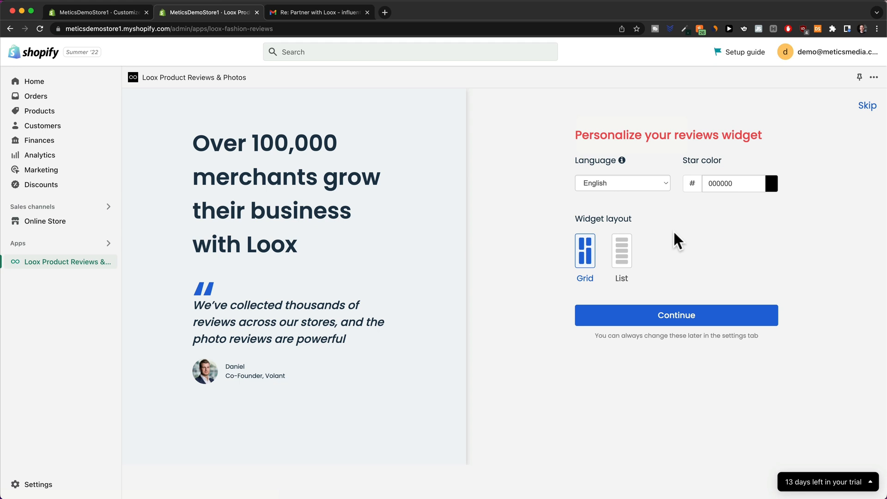
pyautogui.moveTo(678, 159); pyautogui.dragTo(740, 160)
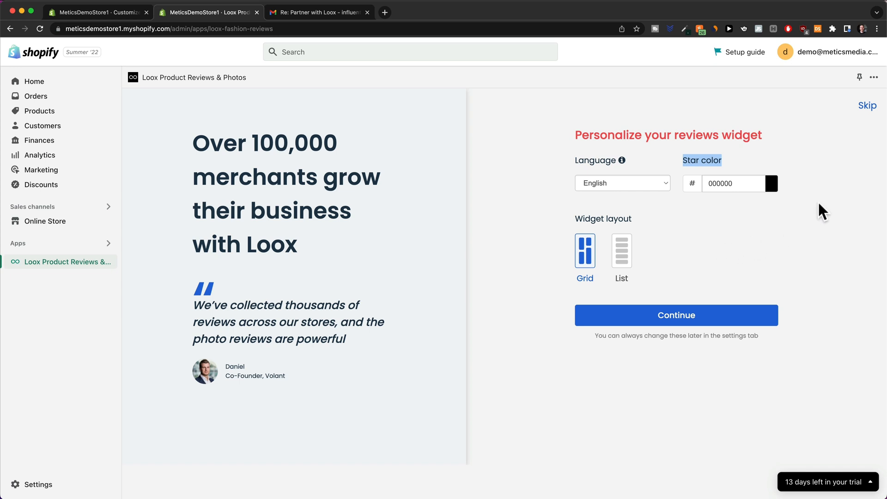
pyautogui.click(866, 107)
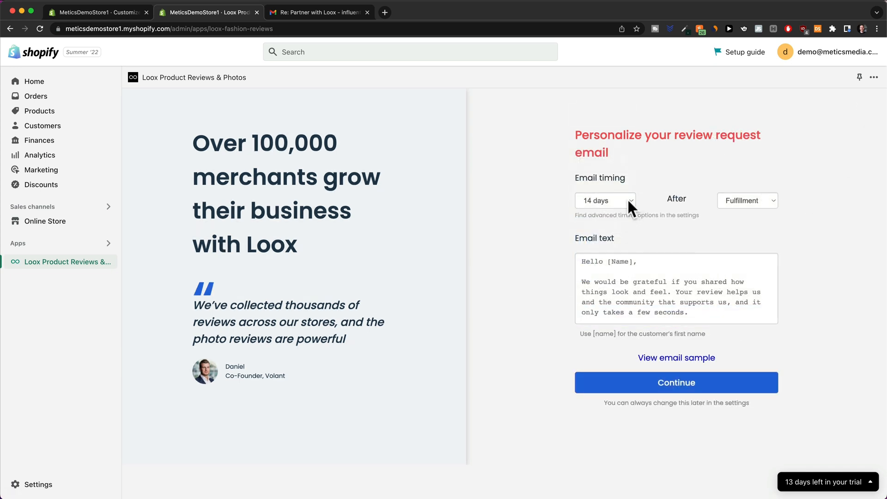
pyautogui.click(628, 199)
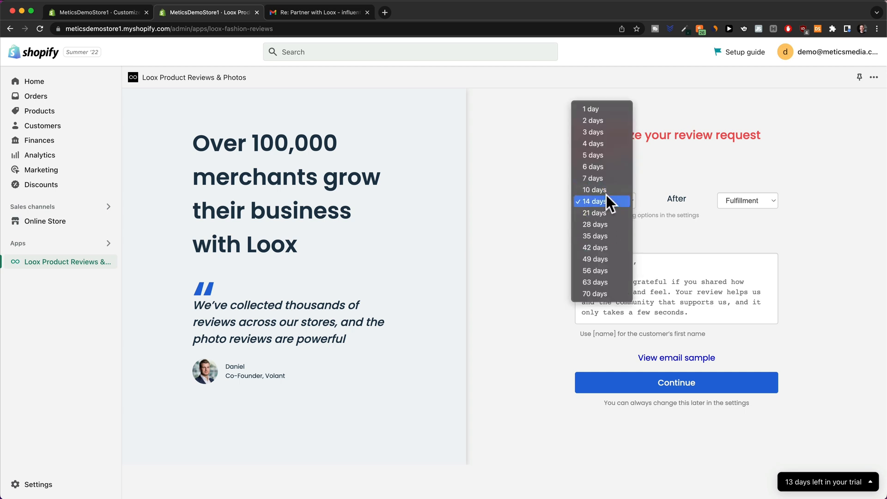
pyautogui.click(606, 196)
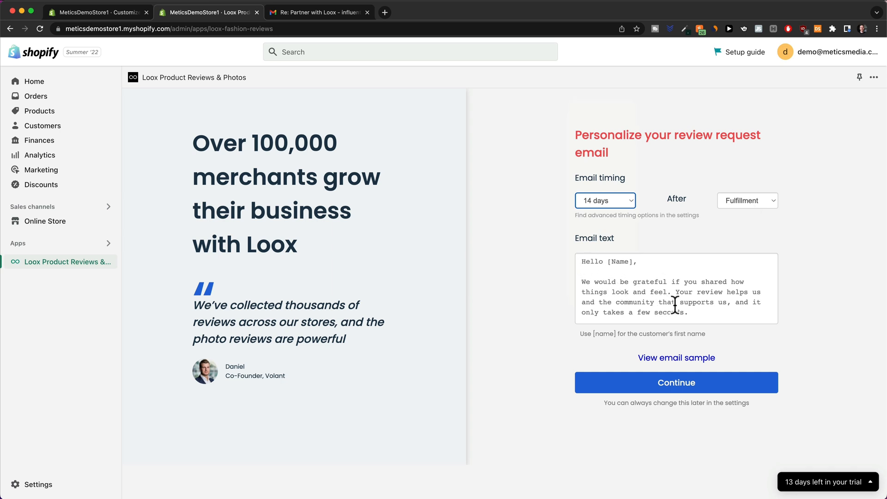
pyautogui.click(680, 387)
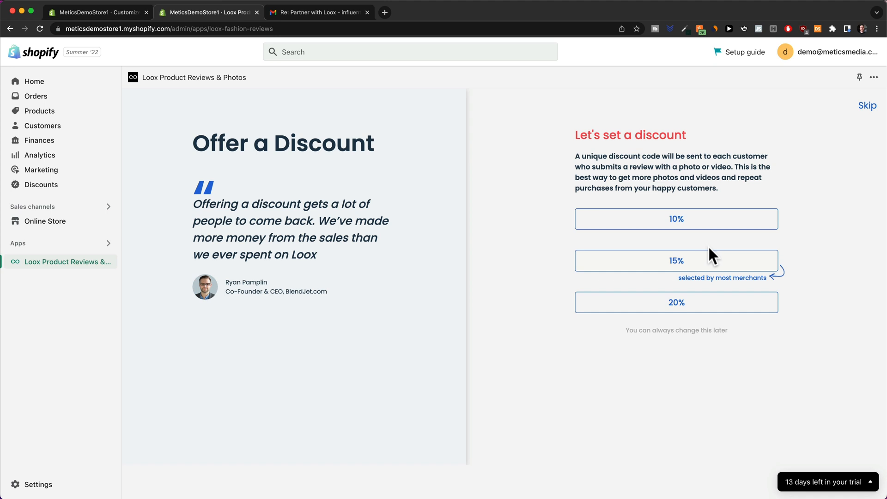
pyautogui.click(864, 110)
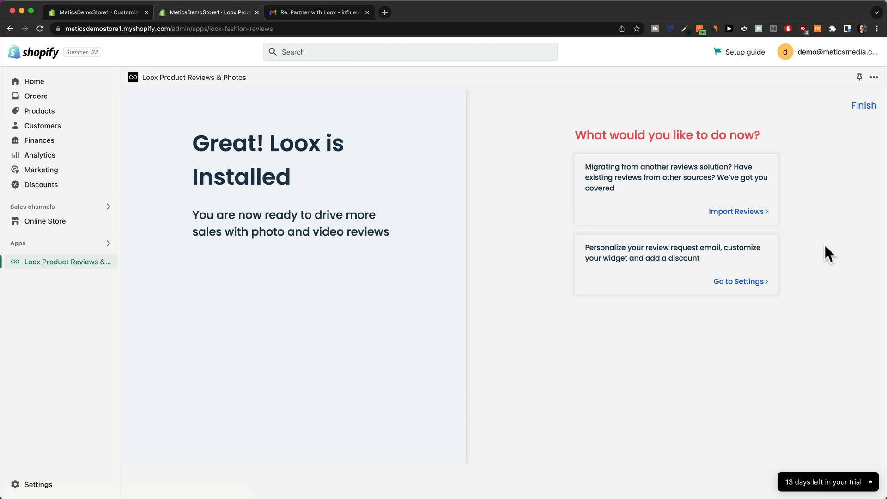
pyautogui.click(733, 220)
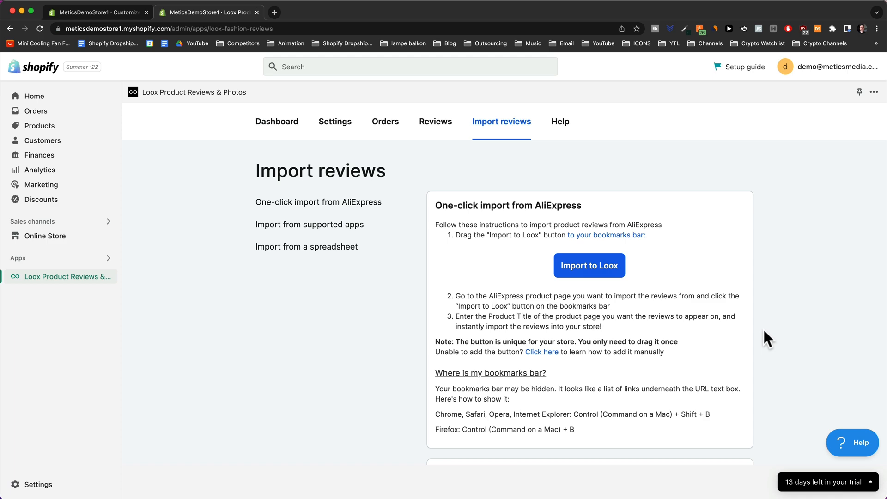
# Save Import to Loox to the bookmarks bar and load the Mini Cooling Fan page in a new tab.
pyautogui.moveTo(598, 277); pyautogui.dragTo(297, 163)
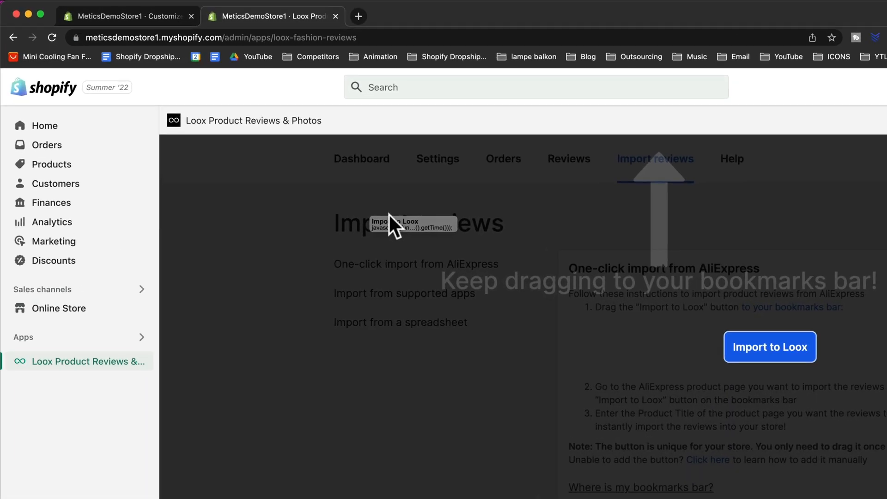
pyautogui.moveTo(389, 214); pyautogui.dragTo(229, 58)
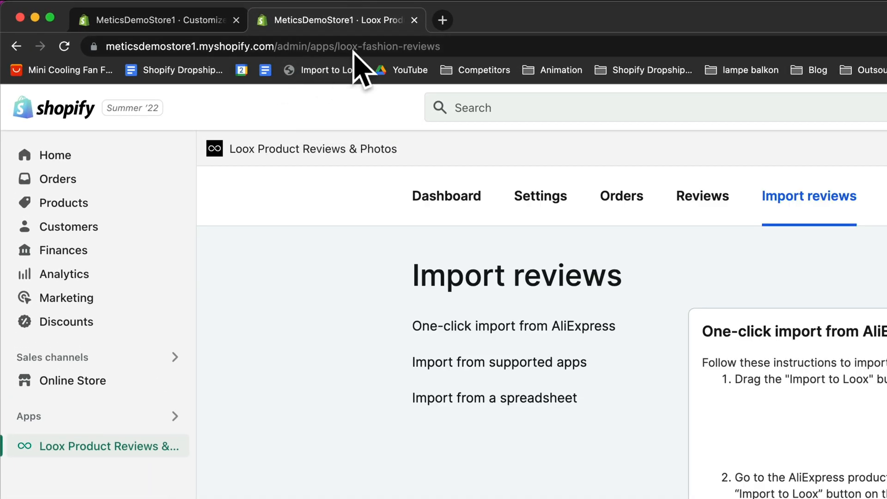
pyautogui.click(442, 20)
pyautogui.click(92, 69)
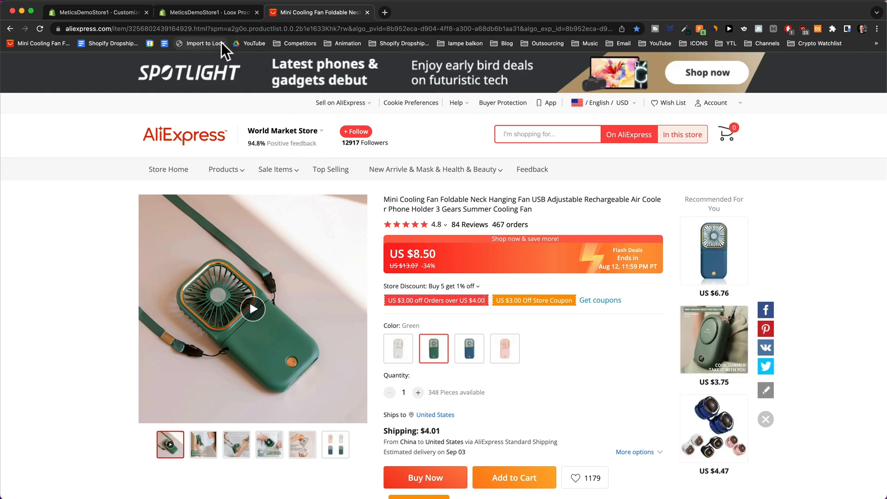
# Launch Import to Loox targeting MyEasyBreeze™ Mini Cooling Fan, scanning 100 reviews of all ratings.
pyautogui.click(198, 45)
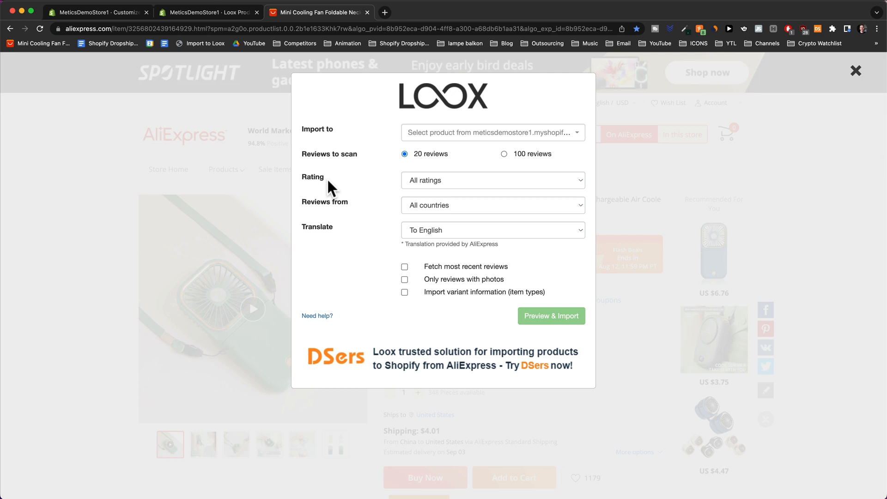
pyautogui.click(445, 139)
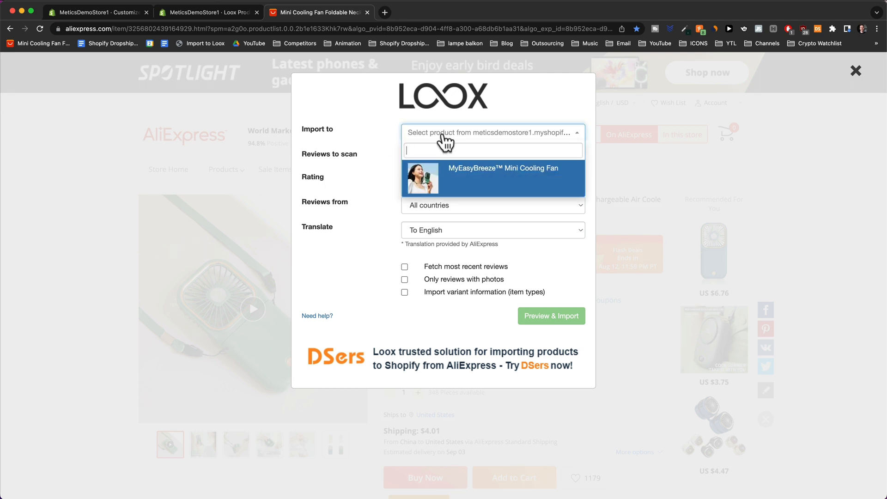
pyautogui.click(483, 187)
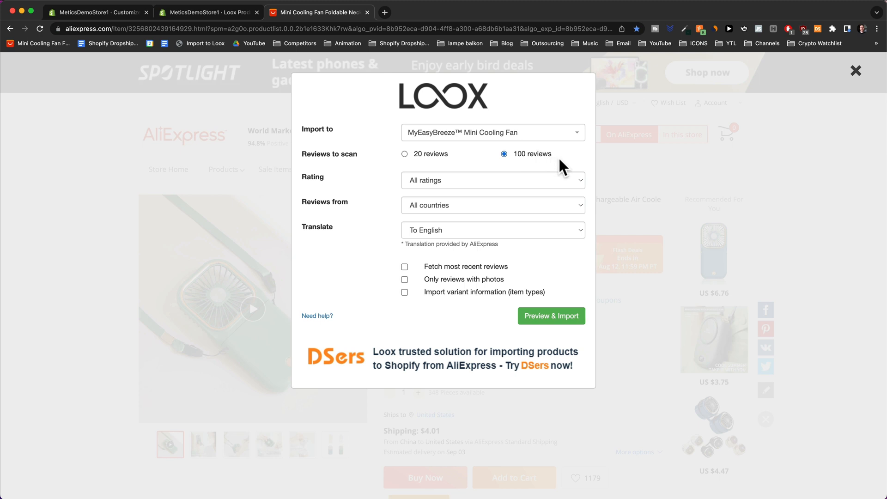
pyautogui.press('Tab')
pyautogui.click(422, 186)
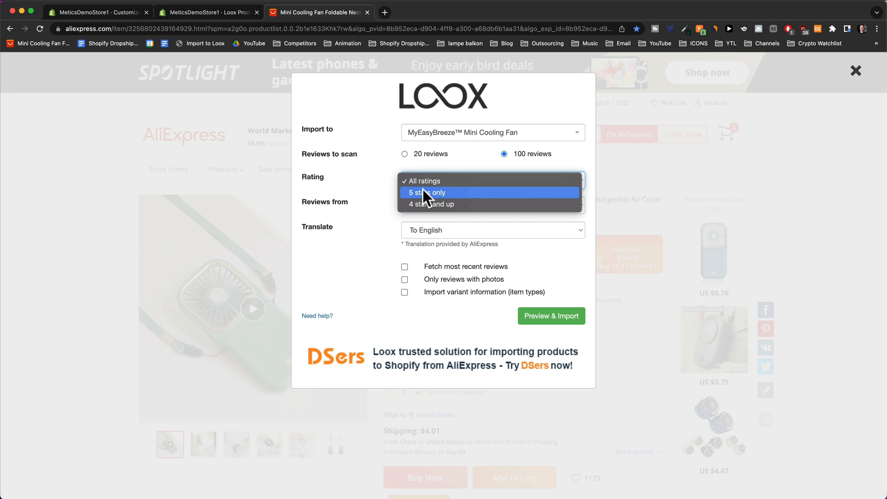
pyautogui.click(368, 179)
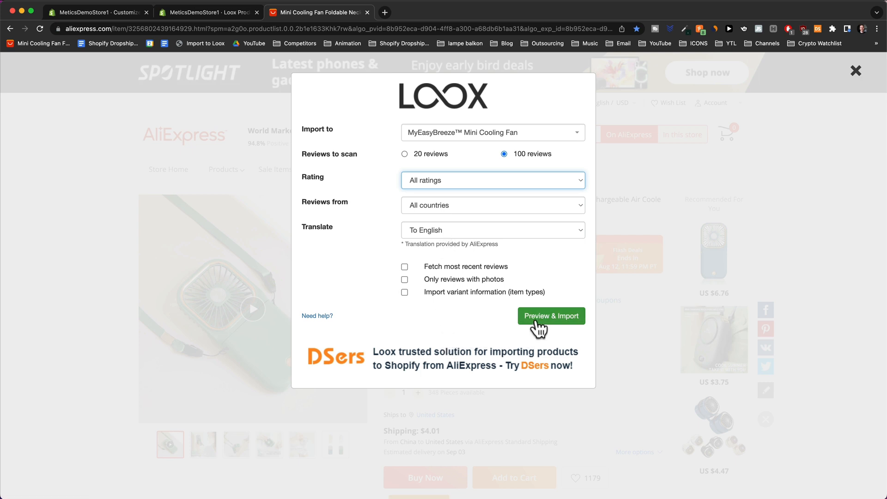
# Preview the reviews, importing the April 11 and Jul 11, 2022 ones and rejecting the May 19 one.
pyautogui.click(537, 323)
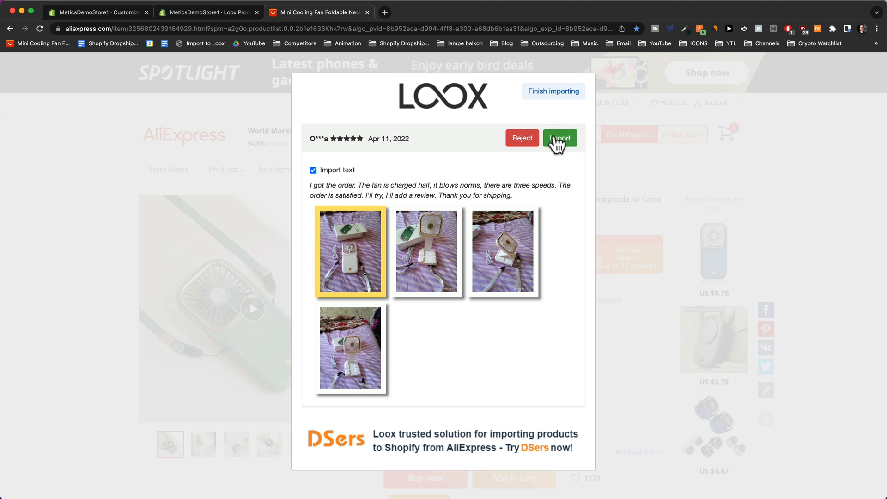
pyautogui.click(555, 138)
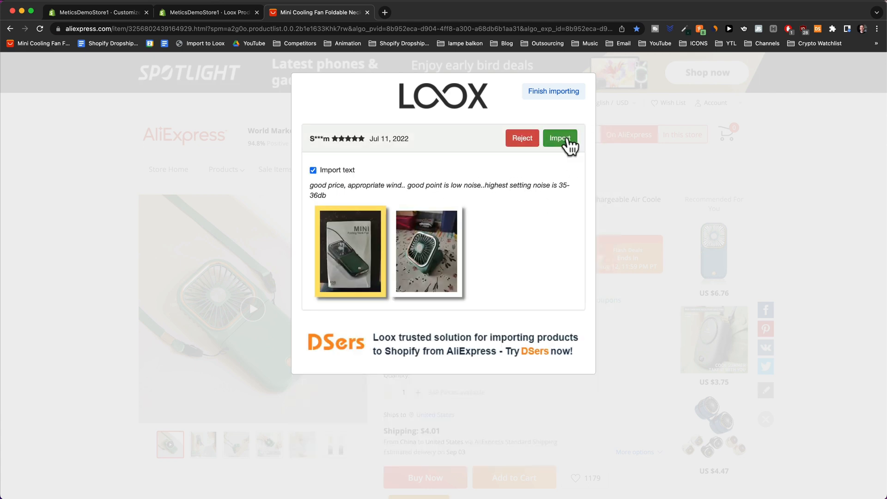
pyautogui.click(567, 141)
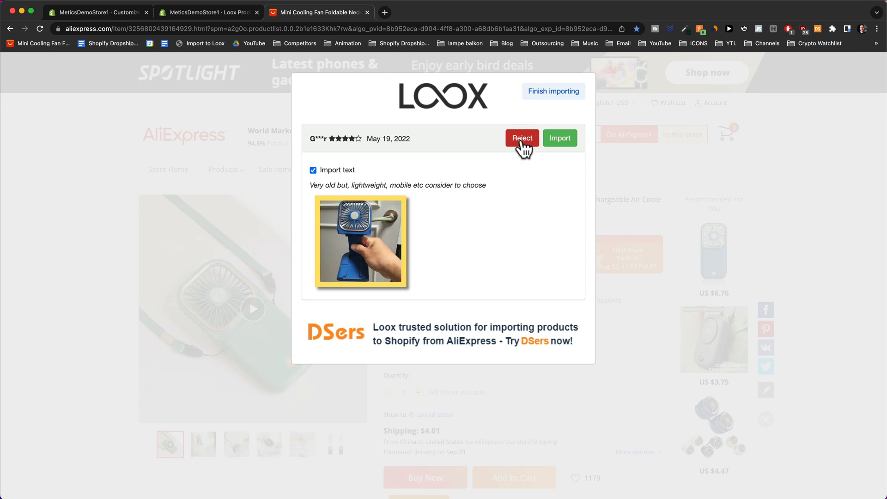
pyautogui.click(522, 139)
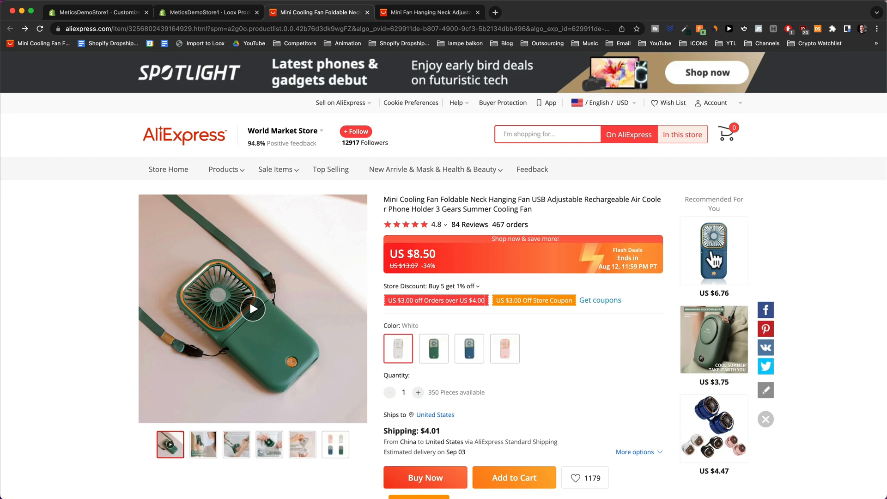
# Open the recommended blue hanging neck fan's page and launch the Loox importer there.
pyautogui.click(709, 262)
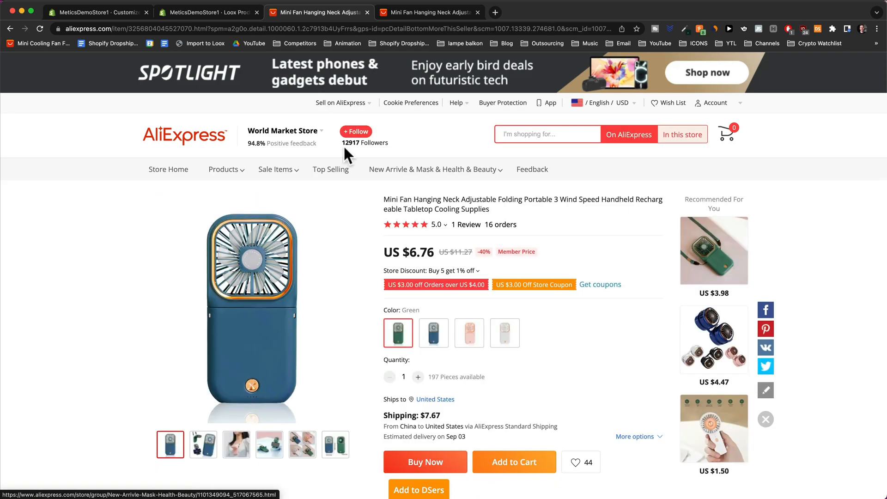
pyautogui.moveTo(229, 132)
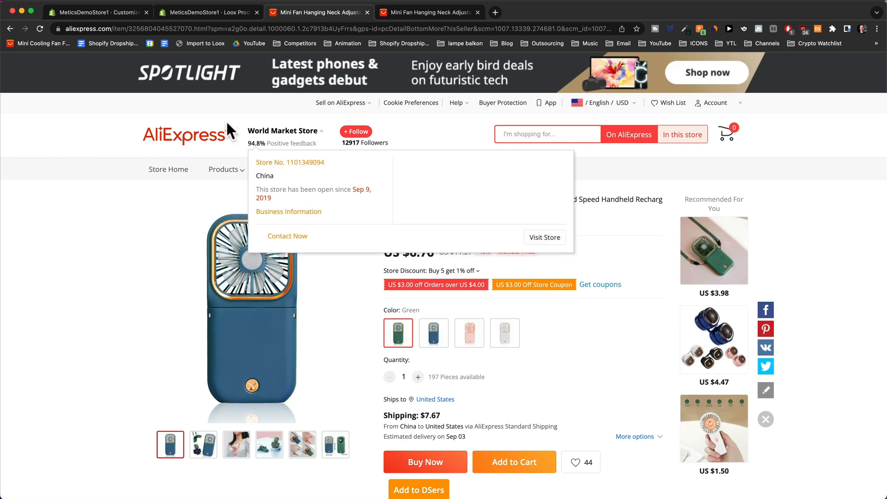
pyautogui.click(204, 46)
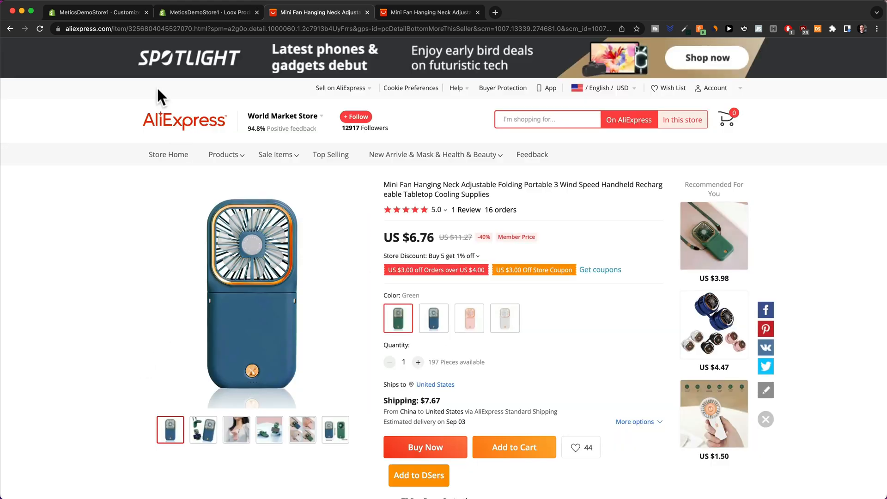
# Back in the theme editor, open Theme settings and expand the Colors section.
pyautogui.click(113, 16)
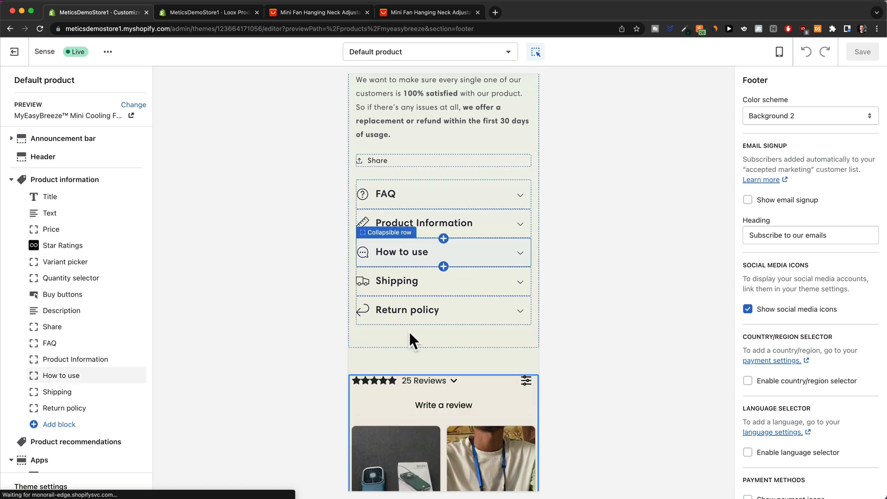
pyautogui.scroll(-5, 484, 297)
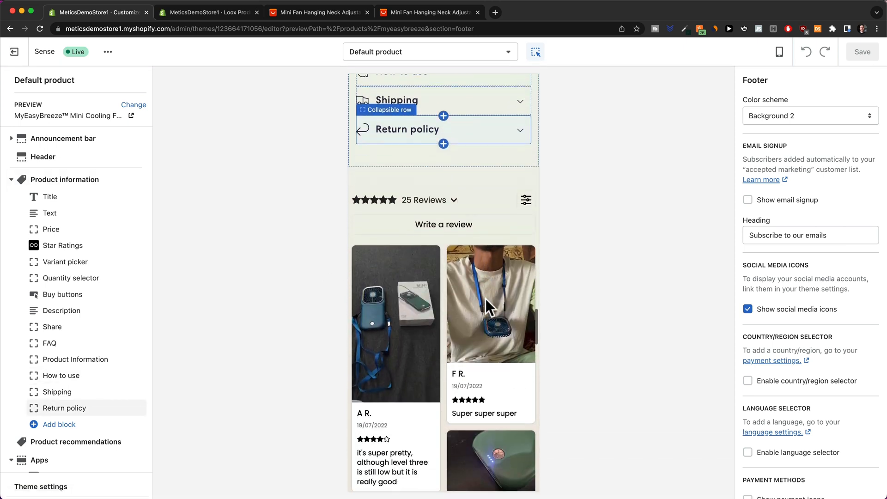
pyautogui.scroll(-4, 493, 205)
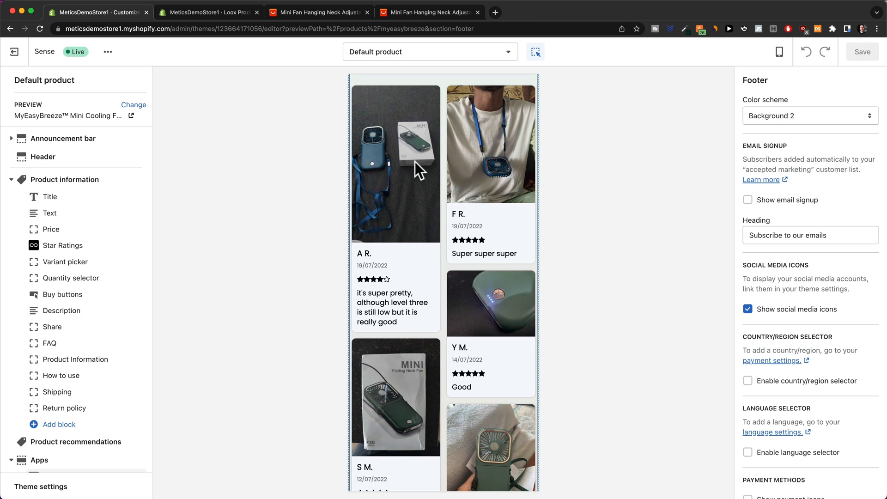
pyautogui.scroll(-2, 420, 161)
pyautogui.scroll(-9, 393, 261)
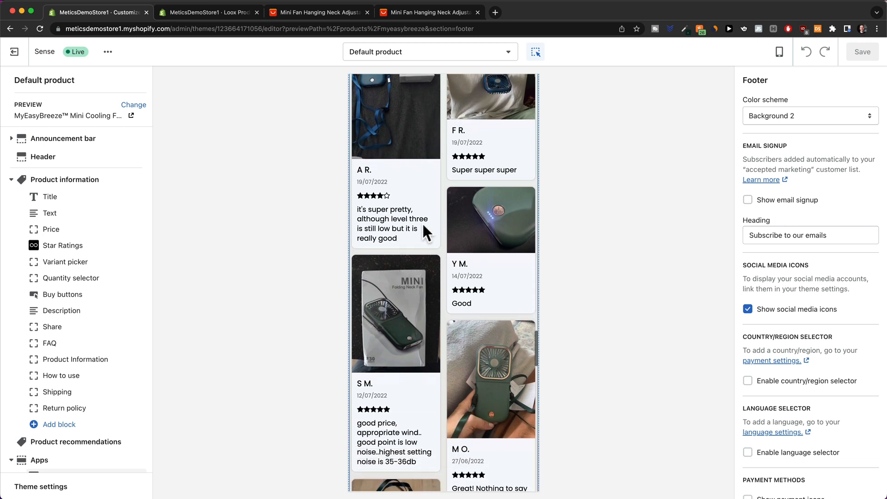
pyautogui.scroll(-15, 459, 303)
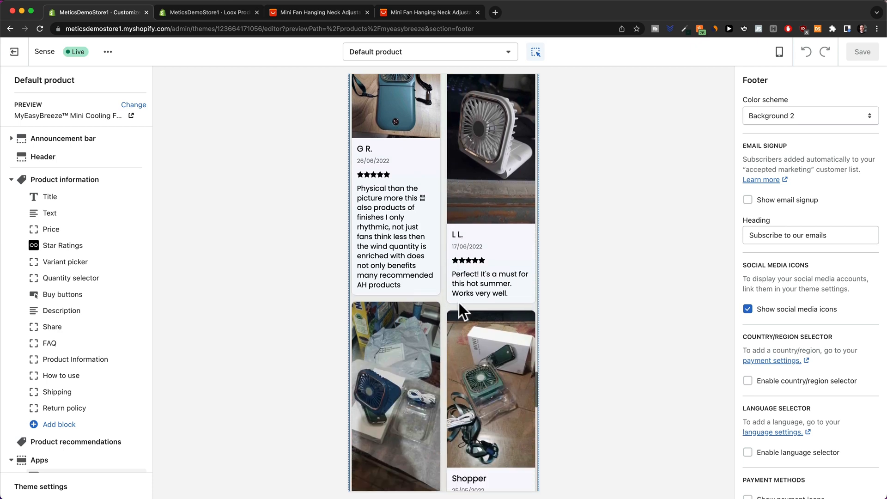
pyautogui.scroll(-2, 459, 303)
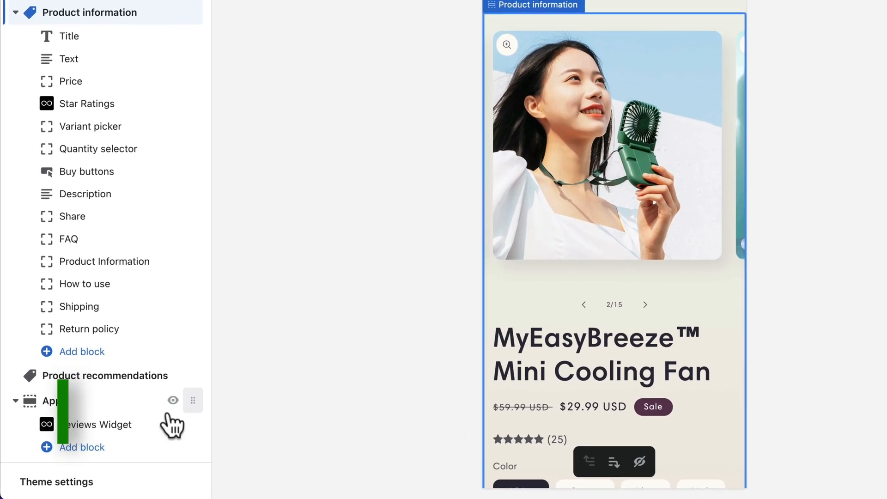
pyautogui.click(58, 482)
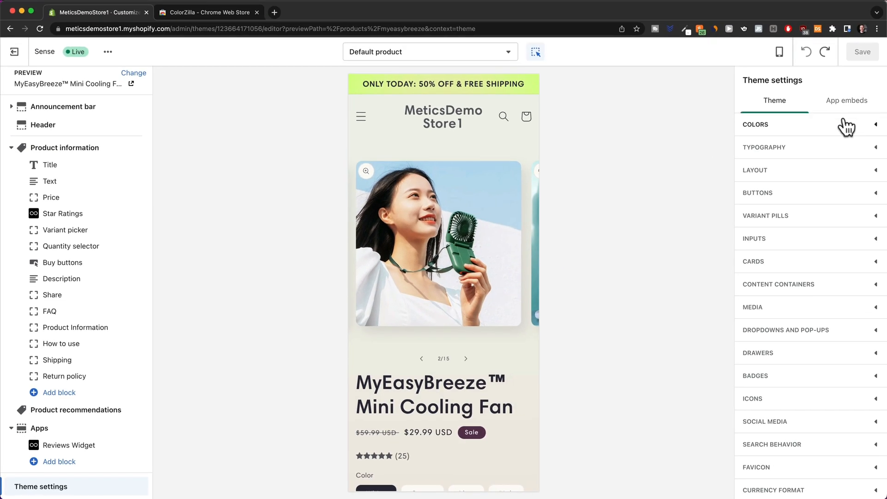
pyautogui.click(849, 126)
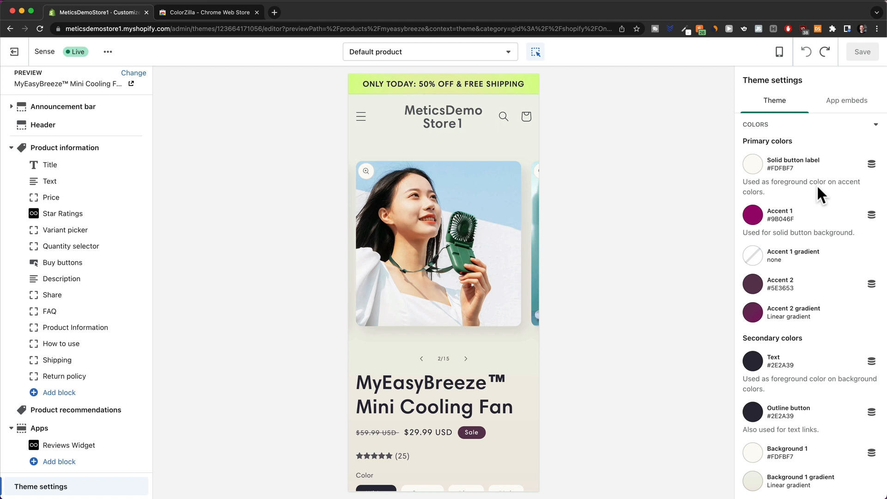
# Use ColorZilla to sample and copy the fan's green #559077 from the product photo.
pyautogui.scroll(-1, 781, 162)
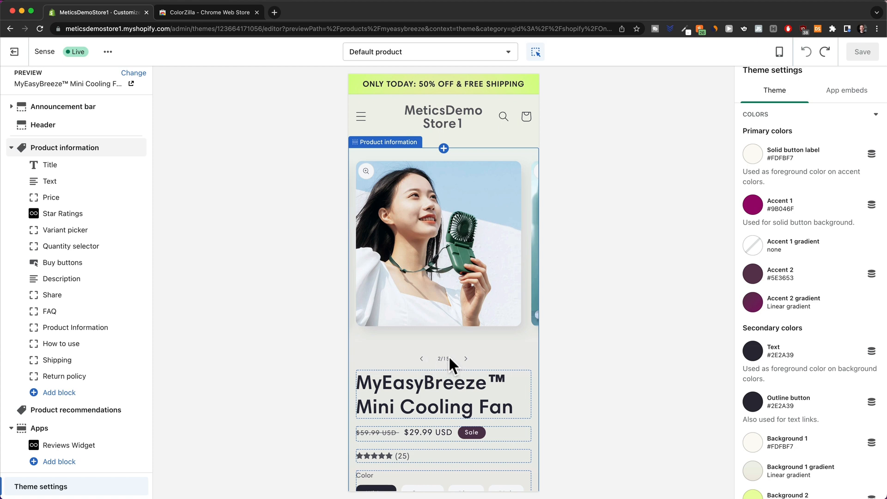
pyautogui.click(191, 14)
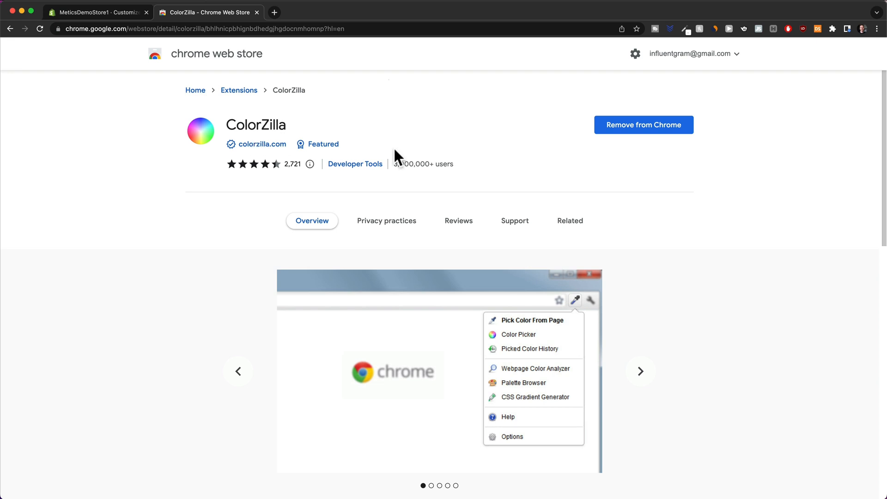
pyautogui.click(104, 12)
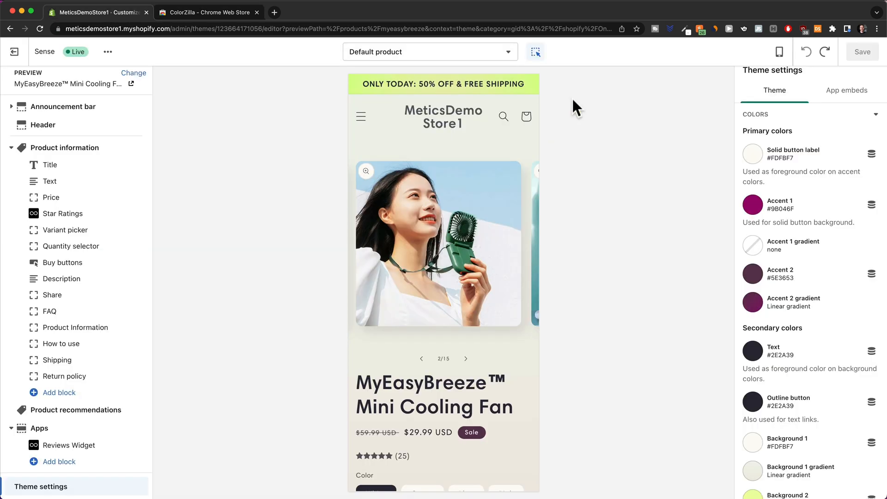
pyautogui.click(684, 29)
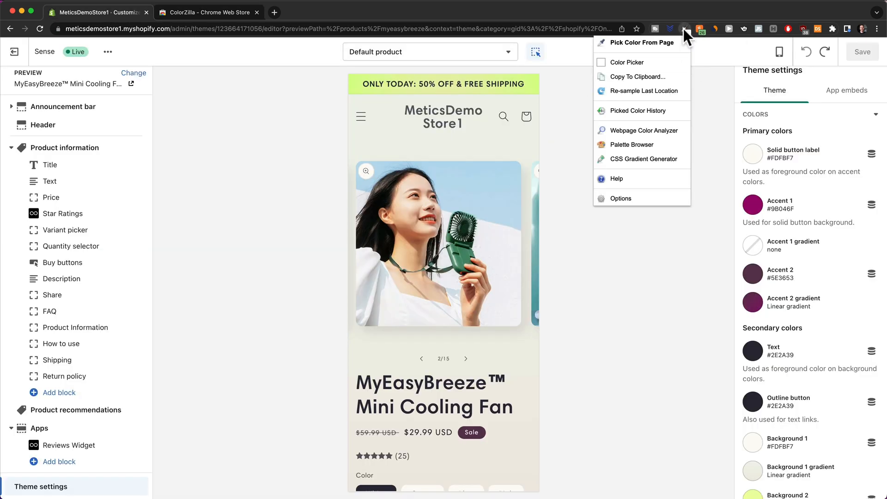
pyautogui.click(640, 42)
pyautogui.click(505, 317)
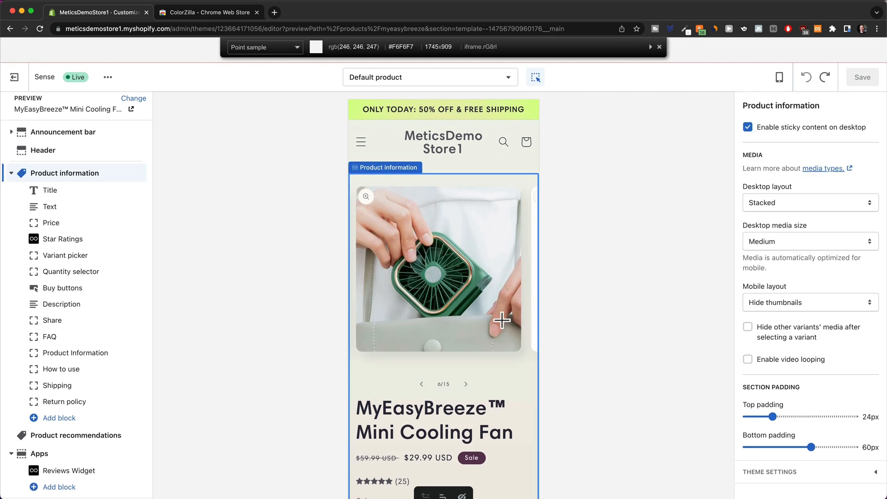
pyautogui.click(433, 252)
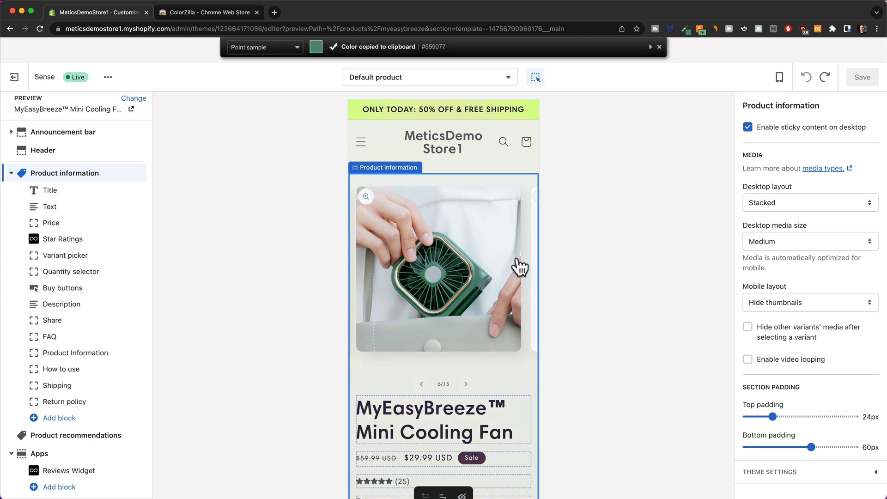
pyautogui.click(64, 489)
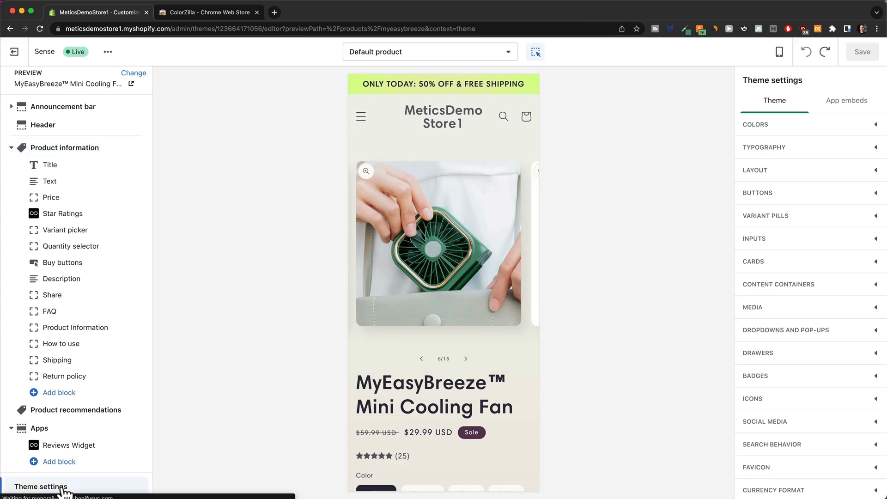
# Paste #559077 into the Accent 1 colour so the Add to cart button turns green.
pyautogui.click(787, 127)
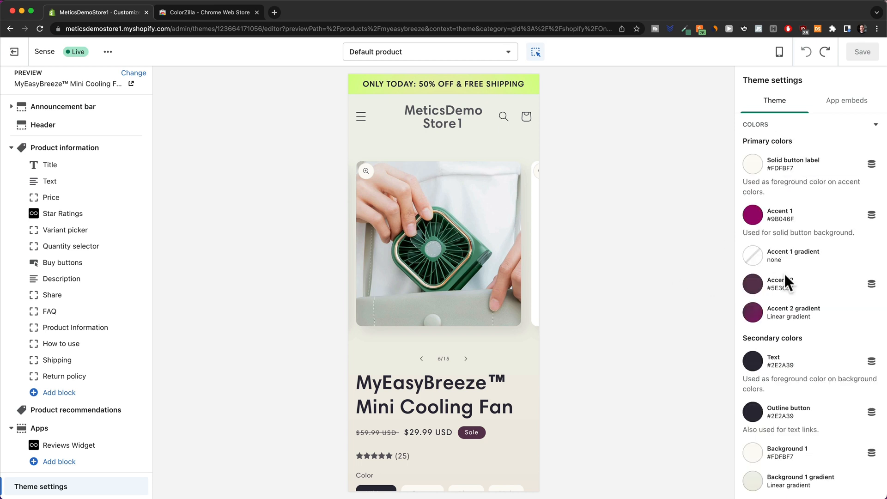
pyautogui.scroll(-3, 785, 281)
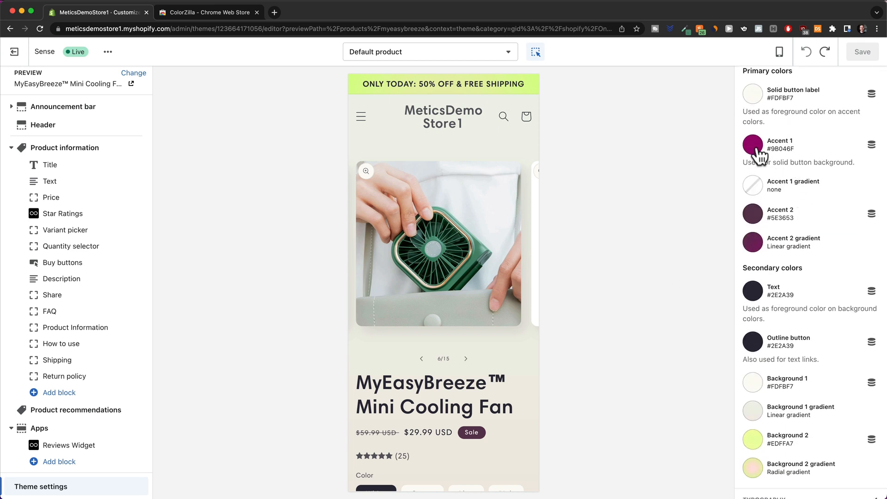
pyautogui.click(758, 147)
pyautogui.moveTo(784, 255); pyautogui.dragTo(834, 254)
pyautogui.press('super+v')
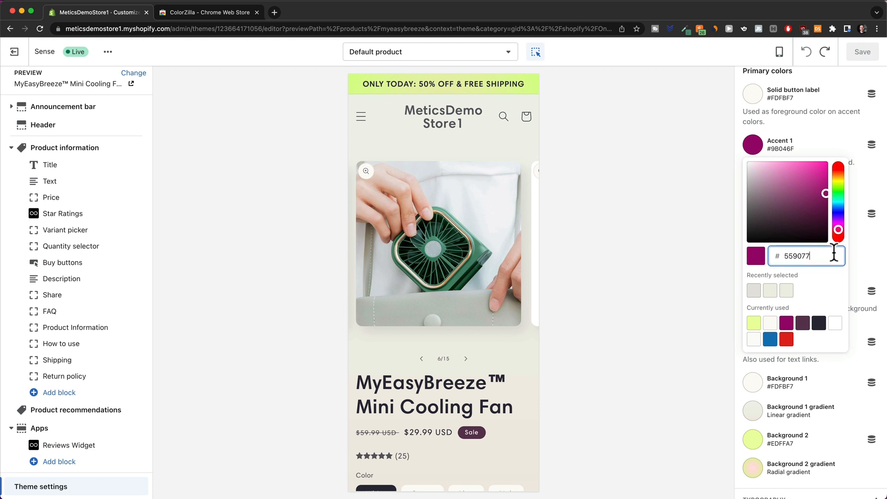
pyautogui.click(858, 254)
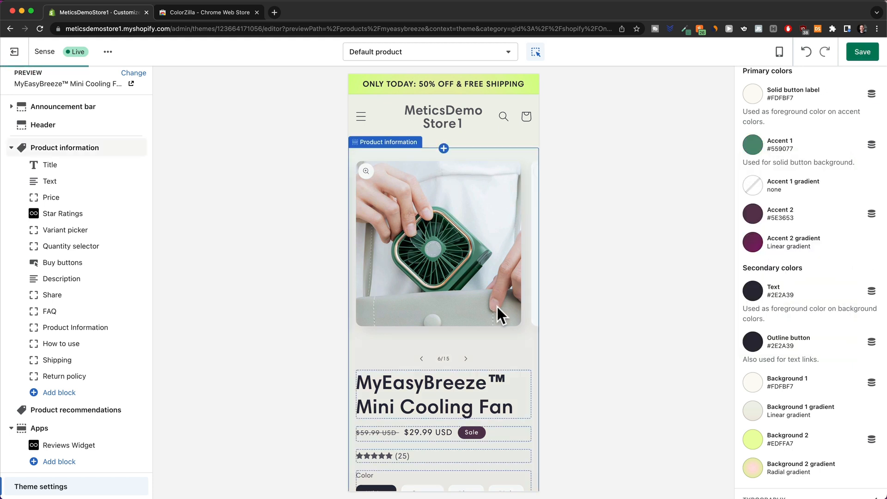
pyautogui.scroll(-5, 498, 306)
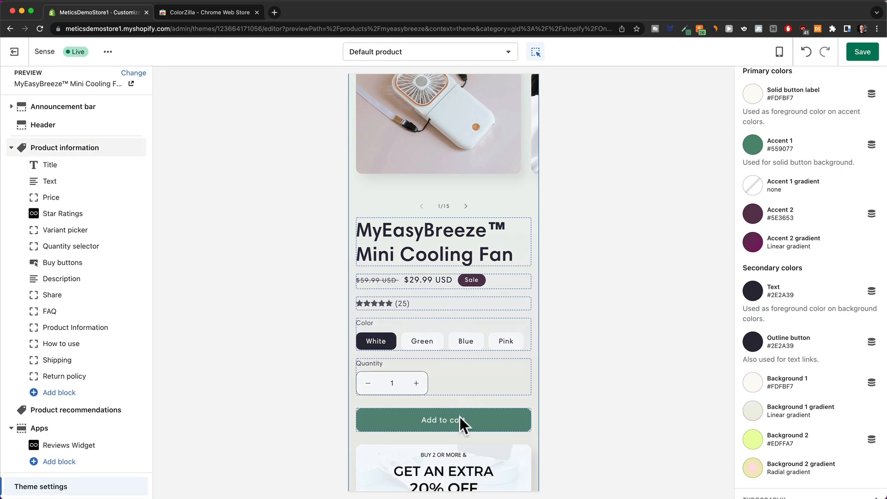
pyautogui.click(465, 334)
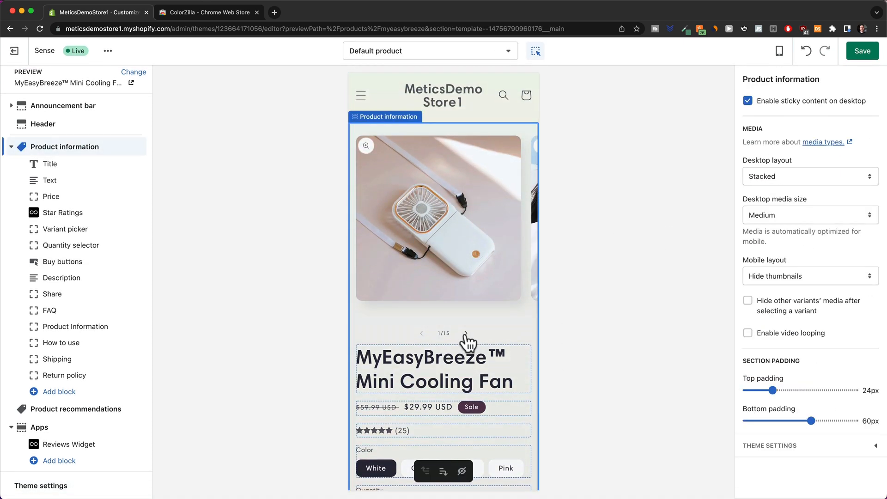
pyautogui.scroll(-3, 444, 218)
pyautogui.scroll(2, 451, 147)
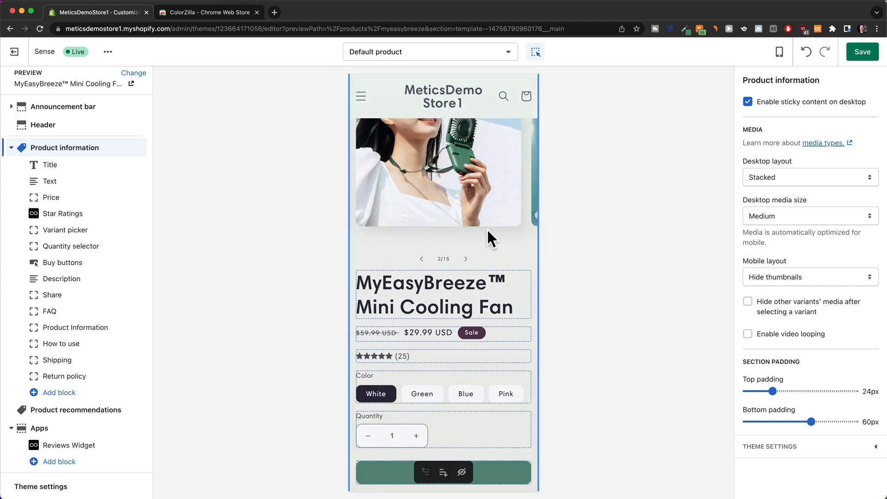
# Set Accent 2 and Outline button to #559077 and Background 2 to #D9EAE0.
pyautogui.click(63, 491)
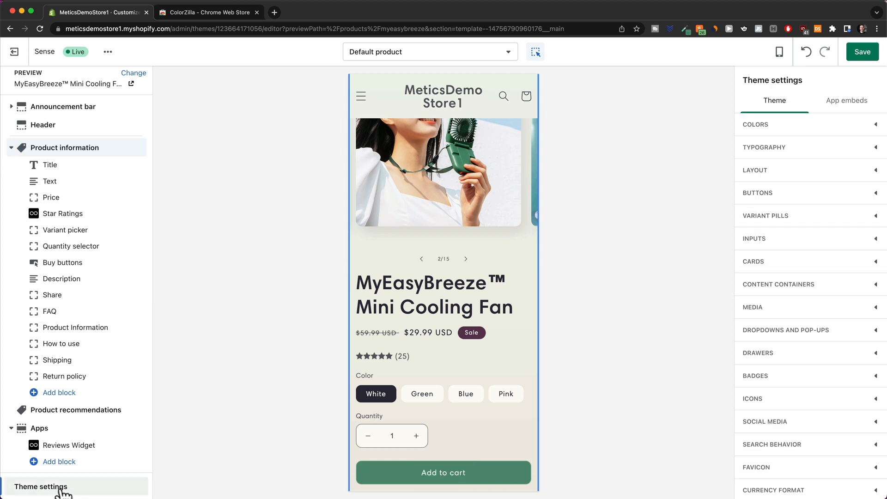
pyautogui.click(768, 127)
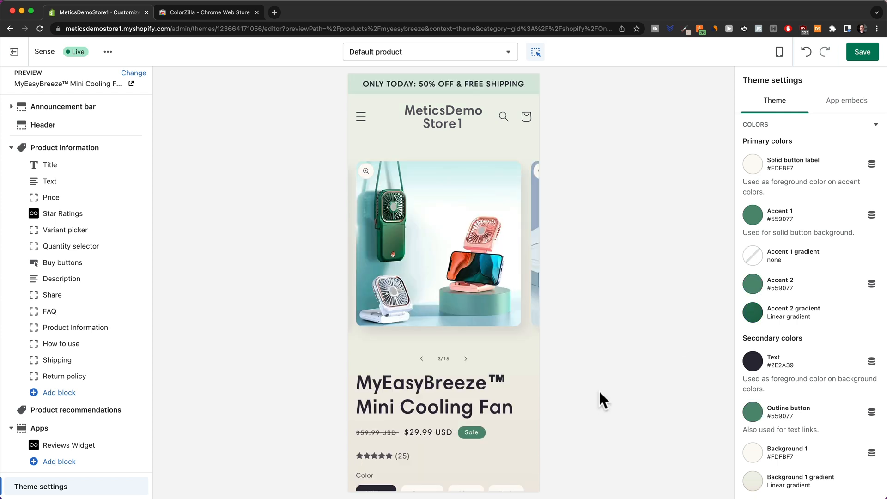
pyautogui.scroll(-1, 751, 266)
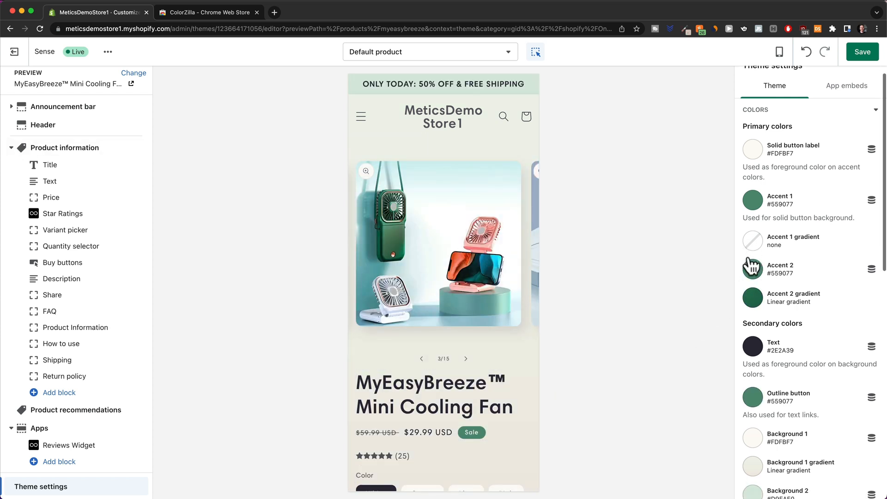
pyautogui.scroll(-2, 751, 266)
pyautogui.scroll(-5, 440, 304)
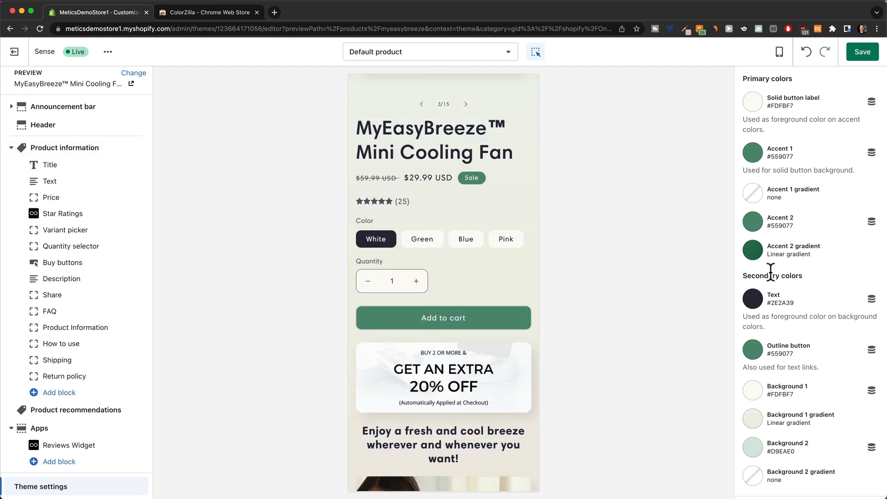
pyautogui.scroll(-5, 482, 260)
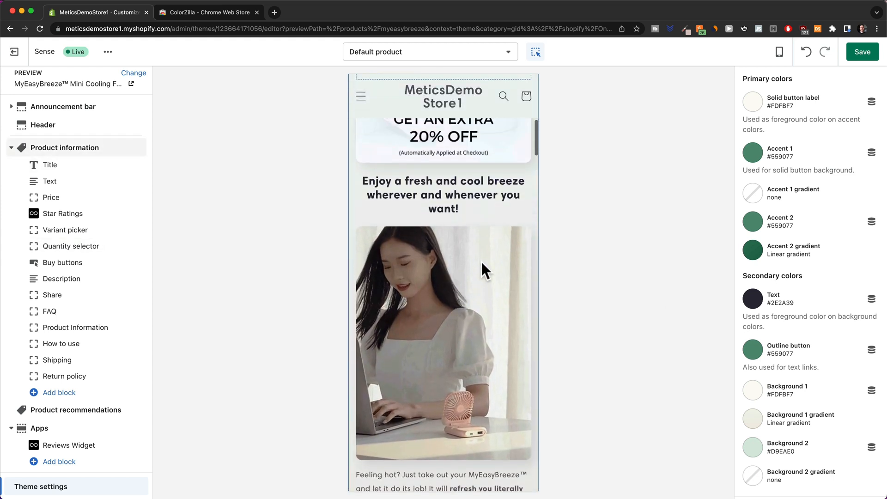
pyautogui.scroll(10, 481, 260)
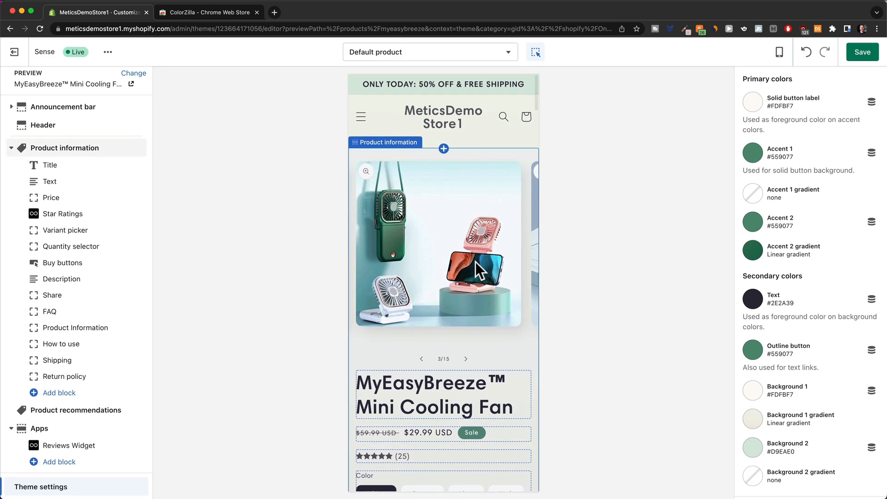
pyautogui.click(486, 262)
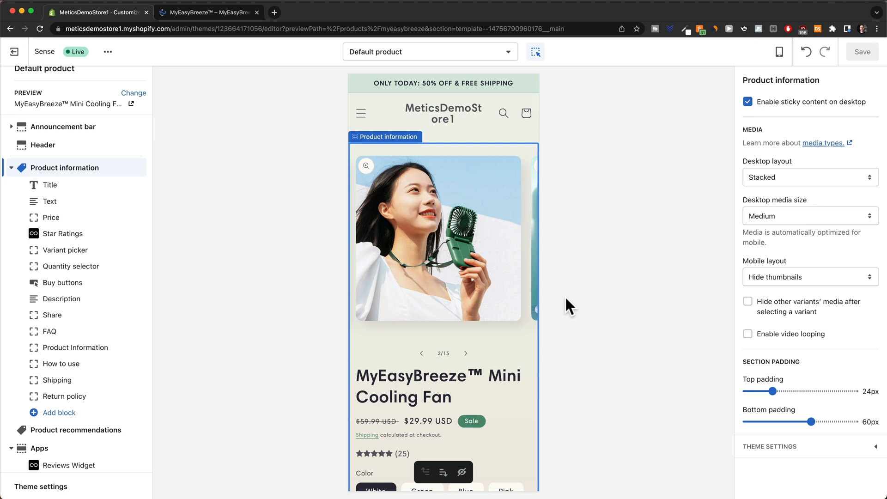
pyautogui.scroll(-2, 457, 351)
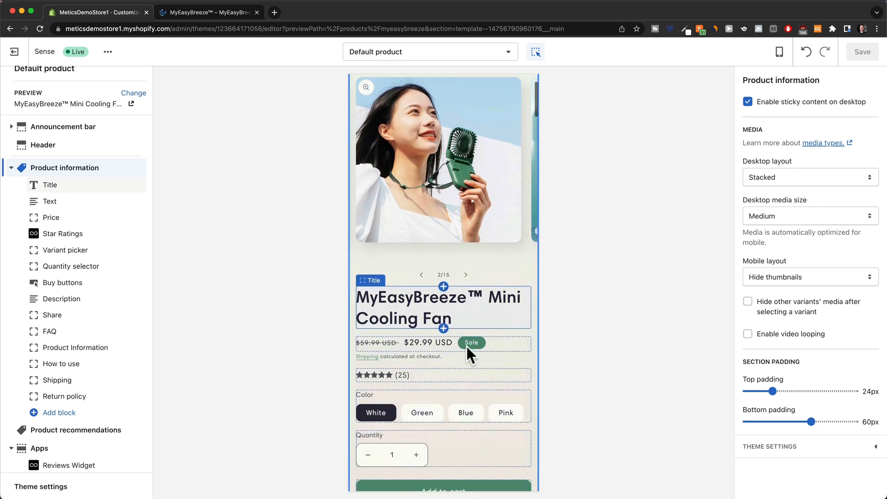
pyautogui.scroll(3, 485, 277)
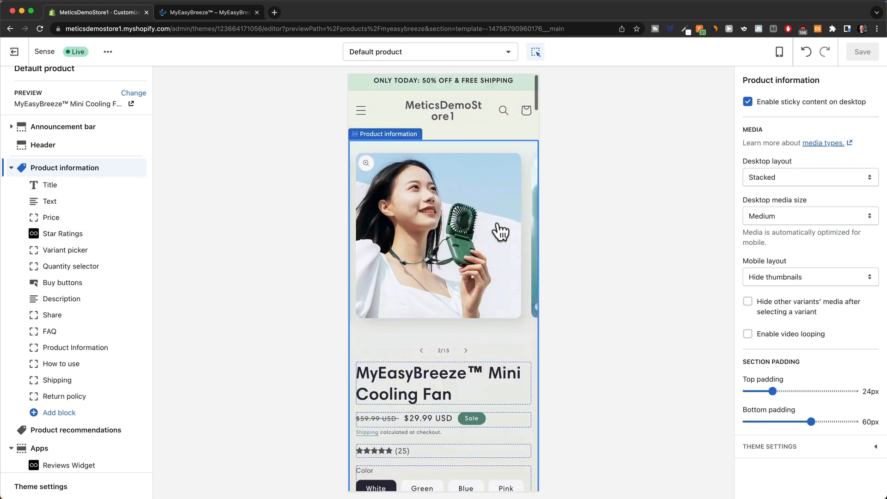
# Switch the editor preview to the checkout page and bring up its checkout settings.
pyautogui.click(437, 60)
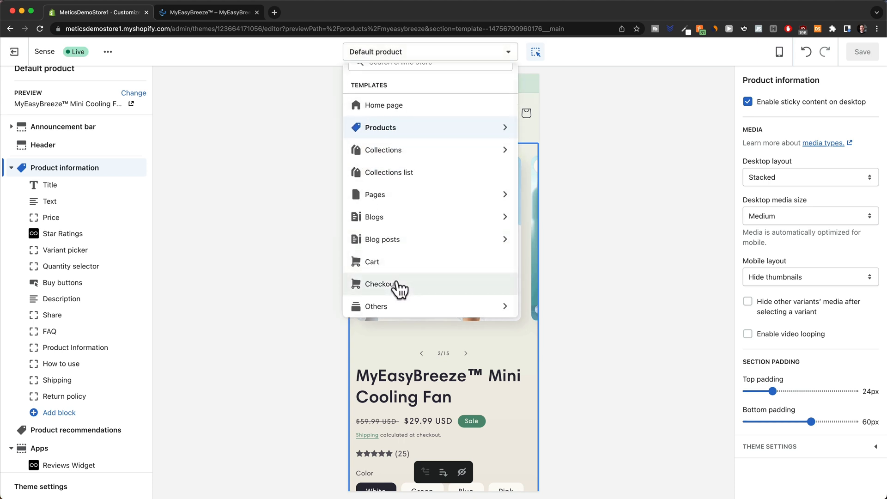
pyautogui.click(396, 286)
pyautogui.scroll(-2, 519, 248)
pyautogui.scroll(-4, 520, 249)
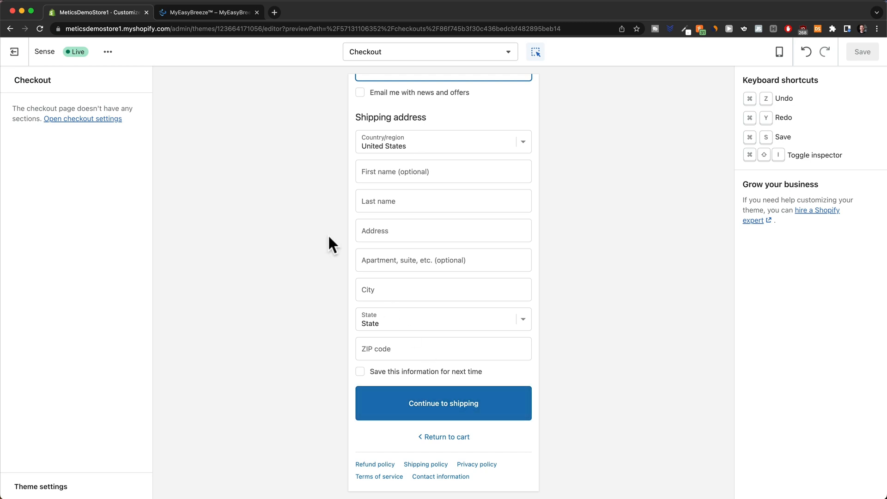
pyautogui.click(93, 121)
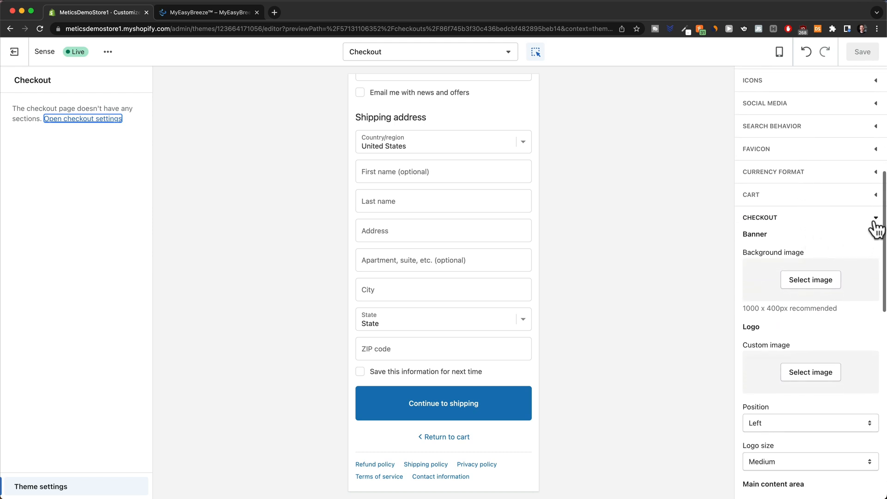
pyautogui.click(876, 224)
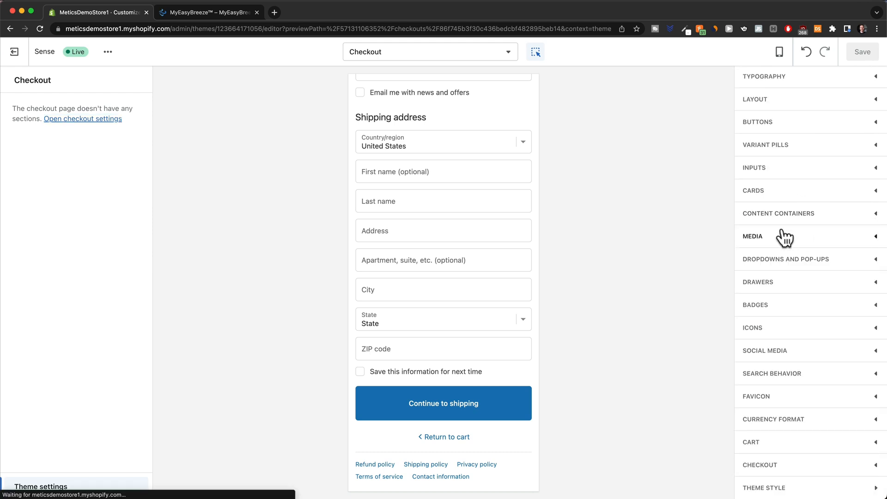
pyautogui.click(871, 467)
pyautogui.scroll(-10, 819, 337)
pyautogui.scroll(-7, 821, 337)
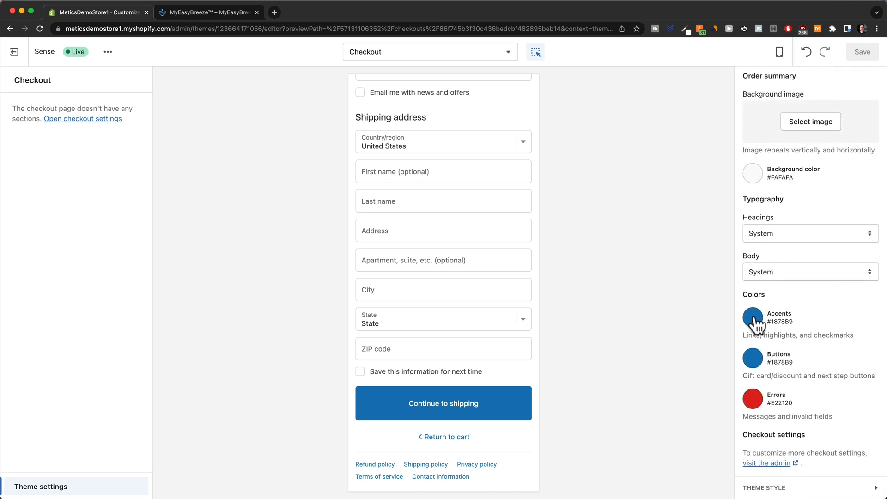
# Set checkout Accents and Buttons colours to green #559077, saving each change.
pyautogui.click(753, 319)
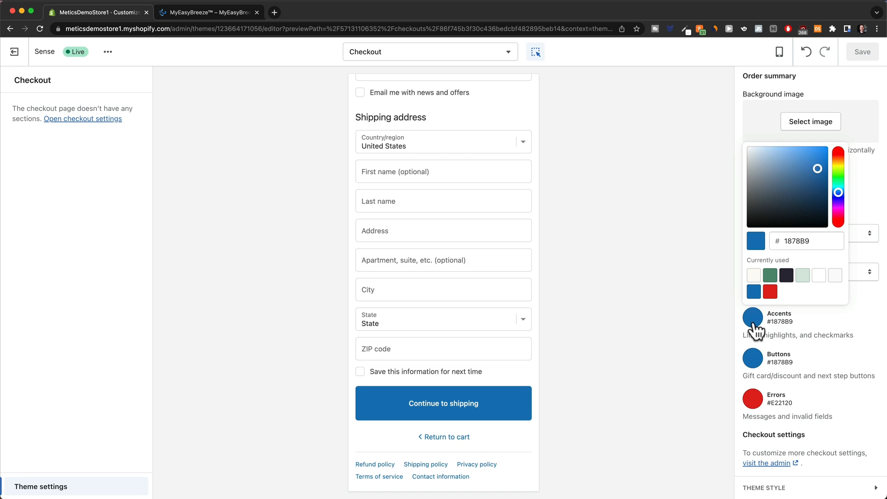
pyautogui.click(770, 277)
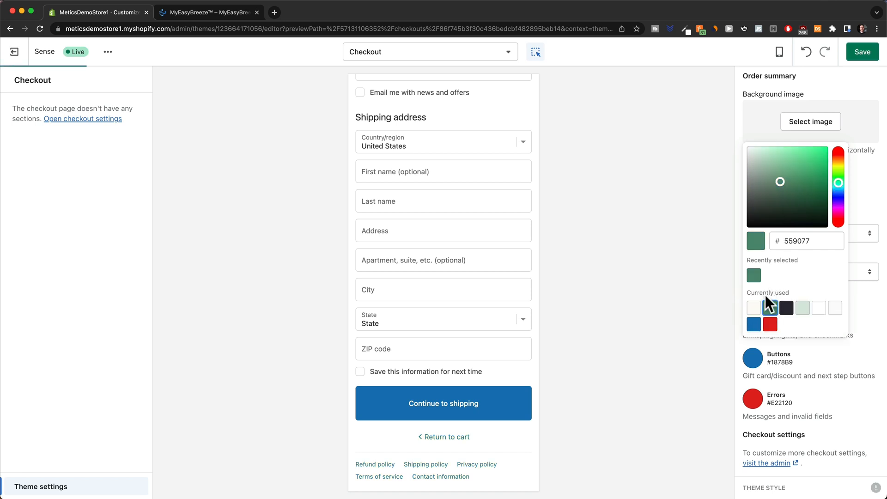
pyautogui.click(859, 52)
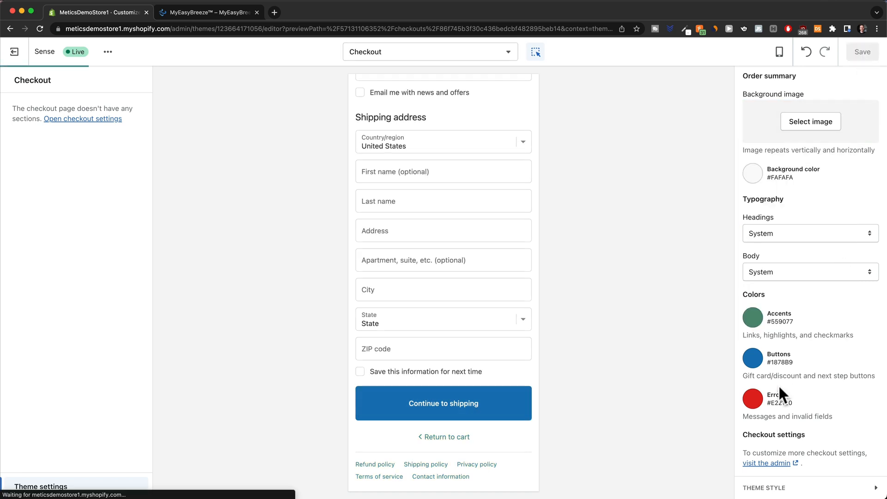
pyautogui.click(752, 360)
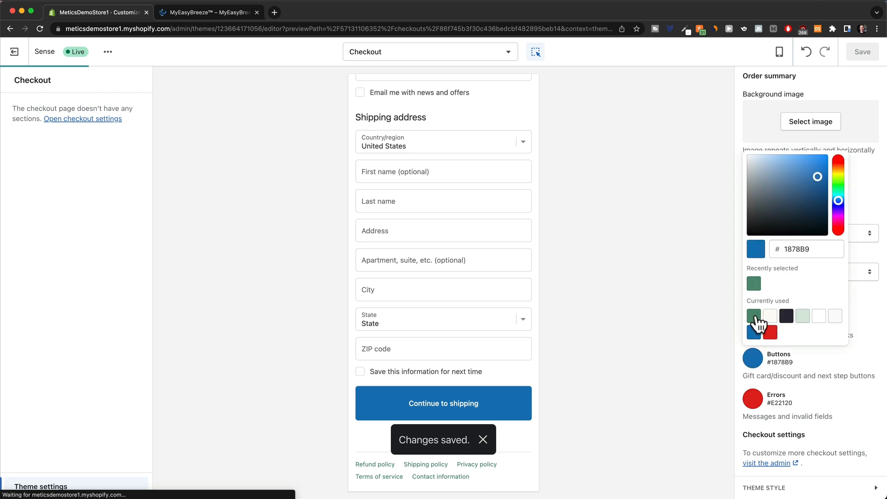
pyautogui.click(753, 316)
pyautogui.click(862, 53)
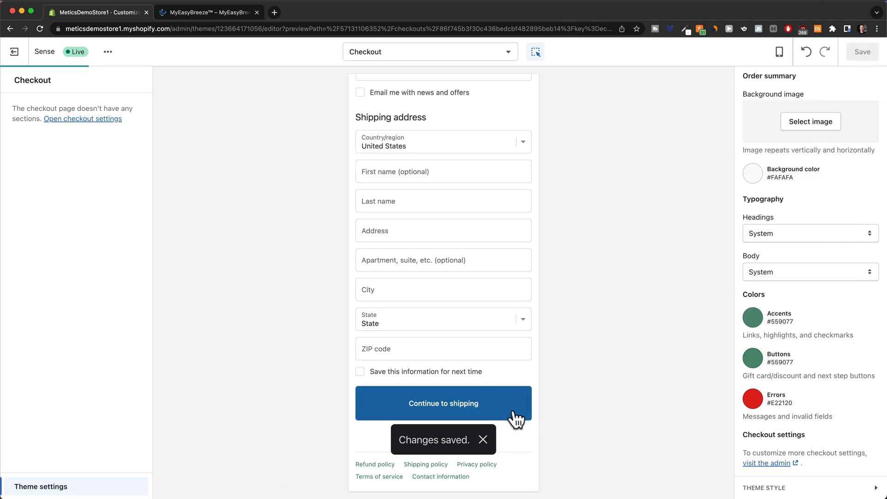
pyautogui.click(483, 439)
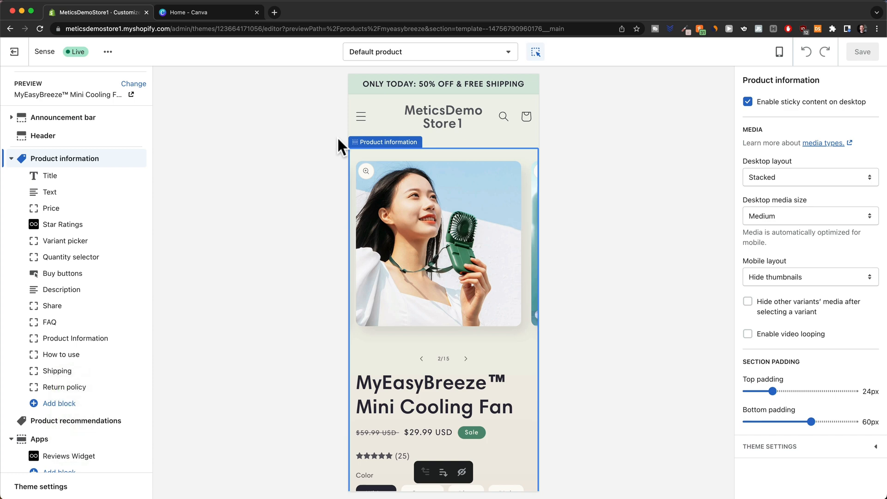
# Switch from the Shopify theme editor to the 'Home - Canva' browser tab.
pyautogui.click(219, 11)
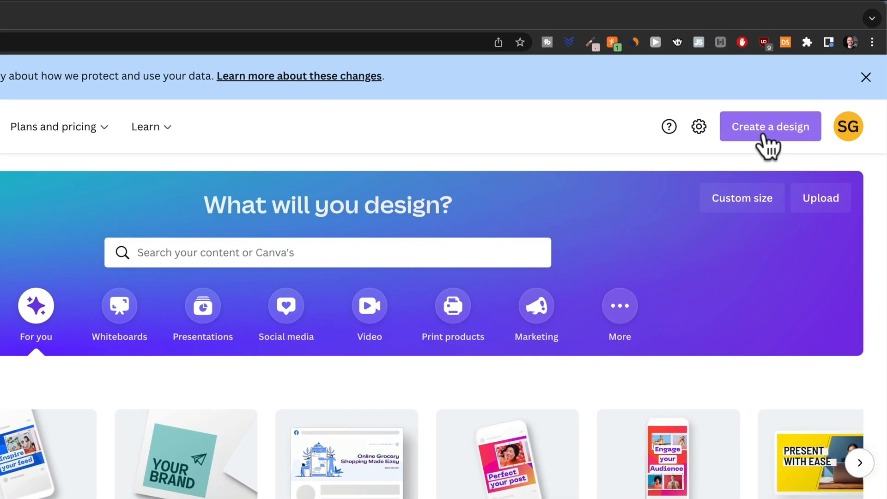
# Start a new Canva logo design and apply the 'ecopower nature' template found by searching 'water'.
pyautogui.click(802, 91)
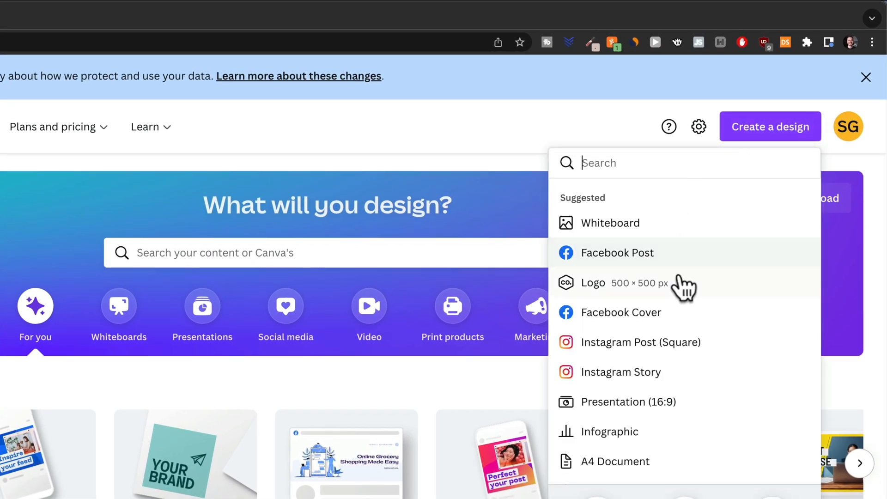
pyautogui.click(626, 286)
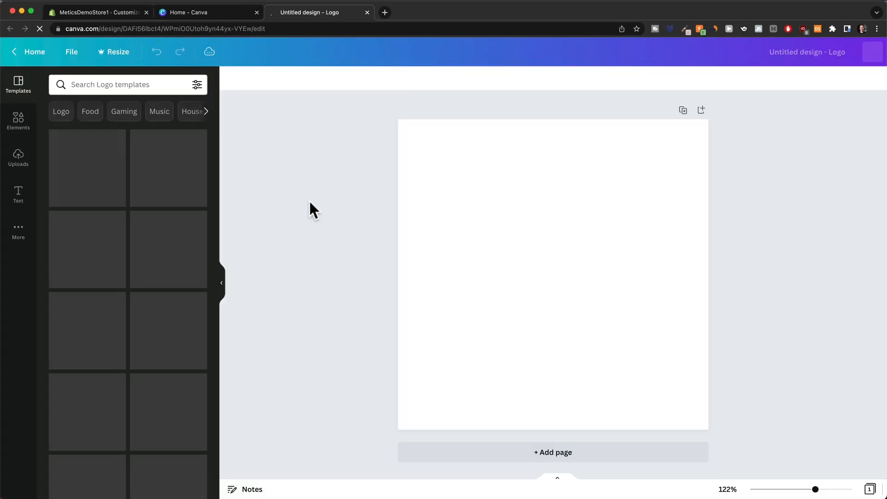
pyautogui.click(106, 84)
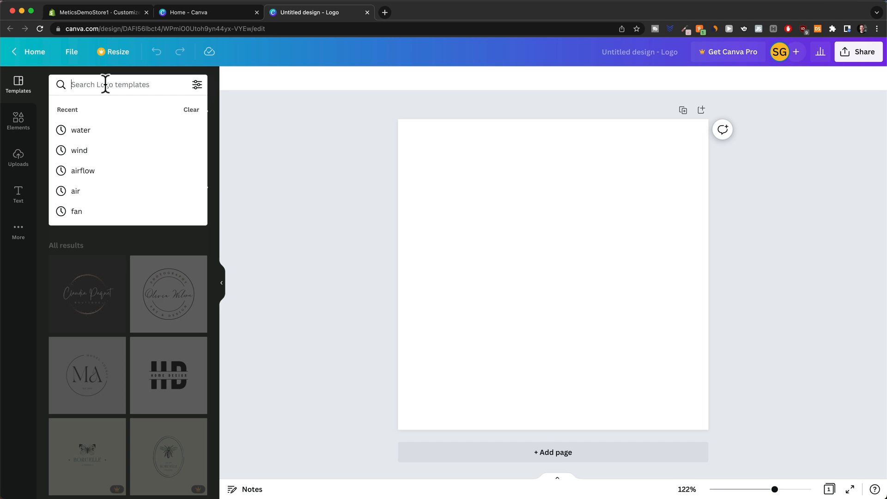
pyautogui.write('water')
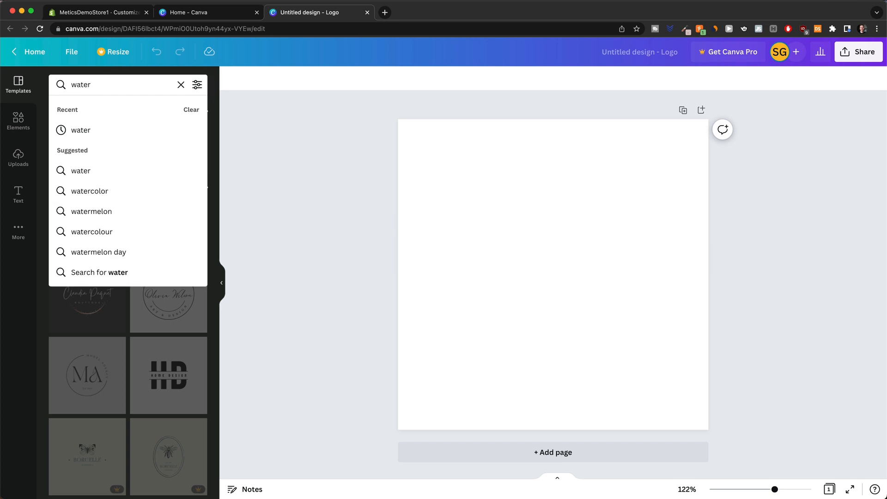
pyautogui.press('Return')
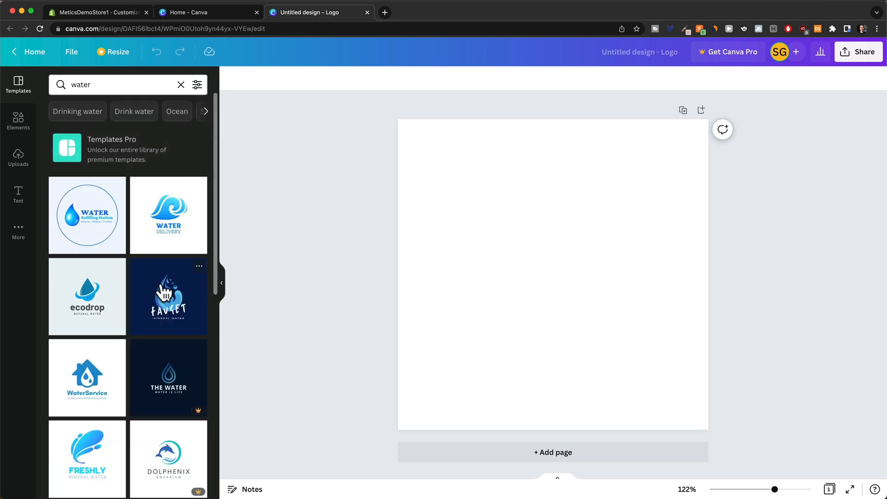
pyautogui.scroll(-3, 165, 293)
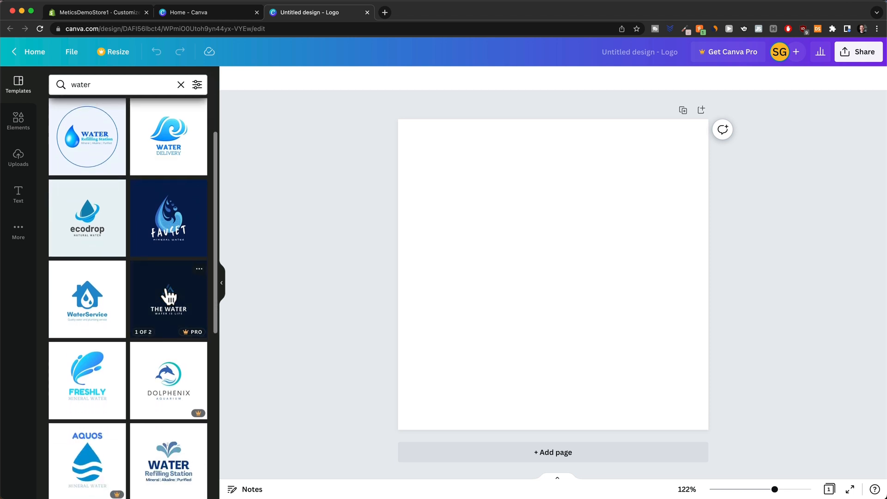
pyautogui.scroll(-3, 169, 295)
pyautogui.scroll(-3, 171, 297)
pyautogui.scroll(-15, 169, 297)
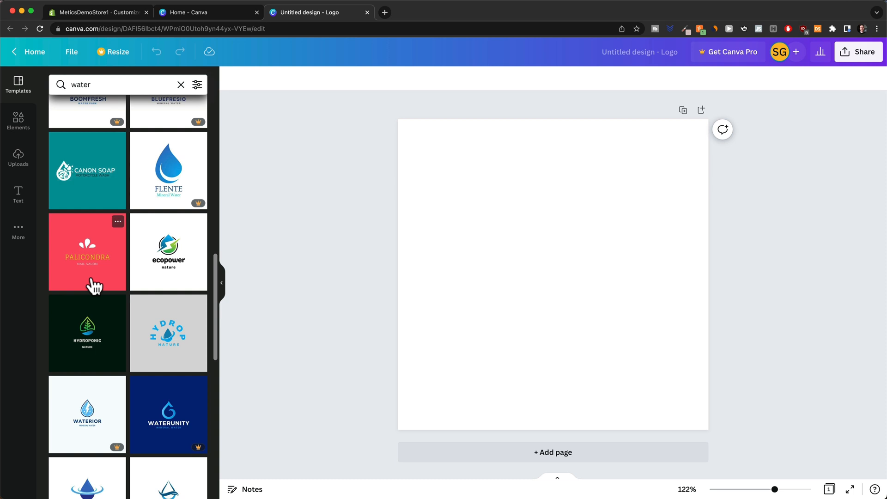
pyautogui.click(165, 259)
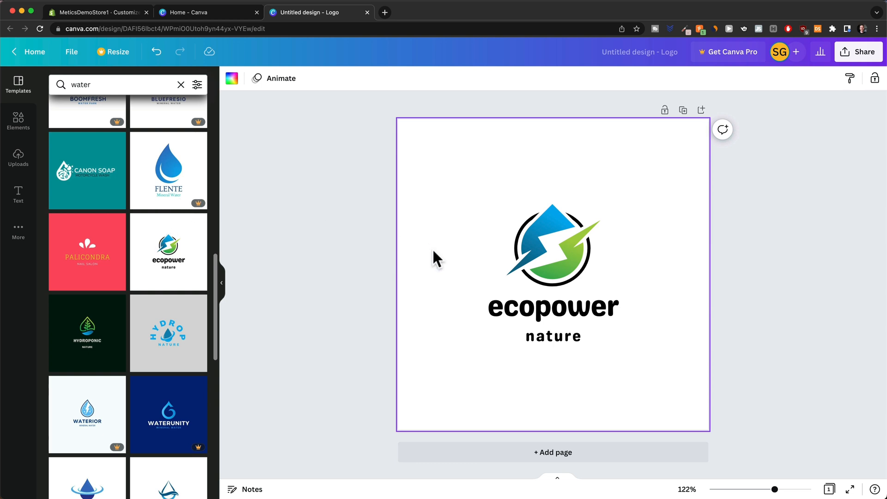
# Retype the logo wordmark as 'waterhero' and delete the 'nature' tagline.
pyautogui.doubleClick(535, 312)
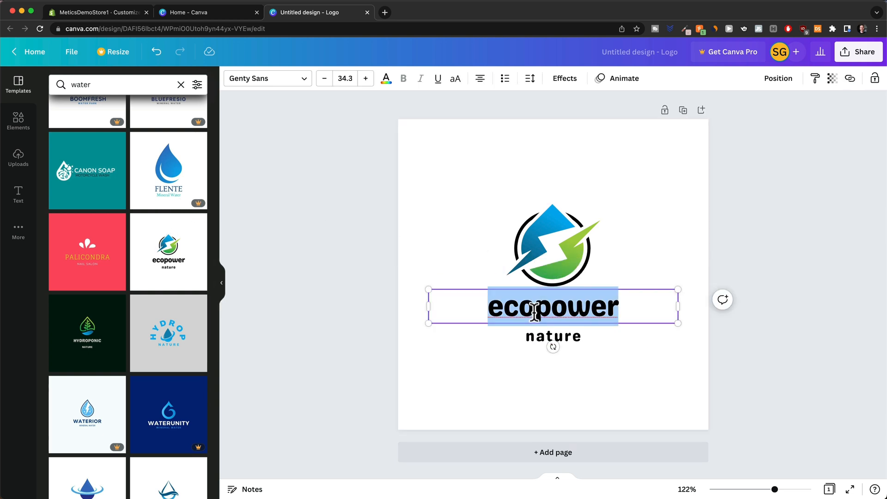
pyautogui.write('water')
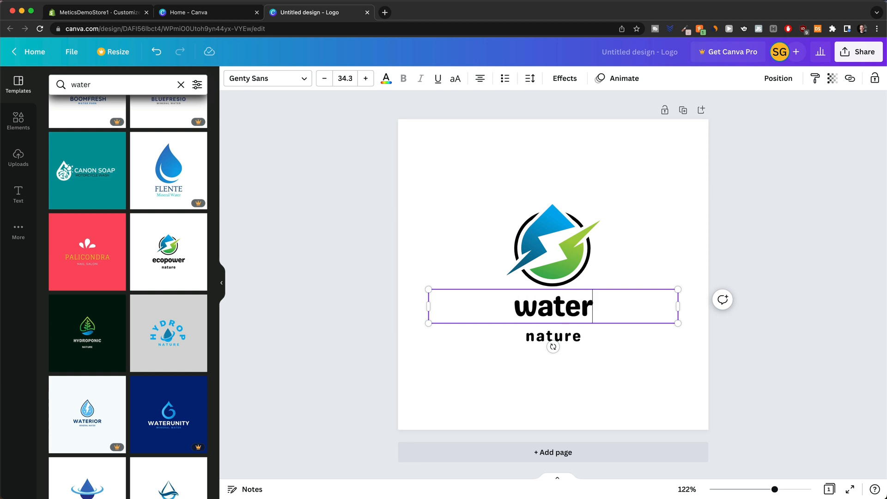
pyautogui.write('hero')
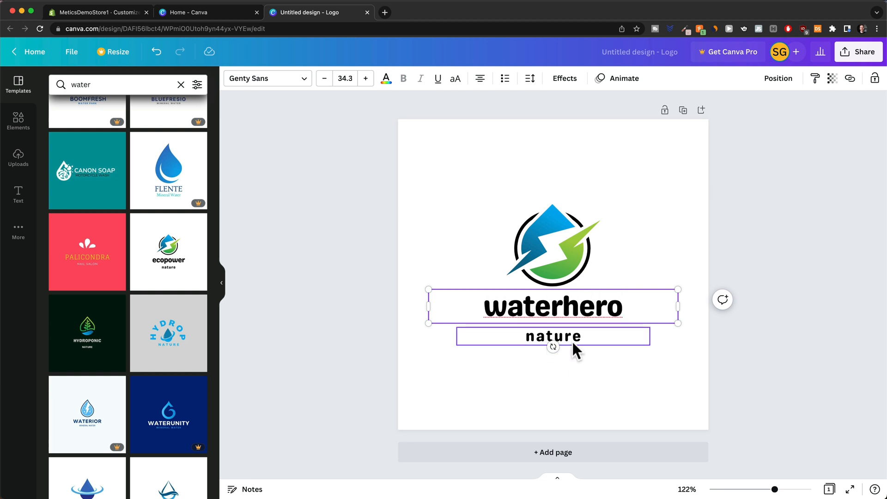
pyautogui.click(573, 349)
pyautogui.press('Delete')
# Recolour the logo graphic's blue part red and its dark-blue part purple, then return to Canva home.
pyautogui.click(553, 259)
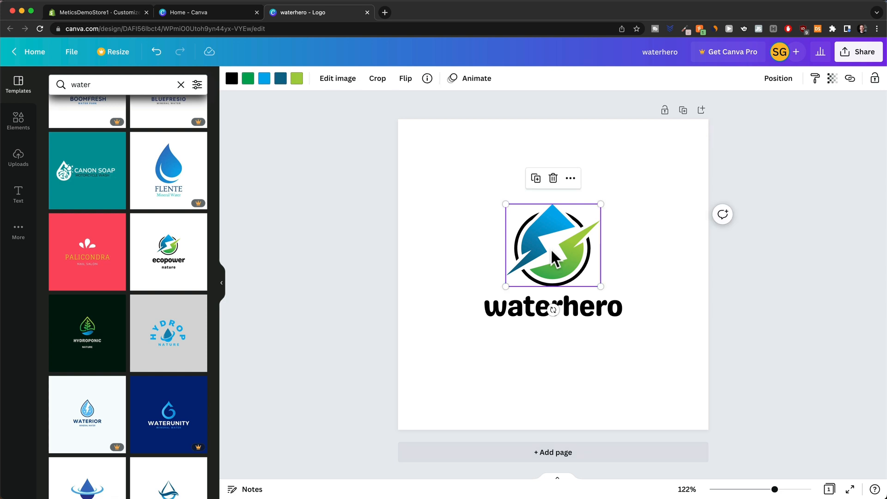
pyautogui.click(265, 79)
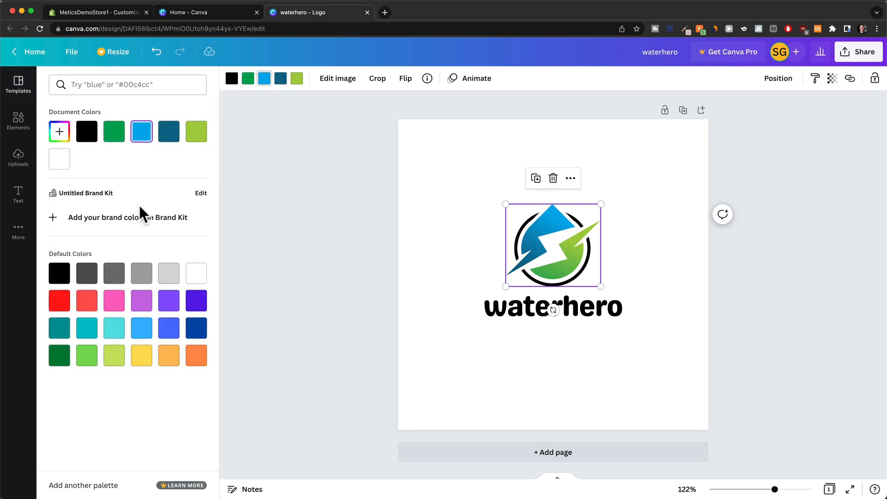
pyautogui.click(60, 301)
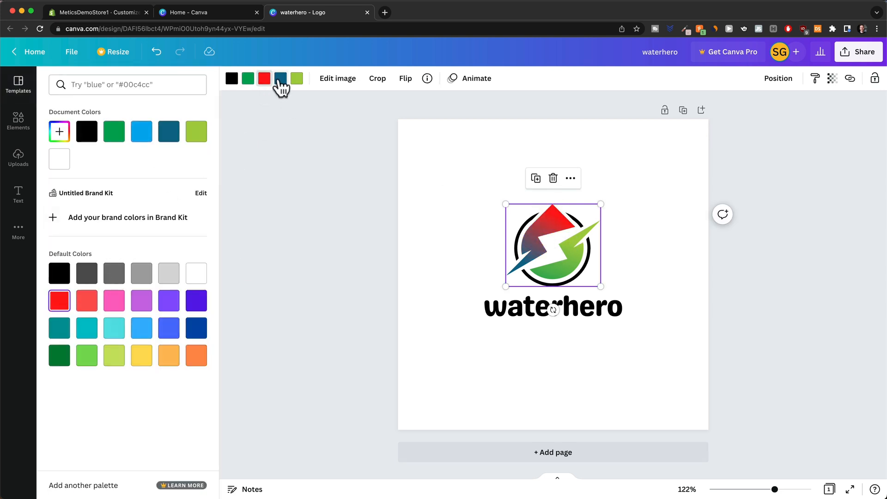
pyautogui.click(280, 79)
pyautogui.click(169, 301)
pyautogui.click(335, 240)
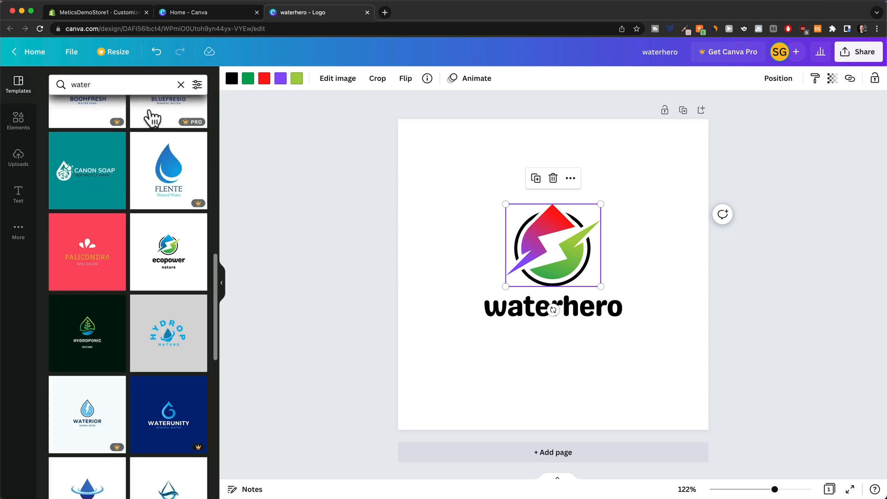
pyautogui.click(177, 13)
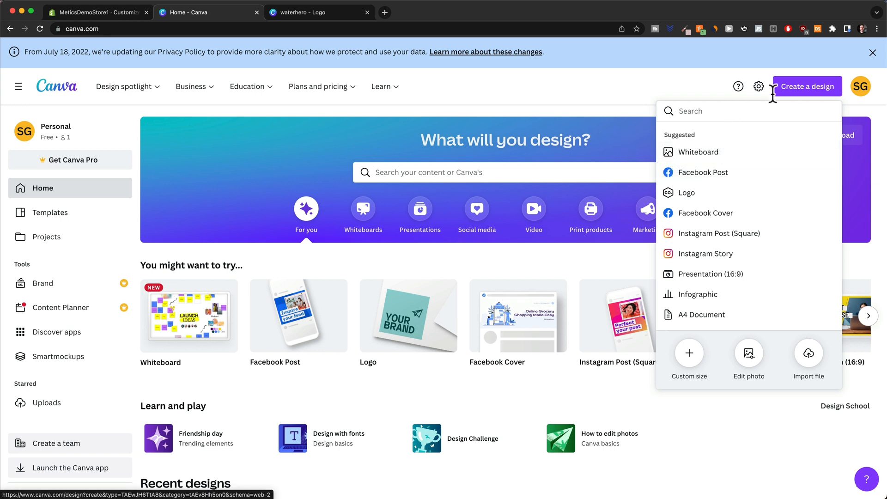
# Create a new Canva design with a custom size of 1000 × 250 px.
pyautogui.click(701, 85)
pyautogui.click(792, 88)
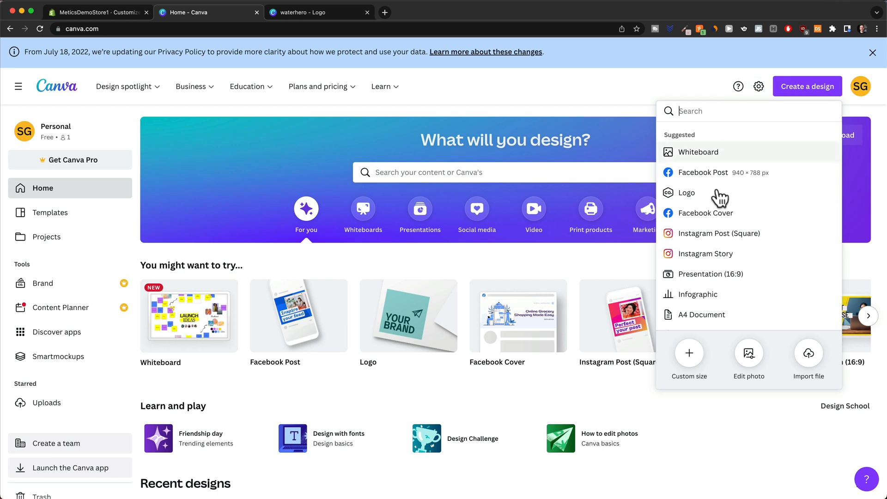
pyautogui.click(694, 356)
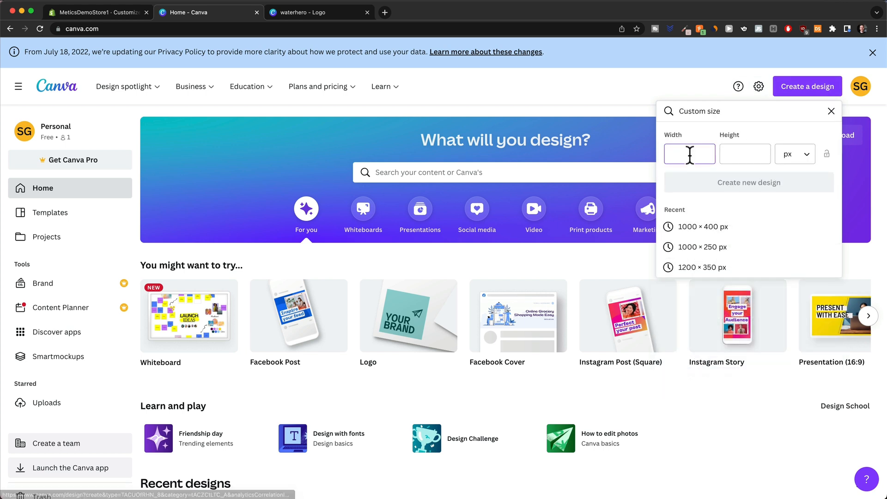
pyautogui.write('1000')
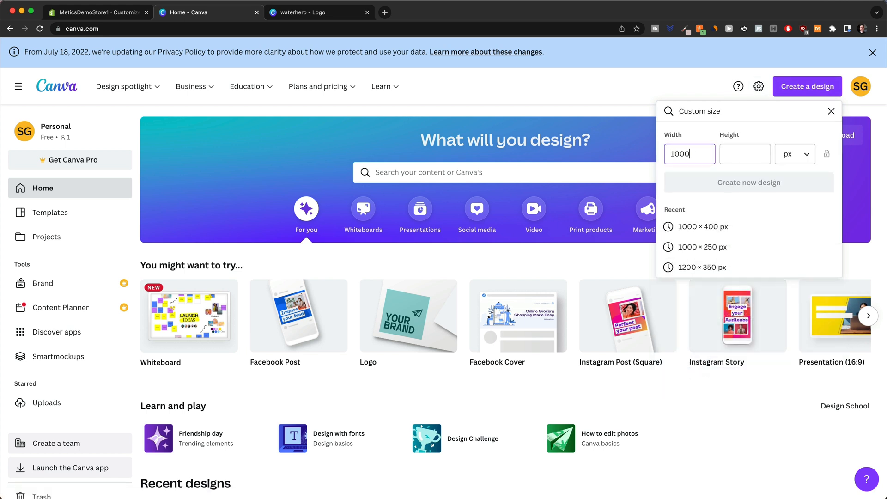
pyautogui.press('Tab')
pyautogui.write('250')
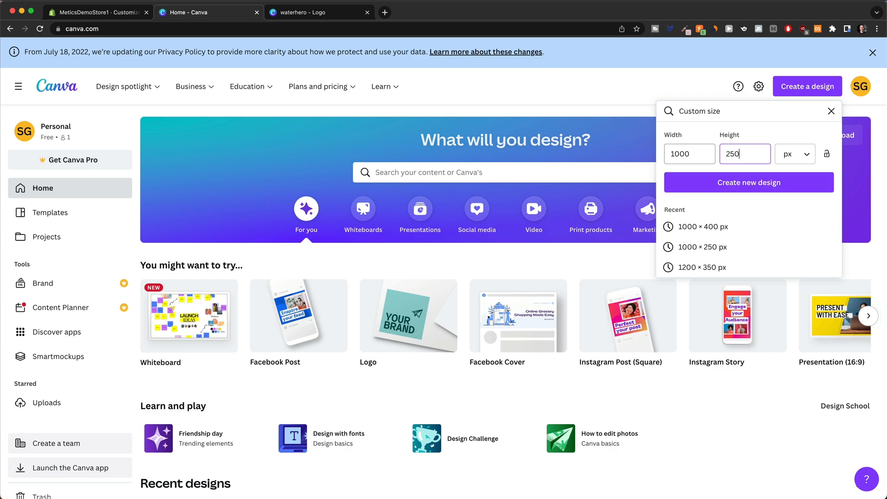
pyautogui.click(728, 186)
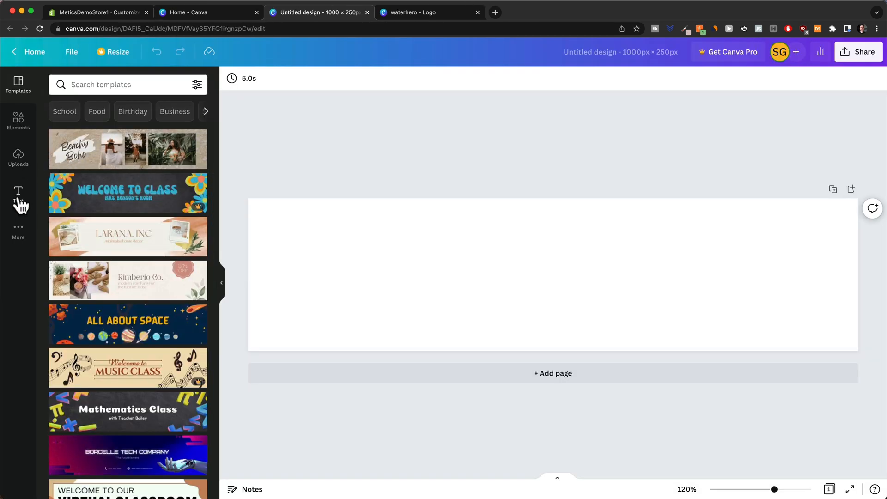
# Add a heading text box reading 'MyEasyBreeze' to the banner.
pyautogui.click(19, 193)
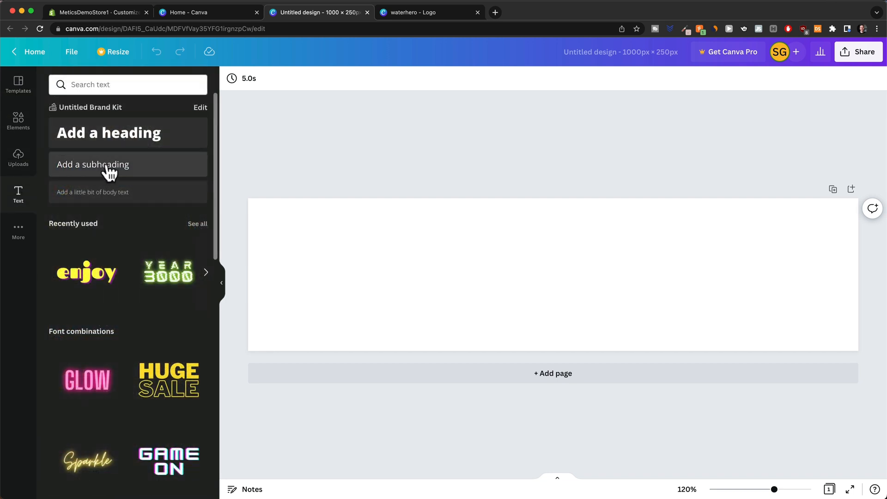
pyautogui.click(111, 136)
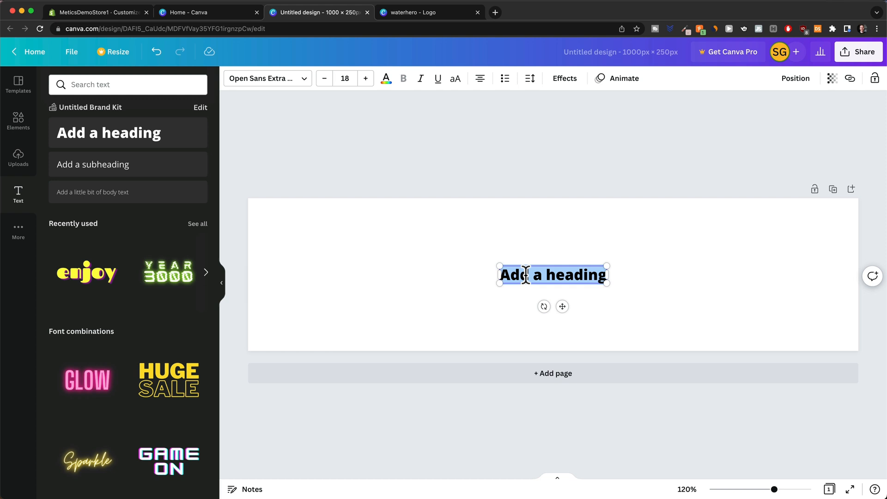
pyautogui.write('MyEasyBr')
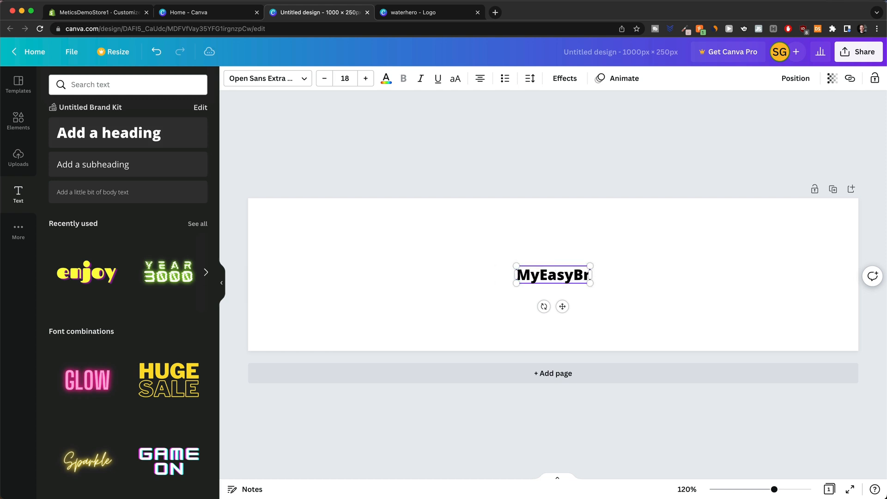
pyautogui.write('eeze')
pyautogui.click(383, 164)
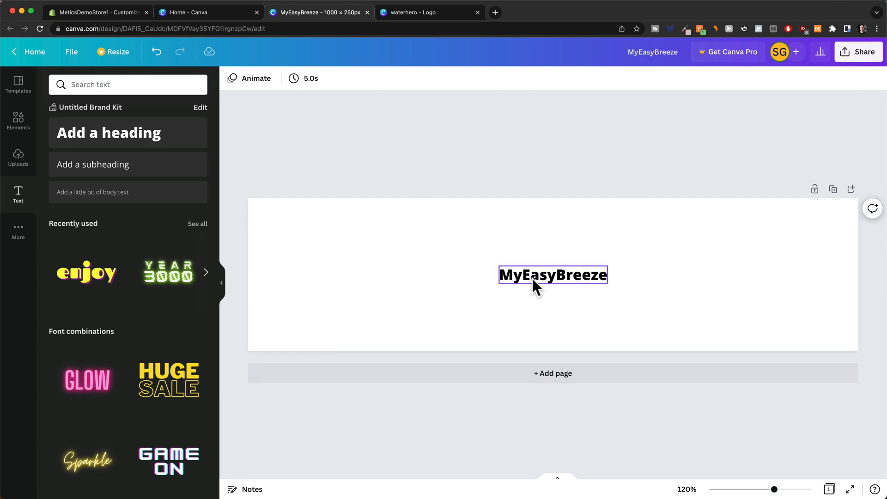
pyautogui.click(534, 286)
# Set the title font to Montserrat Classic, enlarge it, and centre it on the banner.
pyautogui.click(305, 78)
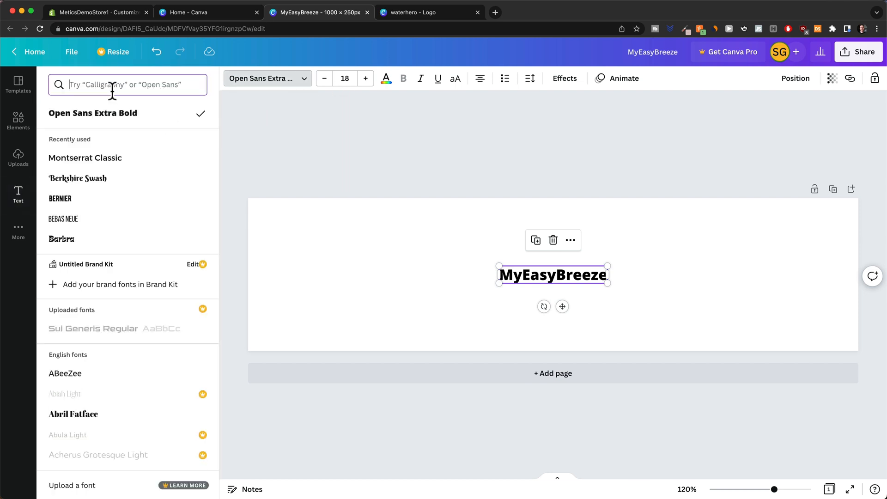
pyautogui.write('mont')
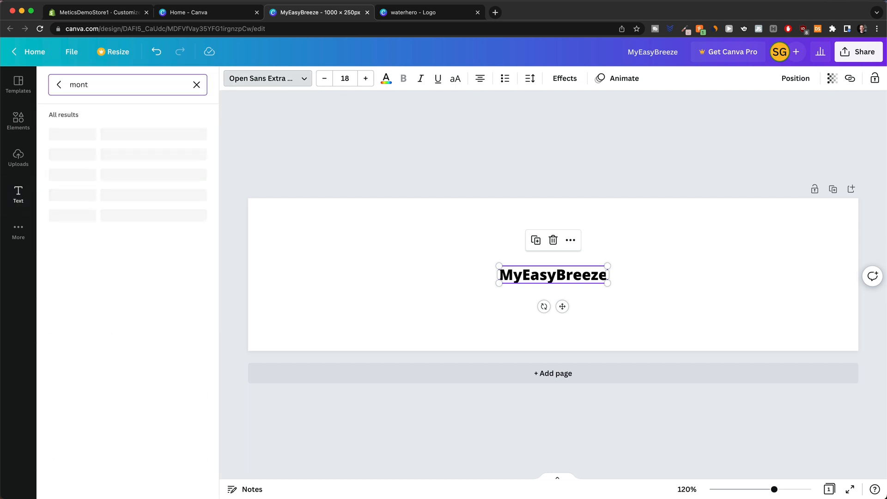
pyautogui.click(115, 216)
pyautogui.moveTo(572, 279); pyautogui.dragTo(776, 353)
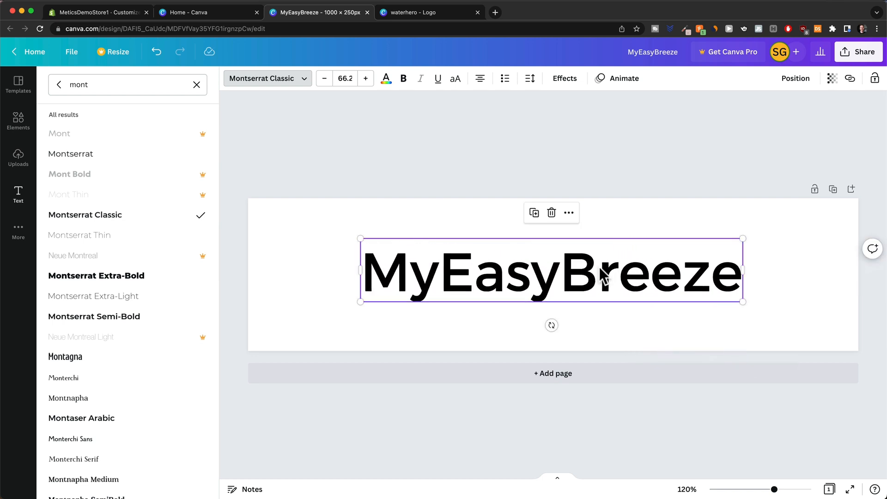
pyautogui.moveTo(603, 276); pyautogui.dragTo(507, 271)
pyautogui.moveTo(650, 303); pyautogui.dragTo(788, 338)
pyautogui.moveTo(569, 284); pyautogui.dragTo(563, 276)
pyautogui.click(272, 80)
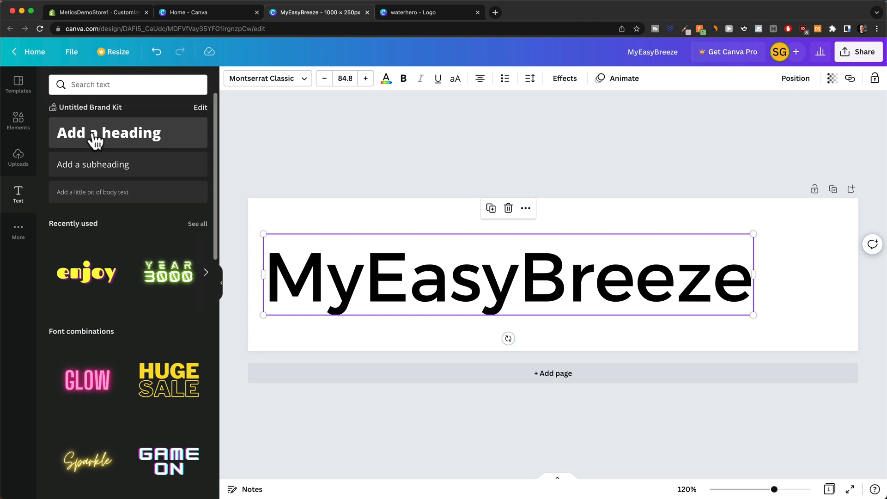
# Add a blue wind swoosh from a 'breeze icon' element search and size it right of the title.
pyautogui.click(19, 121)
pyautogui.click(81, 85)
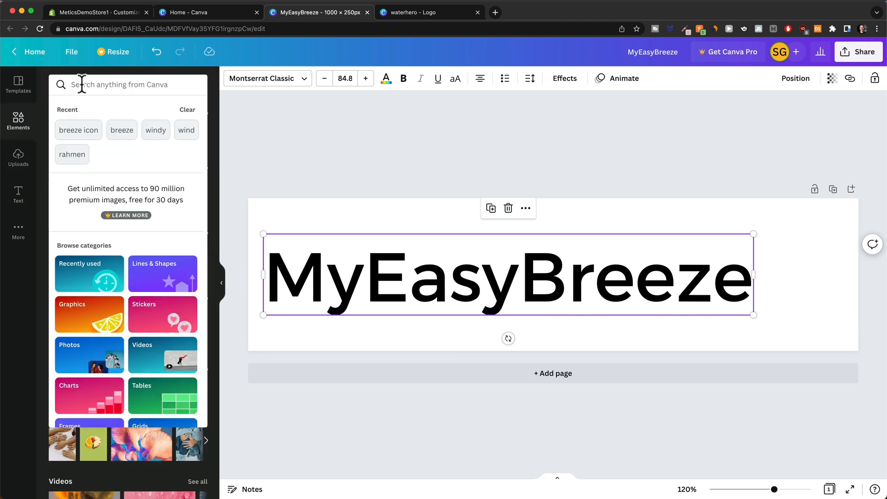
pyautogui.write('br')
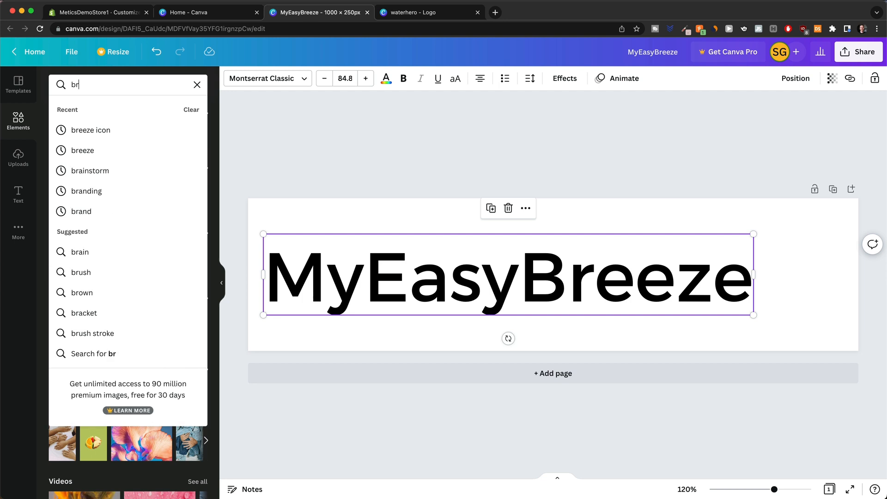
pyautogui.write('eeze')
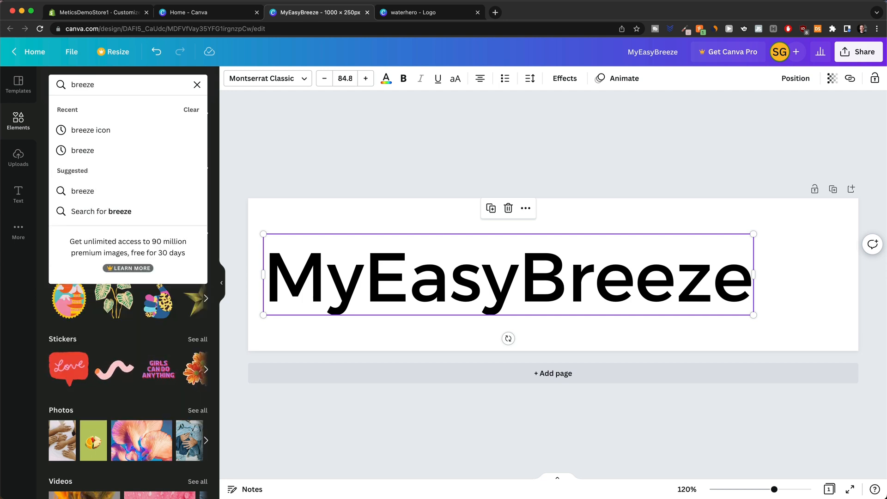
pyautogui.press('Down')
pyautogui.click(105, 131)
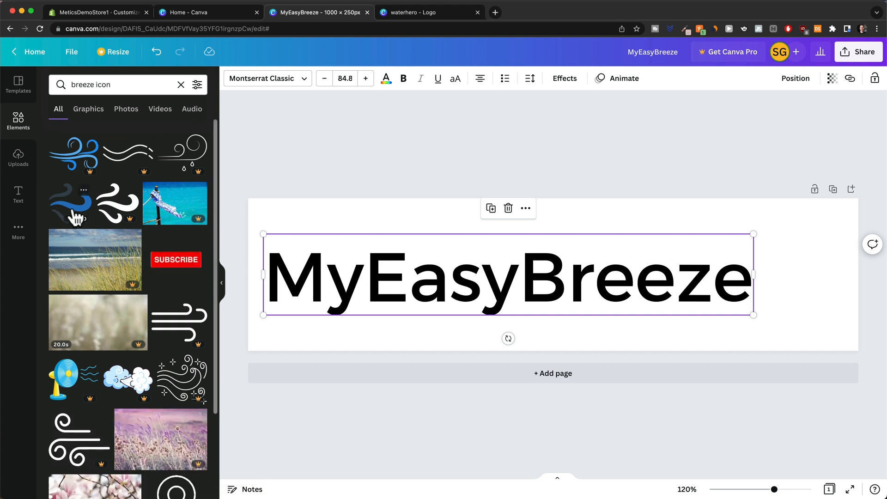
pyautogui.click(74, 208)
pyautogui.moveTo(584, 278); pyautogui.dragTo(867, 344)
pyautogui.moveTo(825, 308); pyautogui.dragTo(816, 289)
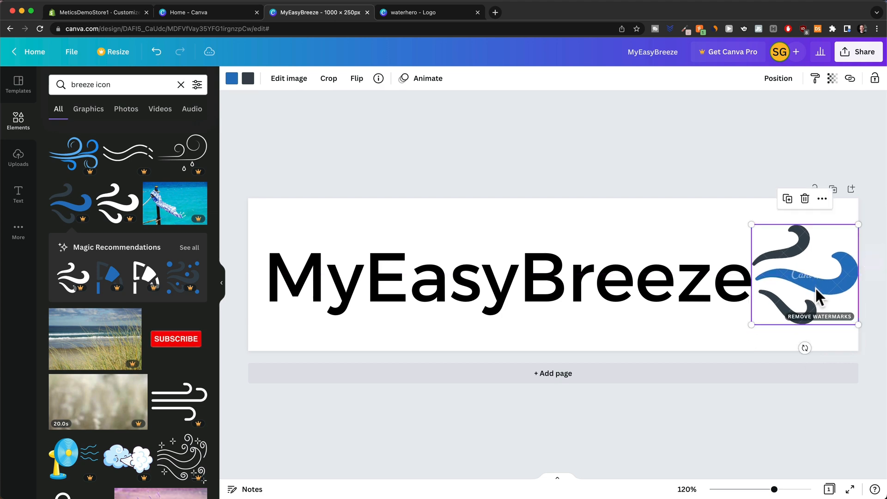
pyautogui.moveTo(857, 324); pyautogui.dragTo(844, 311)
pyautogui.moveTo(808, 278); pyautogui.dragTo(814, 287)
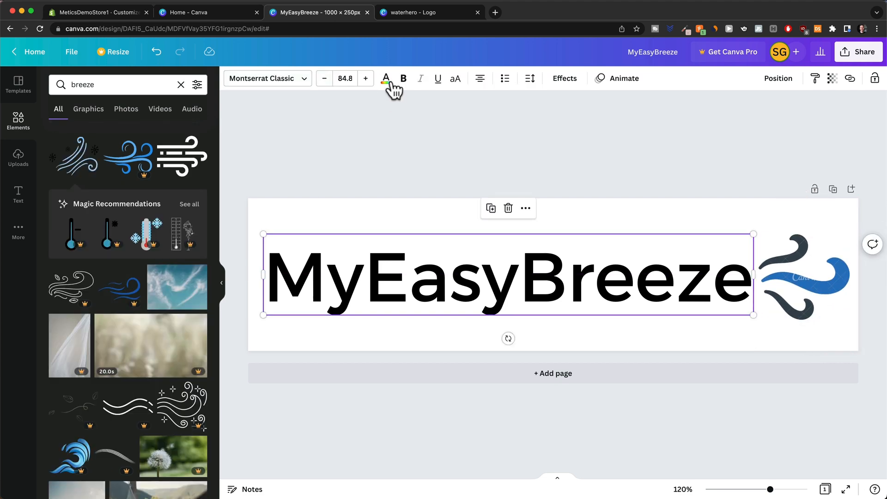
# Recolour the MyEasyBreeze title text dark slate grey.
pyautogui.click(388, 82)
pyautogui.click(139, 134)
pyautogui.click(770, 170)
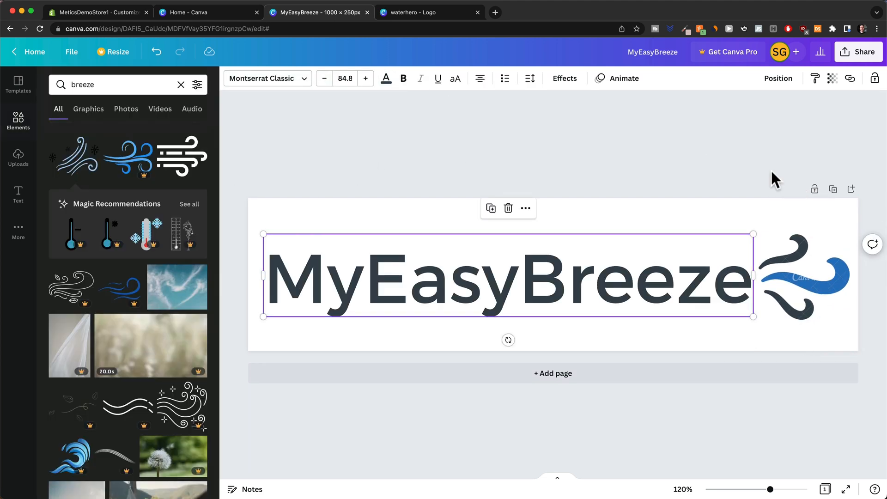
pyautogui.click(739, 170)
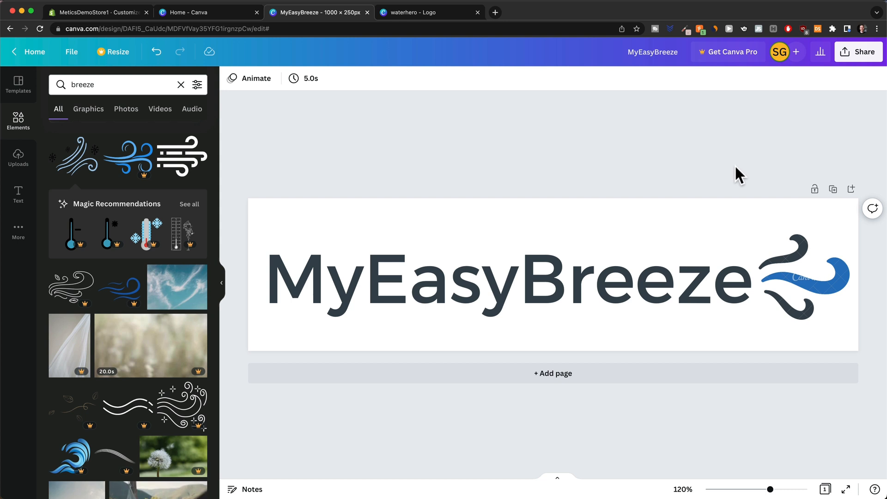
# Download the banner as MyEasyBreeze.png and view it in the preview window.
pyautogui.click(853, 58)
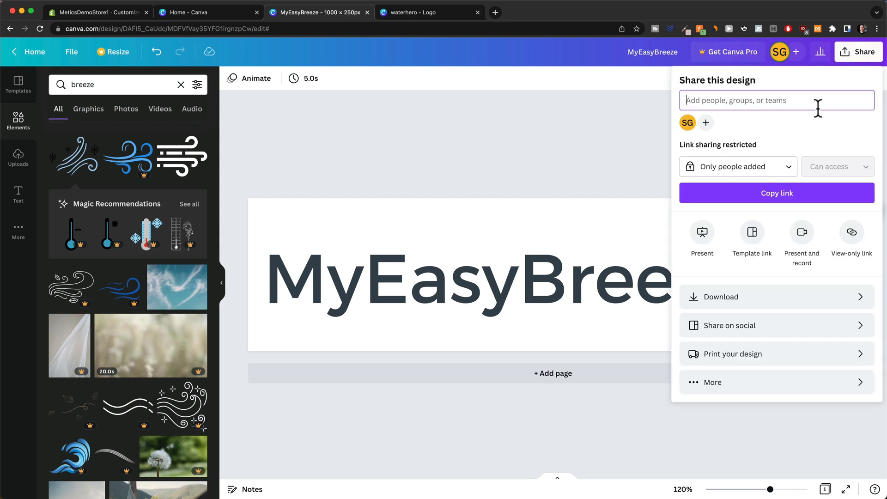
pyautogui.click(762, 299)
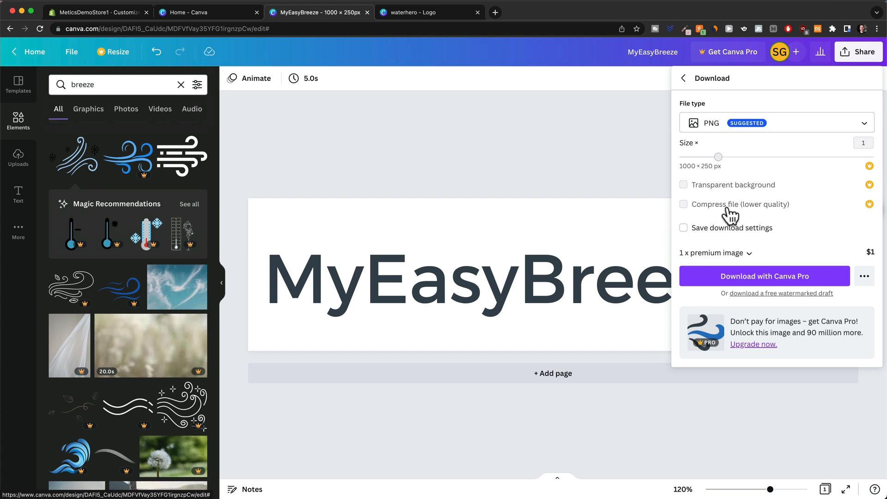
pyautogui.click(626, 218)
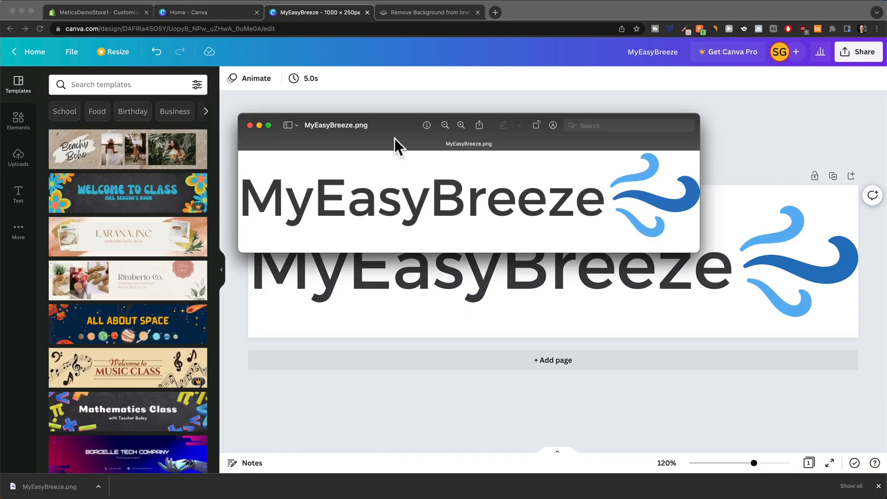
pyautogui.moveTo(395, 145); pyautogui.dragTo(392, 178)
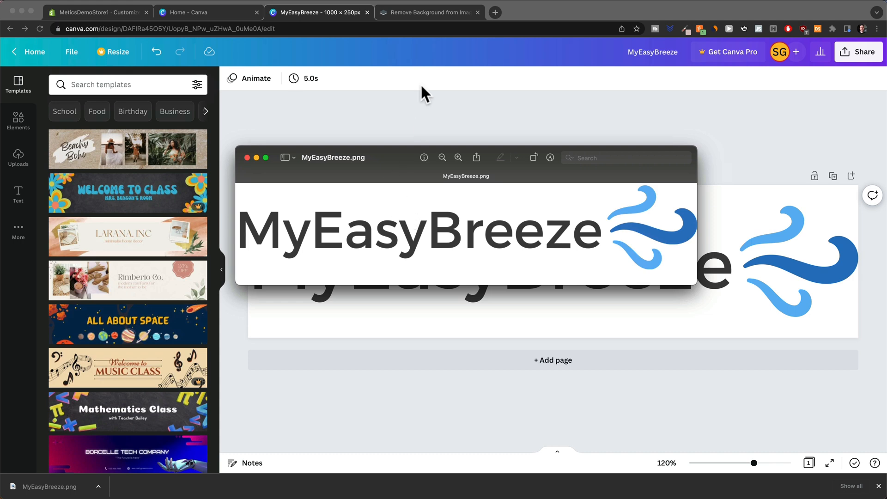
# Upload MyEasyBreeze.png to remove.bg and download the transparent MyEasyBreeze-removebg-preview.png.
pyautogui.click(412, 13)
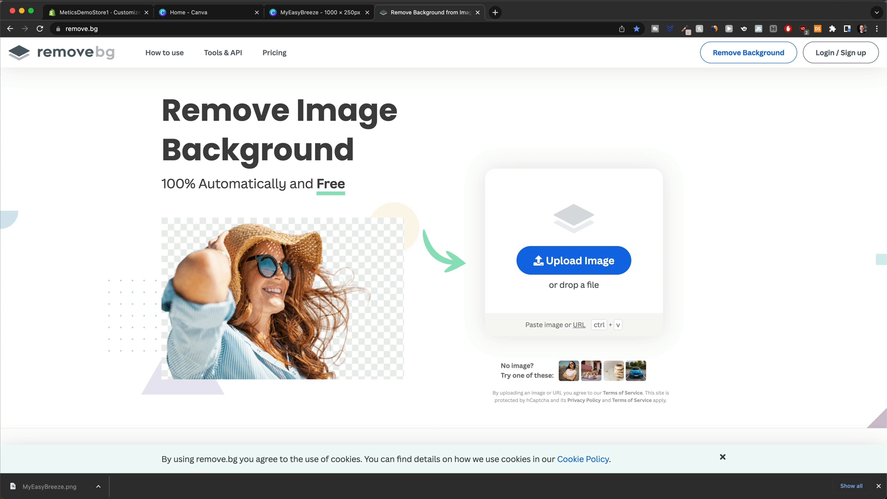
pyautogui.moveTo(50, 487); pyautogui.dragTo(574, 244)
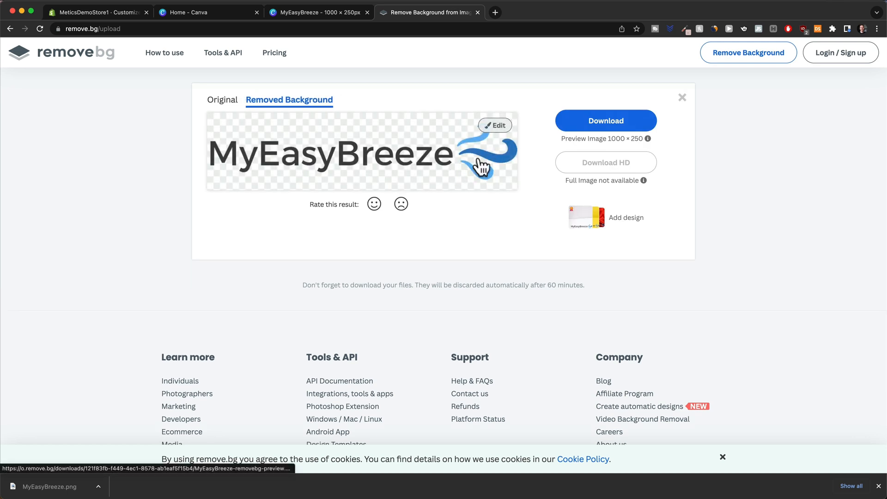
pyautogui.click(598, 132)
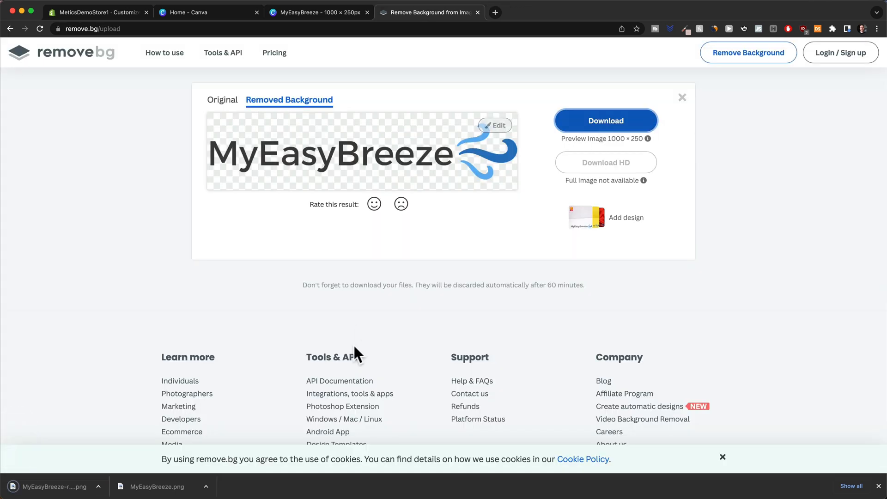
pyautogui.click(48, 488)
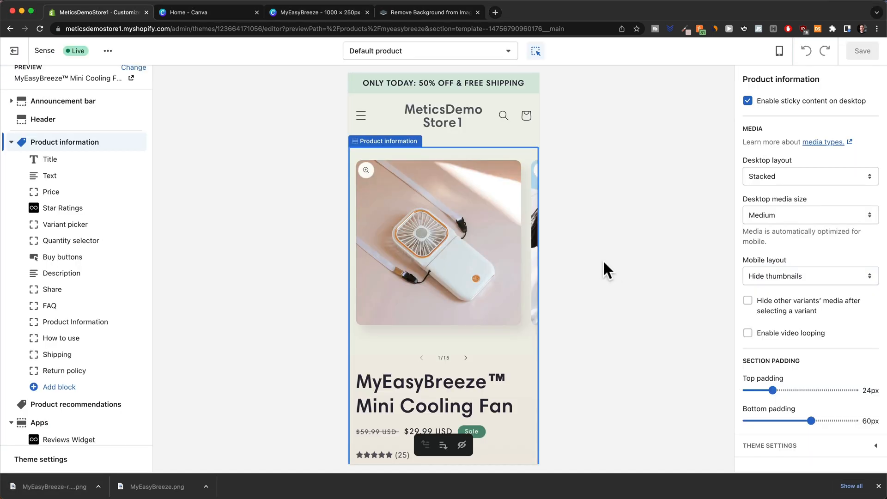
# Set the transparent MyEasyBreeze image as the header logo and widen it to 120px.
pyautogui.click(478, 115)
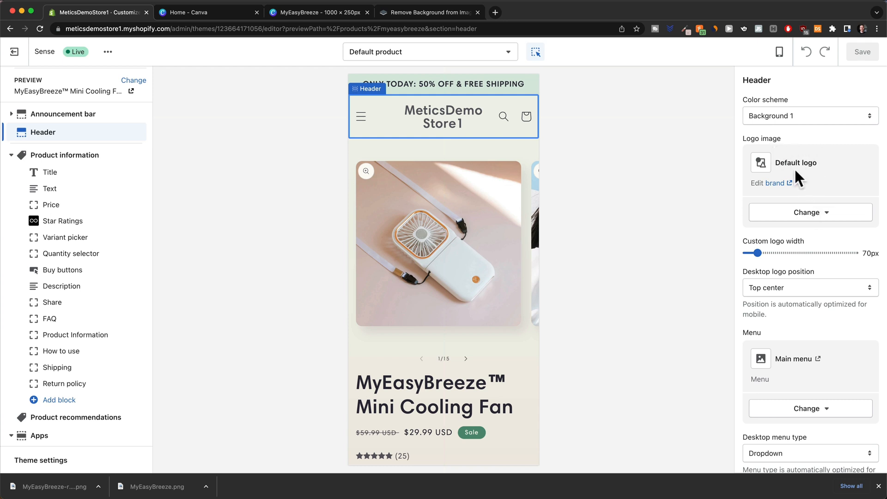
pyautogui.click(821, 217)
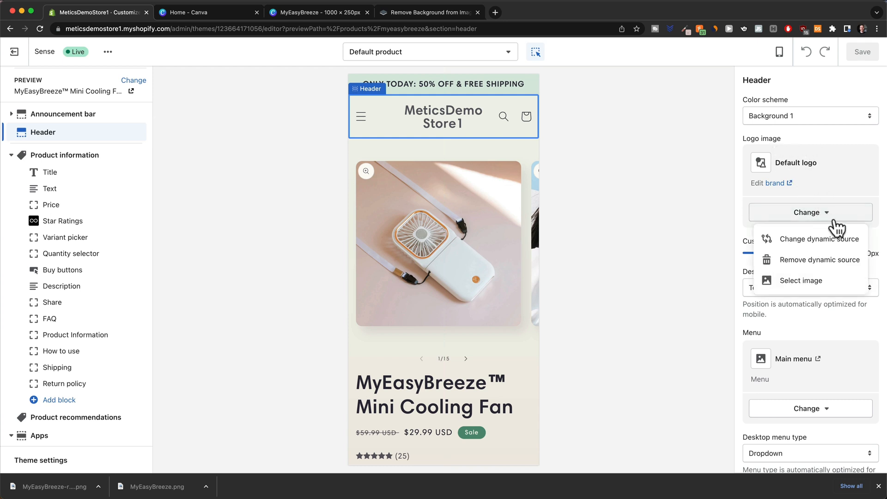
pyautogui.click(831, 280)
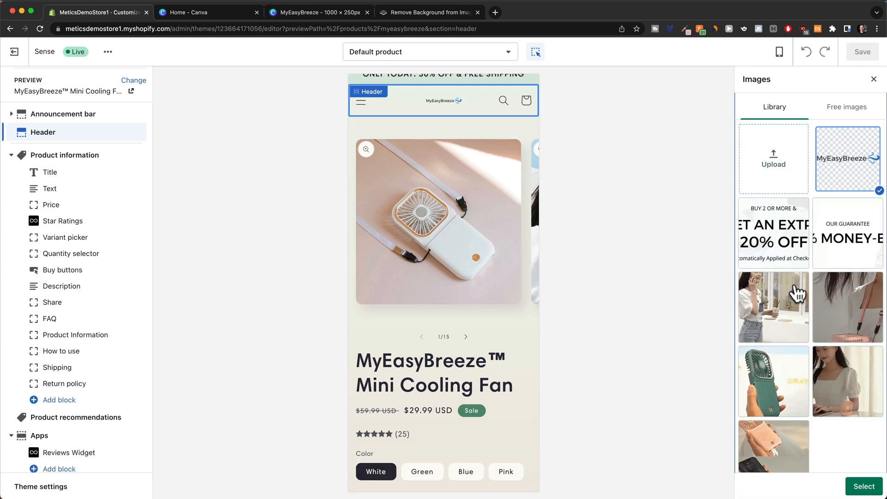
pyautogui.click(865, 487)
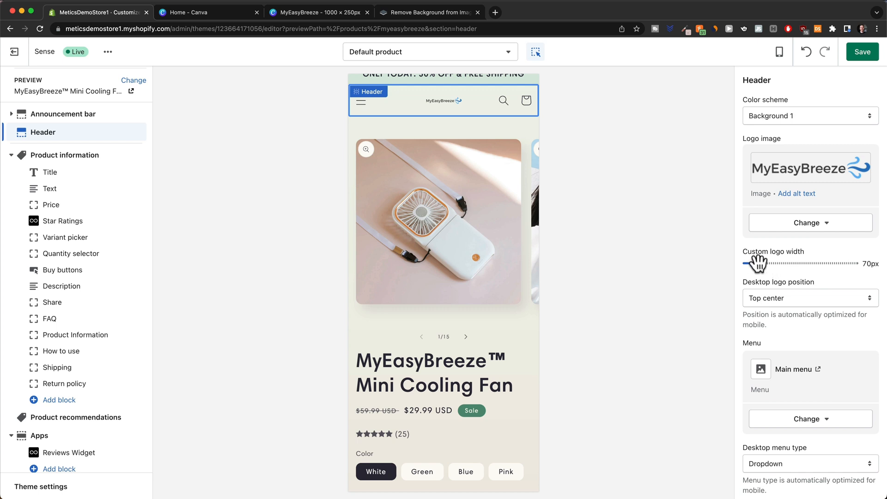
pyautogui.moveTo(758, 263); pyautogui.dragTo(803, 265)
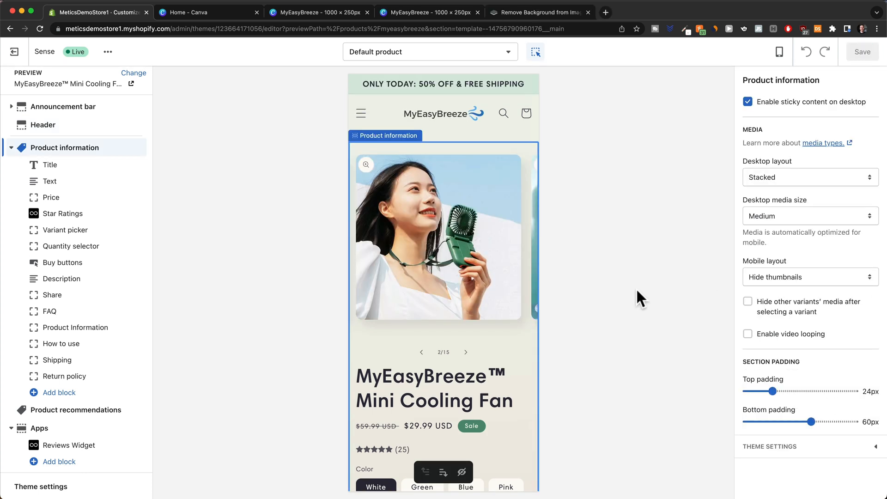
# Exit the theme editor via Leave page and open the store's Settings, showing store details.
pyautogui.scroll(-3, 487, 259)
pyautogui.scroll(-20, 483, 301)
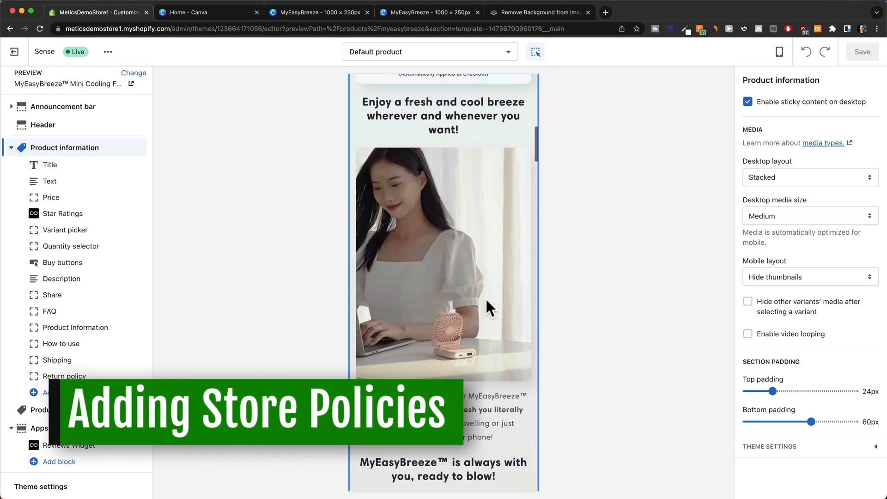
pyautogui.scroll(-15, 486, 298)
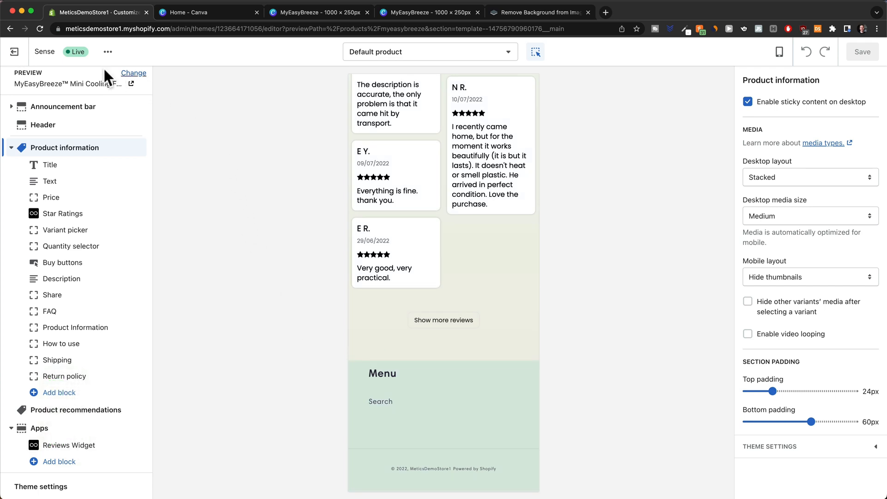
pyautogui.click(14, 51)
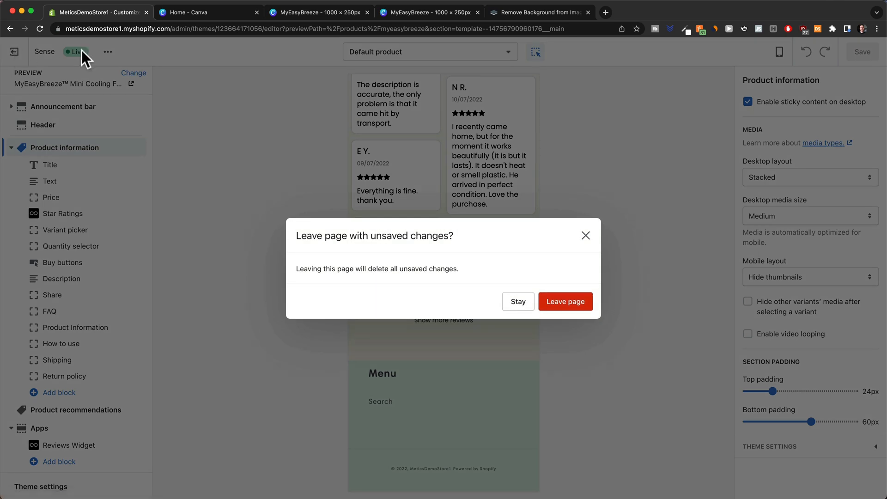
pyautogui.click(555, 306)
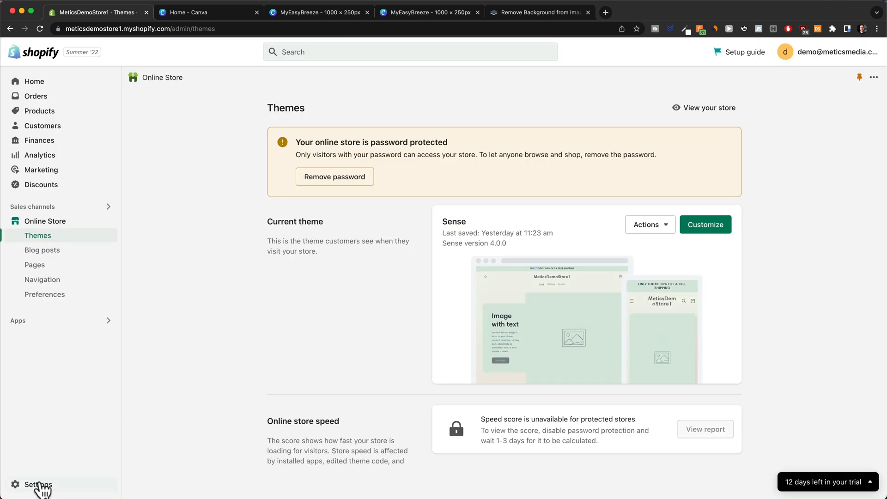
pyautogui.click(40, 484)
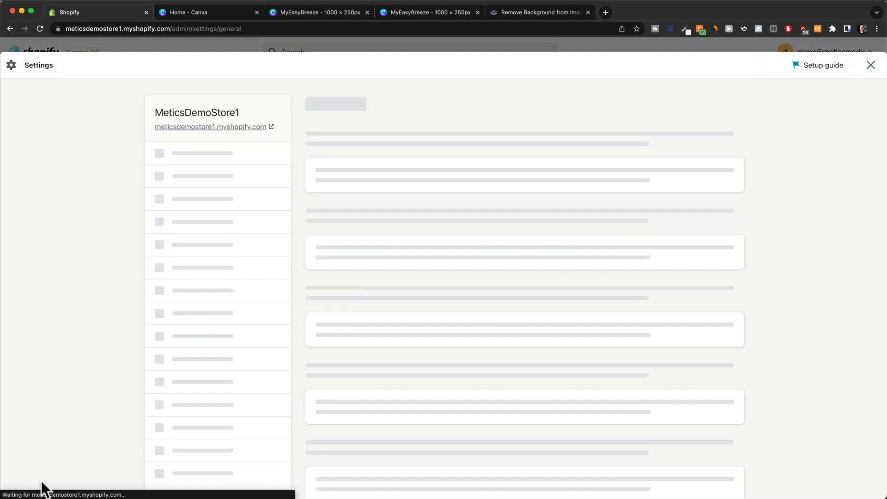
pyautogui.scroll(-1, 202, 388)
pyautogui.scroll(-5, 202, 389)
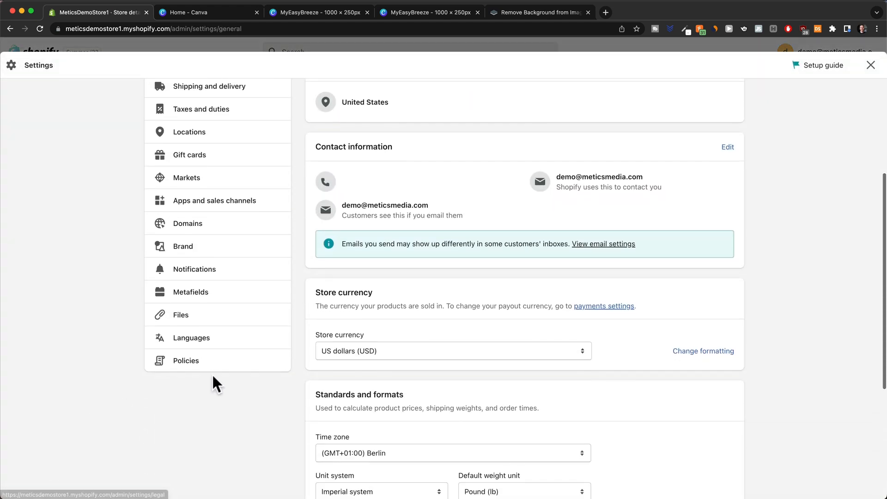
# In Policies, draft the refund policy from template and select its [INSERT RETURN ADDRESS] placeholder.
pyautogui.click(187, 362)
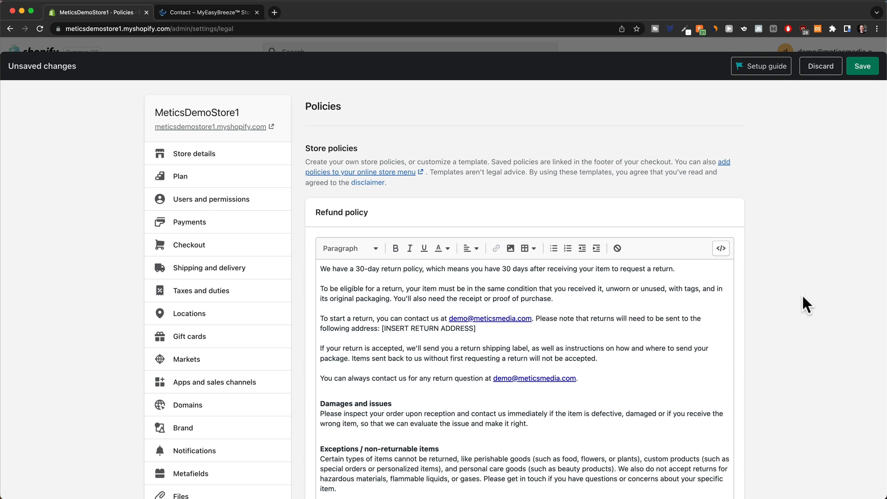
pyautogui.scroll(-5, 803, 301)
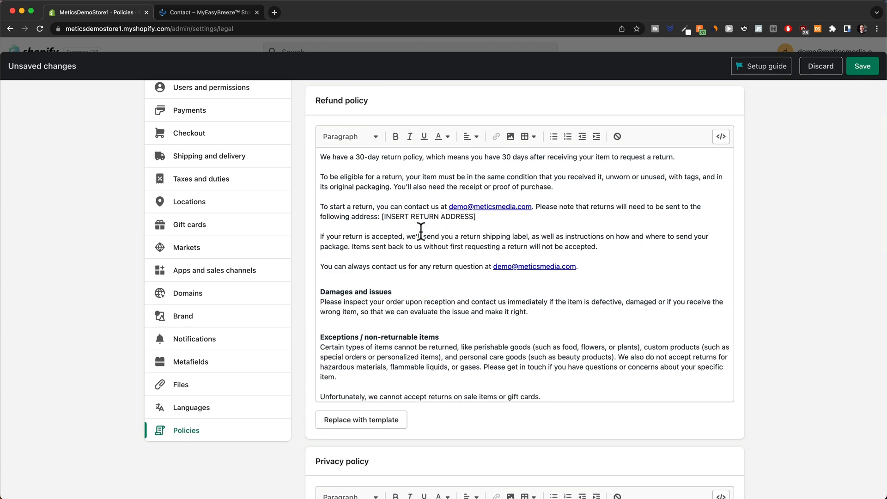
pyautogui.scroll(-2, 421, 231)
pyautogui.scroll(2, 411, 231)
pyautogui.moveTo(381, 217); pyautogui.dragTo(485, 218)
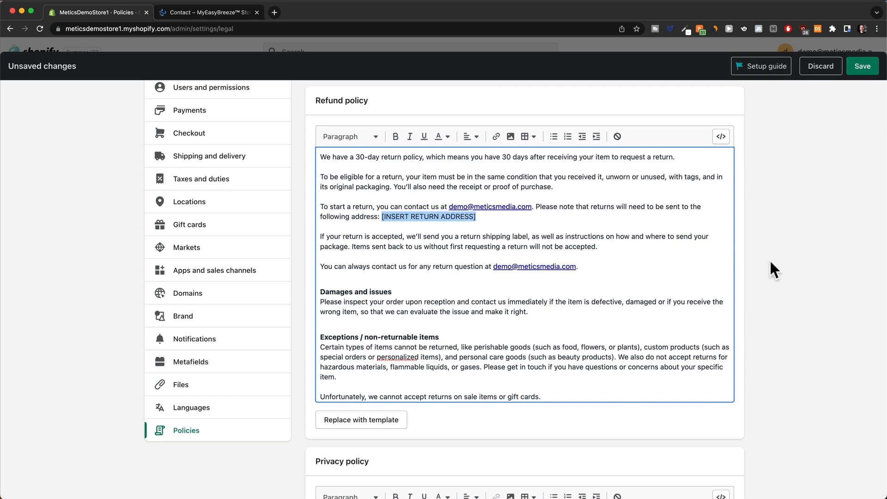
pyautogui.scroll(-8, 766, 286)
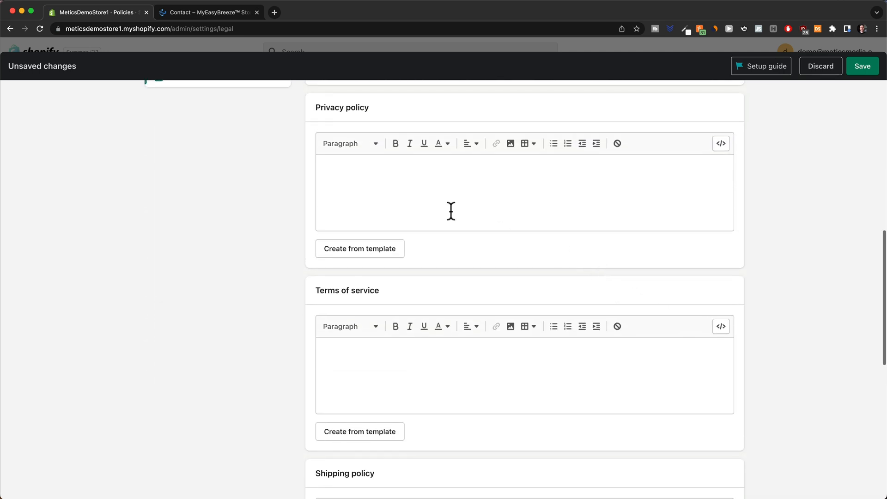
# Generate the Privacy policy from Shopify's template.
pyautogui.scroll(1, 365, 252)
pyautogui.click(364, 274)
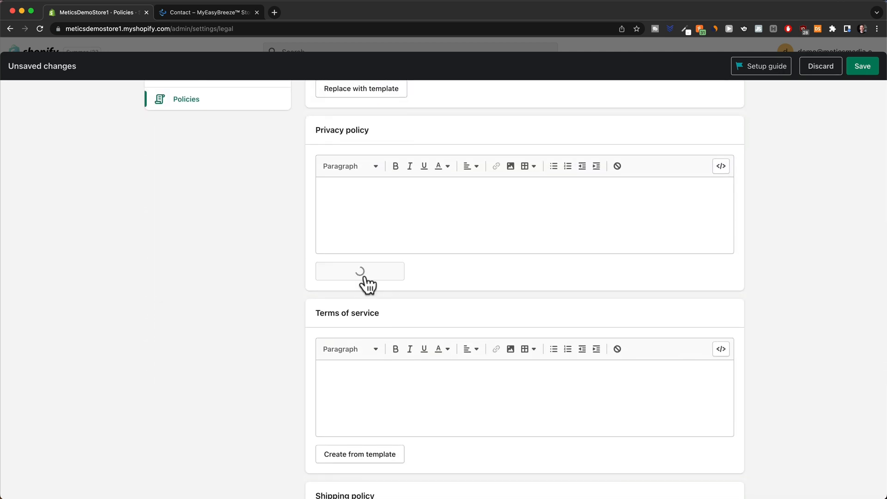
pyautogui.scroll(-5, 616, 309)
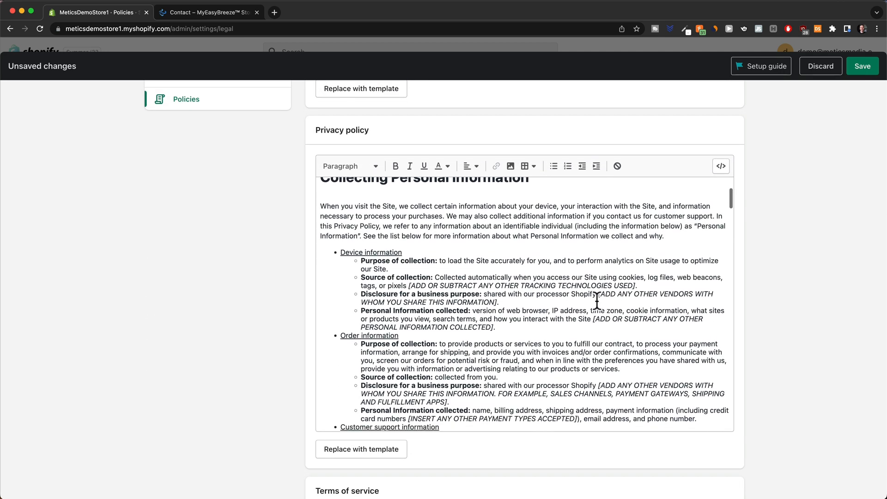
# Fill the Terms of service with Shopify's template text.
pyautogui.scroll(-1, 597, 301)
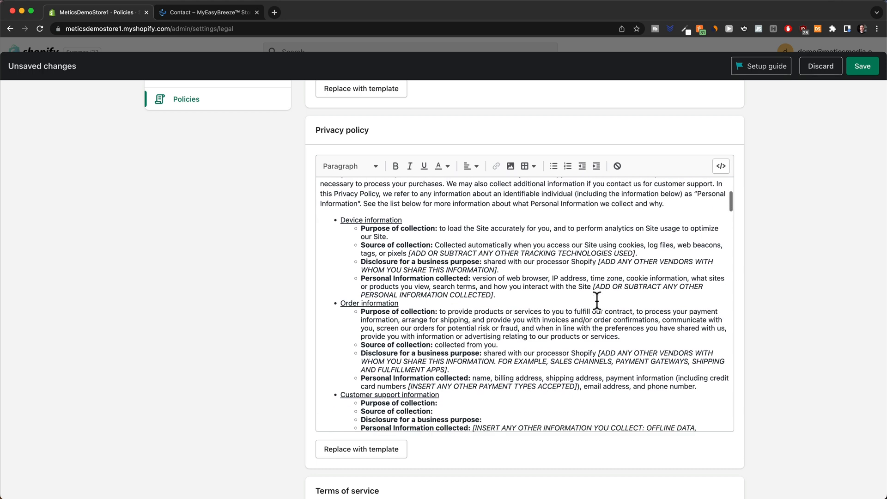
pyautogui.moveTo(409, 233); pyautogui.dragTo(655, 241)
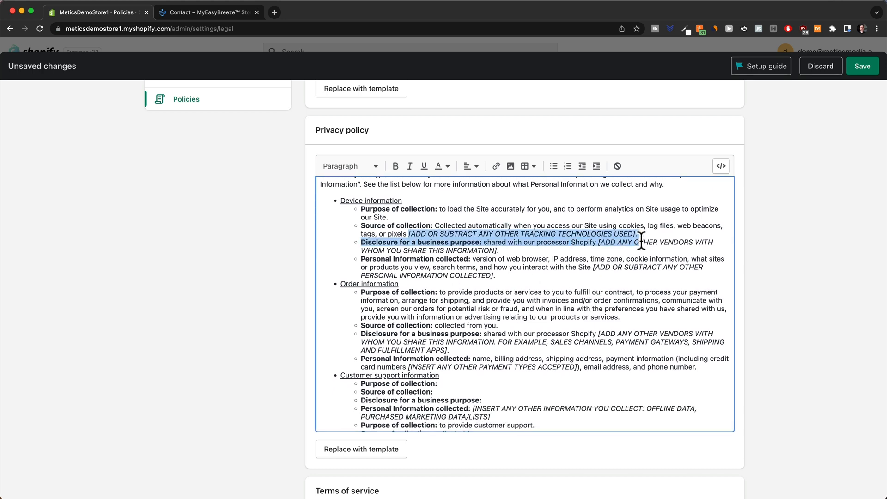
pyautogui.scroll(-5, 729, 255)
pyautogui.scroll(-1, 808, 273)
pyautogui.scroll(-5, 799, 277)
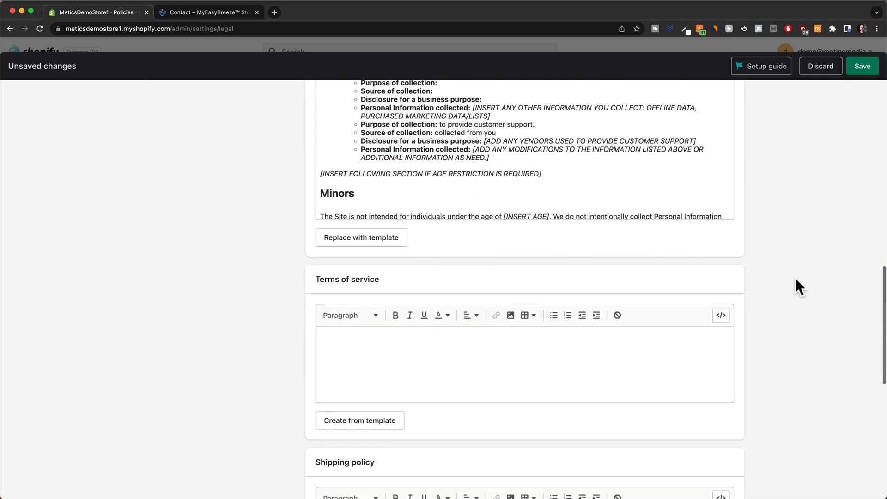
pyautogui.click(355, 350)
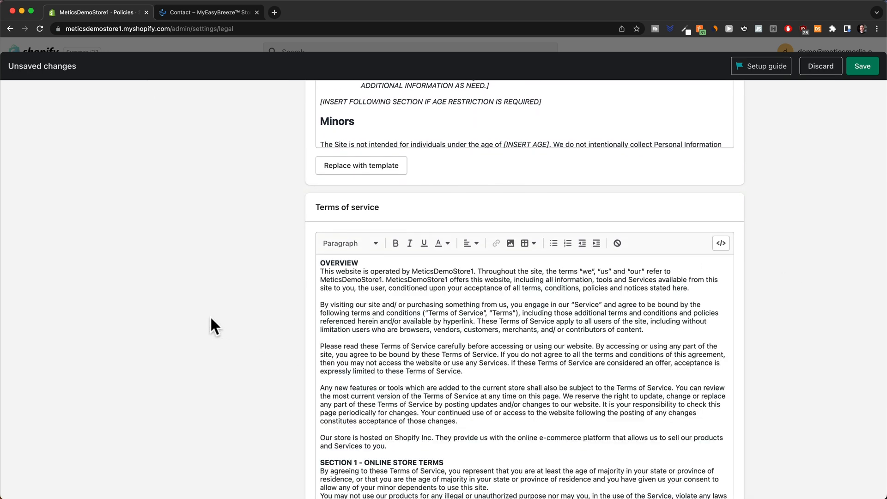
pyautogui.scroll(-8, 212, 327)
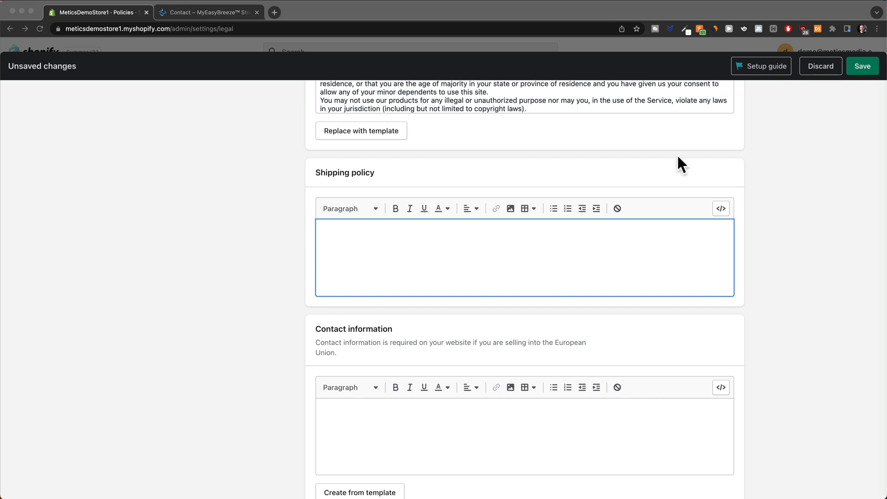
# Paste the prepared delivery-time text into the empty Shipping policy.
pyautogui.click(431, 240)
pyautogui.press('super+v')
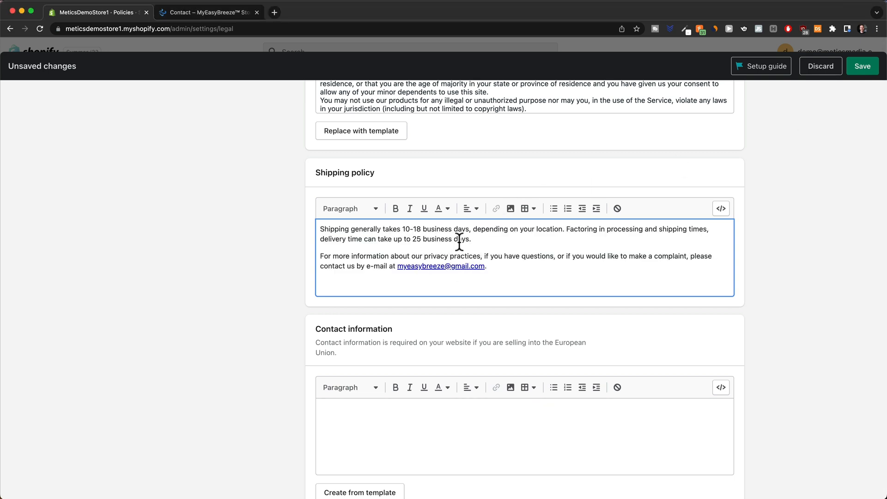
pyautogui.click(233, 320)
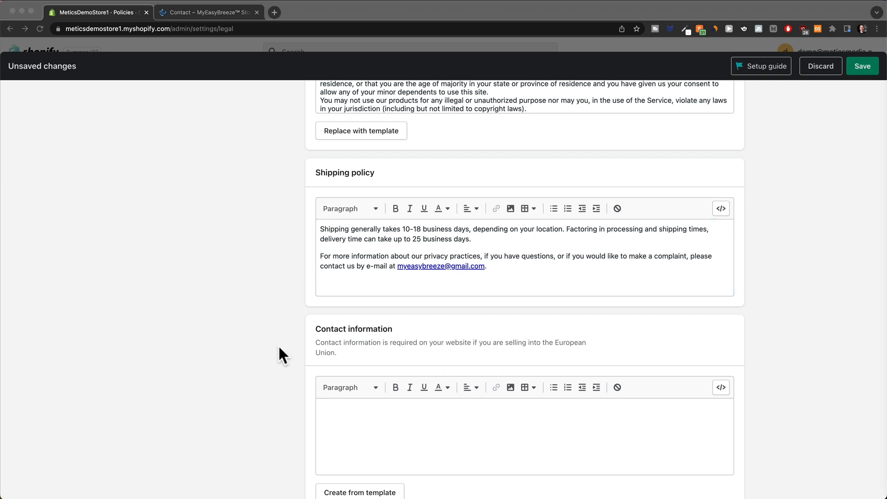
# Paste the customer-support paragraph into Contact information and save all policies.
pyautogui.scroll(-5, 235, 348)
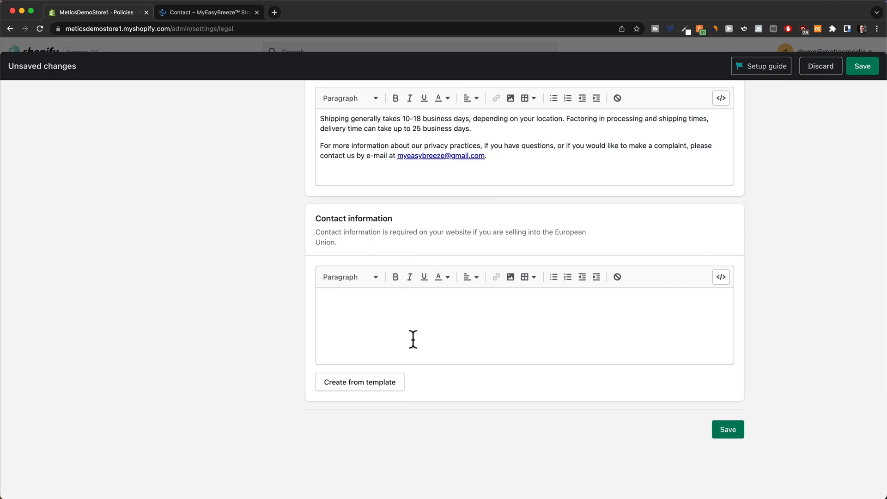
pyautogui.click(420, 317)
pyautogui.press('super+v')
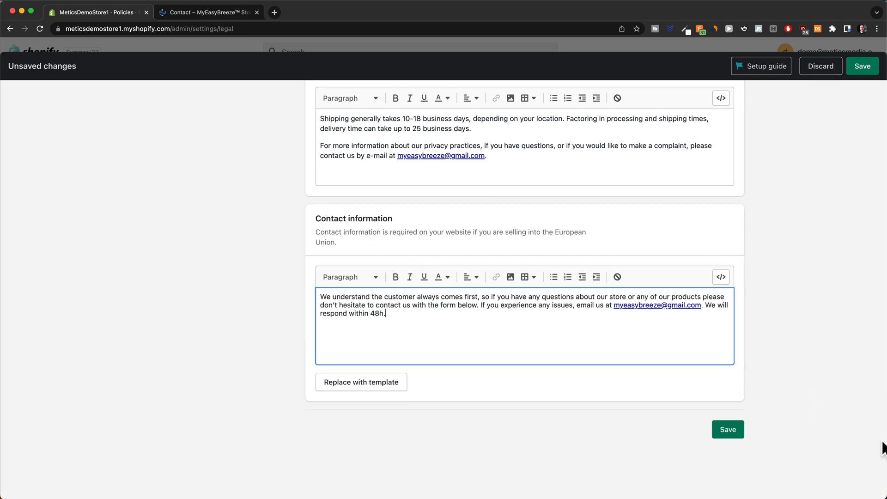
pyautogui.click(732, 435)
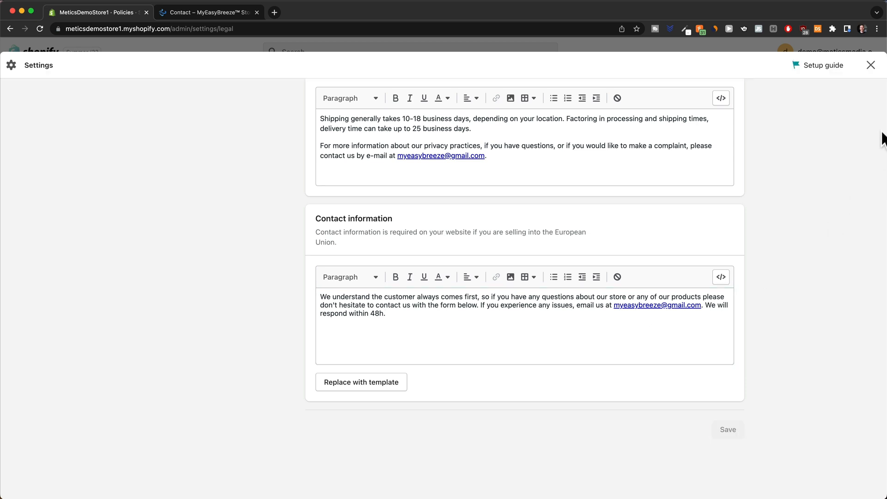
# Open the Footer menu under Navigation and add a Privacy Policy link.
pyautogui.click(870, 66)
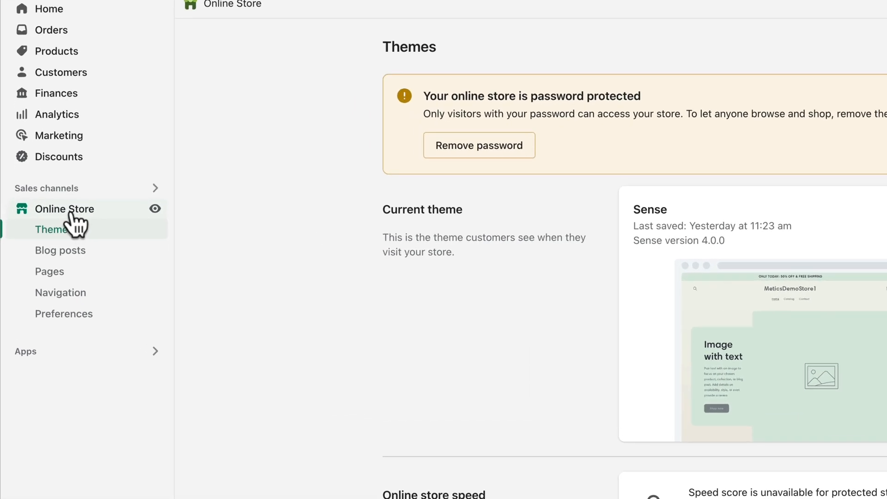
pyautogui.click(85, 294)
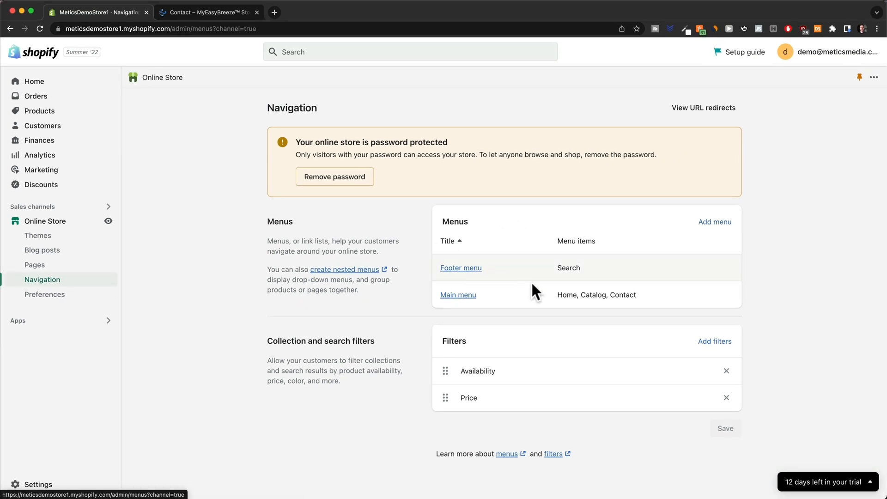
pyautogui.click(472, 272)
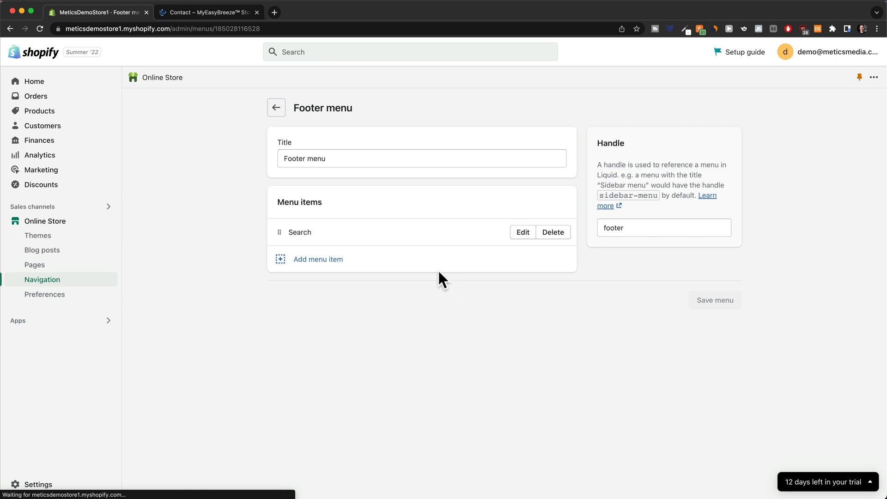
pyautogui.click(312, 266)
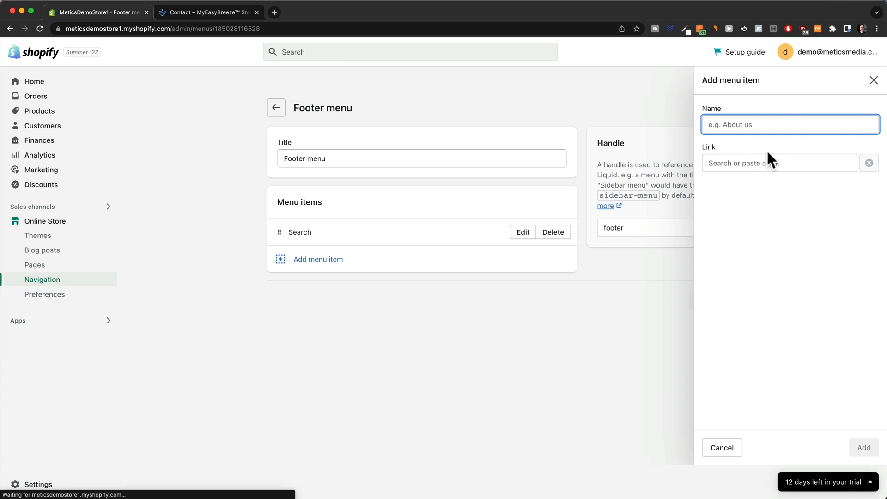
pyautogui.click(736, 165)
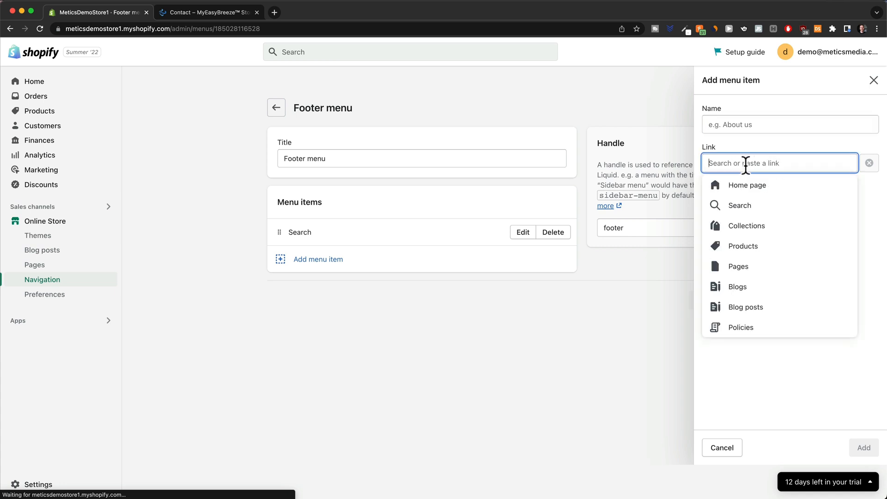
pyautogui.click(747, 324)
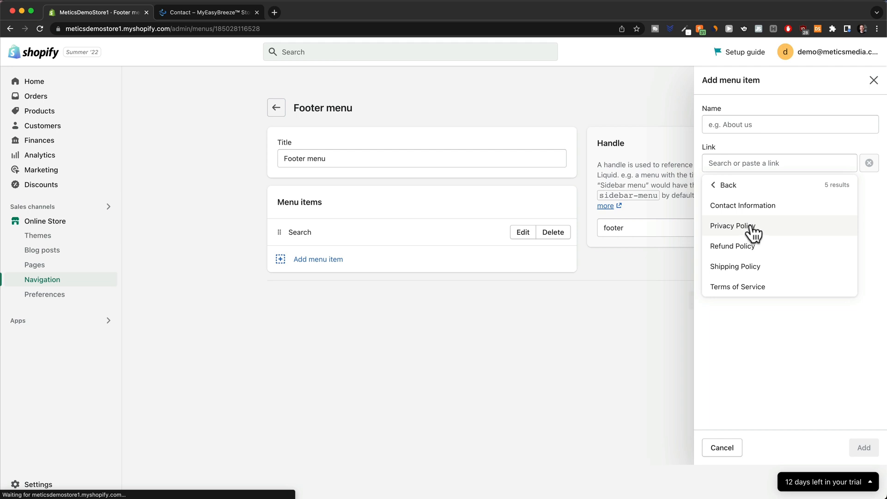
pyautogui.click(750, 226)
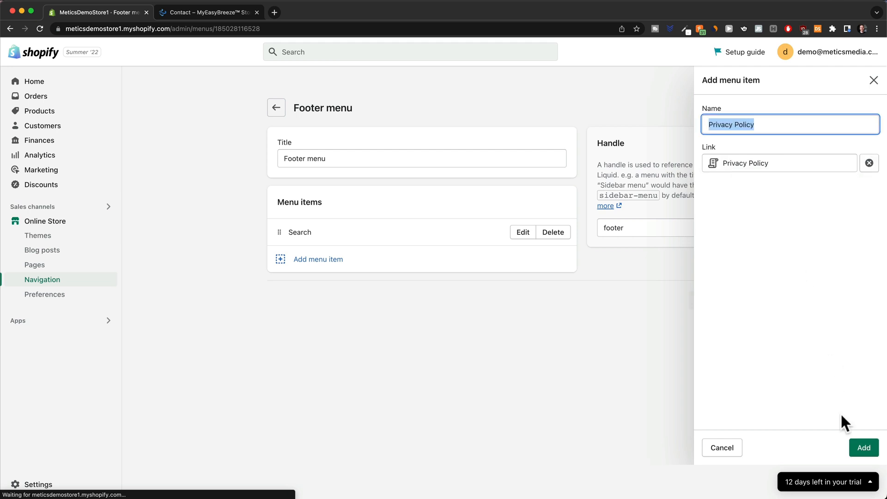
pyautogui.click(863, 447)
# Add another policy link, place Contact Information after Search and Terms after Privacy, then save.
pyautogui.click(311, 286)
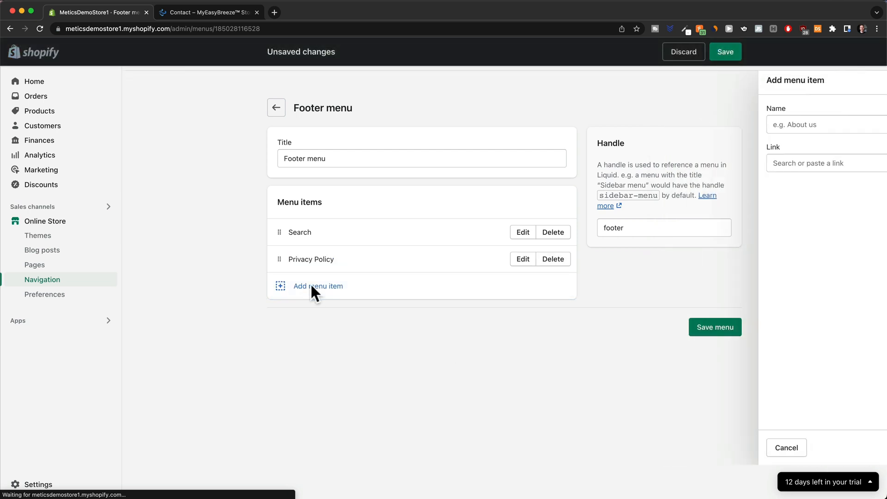
pyautogui.click(773, 165)
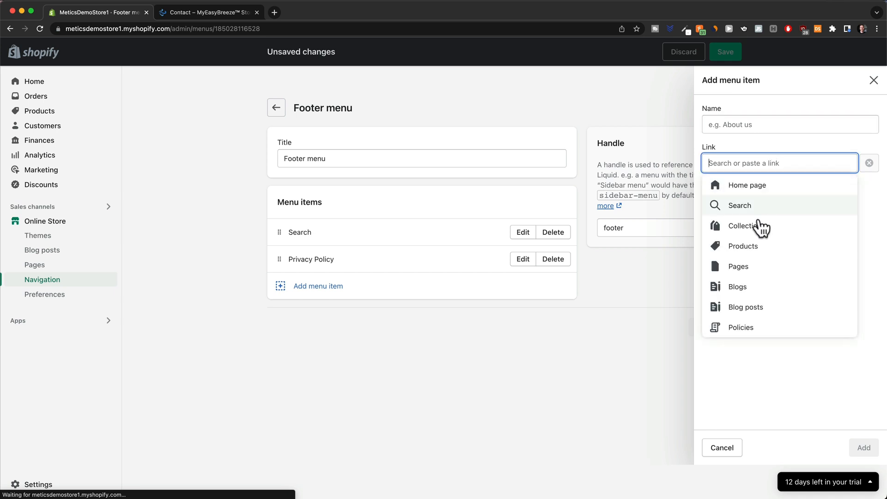
pyautogui.click(750, 331)
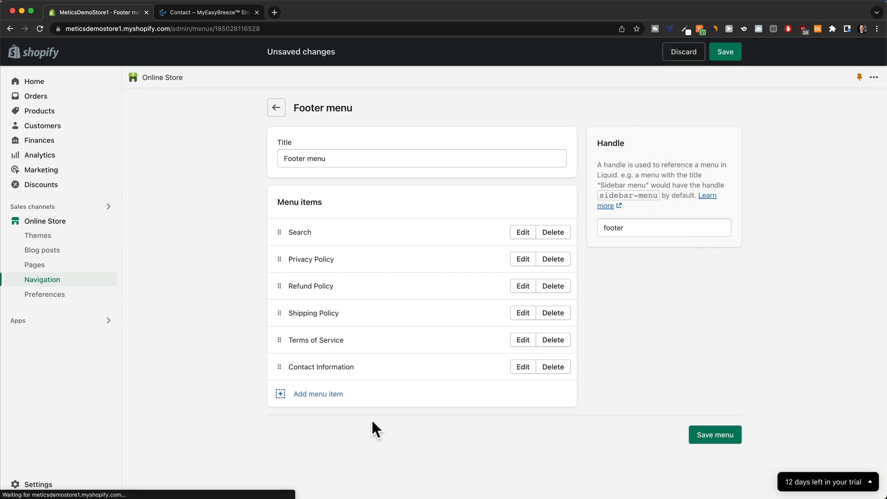
pyautogui.moveTo(279, 367); pyautogui.dragTo(279, 261)
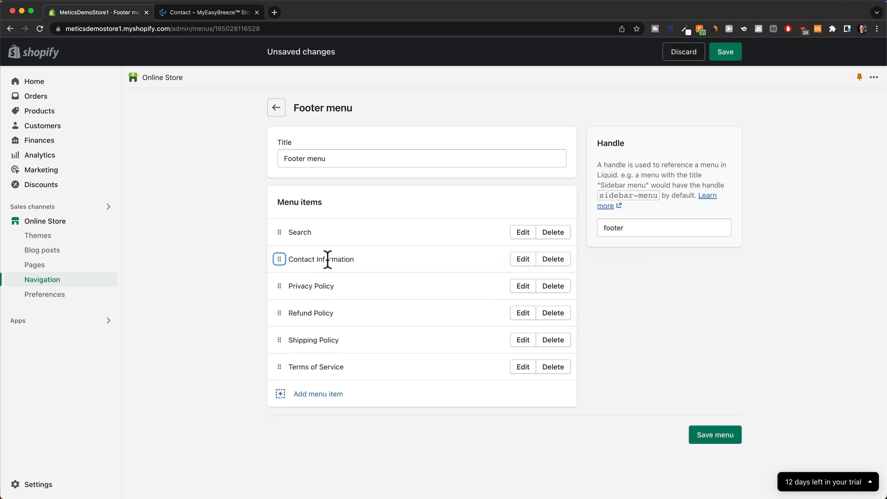
pyautogui.moveTo(279, 366); pyautogui.dragTo(275, 306)
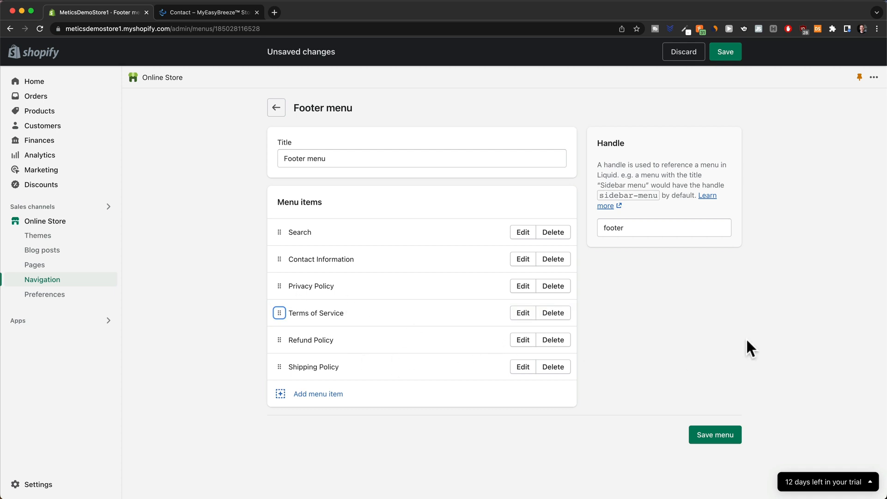
pyautogui.click(728, 53)
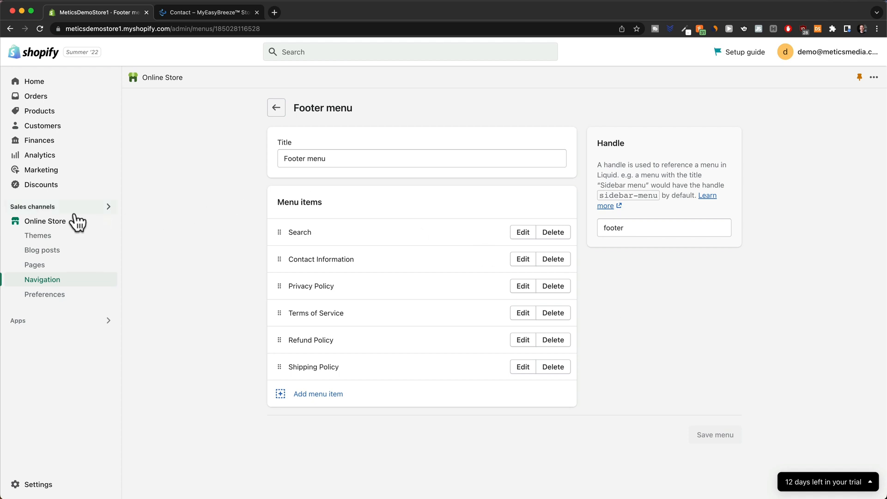
# Open the current theme in the theme editor and look over the home page preview.
pyautogui.click(53, 223)
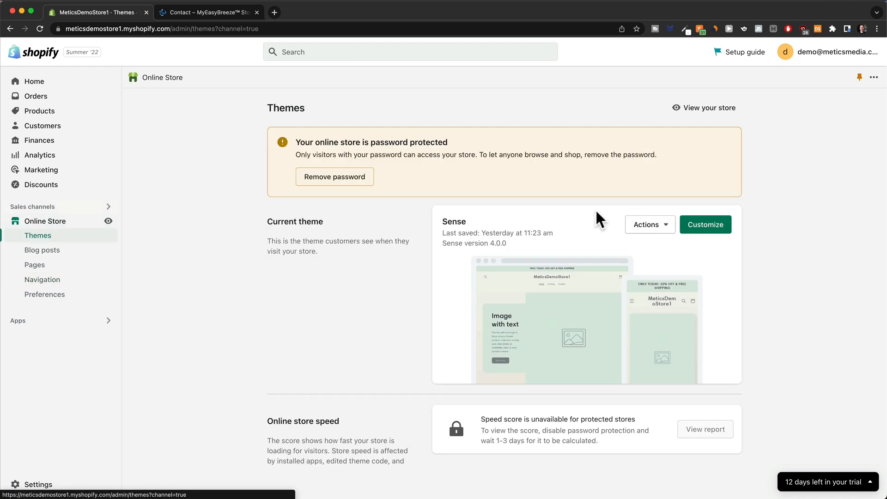
pyautogui.click(696, 227)
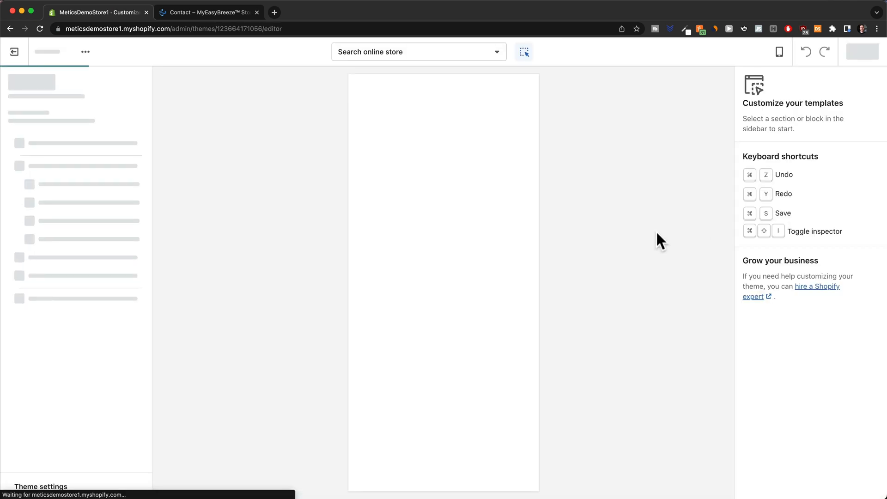
pyautogui.scroll(-20, 479, 273)
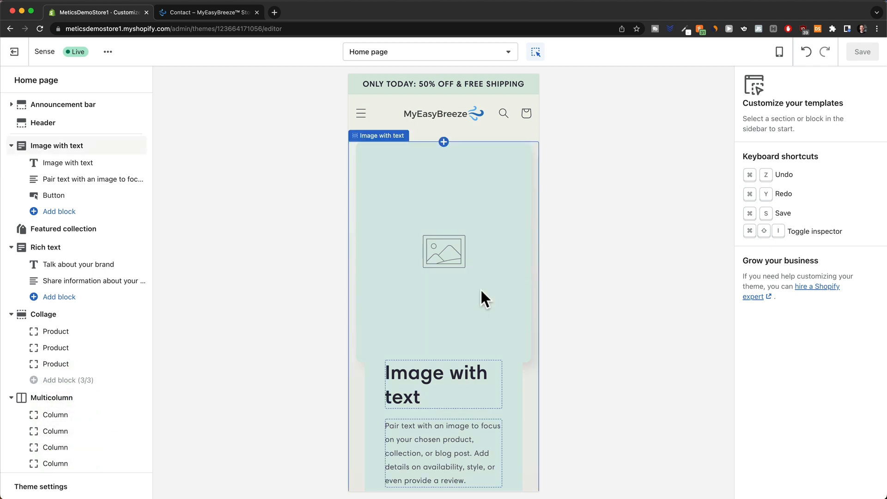
pyautogui.scroll(-3, 481, 291)
pyautogui.scroll(2, 483, 317)
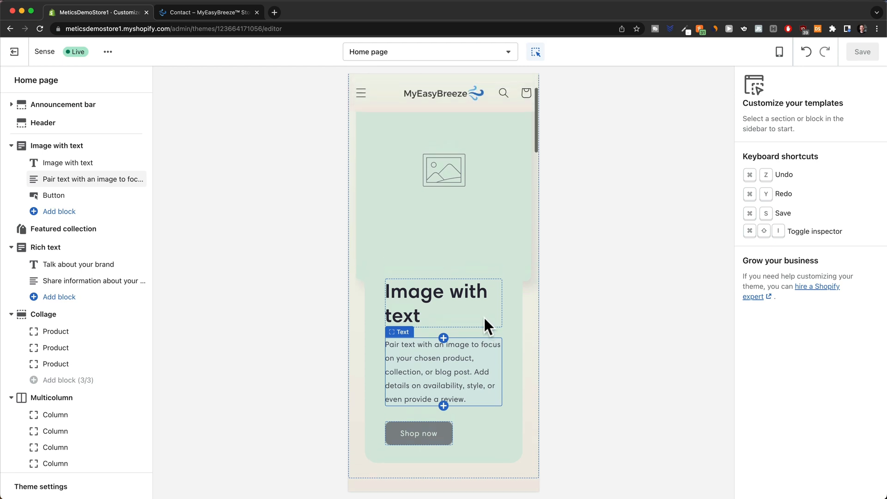
pyautogui.scroll(-3, 483, 316)
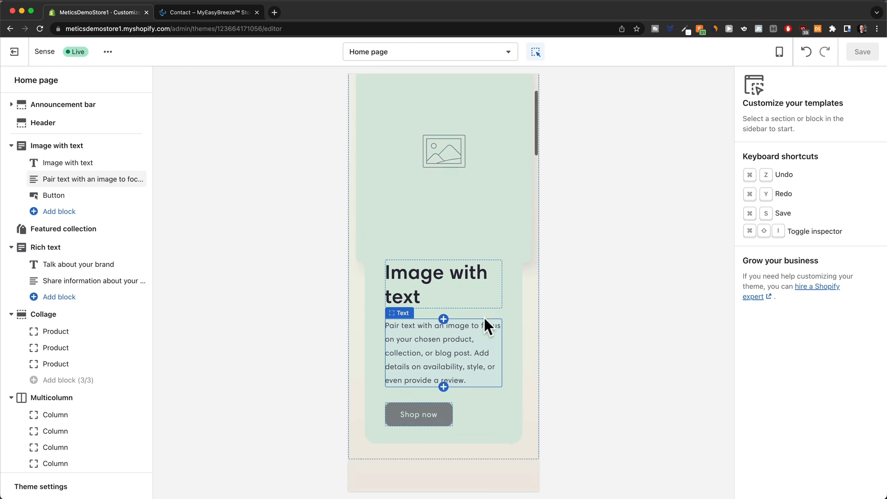
pyautogui.scroll(4, 483, 316)
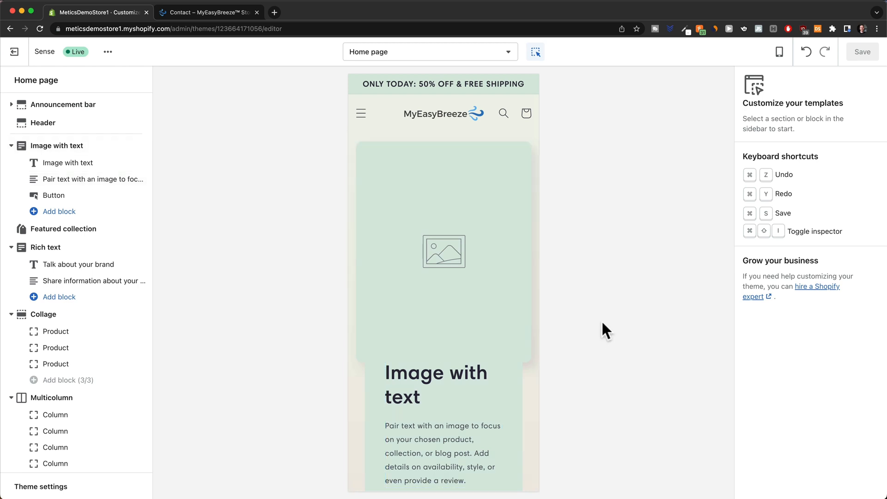
# Switch the theme editor preview to Desktop width.
pyautogui.click(779, 55)
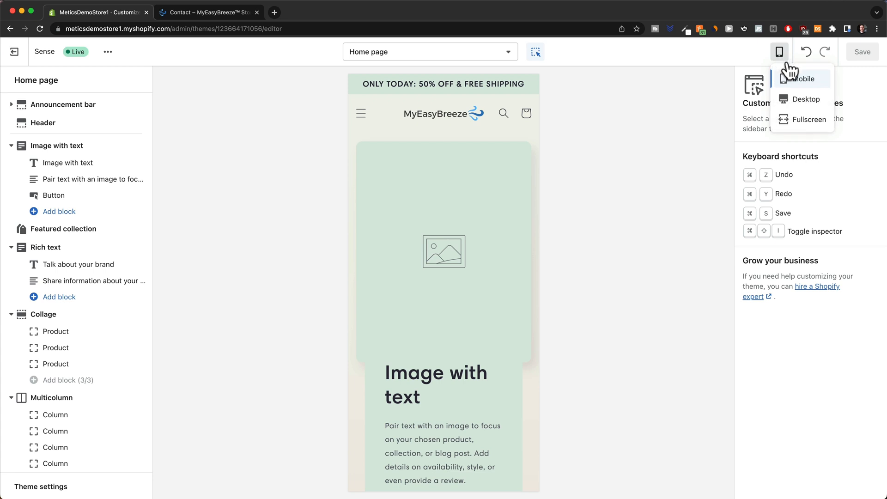
pyautogui.click(792, 100)
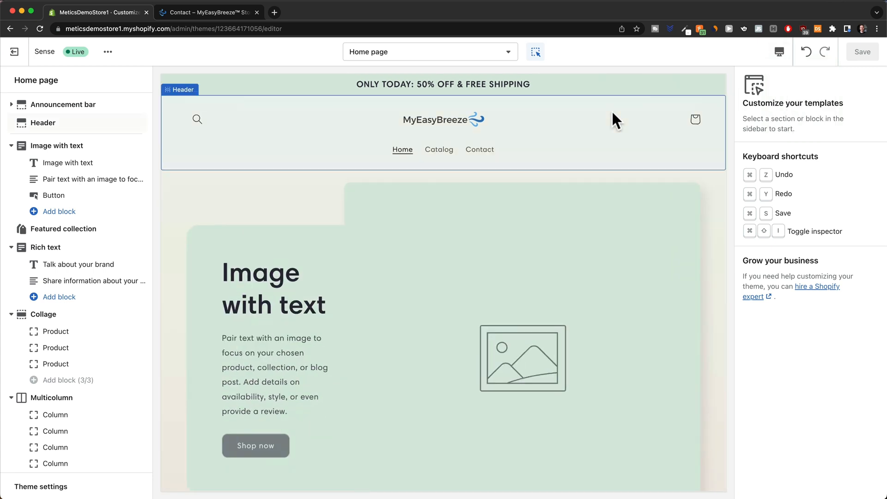
pyautogui.scroll(-3, 439, 274)
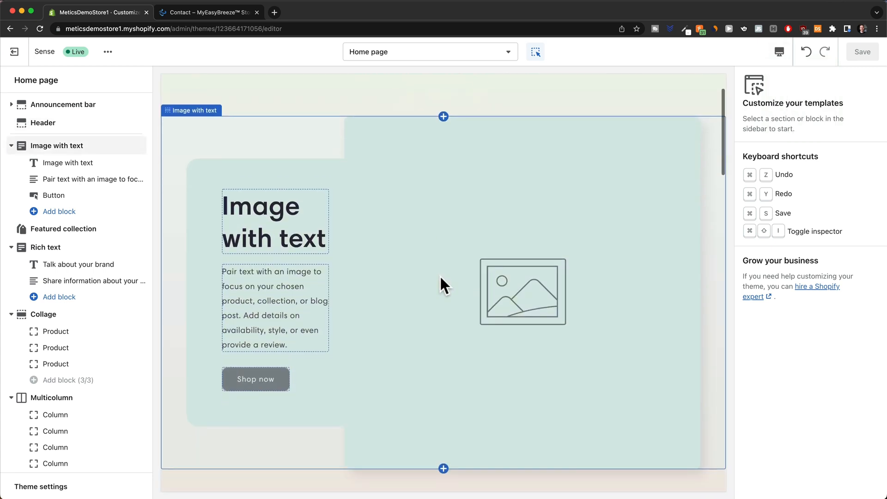
# Upload lifestyle1.jpeg as the Image with text section's image.
pyautogui.click(462, 276)
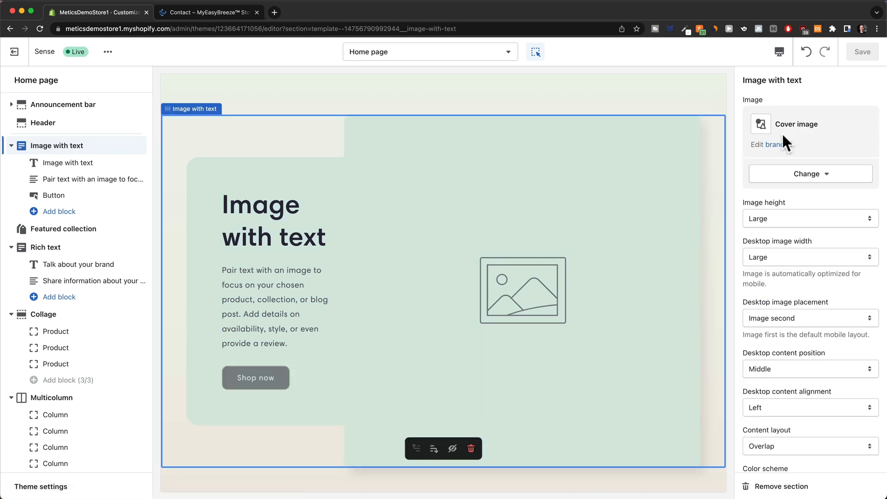
pyautogui.click(821, 178)
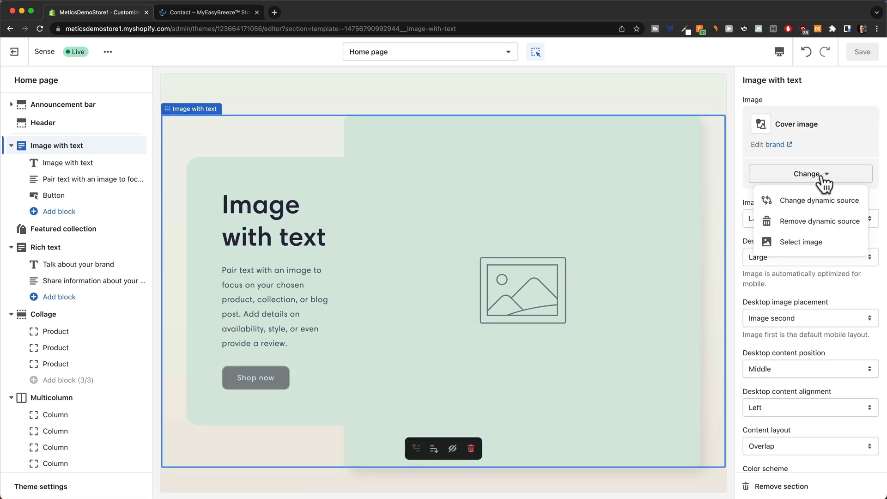
pyautogui.click(792, 243)
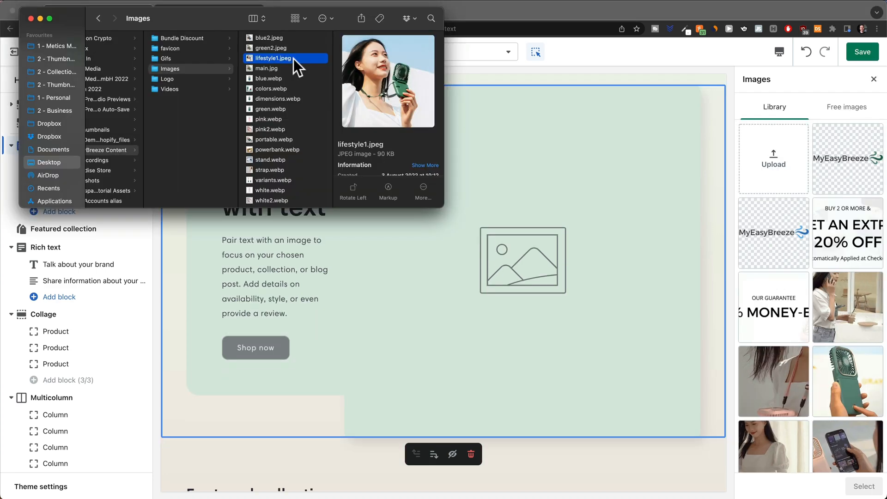
pyautogui.moveTo(293, 59); pyautogui.dragTo(786, 157)
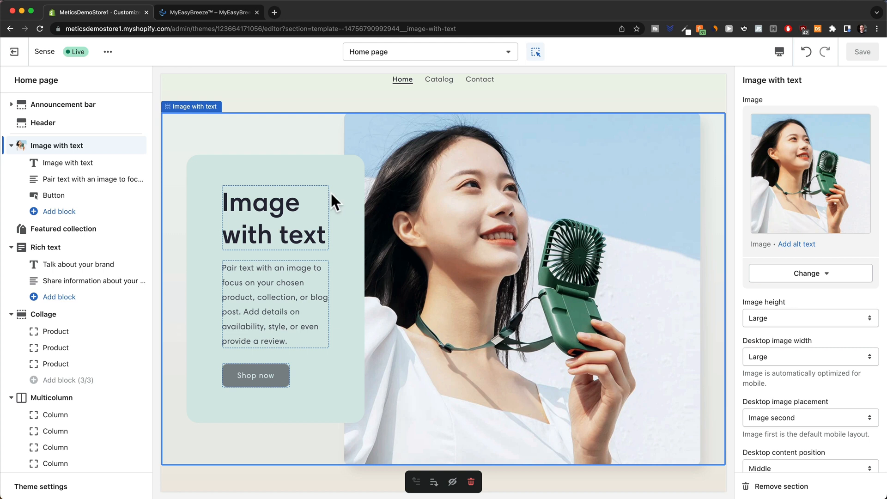
# Change the section heading to MyEasyBreeze™ with Small heading size.
pyautogui.click(276, 198)
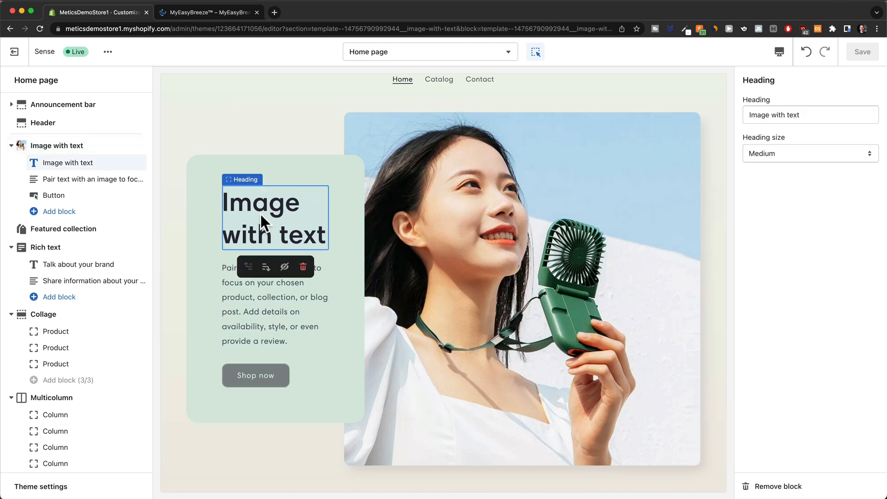
pyautogui.moveTo(806, 115); pyautogui.dragTo(746, 115)
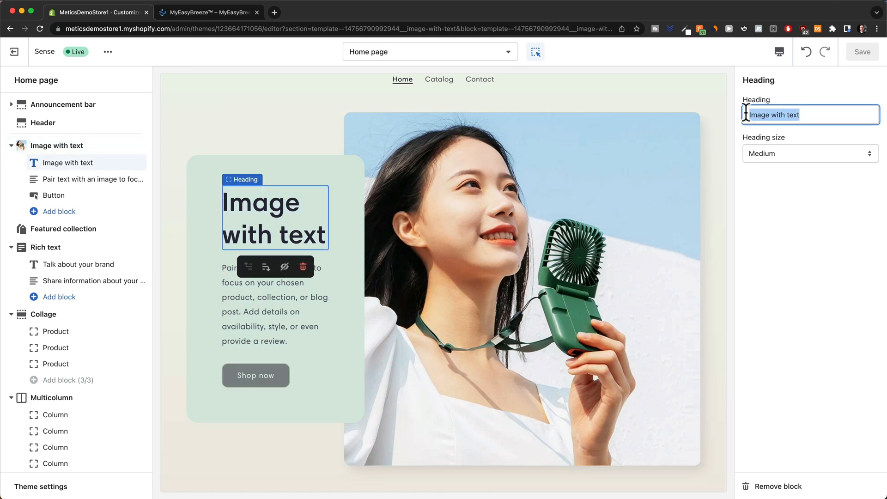
pyautogui.write('MyEasyBreeze™')
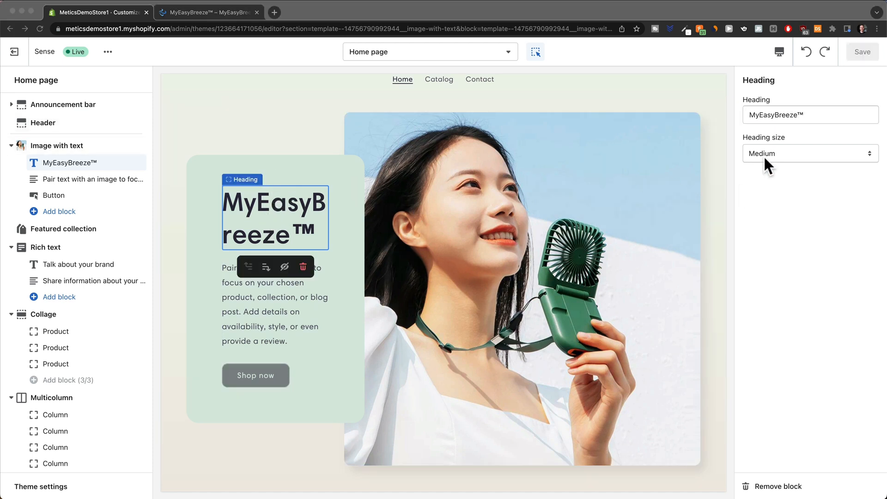
pyautogui.click(775, 147)
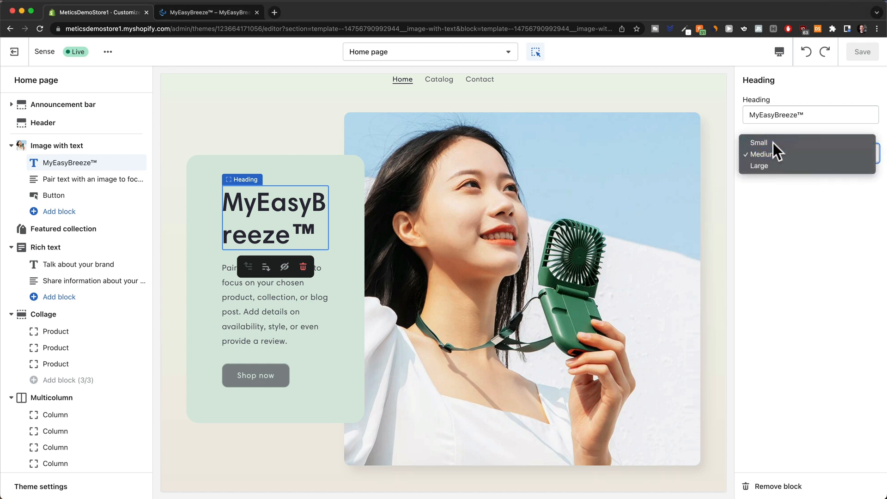
pyautogui.click(772, 142)
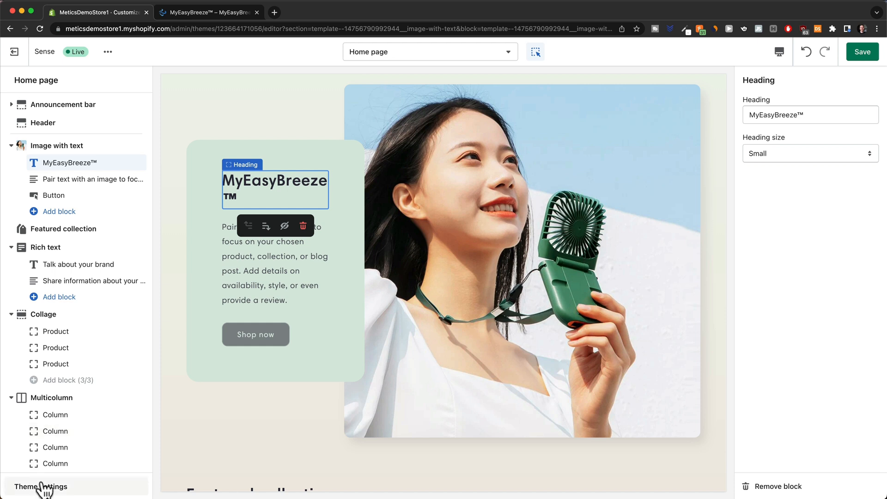
# Set Theme settings > Typography headings font size scale to 110% and save.
pyautogui.click(58, 488)
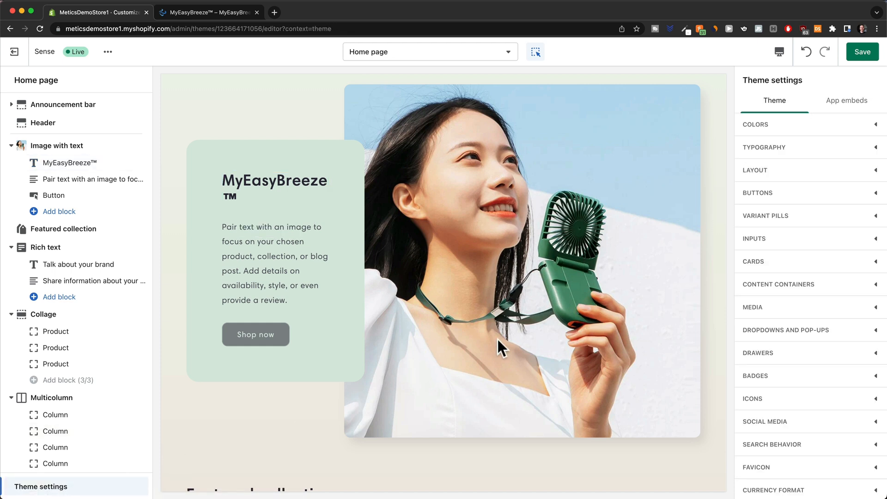
pyautogui.click(843, 163)
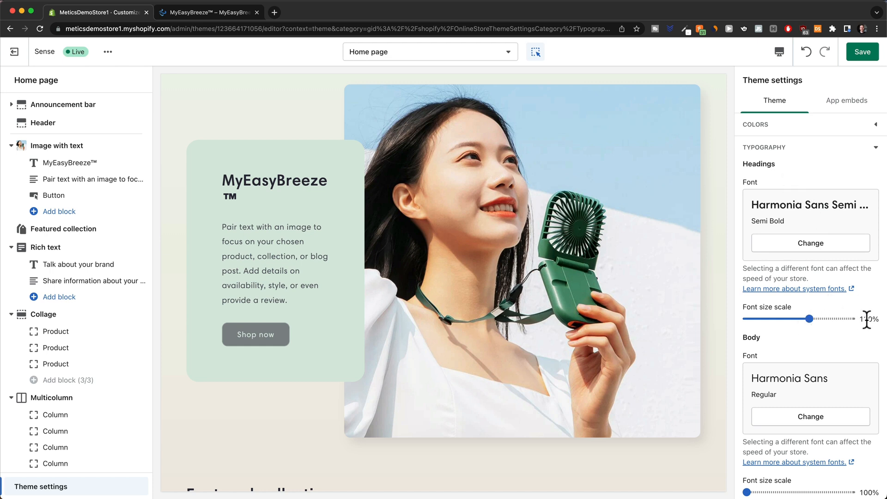
pyautogui.click(766, 318)
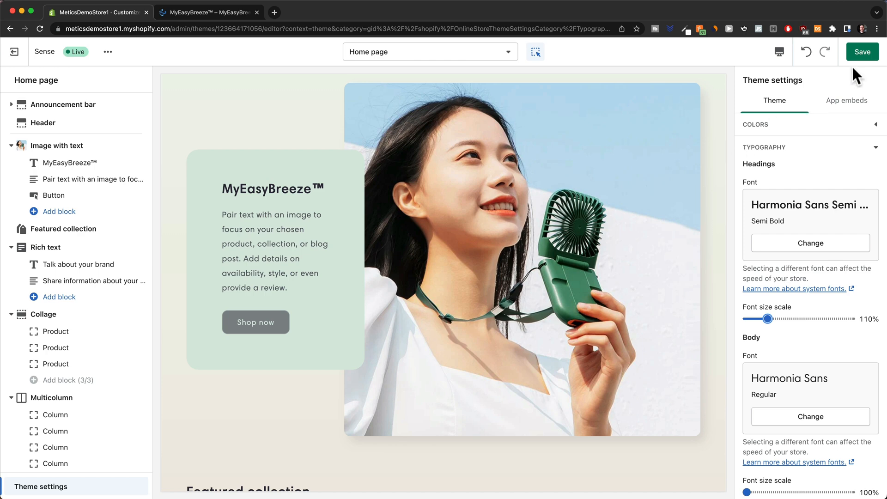
pyautogui.click(860, 54)
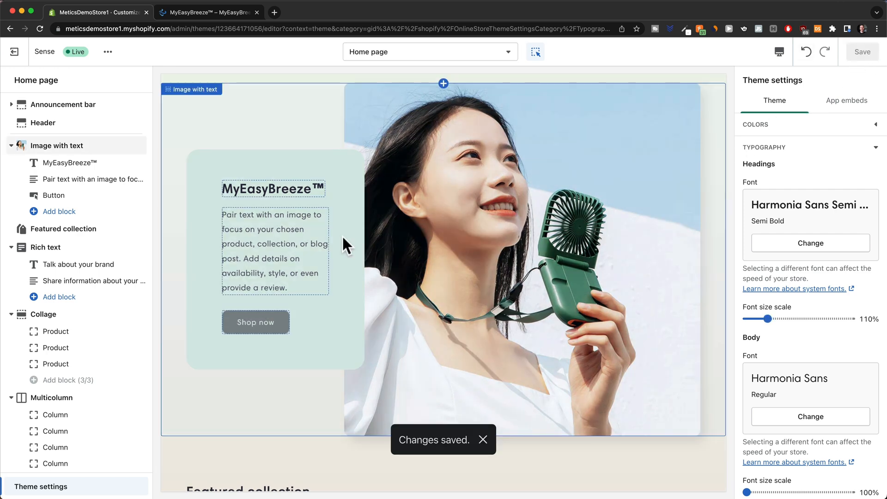
# Replace the hero paragraph with the Feeling hot? copy and save.
pyautogui.click(256, 241)
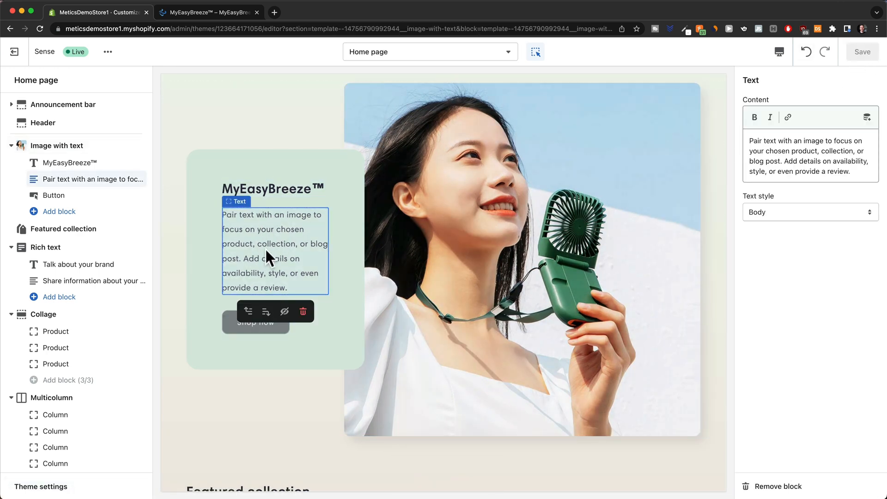
pyautogui.click(796, 160)
pyautogui.hotkey('ctrl', 'a')
pyautogui.write('Feeling hot? Just take out your MyEasyBreeze™ and let it do its job! It will refresh you literally everywhere!')
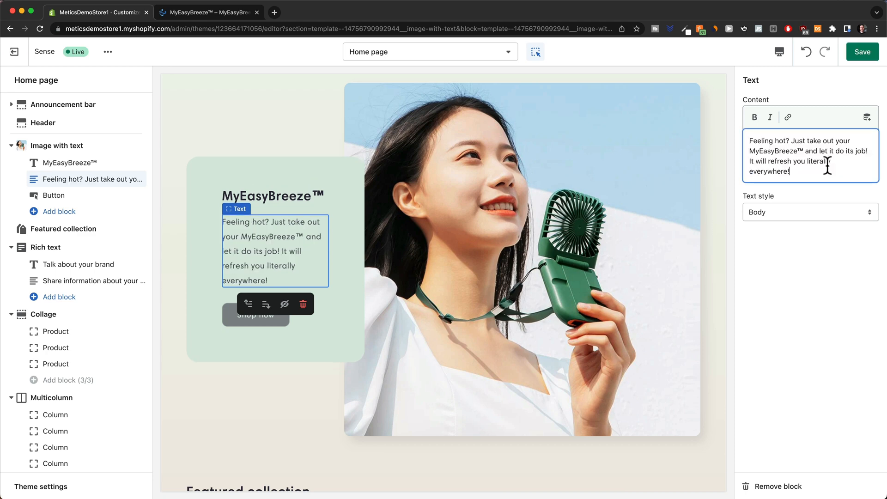
pyautogui.click(858, 58)
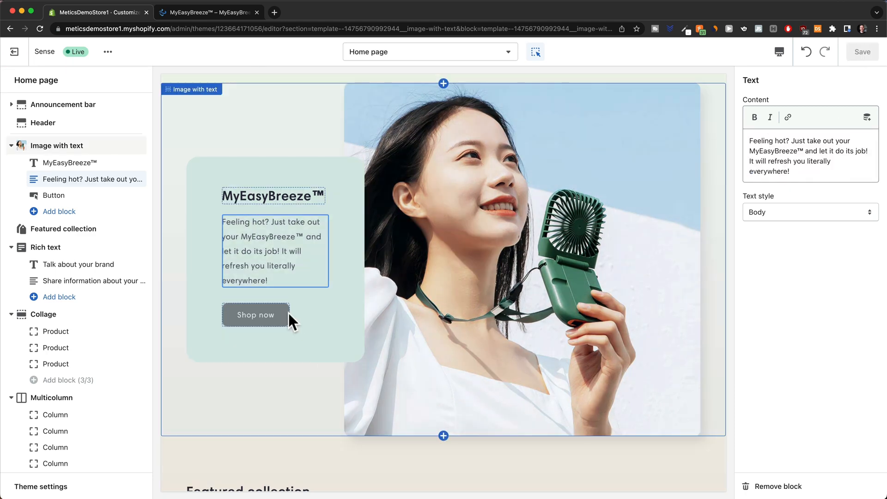
# Relabel the button Buy now, link it to the MyEasyBreeze™ Mini Cooling Fan, and save.
pyautogui.click(279, 312)
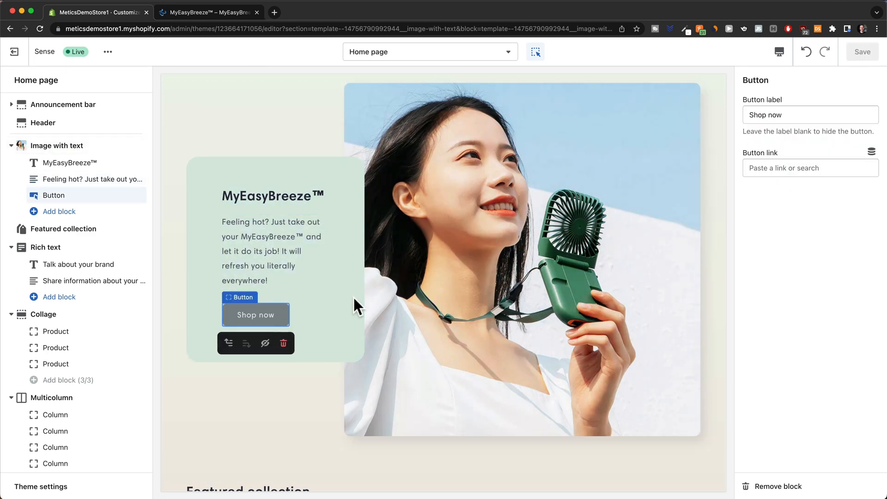
pyautogui.moveTo(767, 114); pyautogui.dragTo(738, 119)
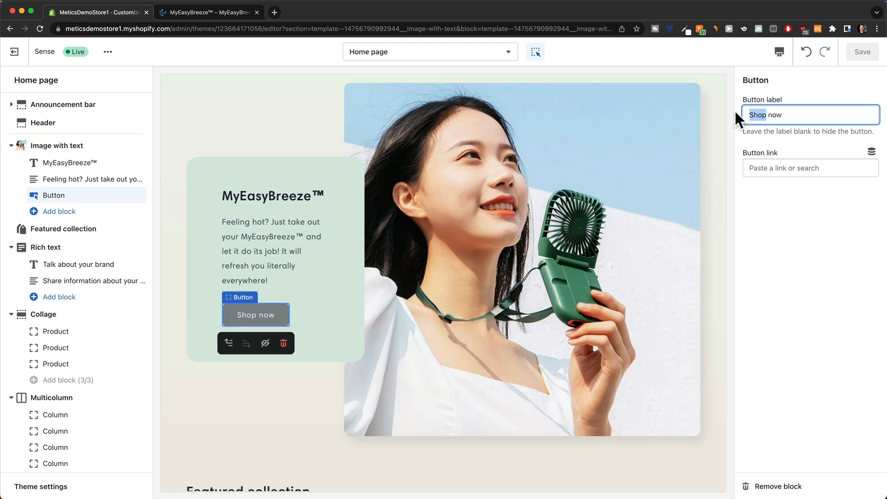
pyautogui.write('Buy')
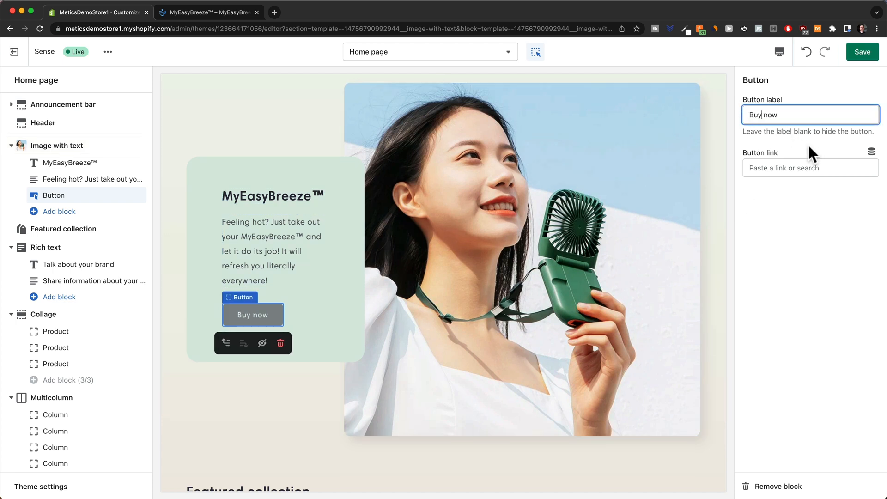
pyautogui.click(777, 168)
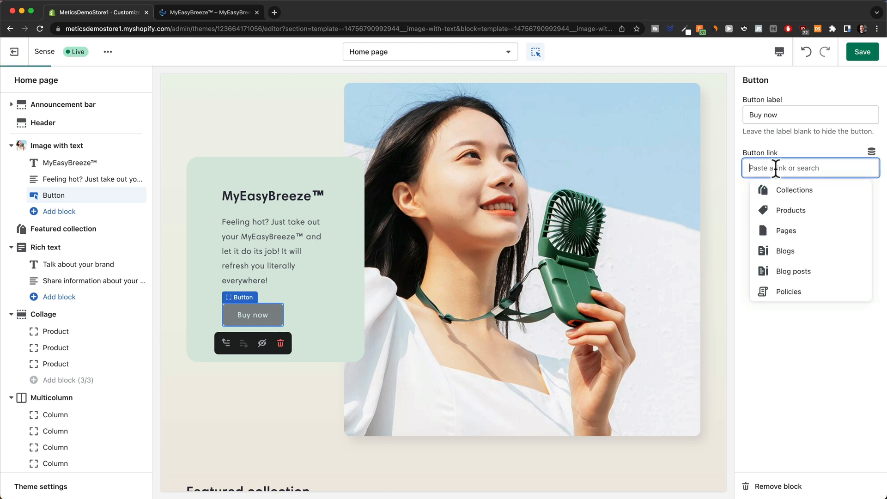
pyautogui.click(803, 231)
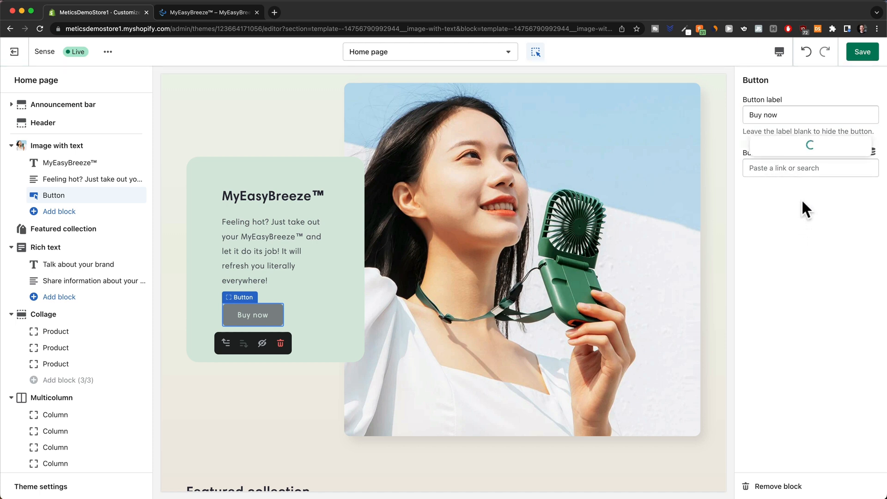
pyautogui.click(803, 145)
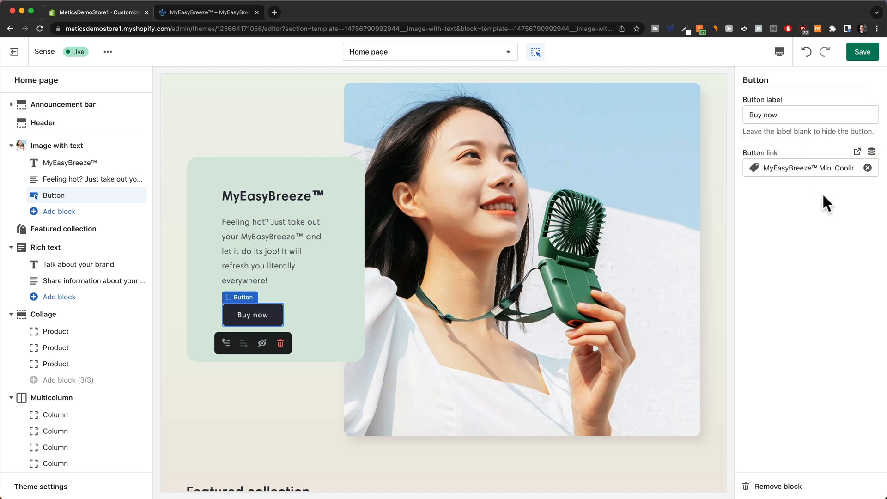
pyautogui.click(862, 52)
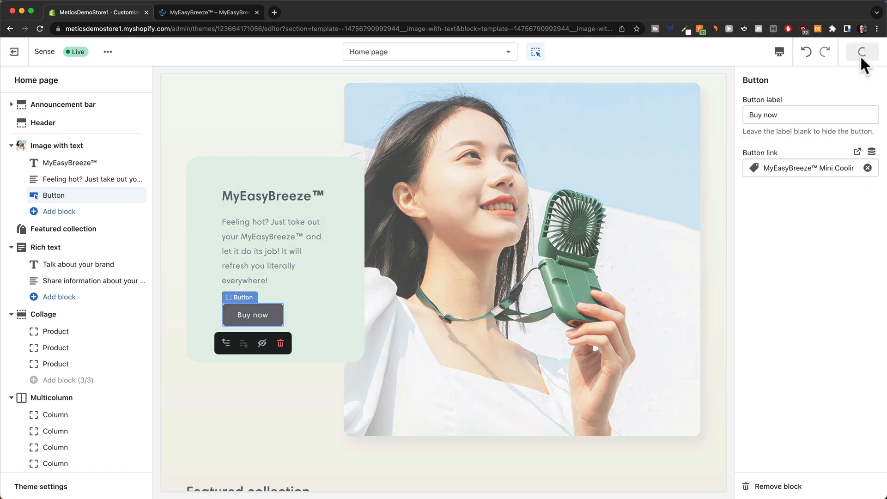
# Remove the Featured collection and Rich text sections from the home page.
pyautogui.scroll(-3, 465, 329)
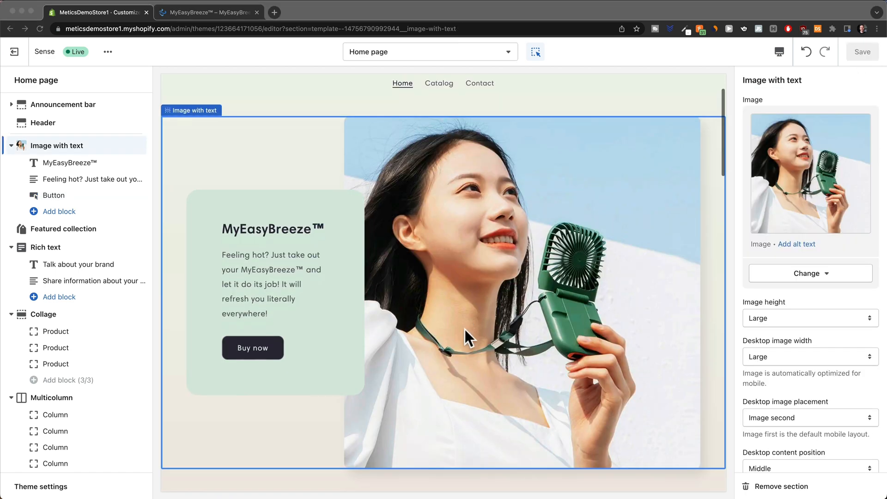
pyautogui.scroll(-3, 464, 328)
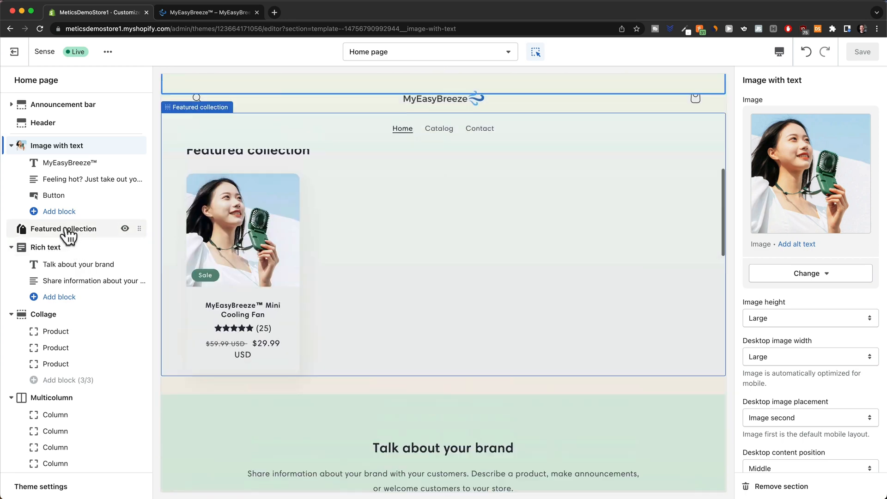
pyautogui.click(75, 229)
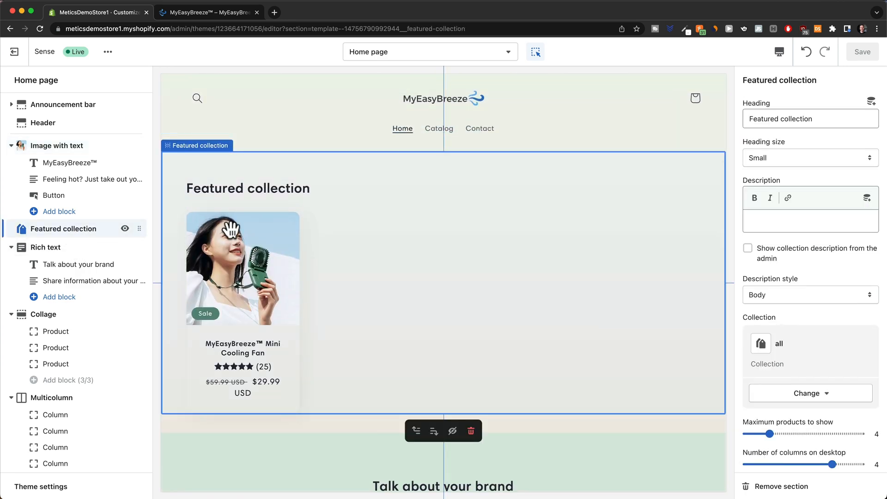
pyautogui.click(776, 487)
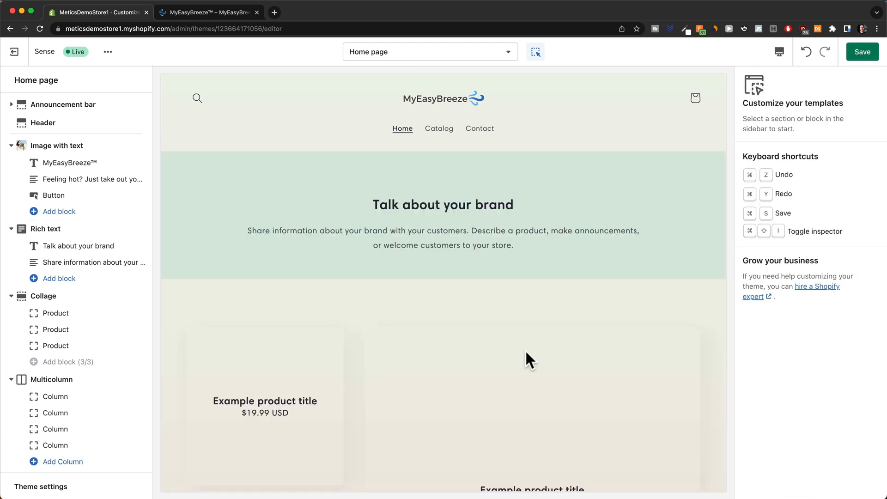
pyautogui.click(51, 231)
pyautogui.click(749, 487)
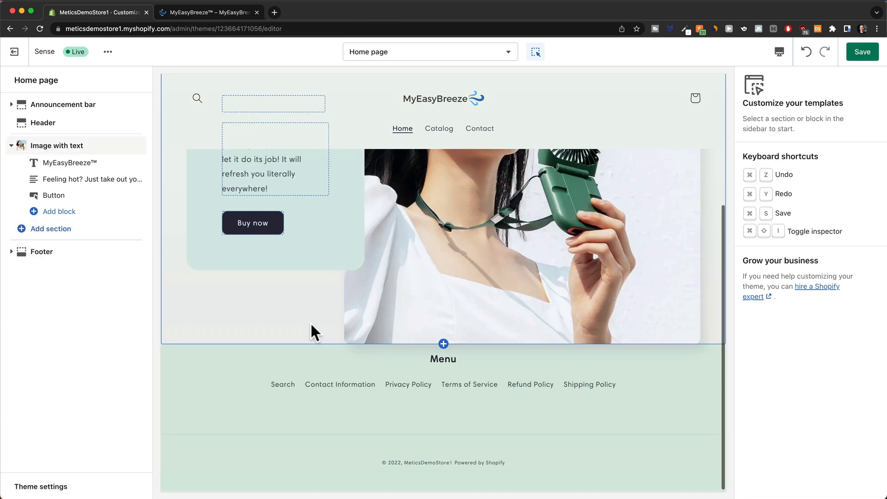
# Switch to the storefront preview tab and scroll to the three-column feature section.
pyautogui.scroll(4, 310, 322)
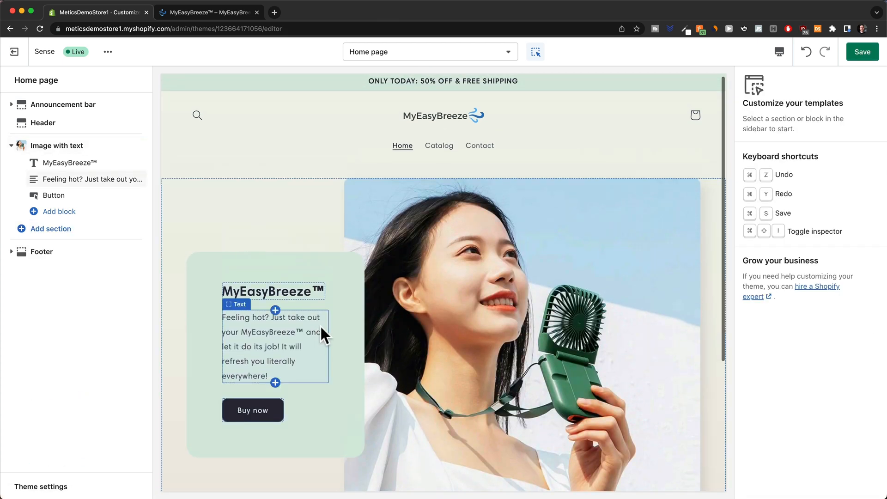
pyautogui.click(193, 12)
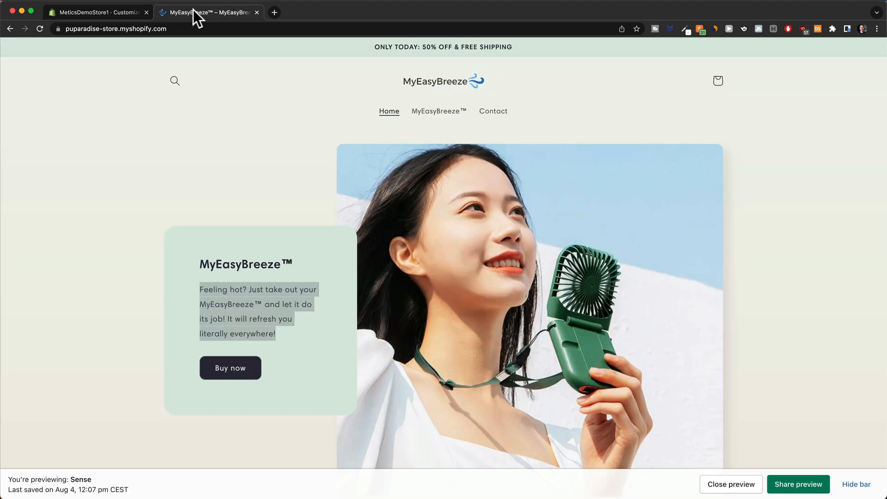
pyautogui.scroll(-10, 423, 271)
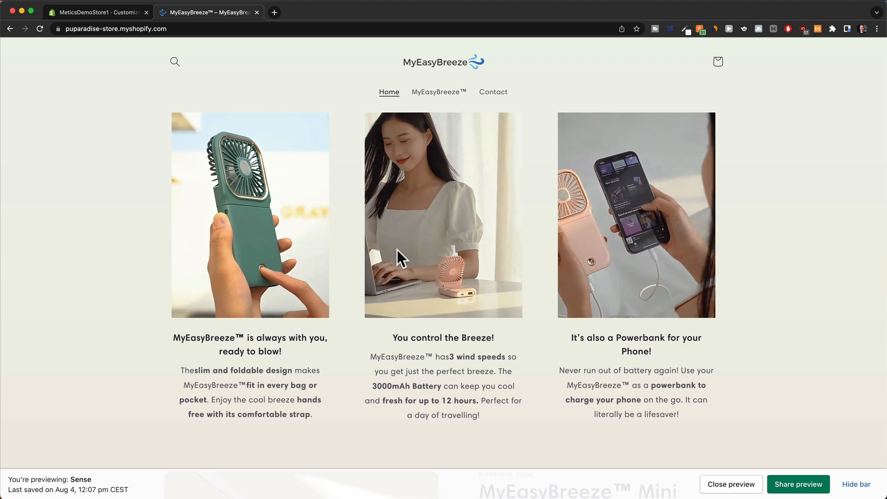
# Back in the theme editor, add a Multicolumn section via 'multi' search, then delete it.
pyautogui.click(130, 11)
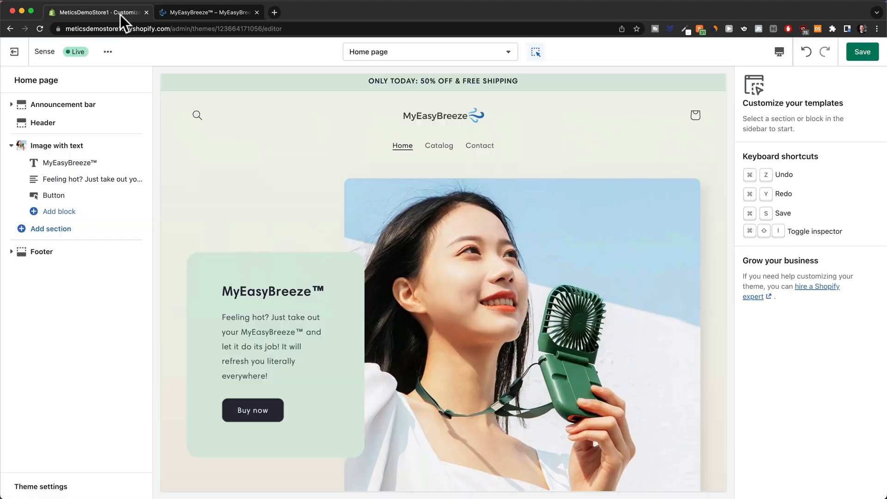
pyautogui.click(30, 230)
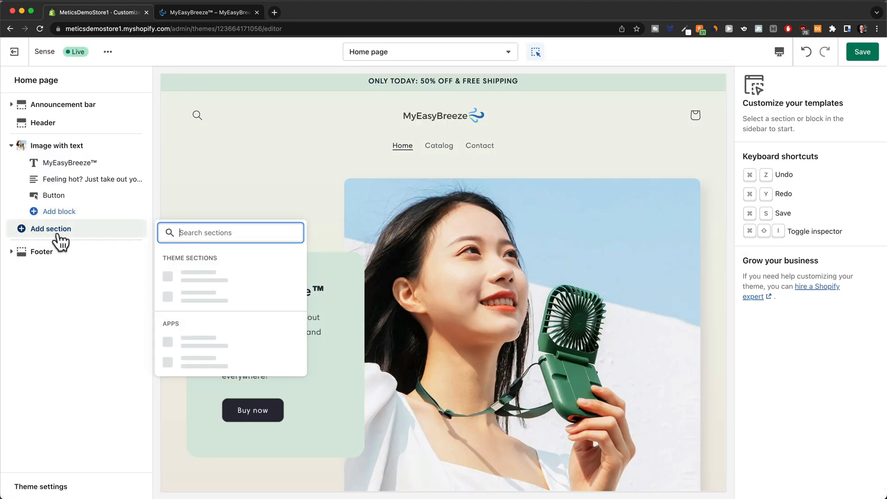
pyautogui.write('multi')
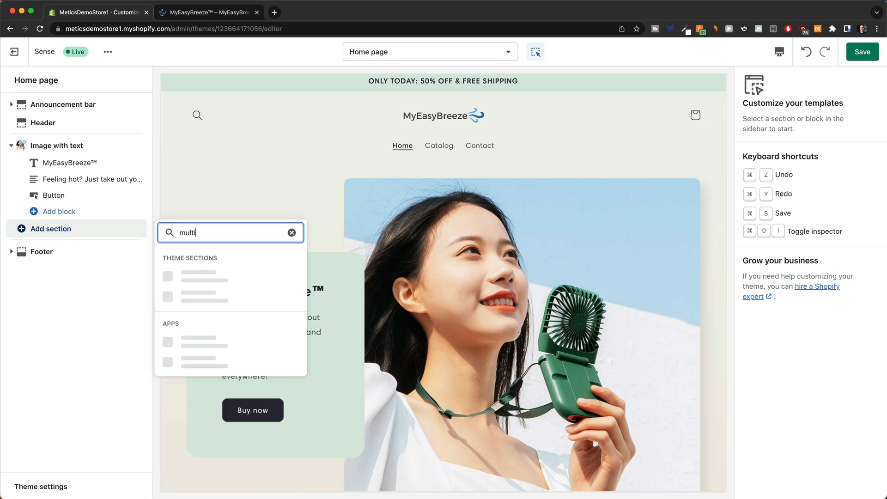
pyautogui.click(207, 280)
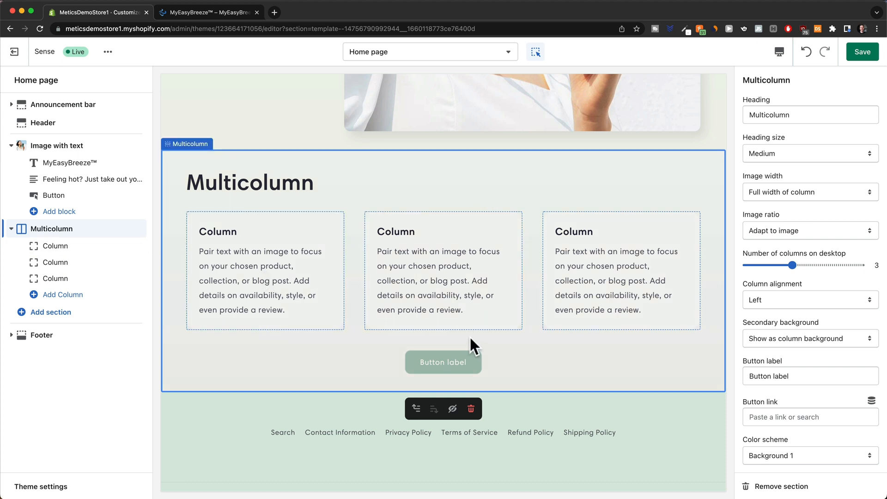
pyautogui.click(470, 410)
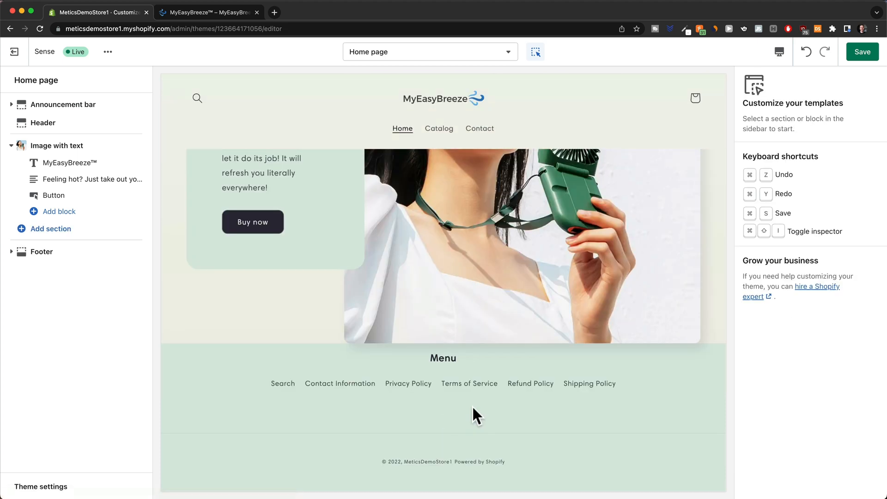
pyautogui.scroll(3, 436, 295)
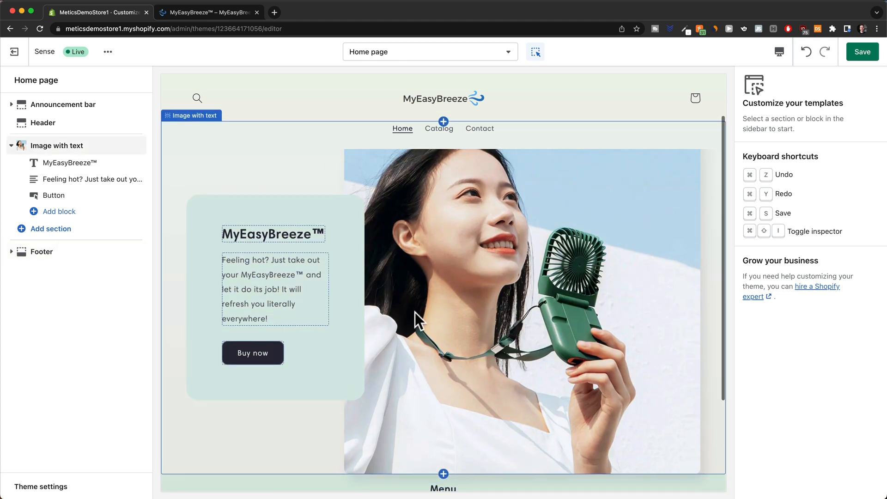
pyautogui.scroll(-1, 415, 313)
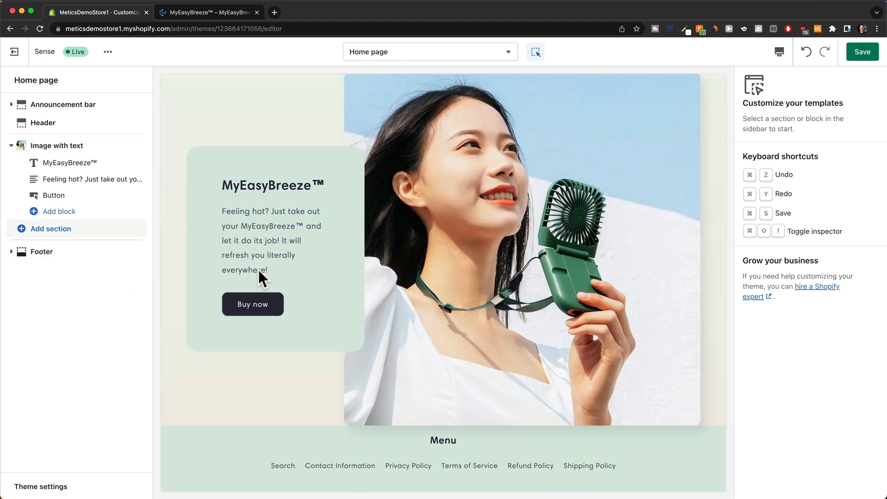
# Add a Featured product section set to the MyEasyBreeze™ Mini Cooling Fan and save the theme.
pyautogui.click(38, 230)
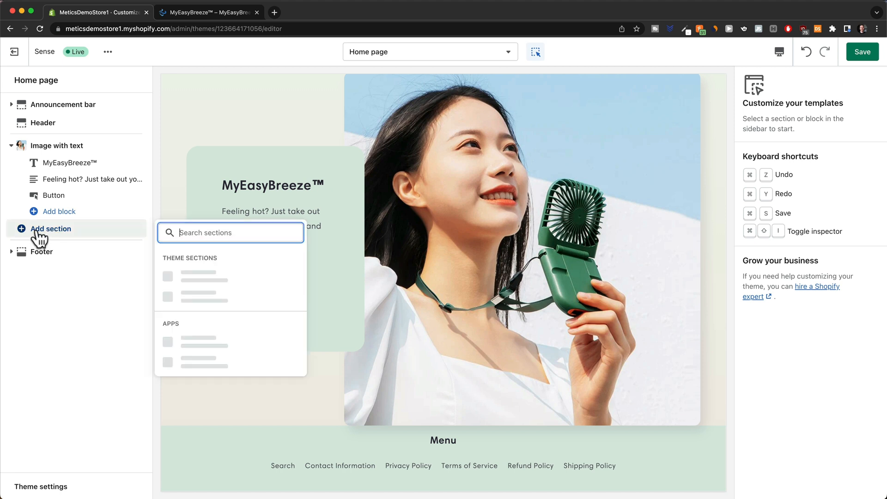
pyautogui.write('product')
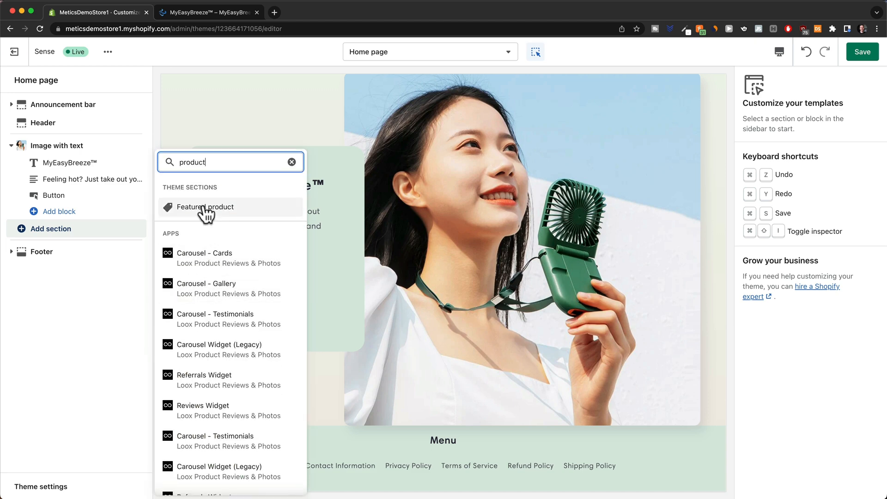
pyautogui.click(215, 208)
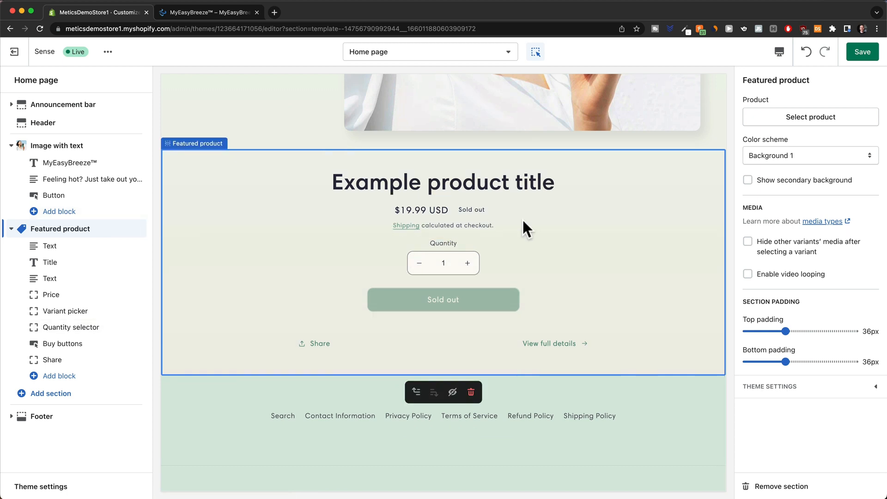
pyautogui.click(804, 117)
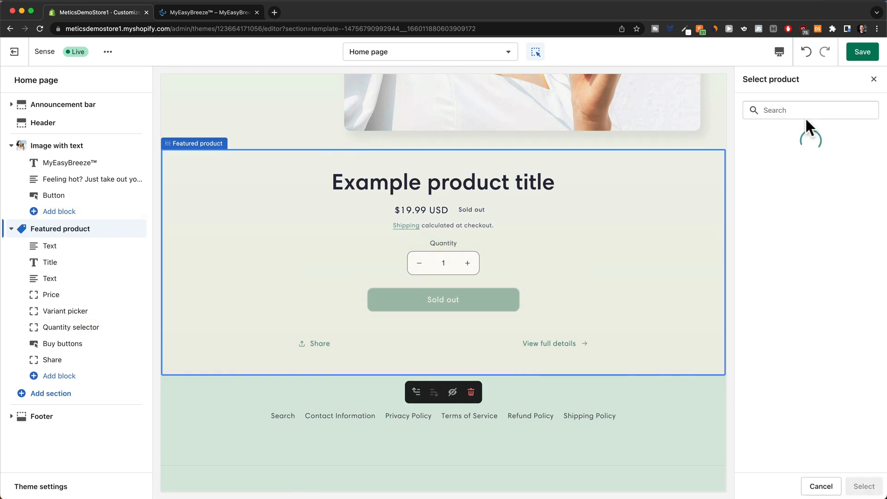
pyautogui.click(794, 170)
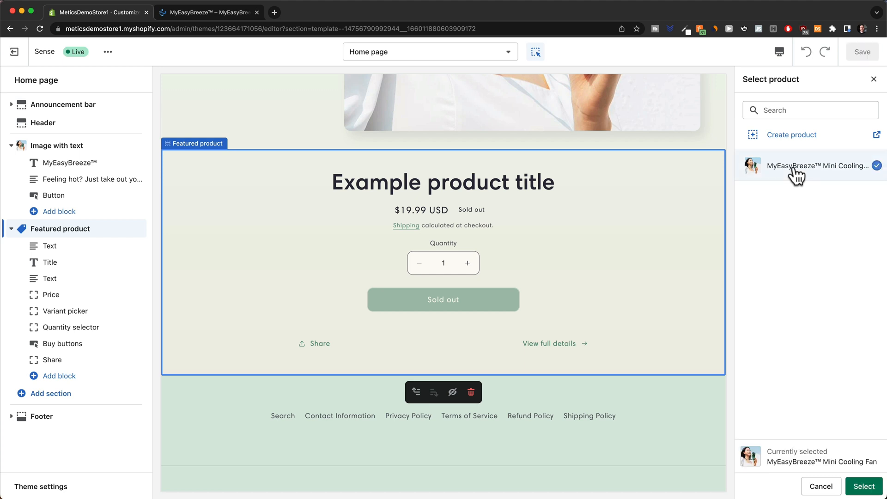
pyautogui.click(862, 486)
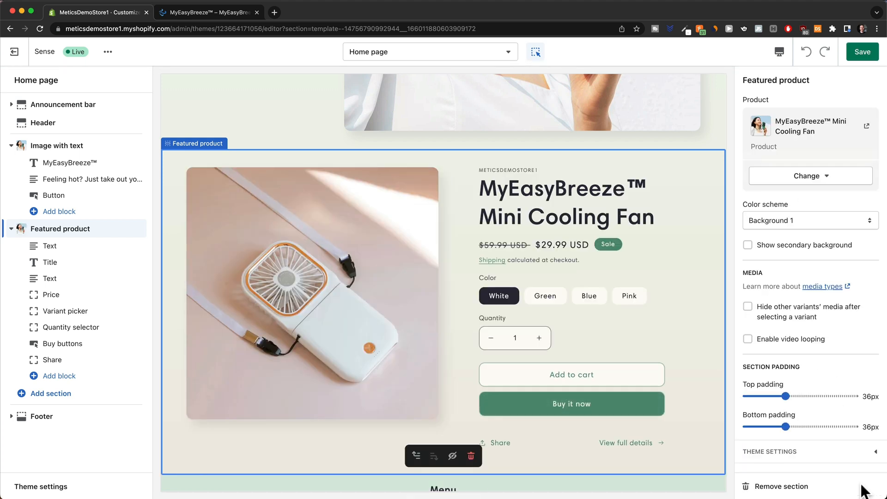
pyautogui.click(855, 60)
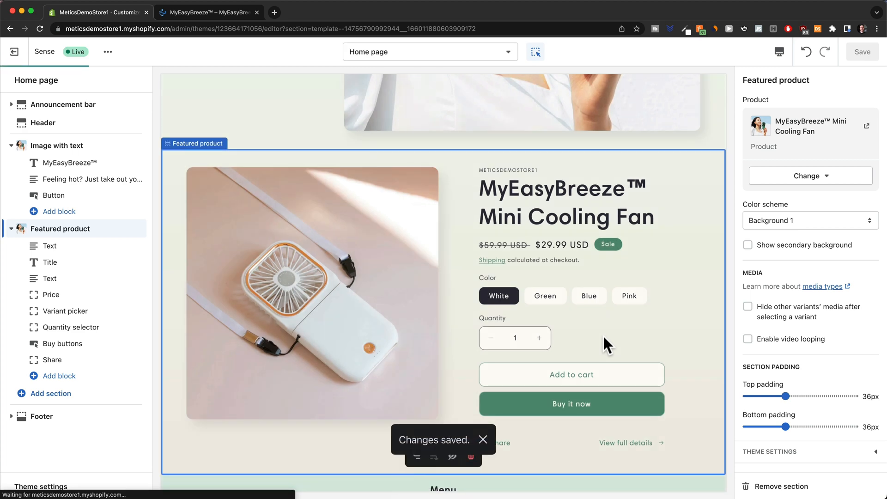
pyautogui.scroll(10, 497, 323)
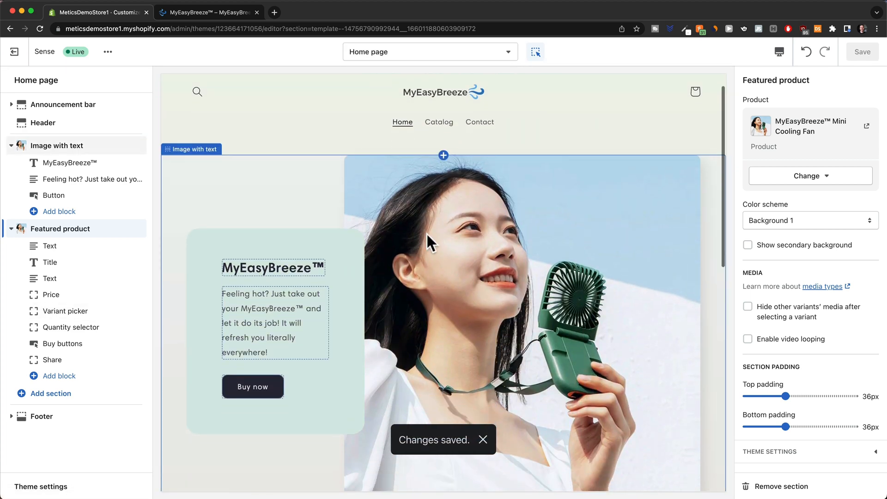
pyautogui.scroll(-2, 426, 233)
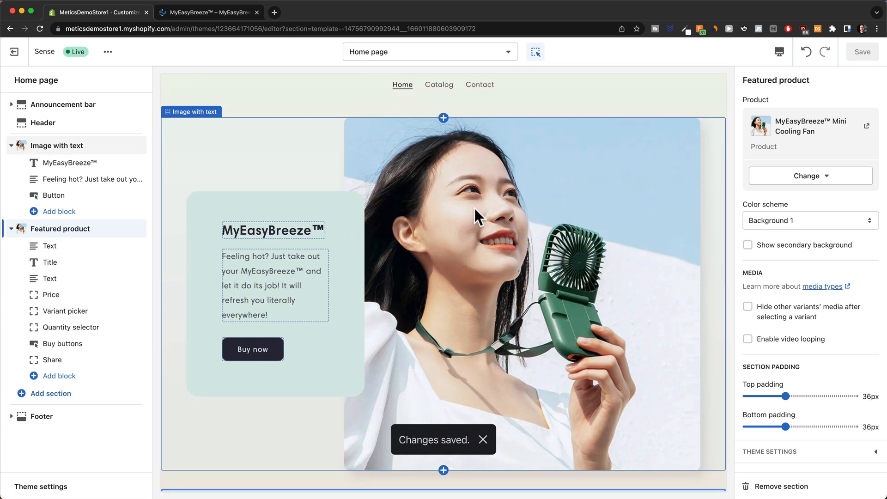
pyautogui.scroll(-2, 422, 207)
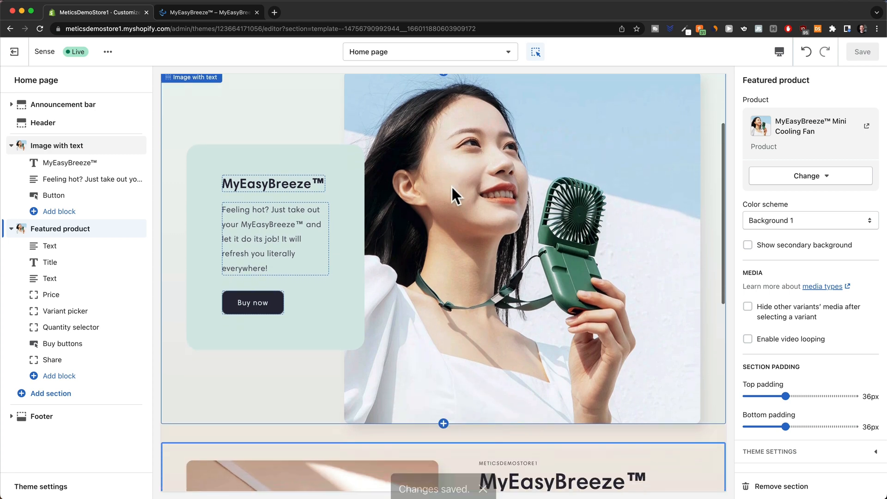
pyautogui.scroll(-10, 451, 185)
pyautogui.scroll(1, 498, 330)
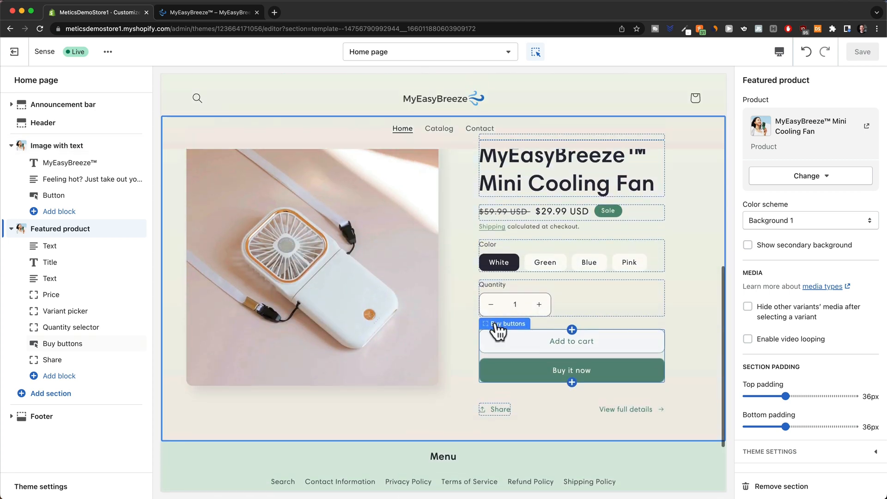
# Check the home page and its menu drawer in mobile layout, then exit to Themes.
pyautogui.click(780, 57)
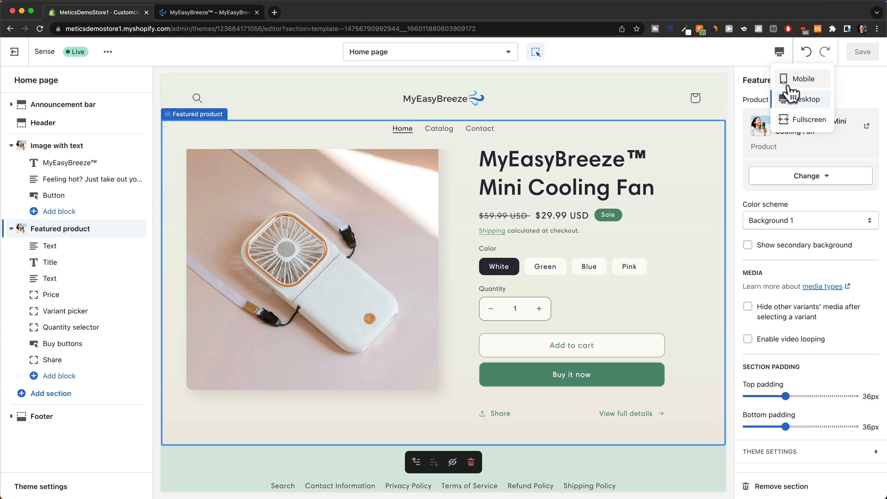
pyautogui.click(788, 83)
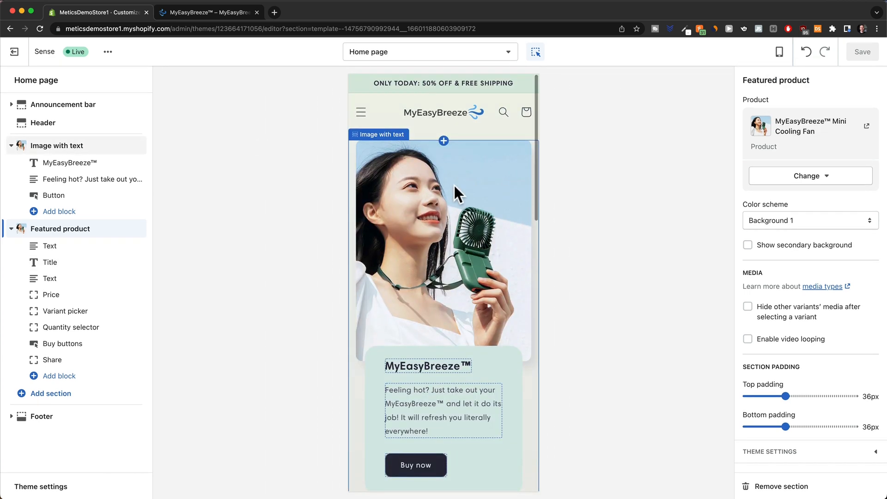
pyautogui.scroll(-6, 472, 120)
pyautogui.scroll(-5, 477, 138)
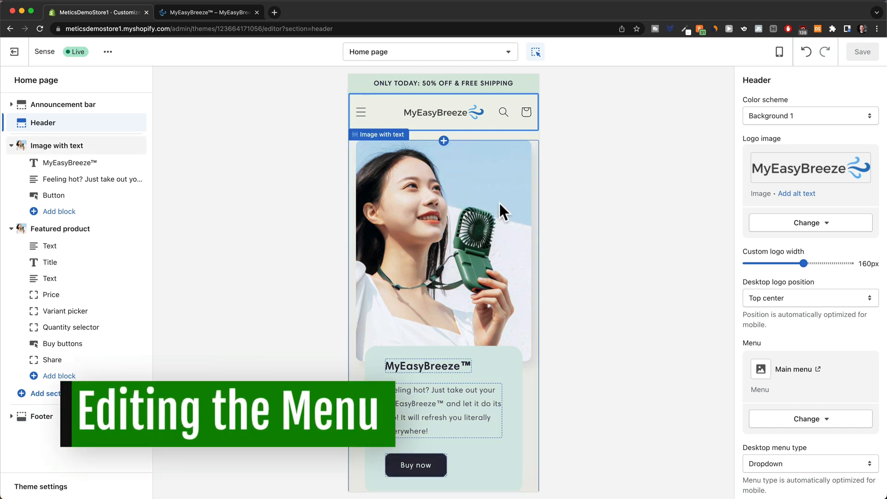
pyautogui.click(362, 121)
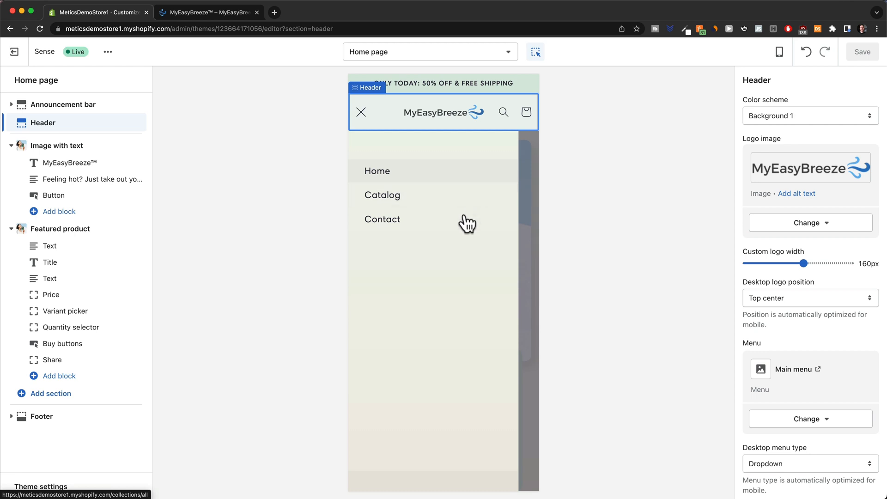
pyautogui.click(362, 114)
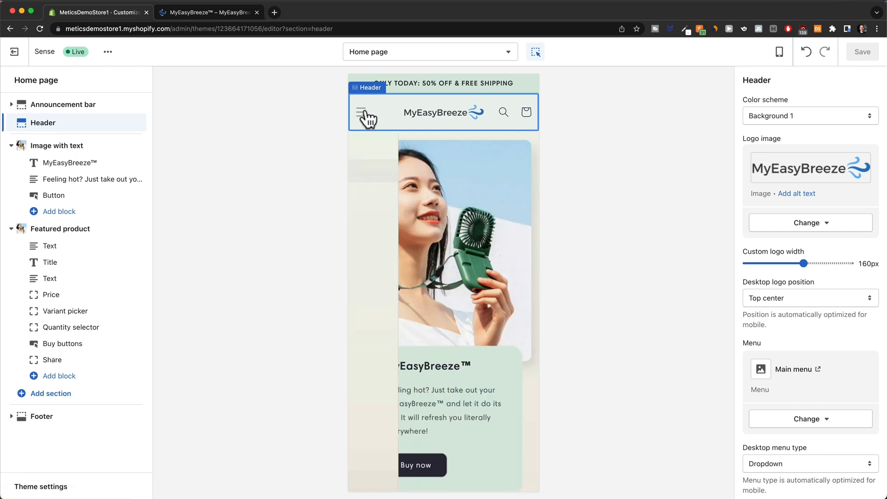
pyautogui.click(14, 55)
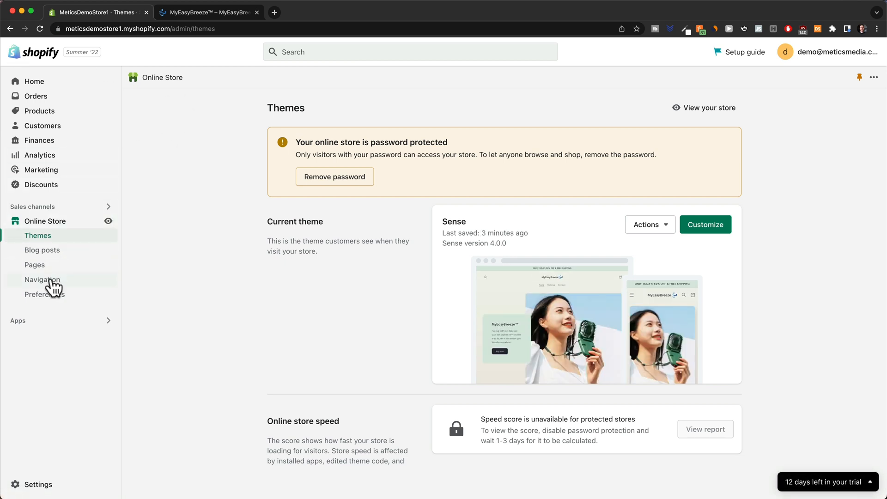
# Open the Main menu in Navigation and delete its Catalog item.
pyautogui.click(53, 280)
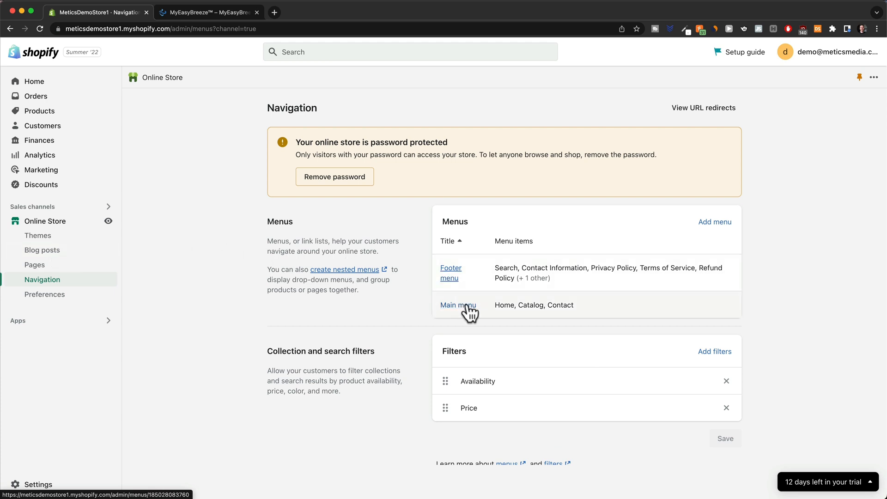
pyautogui.click(467, 306)
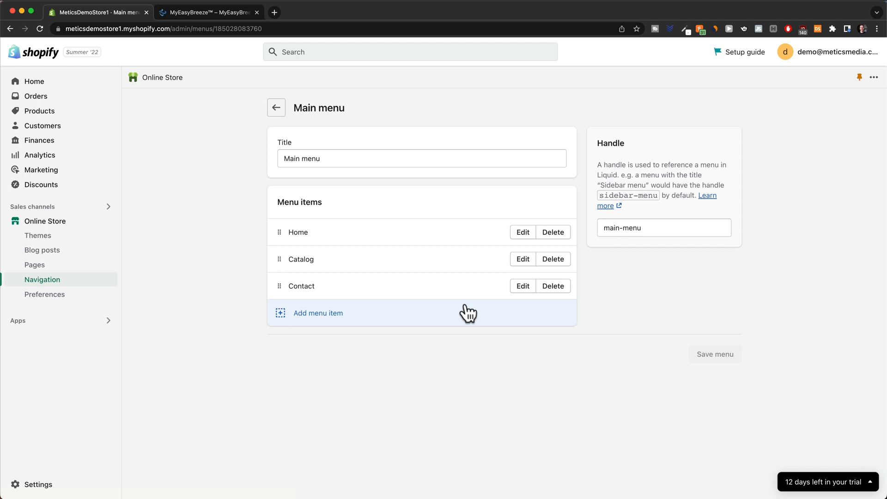
pyautogui.click(553, 260)
pyautogui.click(576, 302)
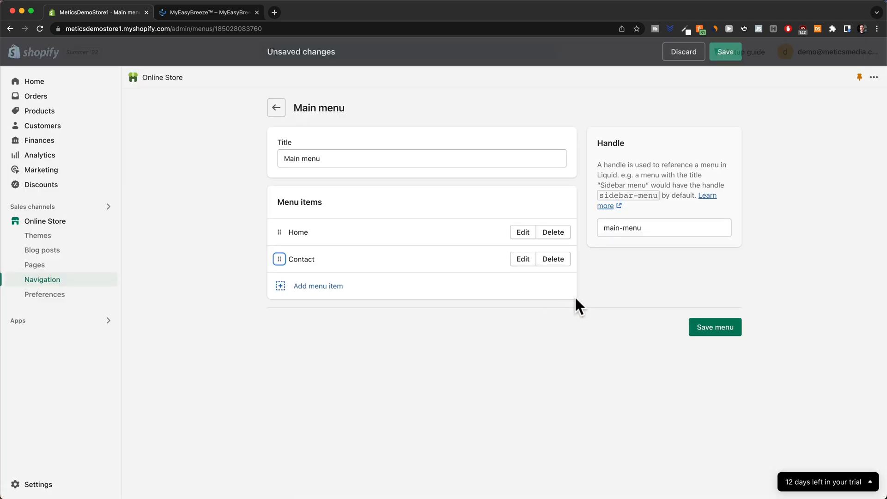
# Add a MyEasyBreeze™ Mini Cooling Fan product item, placed second between Home and Contact.
pyautogui.click(318, 285)
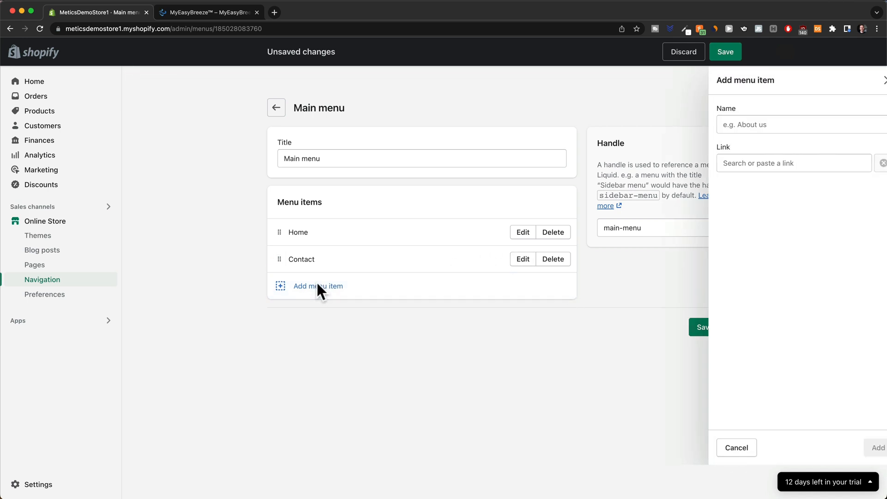
pyautogui.click(777, 164)
pyautogui.click(751, 253)
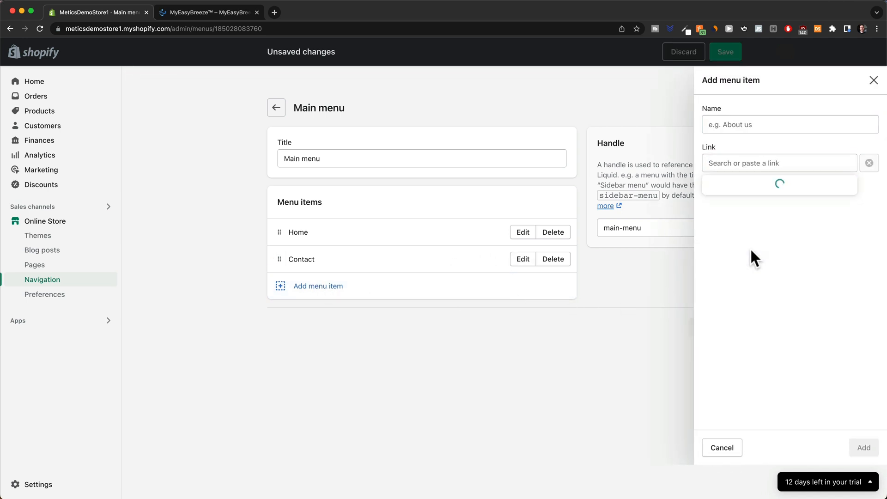
pyautogui.click(753, 225)
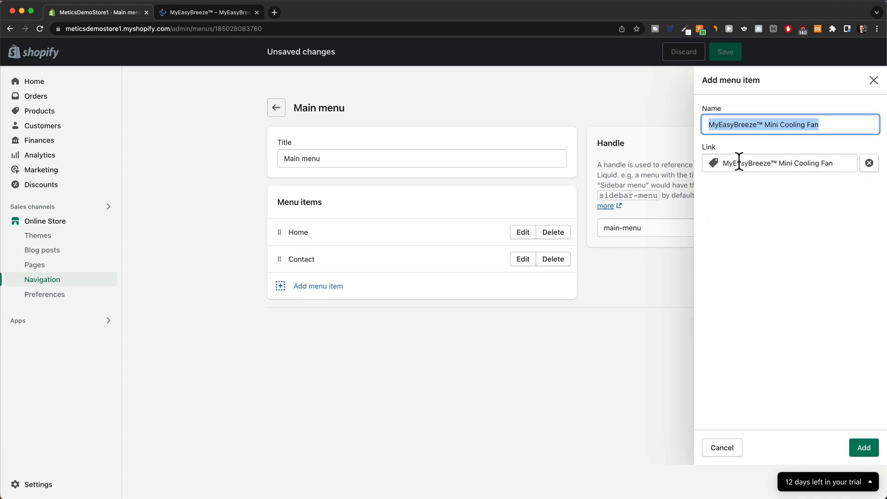
pyautogui.click(863, 448)
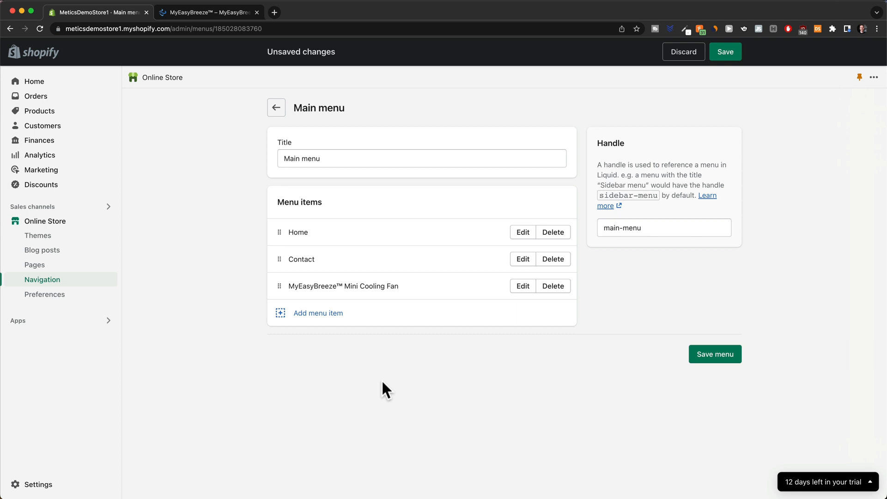
pyautogui.moveTo(280, 287); pyautogui.dragTo(280, 259)
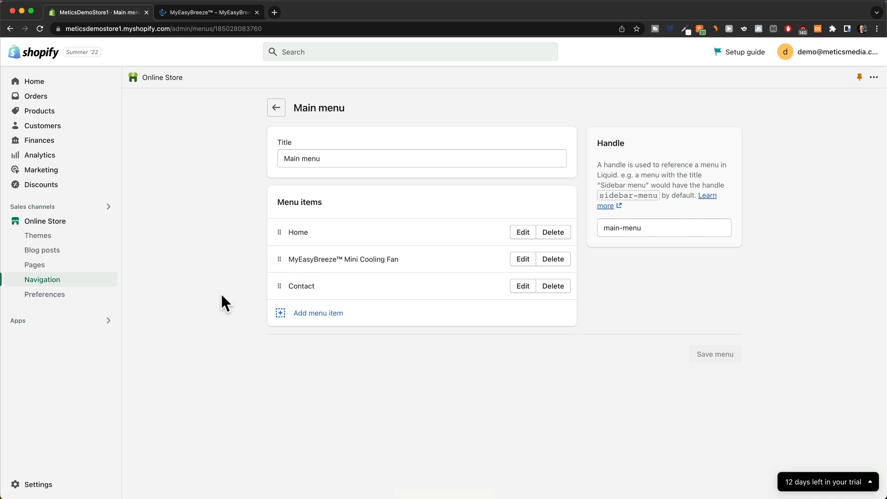
# Paste the customer-support paragraph promising replies within 48h into the Contact page and save it.
pyautogui.click(36, 267)
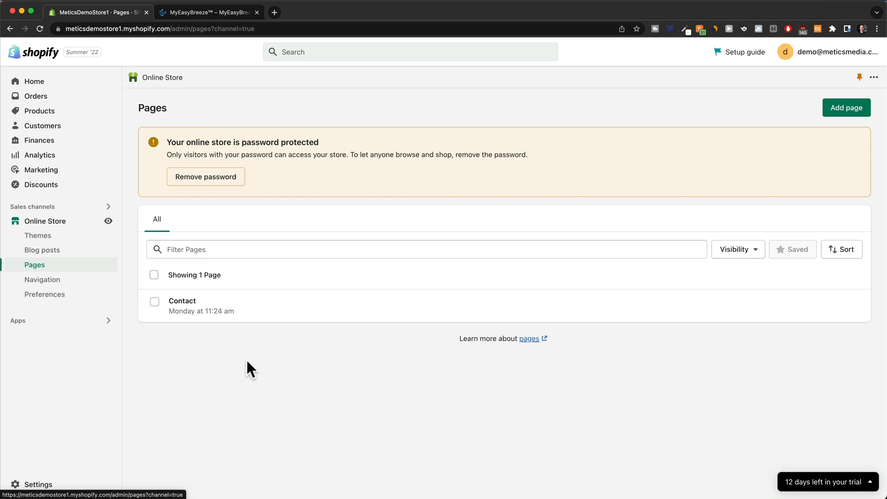
pyautogui.click(184, 305)
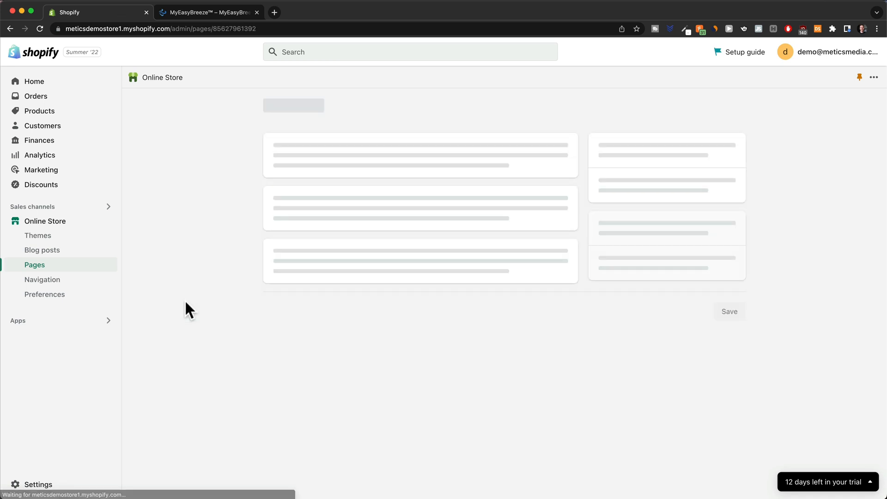
pyautogui.click(331, 270)
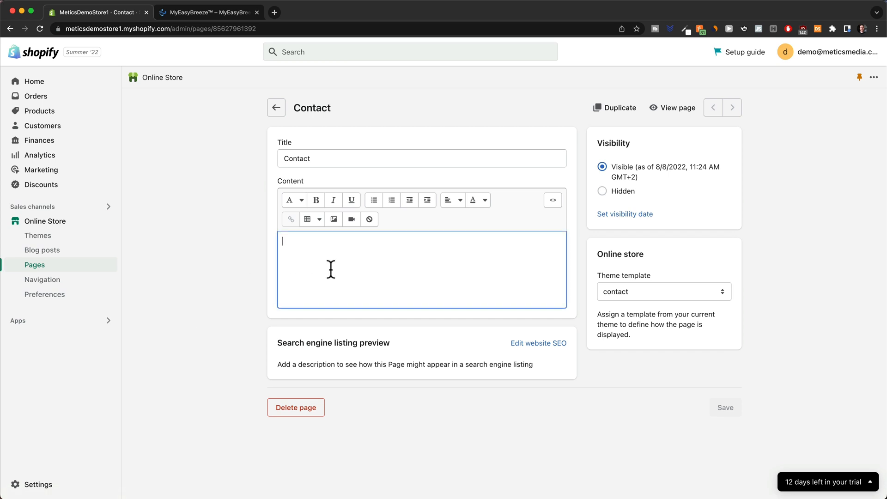
pyautogui.press('super+v')
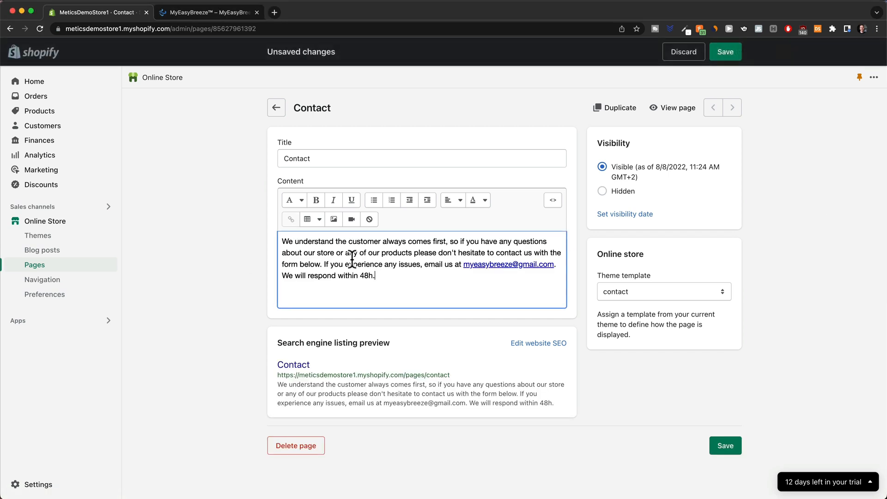
pyautogui.click(723, 443)
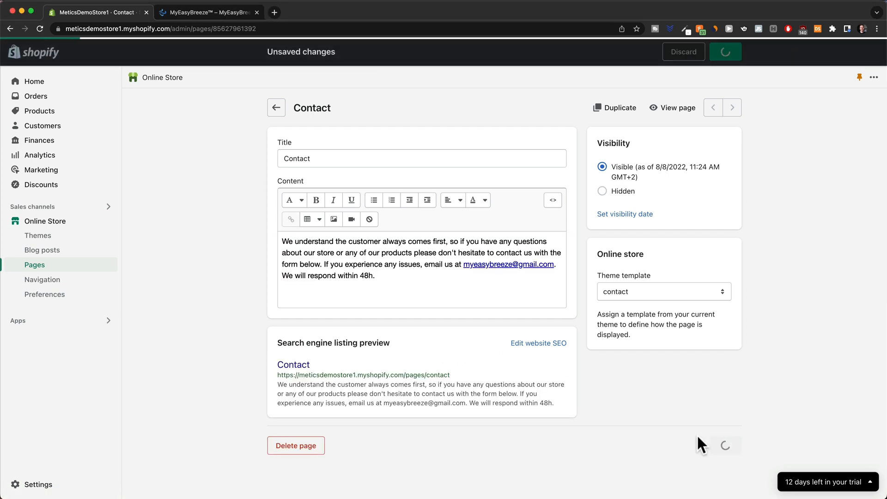
# Preview the saved Contact page on the storefront.
pyautogui.click(665, 108)
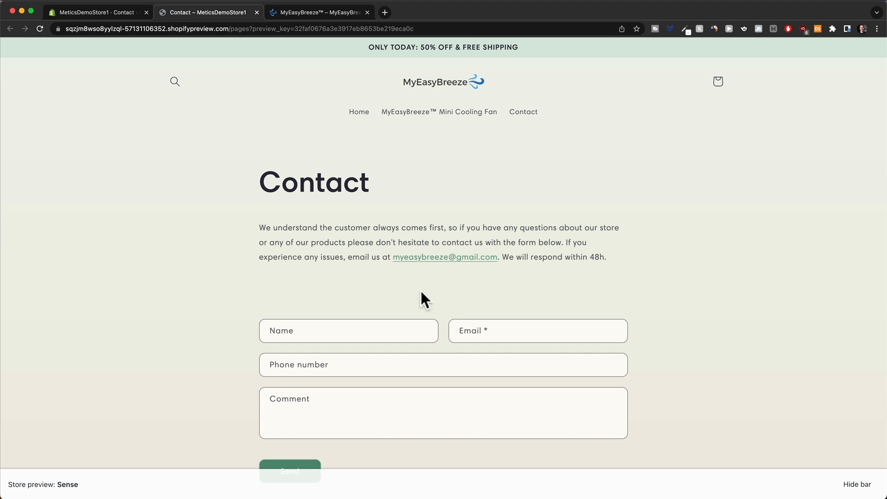
pyautogui.scroll(-3, 489, 305)
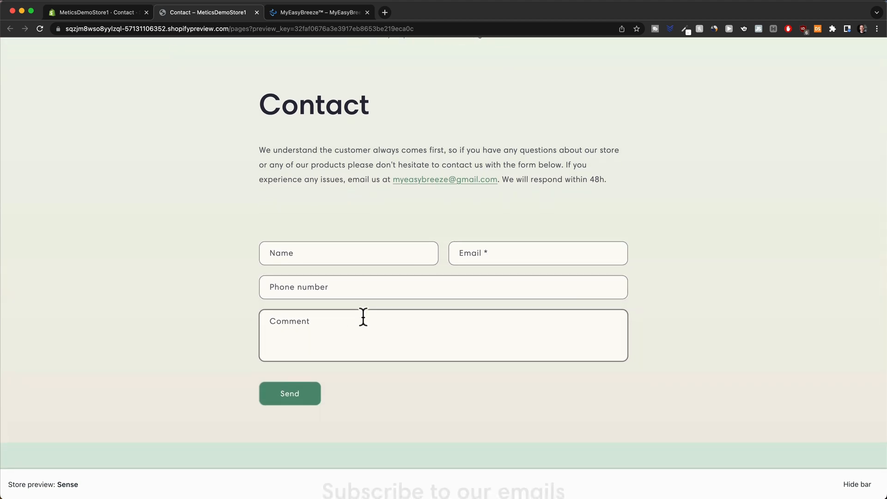
pyautogui.scroll(2, 365, 296)
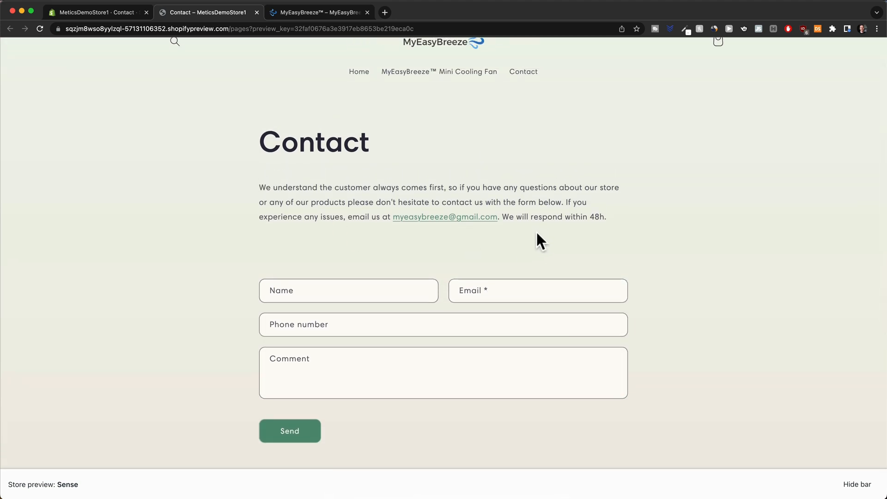
pyautogui.scroll(2, 462, 254)
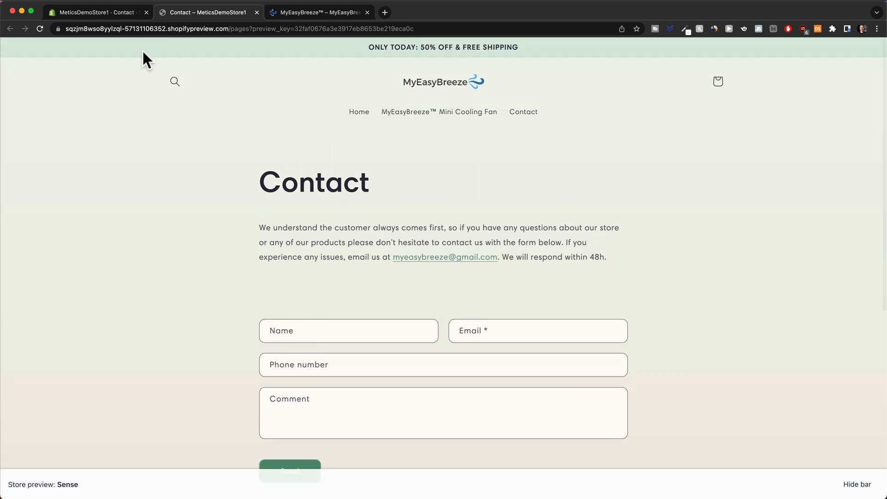
# Go to the store's Themes and open the theme editor.
pyautogui.click(102, 12)
pyautogui.click(62, 234)
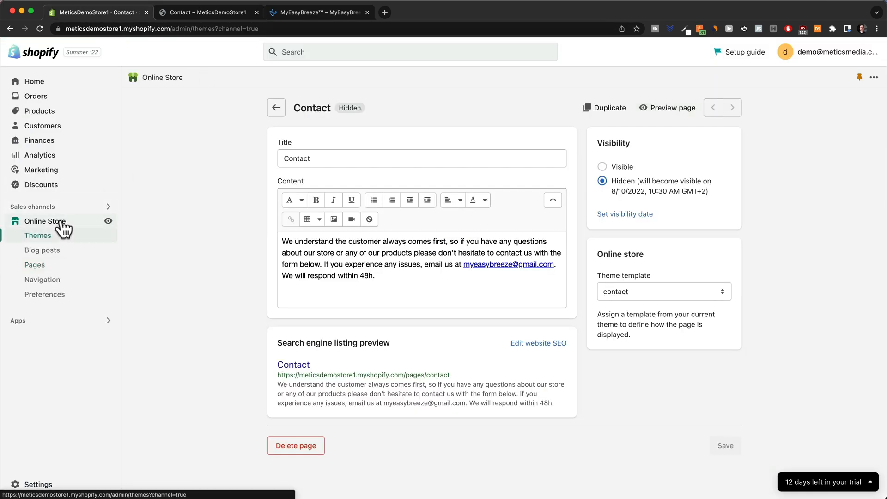
pyautogui.click(694, 225)
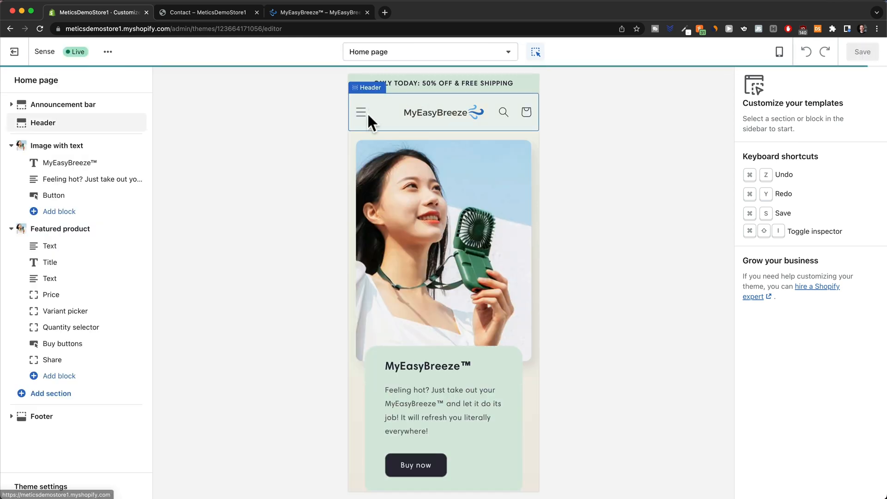
# Check the new items in the header's menu drawer, then preview the page in desktop layout.
pyautogui.click(360, 116)
pyautogui.click(362, 113)
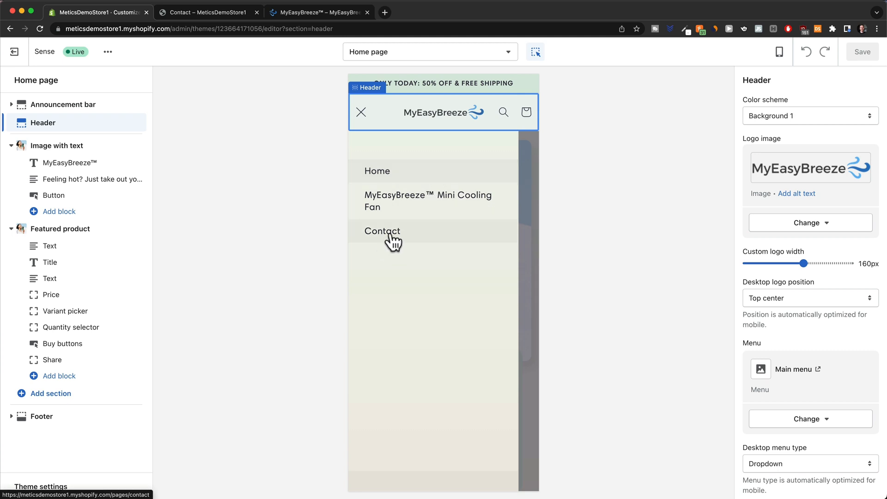
pyautogui.click(360, 115)
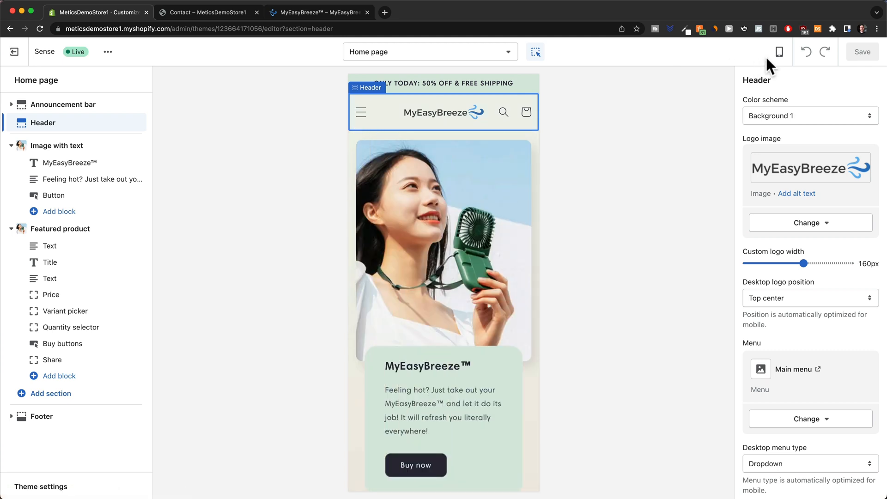
pyautogui.click(780, 52)
pyautogui.click(794, 98)
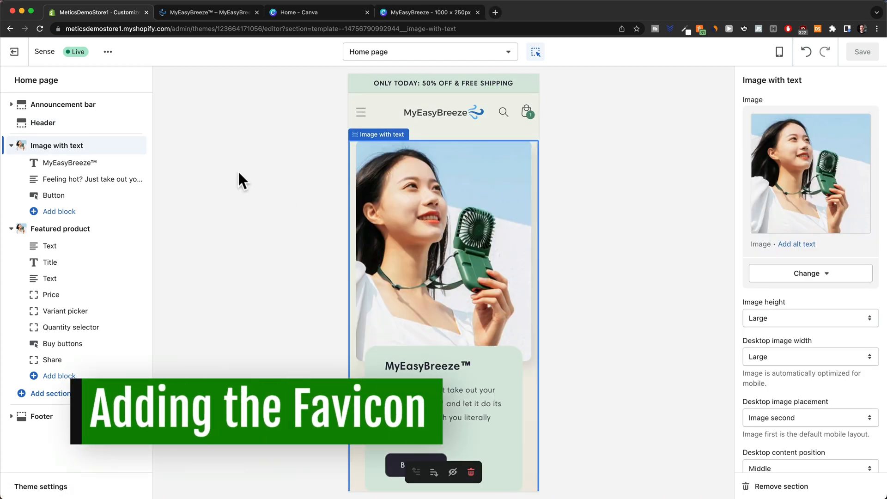
# Switch browser tabs back to the MyEasyBreeze 1000 × 250 px logo design in Canva.
pyautogui.click(169, 13)
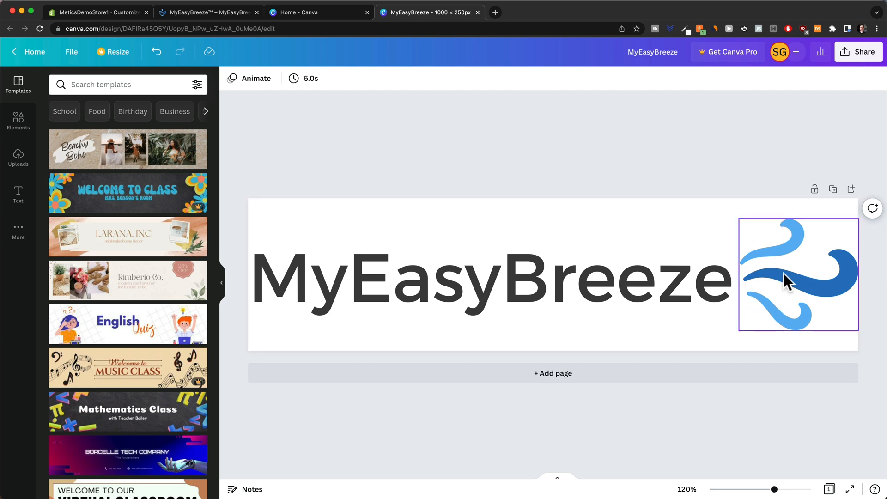
# Create a new 200 × 200 px custom-size design in Canva.
pyautogui.click(802, 231)
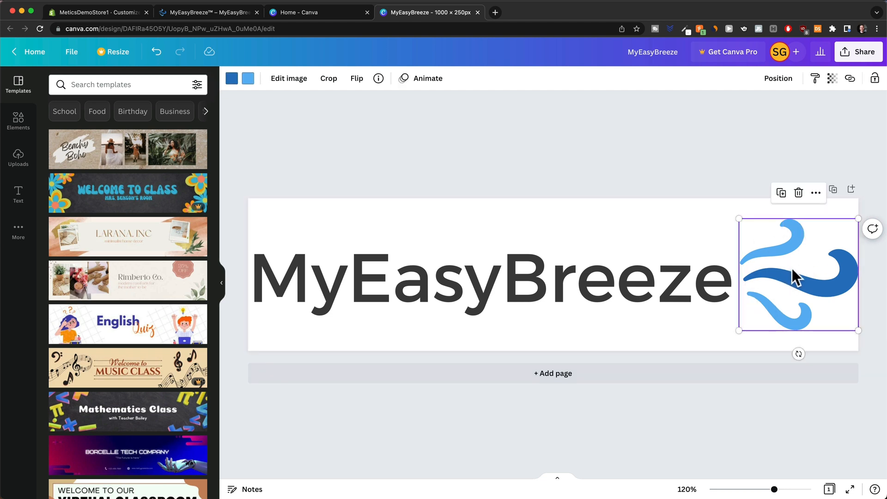
pyautogui.click(312, 17)
pyautogui.click(791, 93)
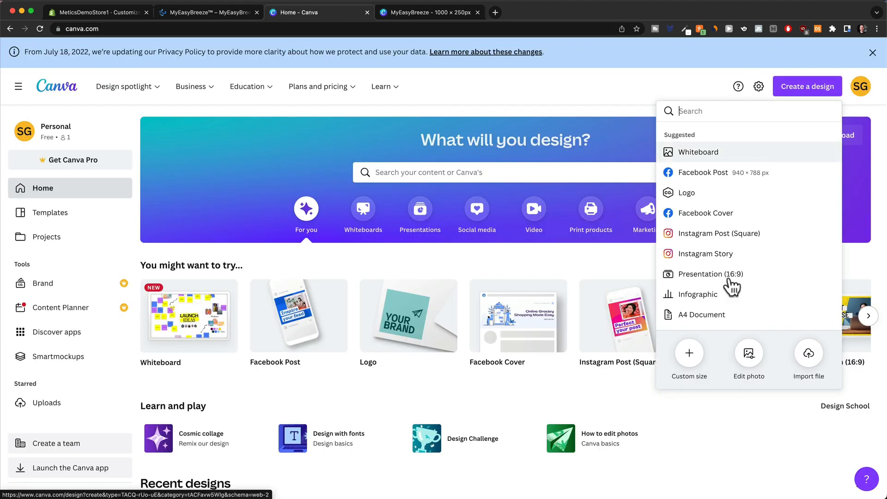
pyautogui.click(689, 353)
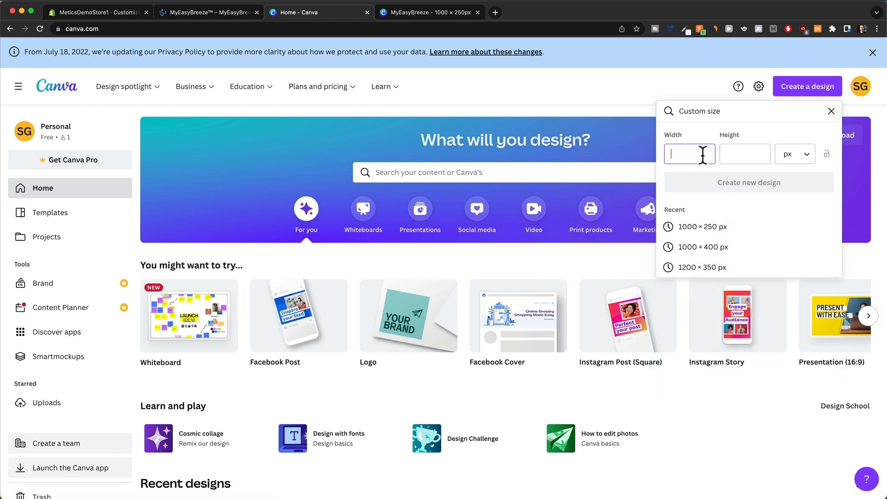
pyautogui.write('200')
pyautogui.press('Tab')
pyautogui.write('200')
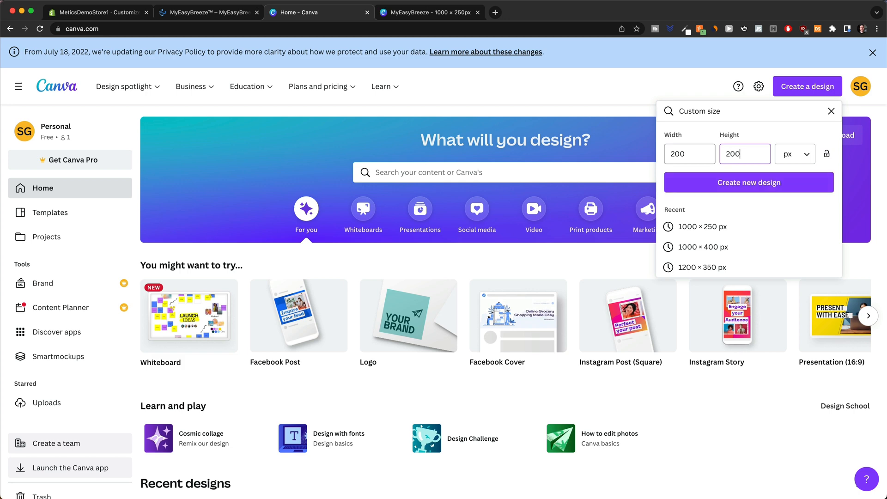
pyautogui.click(718, 176)
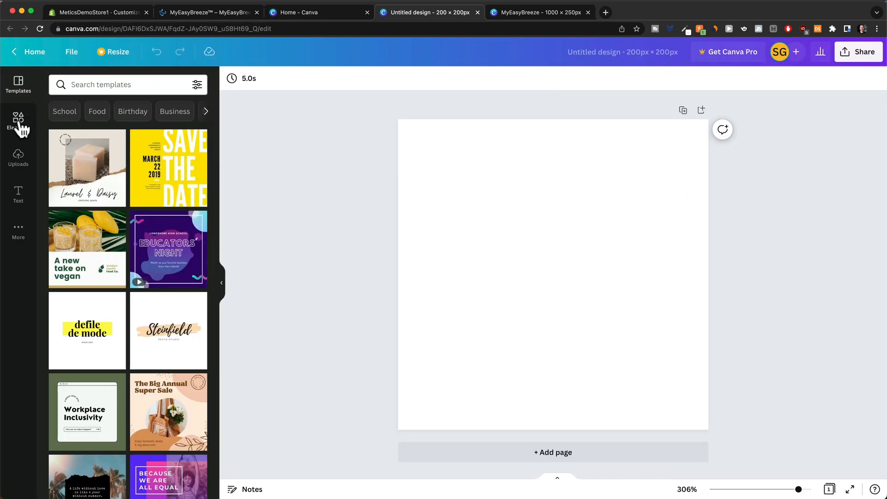
# Add a blue wave graphic found by searching 'breeze icon' and enlarge it to fill the page.
pyautogui.click(21, 129)
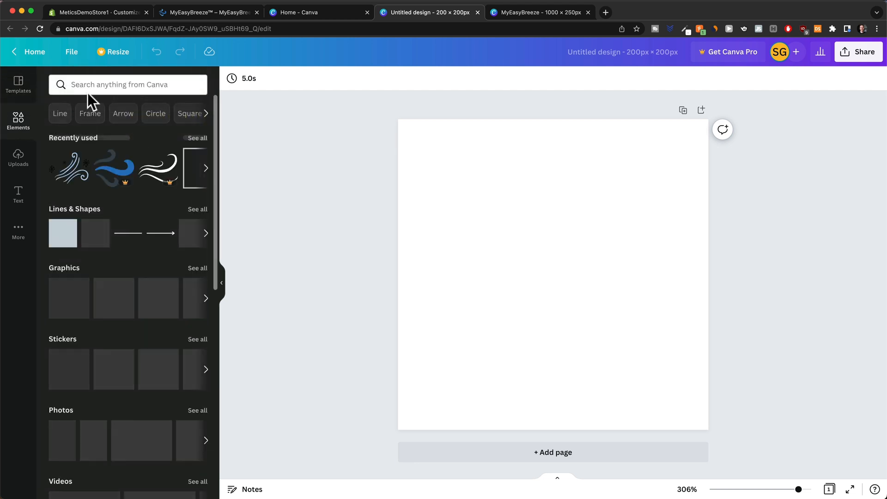
pyautogui.click(90, 87)
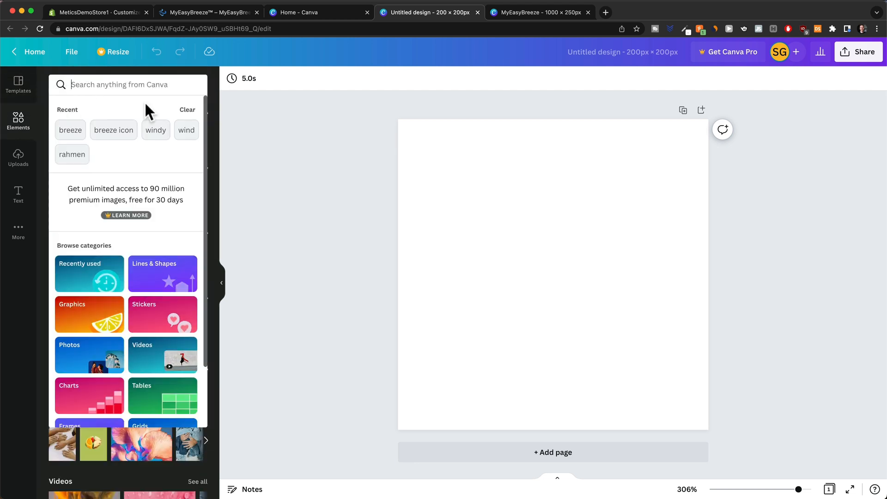
pyautogui.write('breeze icon')
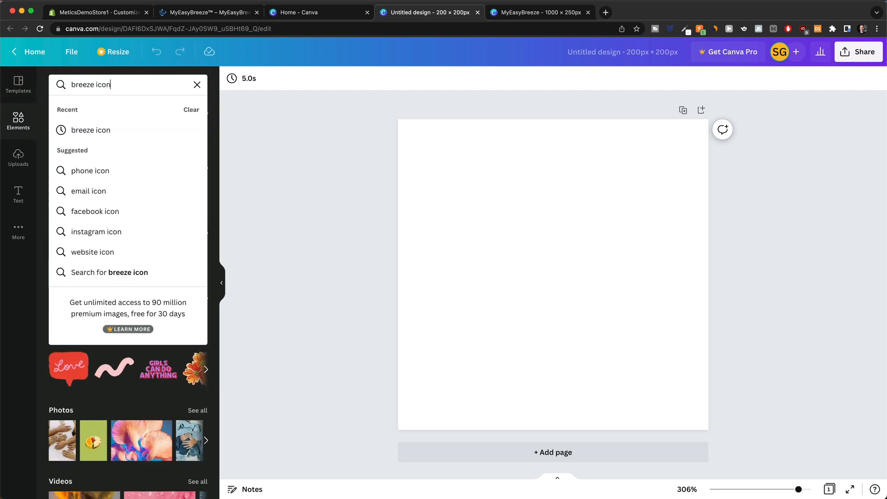
pyautogui.click(123, 132)
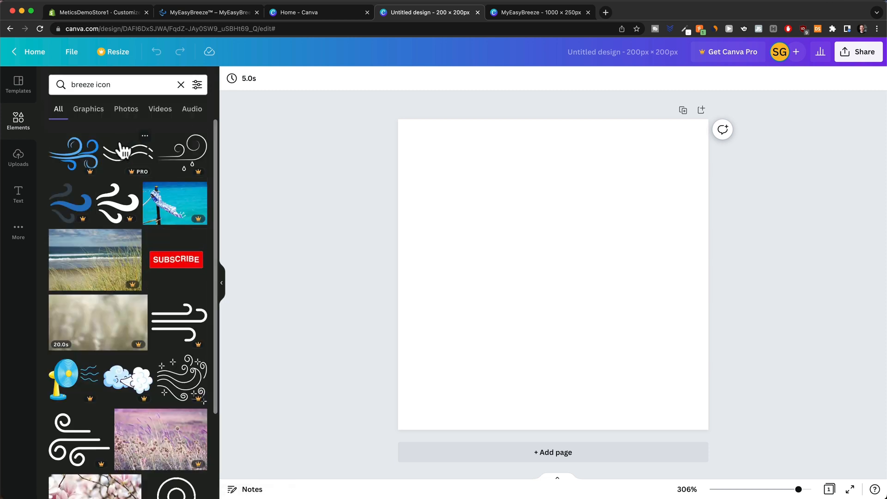
pyautogui.click(76, 208)
pyautogui.moveTo(592, 283); pyautogui.dragTo(510, 216)
pyautogui.moveTo(533, 267); pyautogui.dragTo(719, 402)
pyautogui.moveTo(562, 297); pyautogui.dragTo(561, 288)
pyautogui.click(792, 271)
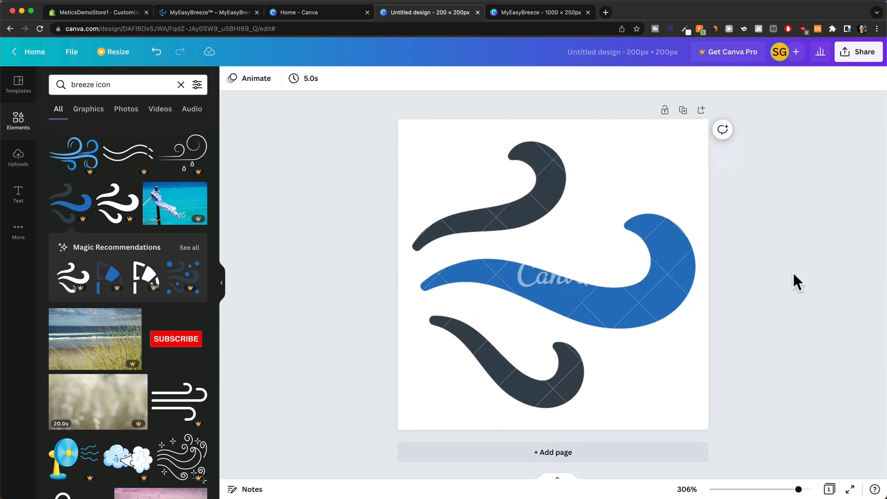
pyautogui.click(596, 332)
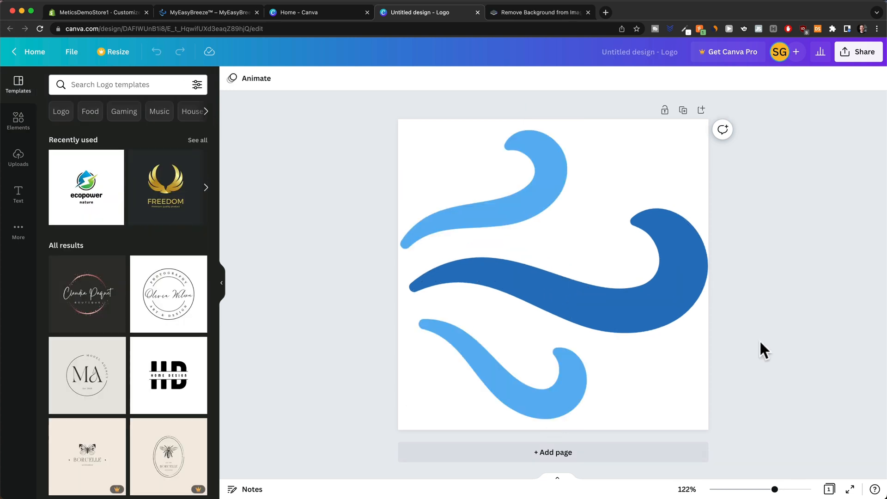
# Download the design as a PNG and switch to remove.bg.
pyautogui.click(855, 55)
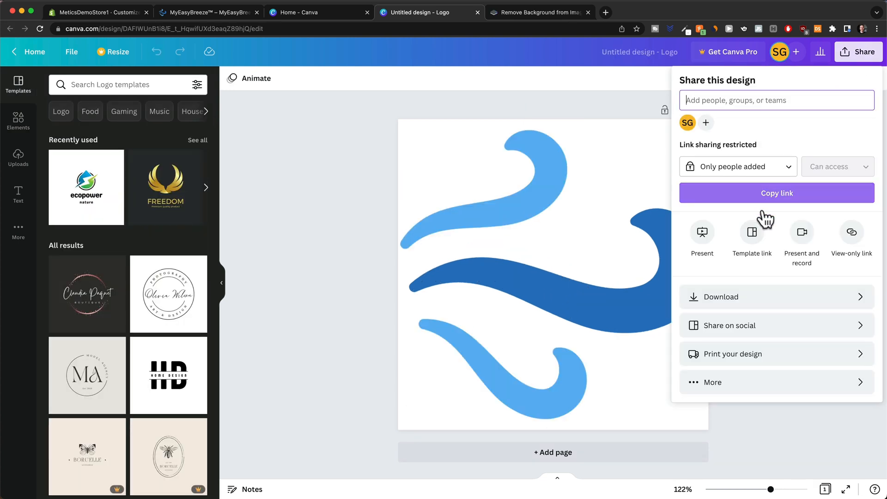
pyautogui.click(739, 300)
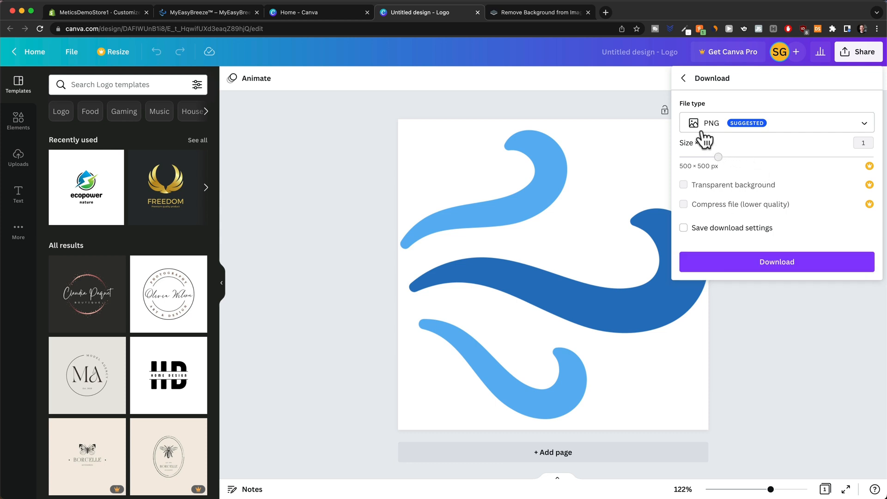
pyautogui.click(756, 262)
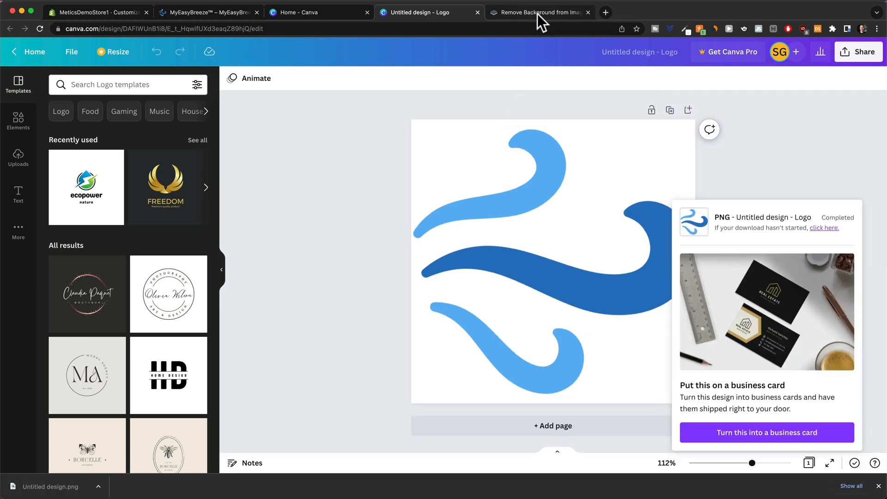
pyautogui.click(536, 14)
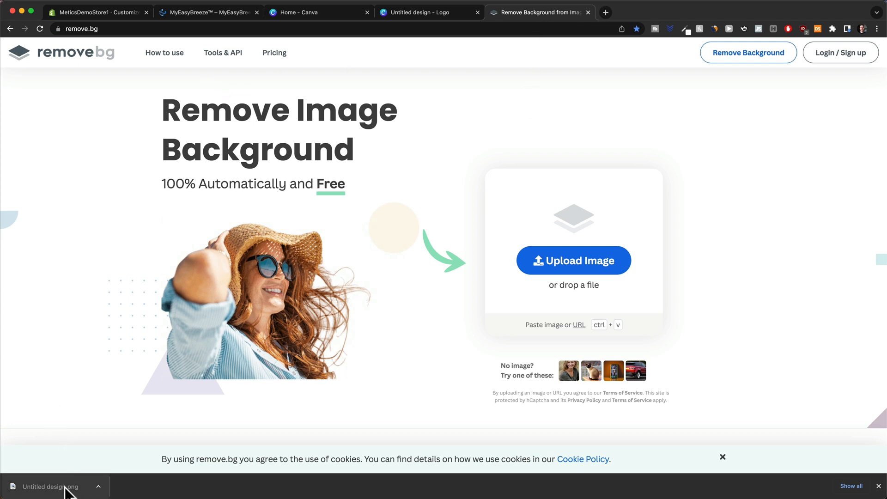
# Upload Untitled design.png to remove.bg and download the transparent-background wave logo.
pyautogui.moveTo(65, 491); pyautogui.dragTo(262, 425)
pyautogui.moveTo(541, 281); pyautogui.dragTo(552, 271)
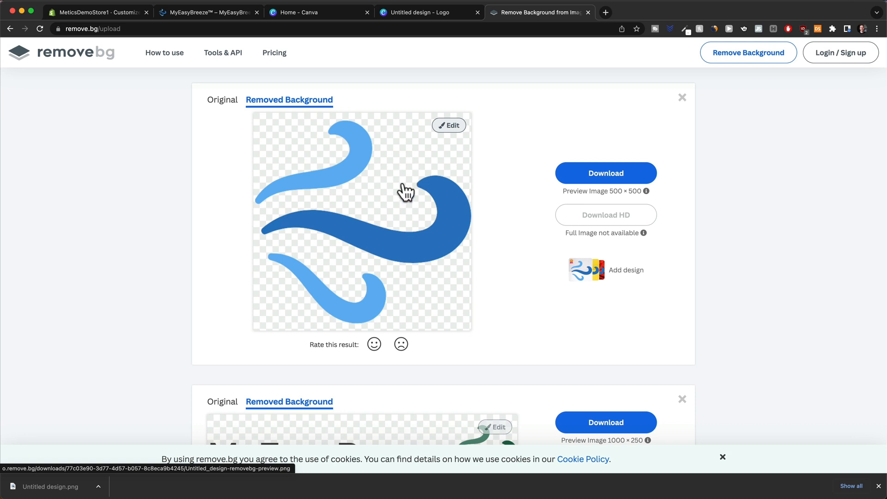
pyautogui.click(618, 176)
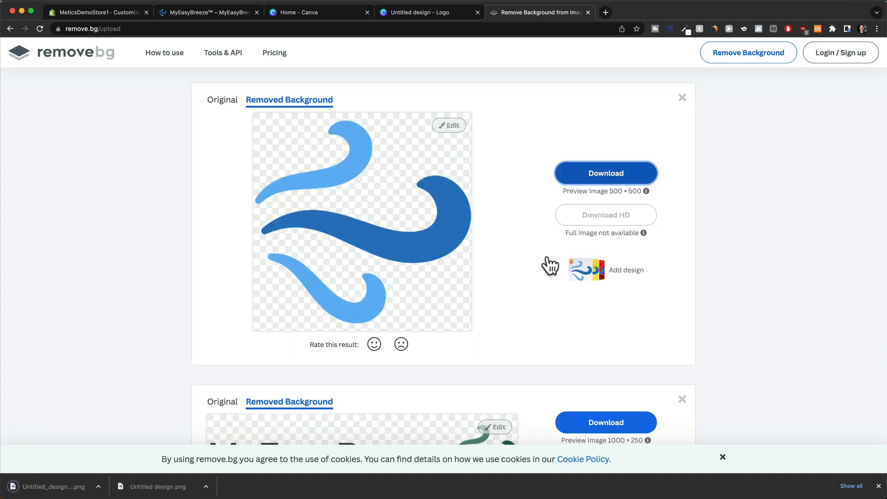
pyautogui.click(117, 13)
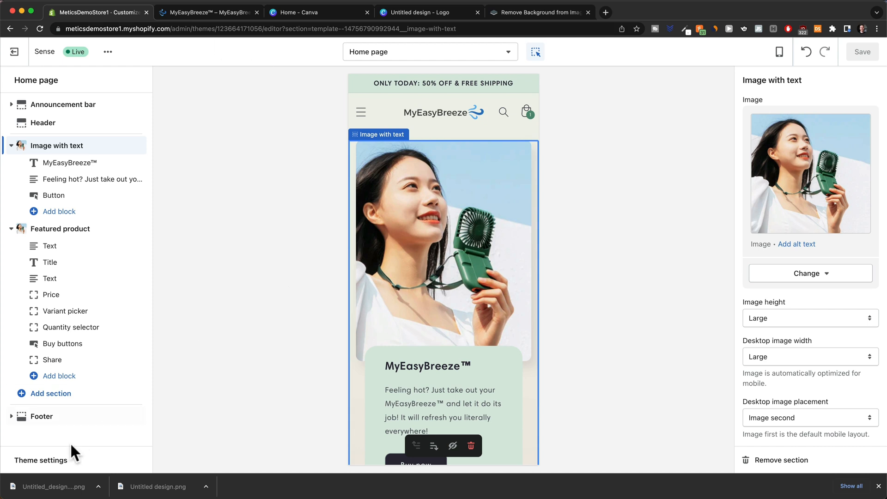
# Upload the transparent wave PNG as the theme favicon, save, and view the live storefront.
pyautogui.click(55, 462)
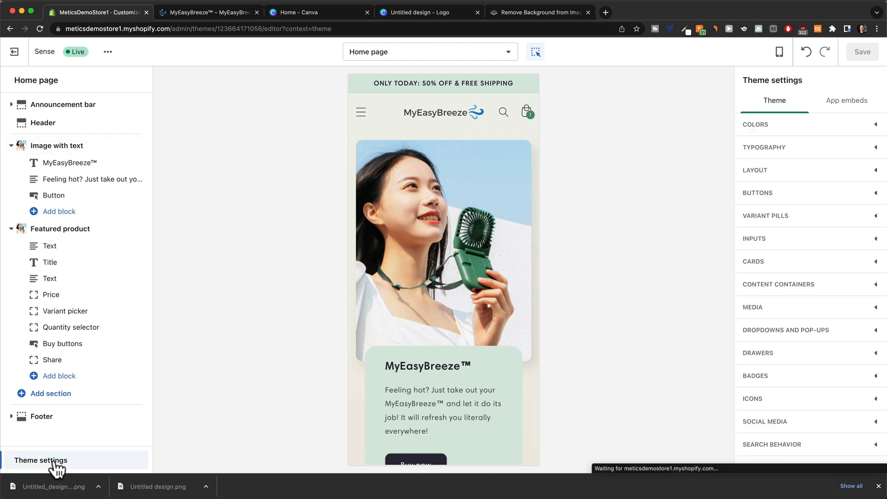
pyautogui.click(878, 486)
pyautogui.scroll(-3, 842, 425)
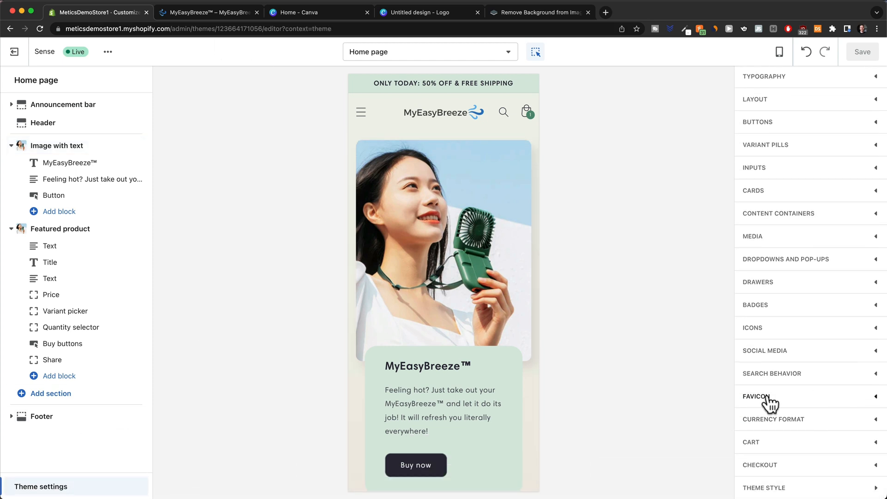
pyautogui.click(876, 405)
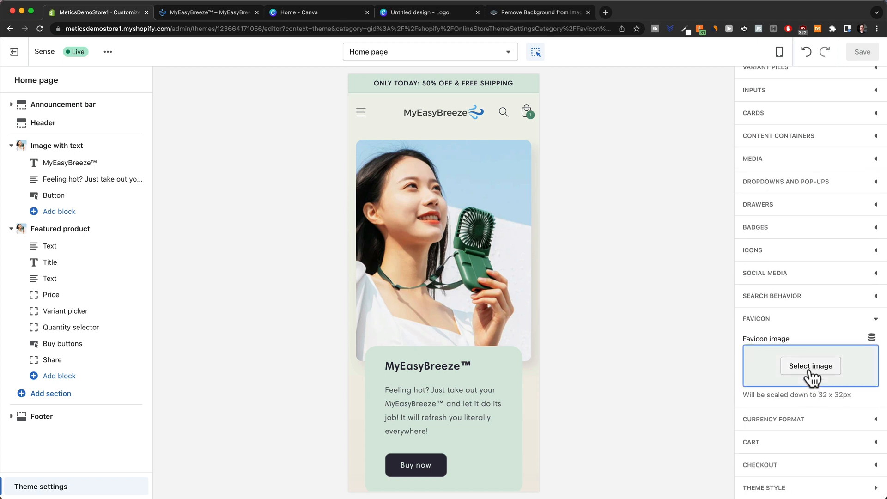
pyautogui.click(810, 366)
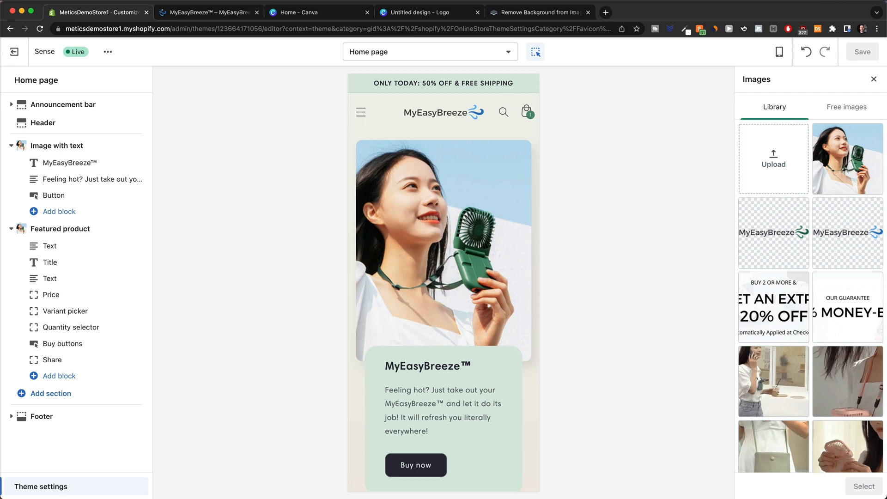
pyautogui.moveTo(556, 485); pyautogui.dragTo(788, 198)
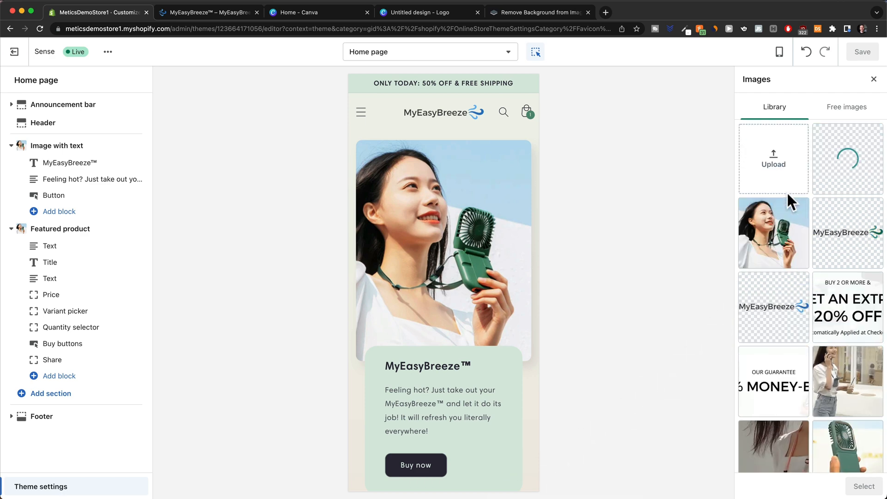
pyautogui.click(861, 485)
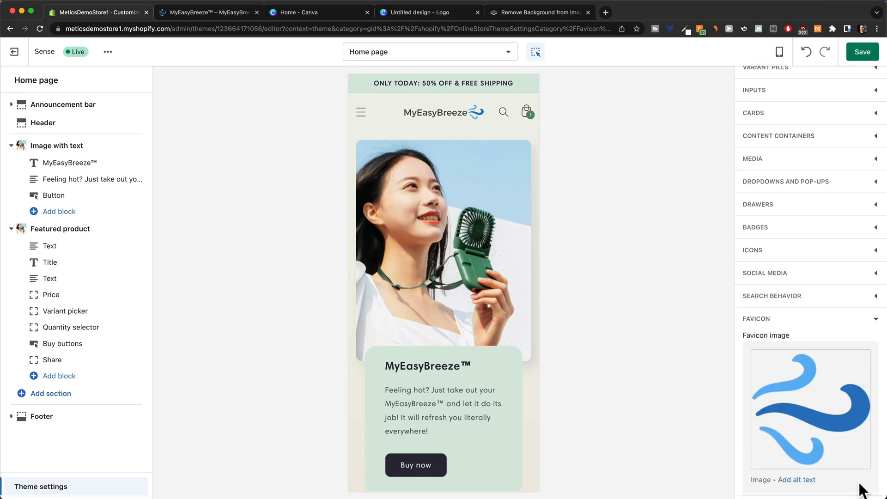
pyautogui.click(862, 53)
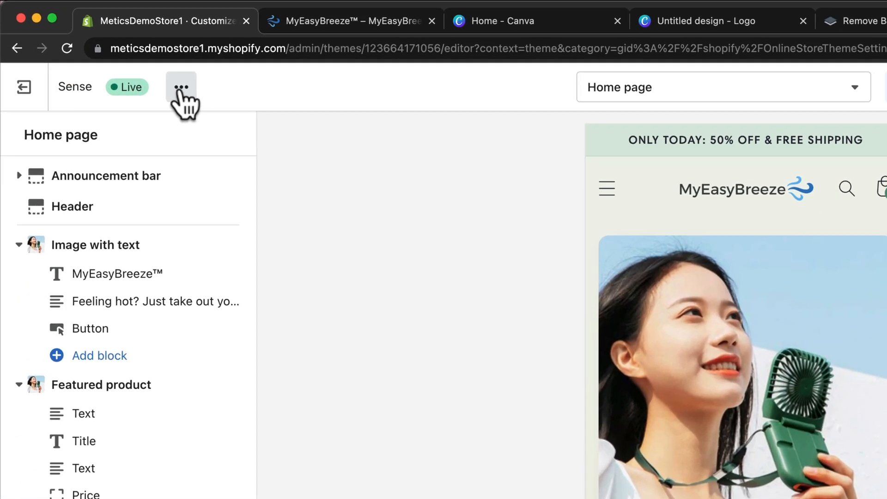
pyautogui.click(108, 51)
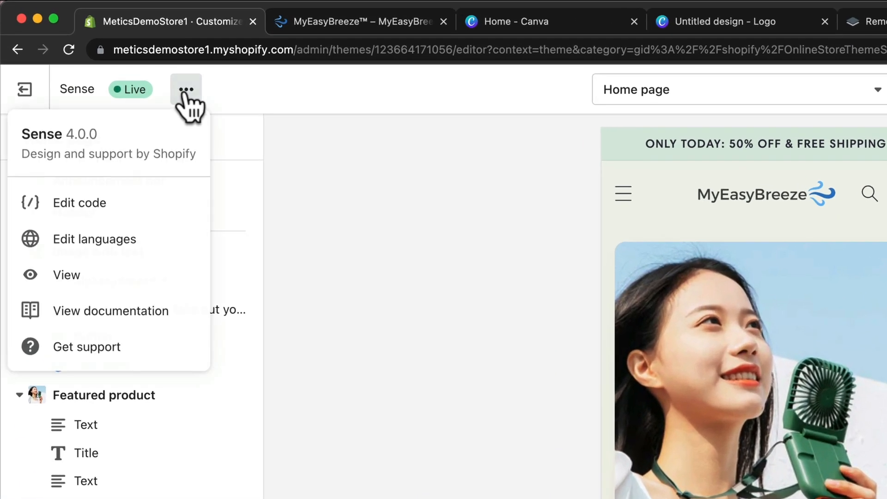
pyautogui.click(86, 275)
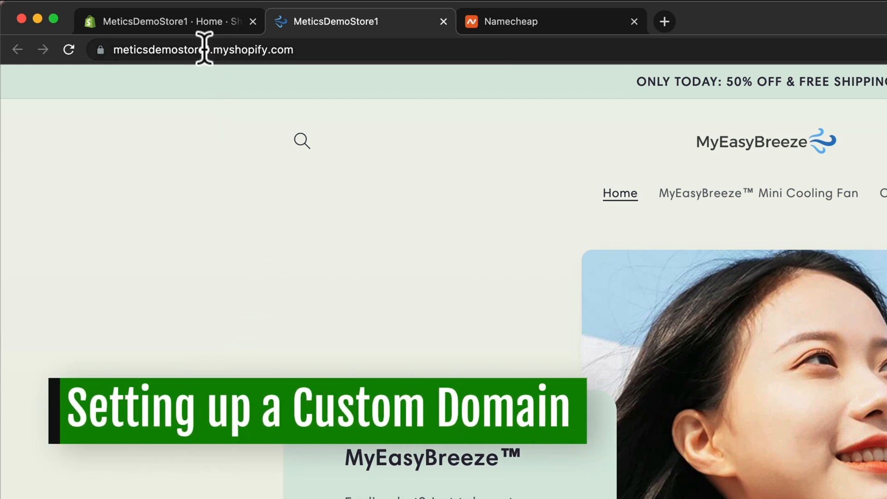
# Return to the admin and open Settings > Domains showing the myshopify.com primary domain.
pyautogui.moveTo(178, 50); pyautogui.dragTo(306, 50)
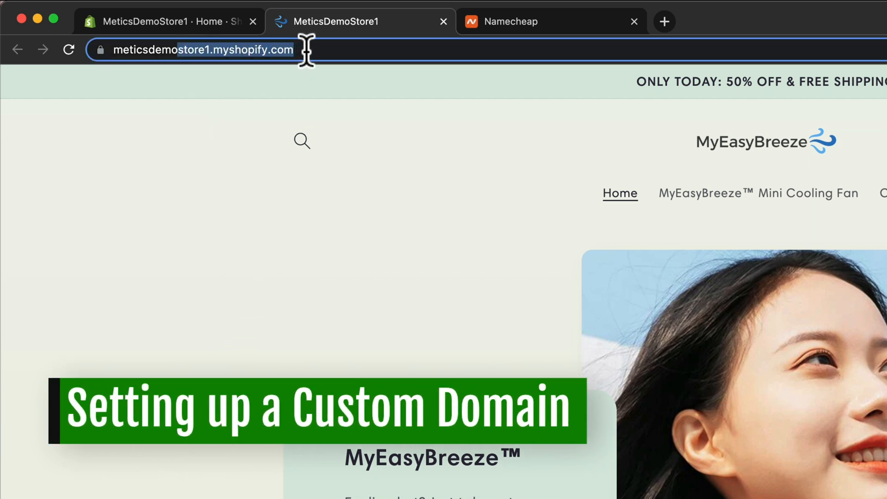
pyautogui.click(358, 52)
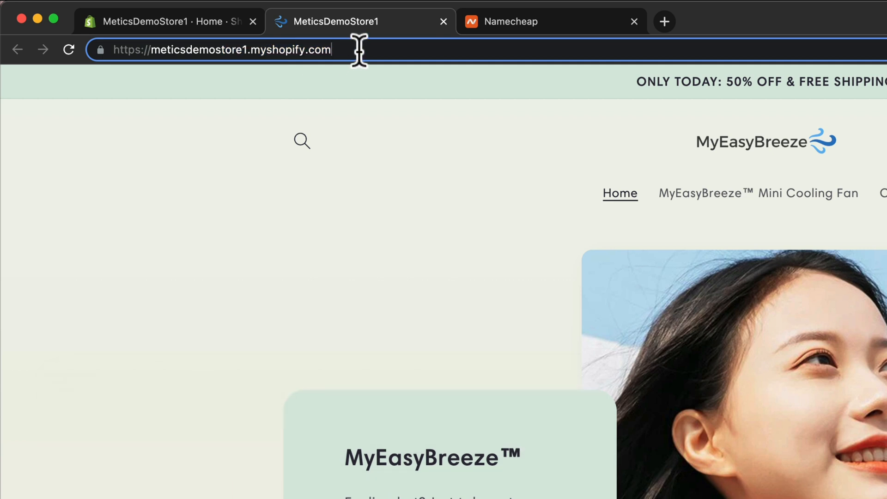
pyautogui.click(199, 22)
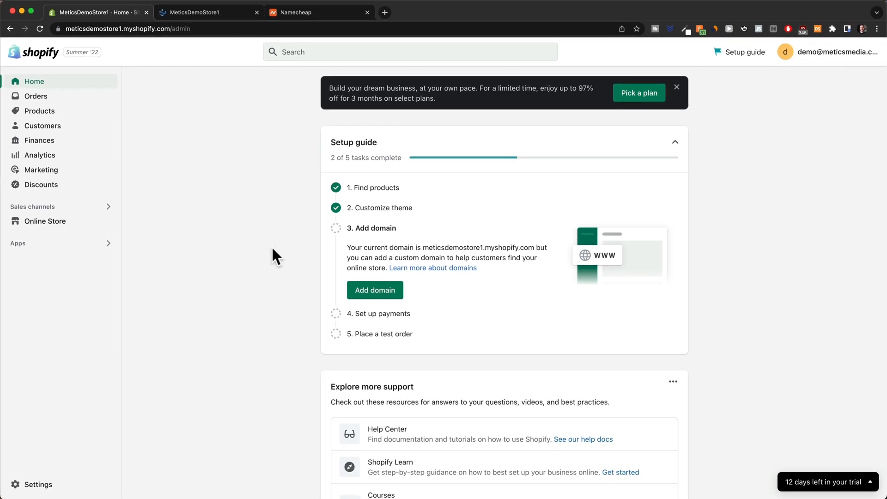
pyautogui.click(24, 484)
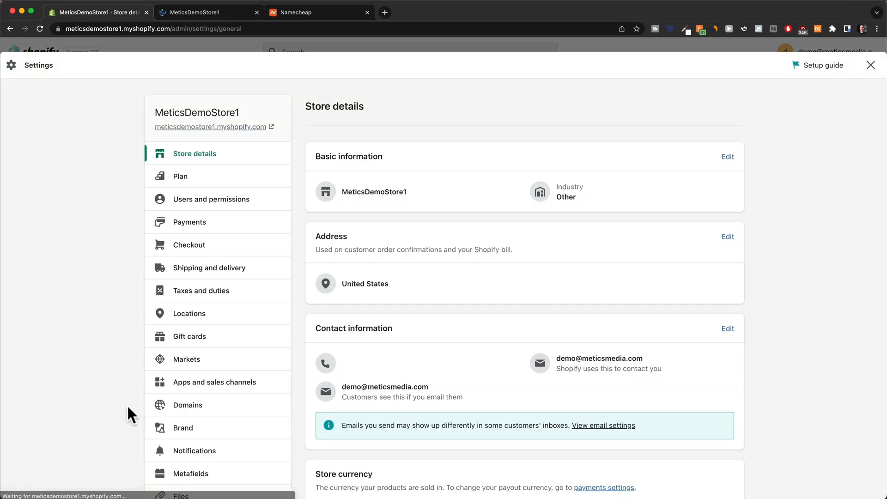
pyautogui.scroll(-3, 224, 340)
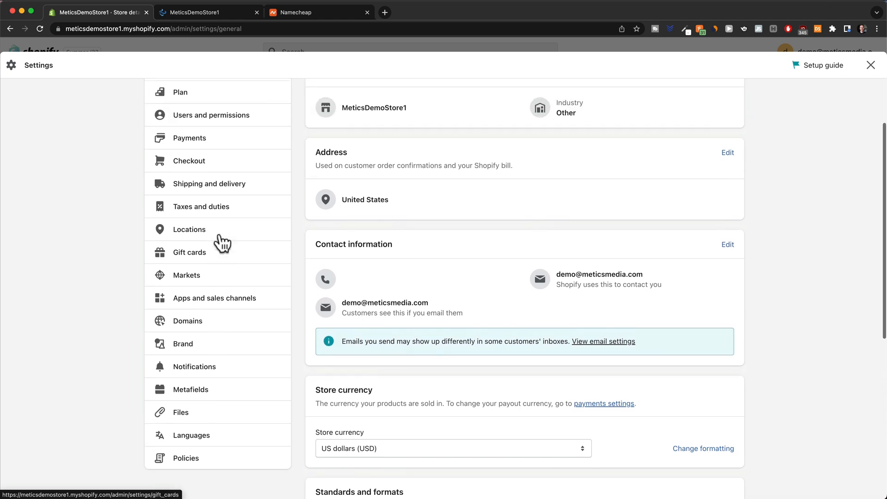
pyautogui.scroll(1, 218, 236)
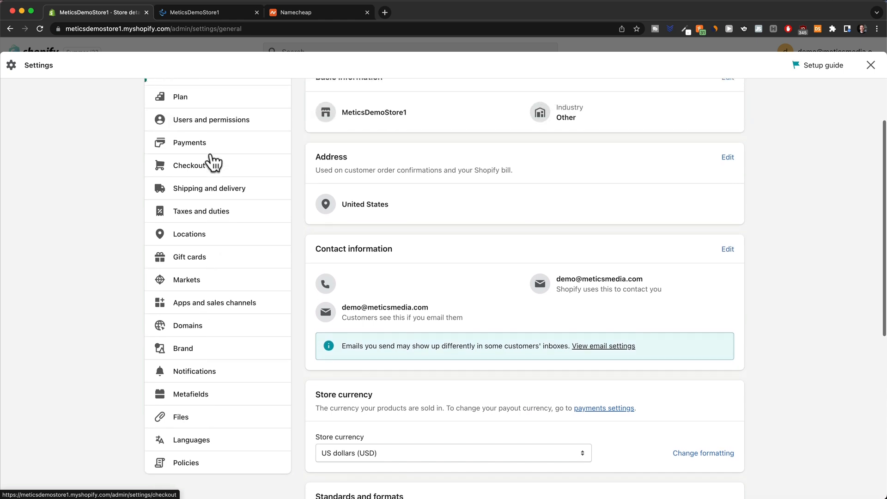
pyautogui.click(202, 329)
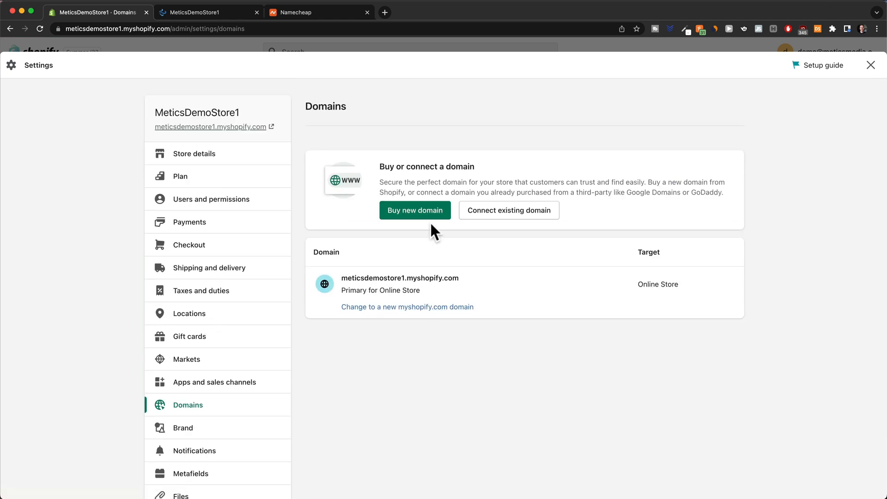
pyautogui.click(419, 214)
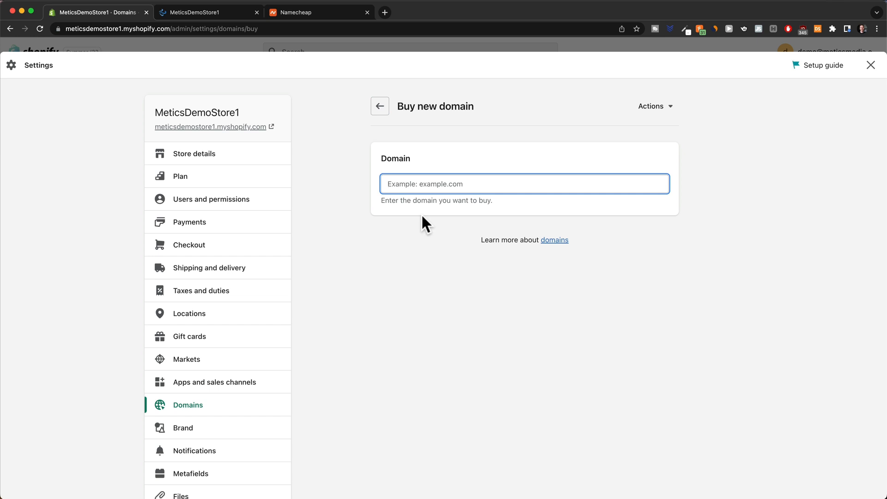
pyautogui.click(313, 14)
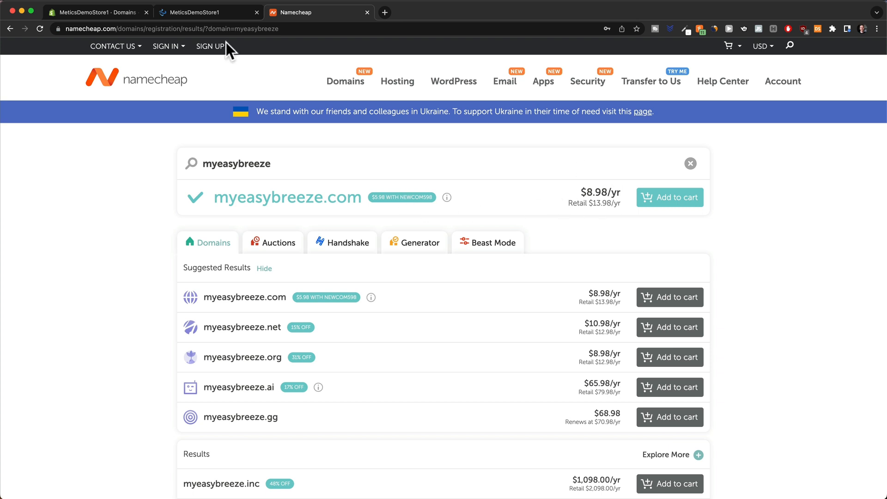
pyautogui.click(118, 9)
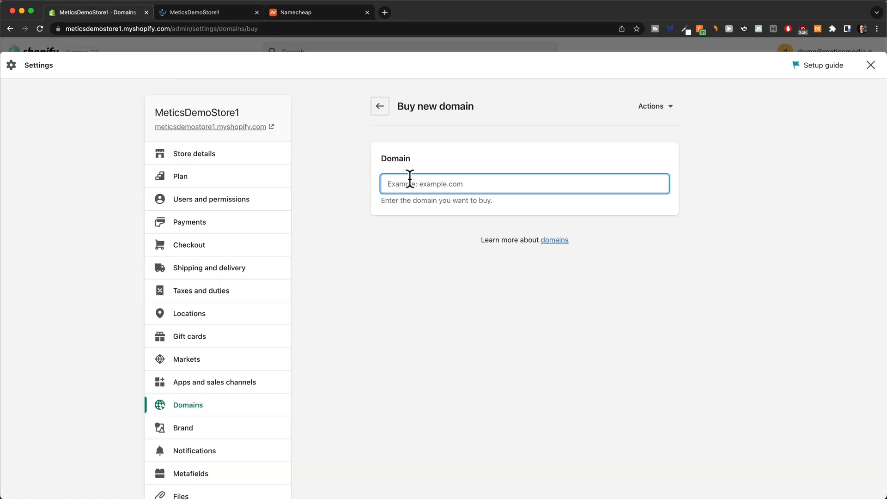
pyautogui.write('myeasybreeze')
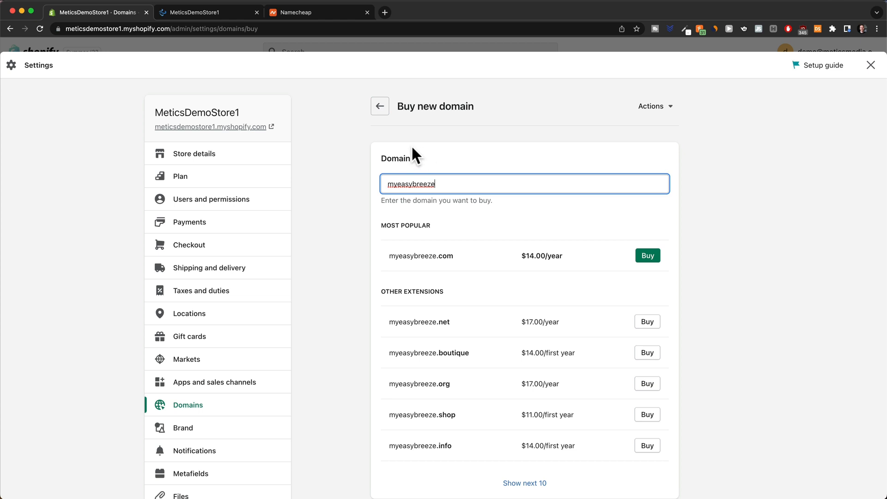
pyautogui.click(301, 13)
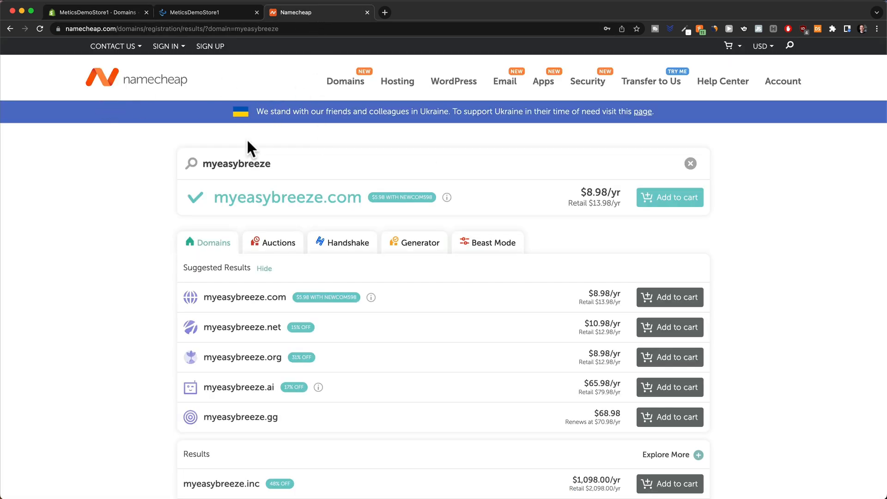
pyautogui.click(114, 19)
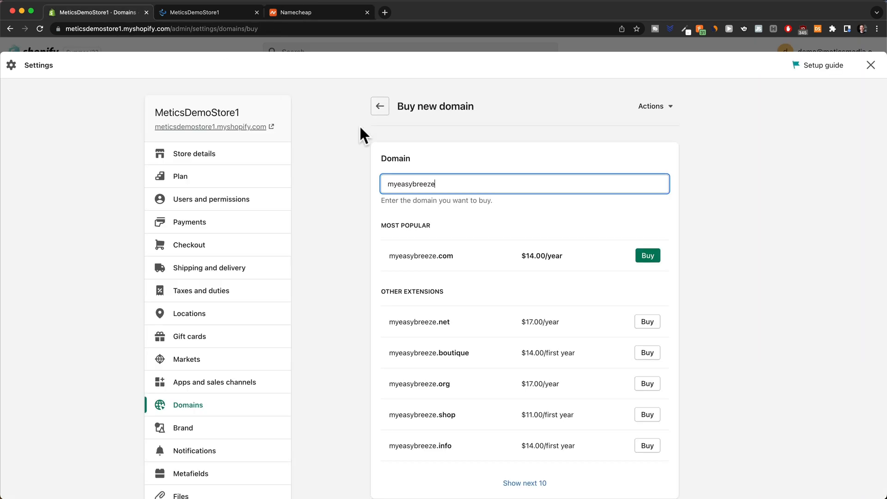
pyautogui.click(379, 108)
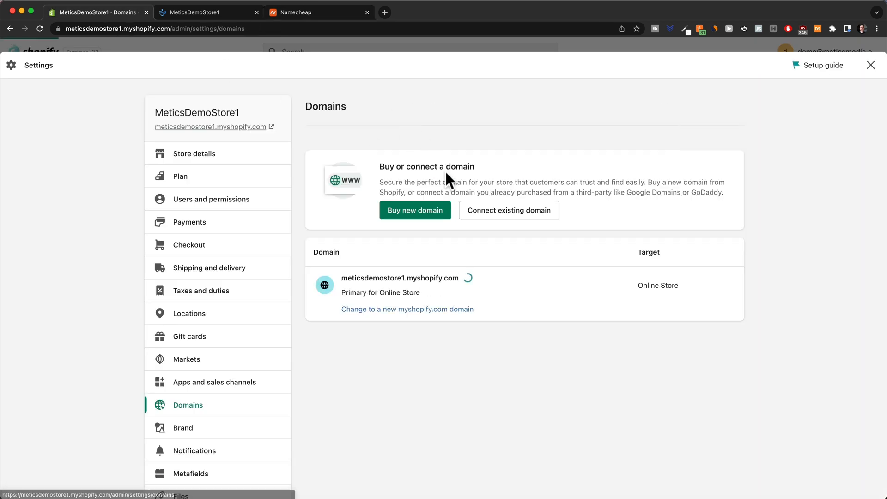
# Search new domains for 'myeasybreeze' and start buying myeasybreeze.com at $14.00/year.
pyautogui.click(511, 216)
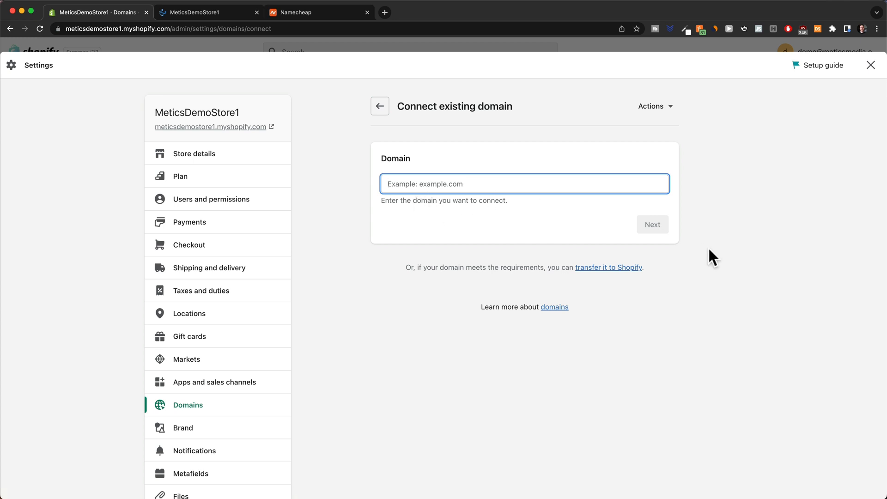
pyautogui.click(379, 107)
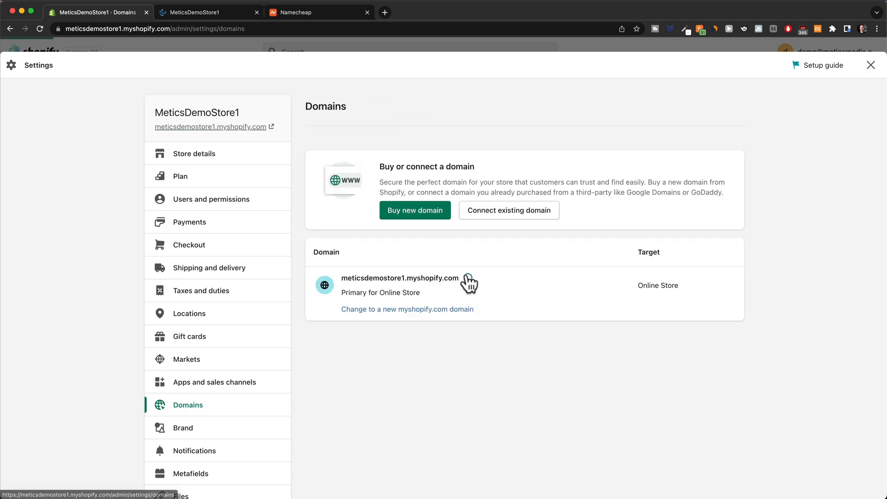
pyautogui.click(432, 210)
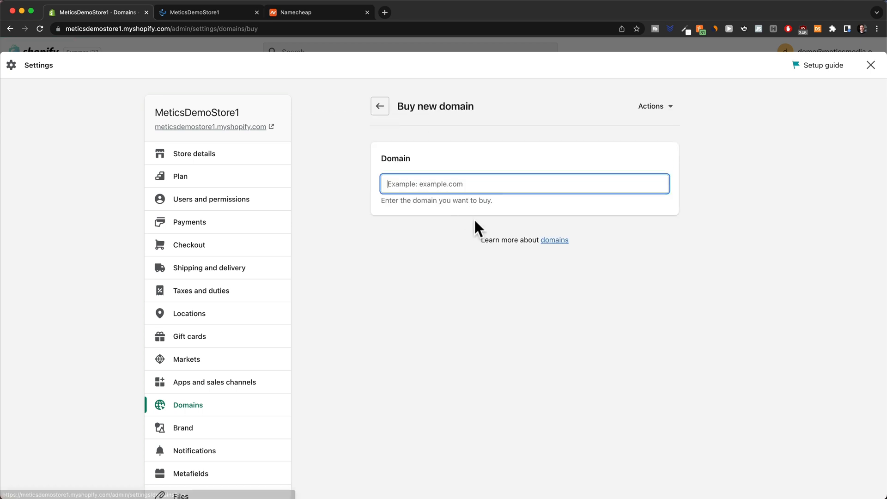
pyautogui.write('myeasybreeze')
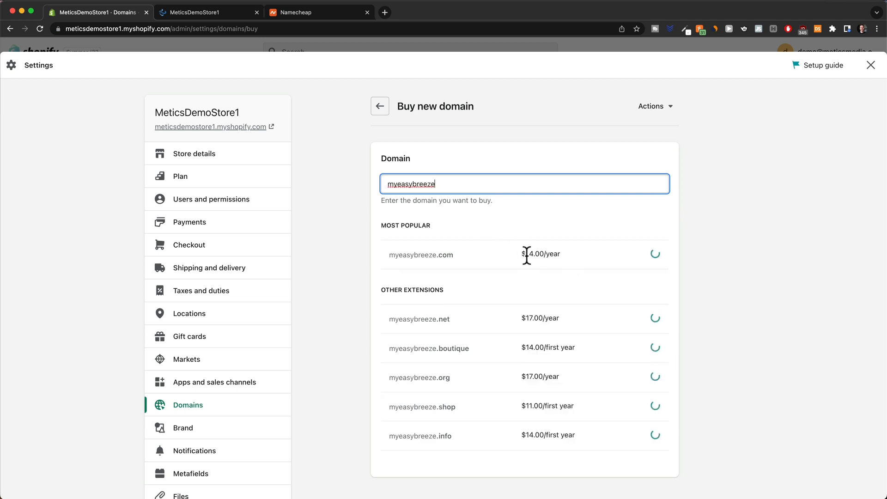
pyautogui.click(654, 257)
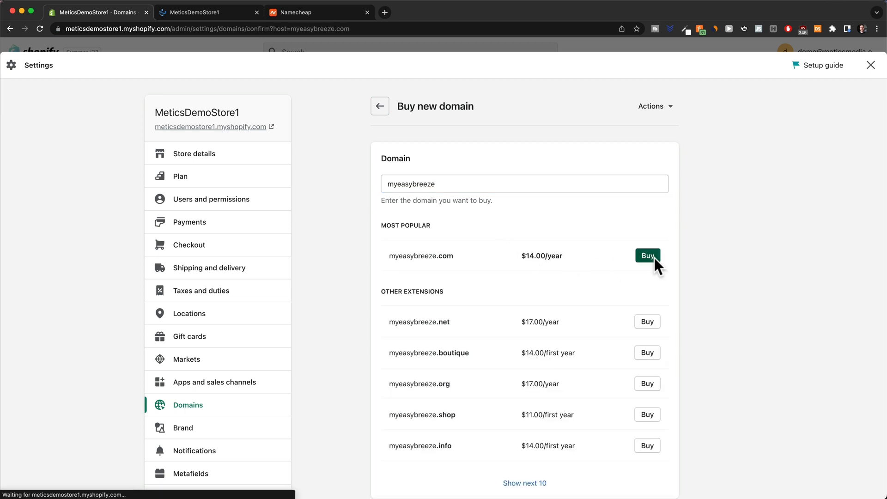
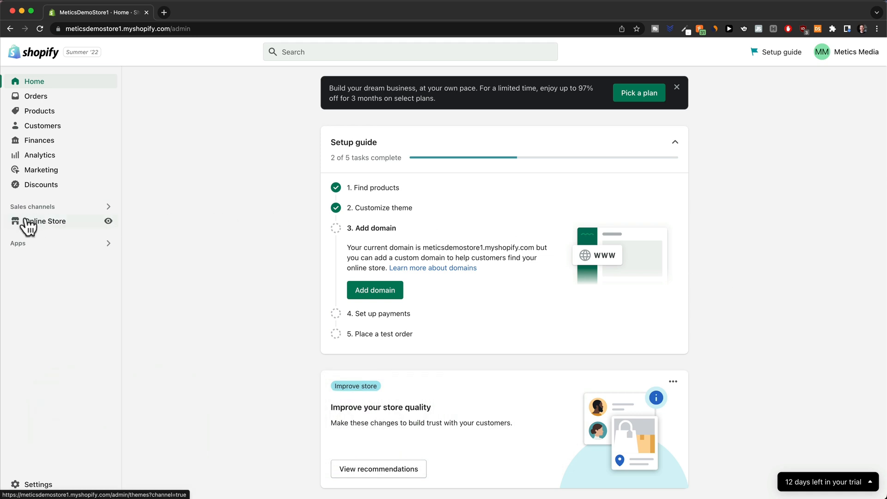
# Enter MyEasyBreeze™ as the homepage title in Online Store Preferences.
pyautogui.click(29, 223)
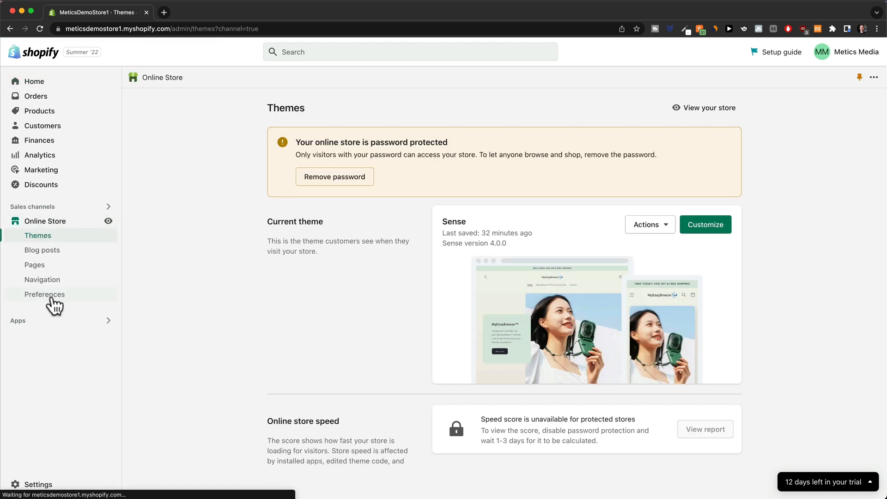
pyautogui.click(51, 299)
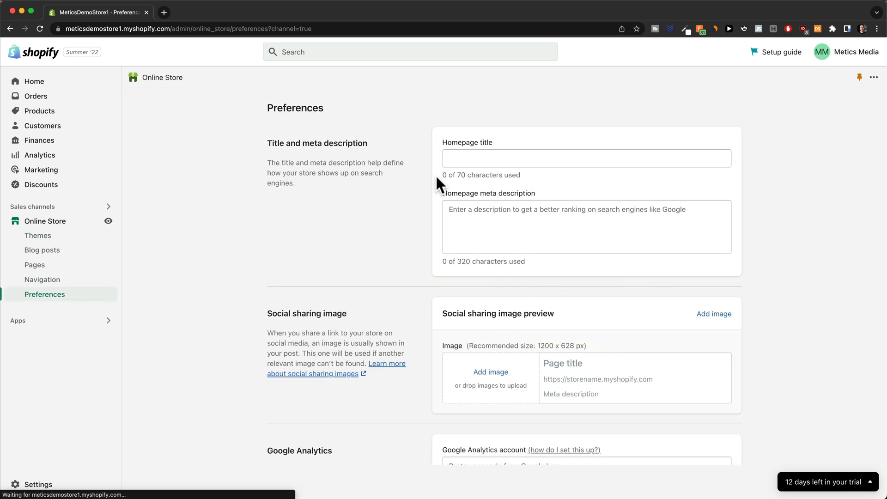
pyautogui.click(470, 159)
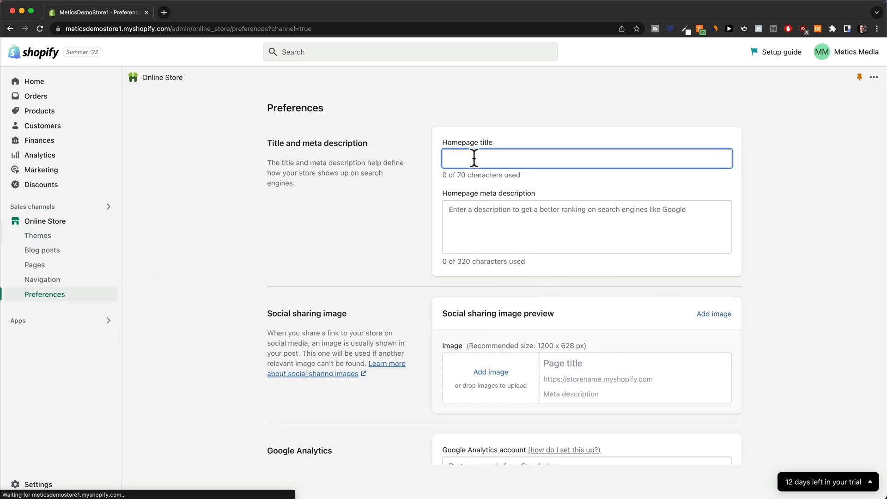
pyautogui.write('MyEasyBreeze™')
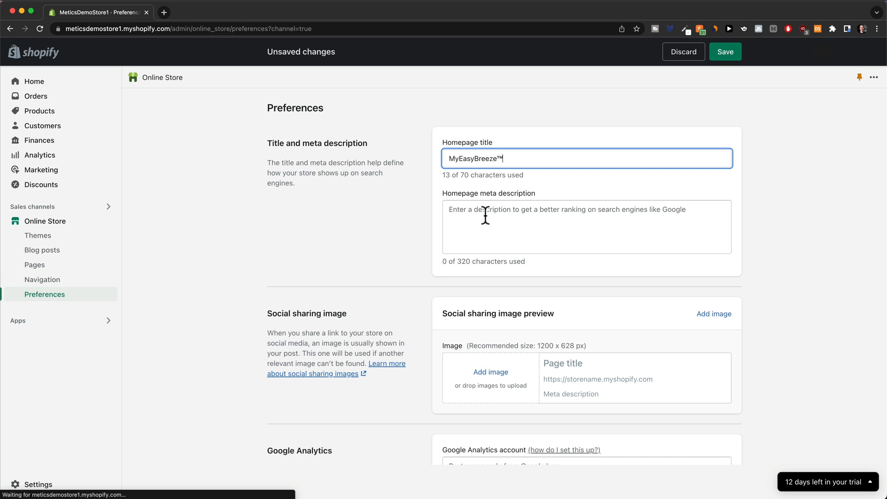
pyautogui.click(485, 215)
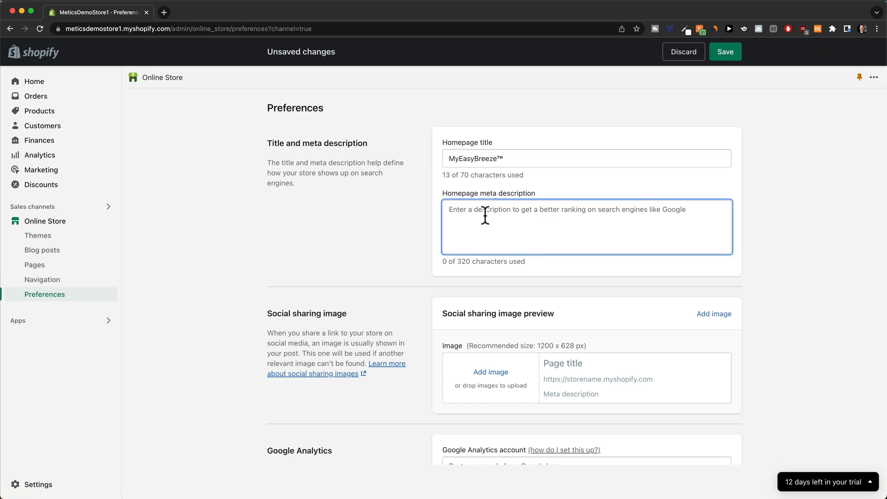
# Add lifestyle1.jpeg as the store's social sharing image.
pyautogui.scroll(-5, 376, 243)
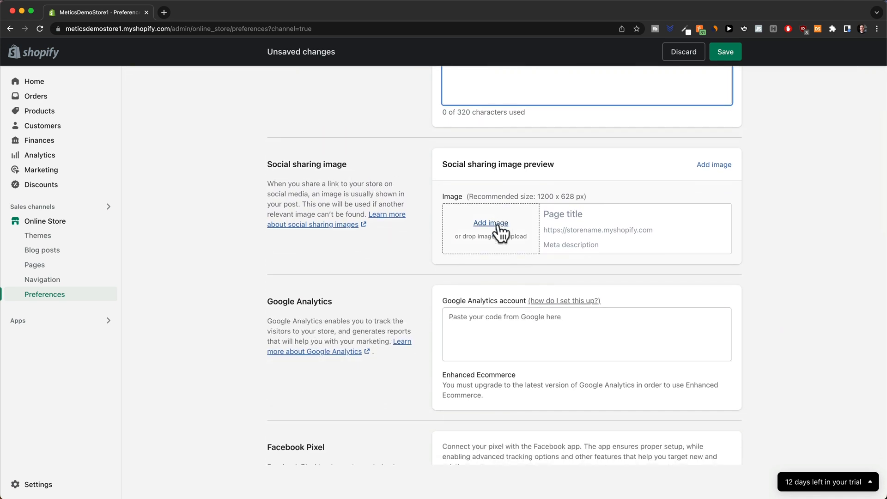
pyautogui.click(500, 231)
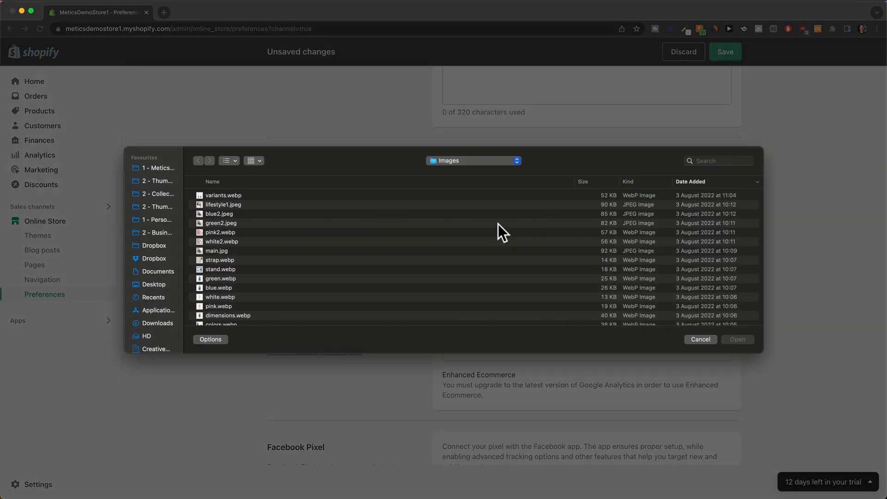
pyautogui.scroll(-3, 448, 214)
pyautogui.scroll(3, 415, 213)
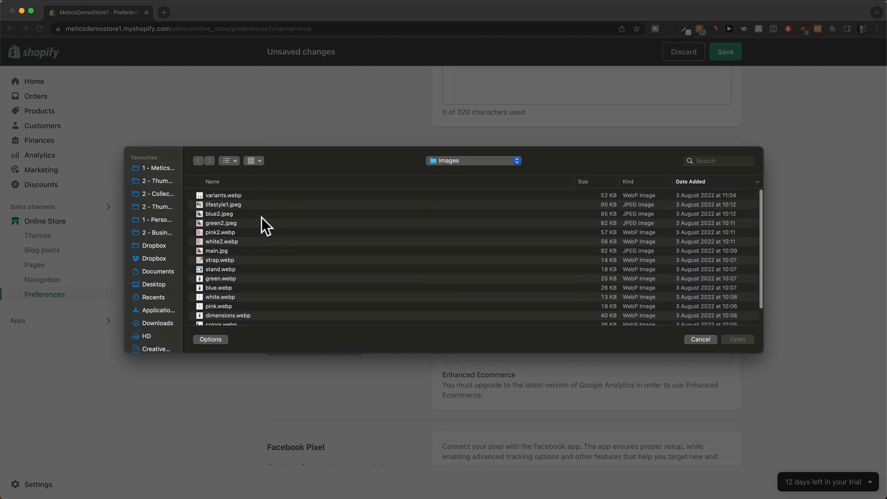
pyautogui.click(229, 203)
pyautogui.click(736, 339)
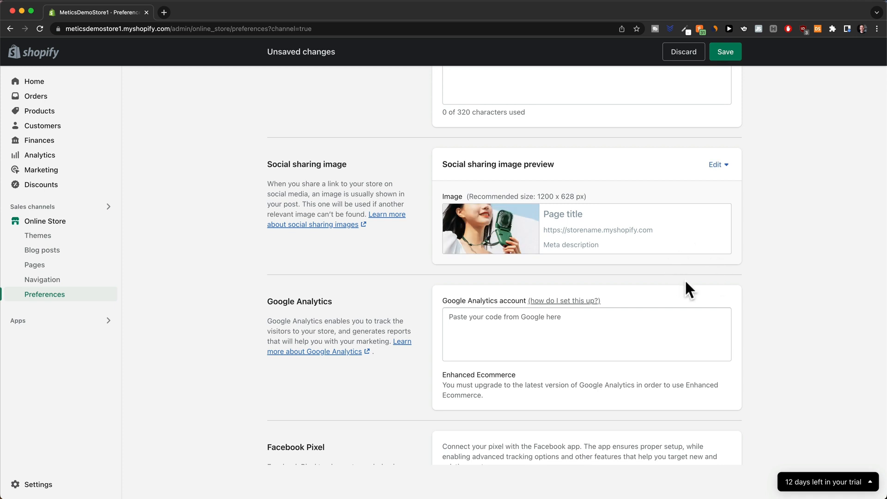
pyautogui.scroll(-2, 685, 288)
pyautogui.scroll(-5, 686, 286)
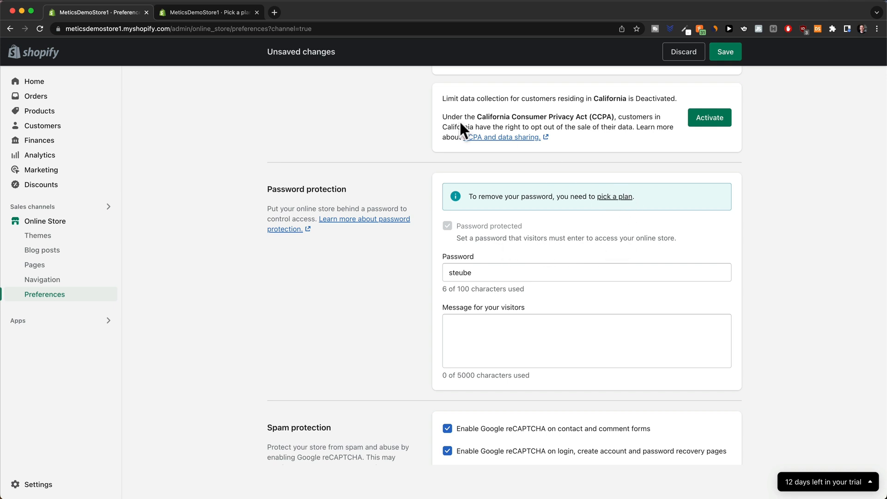
# Subscribe to Basic Shopify with monthly billing and the 97%-off first three months.
pyautogui.click(199, 14)
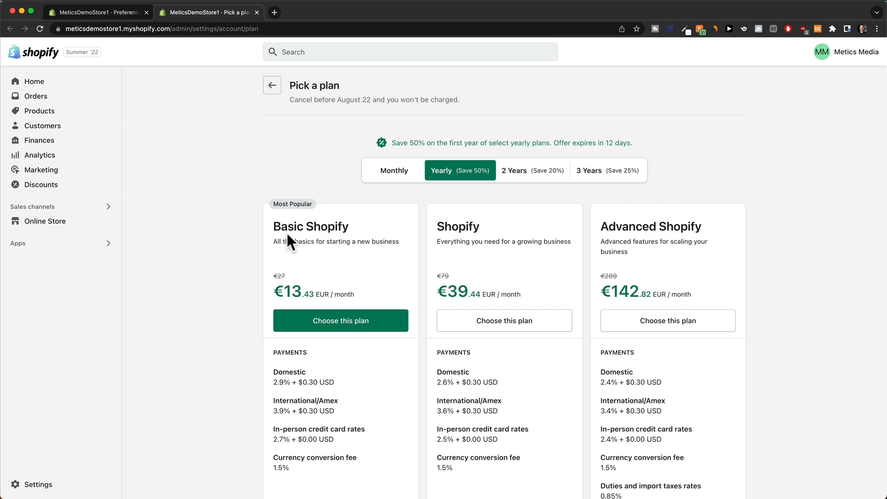
pyautogui.scroll(-3, 293, 234)
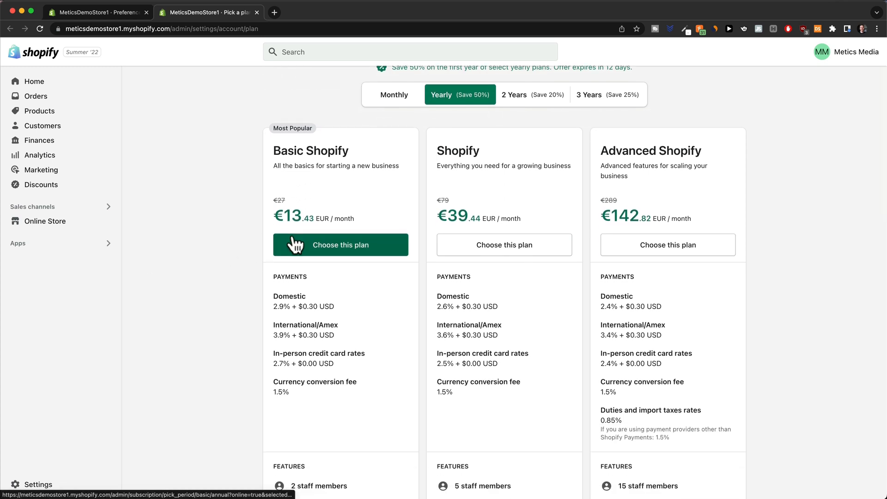
pyautogui.scroll(1, 293, 244)
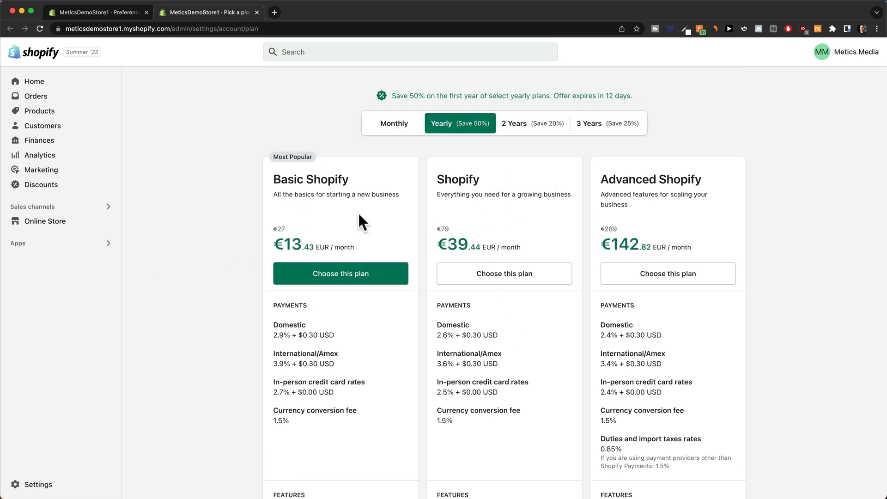
pyautogui.click(388, 134)
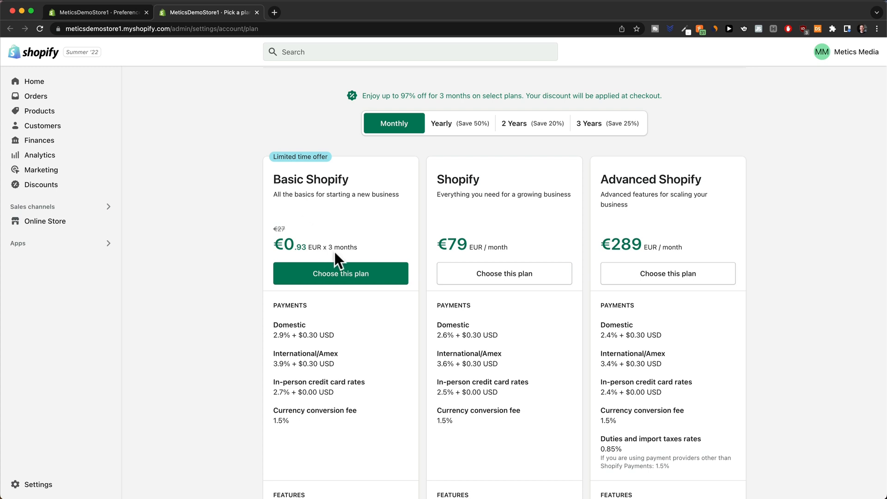
pyautogui.click(344, 280)
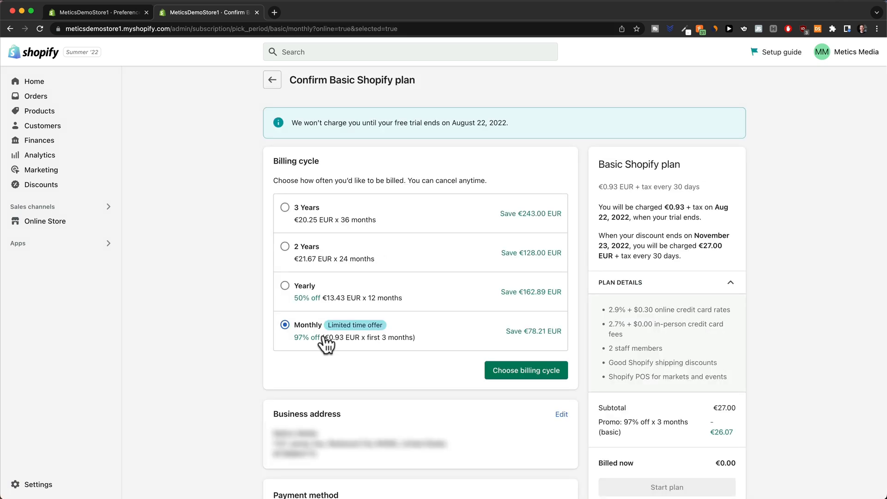
pyautogui.click(522, 372)
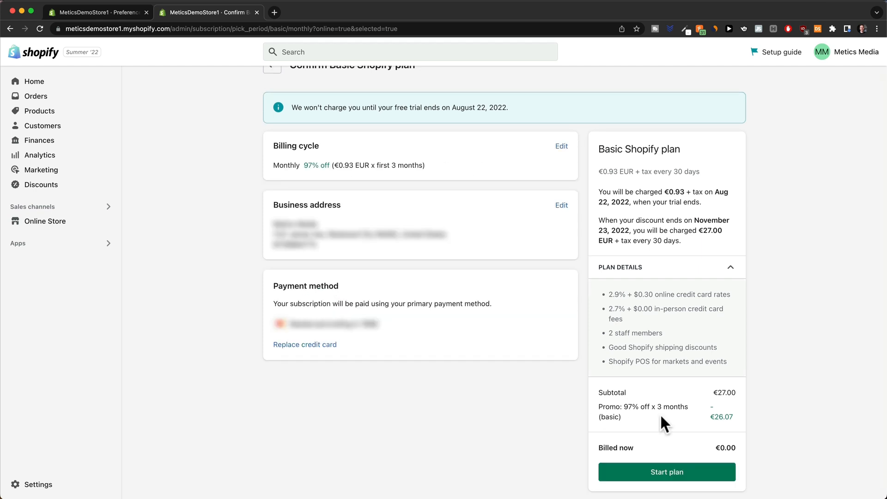
pyautogui.click(669, 473)
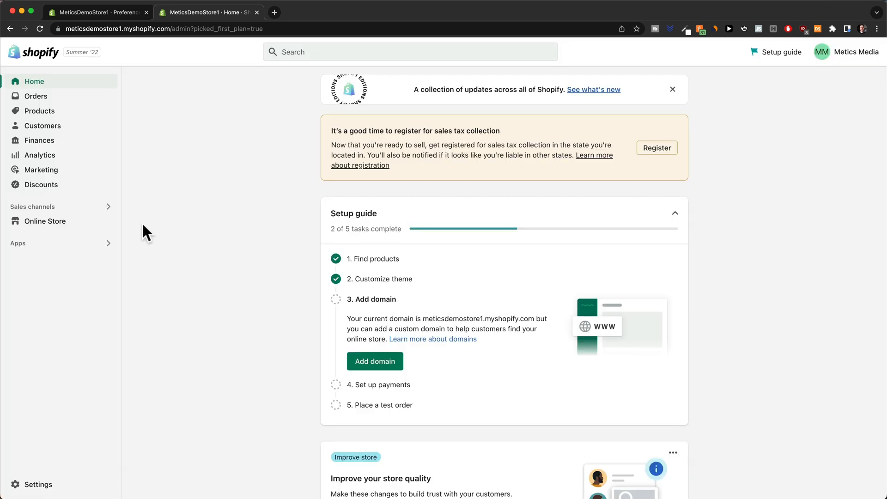
# Uncheck Password protected in Online Store Preferences and save the preferences.
pyautogui.click(59, 223)
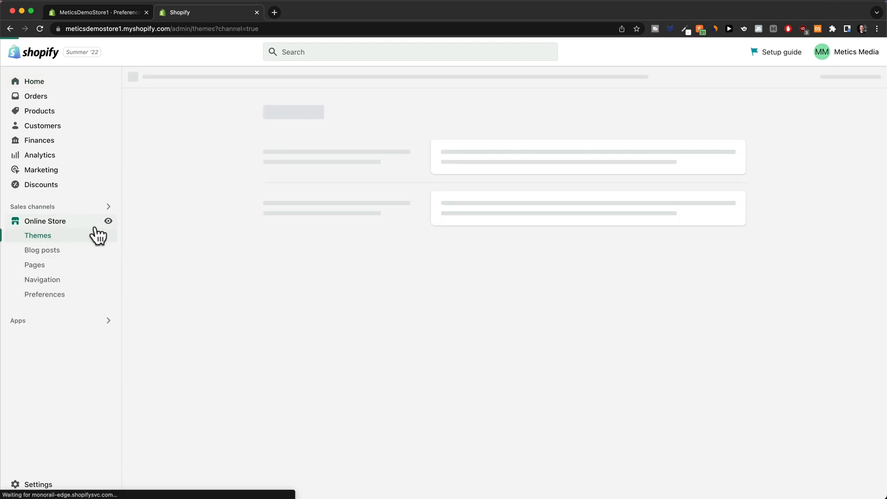
pyautogui.click(57, 301)
pyautogui.scroll(-10, 340, 326)
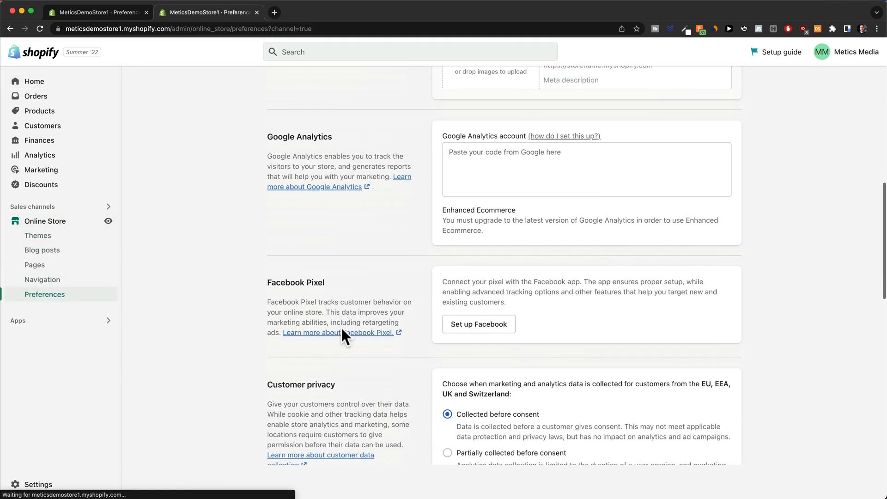
pyautogui.scroll(-12, 342, 329)
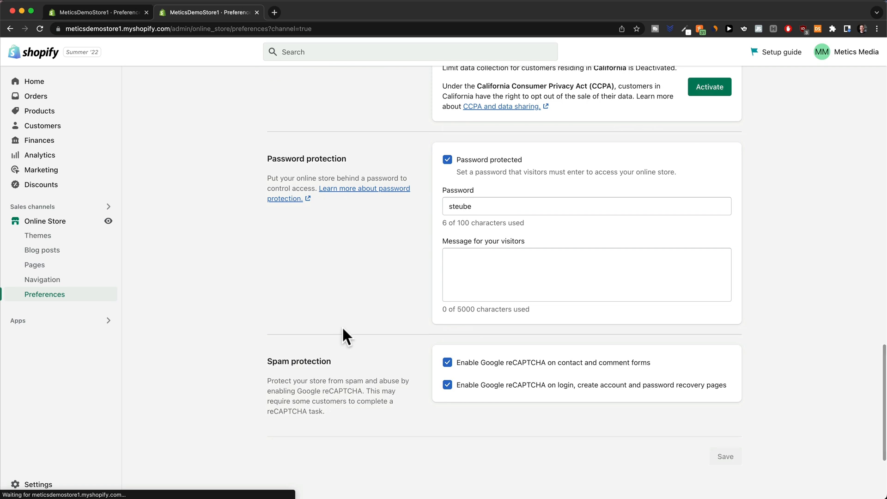
pyautogui.click(447, 160)
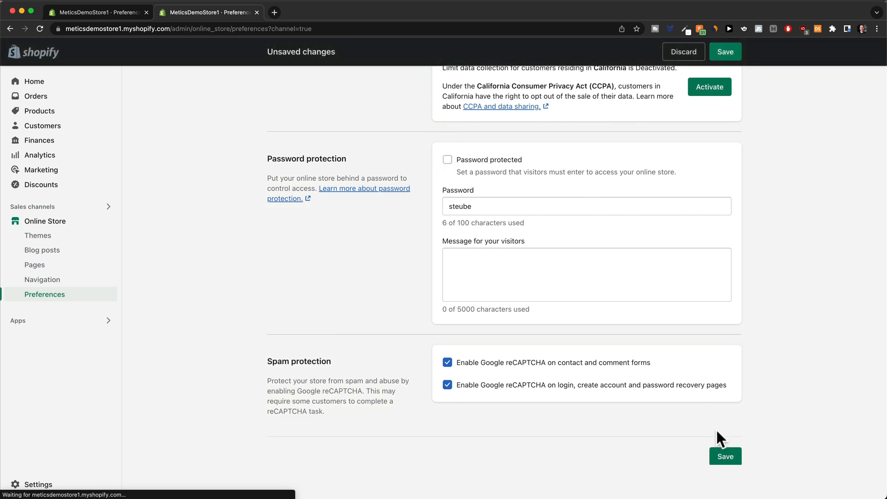
pyautogui.click(723, 455)
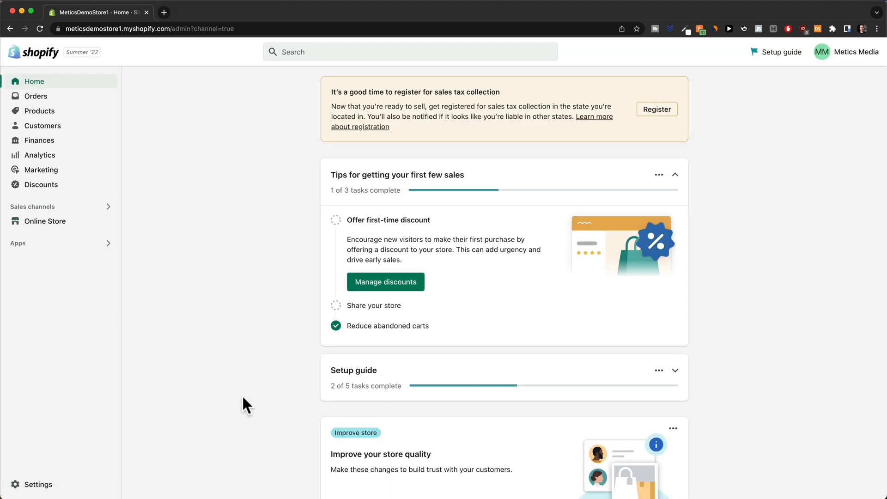
# Change the store name in Store details basic information to MyEasyBreeze and save.
pyautogui.click(19, 486)
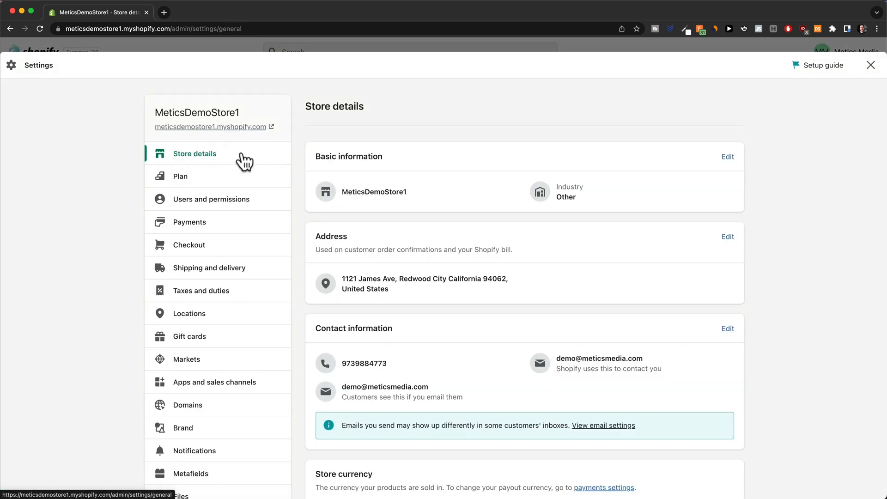
pyautogui.click(728, 158)
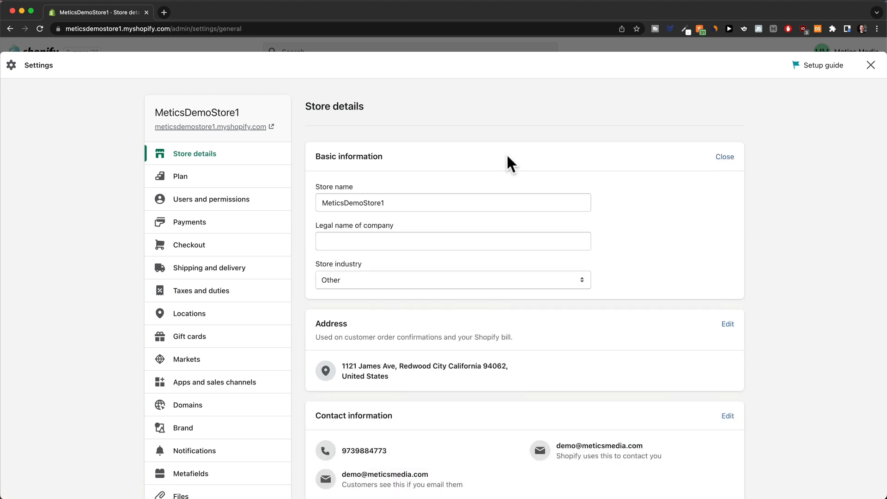
pyautogui.doubleClick(428, 200)
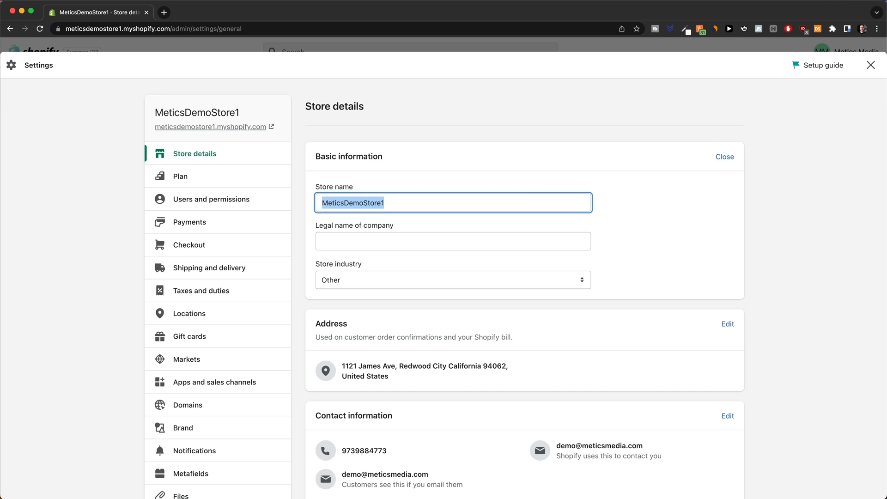
pyautogui.write('MyEasy')
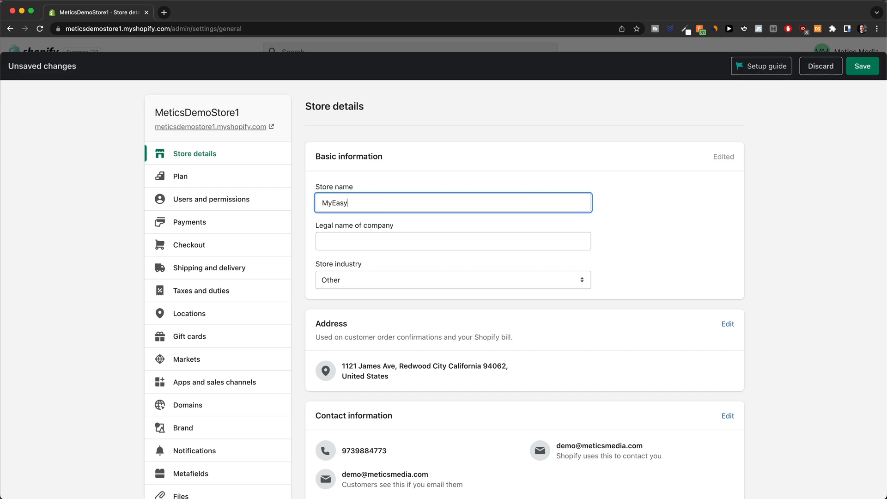
pyautogui.write('Breeze')
pyautogui.click(858, 69)
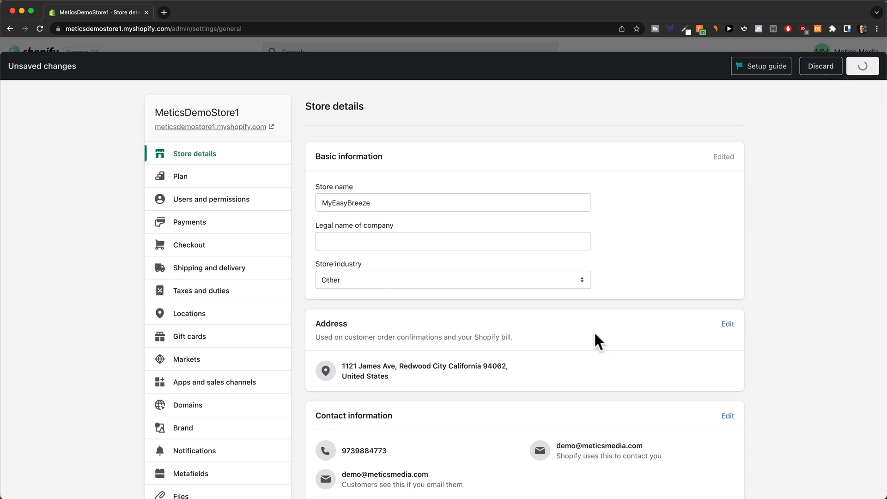
pyautogui.scroll(-5, 624, 284)
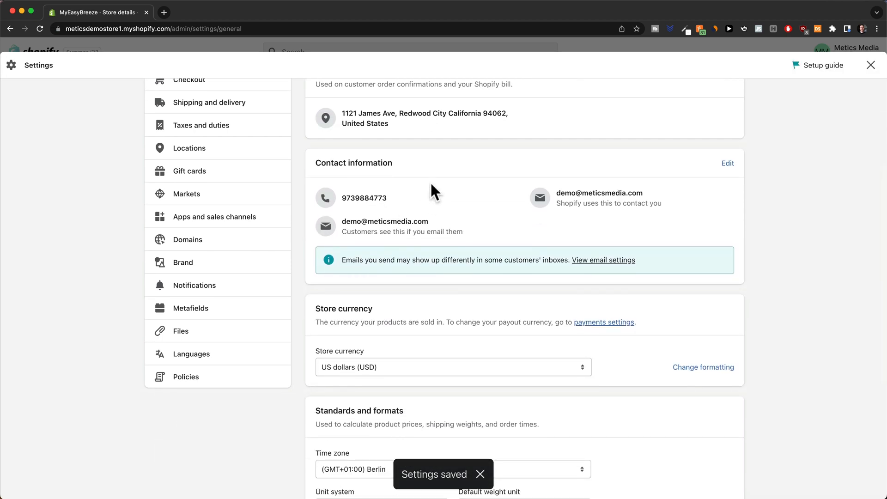
pyautogui.scroll(-5, 386, 176)
pyautogui.scroll(2, 393, 199)
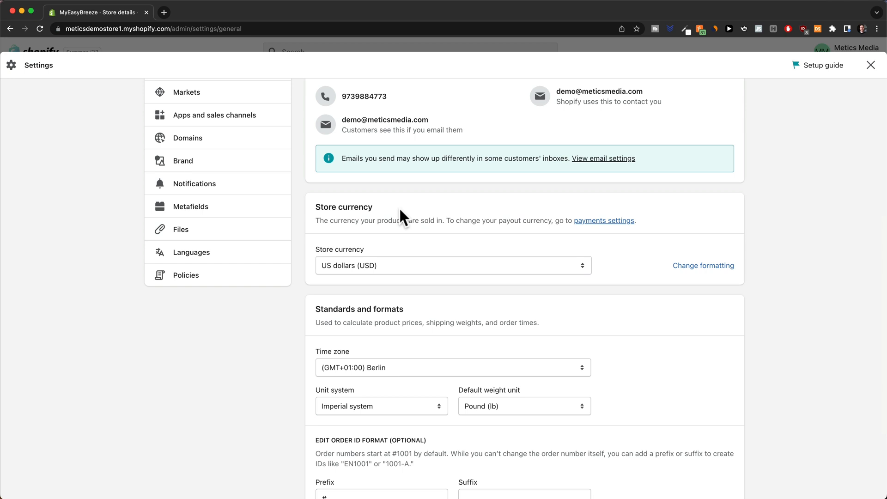
pyautogui.scroll(6, 398, 207)
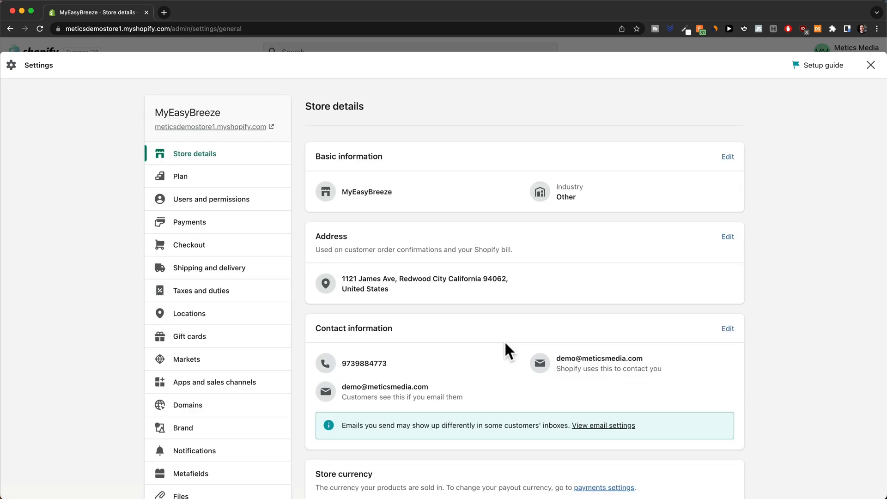
# Delete the Domestic and Rest of the World zones from the General shipping profile.
pyautogui.click(219, 276)
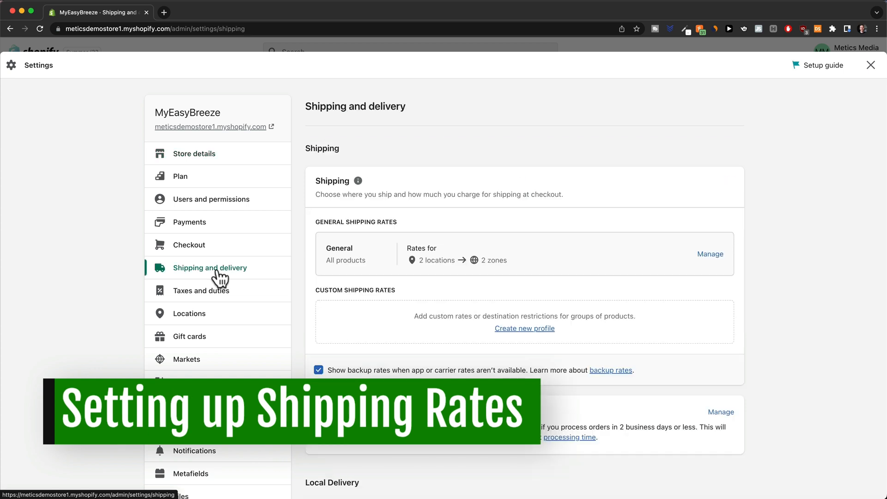
pyautogui.click(710, 254)
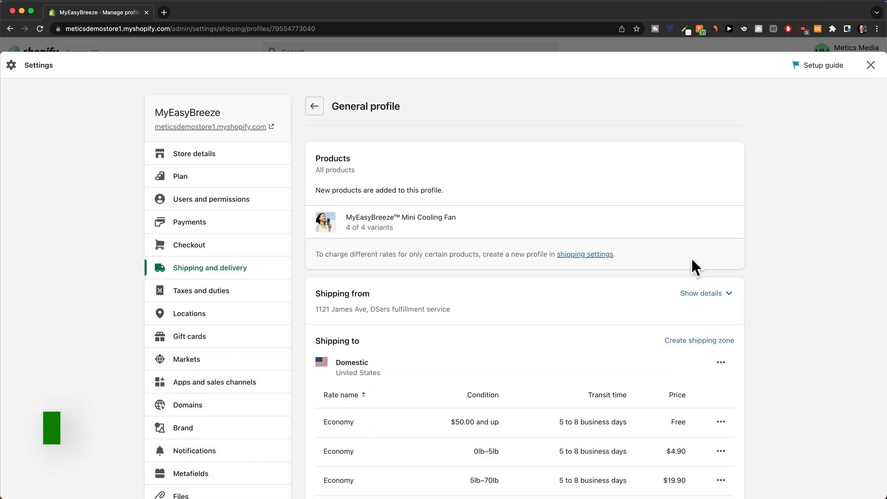
pyautogui.scroll(-6, 692, 255)
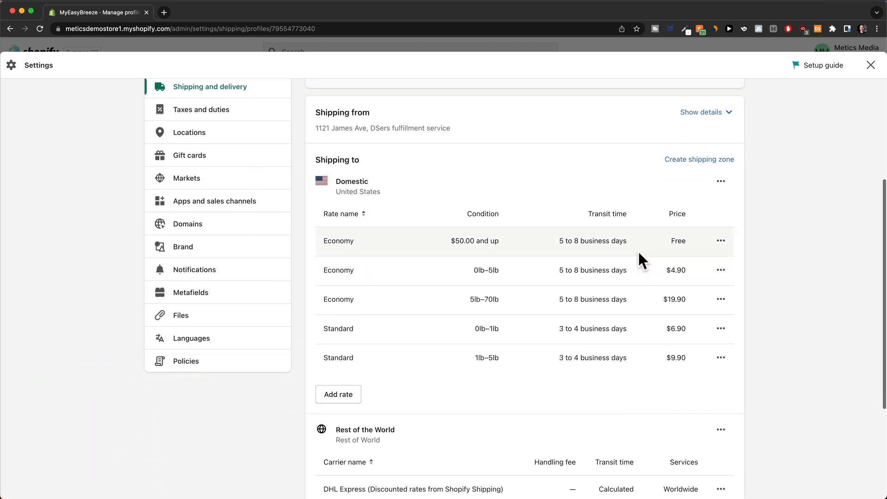
pyautogui.scroll(2, 637, 262)
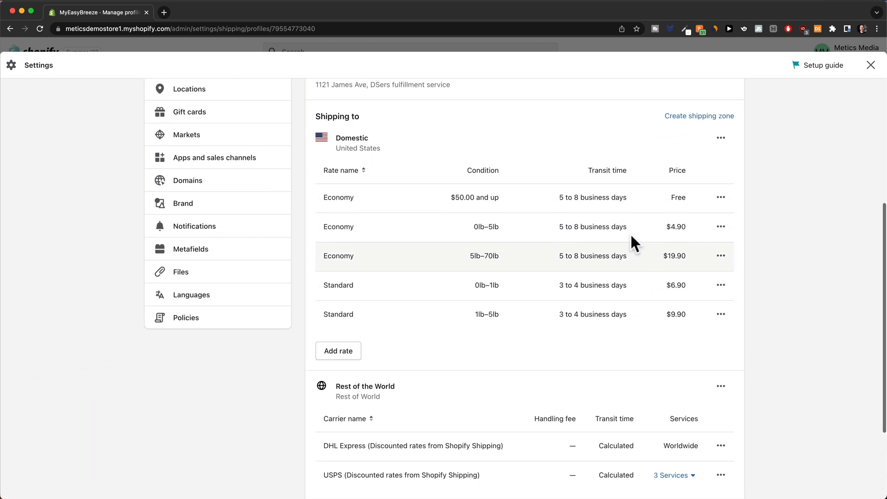
pyautogui.scroll(-3, 501, 396)
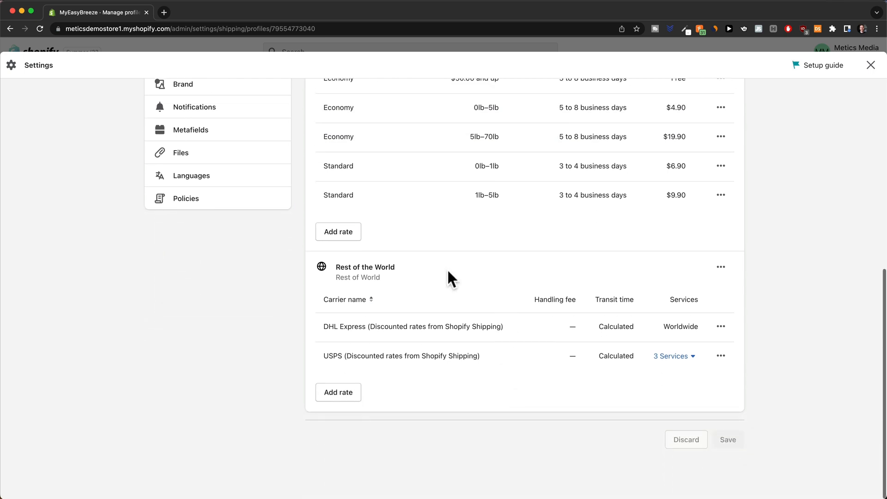
pyautogui.scroll(3, 517, 309)
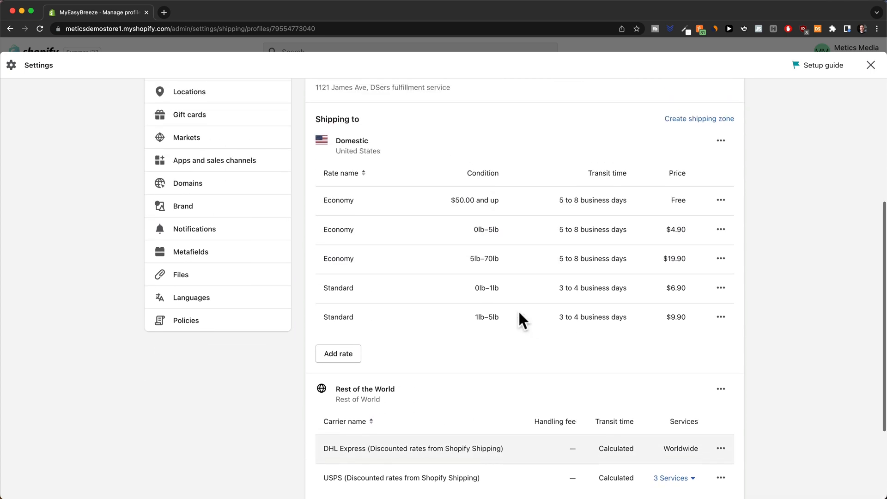
pyautogui.scroll(1, 727, 285)
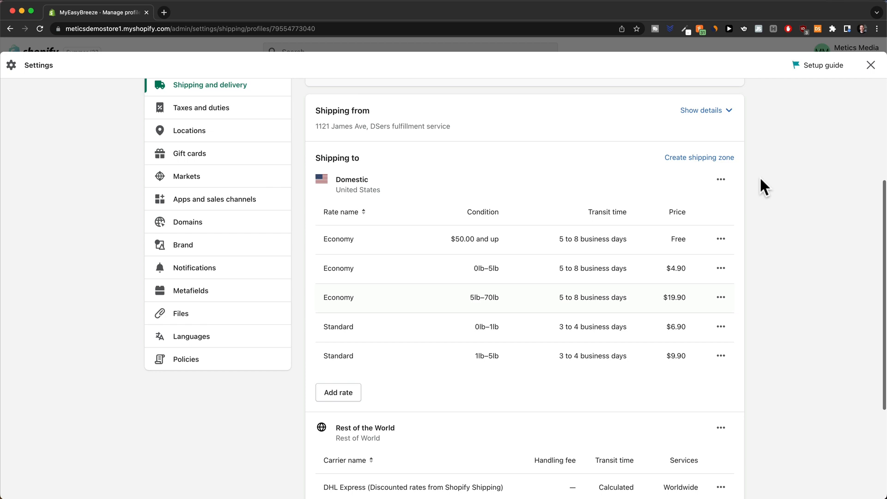
pyautogui.click(721, 180)
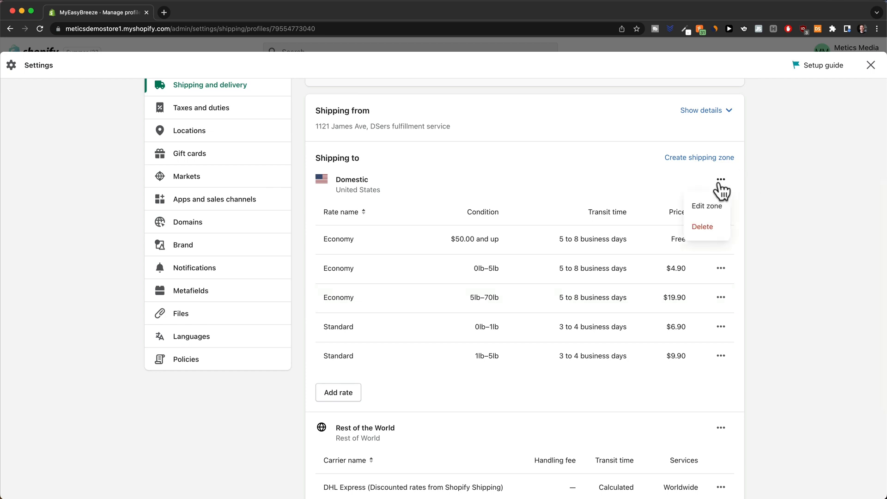
pyautogui.click(707, 227)
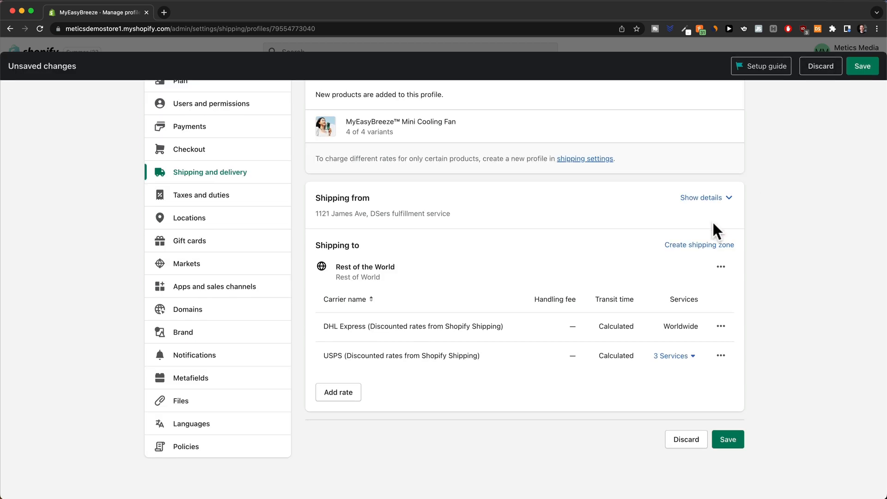
pyautogui.click(722, 268)
pyautogui.click(707, 313)
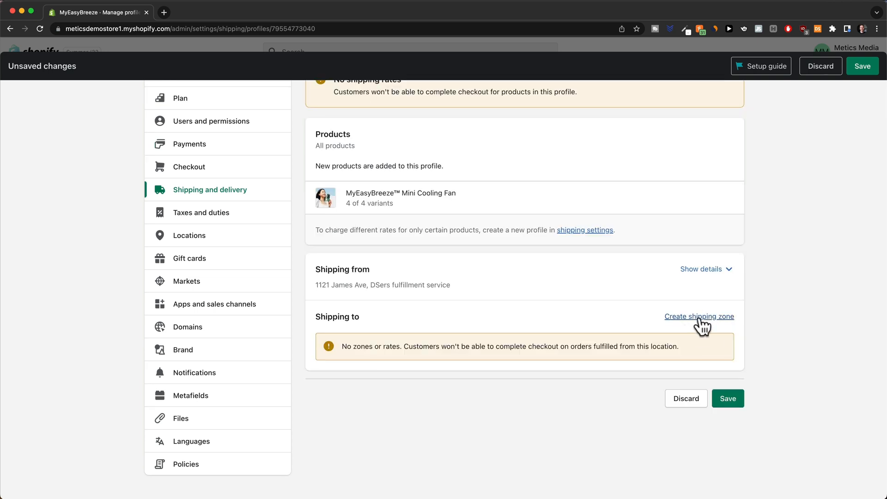
# Create a shipping zone named US covering the United States.
pyautogui.click(700, 318)
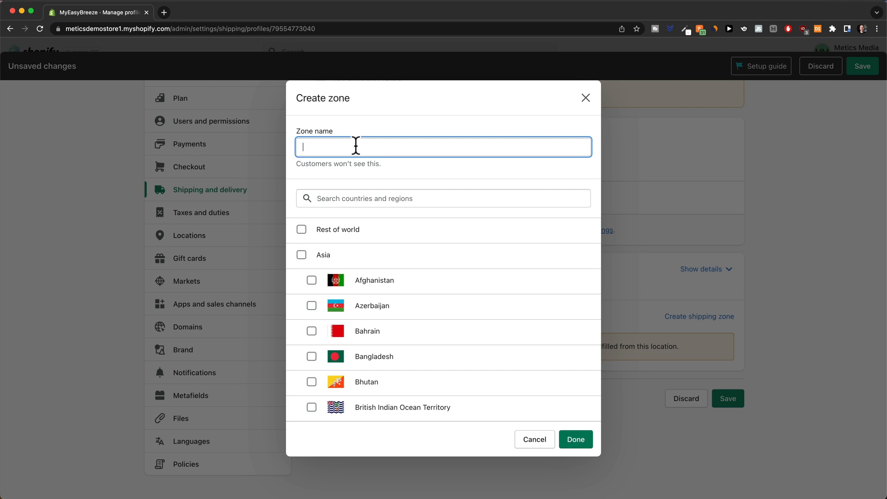
pyautogui.write('US')
pyautogui.click(349, 199)
pyautogui.write('unit')
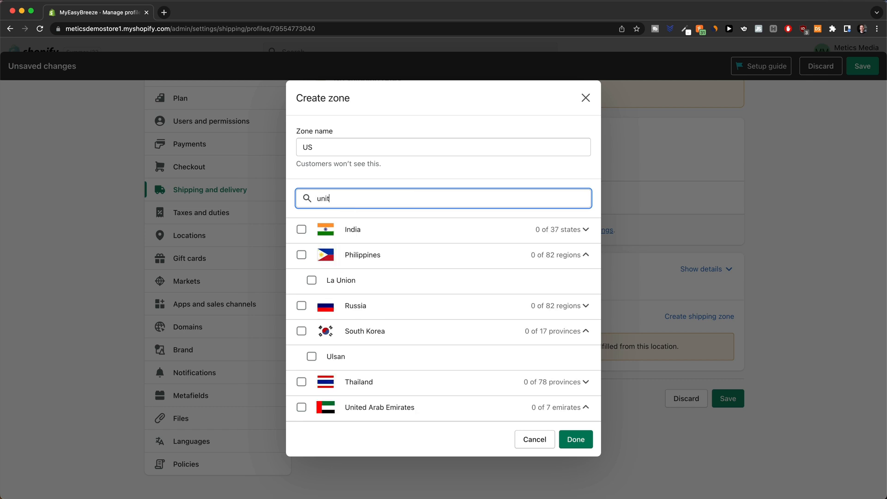
pyautogui.write('ed stat')
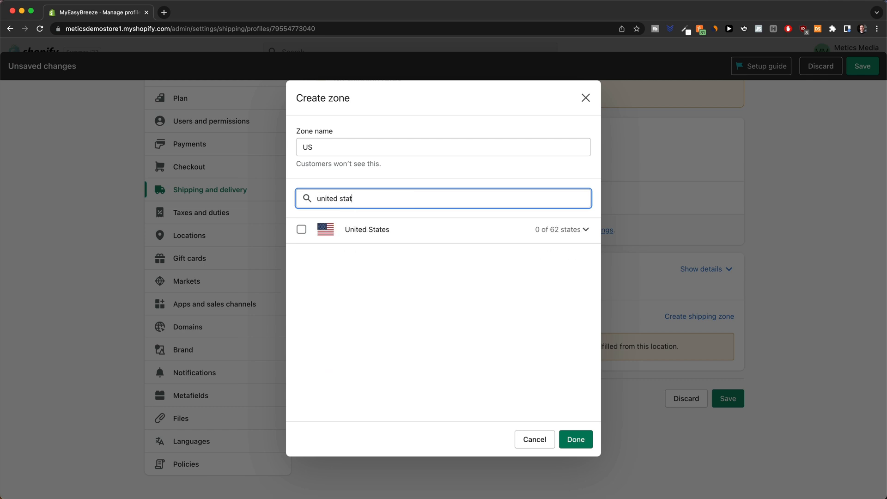
pyautogui.click(302, 229)
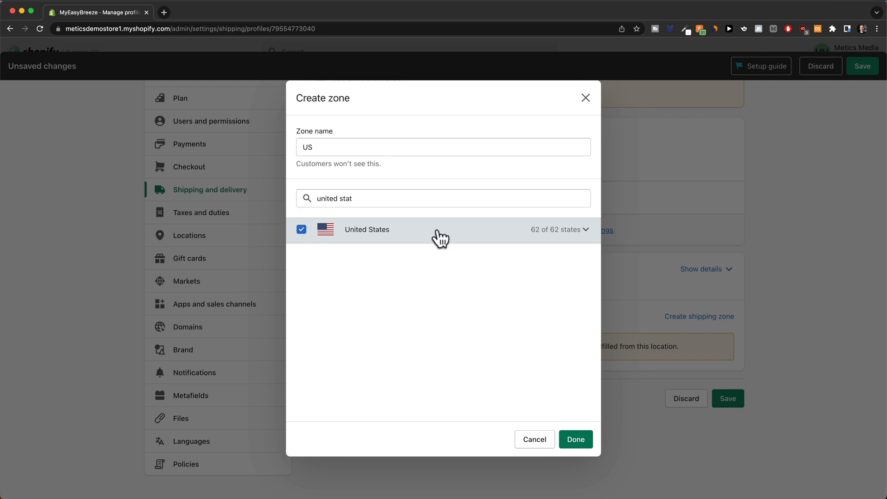
pyautogui.click(571, 439)
pyautogui.scroll(-3, 525, 340)
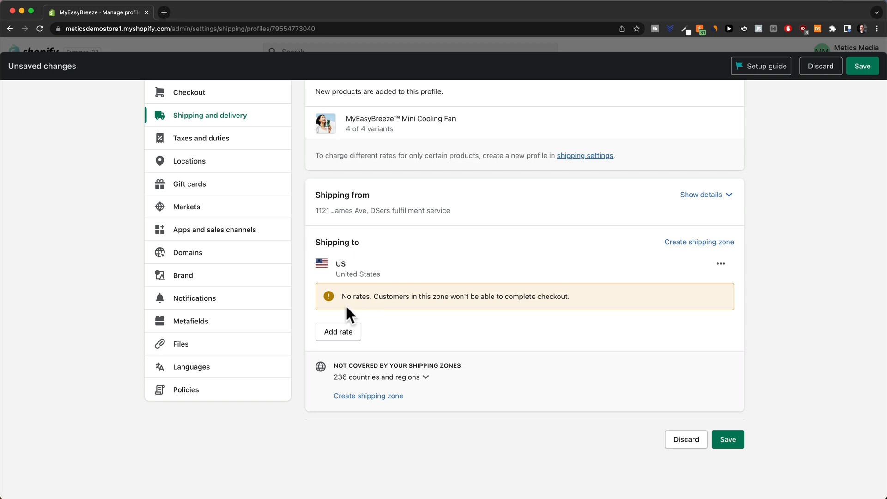
pyautogui.click(342, 335)
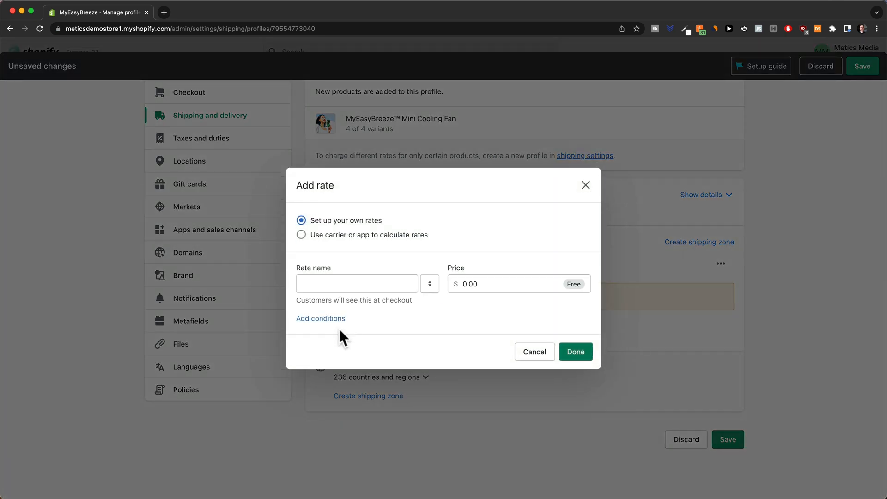
# Add a Free Shipping rate at no cost to the US zone.
pyautogui.click(342, 283)
pyautogui.write('Free Sh')
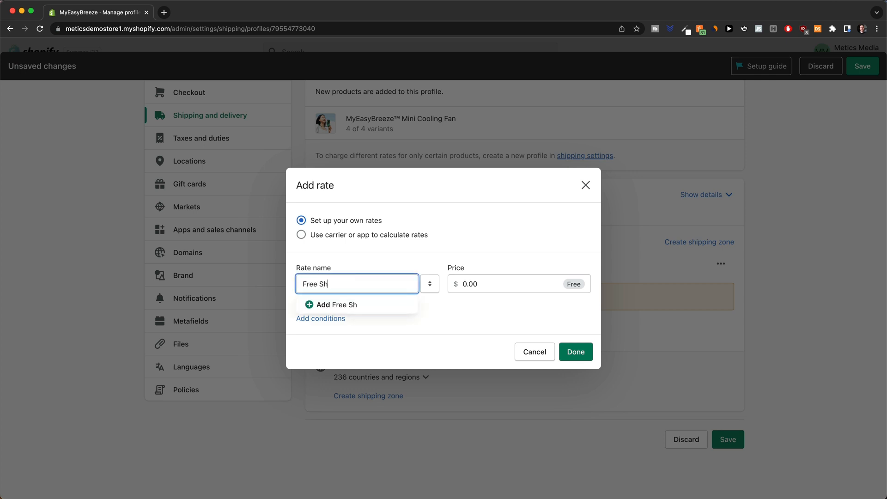
pyautogui.write('ipping')
pyautogui.click(458, 298)
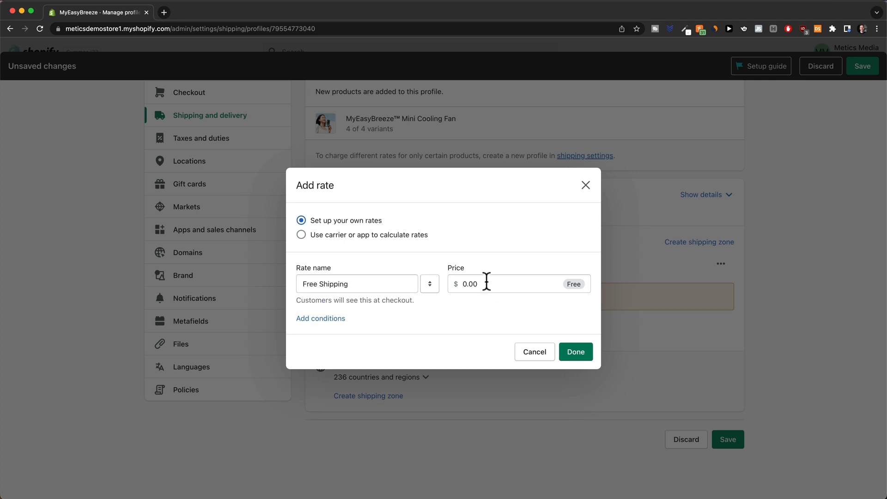
pyautogui.click(574, 354)
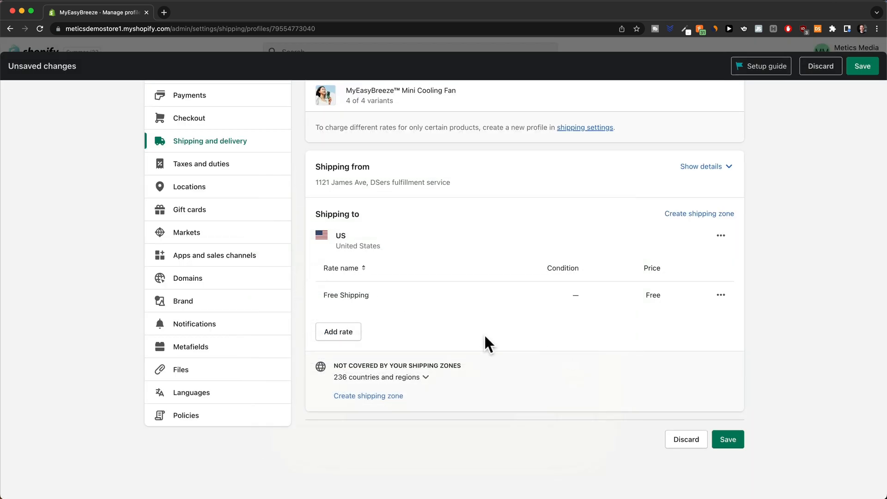
# Add an Express Shipping rate priced at $8.00 to the US zone.
pyautogui.click(347, 341)
pyautogui.click(339, 284)
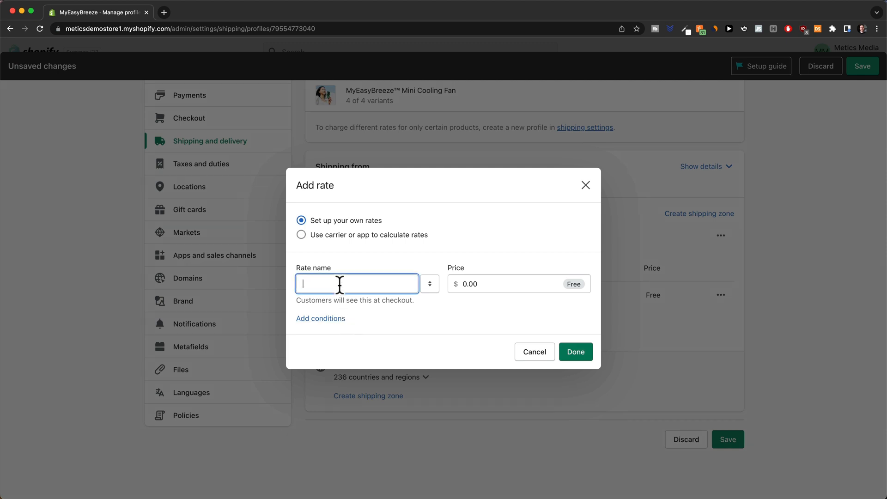
pyautogui.write('Exp')
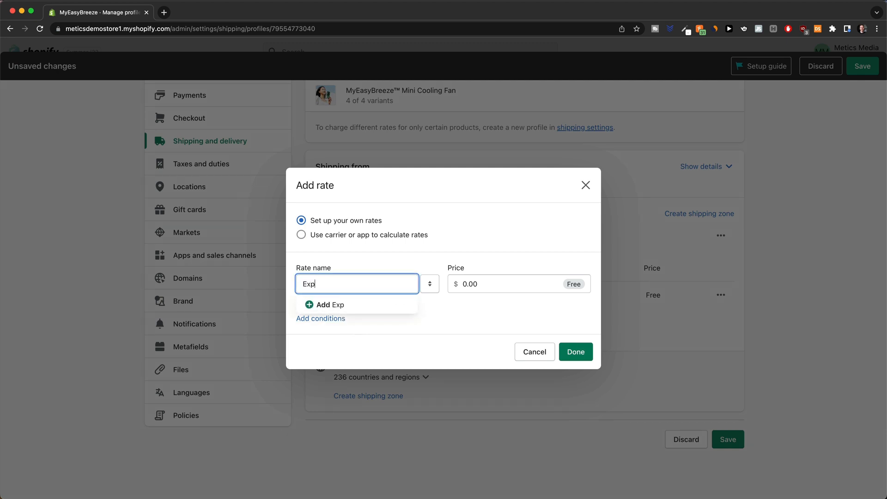
pyautogui.write('ress Shipping')
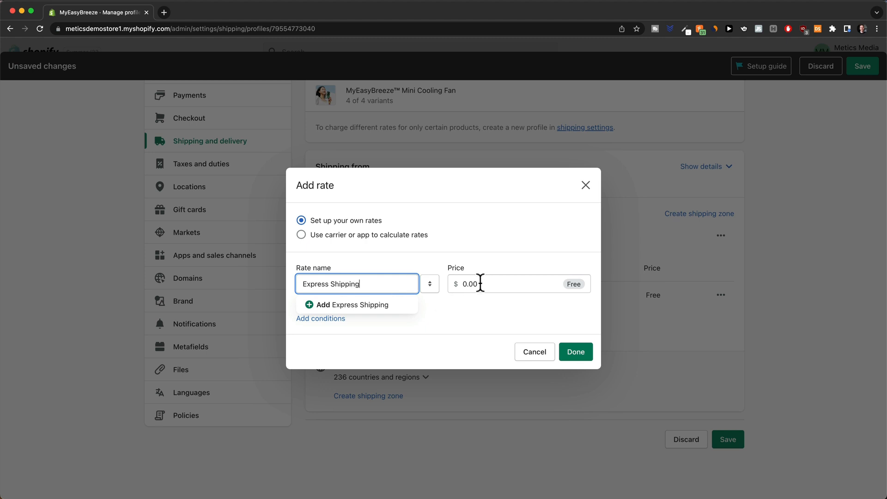
pyautogui.moveTo(481, 283); pyautogui.dragTo(461, 284)
pyautogui.write('8')
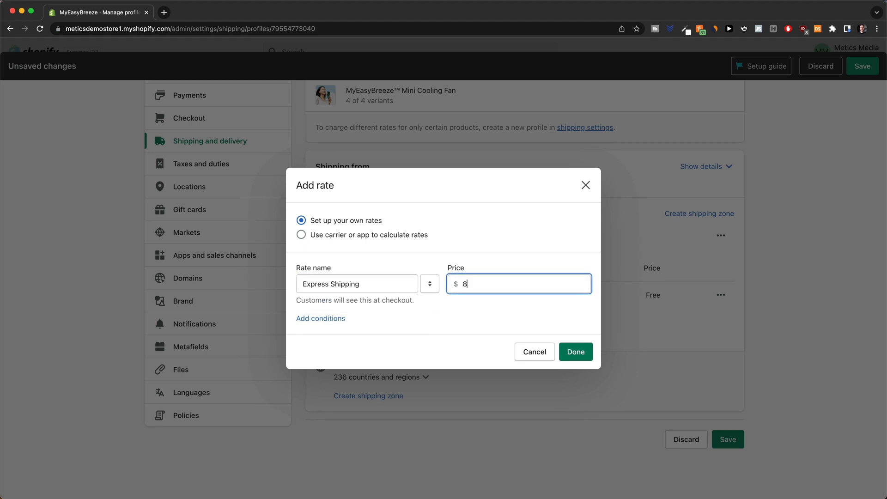
pyautogui.click(445, 318)
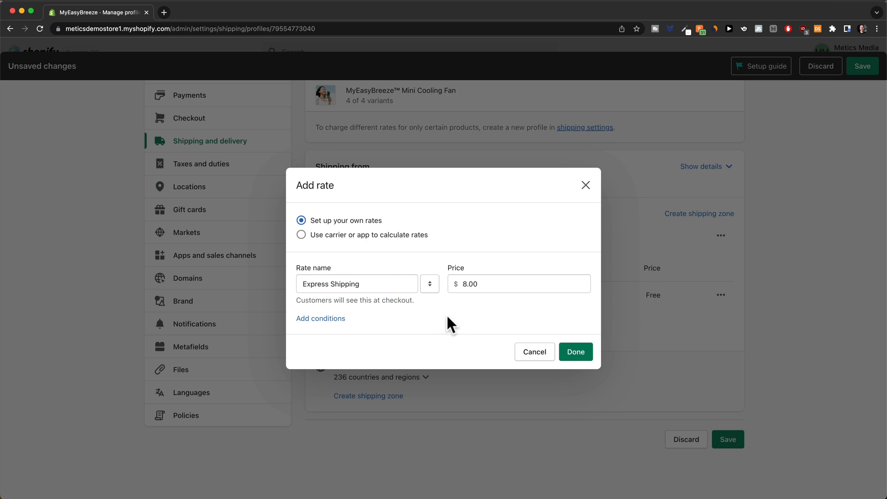
pyautogui.click(566, 353)
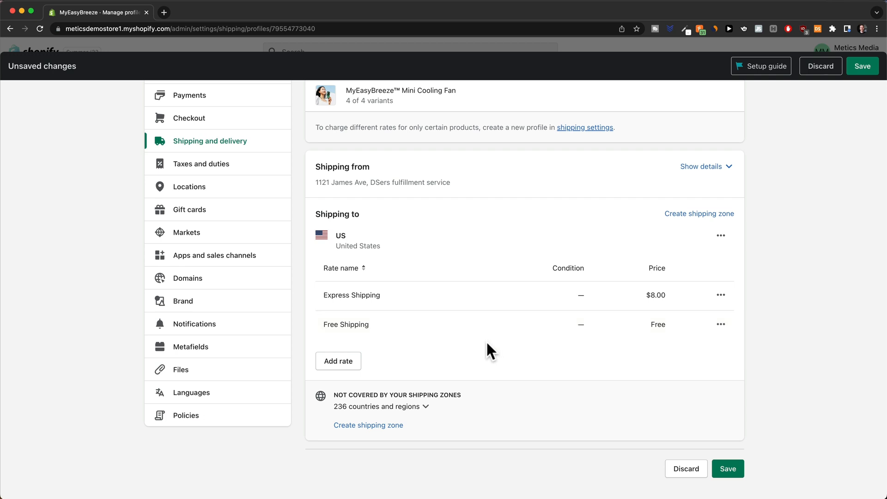
# Create a second shipping zone covering the Rest of world.
pyautogui.click(700, 213)
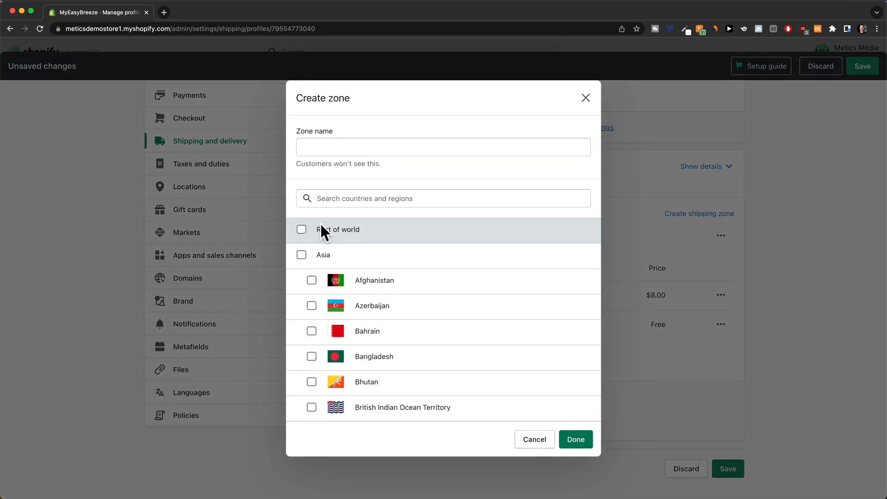
pyautogui.click(302, 230)
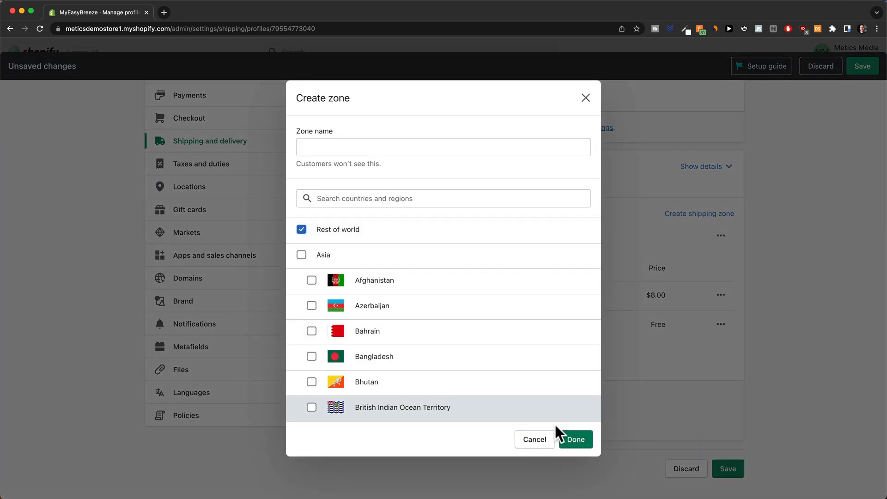
pyautogui.click(575, 436)
pyautogui.scroll(-3, 365, 395)
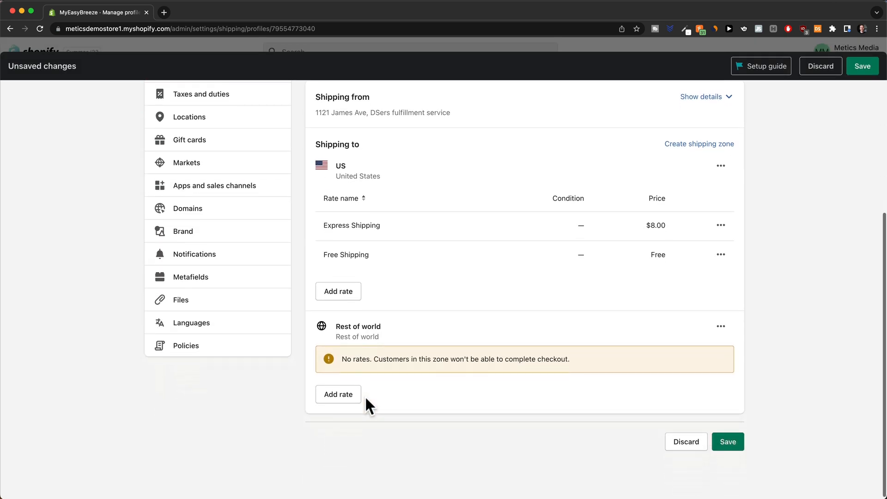
pyautogui.click(345, 395)
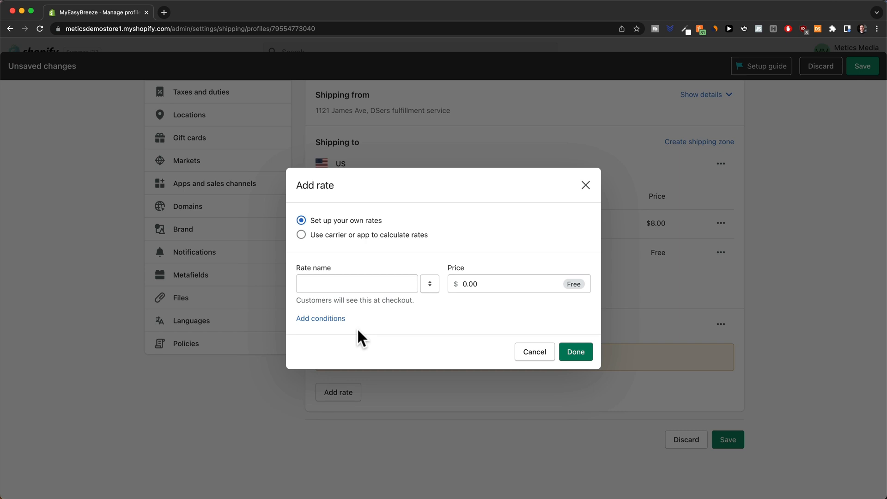
# Add an International Shipping rate at $10.00 and save the shipping profile.
pyautogui.click(324, 287)
pyautogui.write('Inter')
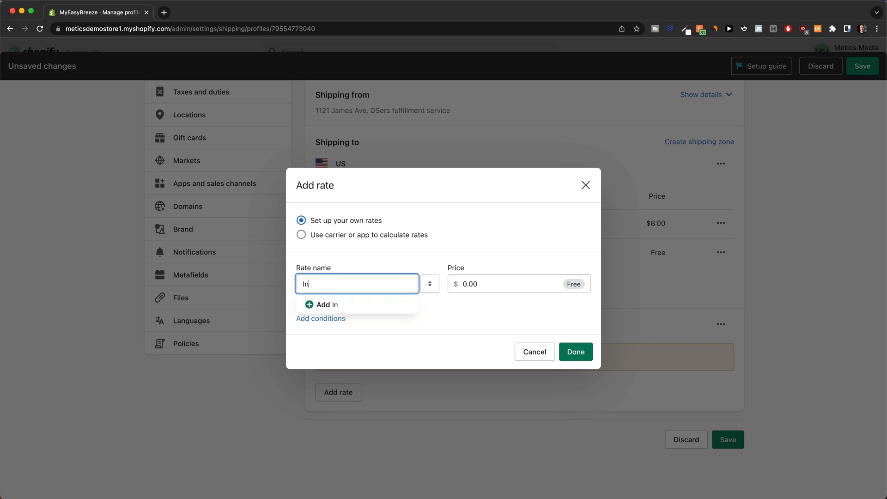
pyautogui.write('ional Shipping')
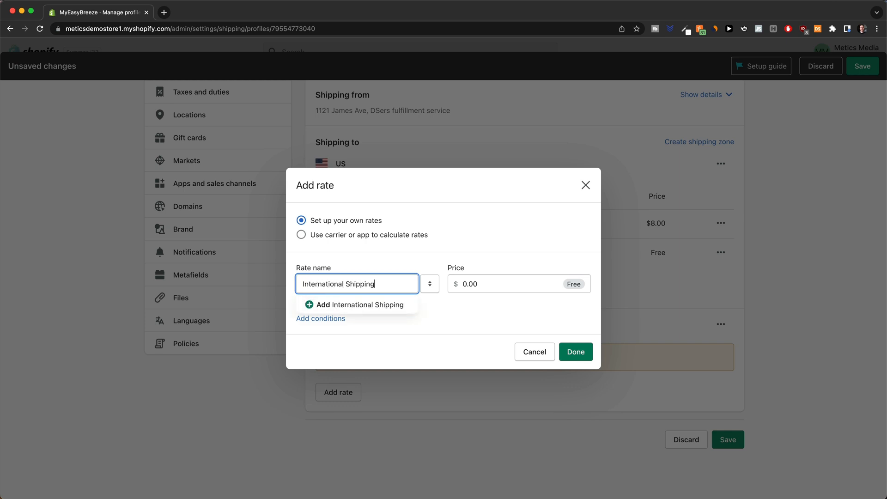
pyautogui.click(468, 283)
pyautogui.write('10')
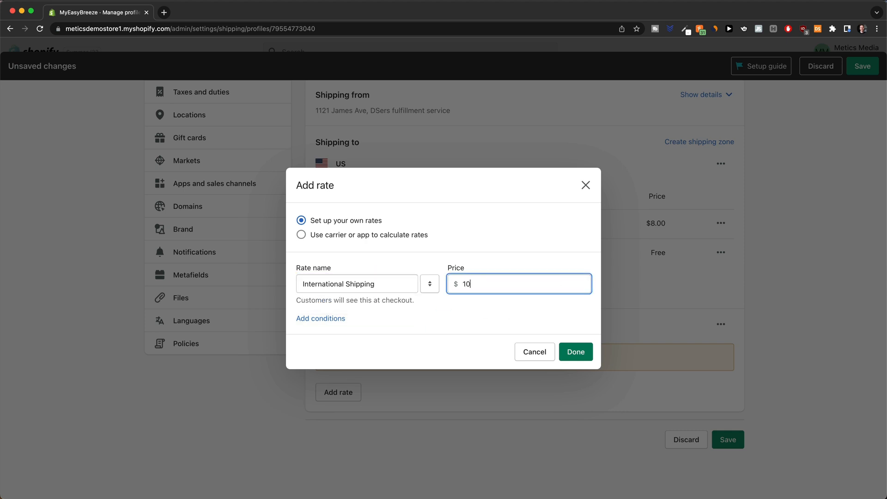
pyautogui.click(440, 325)
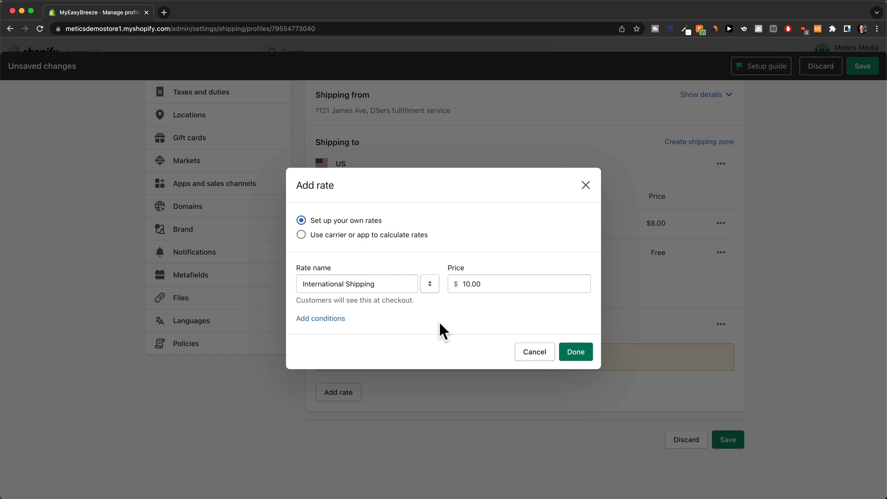
pyautogui.click(574, 354)
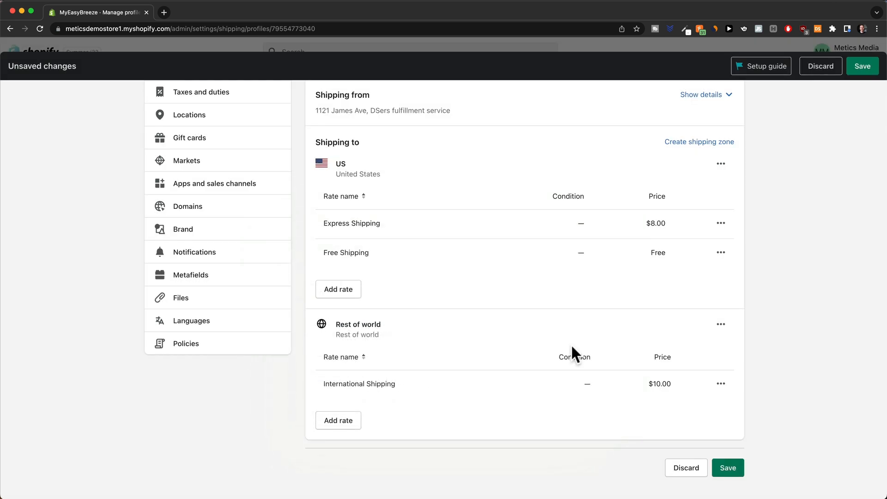
pyautogui.click(735, 467)
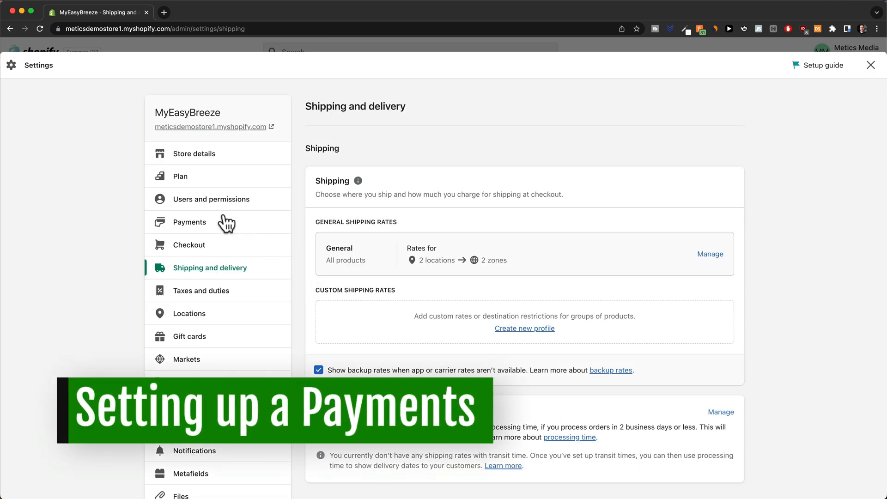
# Review the Shopify Payments account setup form, then go back to the Payments overview.
pyautogui.click(185, 225)
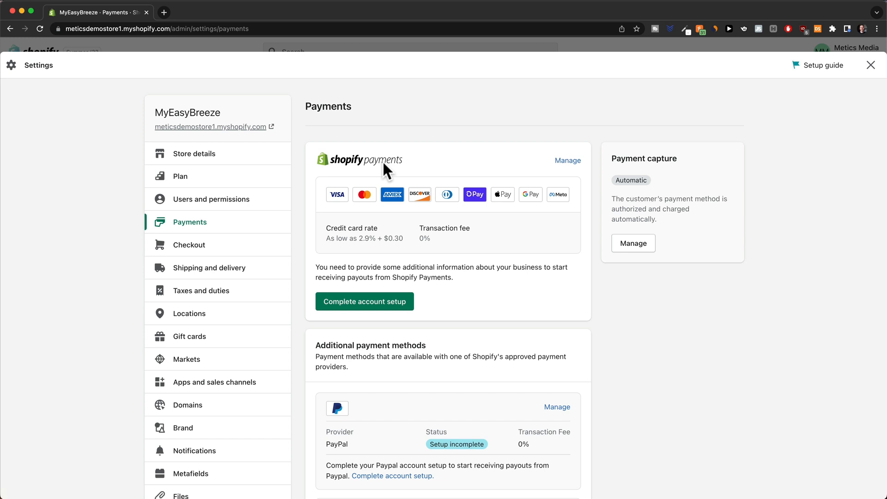
pyautogui.click(350, 299)
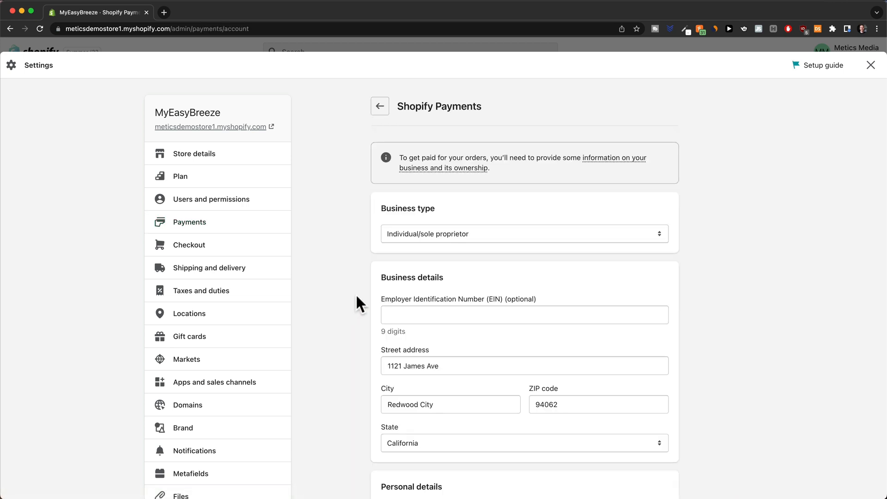
pyautogui.scroll(-5, 356, 296)
pyautogui.scroll(-11, 356, 295)
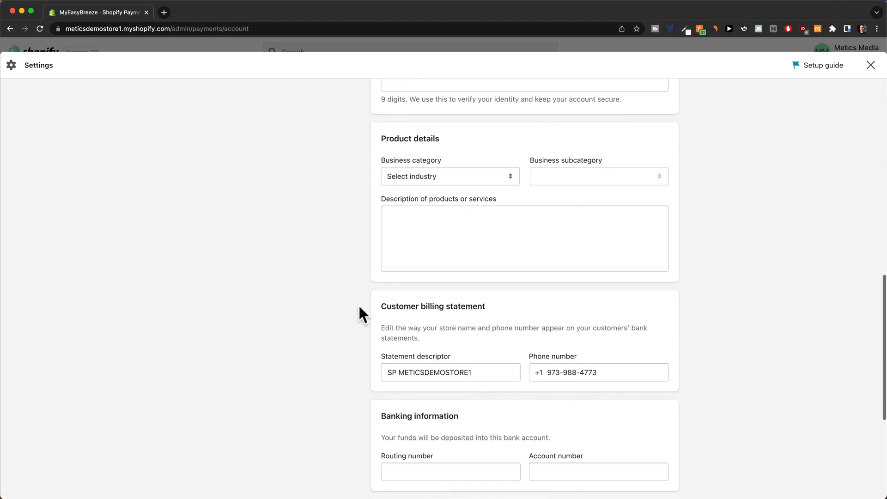
pyautogui.scroll(3, 359, 307)
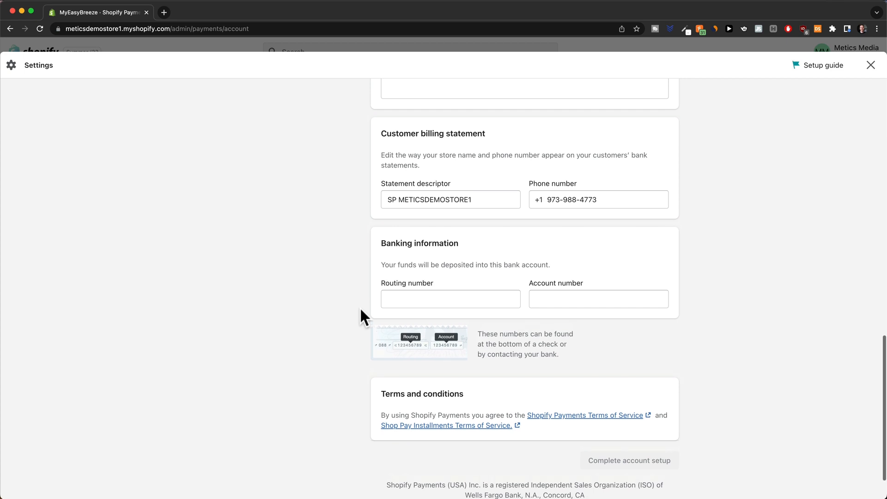
pyautogui.scroll(13, 360, 309)
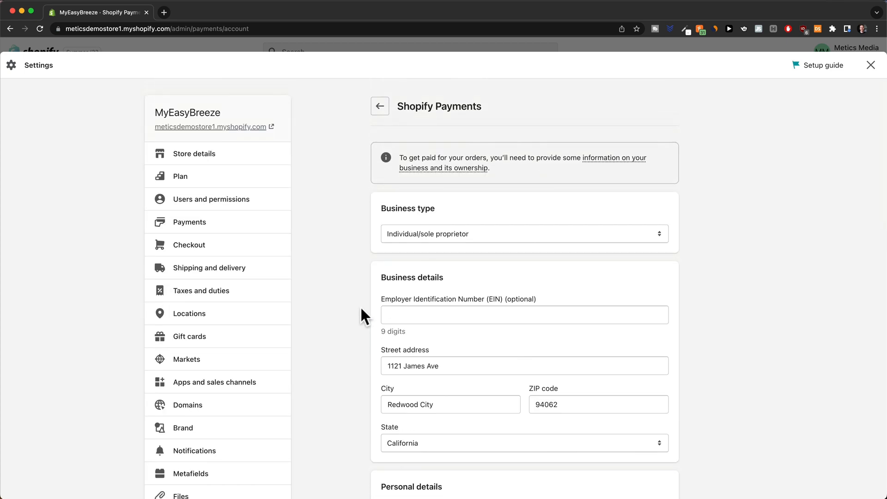
pyautogui.click(376, 109)
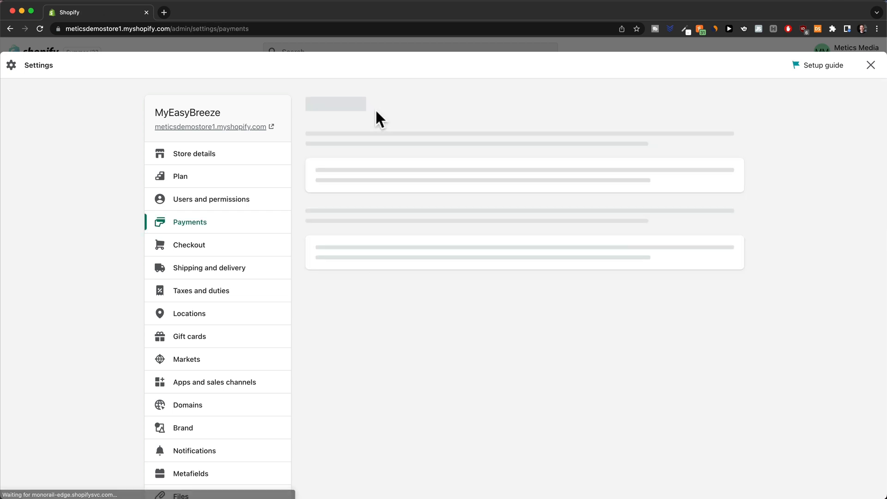
pyautogui.scroll(-3, 390, 282)
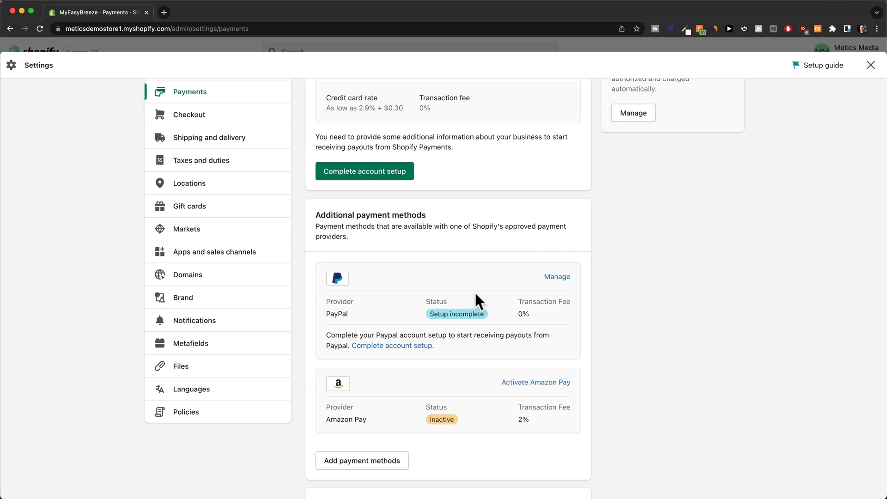
# Check the PayPal Express Checkout settings and return to Payments.
pyautogui.click(557, 277)
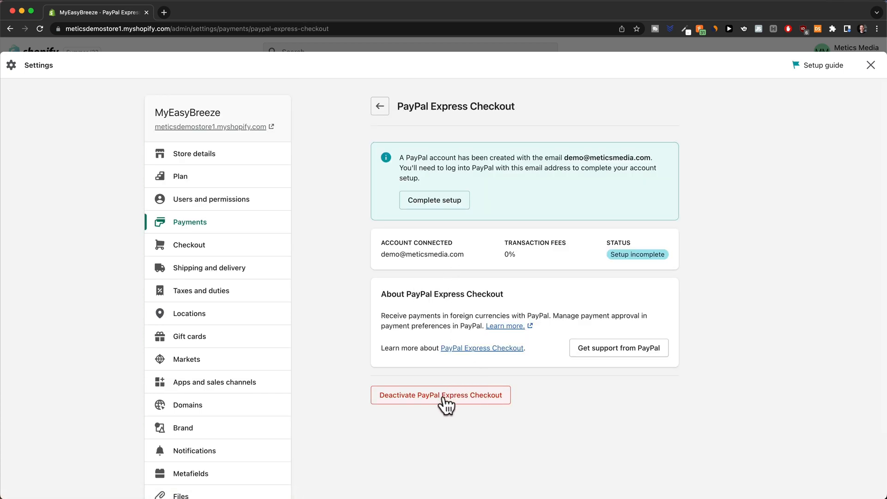
pyautogui.click(380, 107)
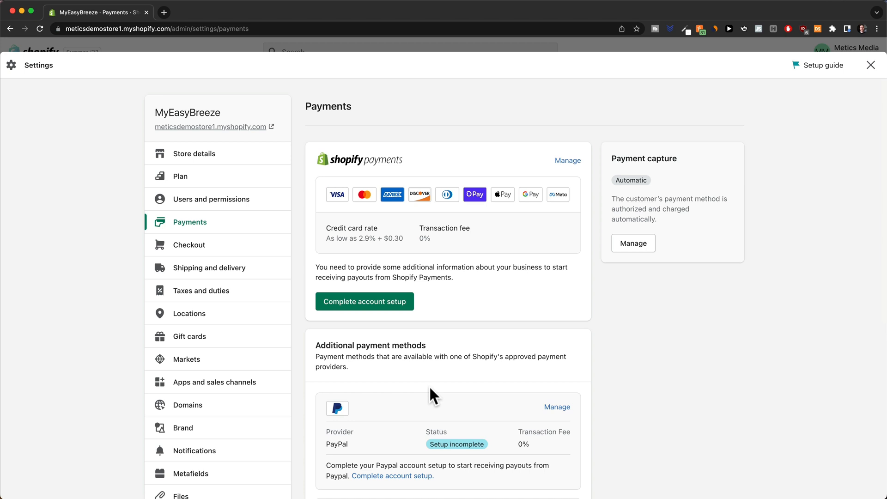
pyautogui.scroll(-5, 430, 389)
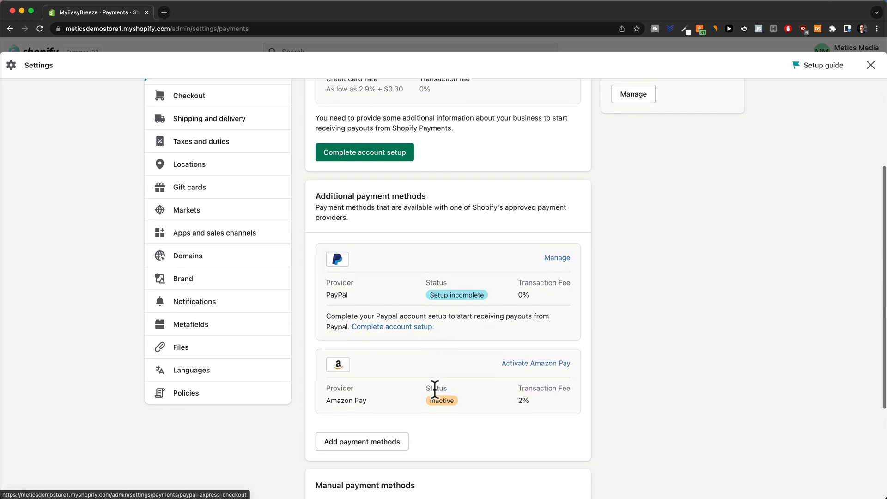
pyautogui.scroll(-4, 435, 389)
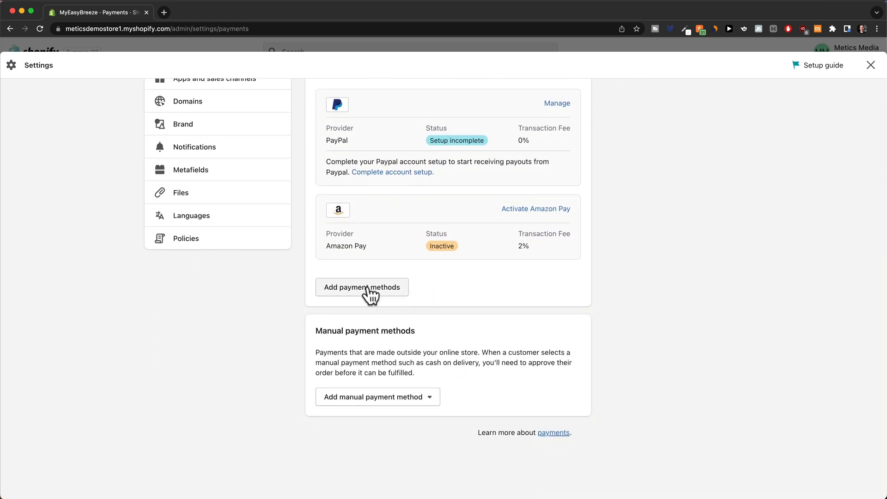
# Search payment providers for 'stripe', then return to the Payments overview.
pyautogui.click(368, 295)
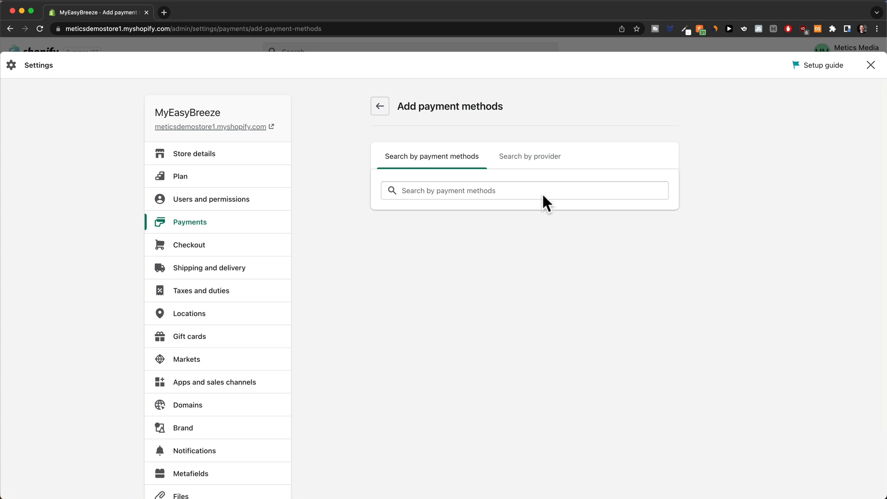
pyautogui.click(524, 166)
pyautogui.click(462, 189)
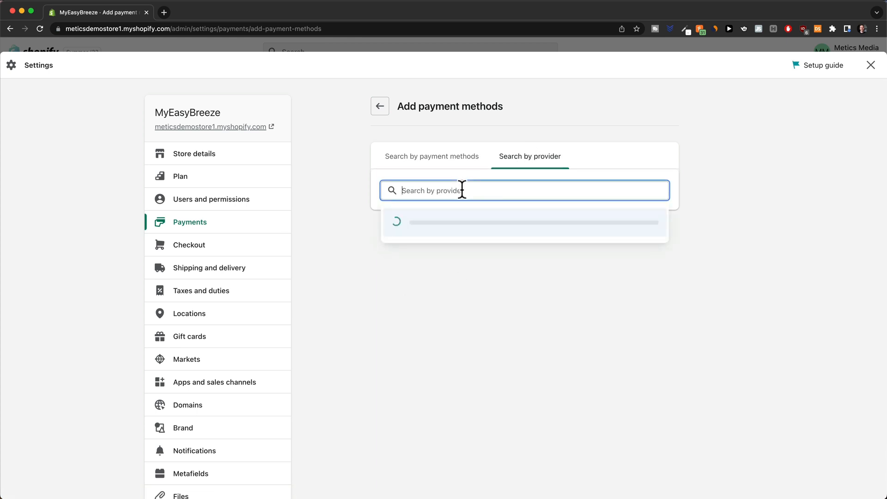
pyautogui.write('stripe')
pyautogui.click(416, 262)
pyautogui.click(425, 190)
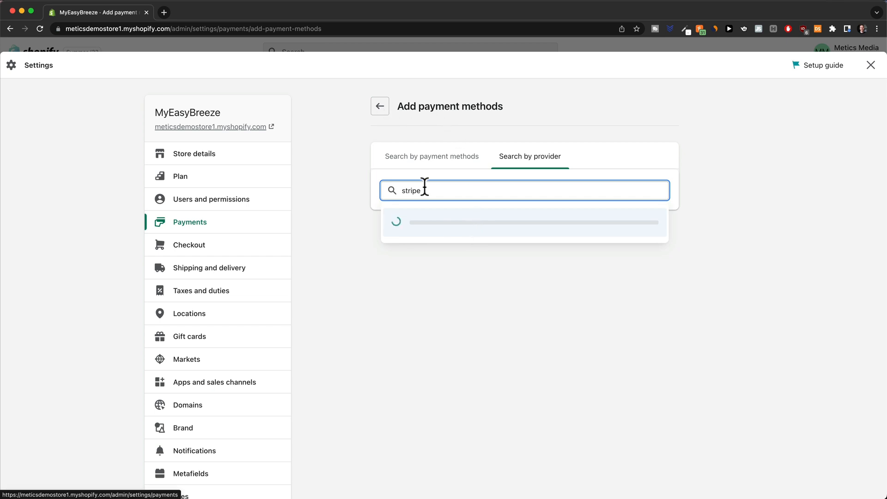
pyautogui.click(380, 107)
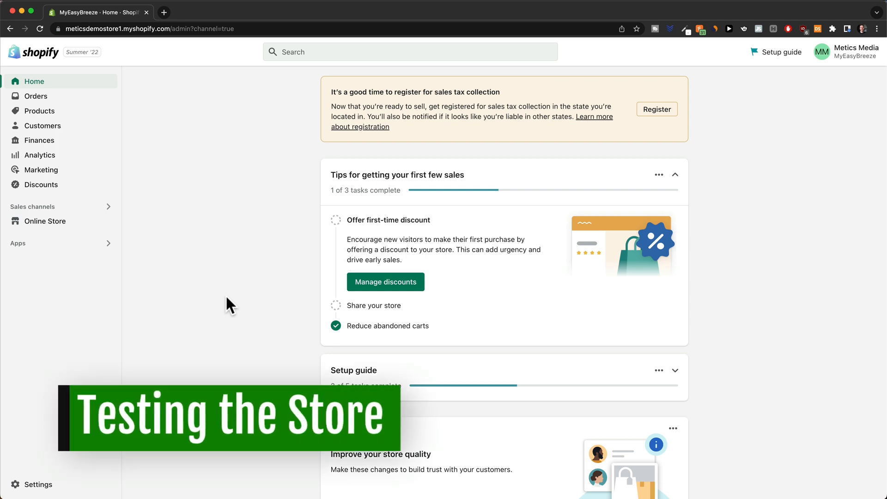
# Open the live storefront and view the MyEasyBreeze™ Mini Cooling Fan product page.
pyautogui.moveTo(76, 222)
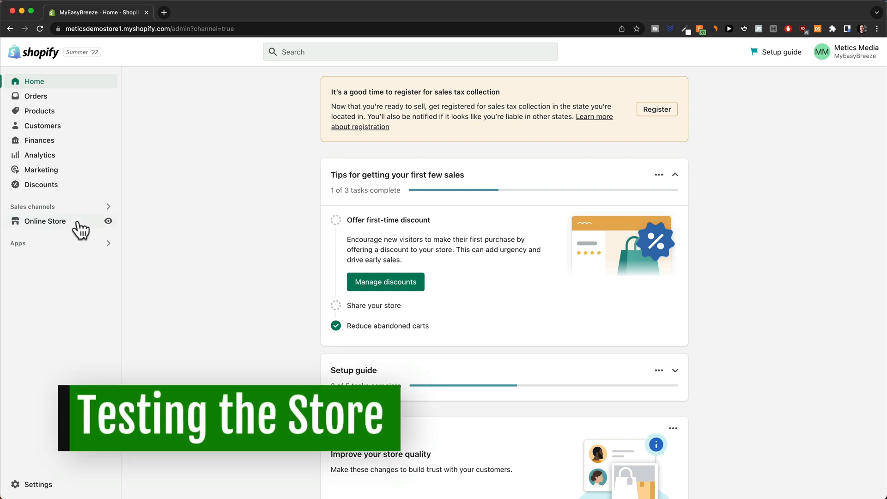
pyautogui.click(108, 222)
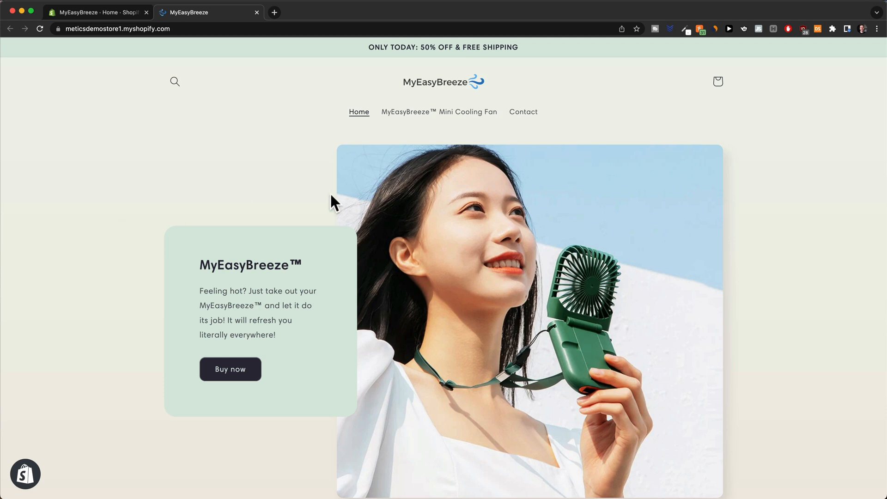
pyautogui.click(448, 112)
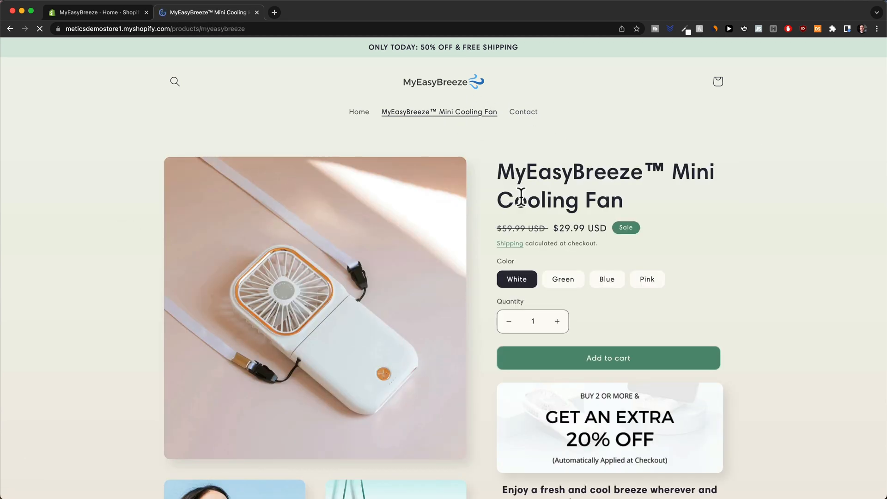
pyautogui.scroll(-20, 460, 249)
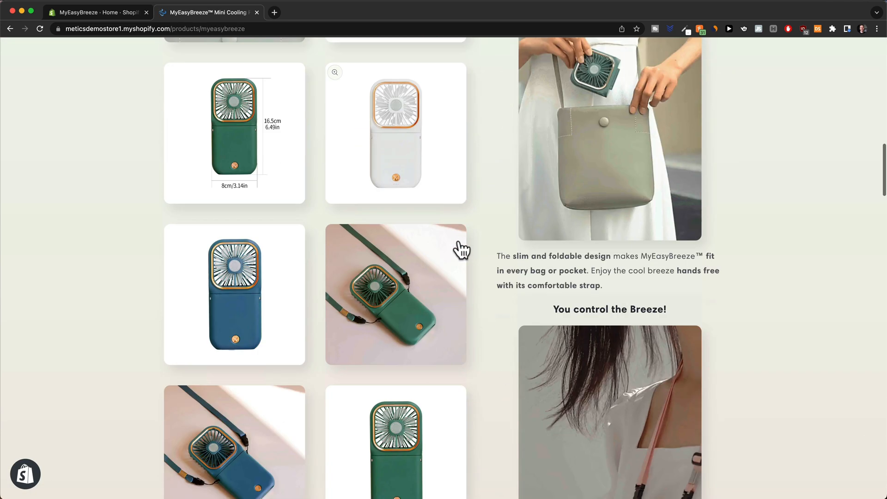
pyautogui.scroll(-20, 459, 242)
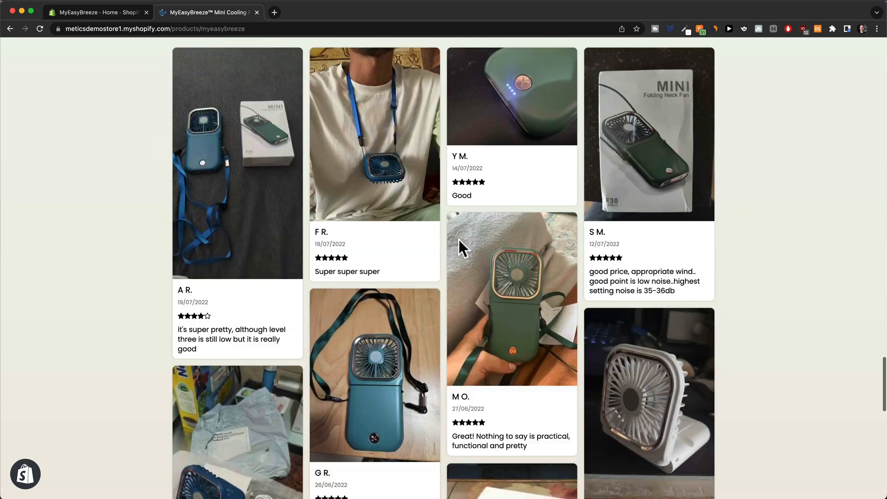
pyautogui.scroll(-7, 459, 240)
pyautogui.scroll(6, 459, 234)
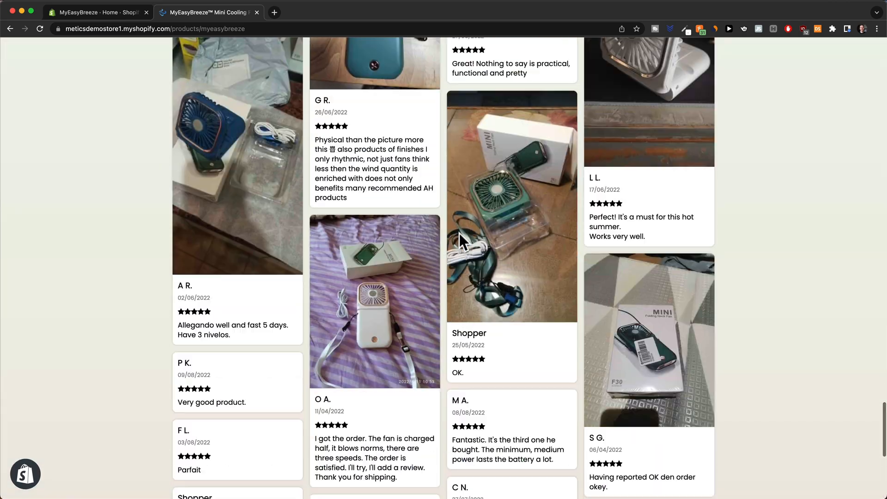
pyautogui.scroll(-6, 459, 233)
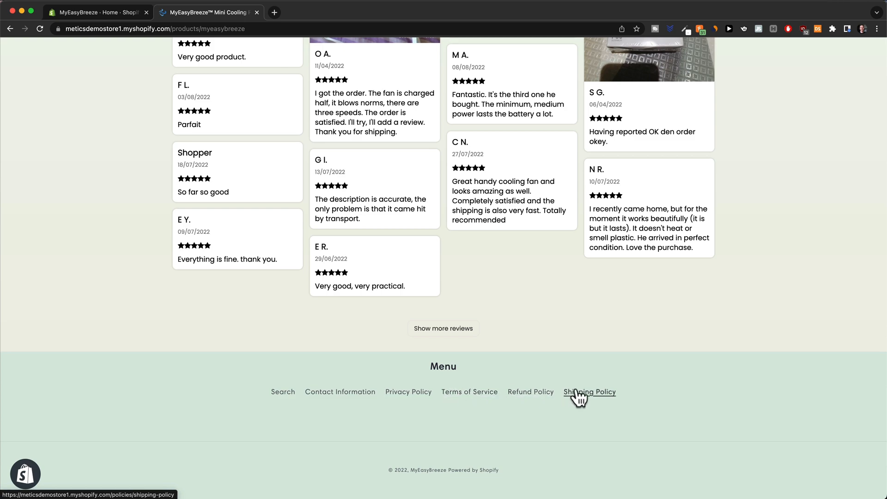
pyautogui.scroll(20, 433, 364)
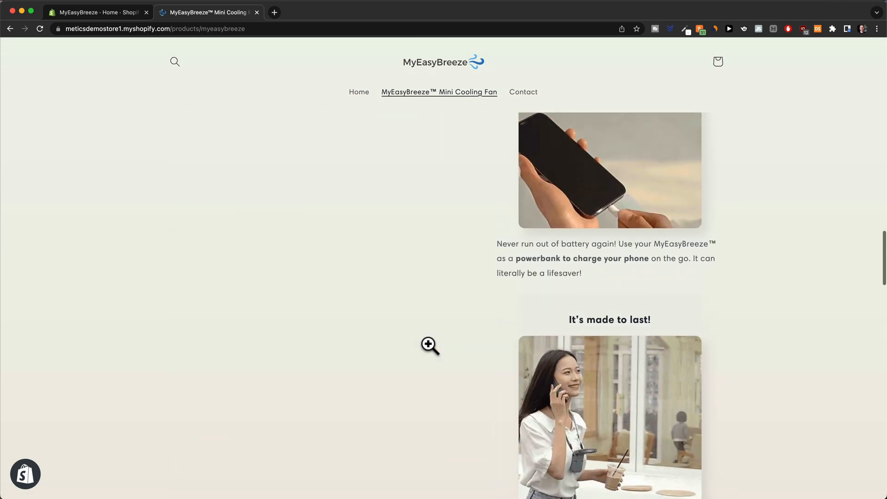
pyautogui.scroll(5, 428, 344)
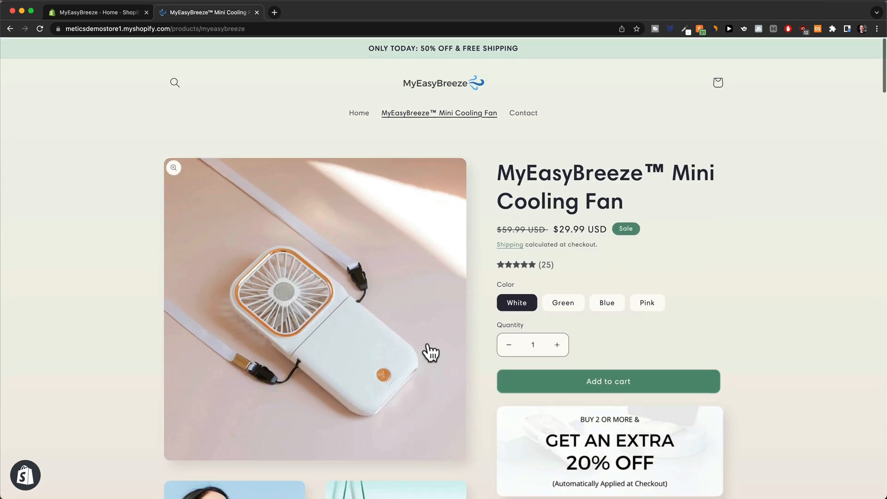
# Add the white fan to the cart, check out, then view Open Orders in DSers.
pyautogui.click(611, 380)
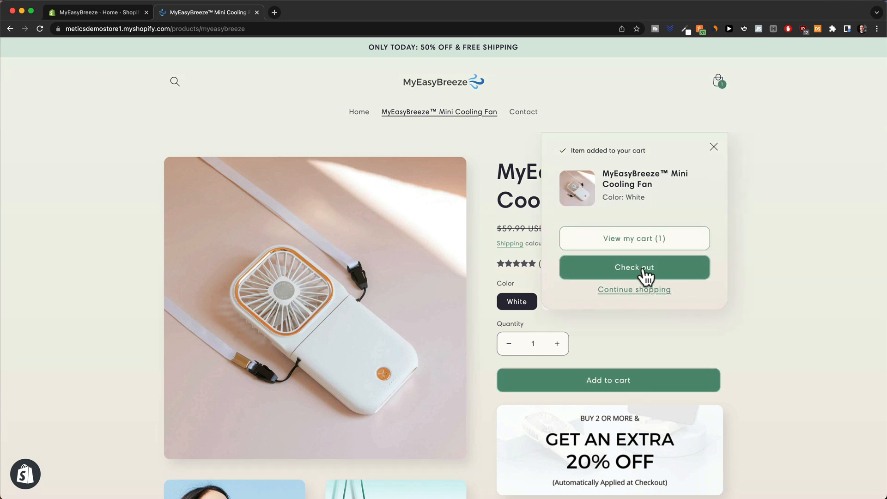
pyautogui.click(643, 272)
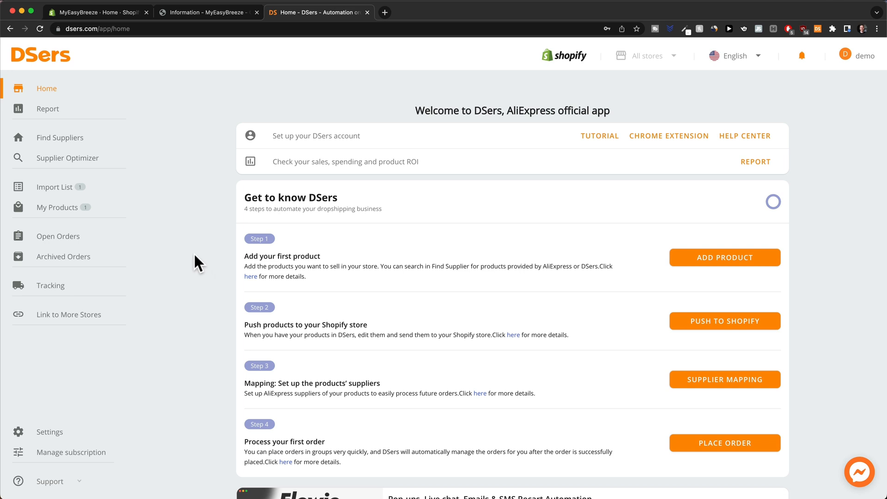
pyautogui.click(70, 241)
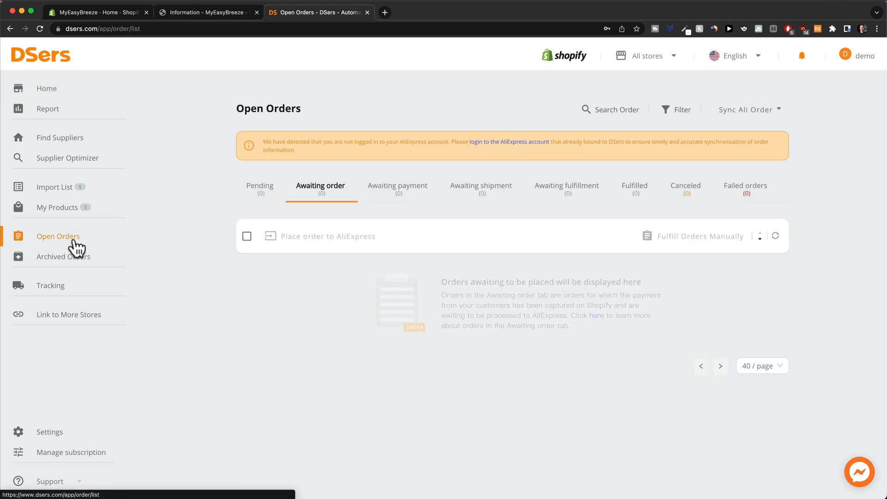